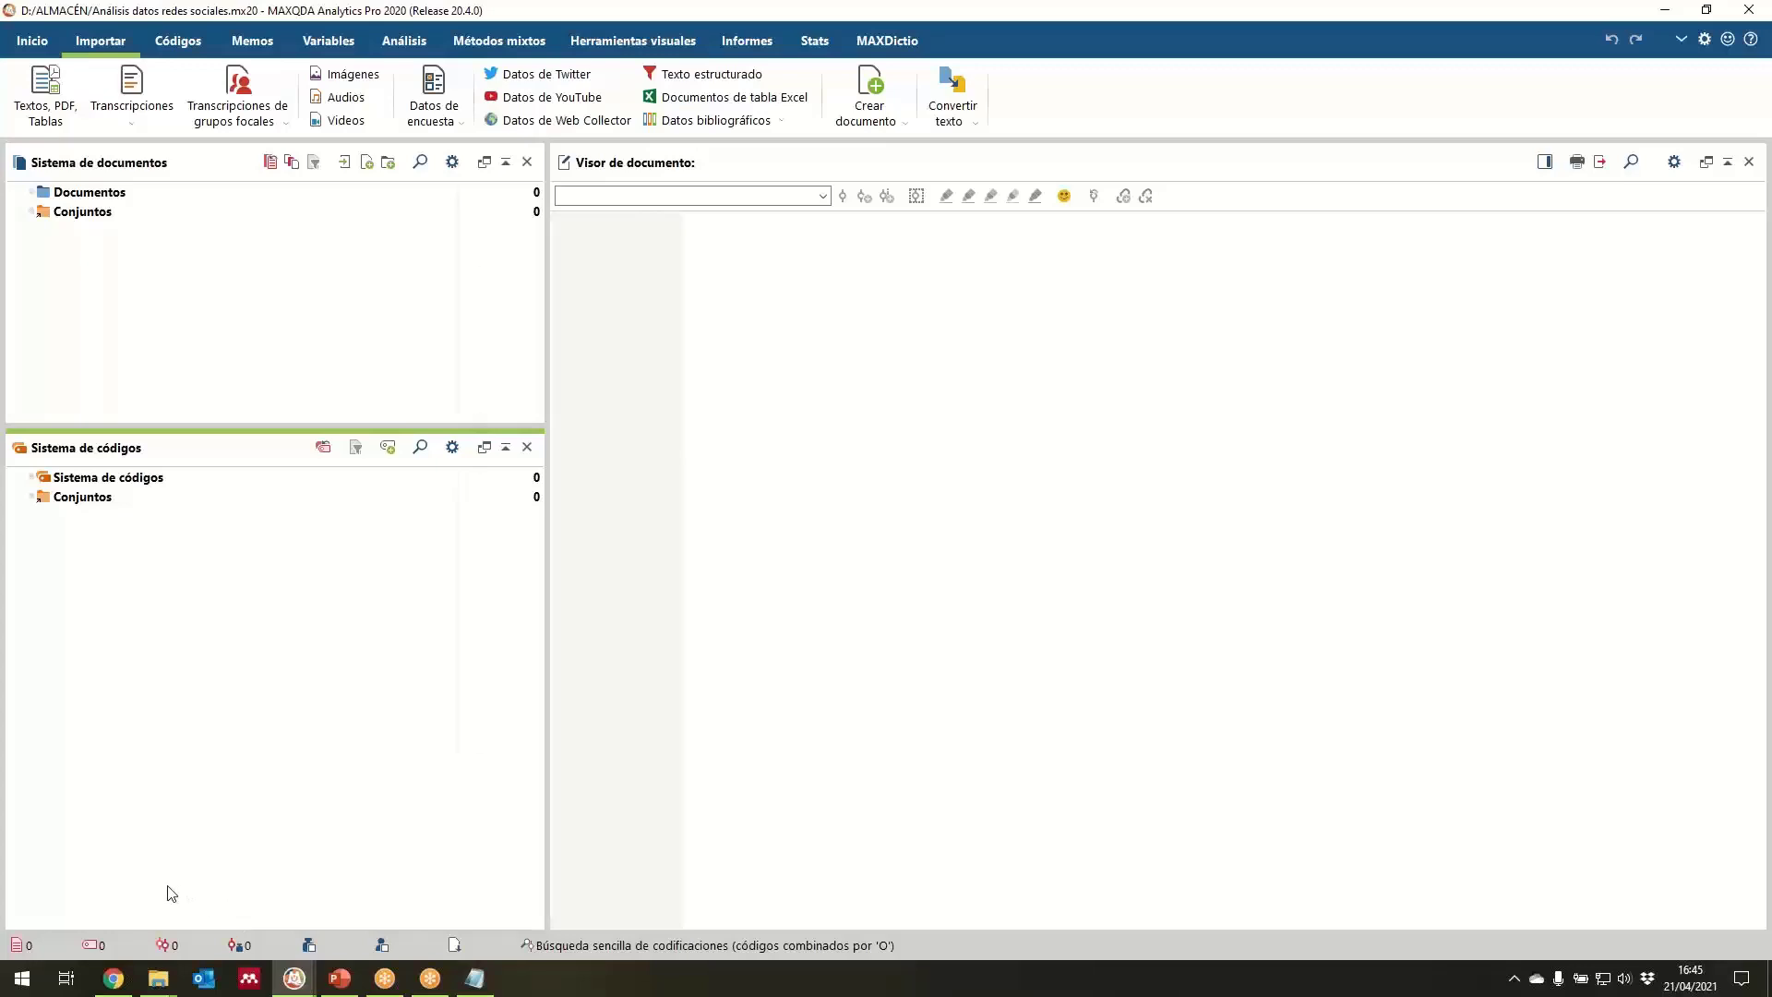
click(113, 978)
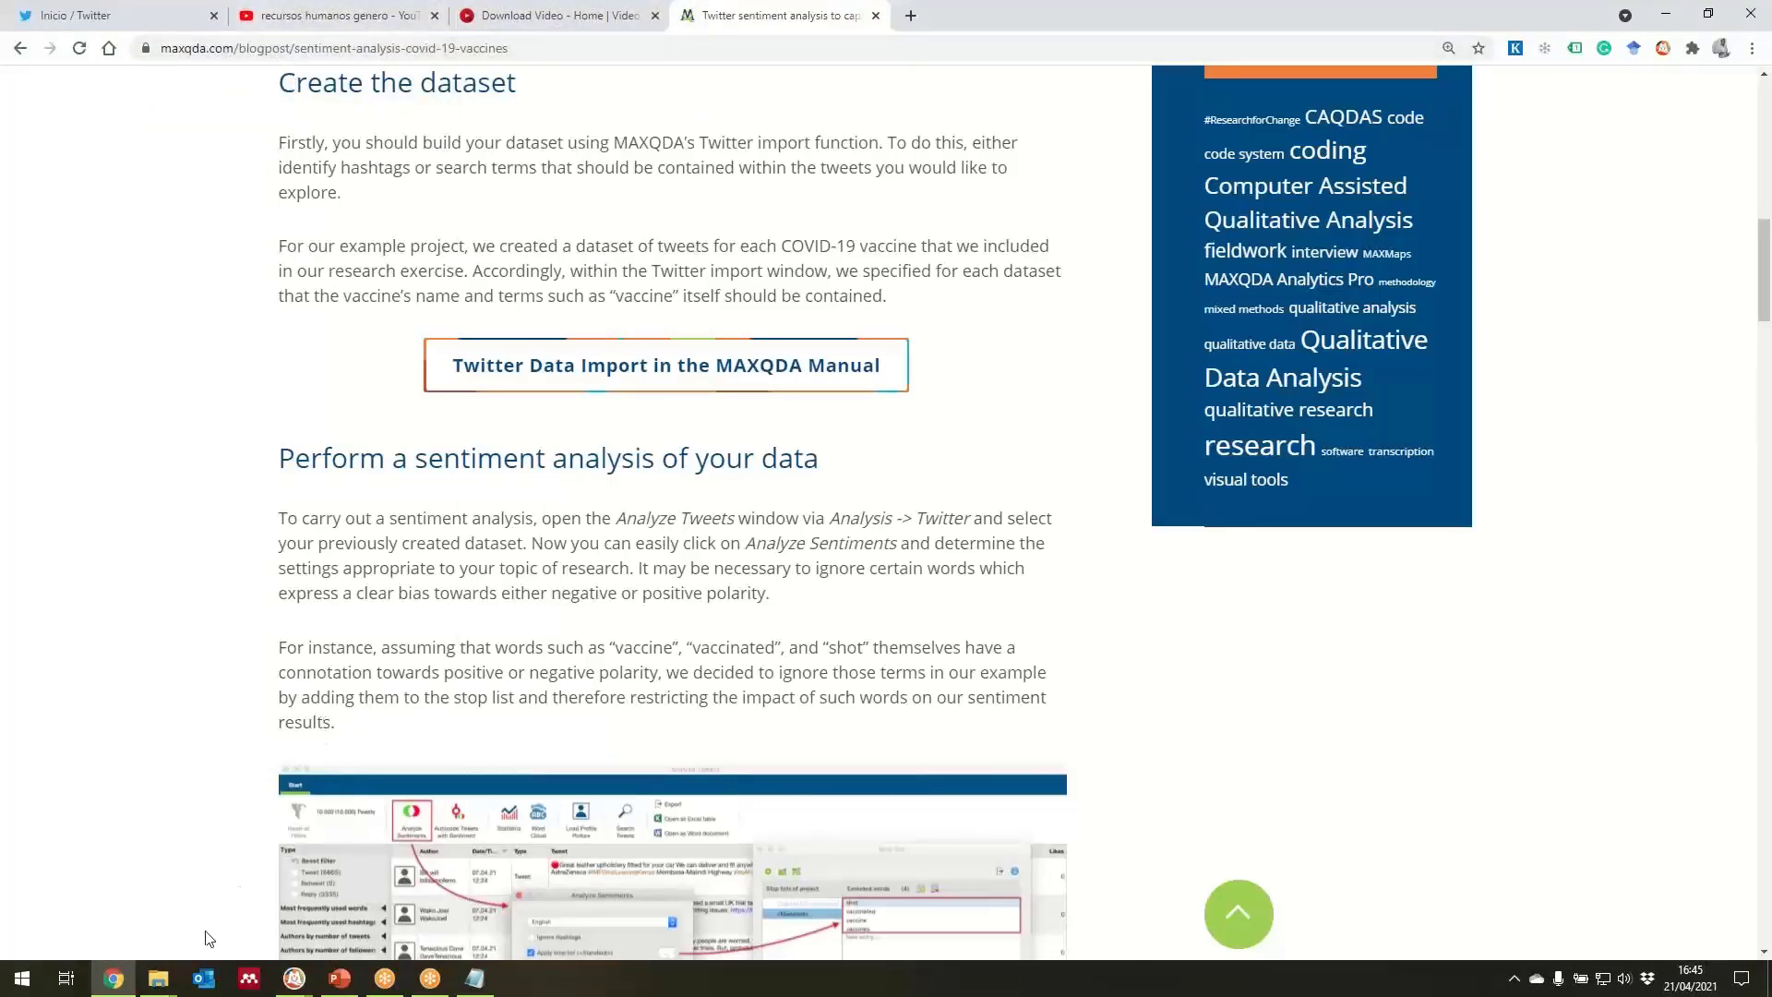
click(293, 979)
click(242, 893)
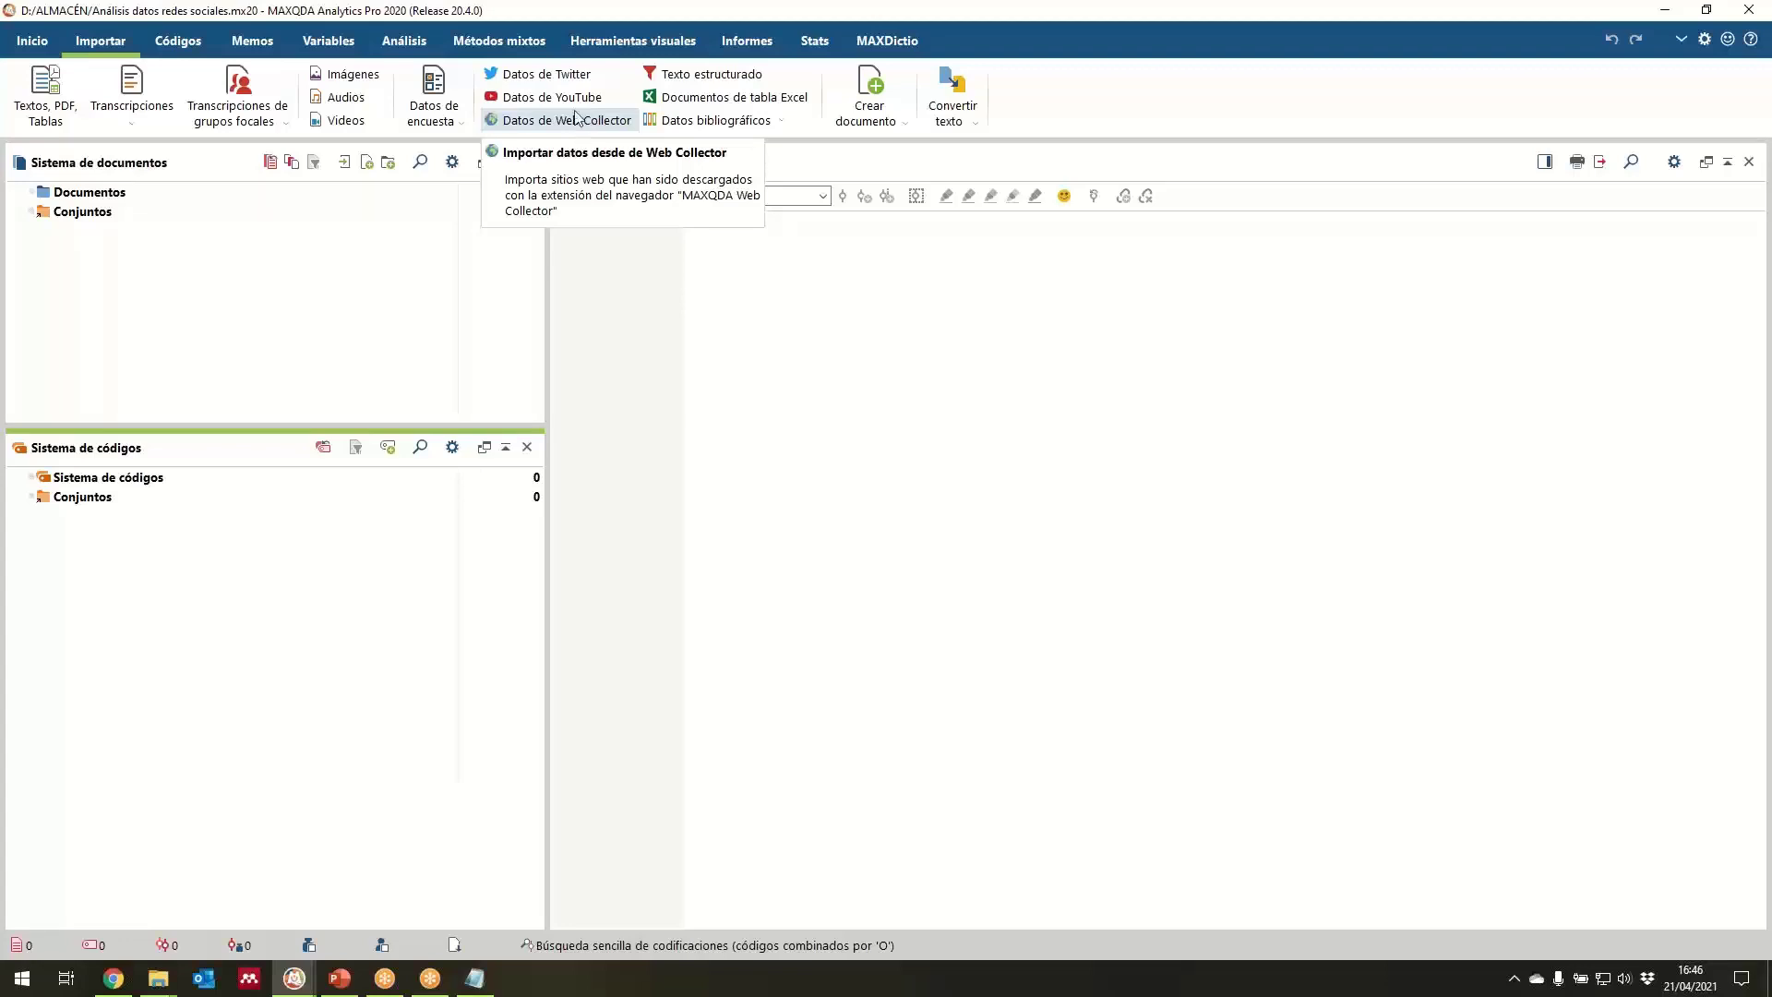
Switch to Chrome, view the list of installed browser extensions including Web Collector for MAXQDA, and close the settings pages.
click(114, 980)
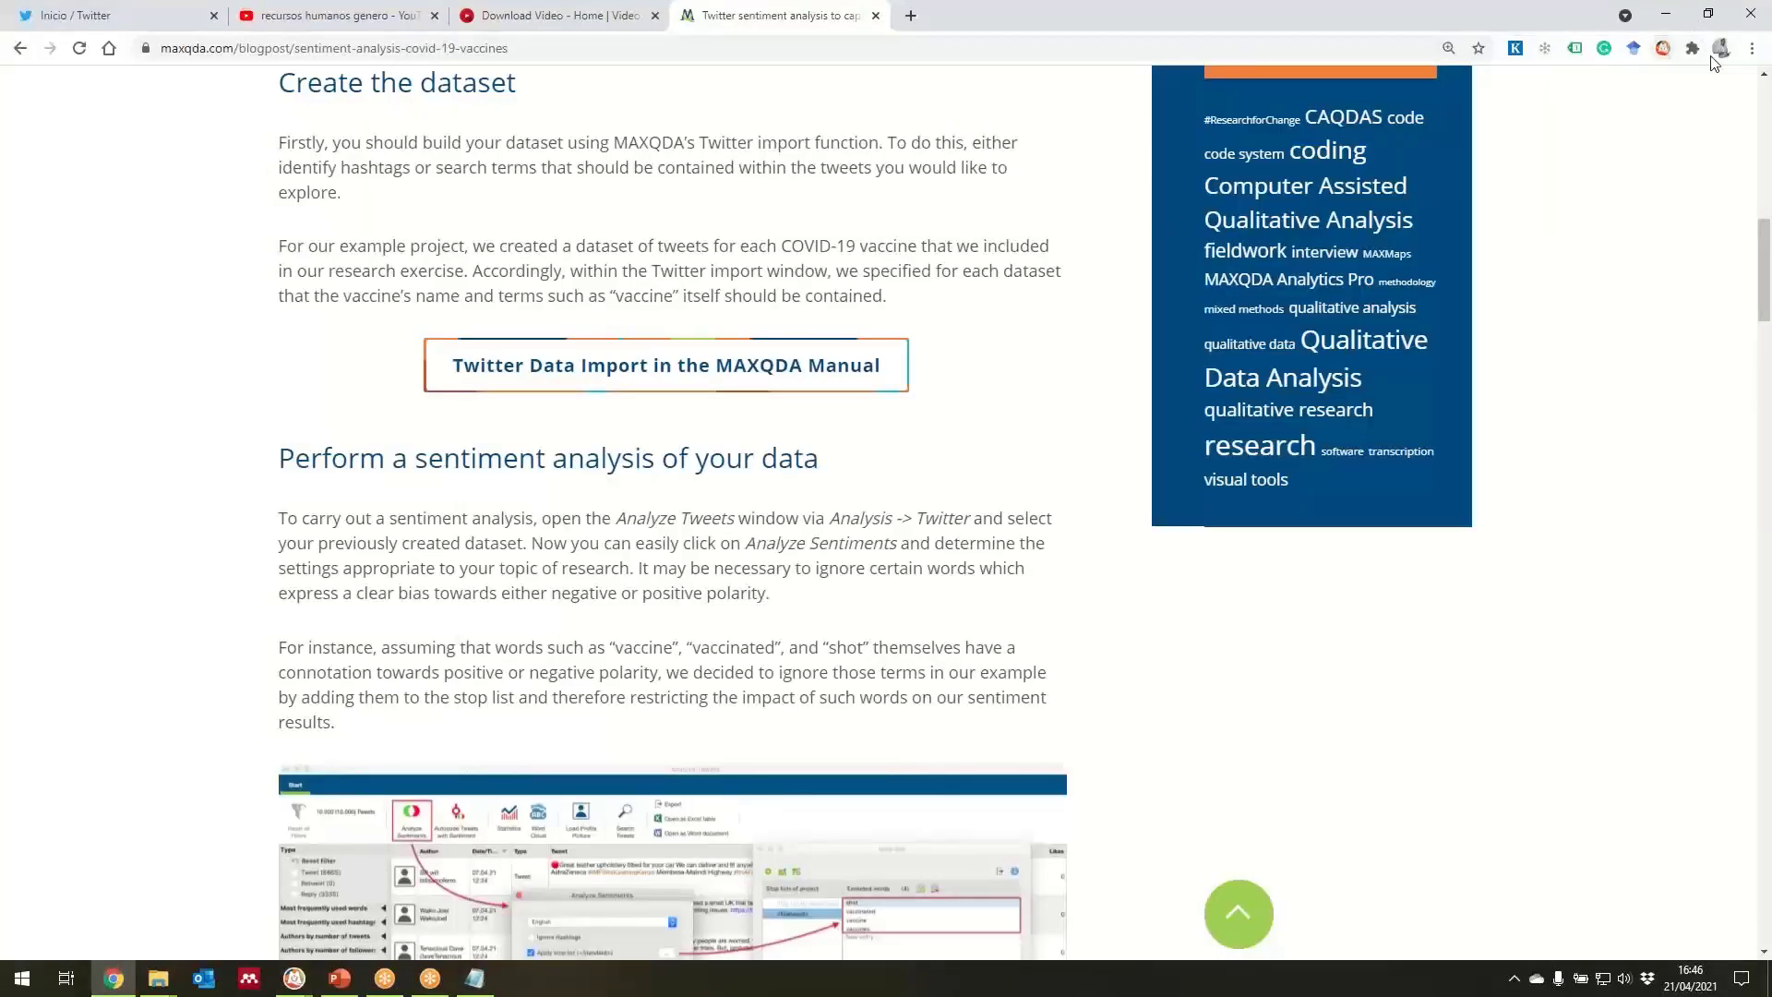
click(1752, 51)
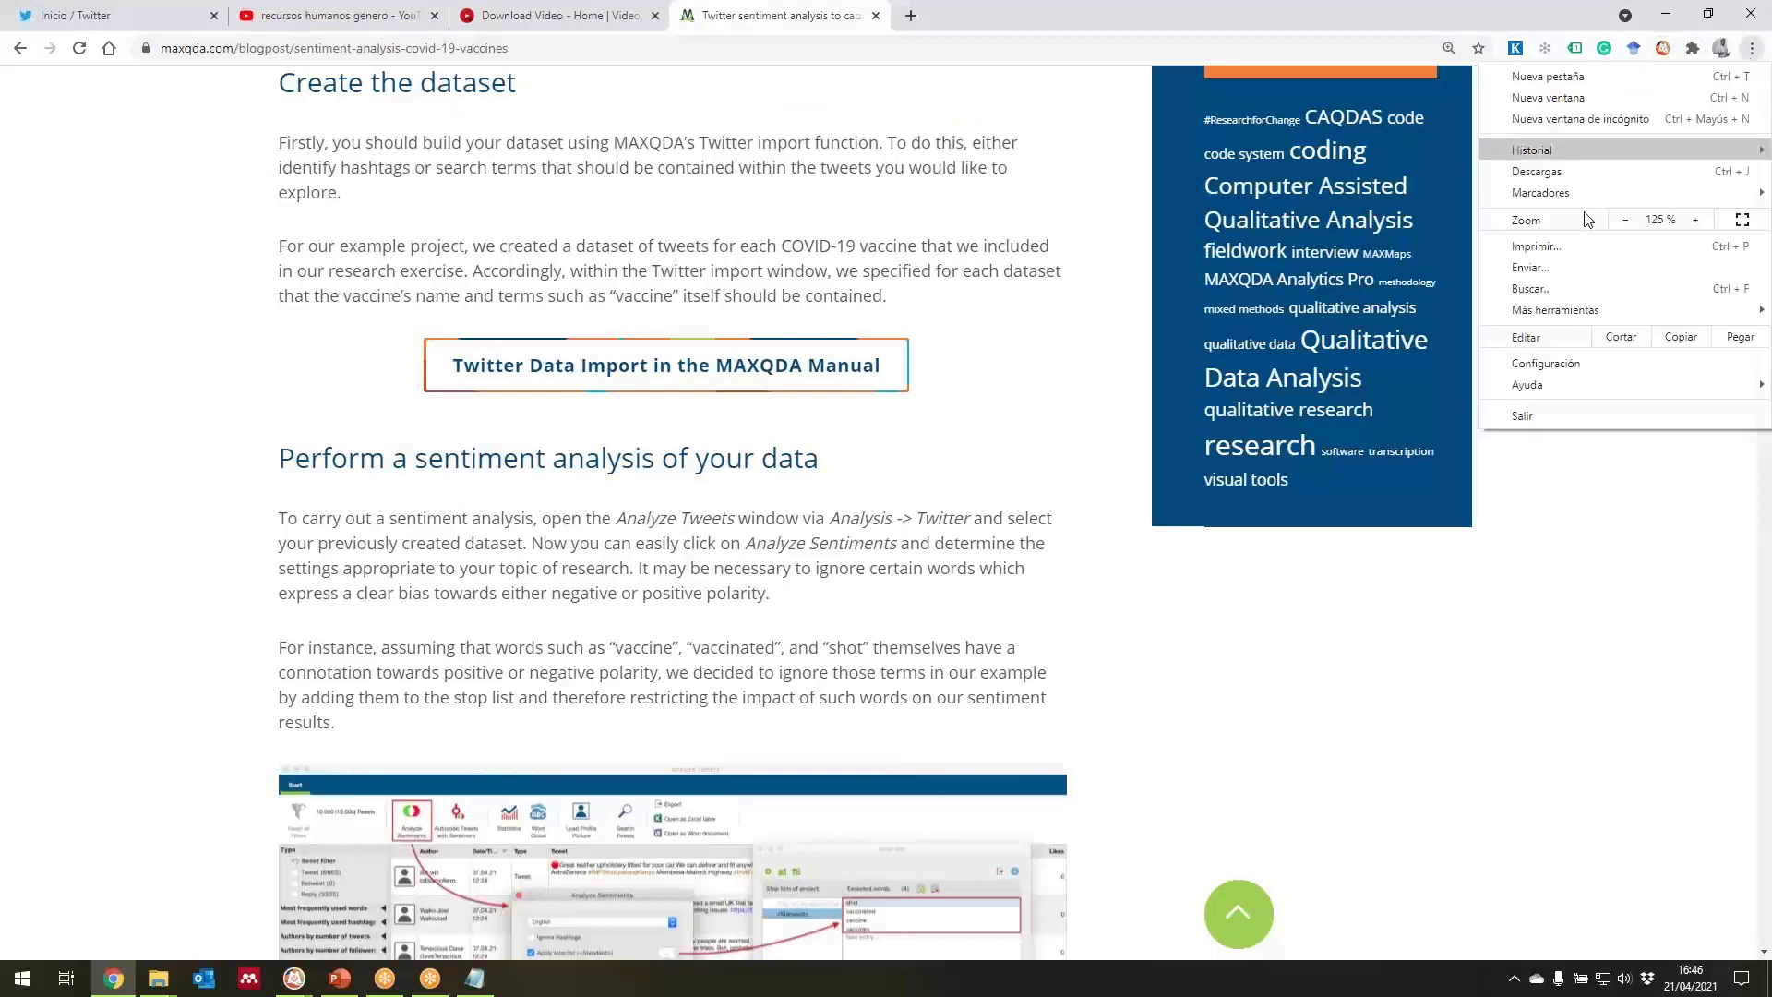
click(1571, 363)
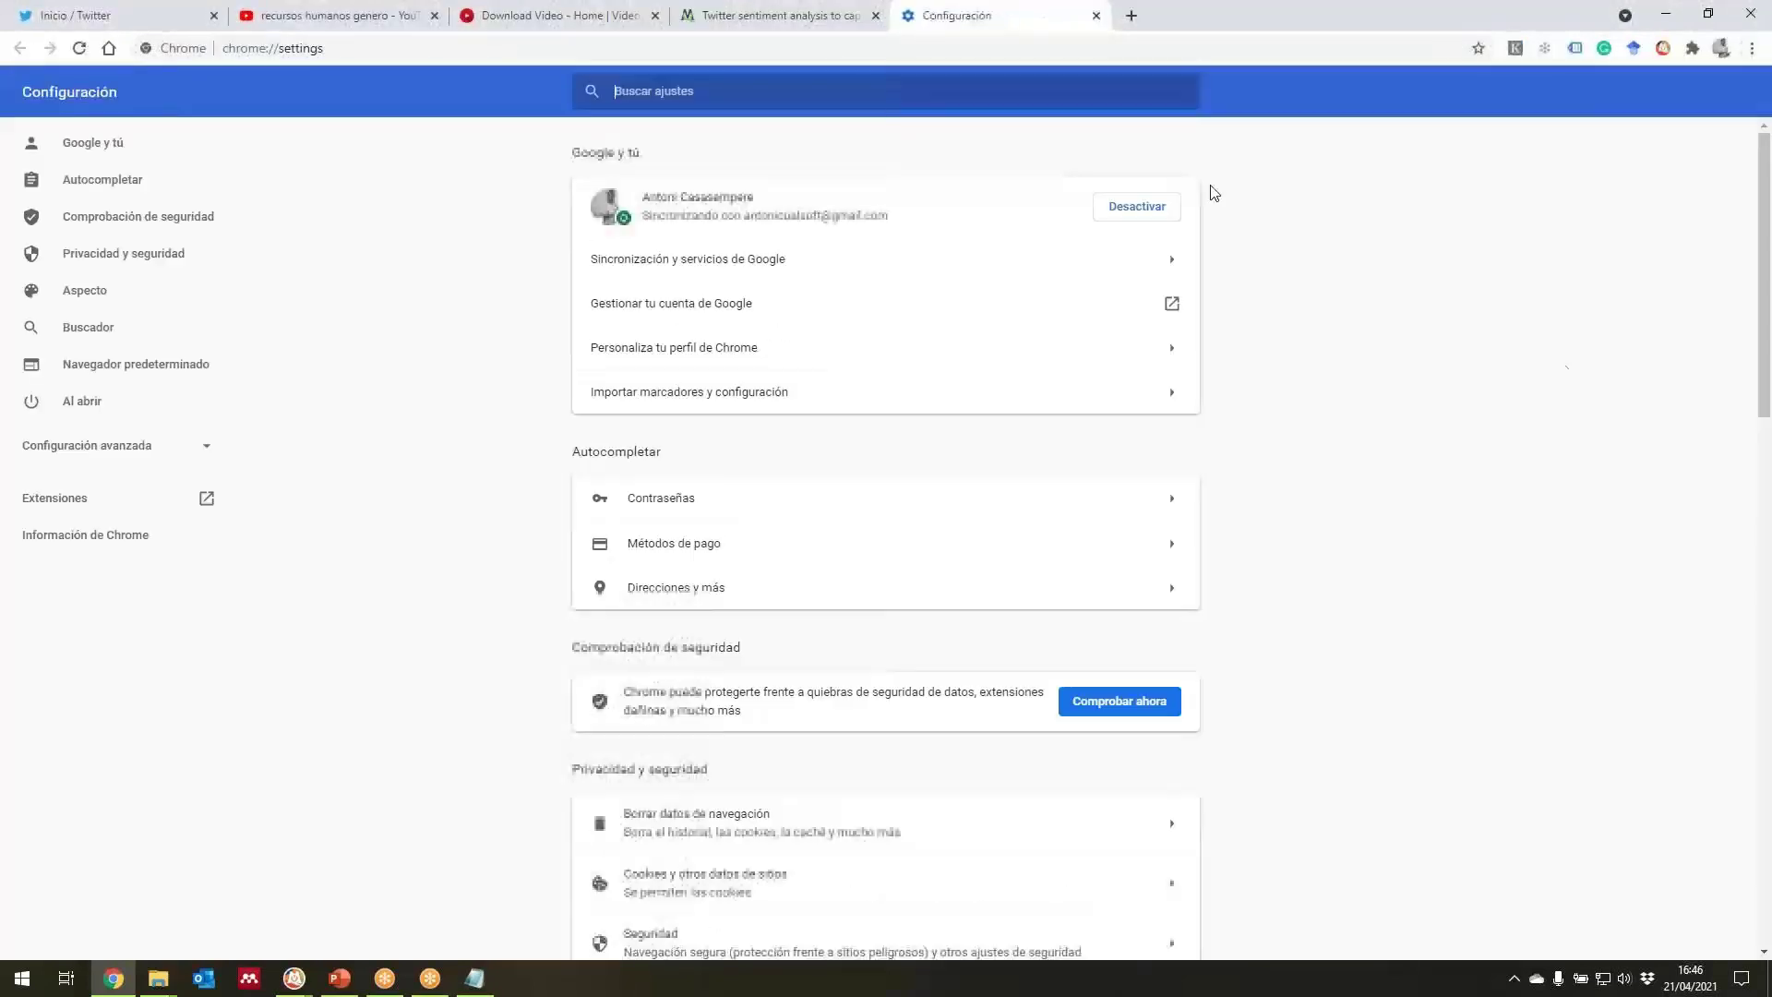
click(59, 503)
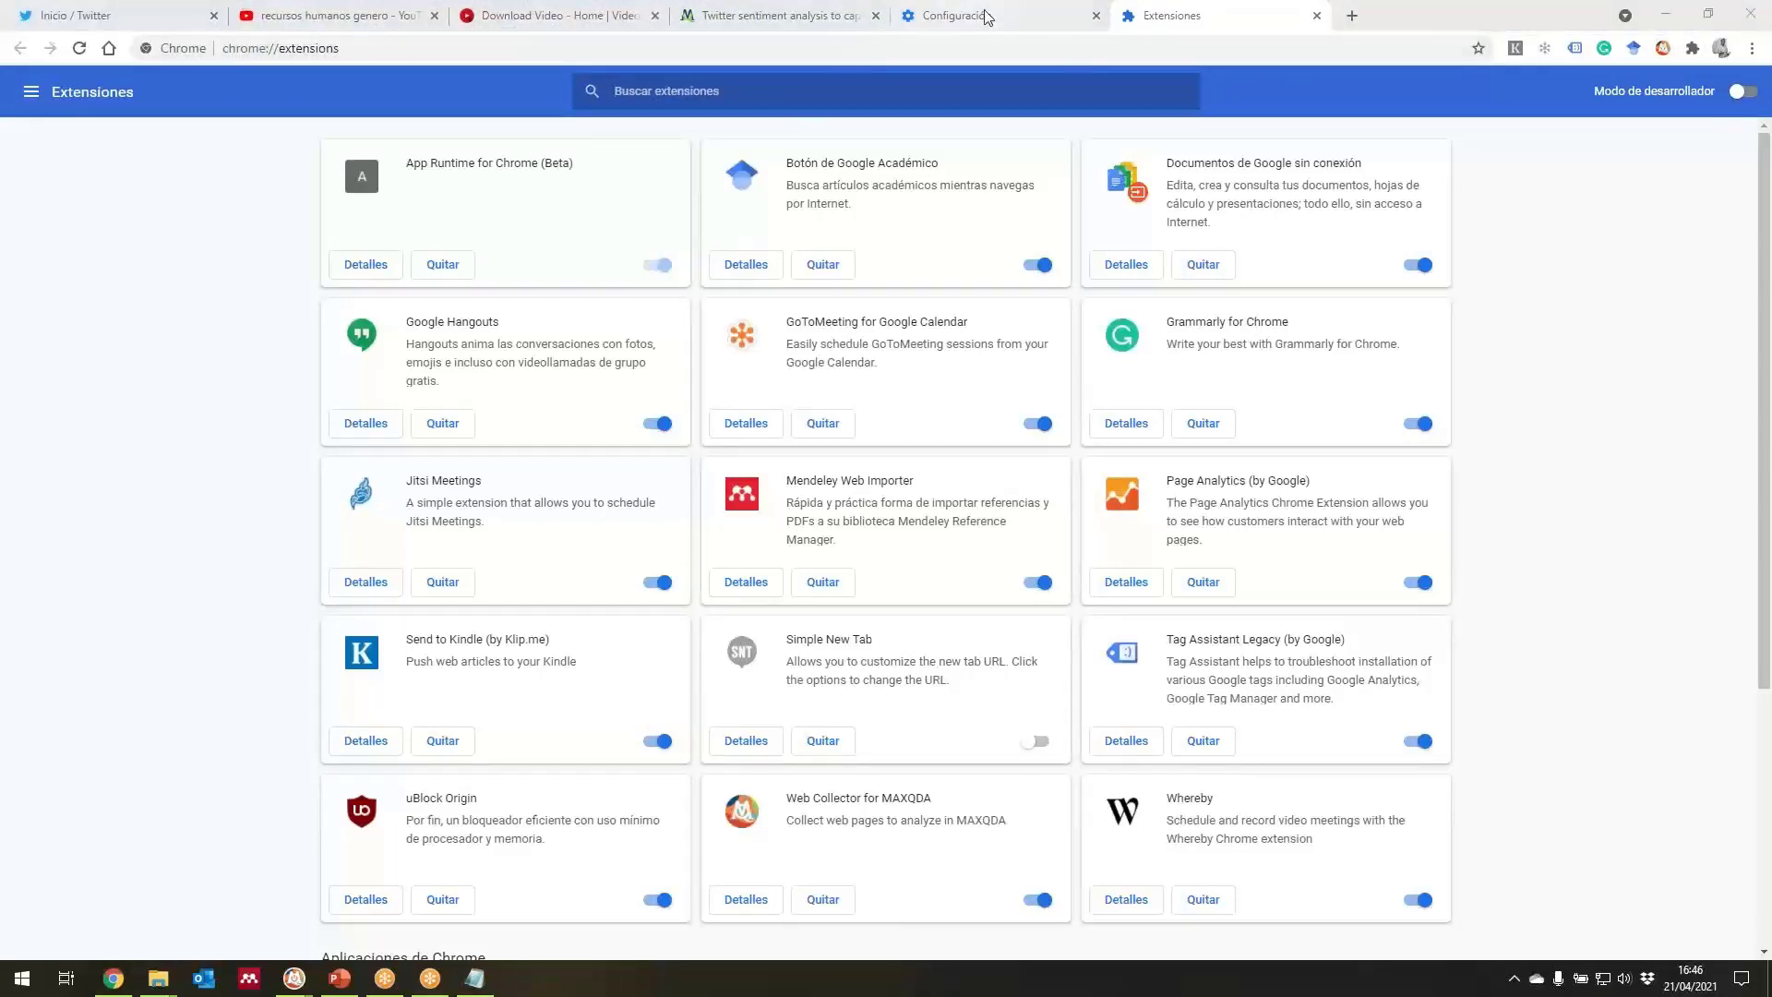
click(1098, 16)
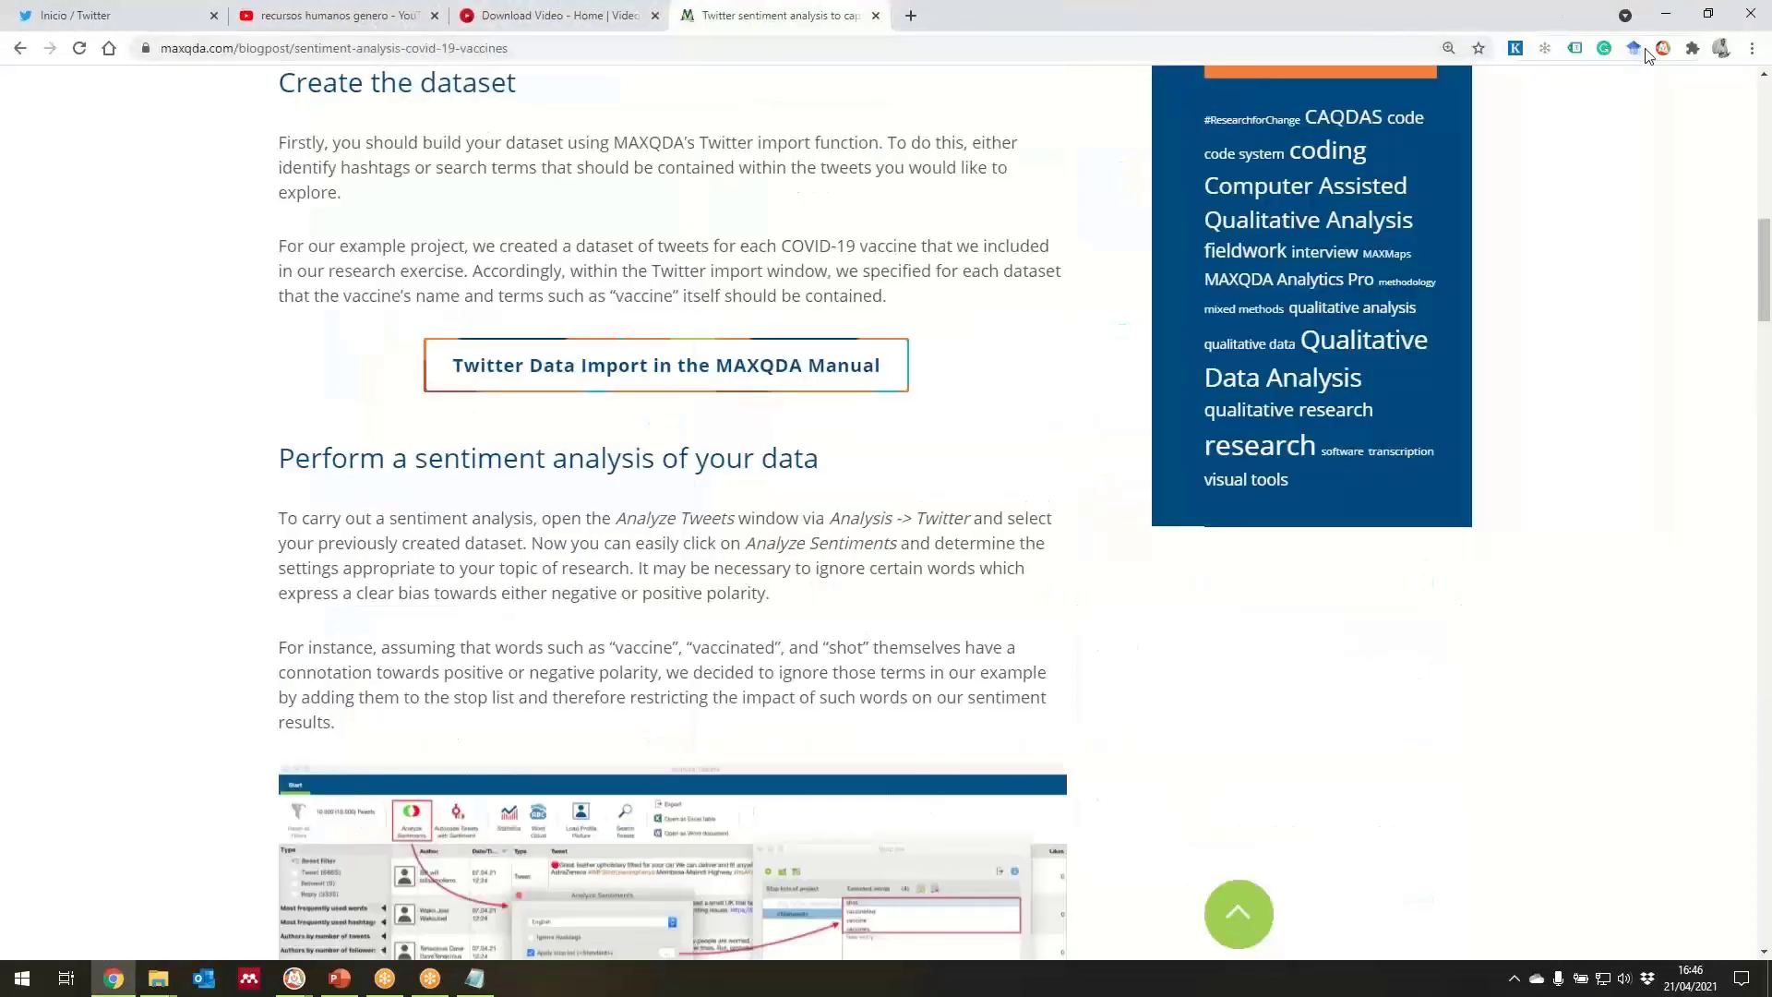
Examine the blog article on sentiment analysis of Twitter data about COVID-19 vaccines, ending at its beginning.
scroll(815, 547, up, 8)
scroll(815, 548, up, 5)
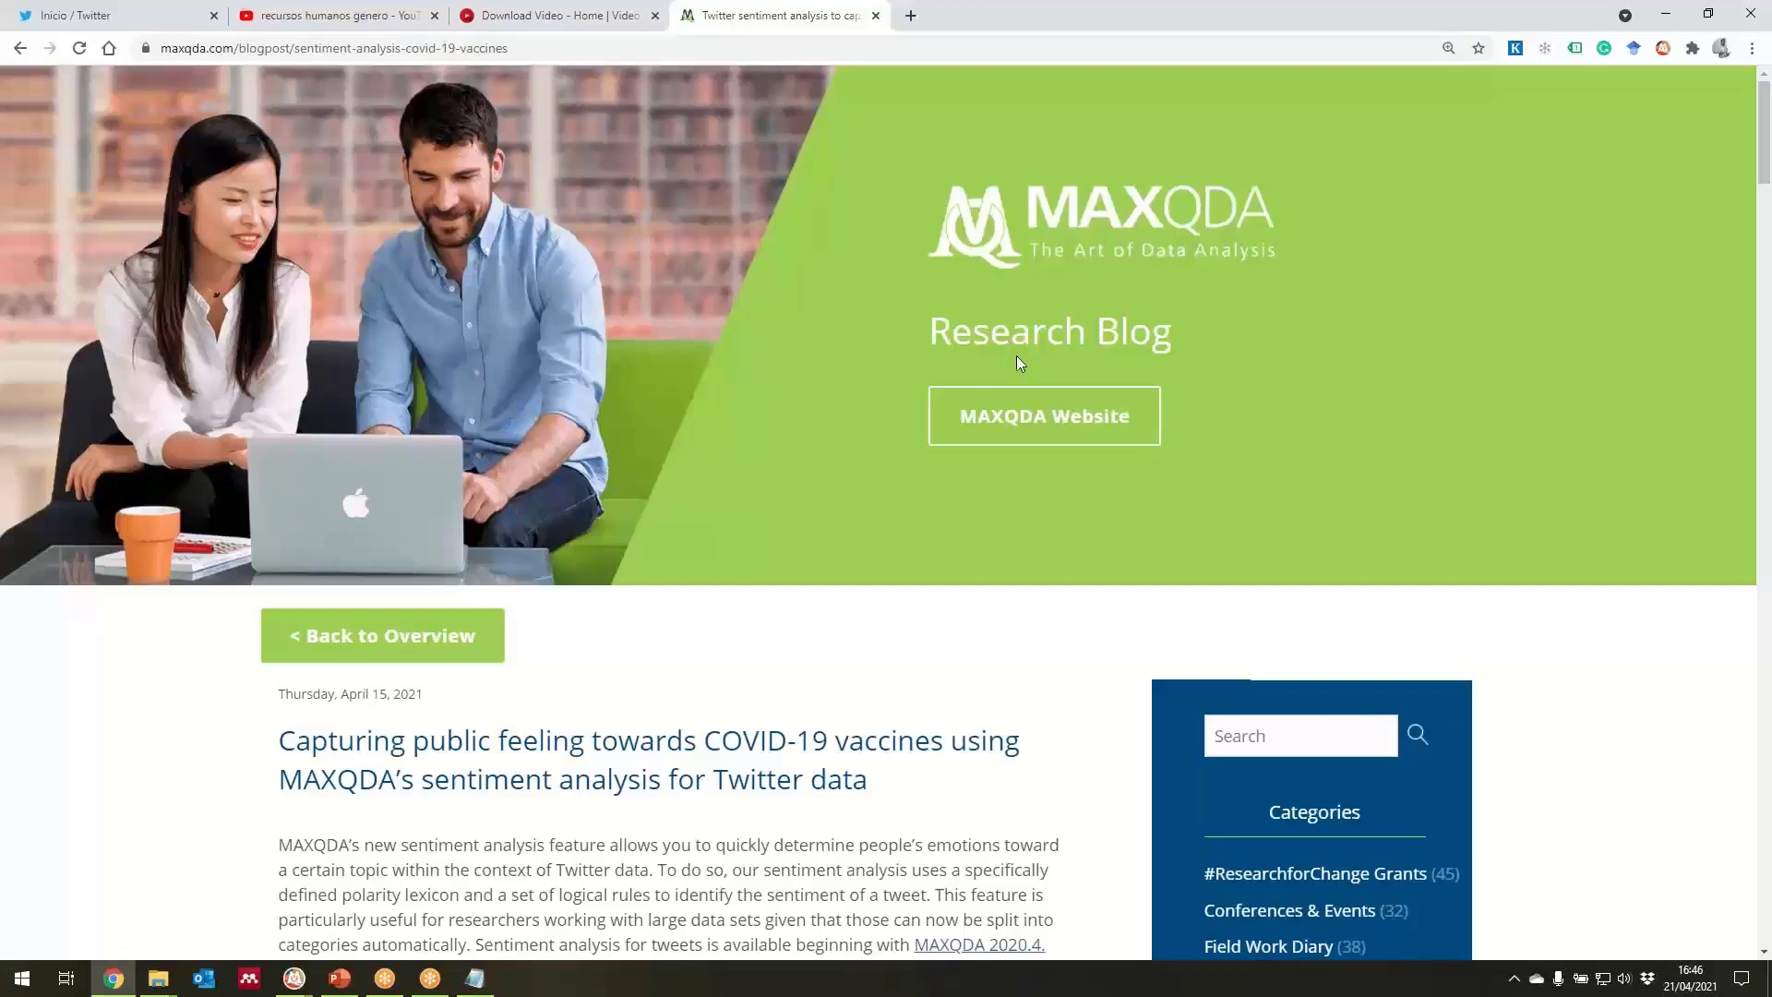
scroll(1080, 903, down, 6)
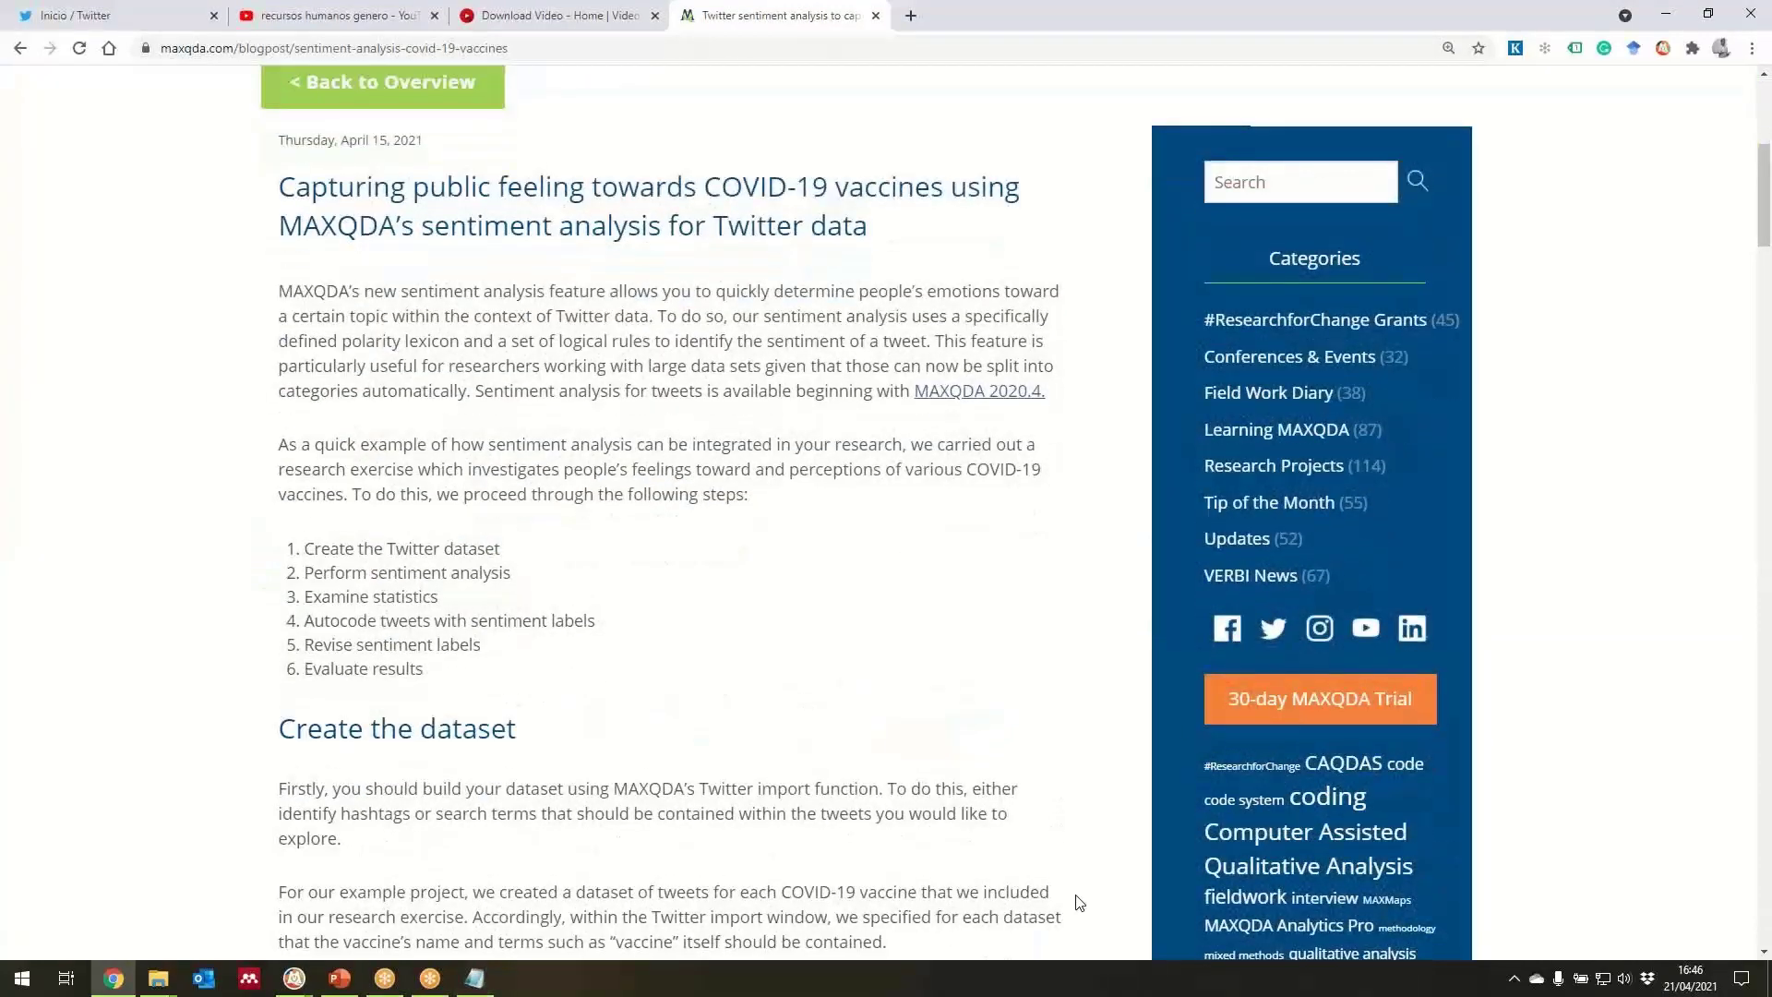
scroll(1080, 902, down, 10)
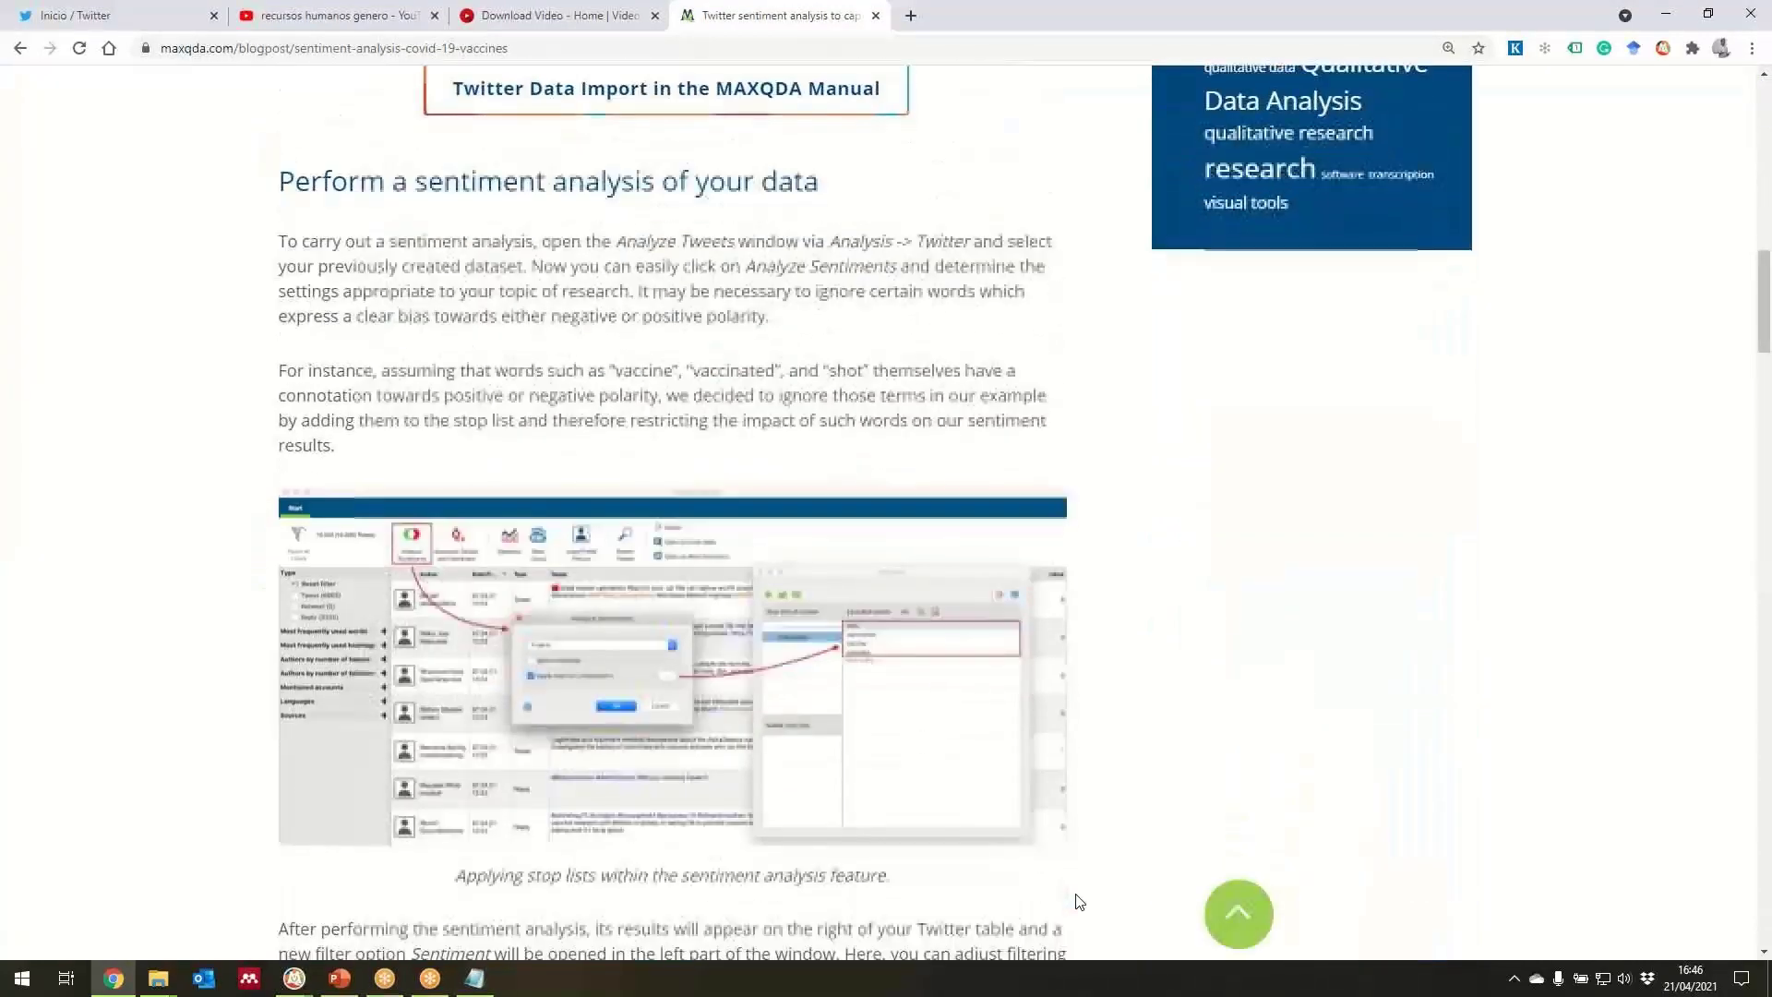
scroll(1064, 902, up, 10)
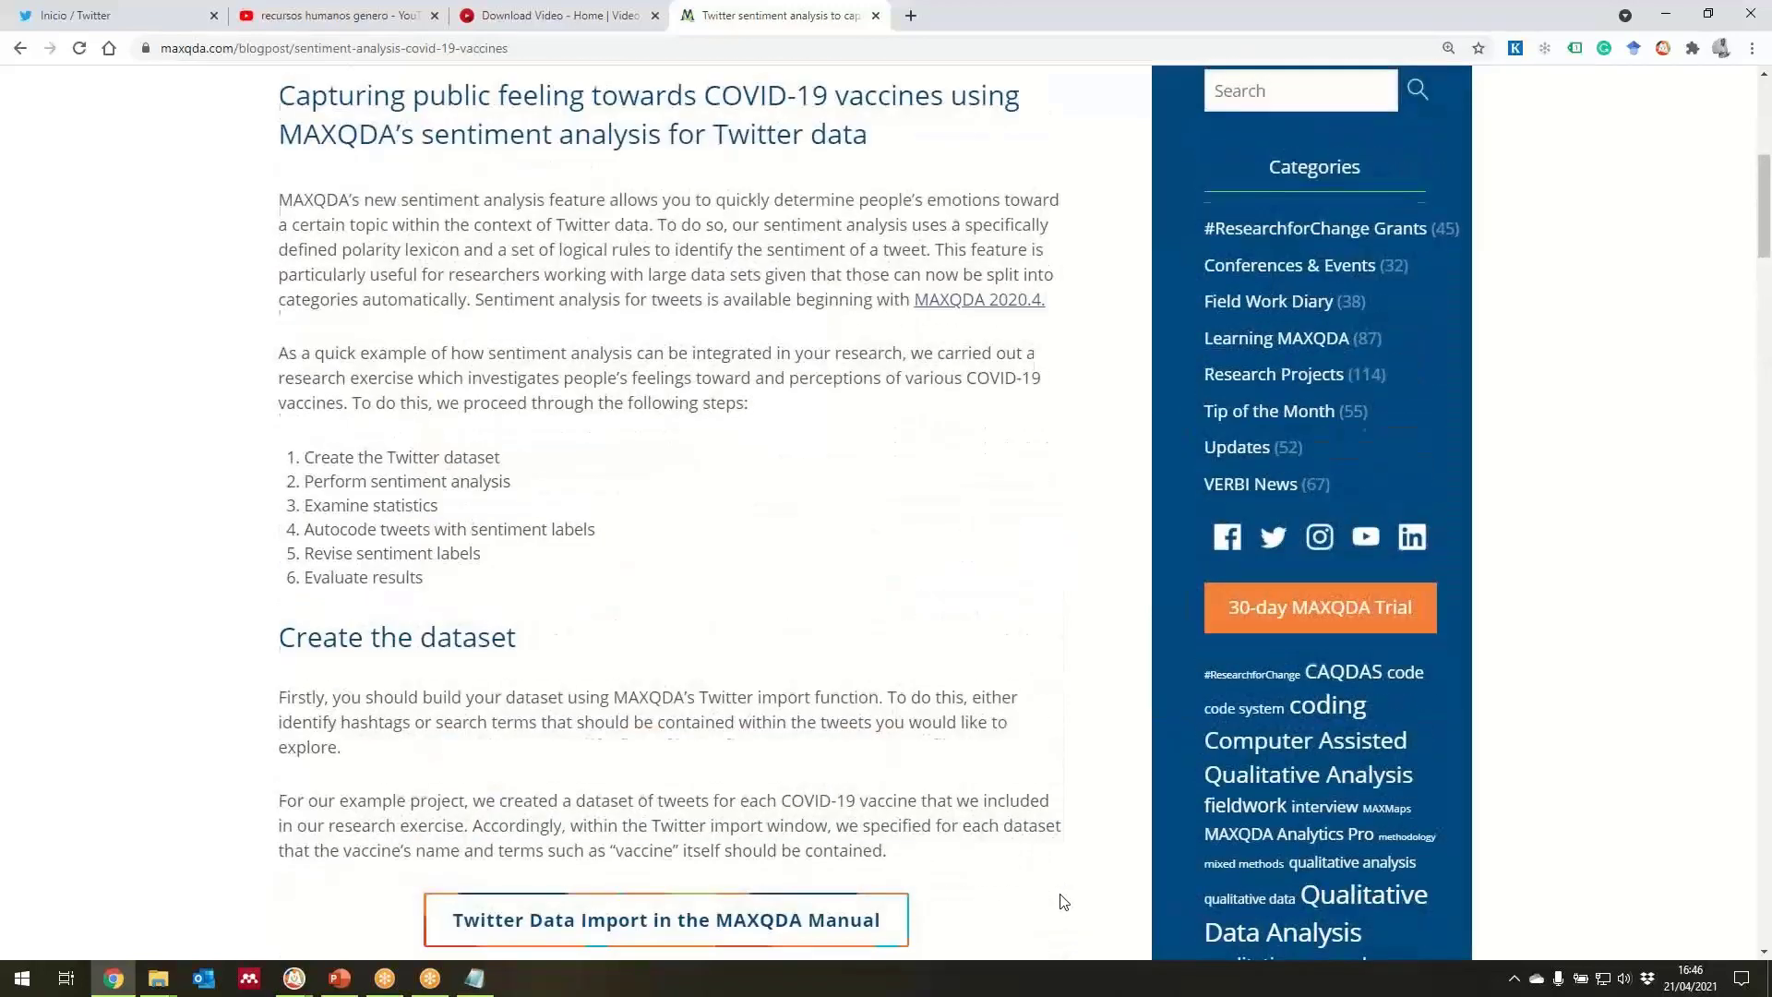
scroll(1064, 902, up, 4)
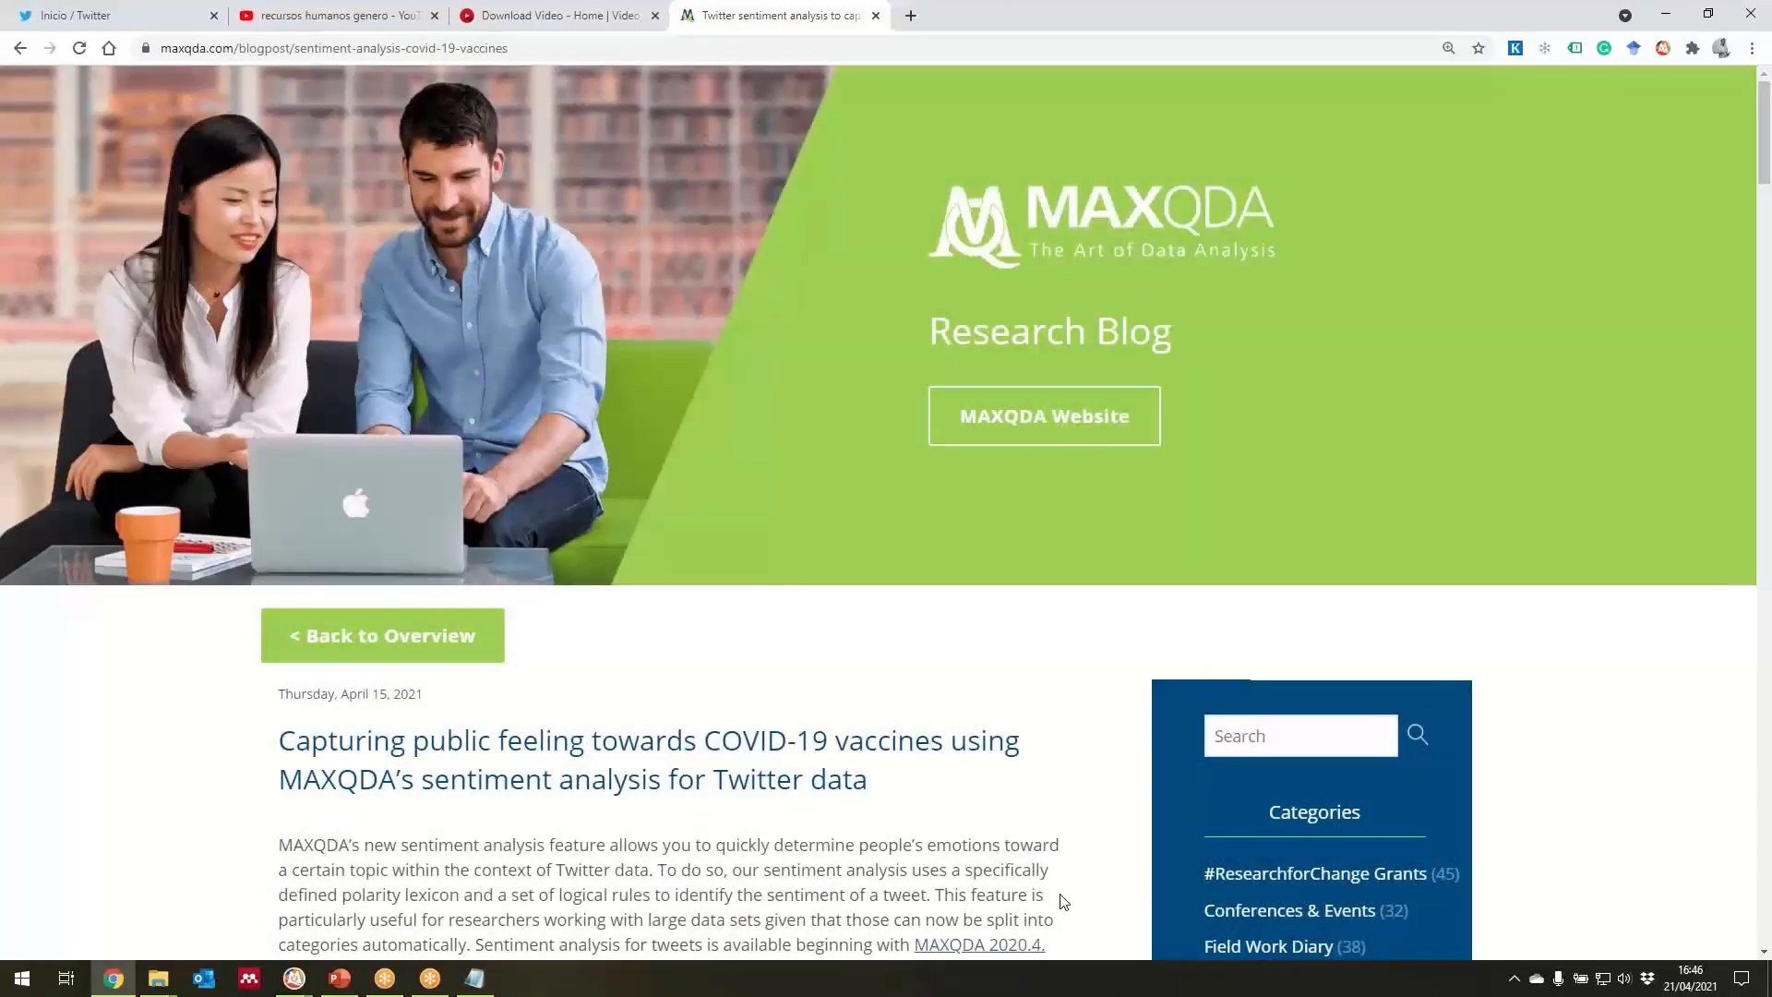
scroll(1064, 902, down, 3)
scroll(878, 625, up, 3)
Collect the blog article as a full web page with Web Collector, keeping the suggested document name and an empty memo.
click(1671, 52)
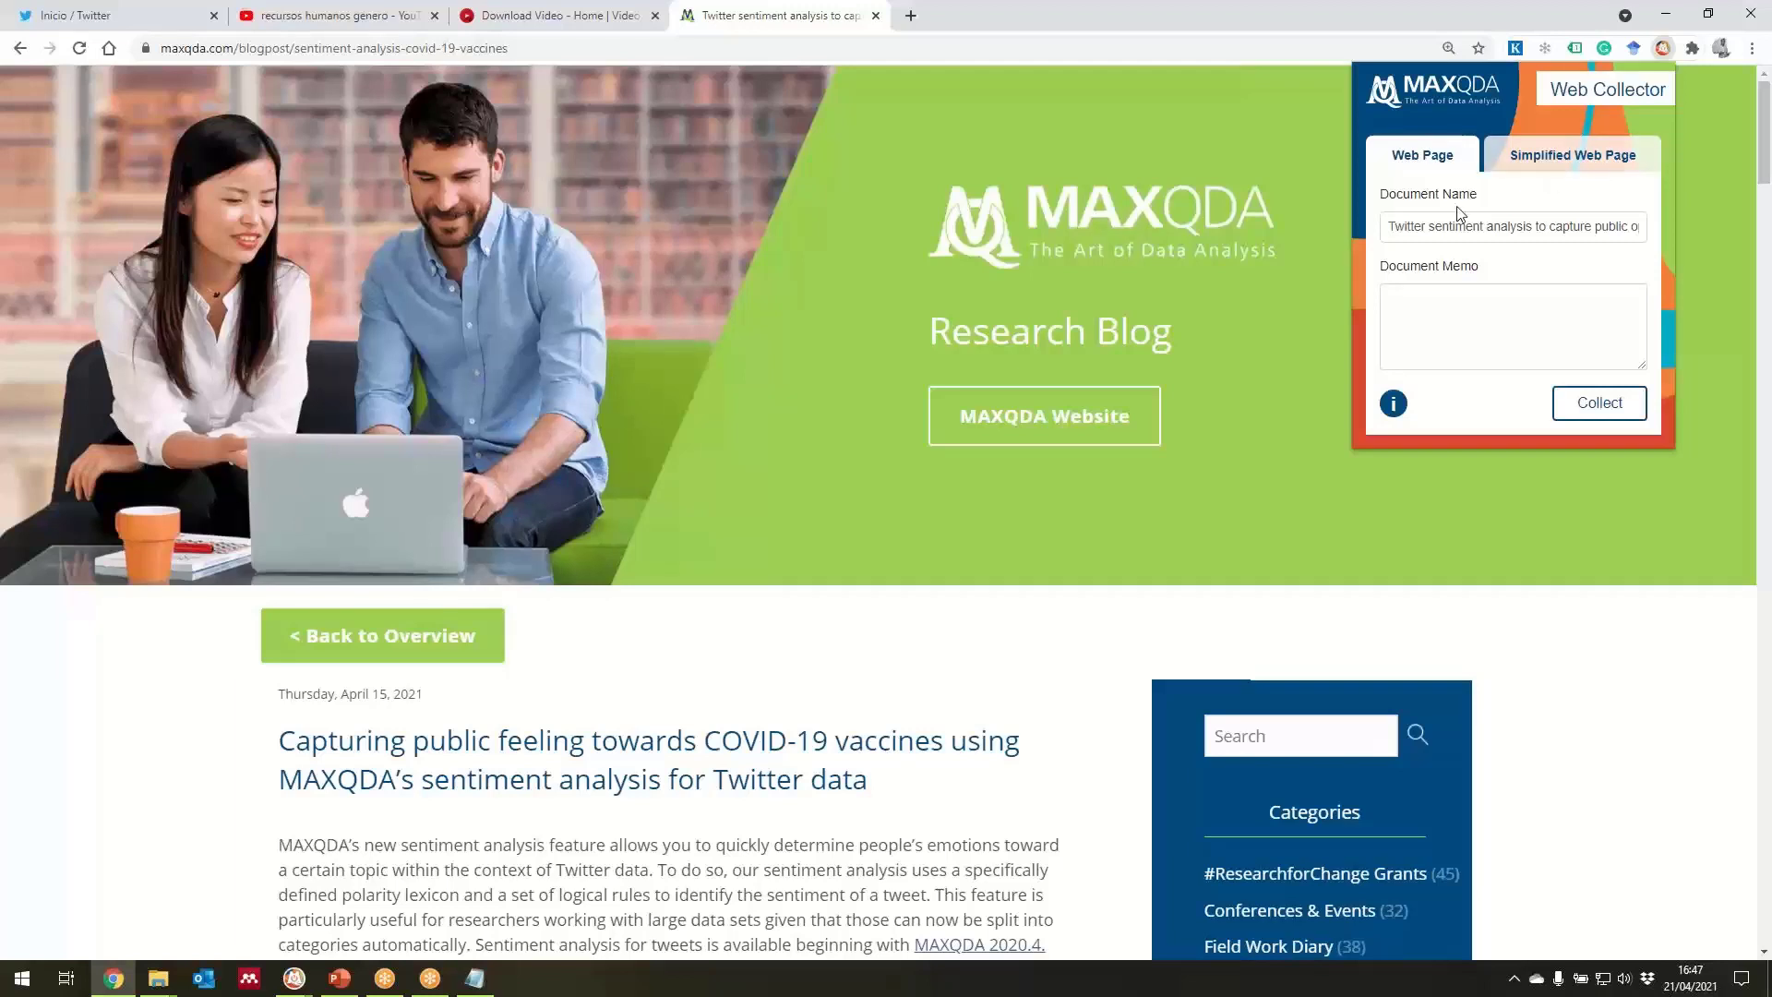
click(1413, 225)
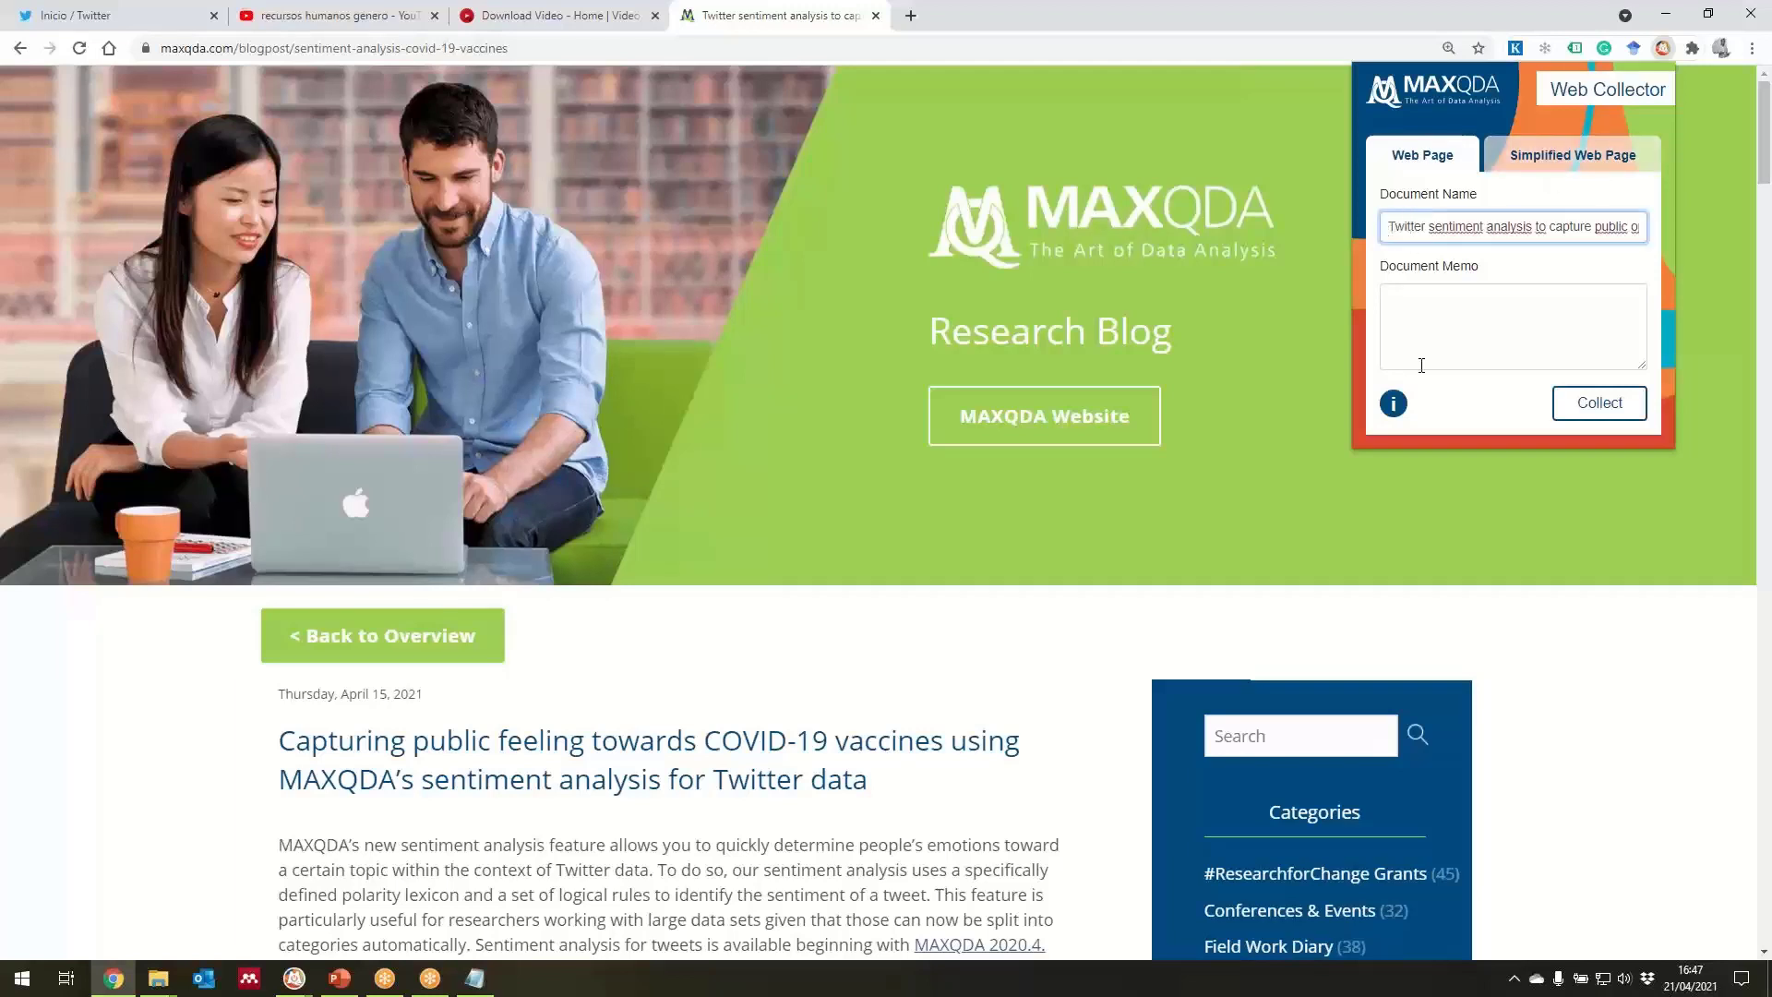
click(1506, 333)
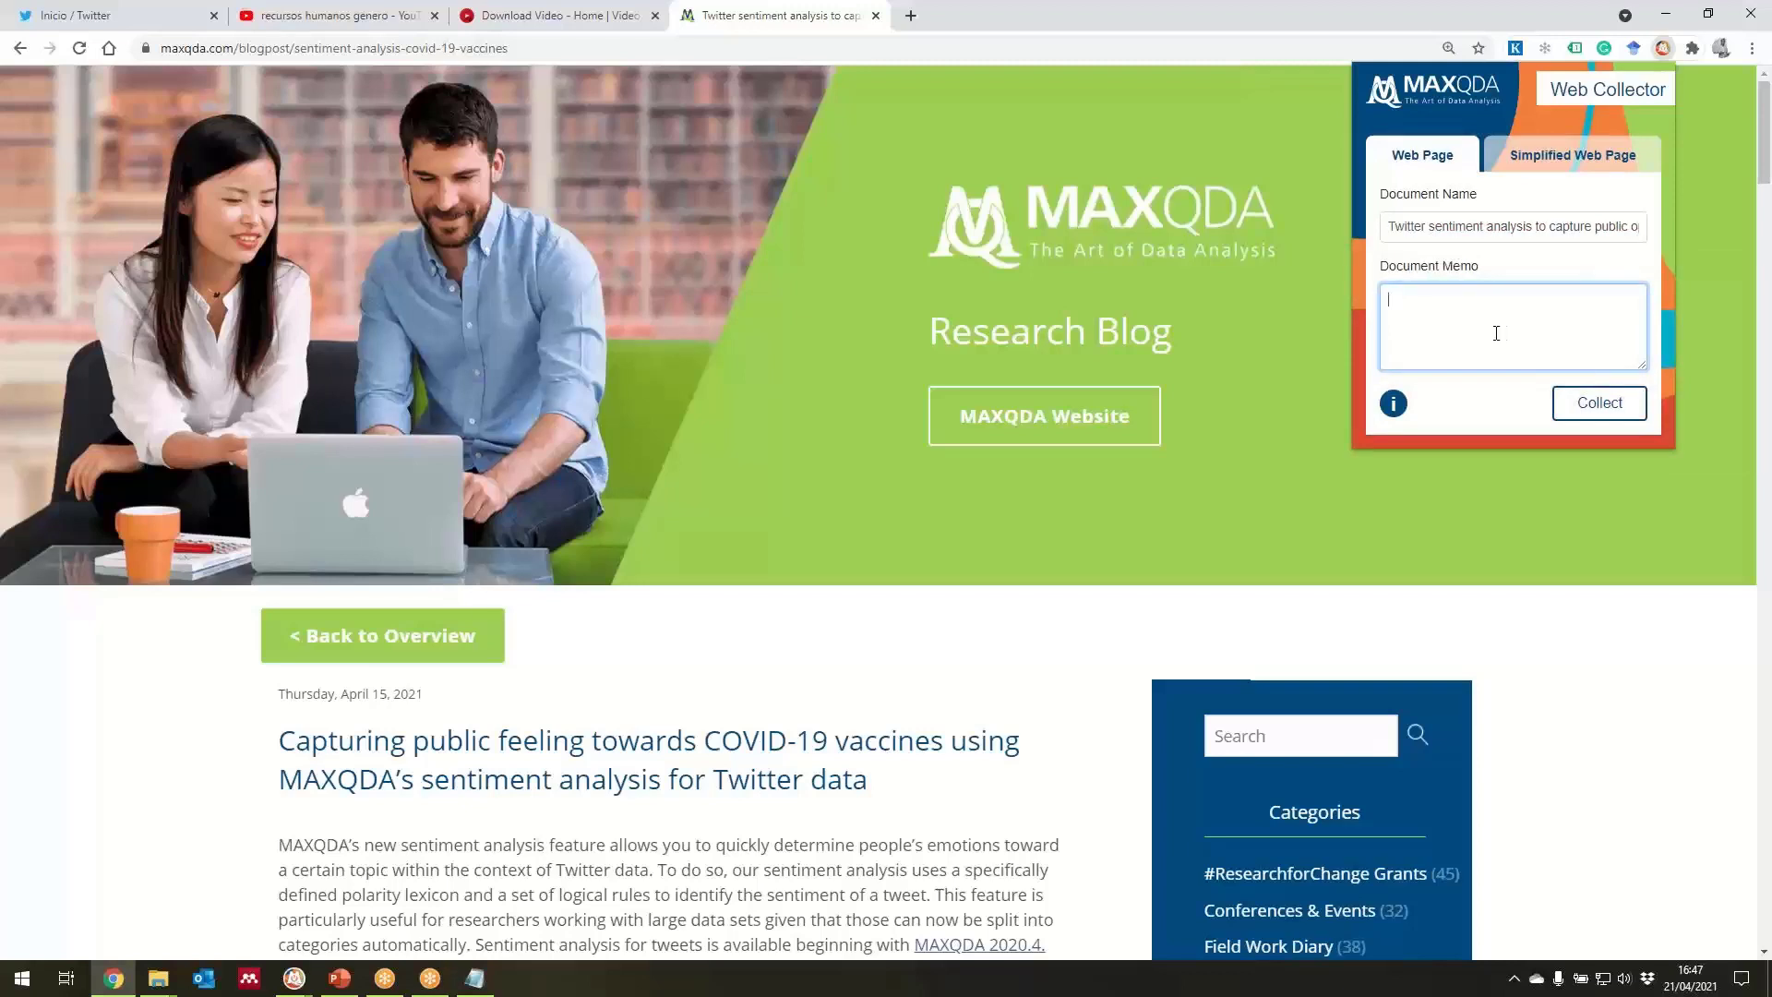
click(1610, 406)
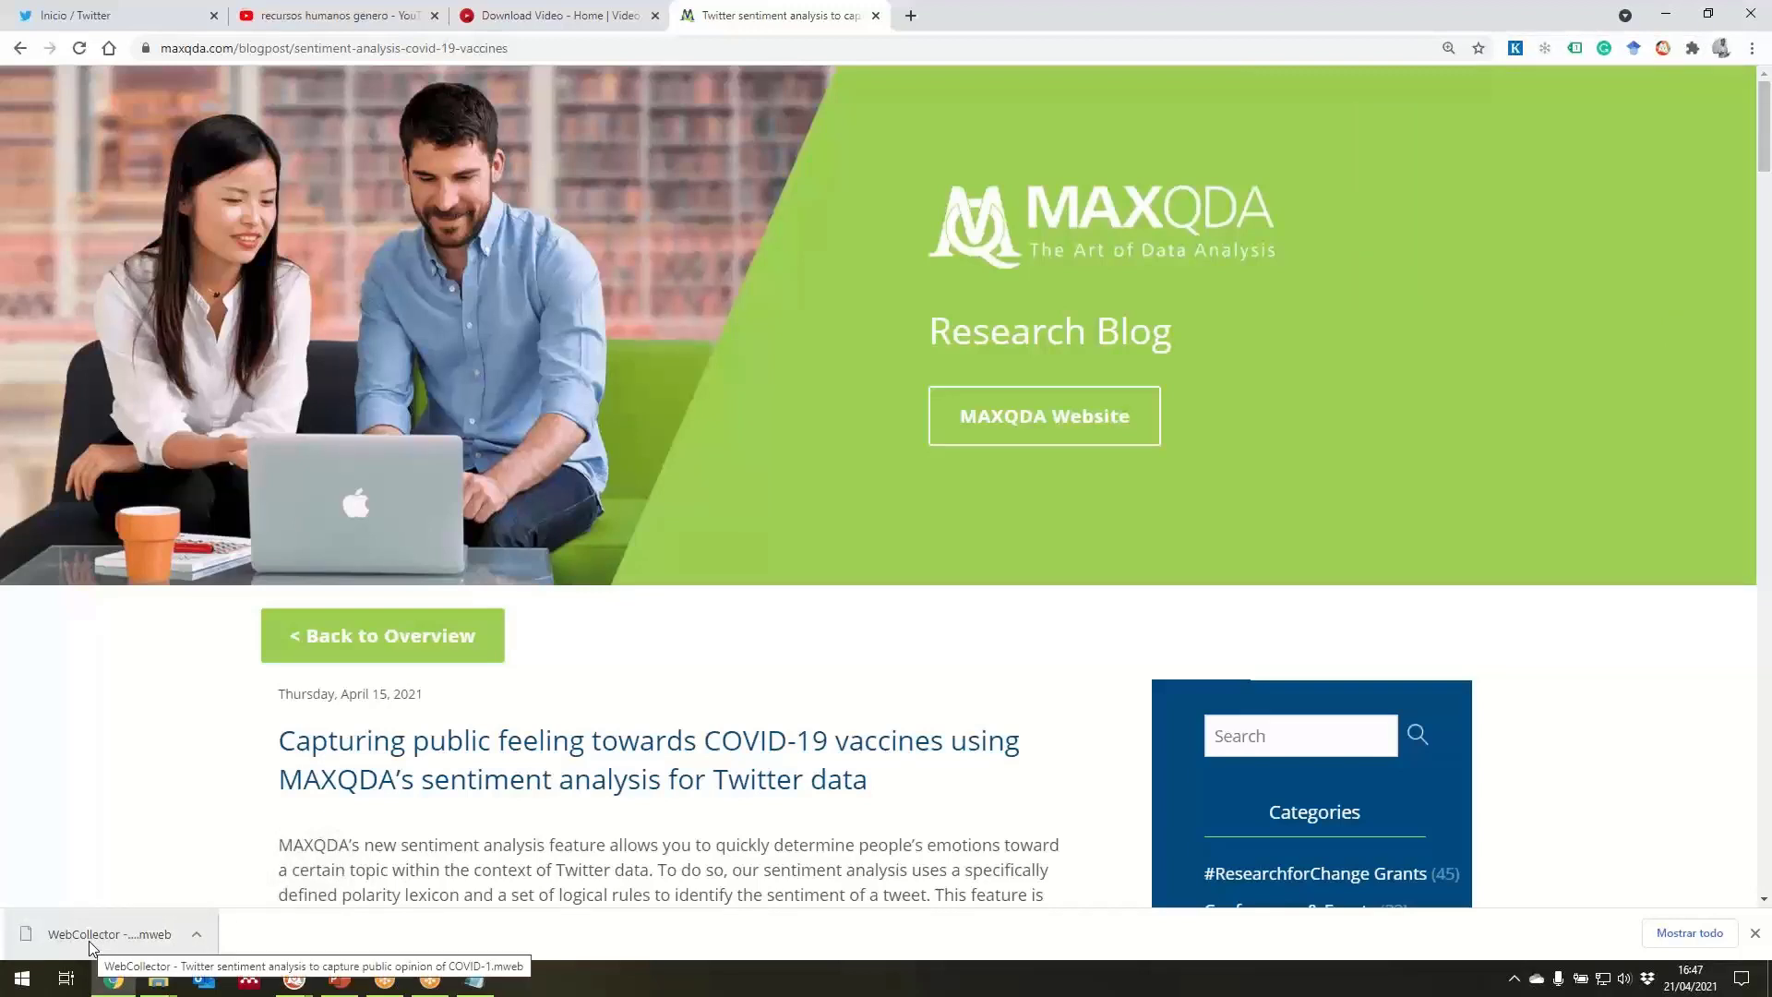
Switch to MAXQDA and import the collected blog page from Web Collector as a PDF document, stored as an externally linked file.
click(255, 982)
click(242, 942)
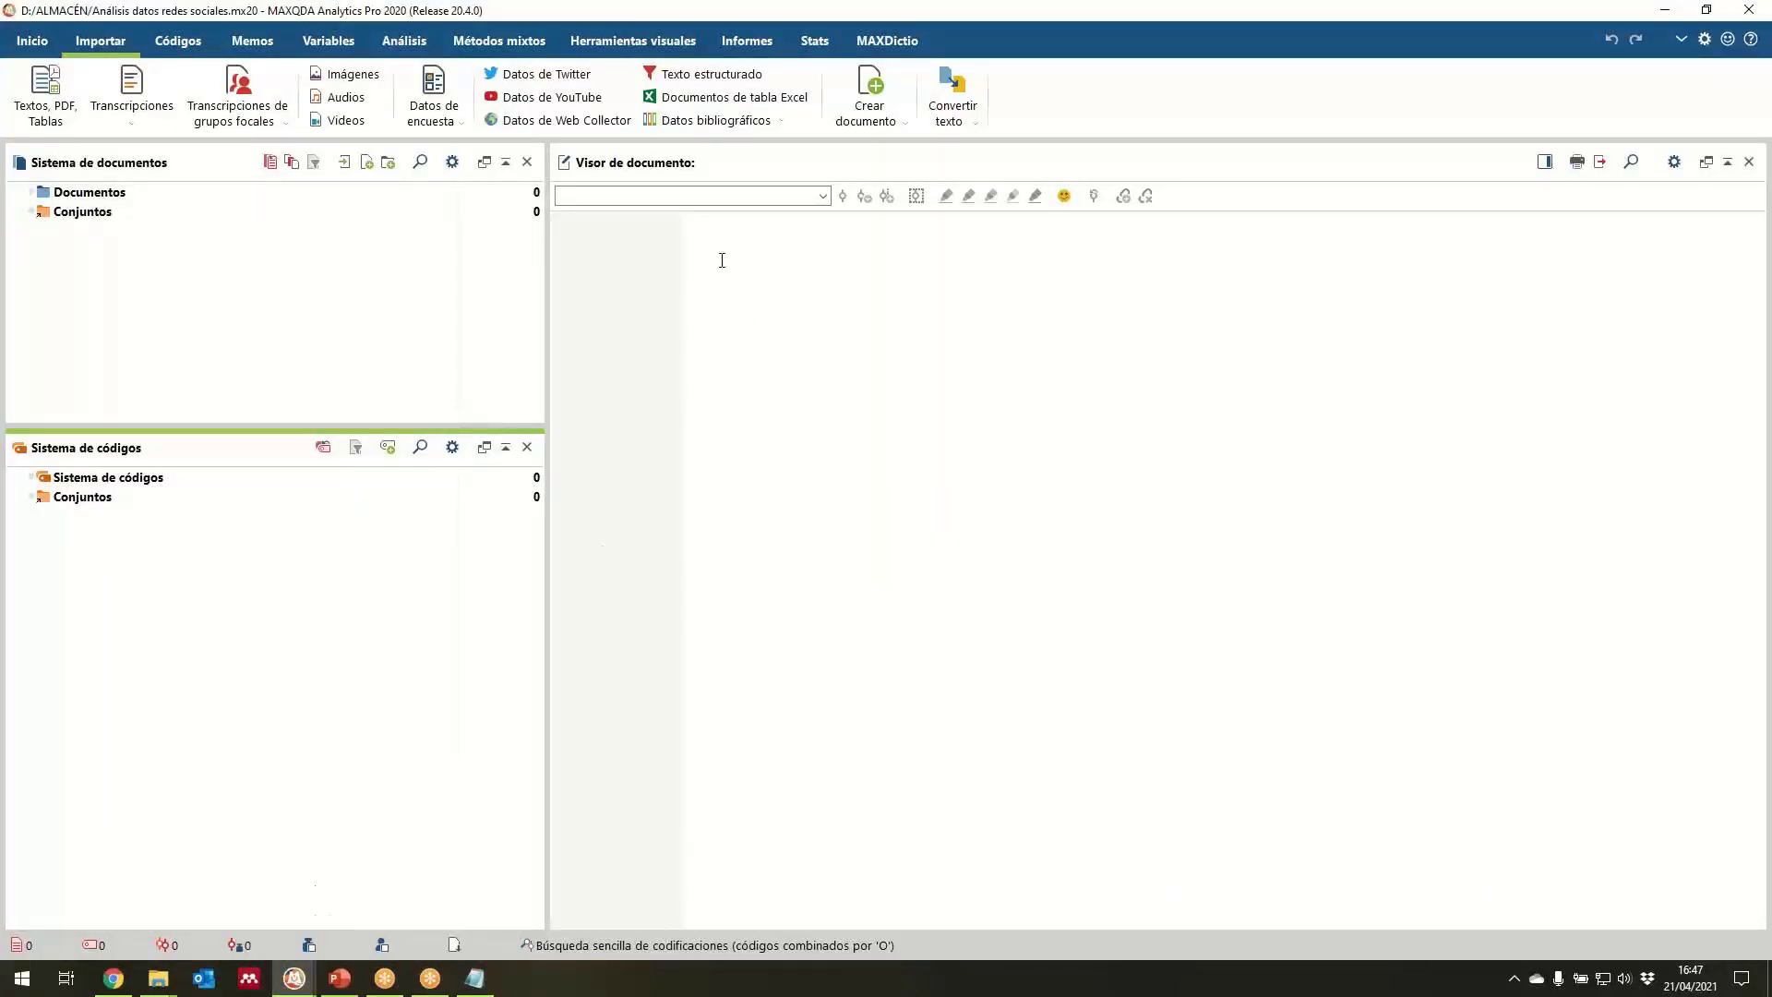
click(568, 121)
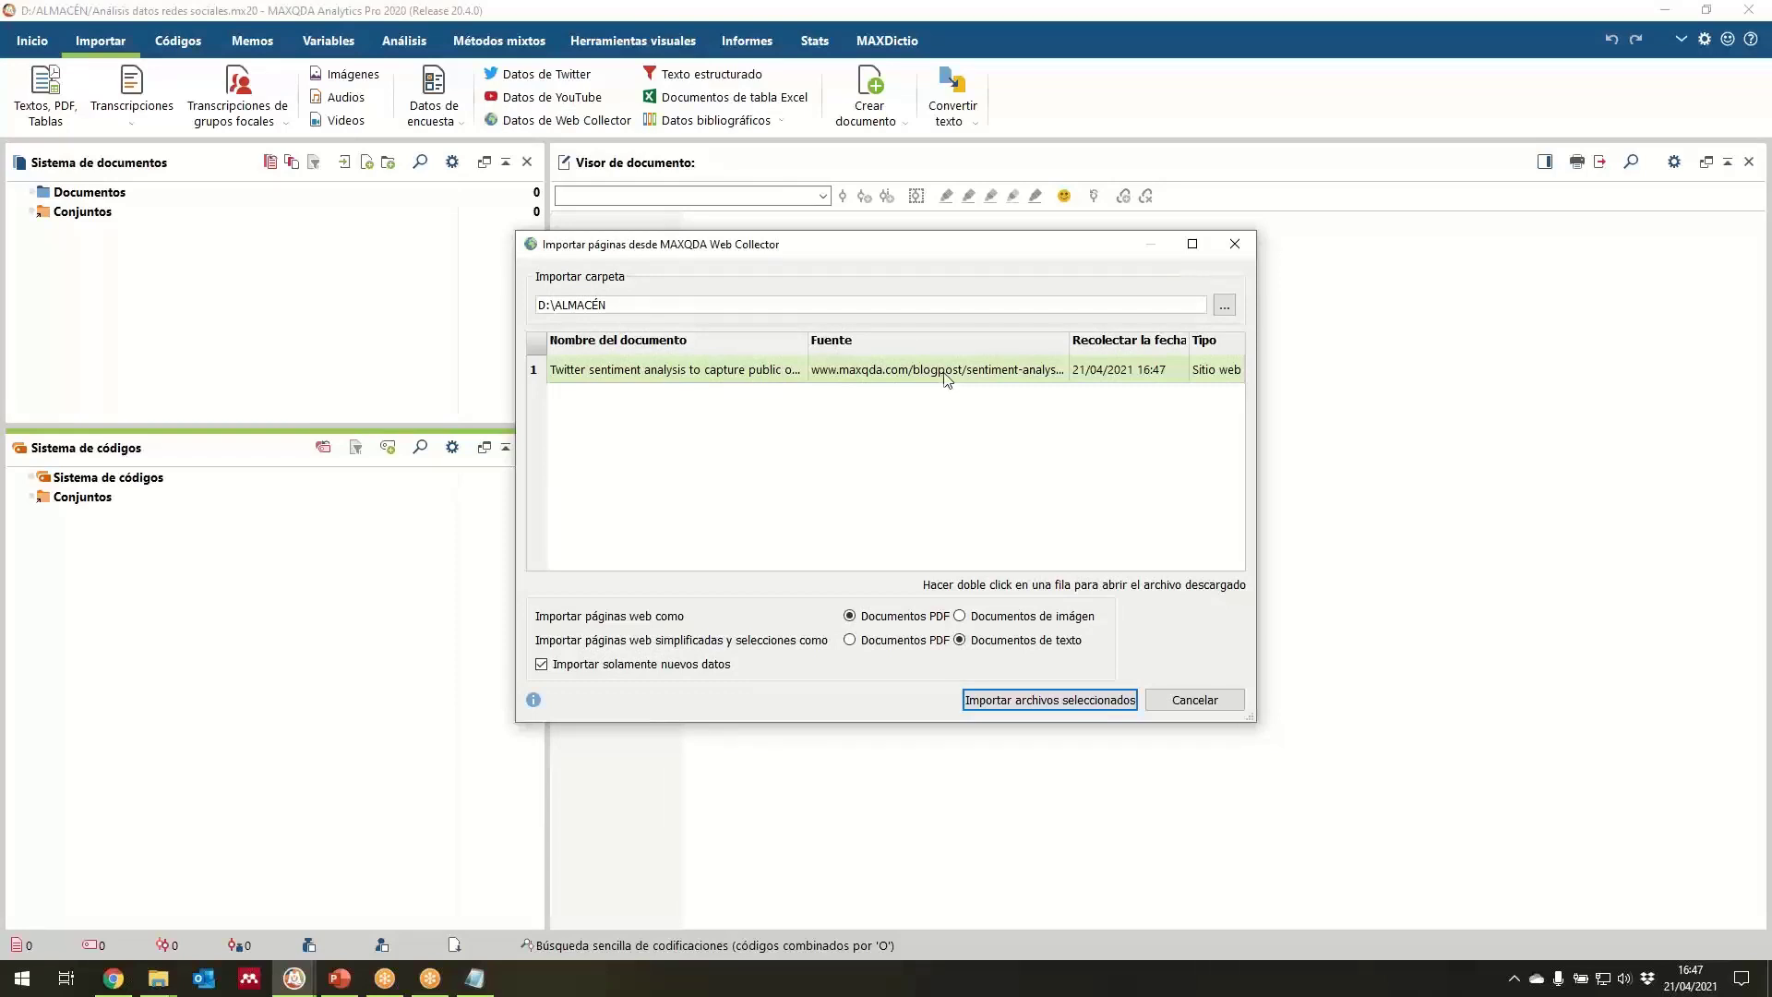
click(1063, 704)
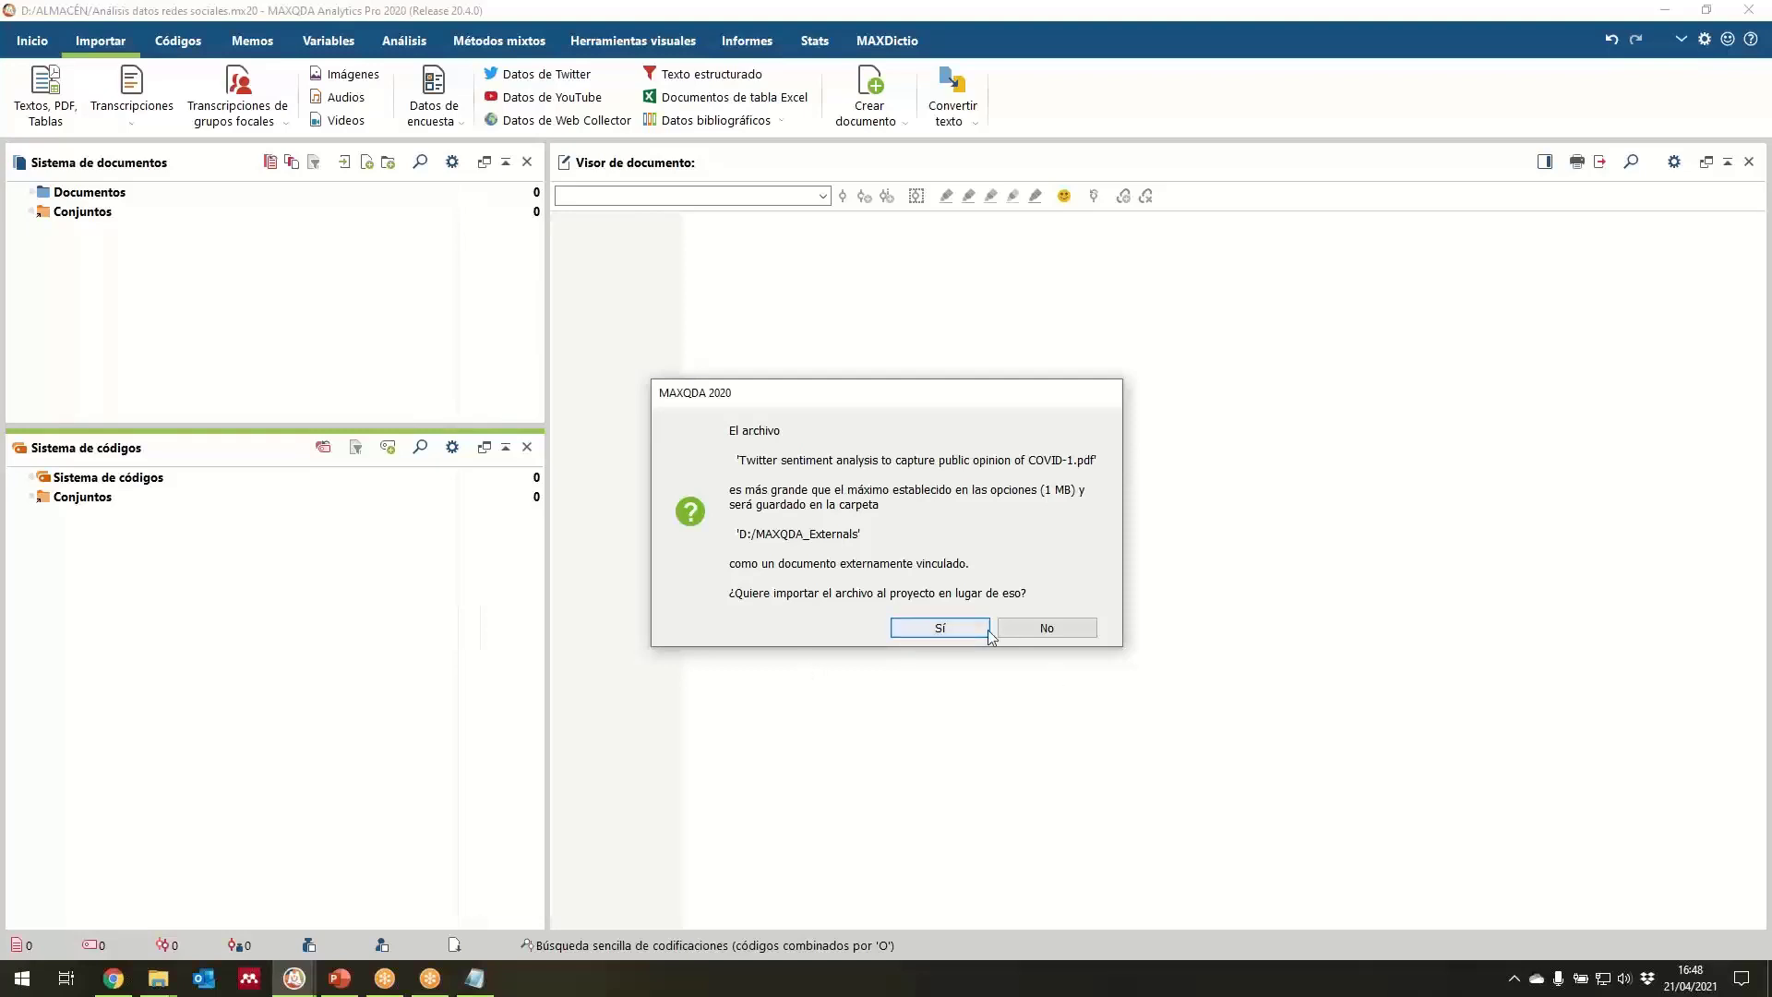
click(1025, 633)
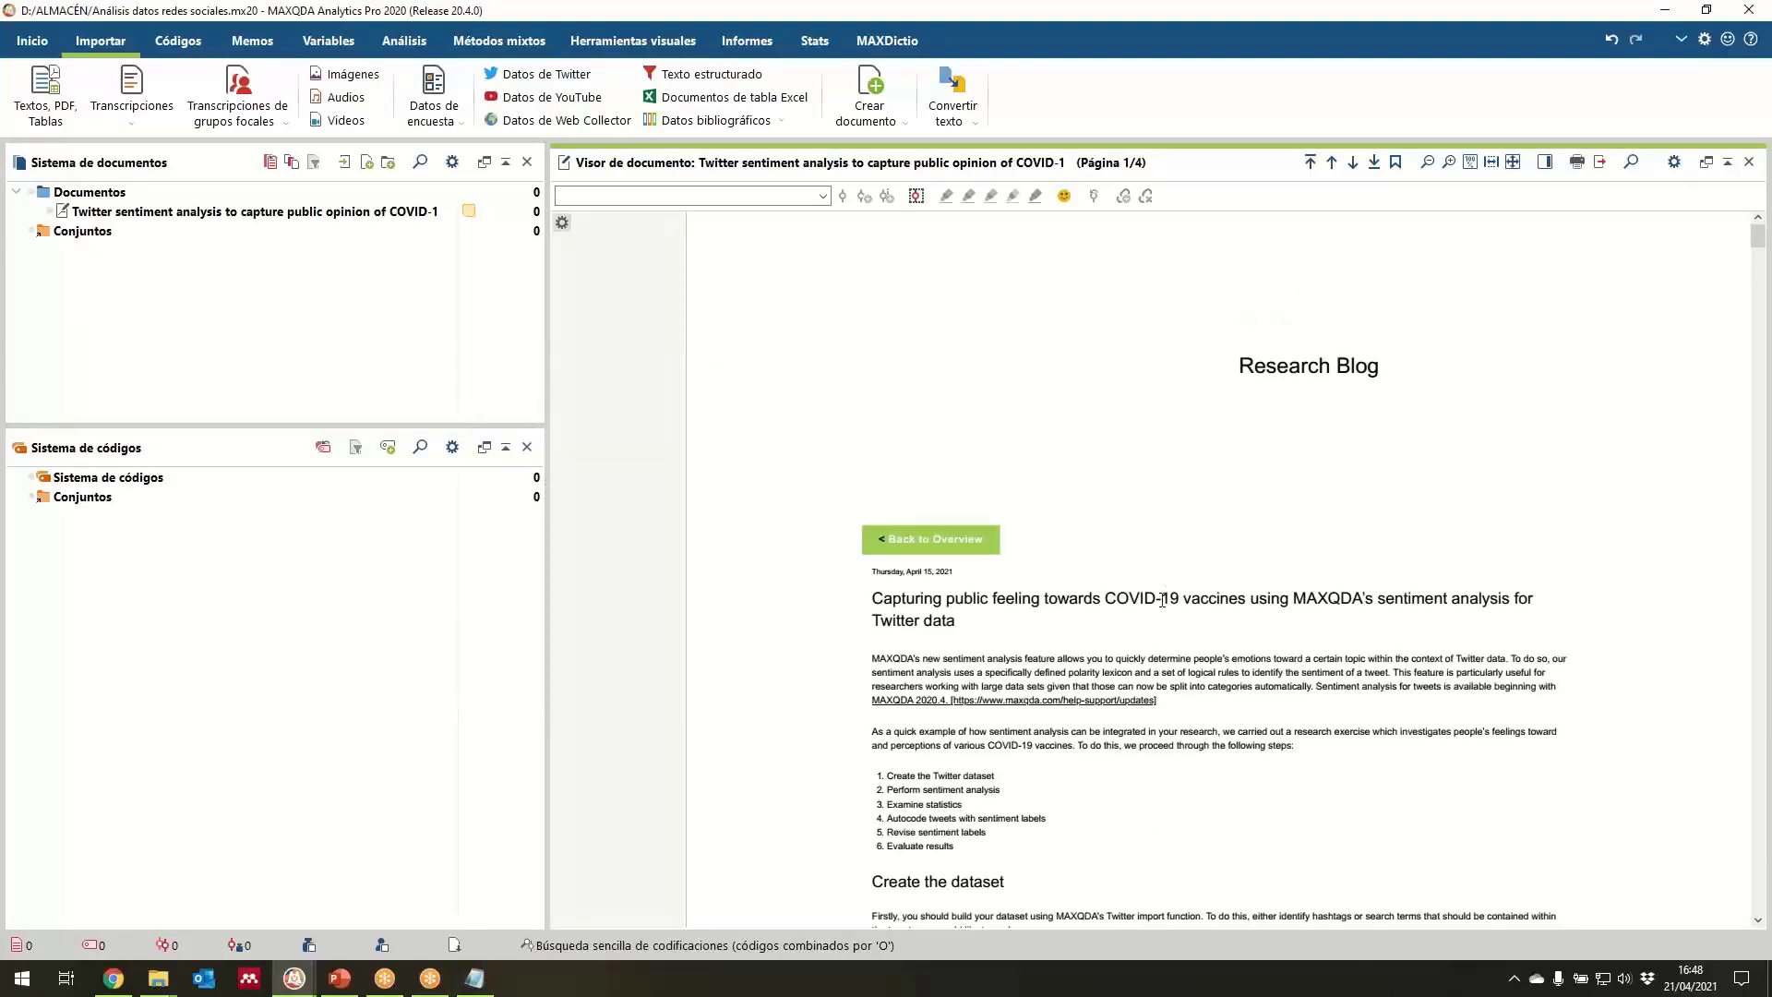
Enlarge the imported article and view the coding options for the text passage starting at "how sentiment analysis can be integrated".
scroll(1162, 601, down, 6)
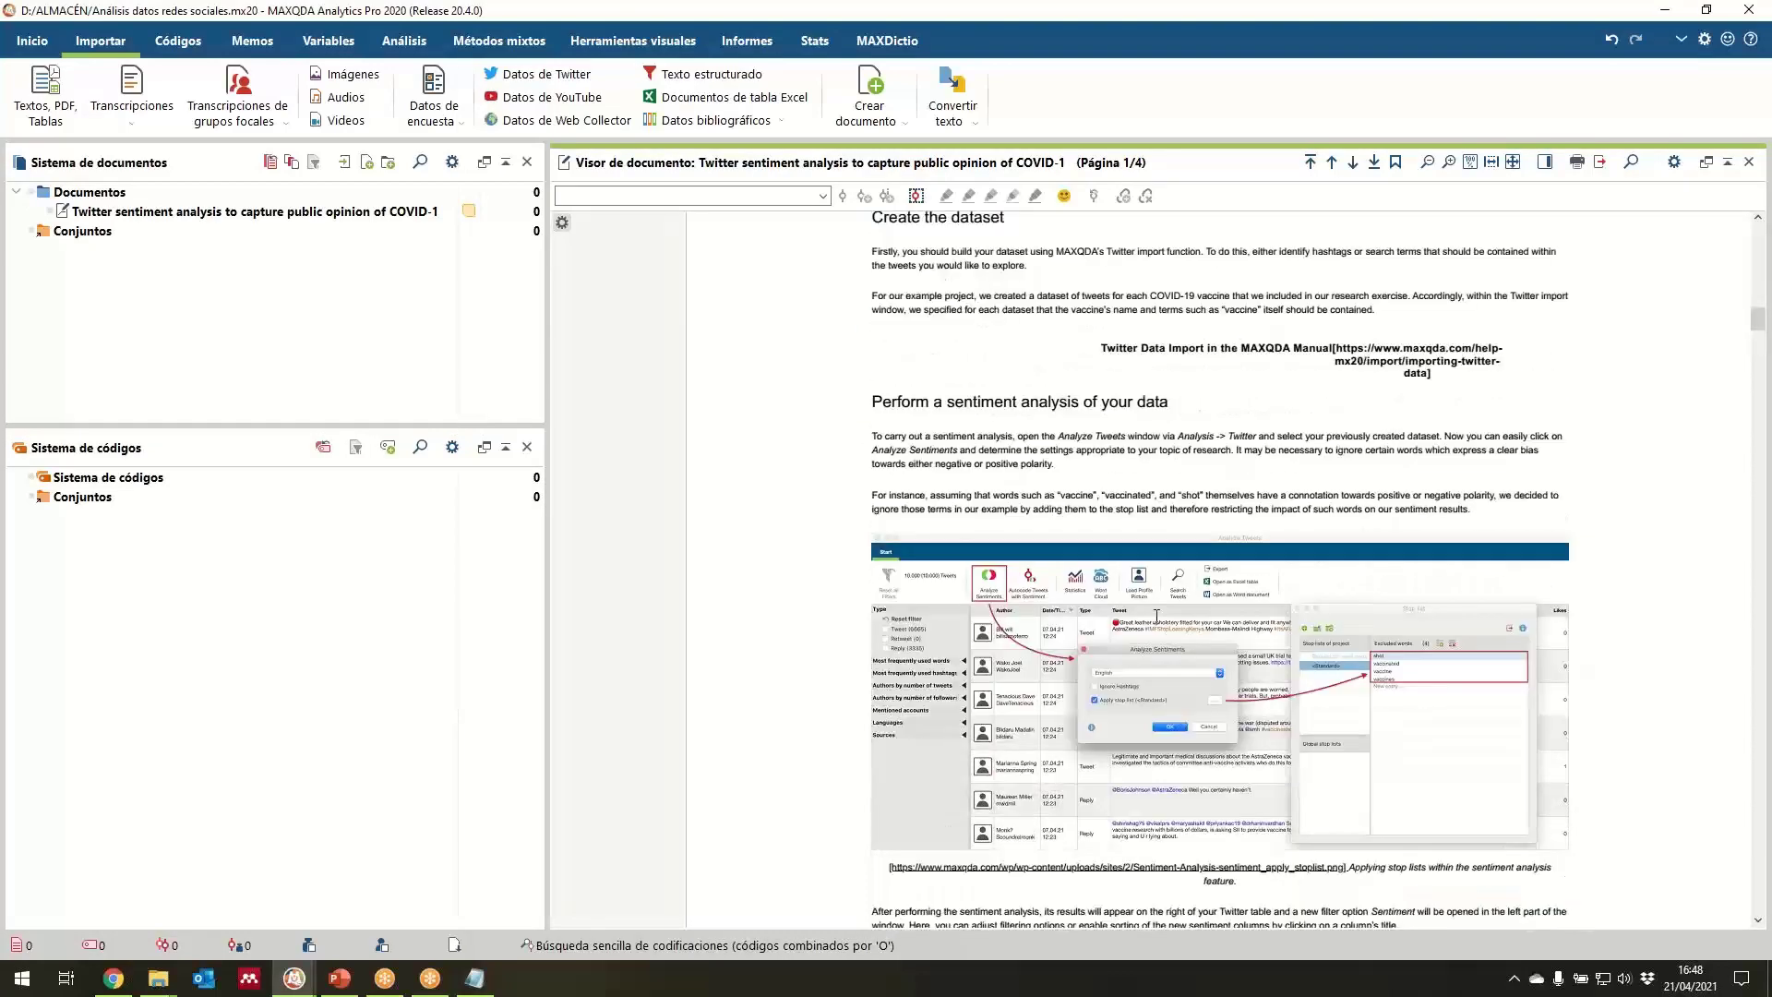
scroll(1157, 615, up, 4)
scroll(1156, 616, down, 1)
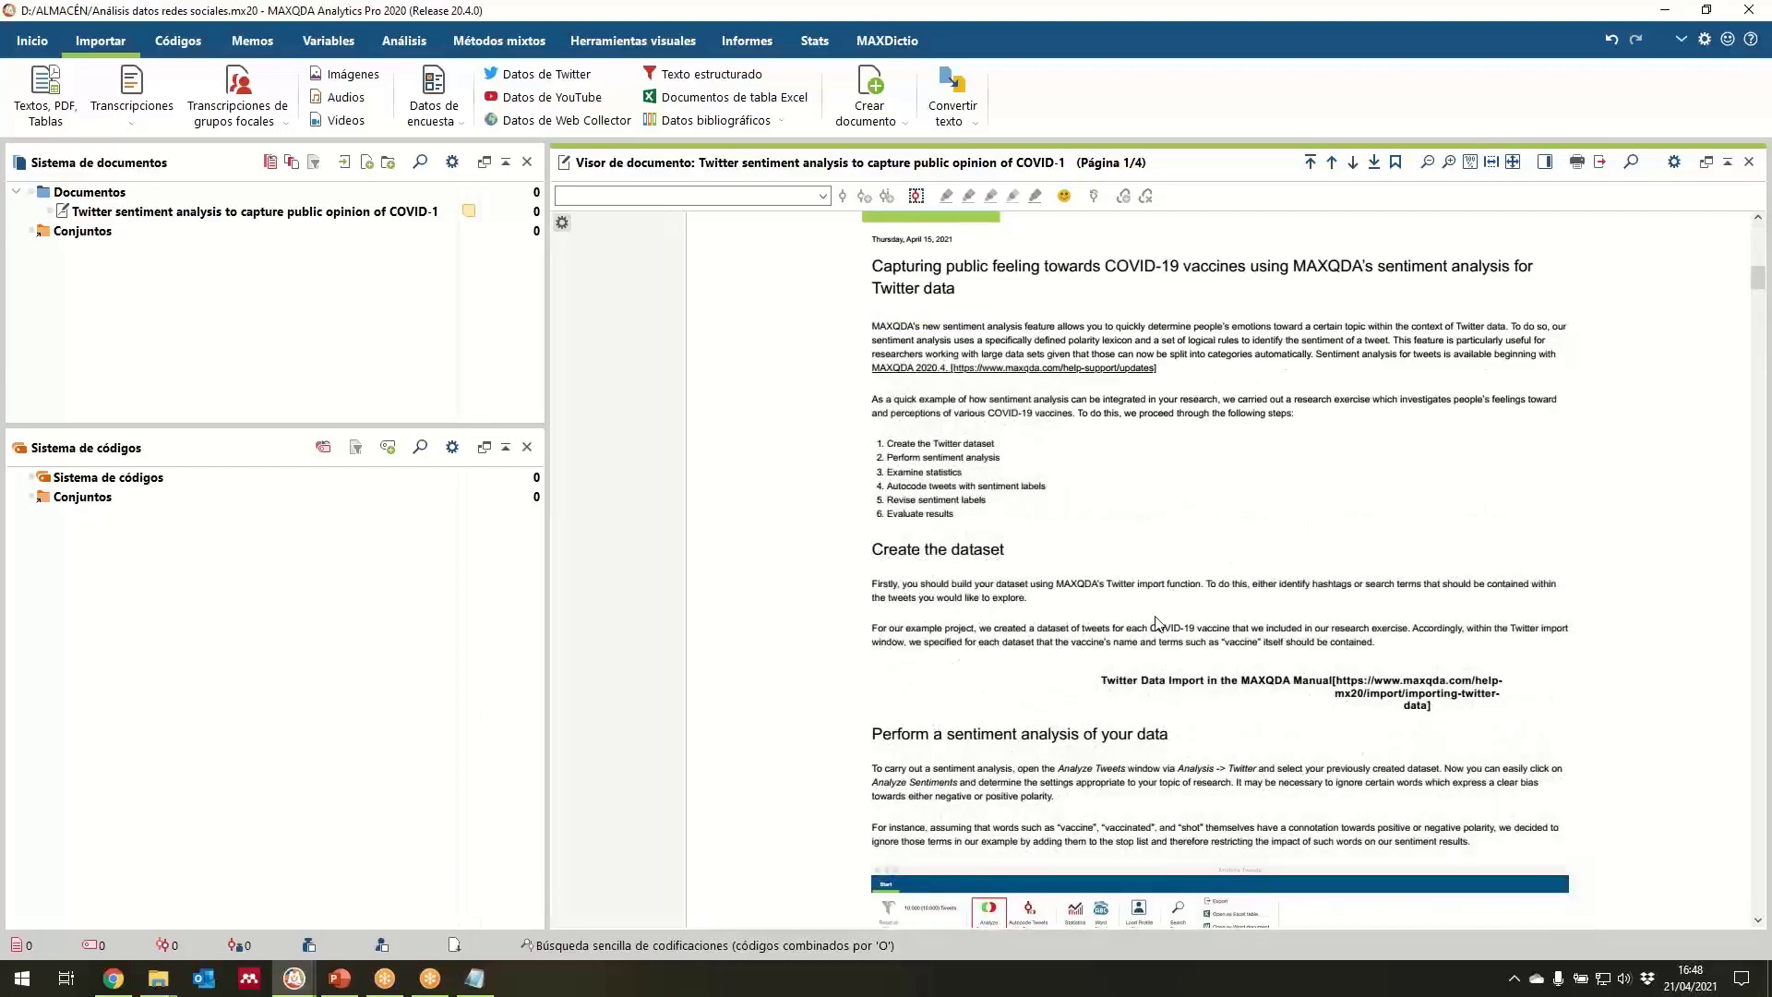
scroll(1157, 623, up, 3)
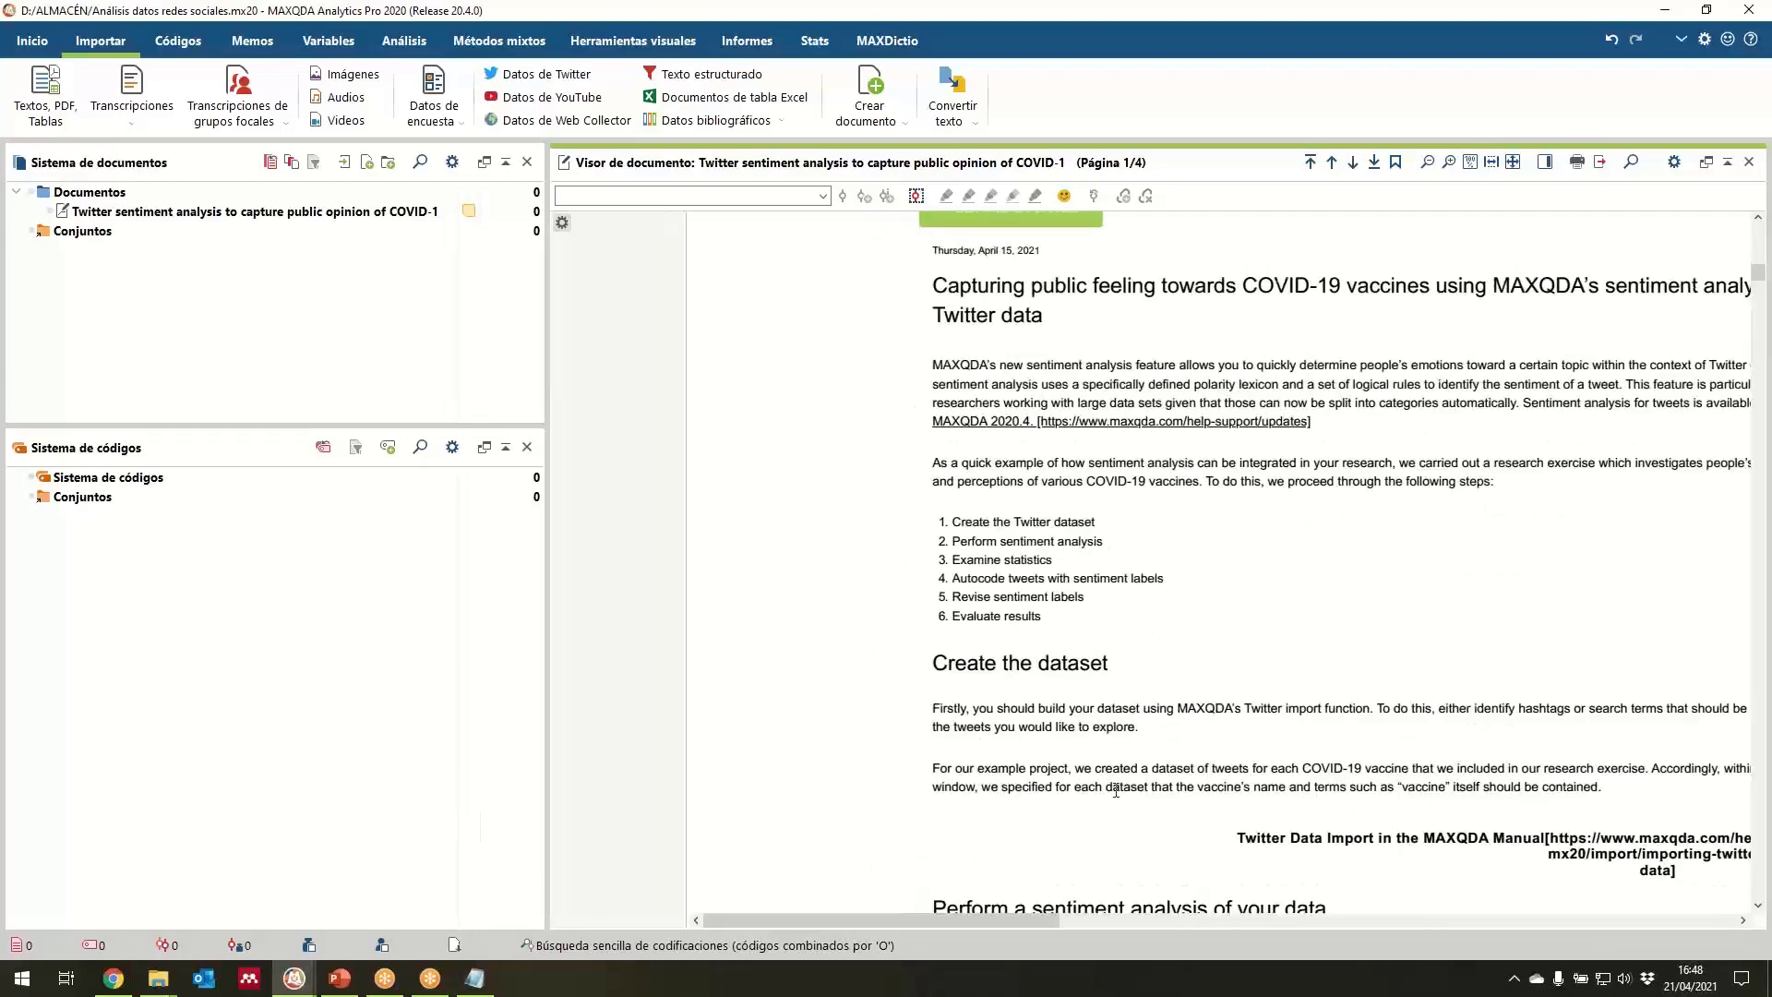
drag(1029, 922, 1331, 927)
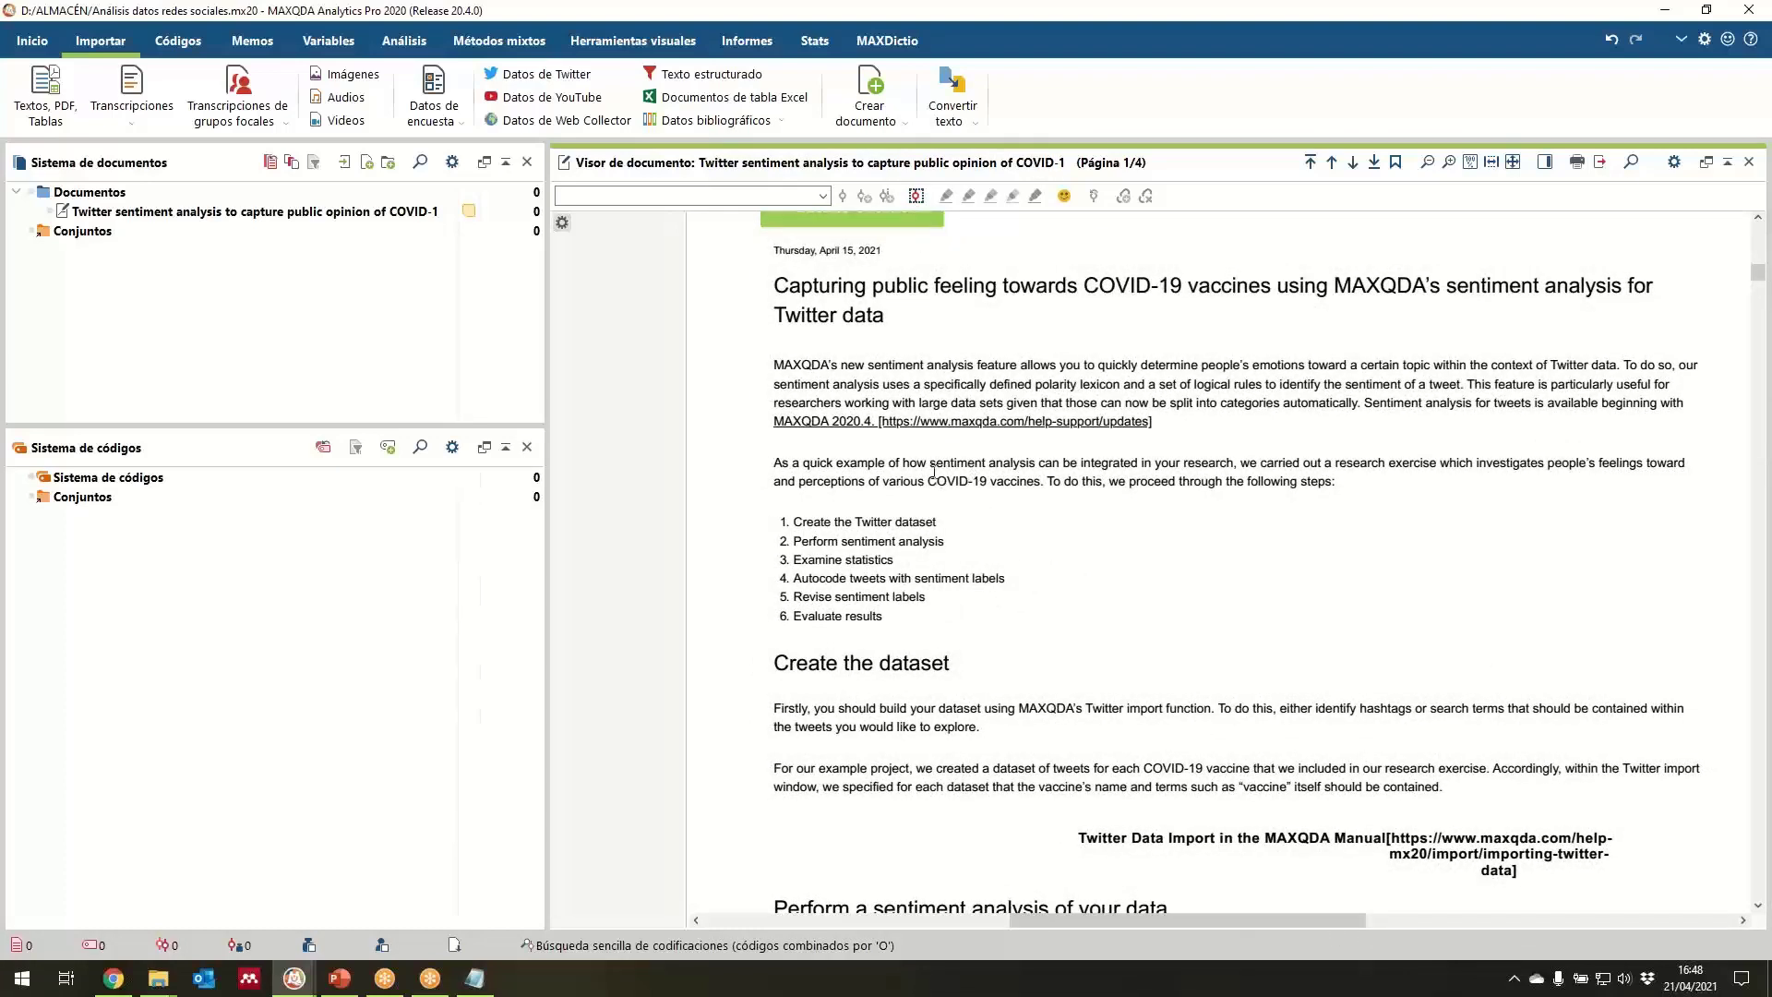
drag(916, 464, 1360, 489)
right_click(1244, 489)
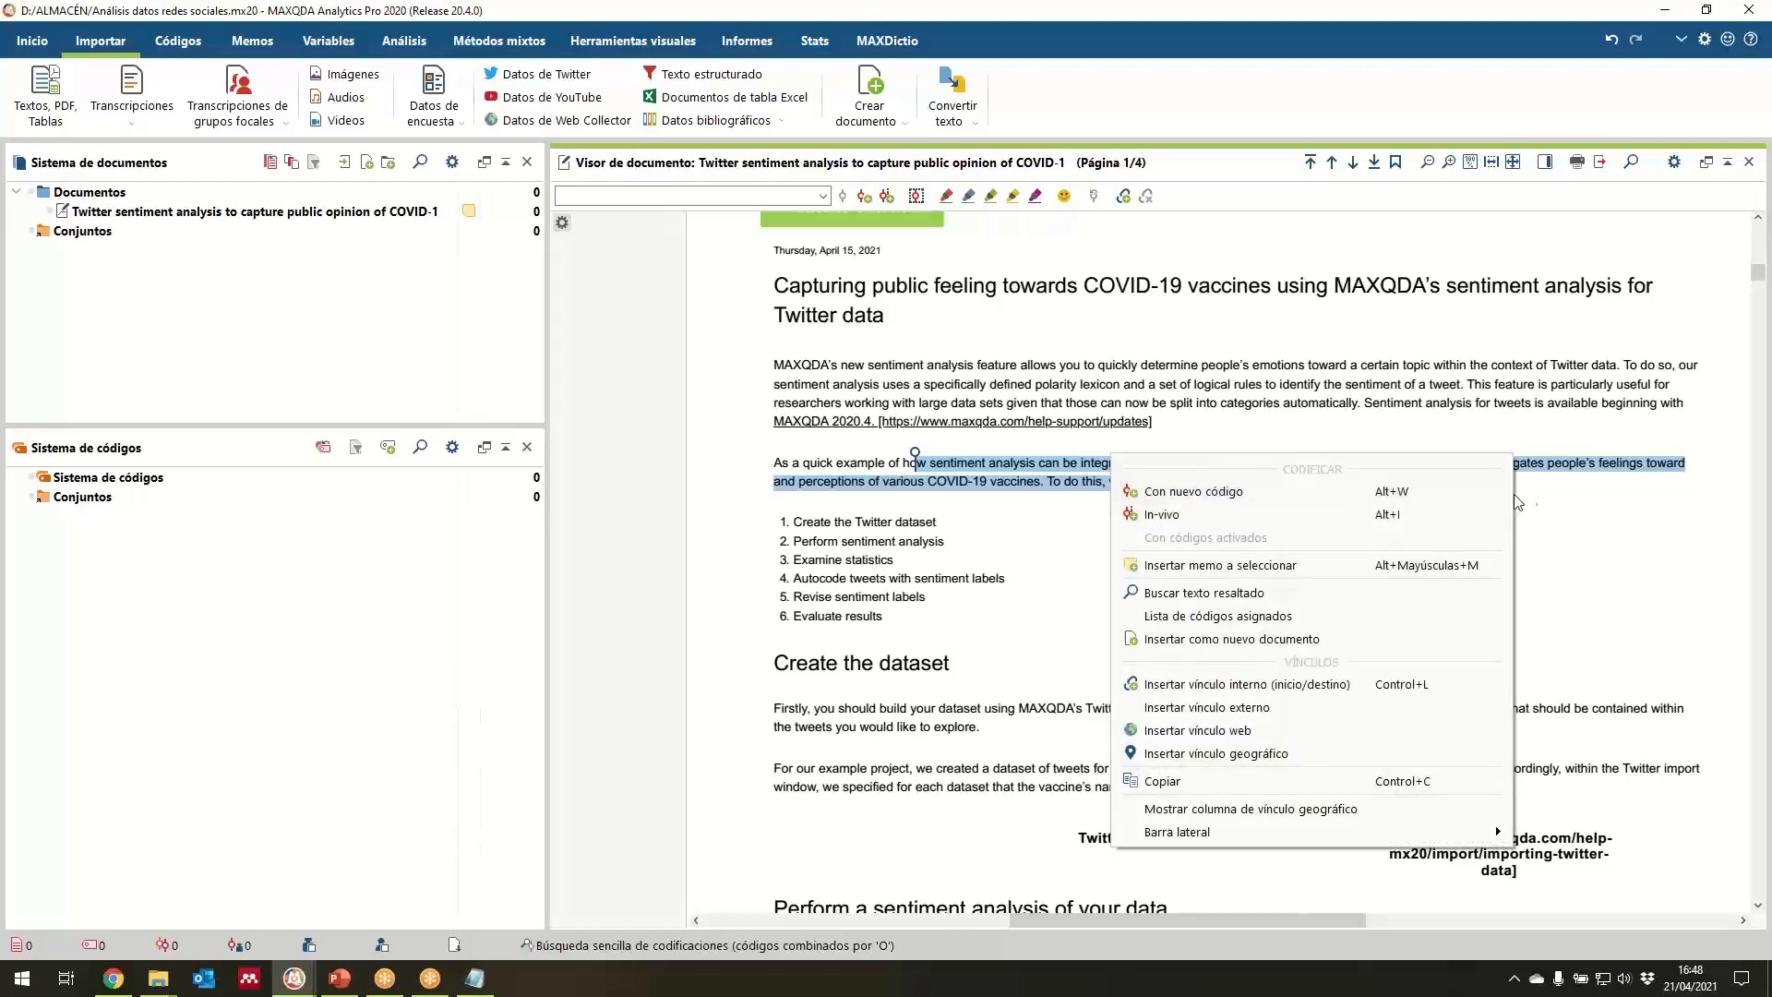
click(1133, 510)
Mark a rectangular area of the article's Analyze Tweets image and view the coding options available for it.
scroll(1058, 753, down, 10)
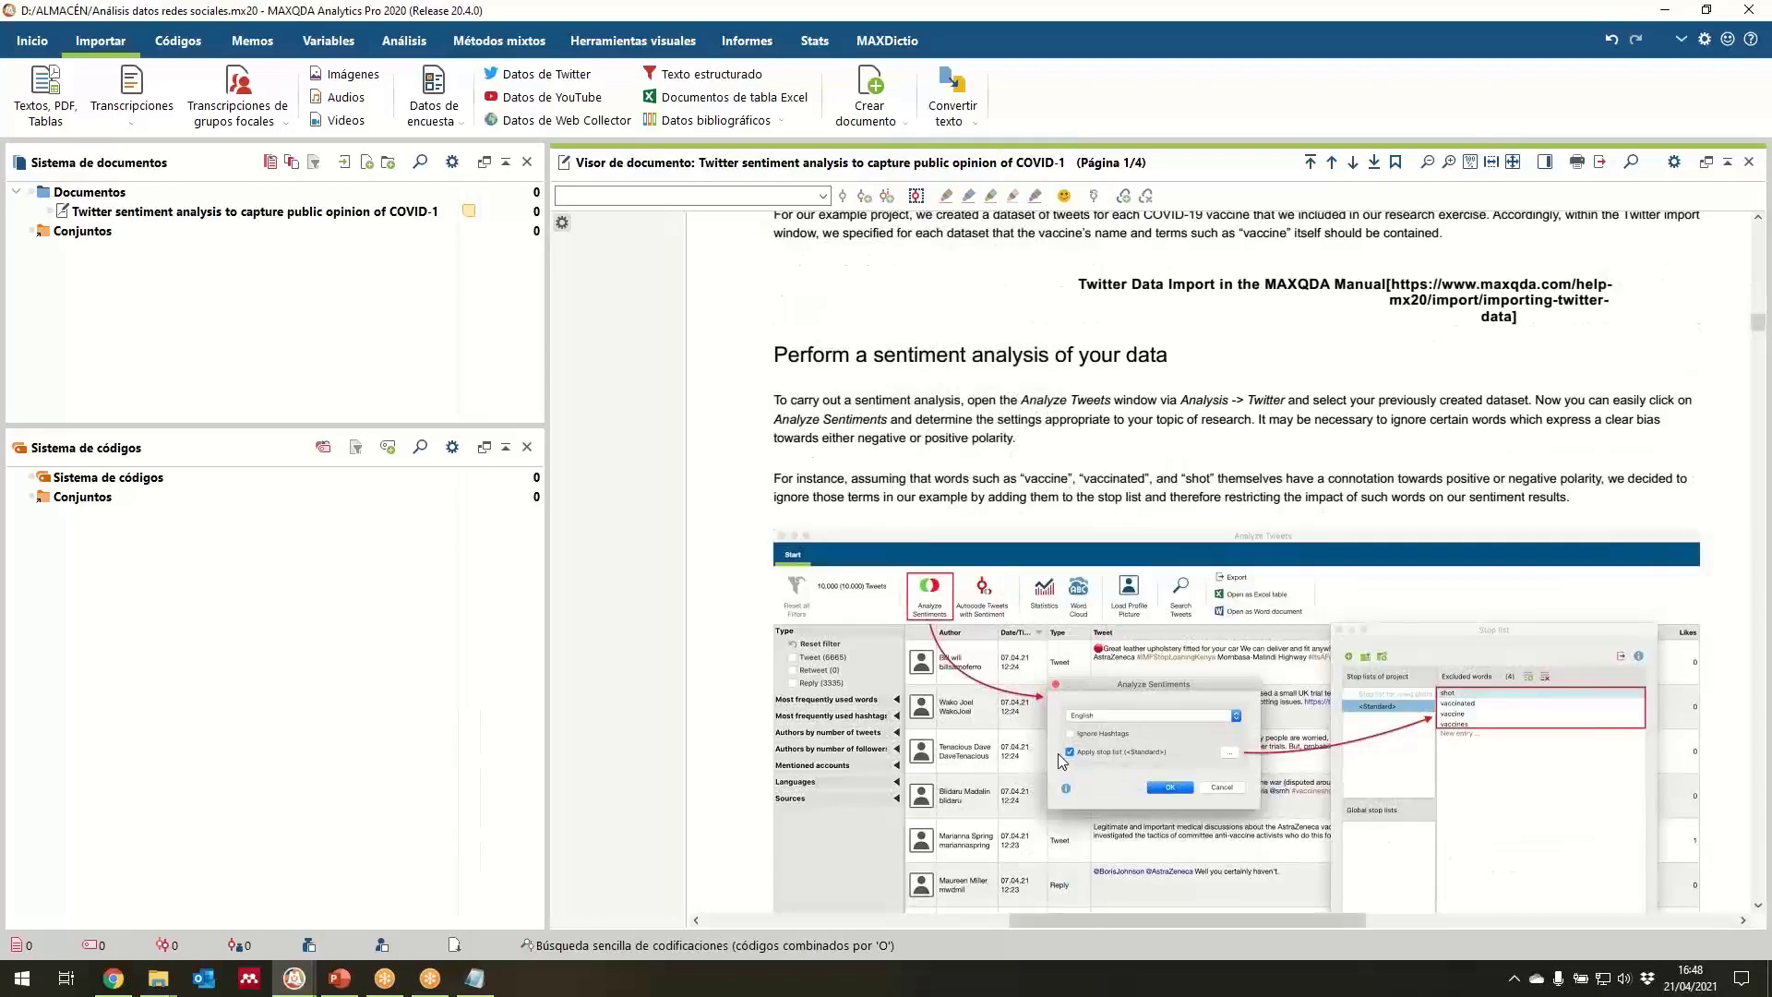
mouse_move(905, 484)
mouse_down()
mouse_move(972, 639)
mouse_move(1123, 656)
mouse_up()
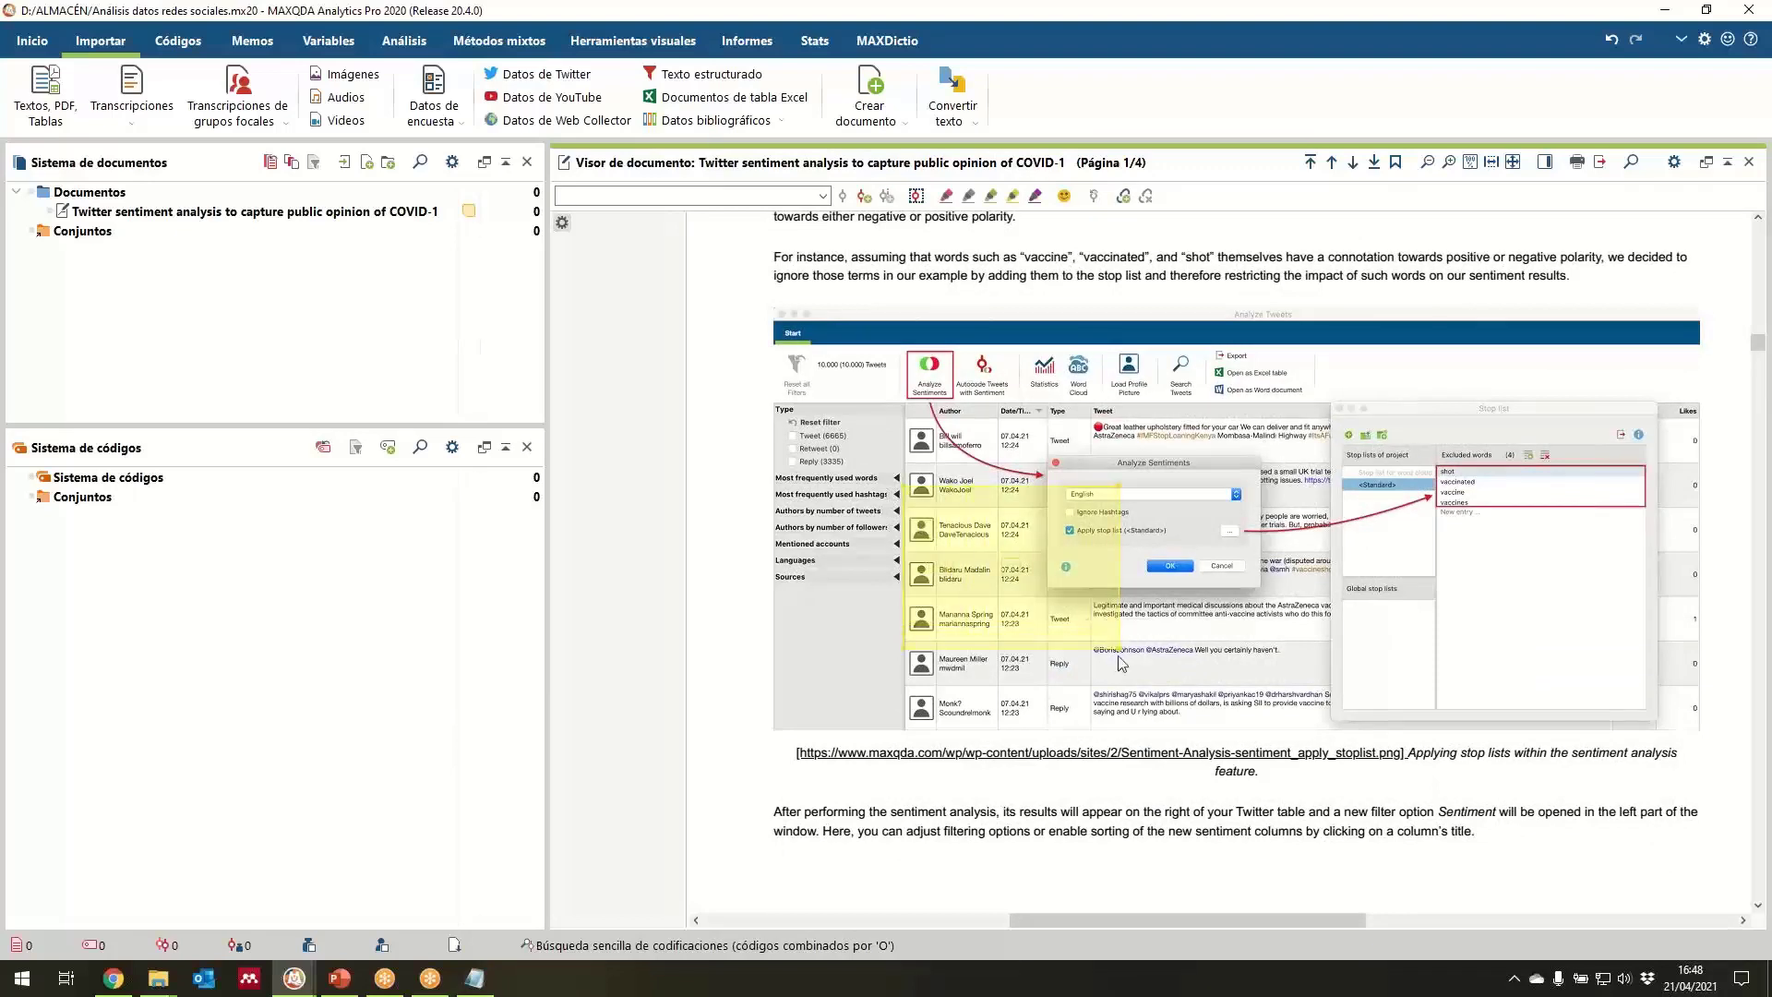
right_click(1017, 598)
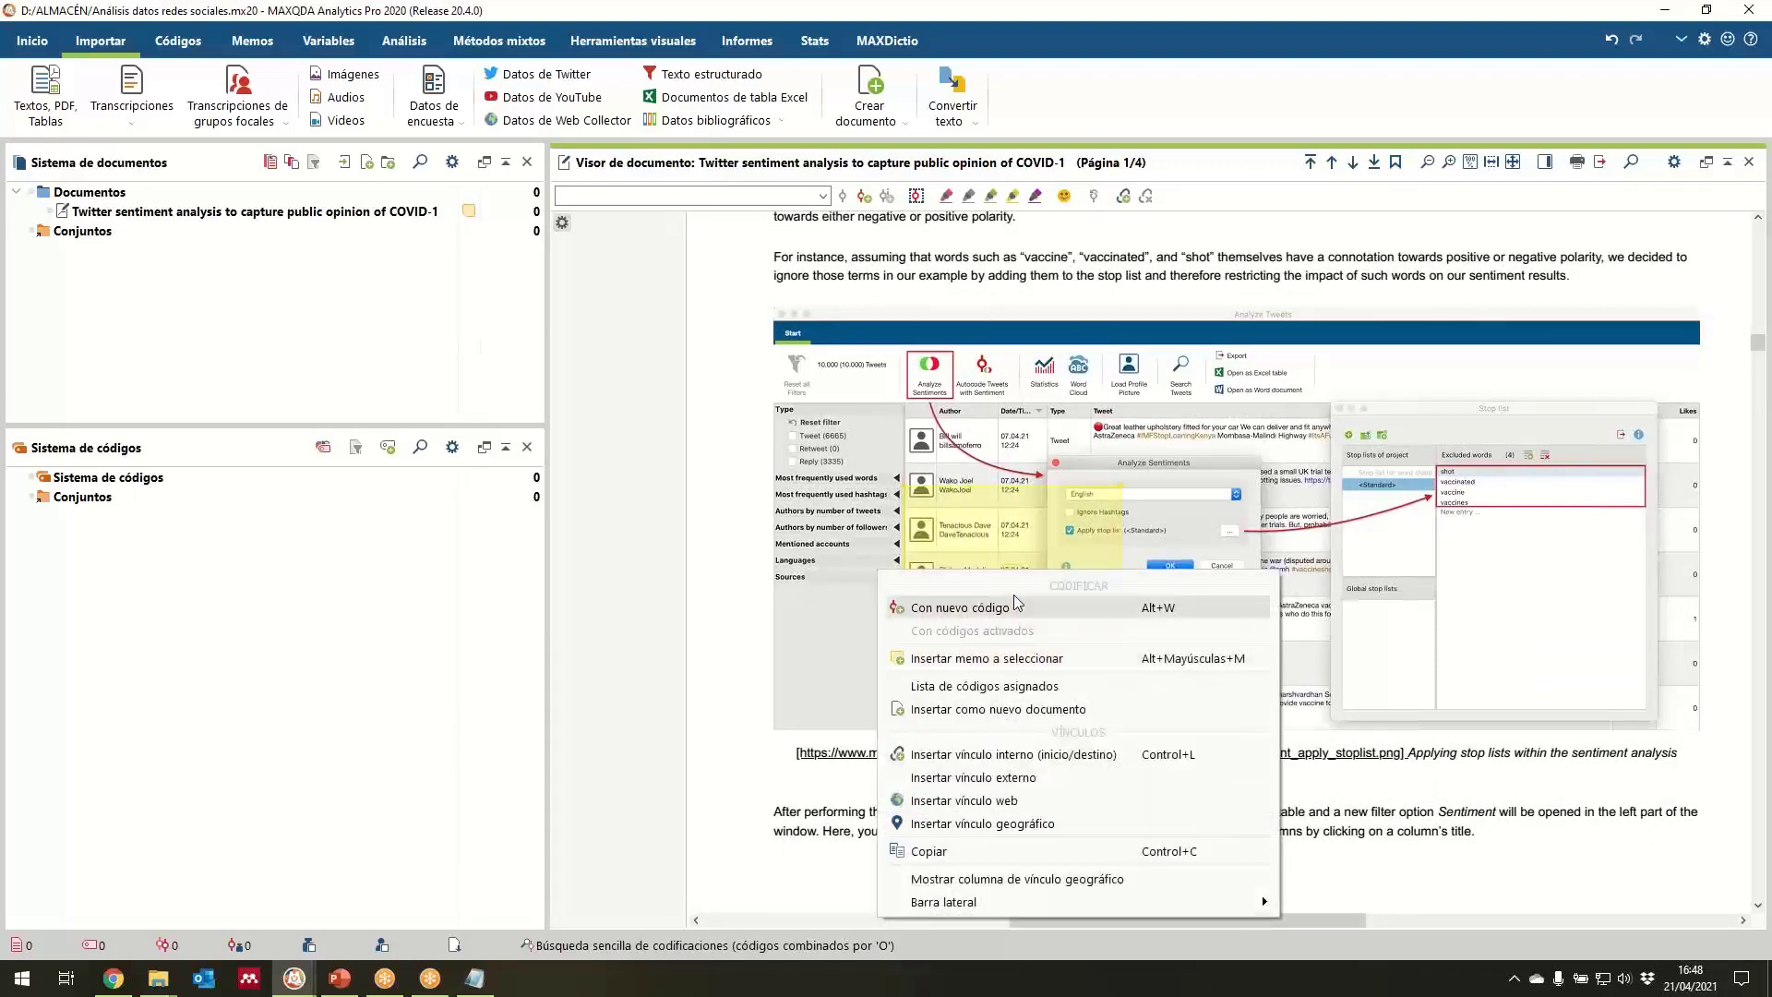
click(1757, 349)
Review the remaining pages of the imported article and switch to the open Social media data project.
scroll(1490, 574, down, 20)
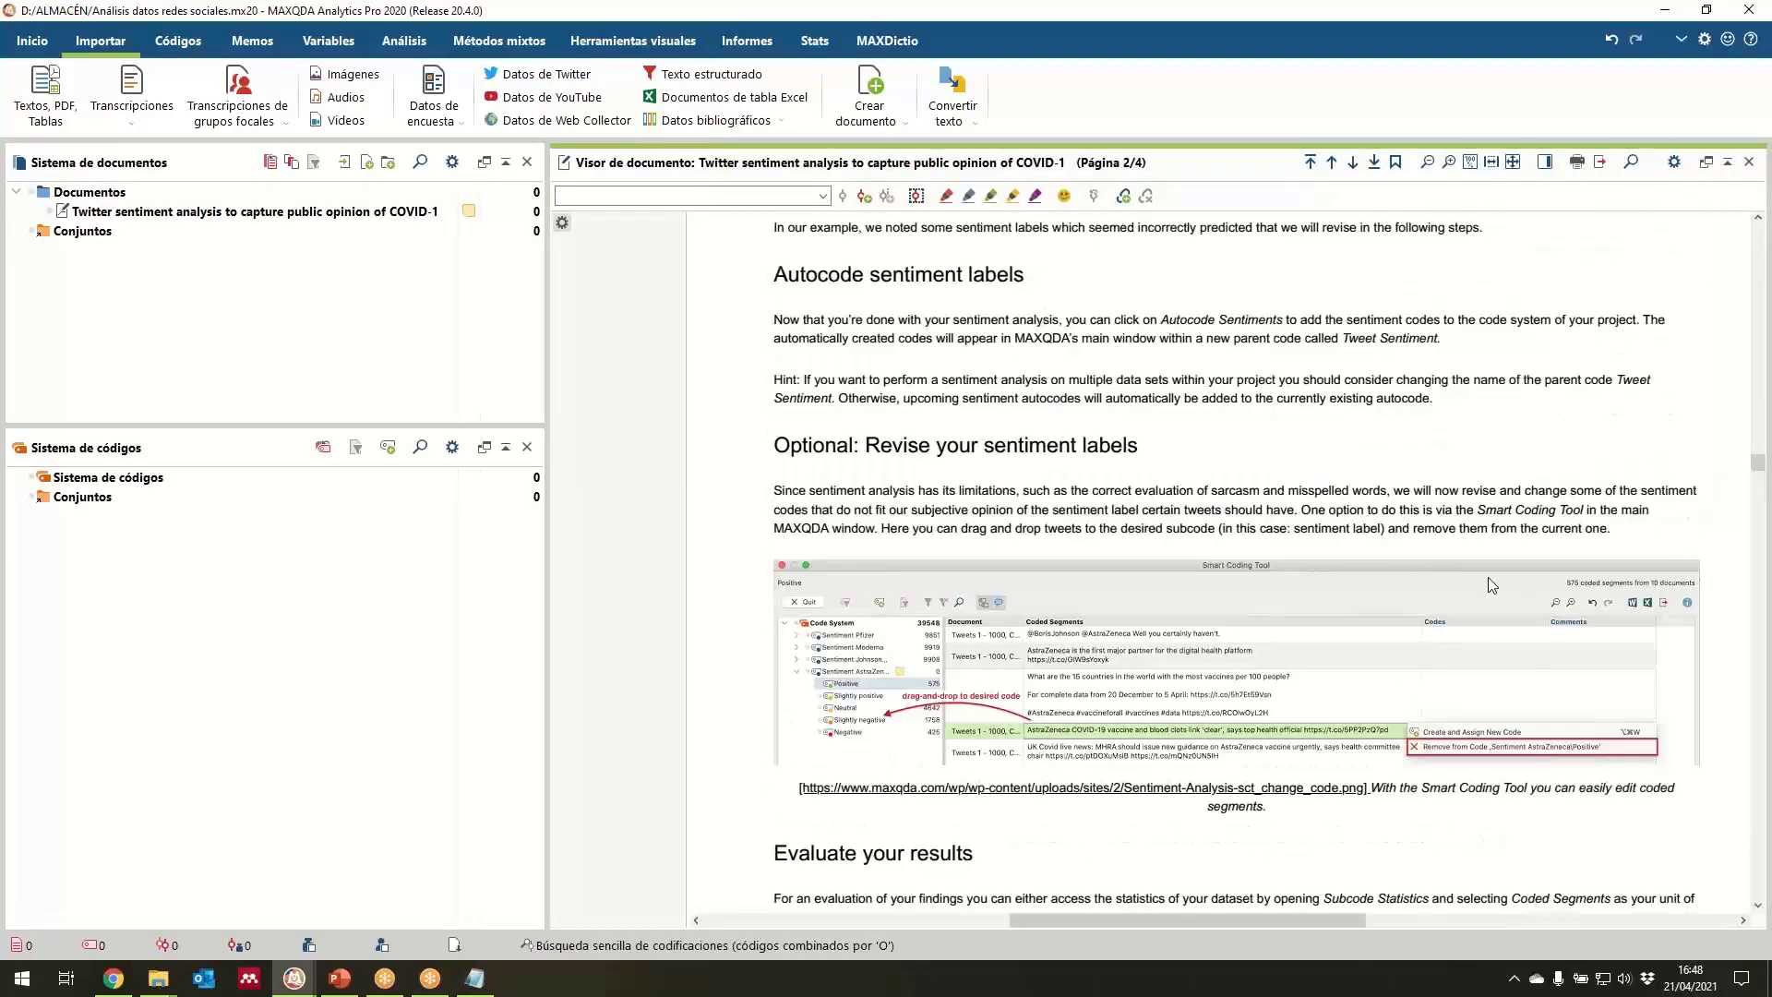
scroll(1490, 584, down, 10)
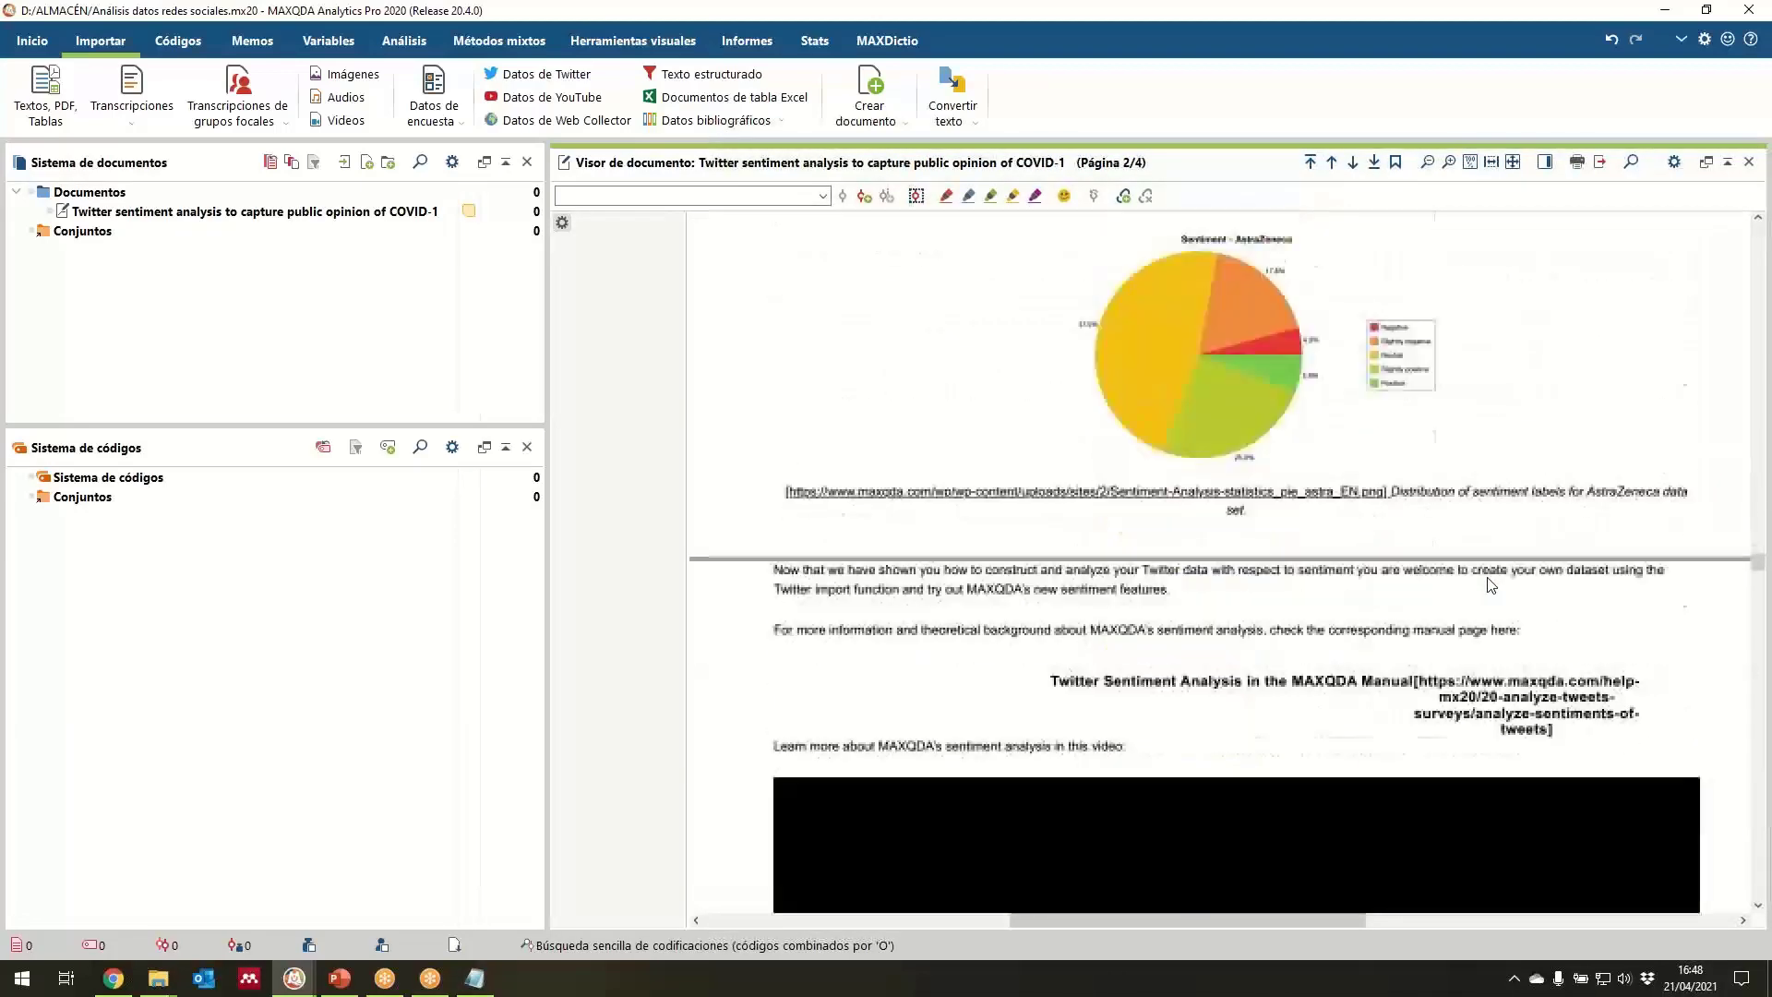
scroll(1487, 585, down, 15)
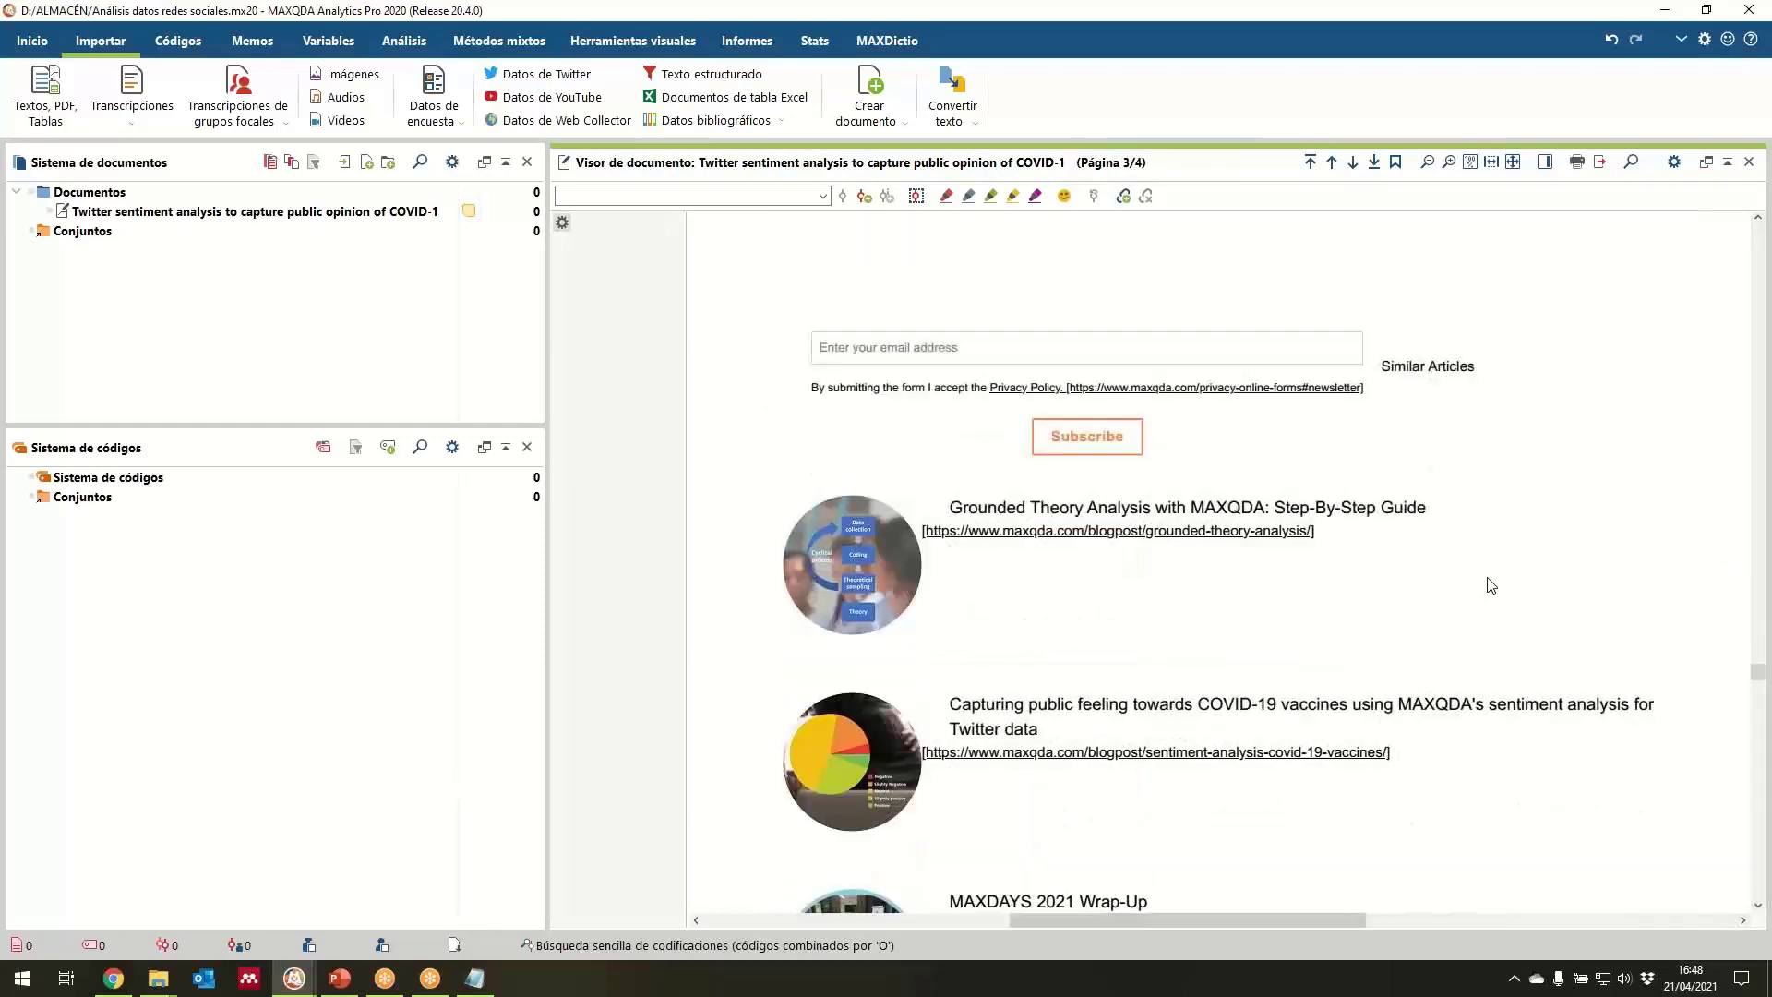
scroll(1488, 583, up, 20)
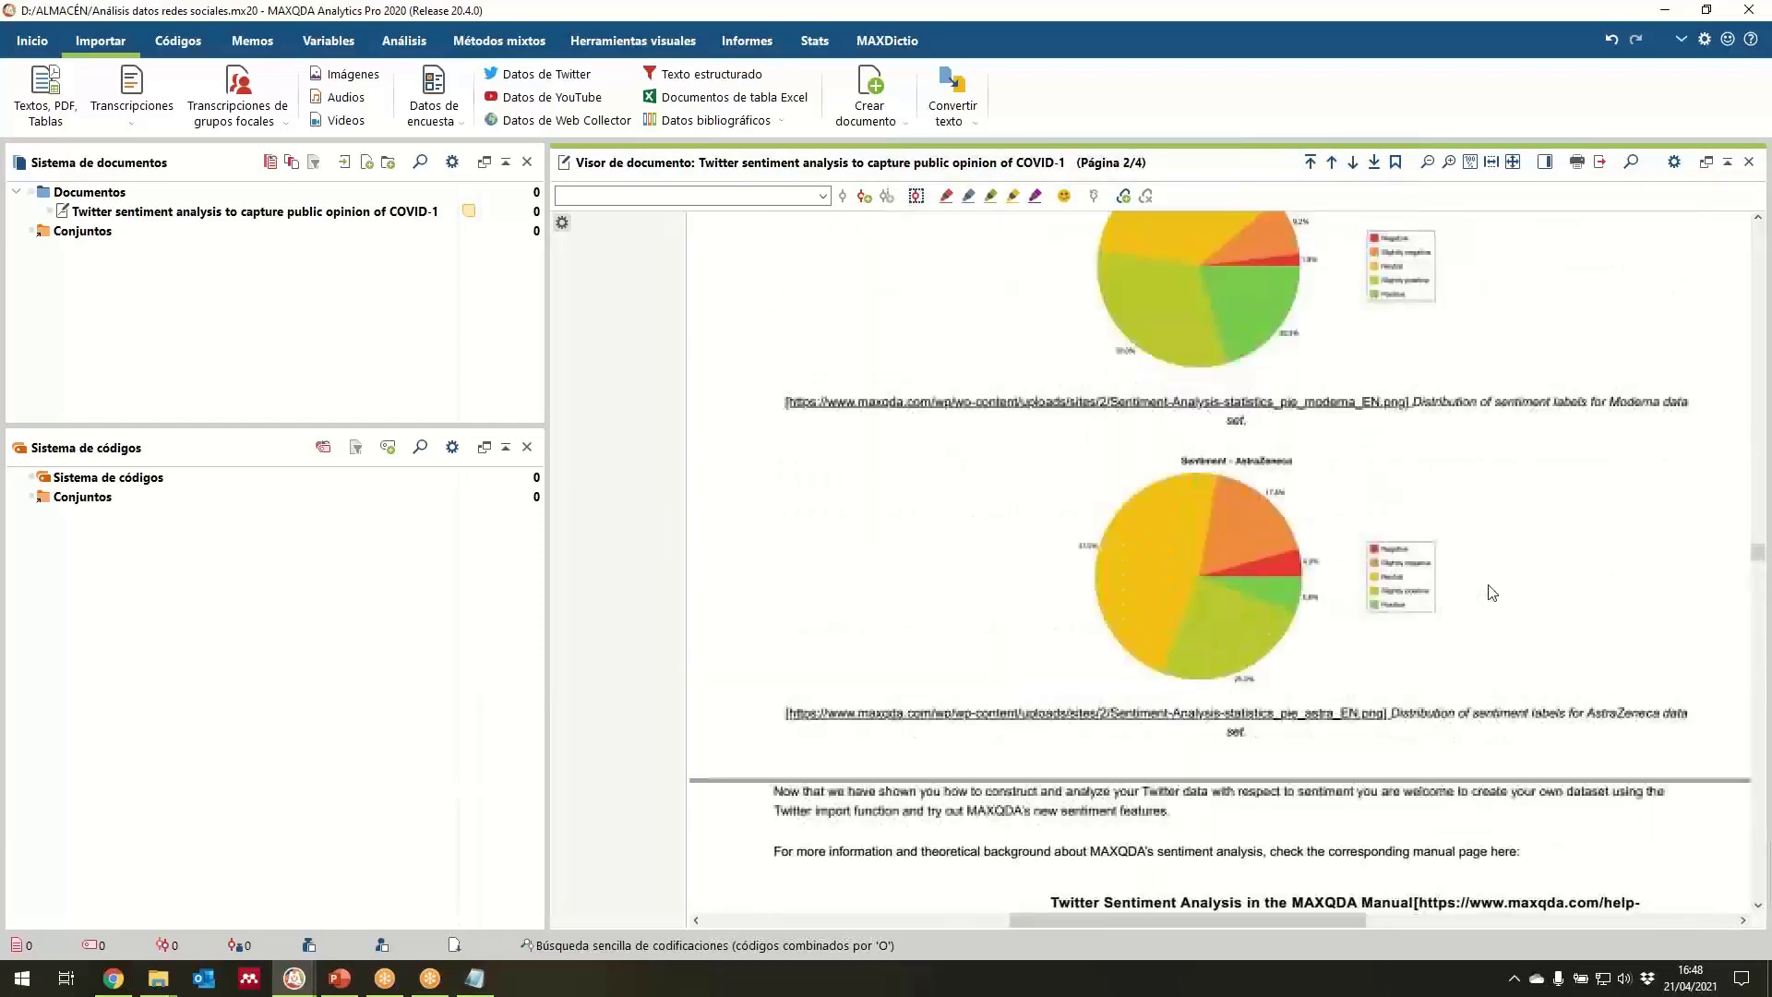
scroll(1493, 593, up, 3)
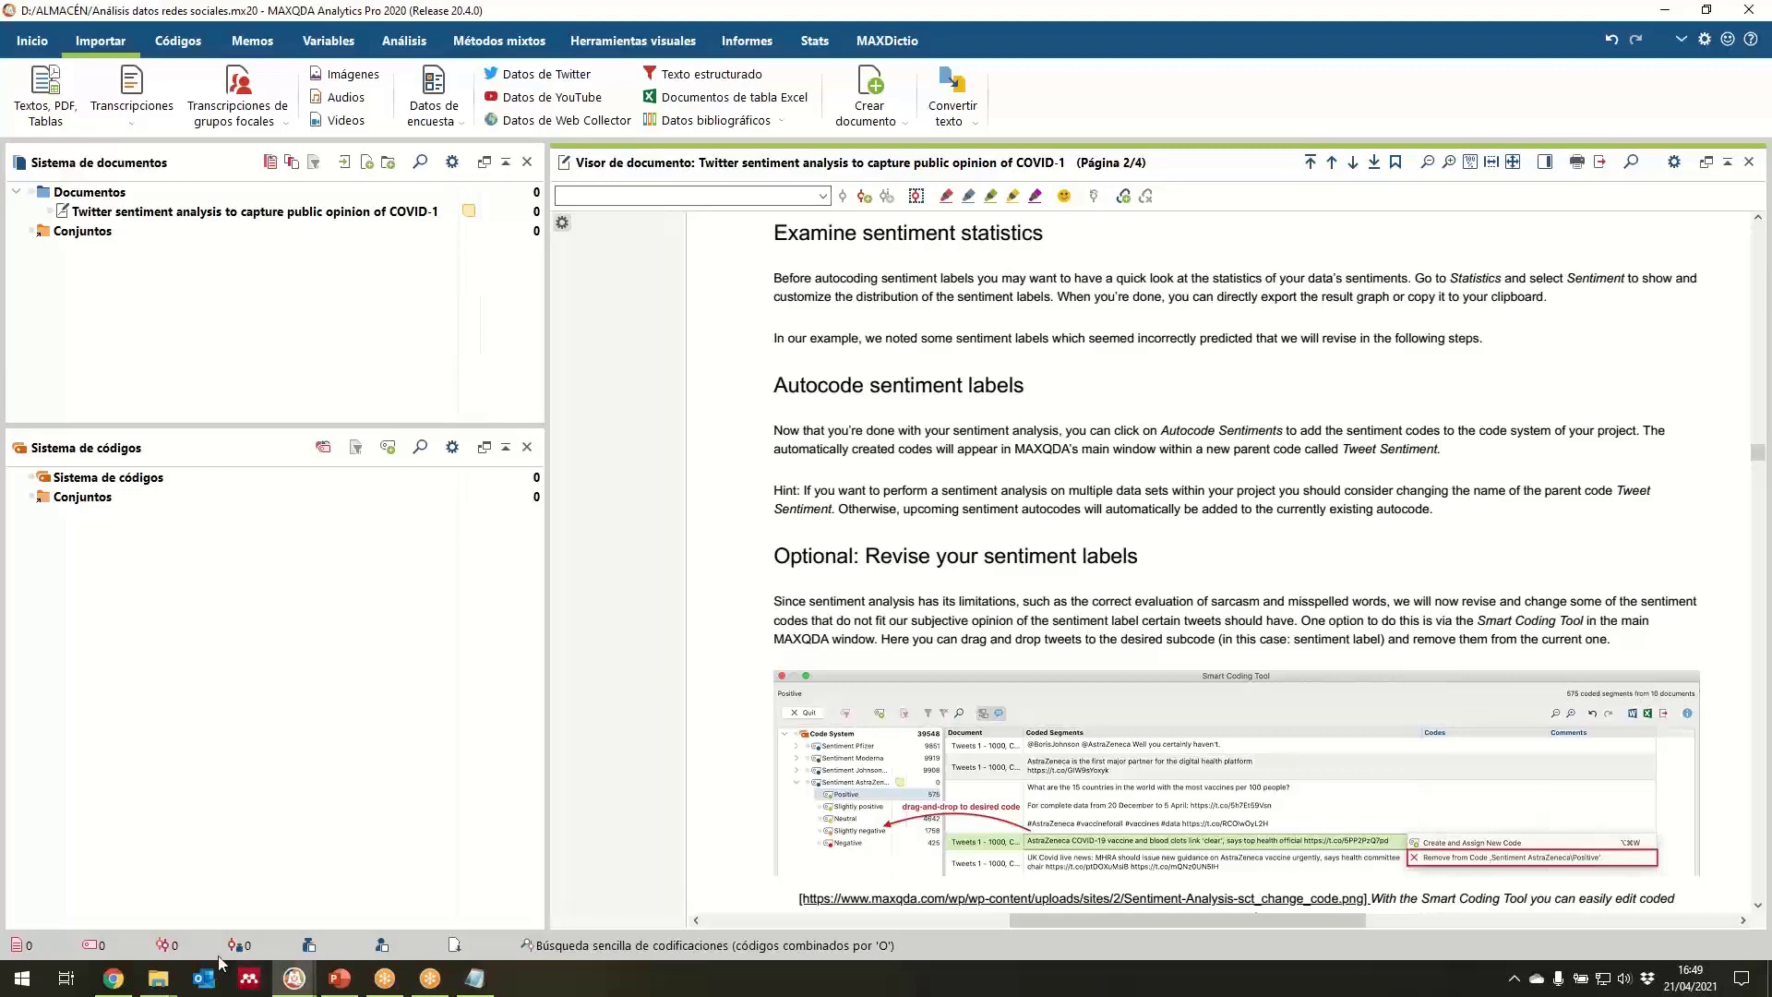
mouse_move(291, 987)
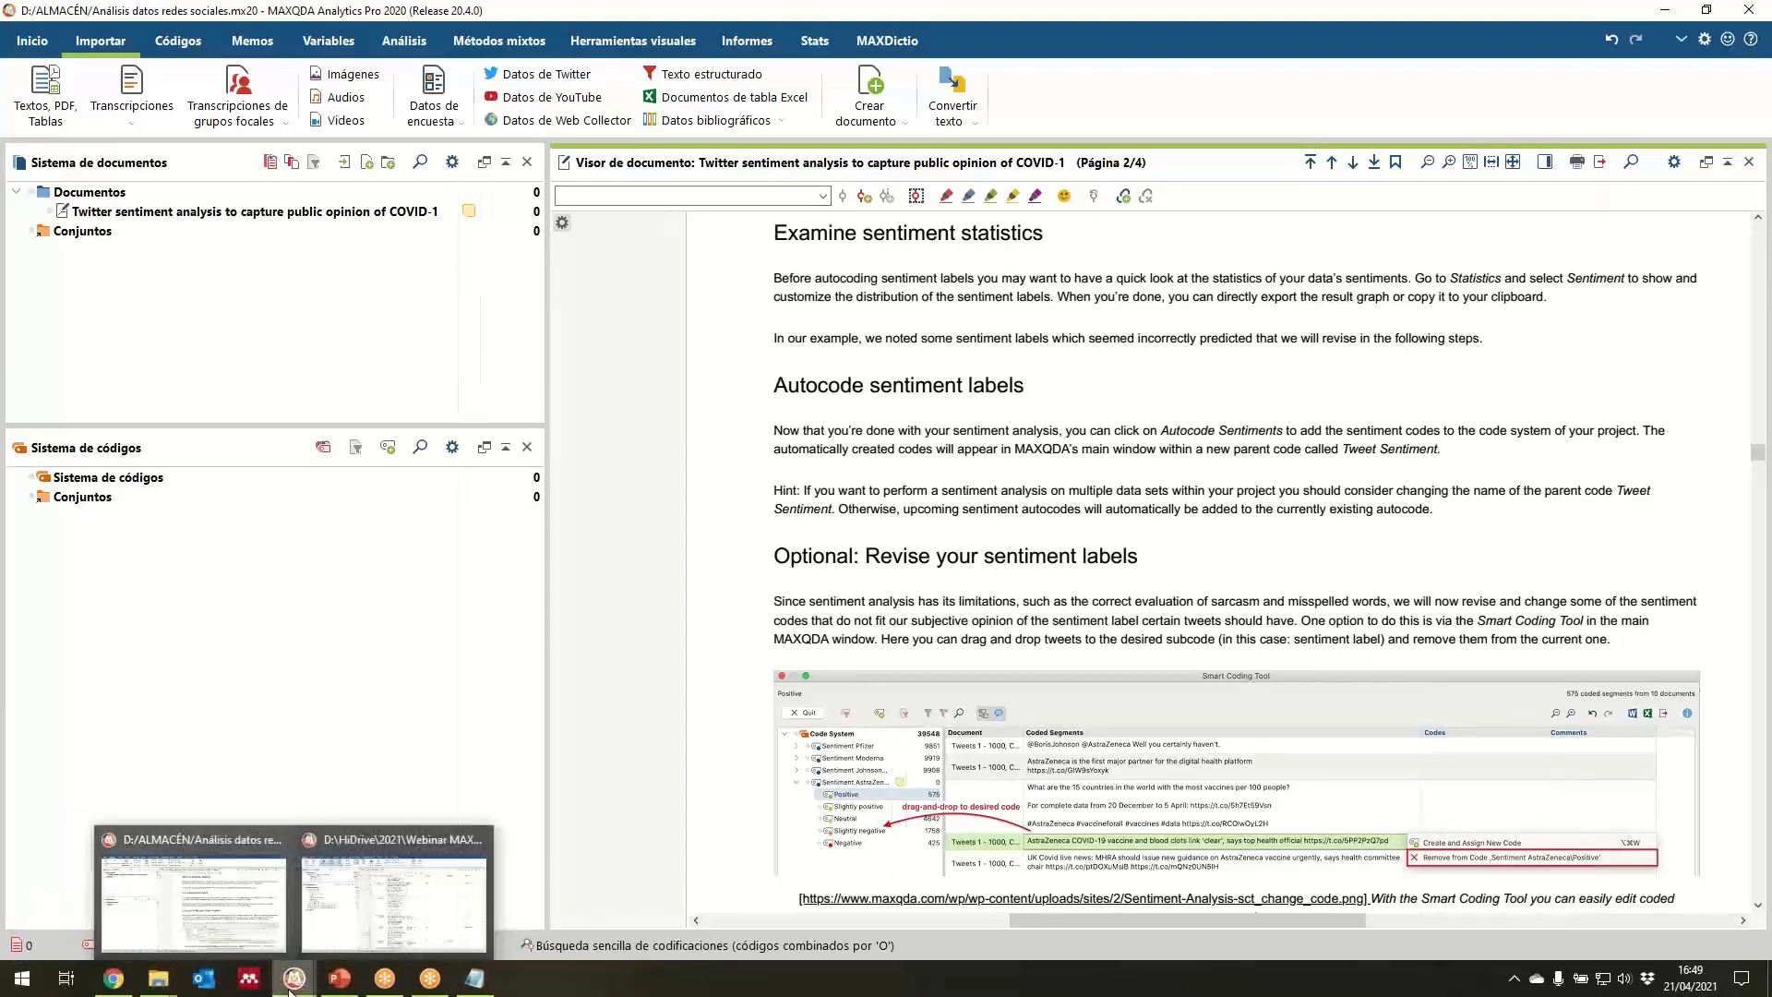
click(362, 940)
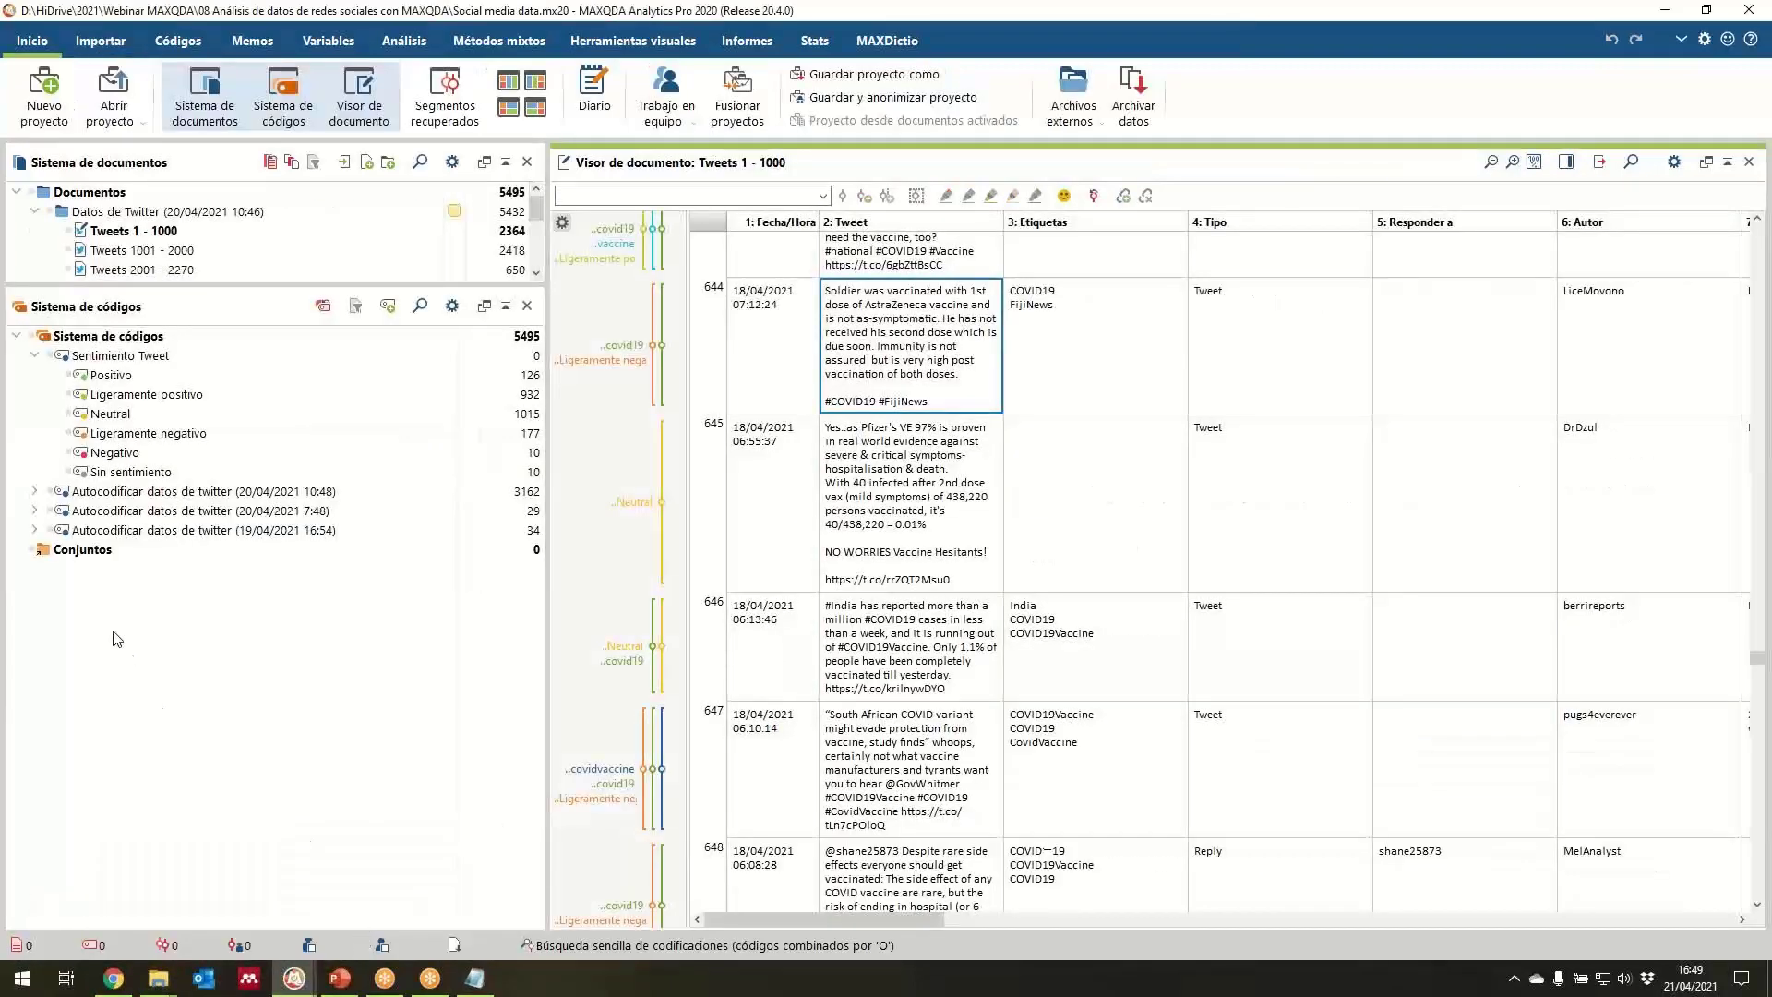
Review the document list of the Social media data project and return to the imported article in the Análisis datos redes sociales project.
drag(184, 288, 183, 496)
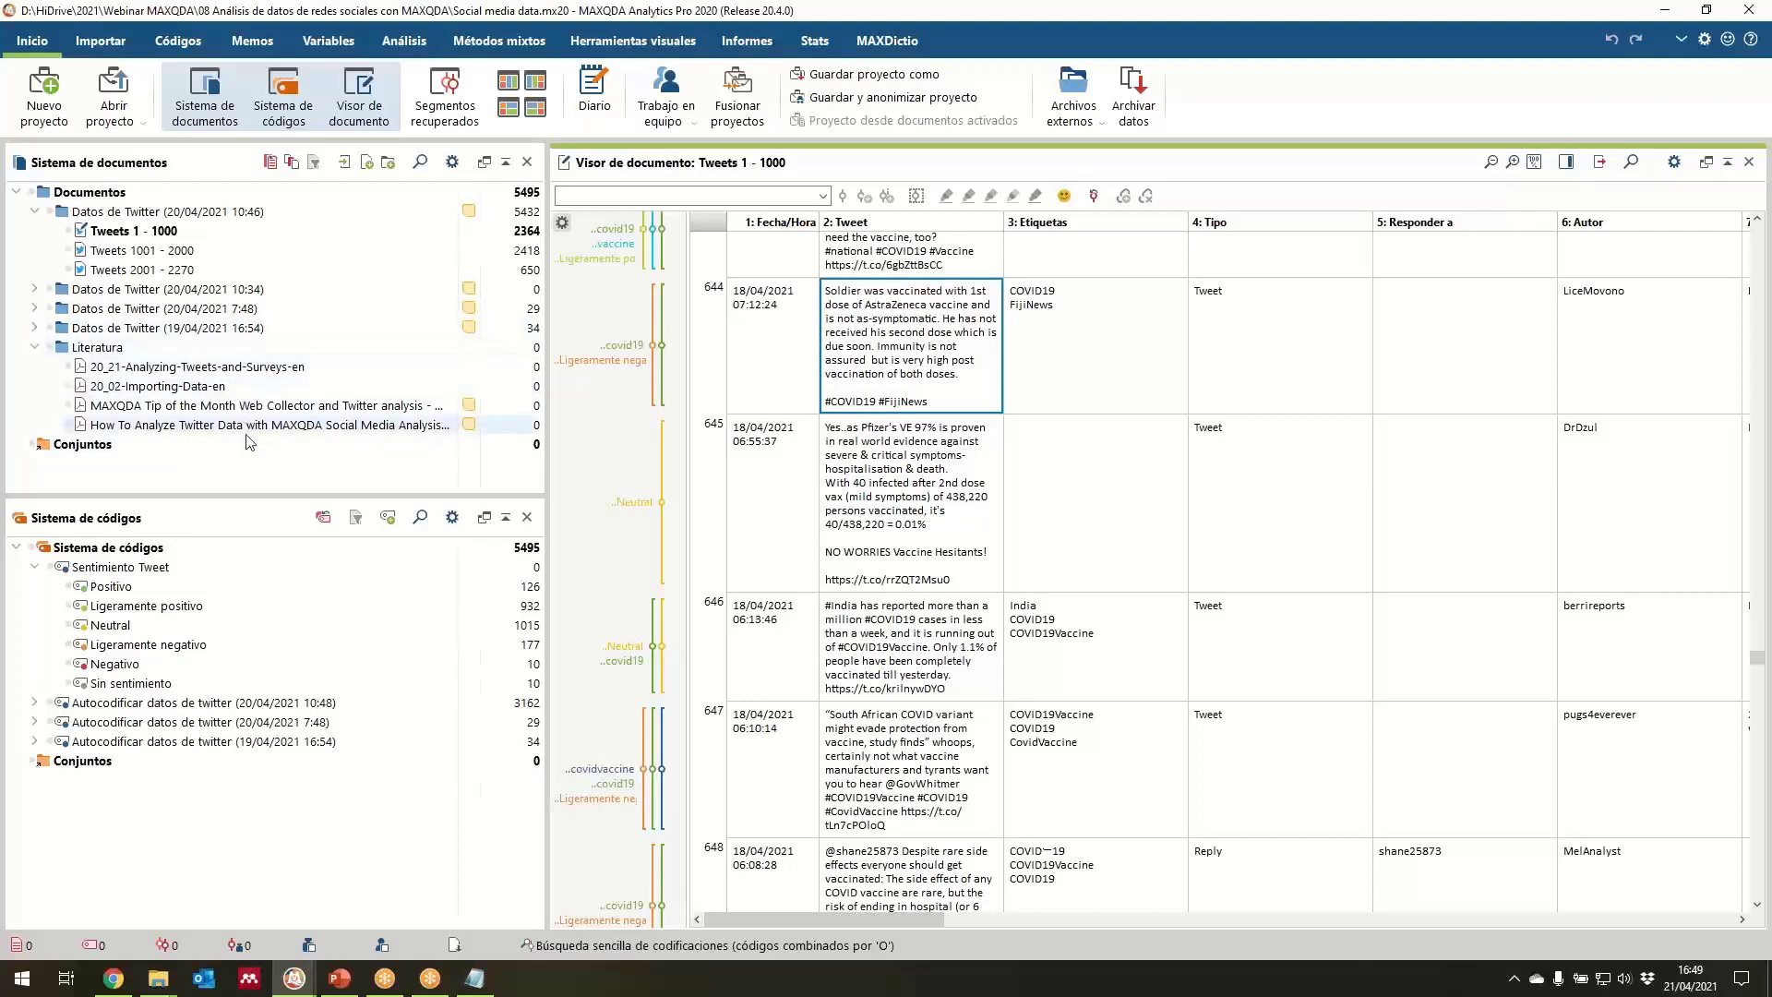
drag(238, 480, 239, 362)
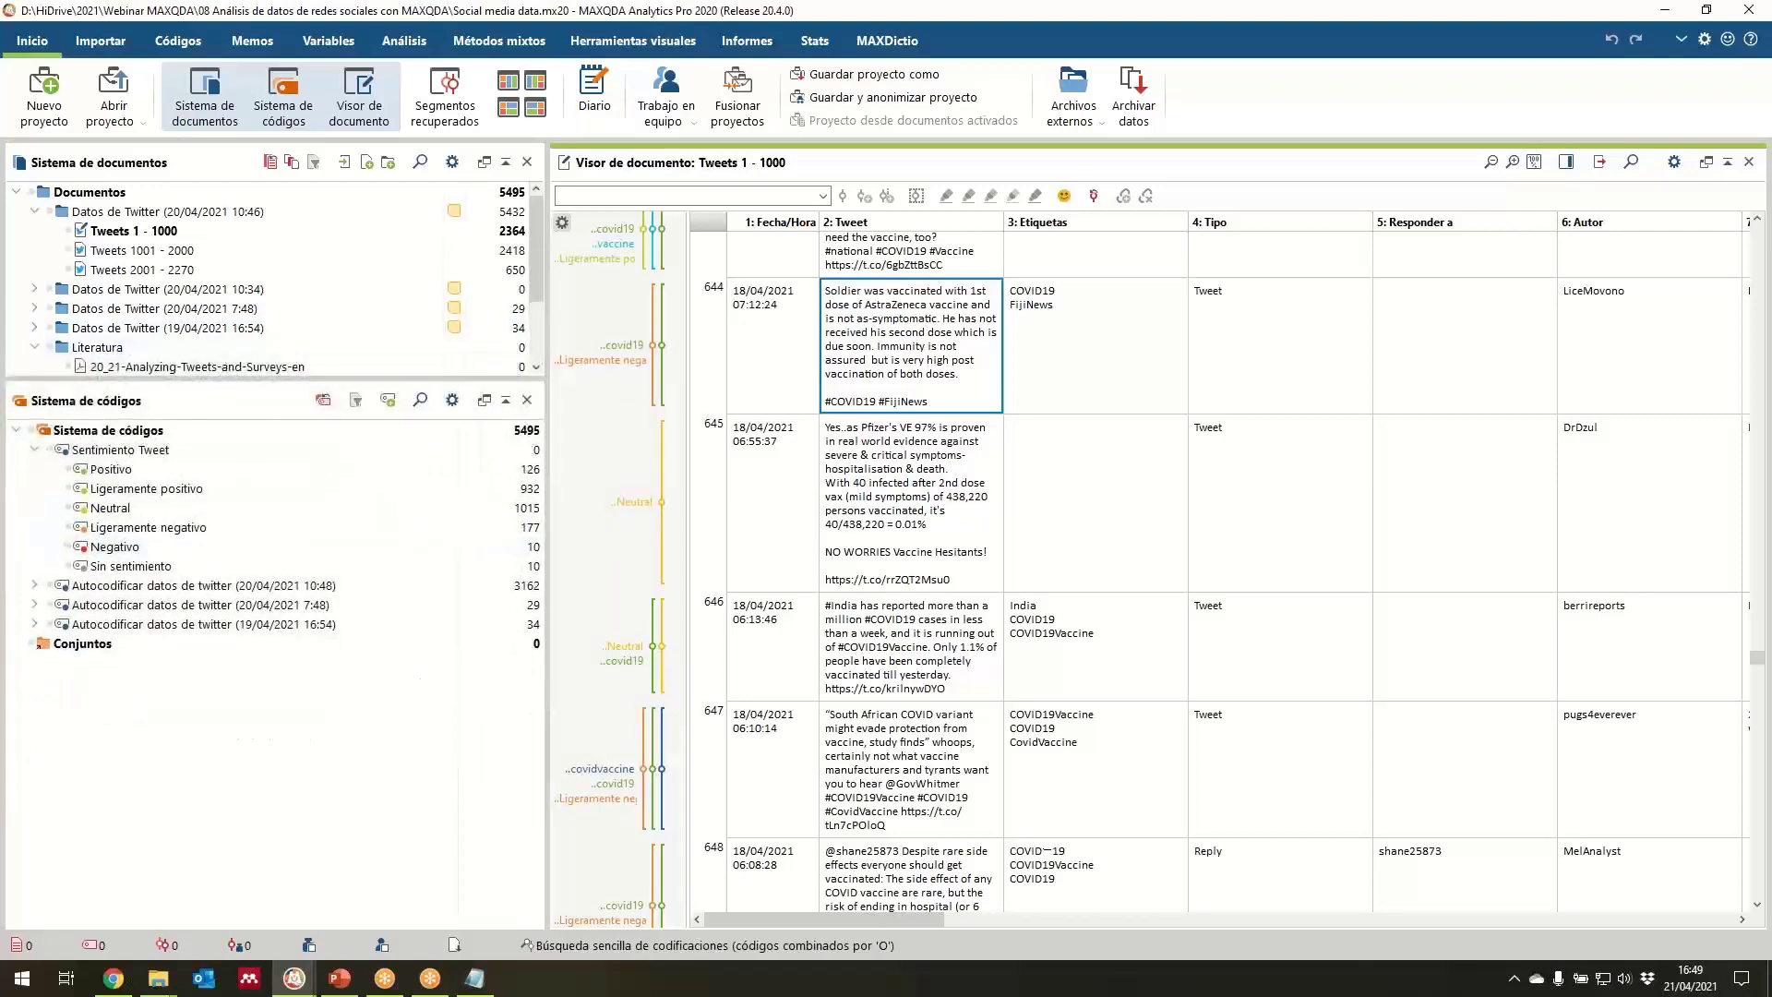
mouse_move(284, 980)
click(245, 935)
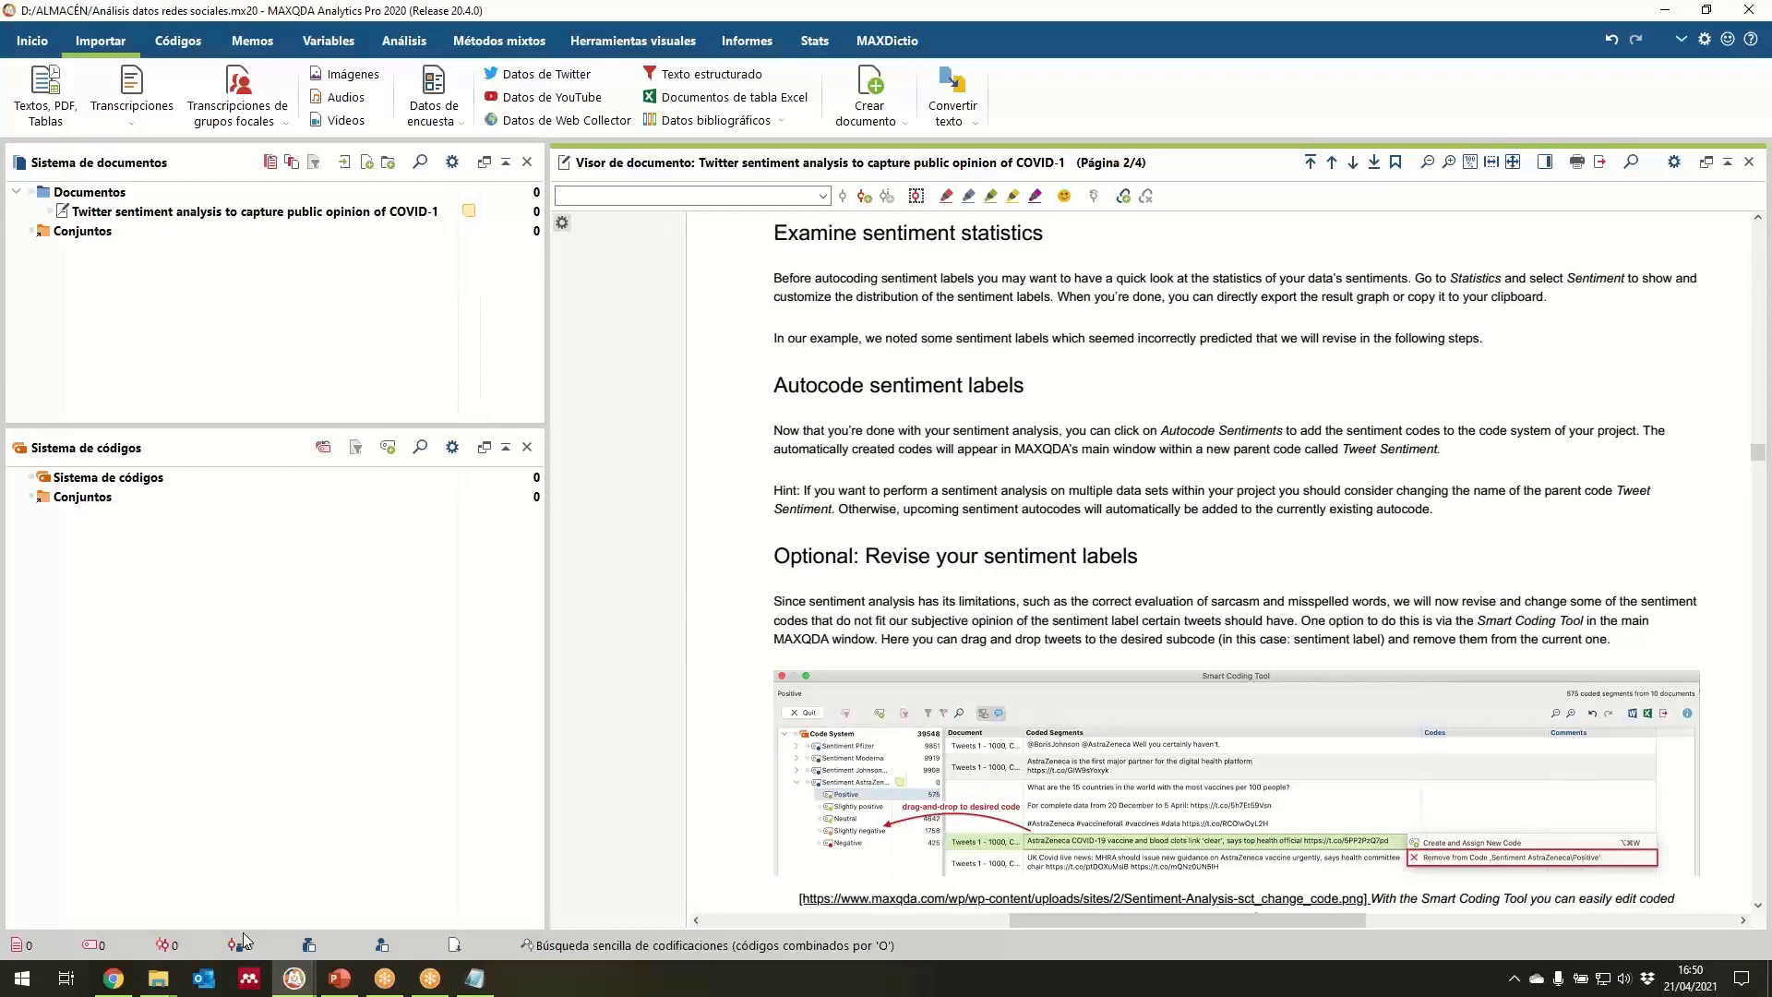
scroll(1161, 551, down, 12)
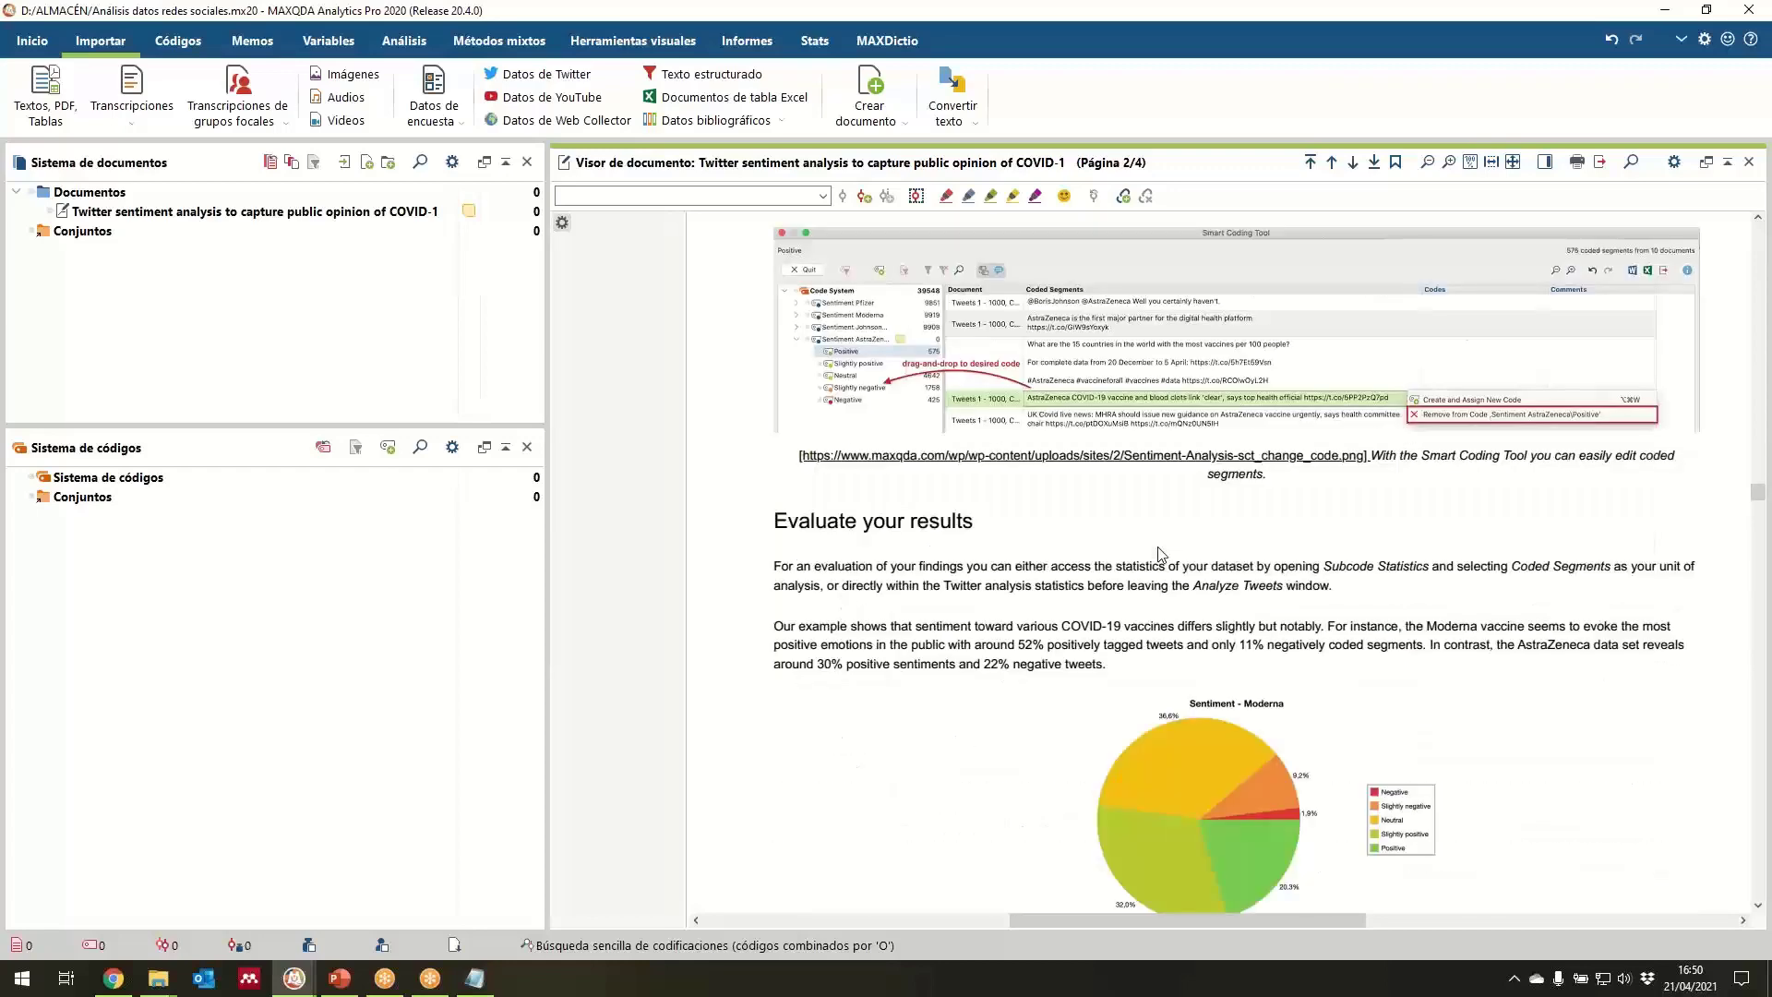
scroll(1160, 552, up, 12)
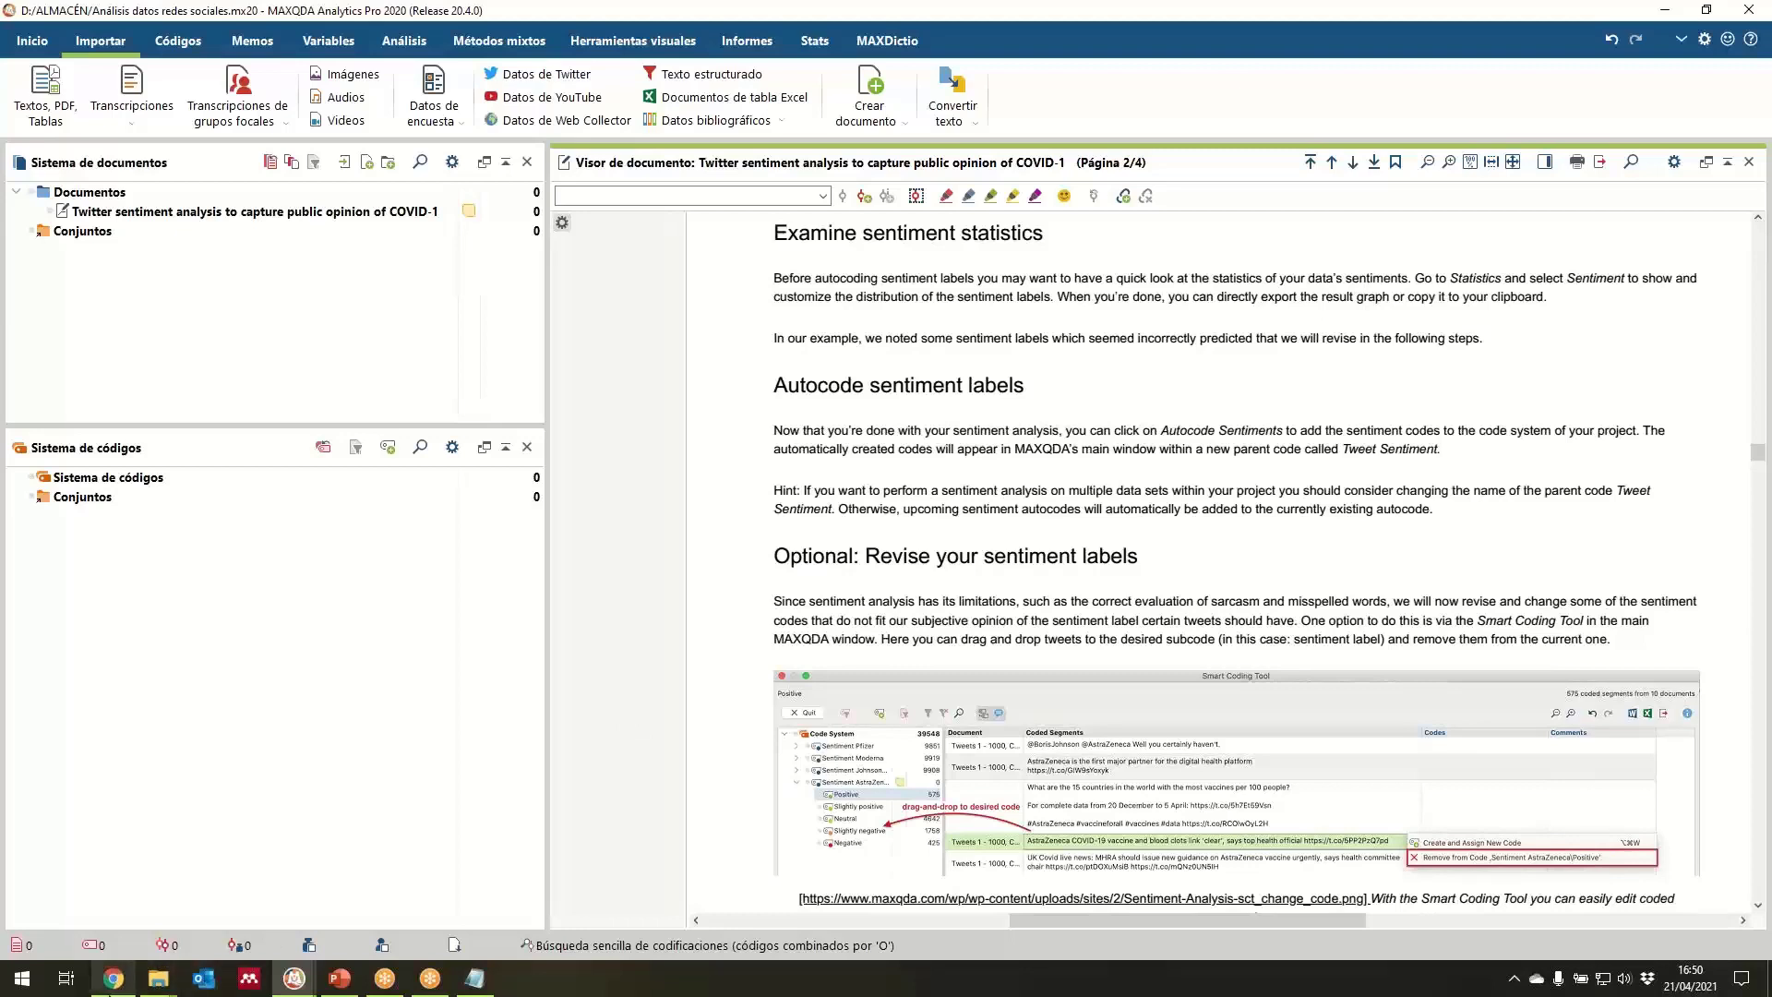
Switch to Chrome, open the YouTube video "Recursos Humanos. Cortometrajes por la Igualdad.", pause it and copy its URL.
click(111, 981)
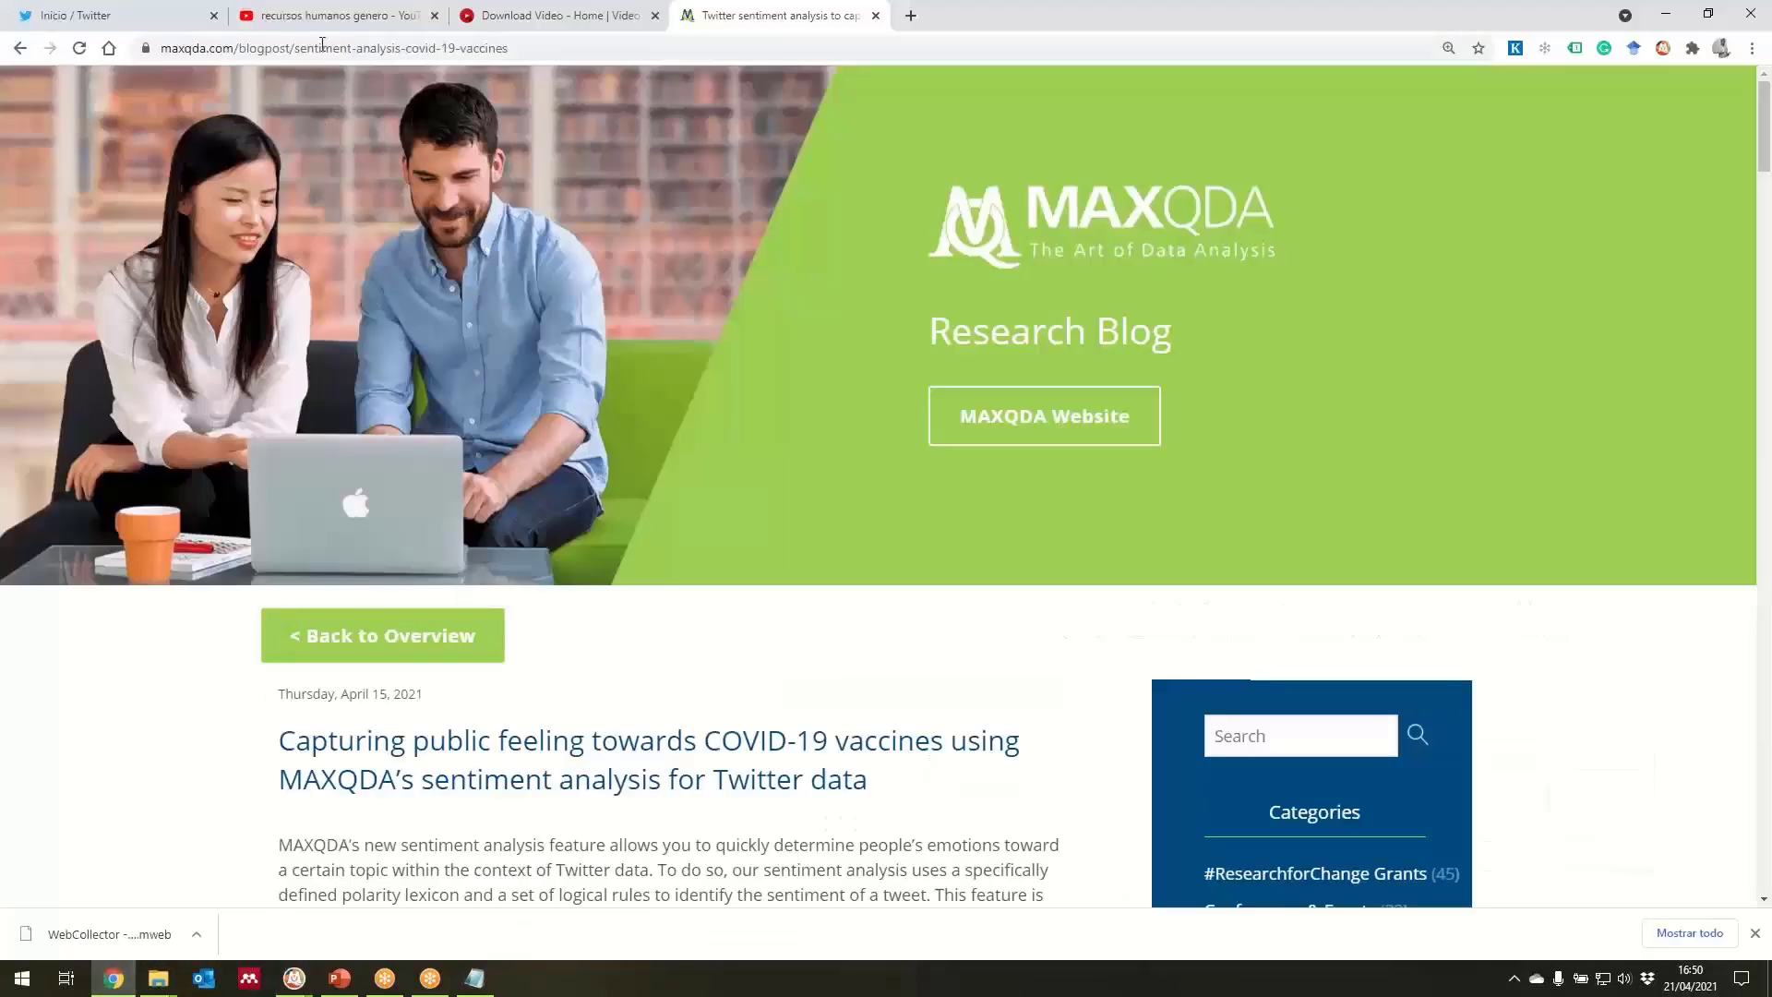
click(296, 978)
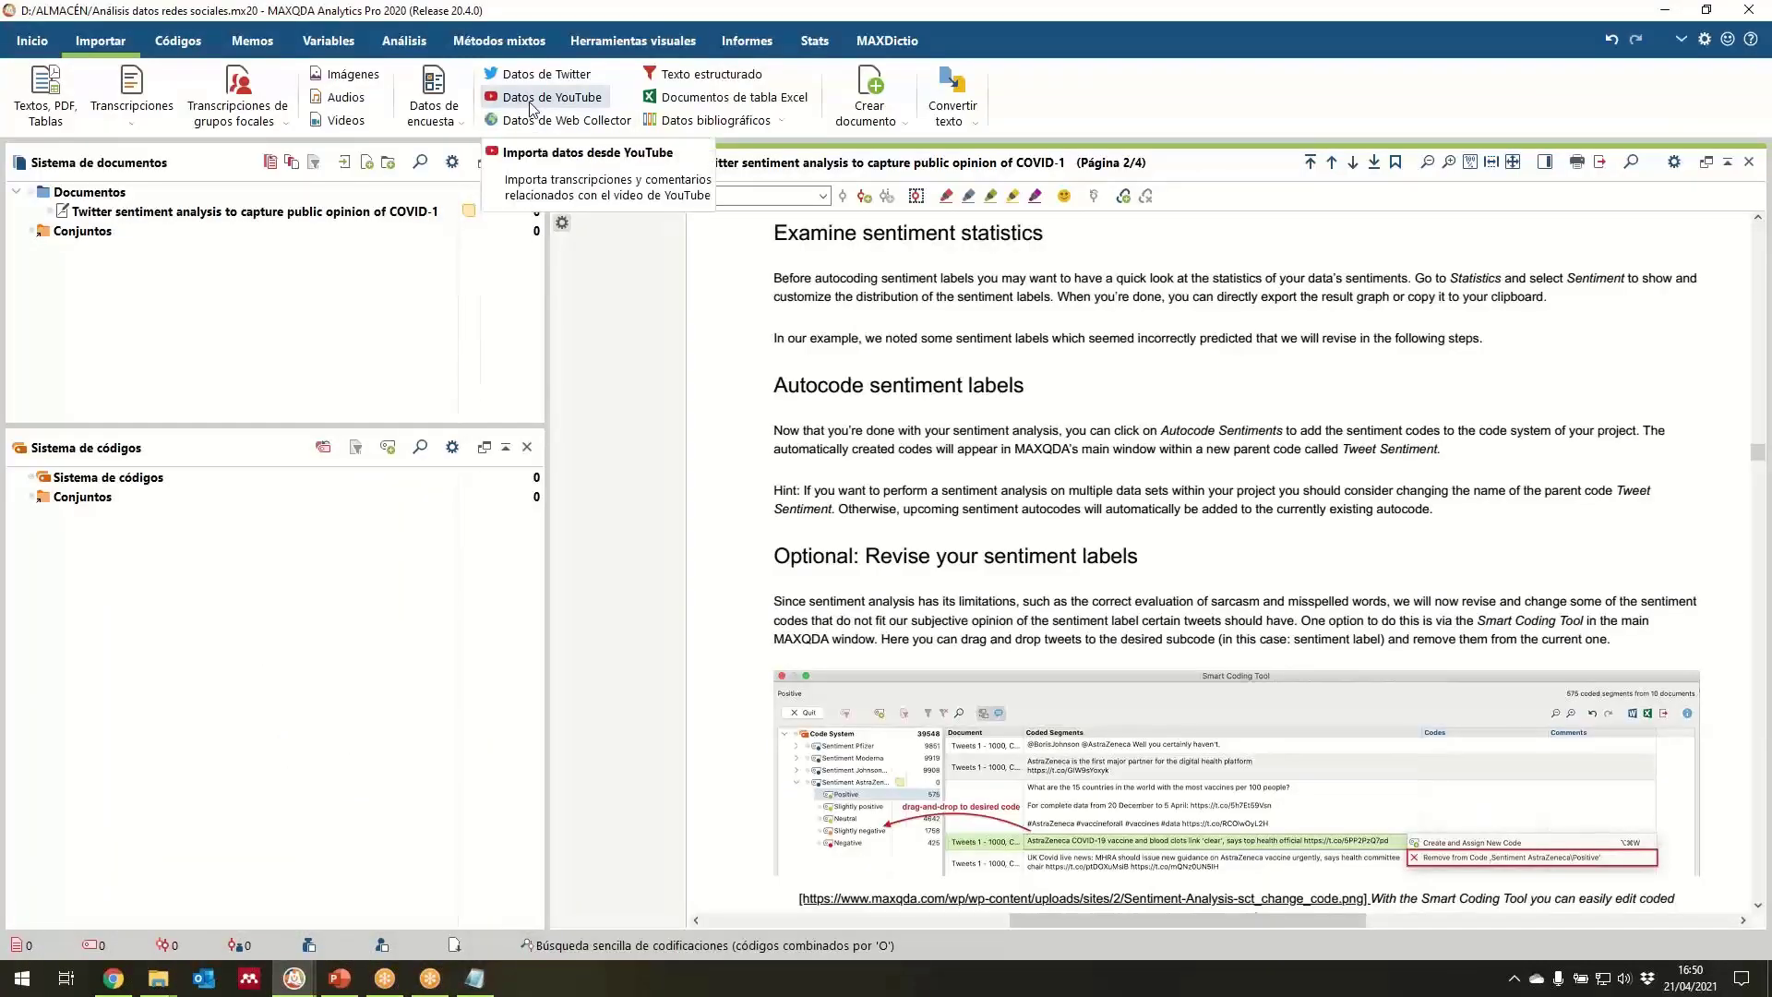
click(114, 980)
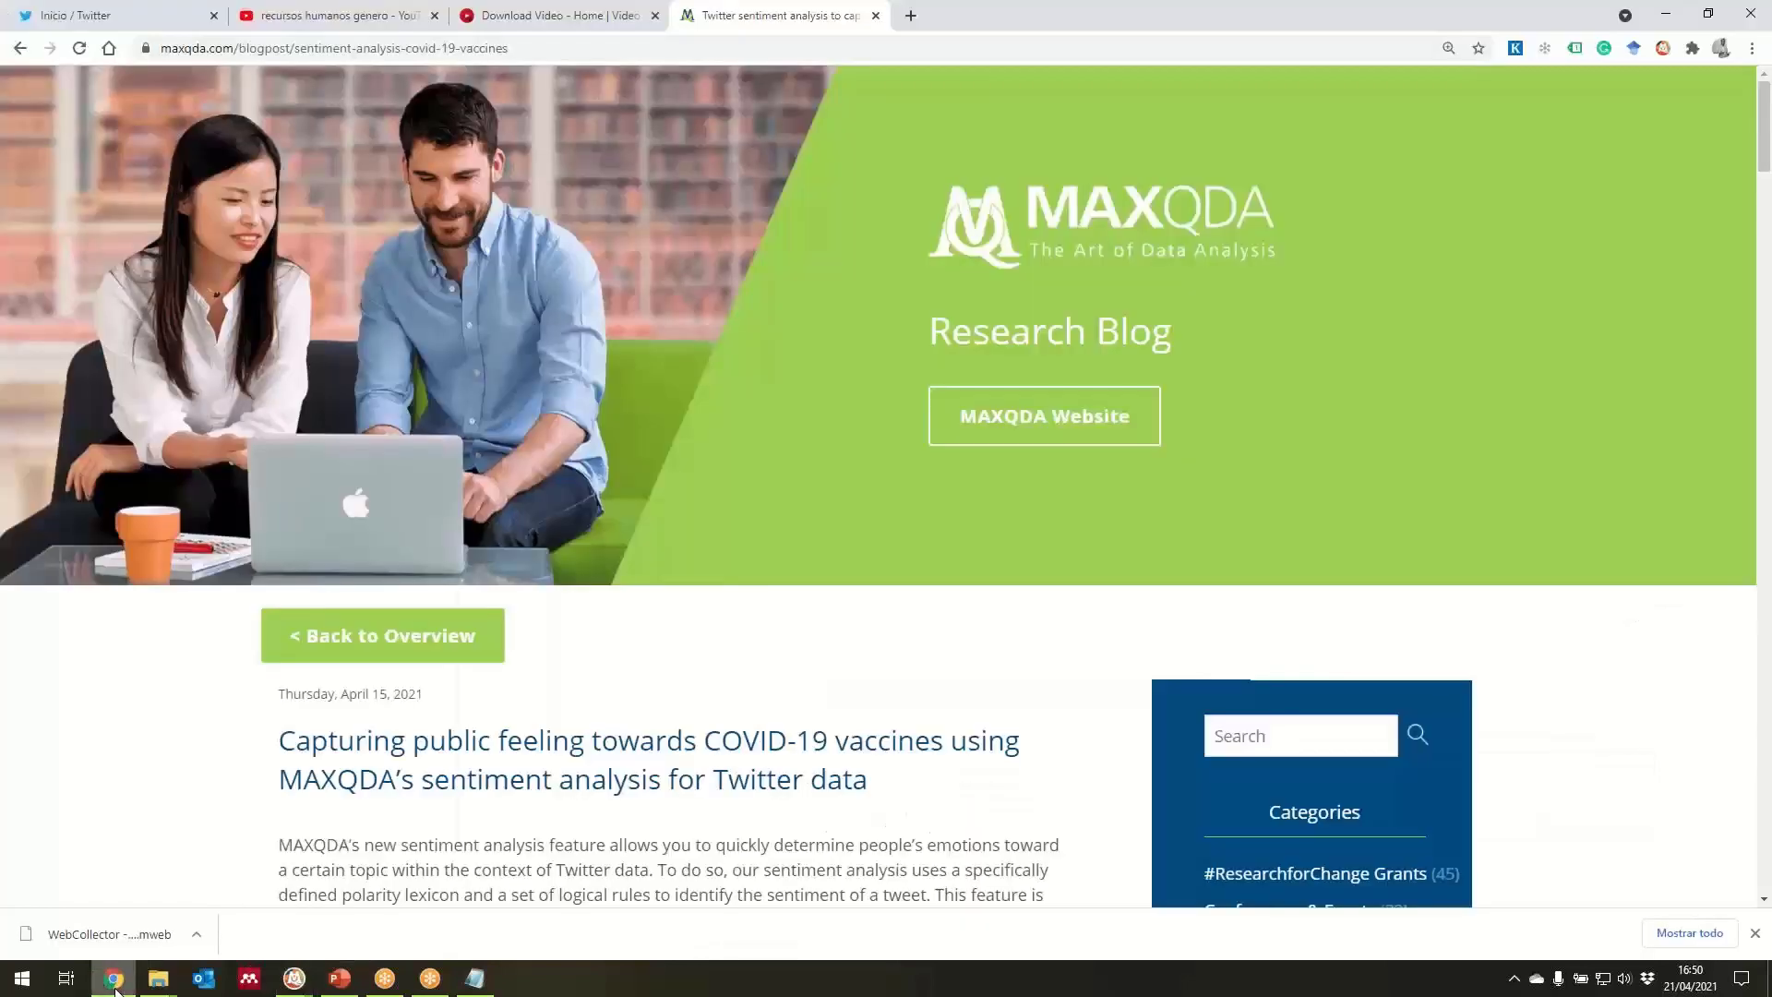
click(517, 19)
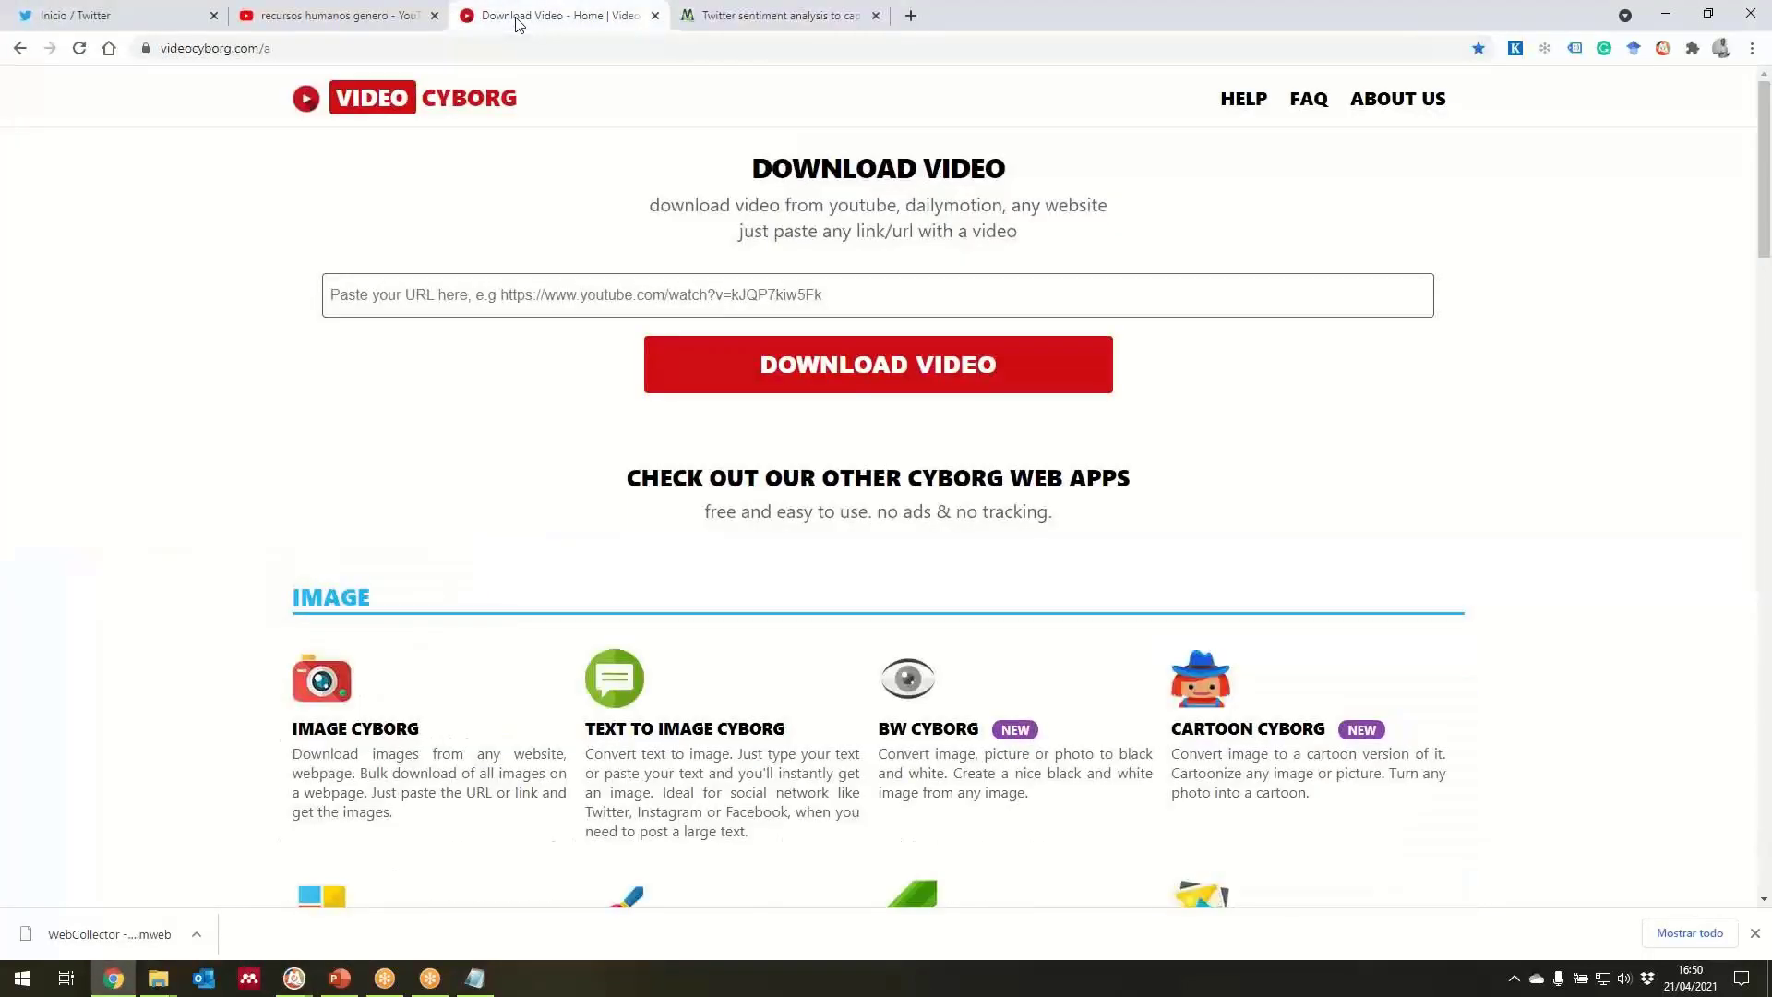
click(411, 16)
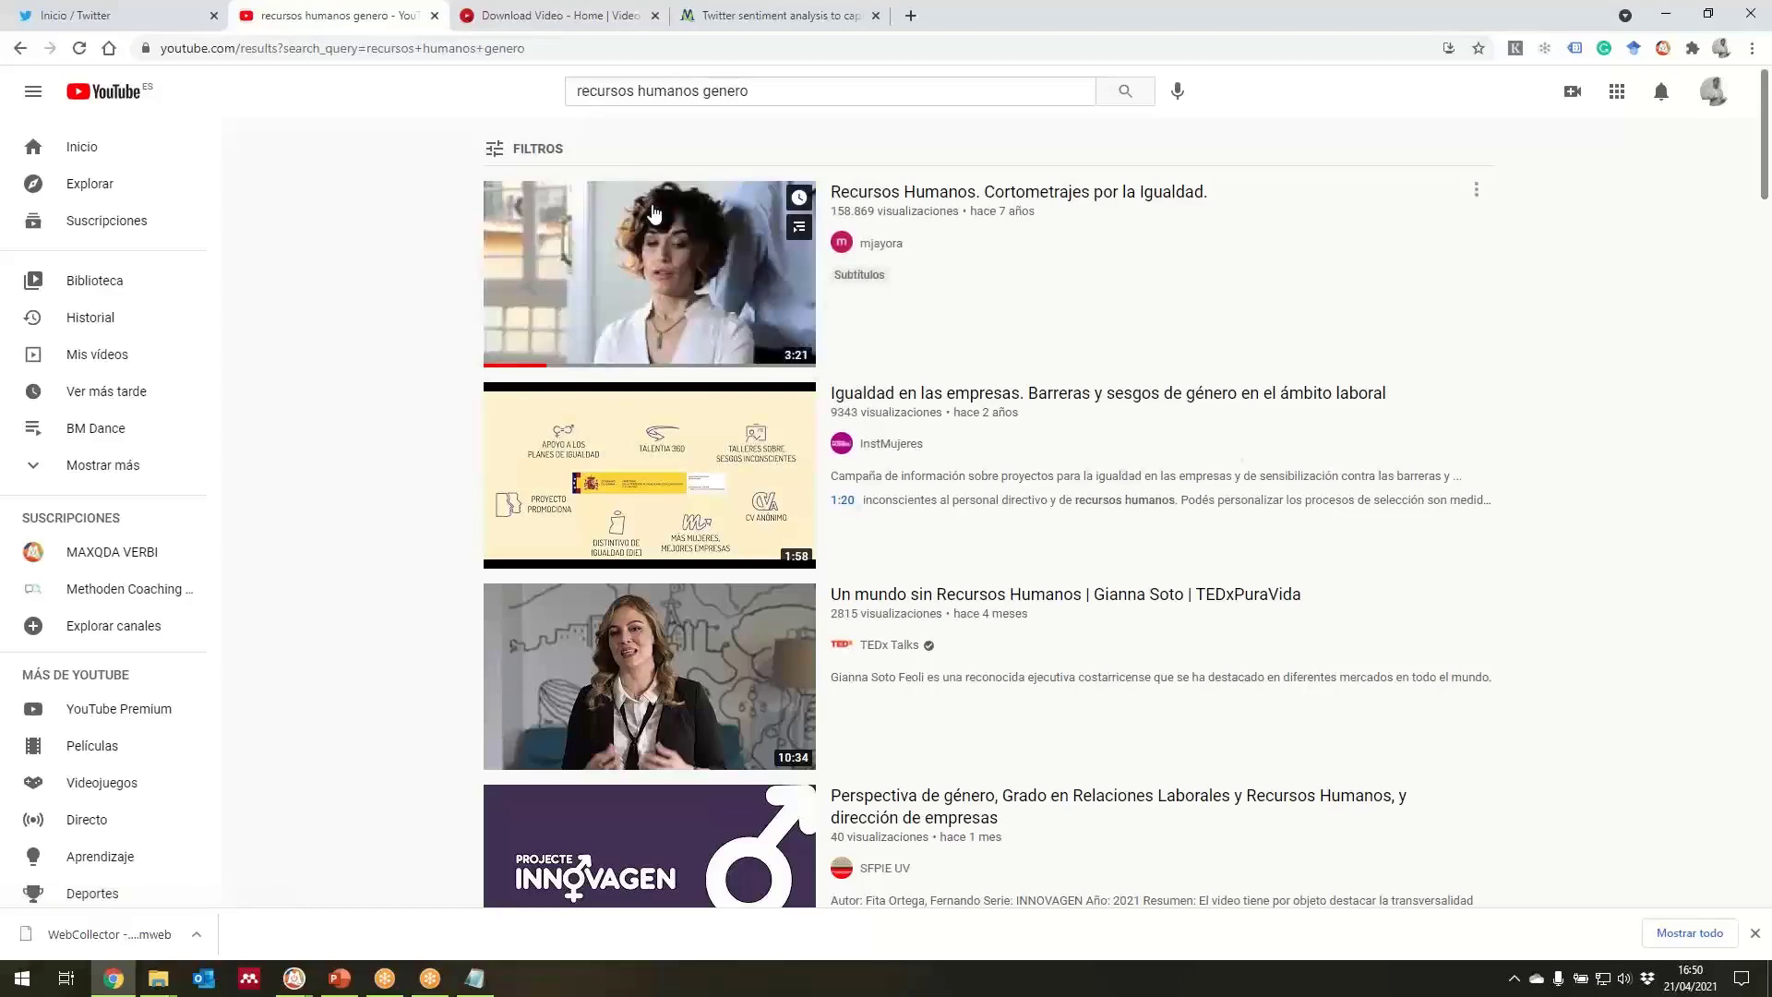
click(546, 256)
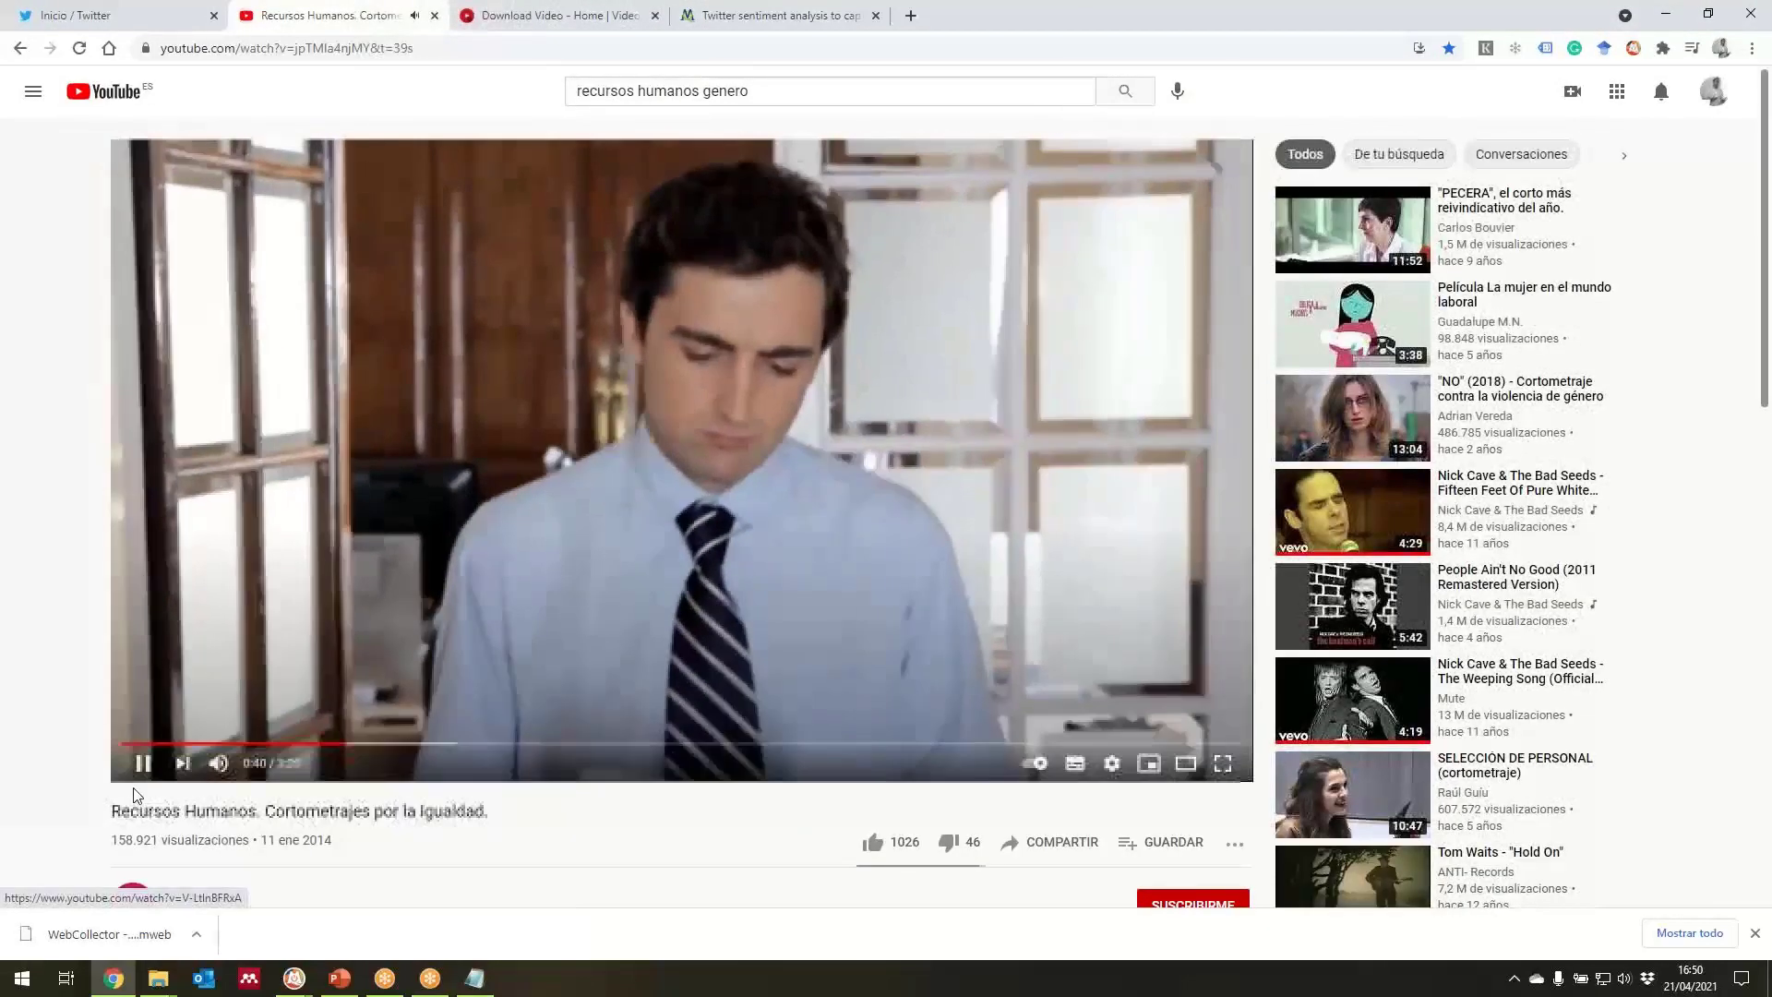
click(143, 763)
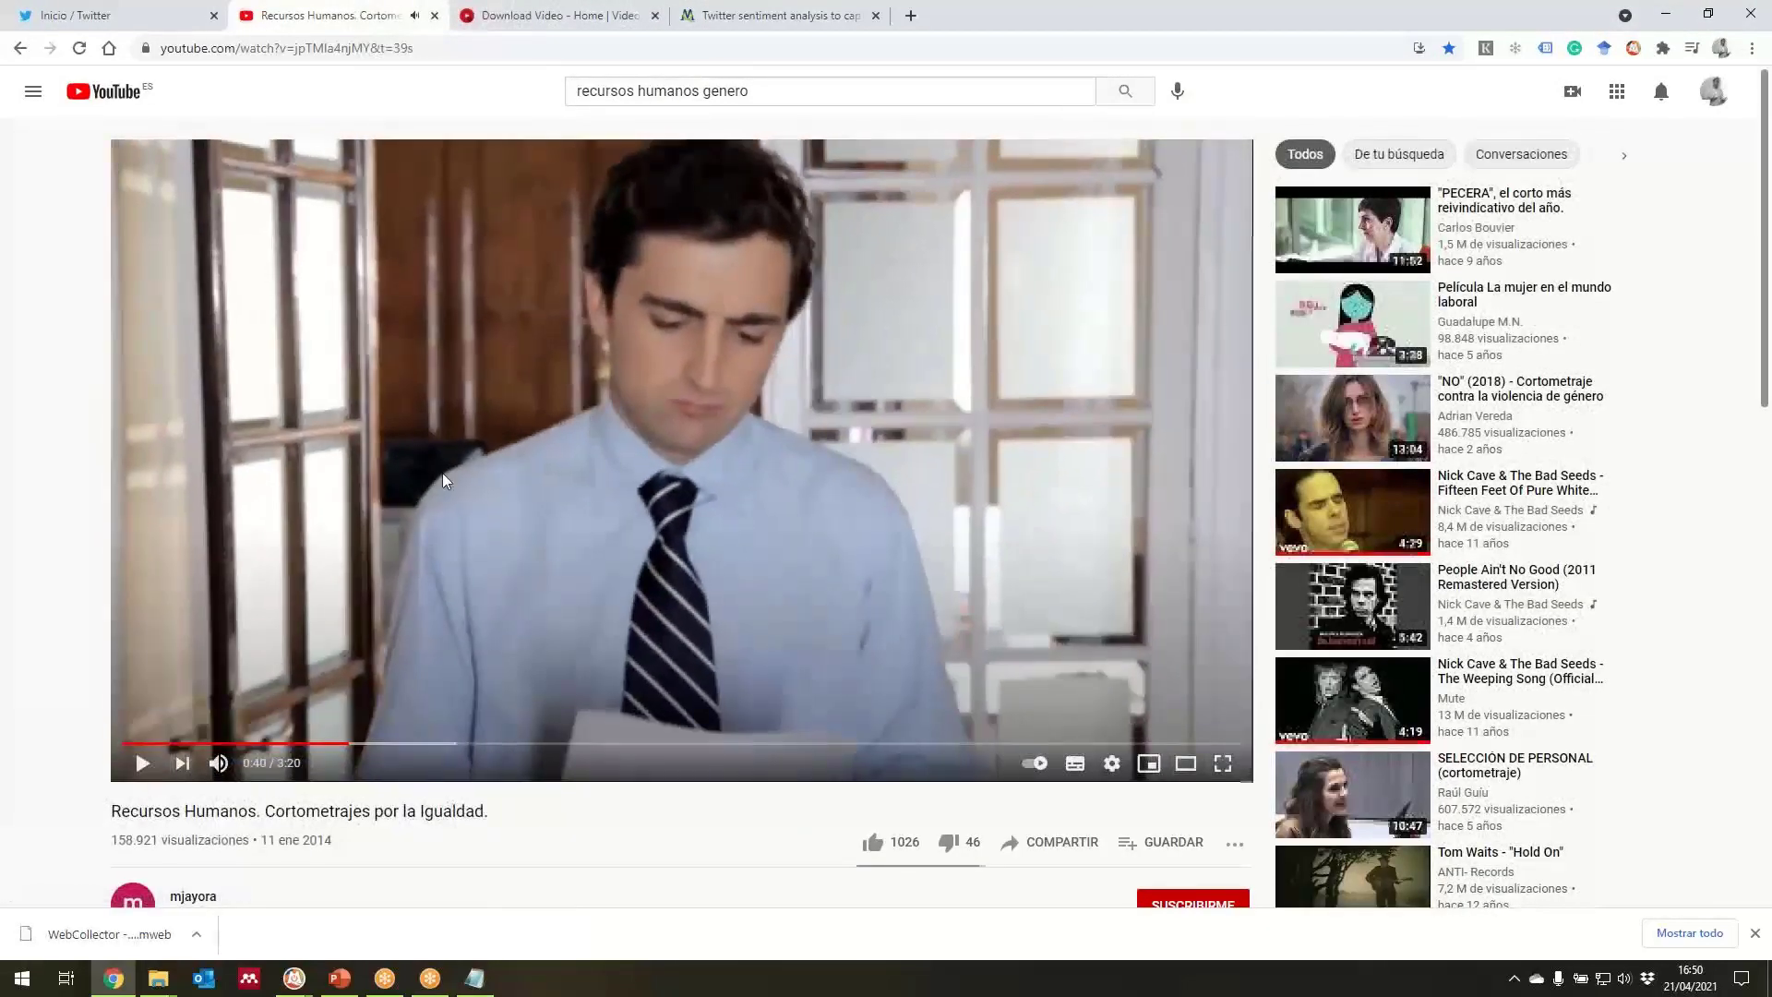
right_click(634, 402)
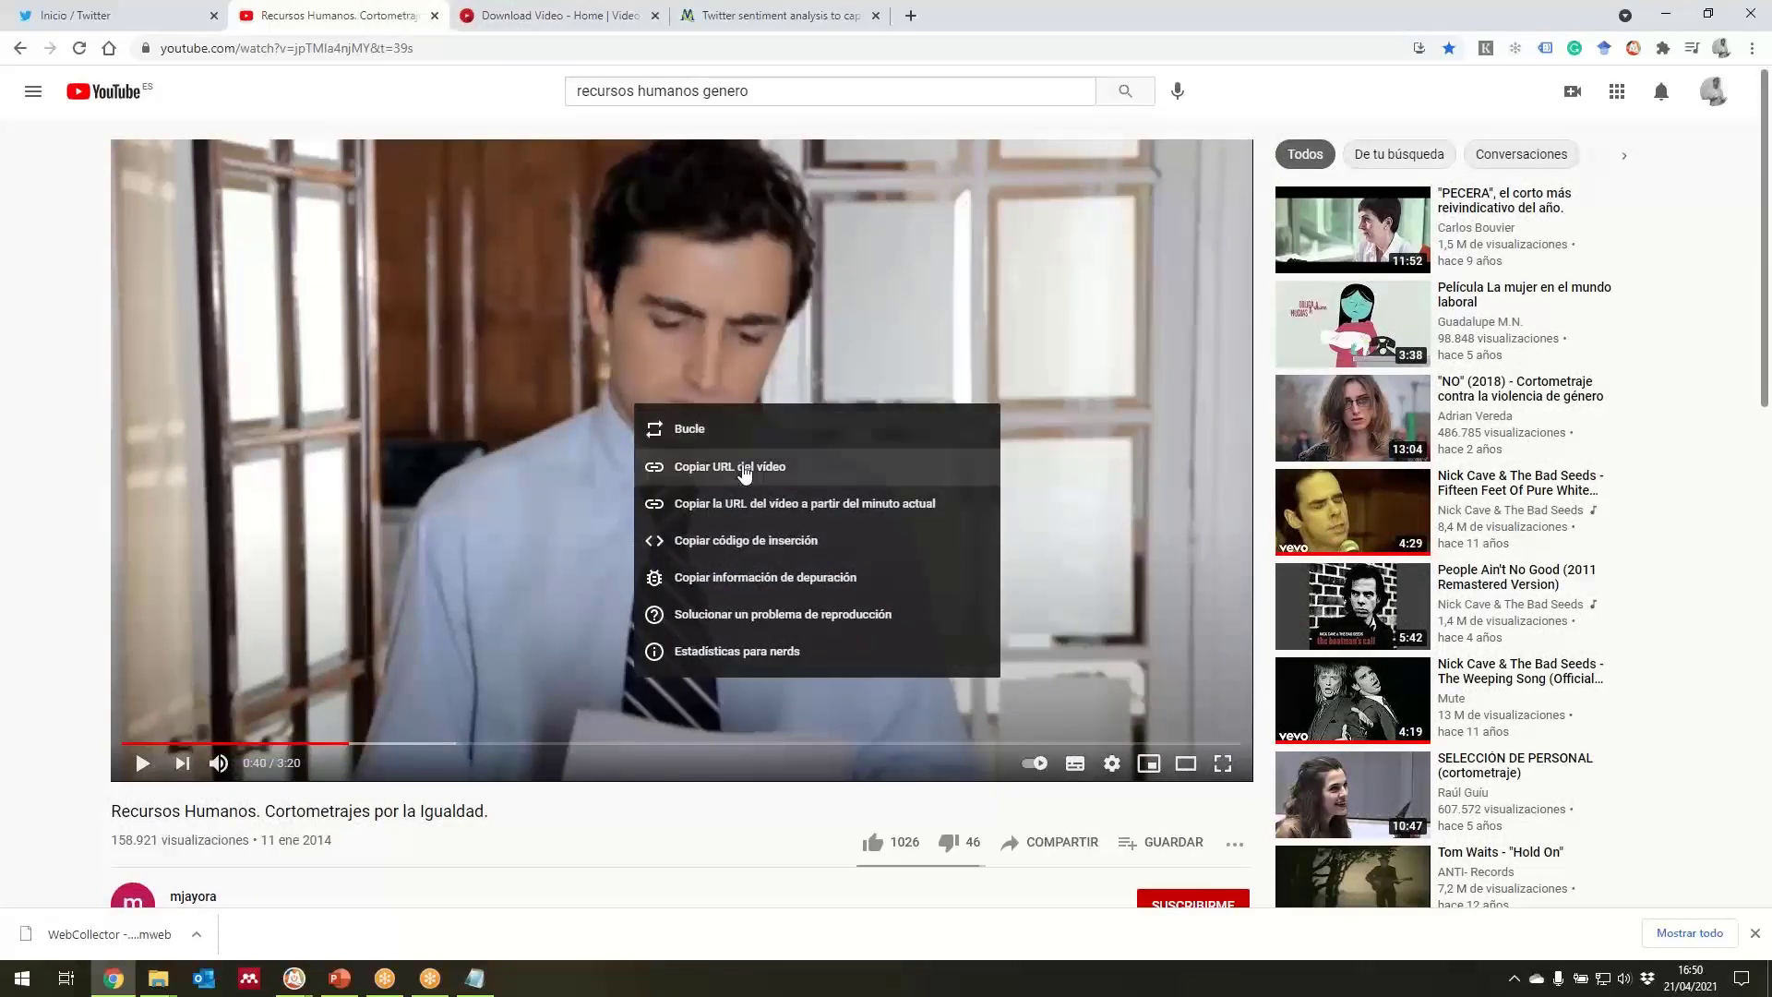
click(745, 469)
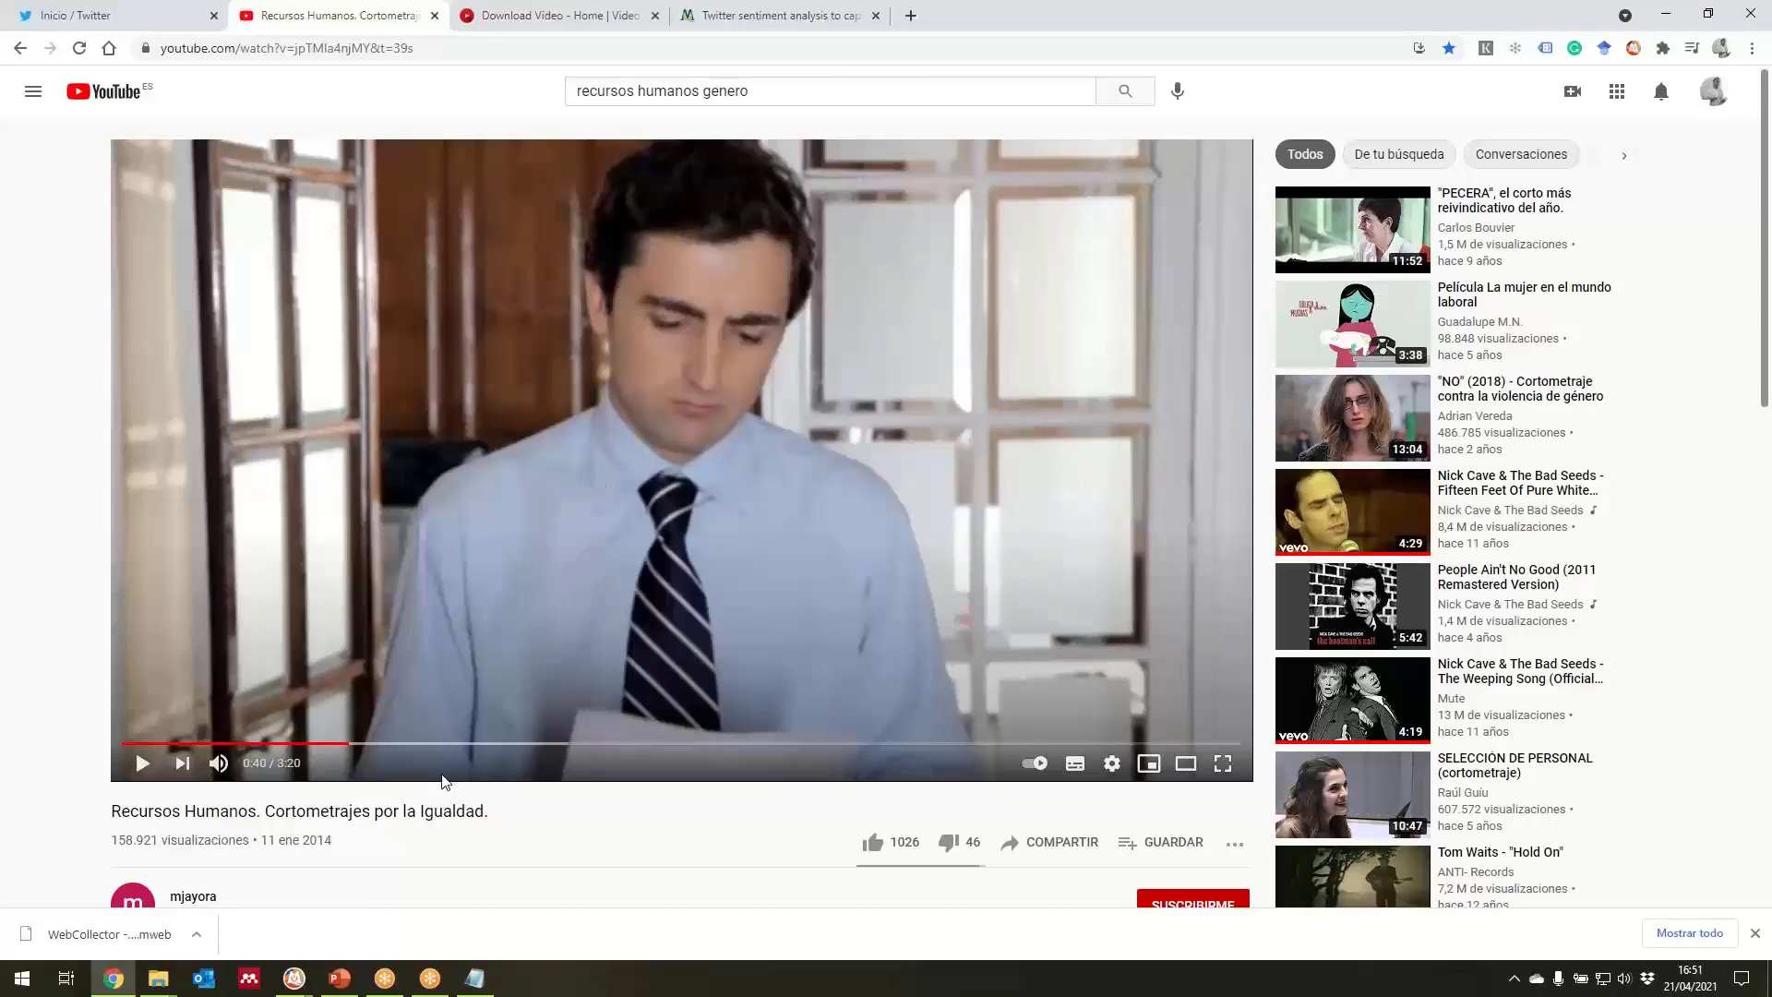
Submit the copied YouTube video URL to the Video Cyborg site for download.
click(565, 26)
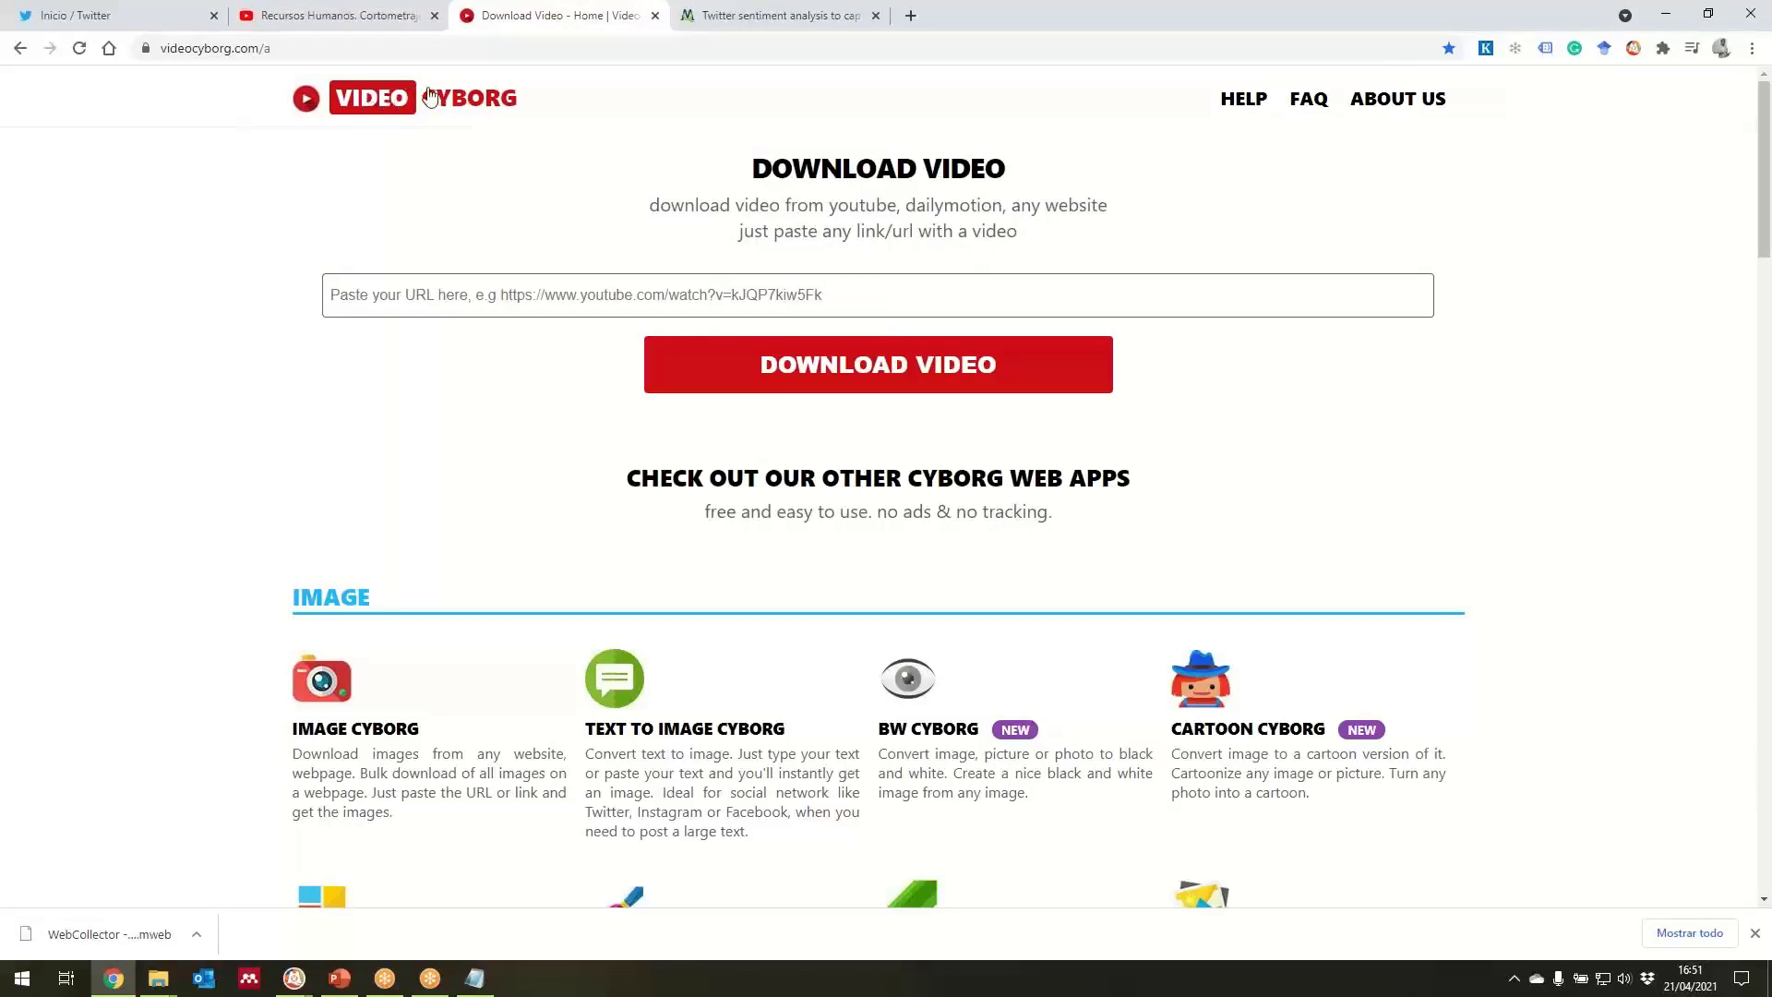
click(458, 293)
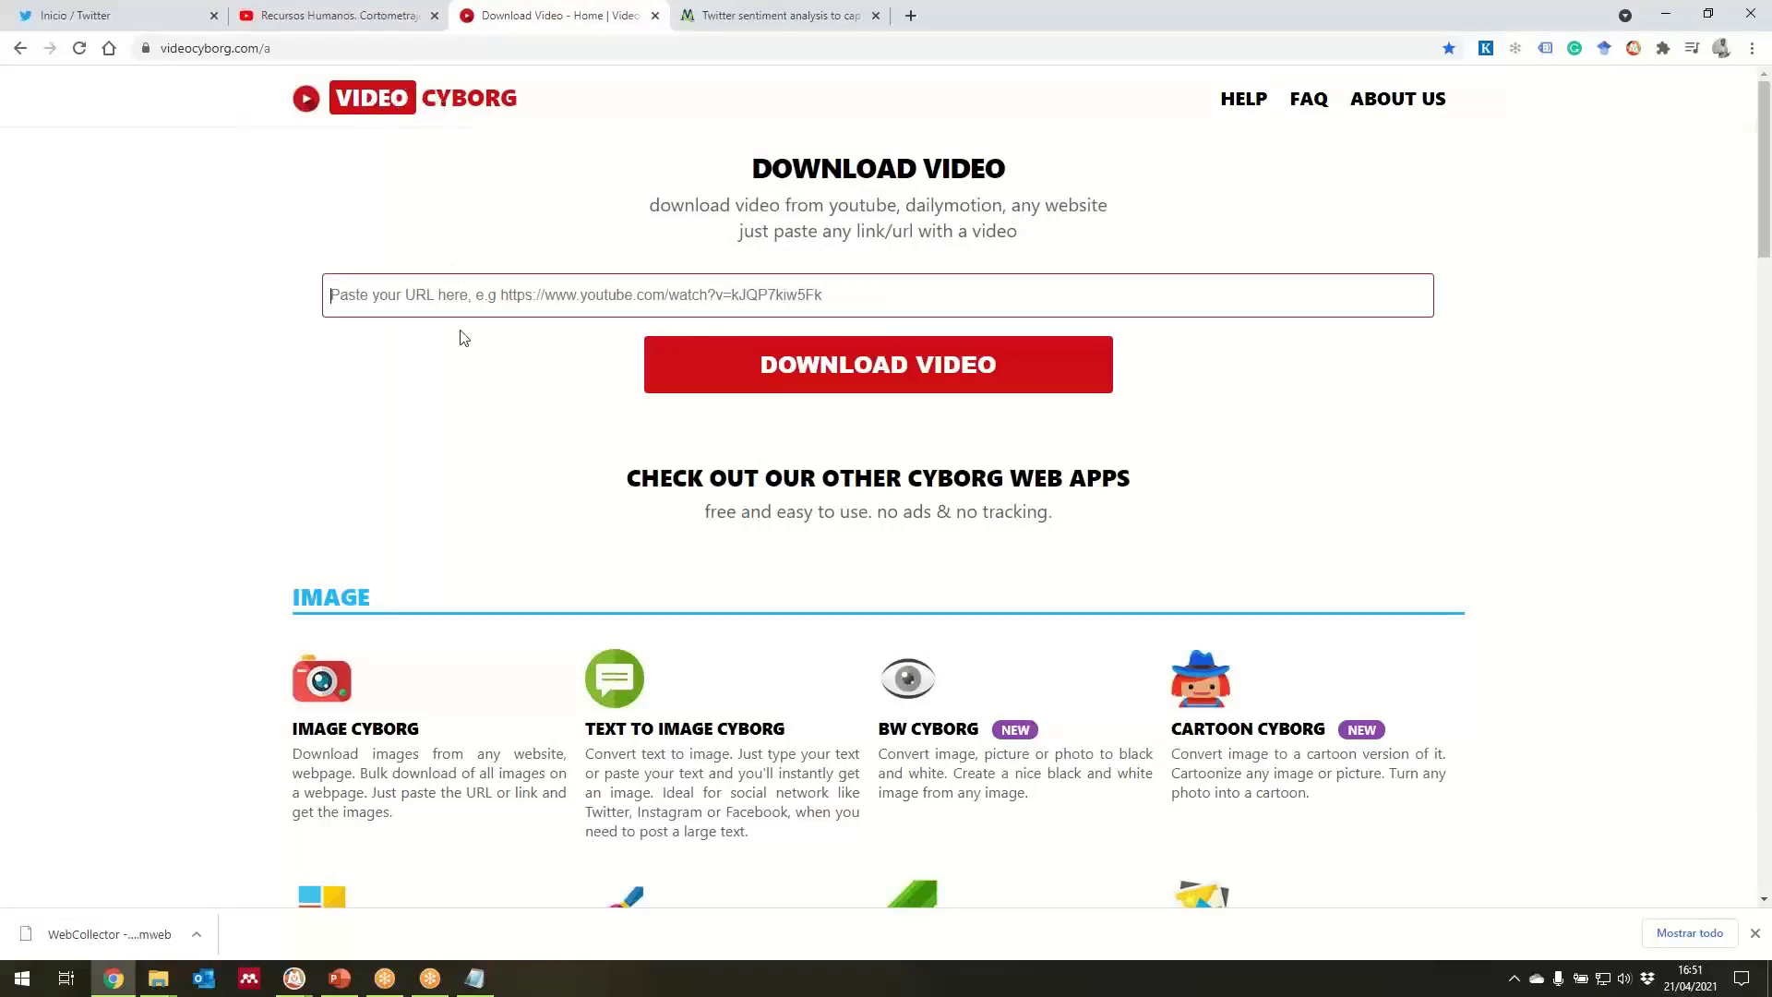
key(ctrl+v)
click(780, 388)
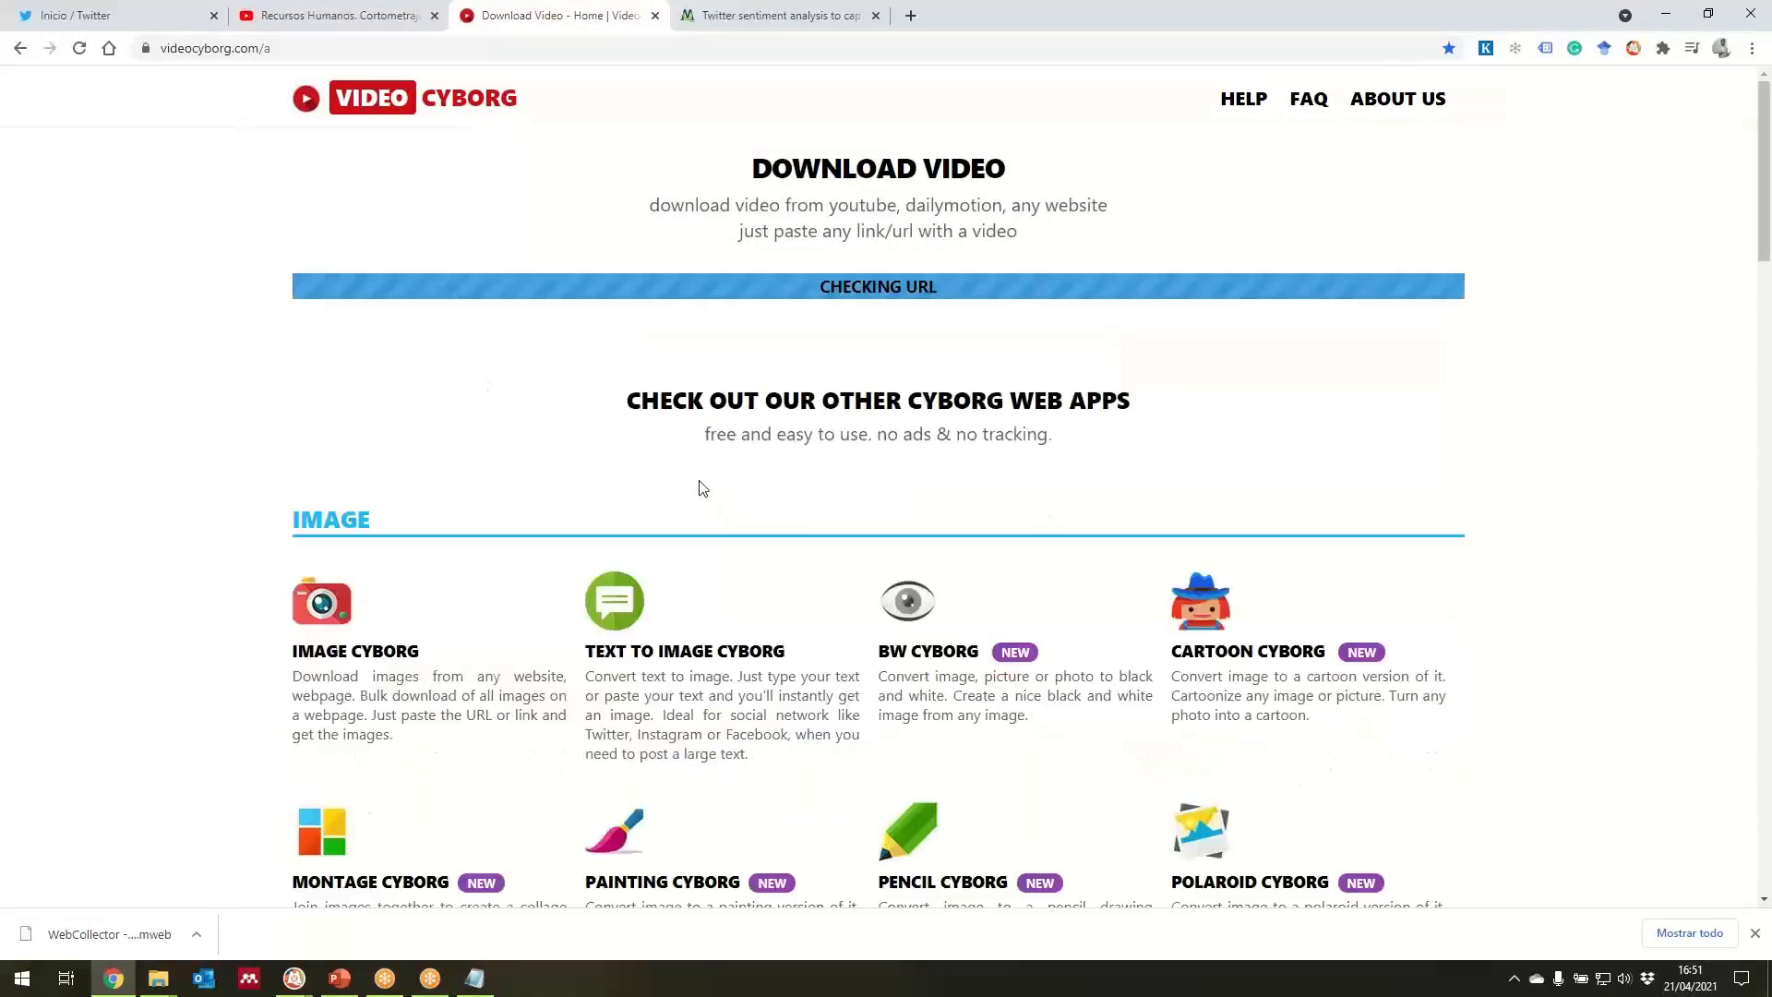
Switch to MAXQDA's Análisis datos redes sociales project and import the copied YouTube video's comments, including replies, with autocoding of comments.
click(287, 990)
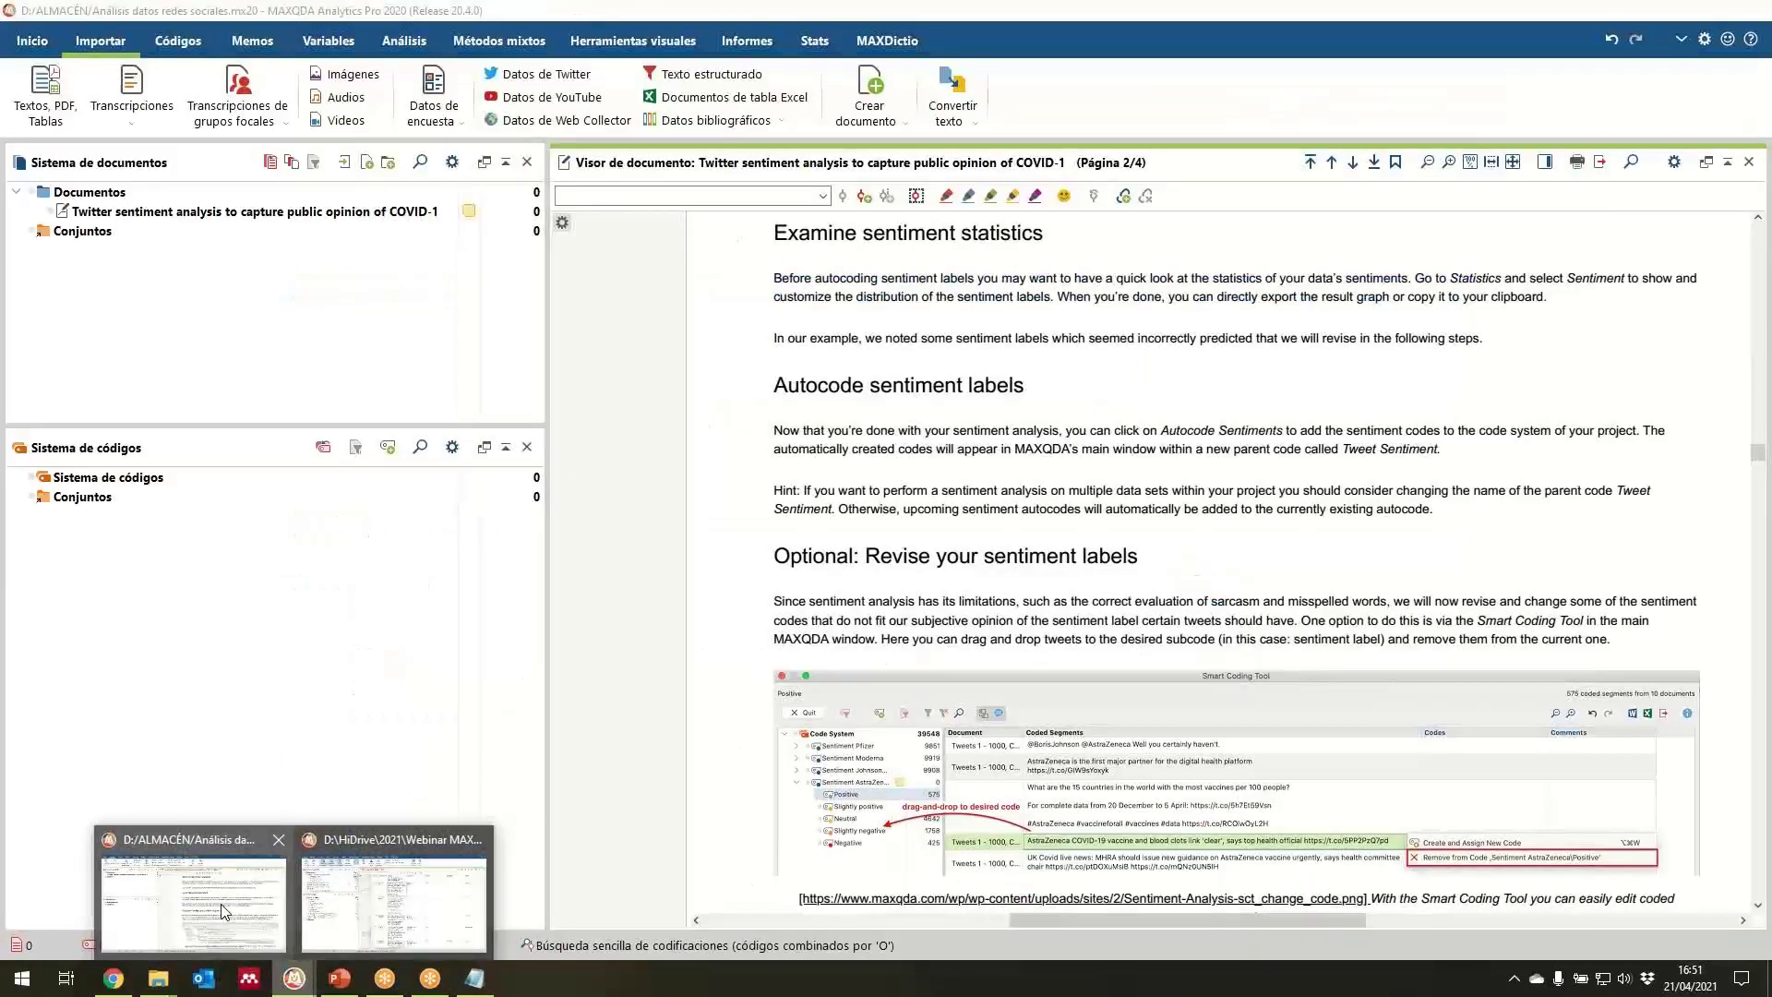
click(221, 898)
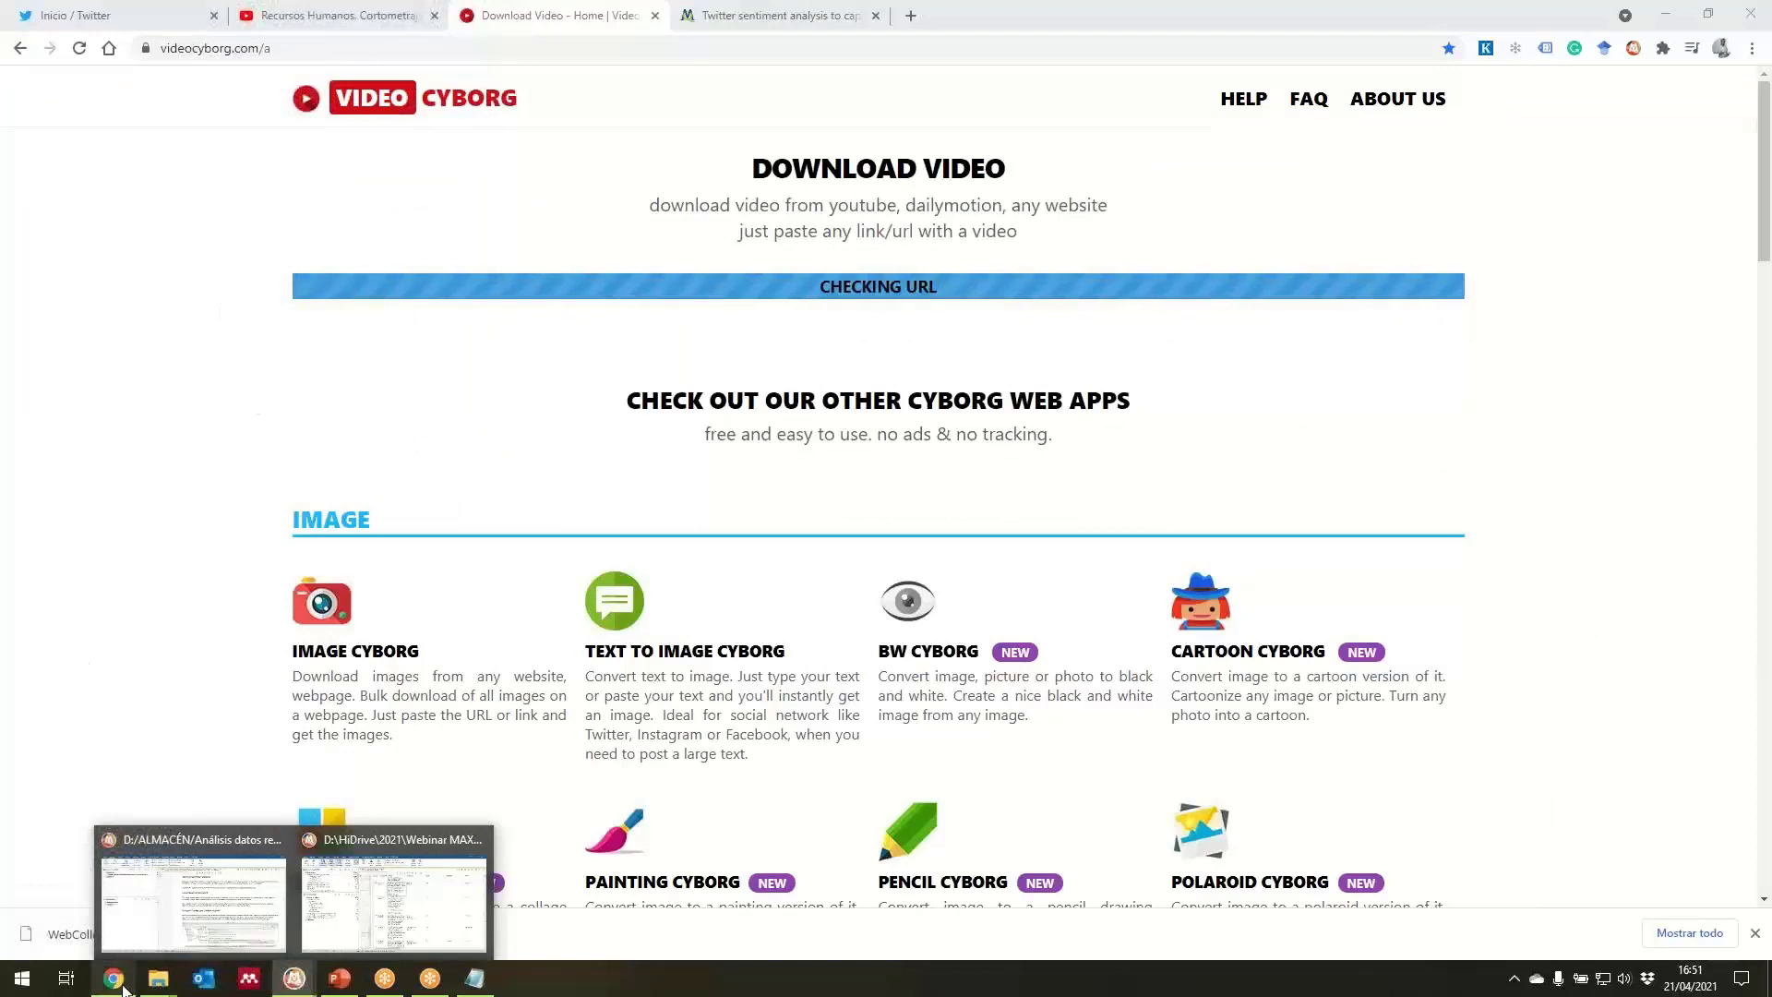
click(194, 900)
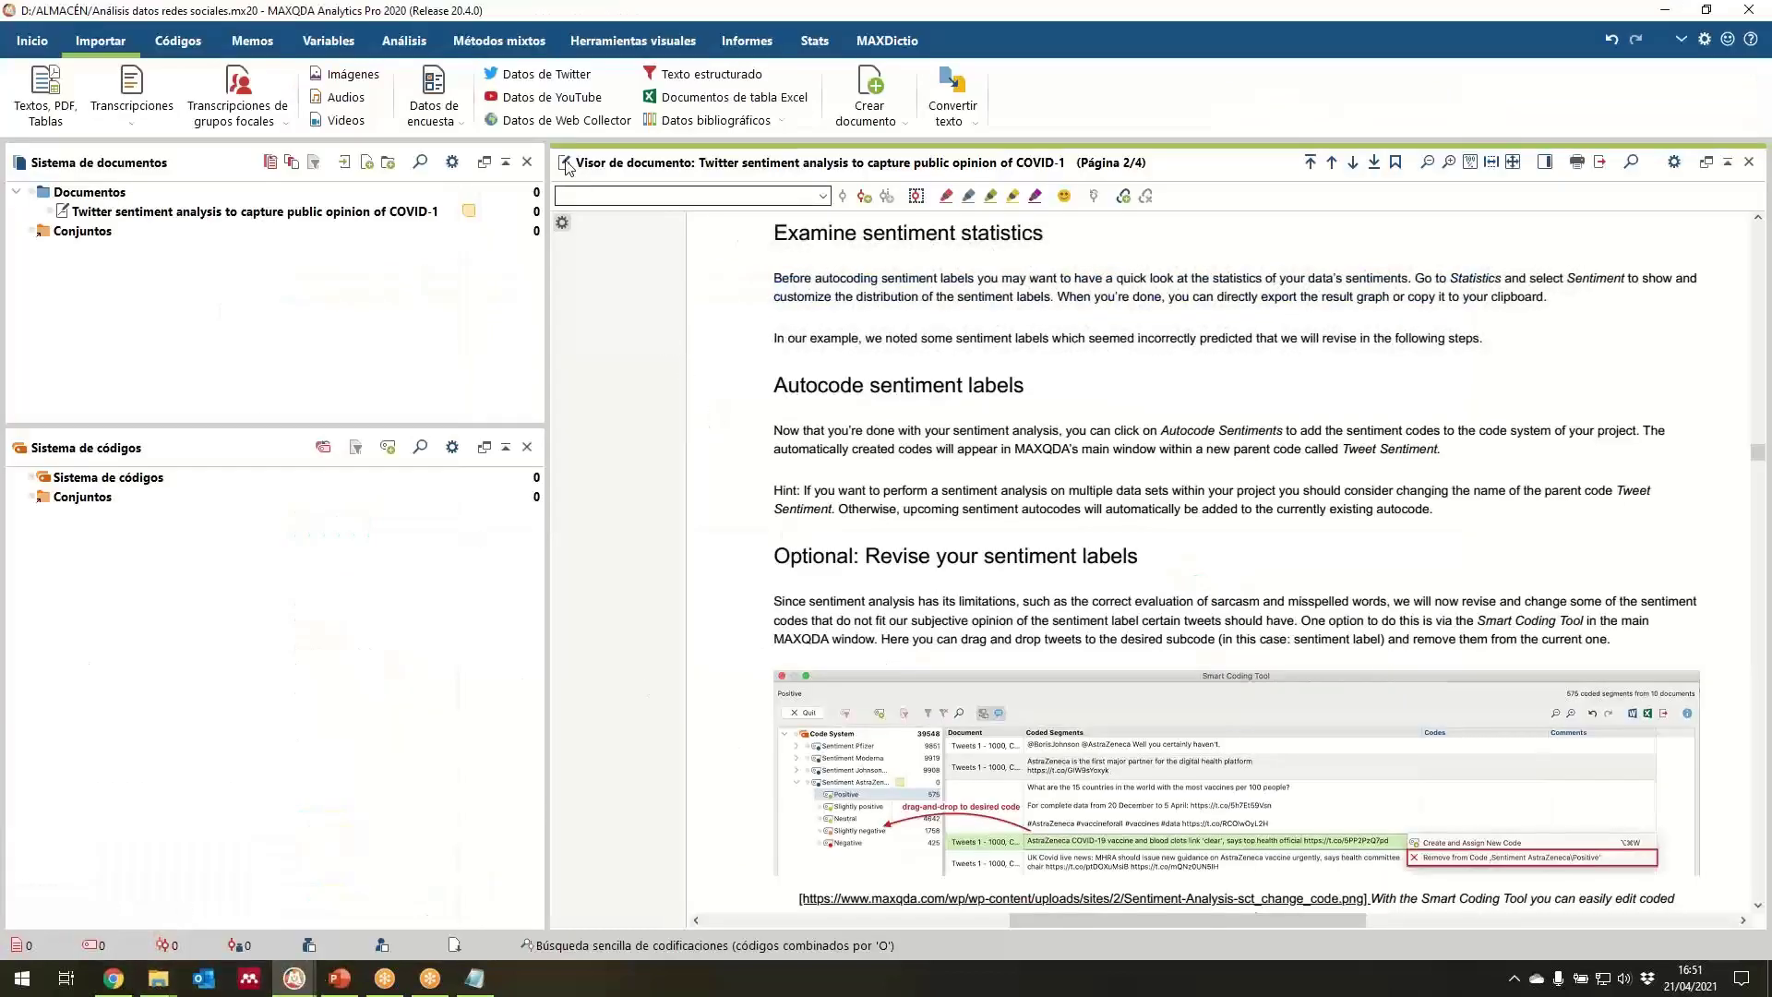
click(567, 100)
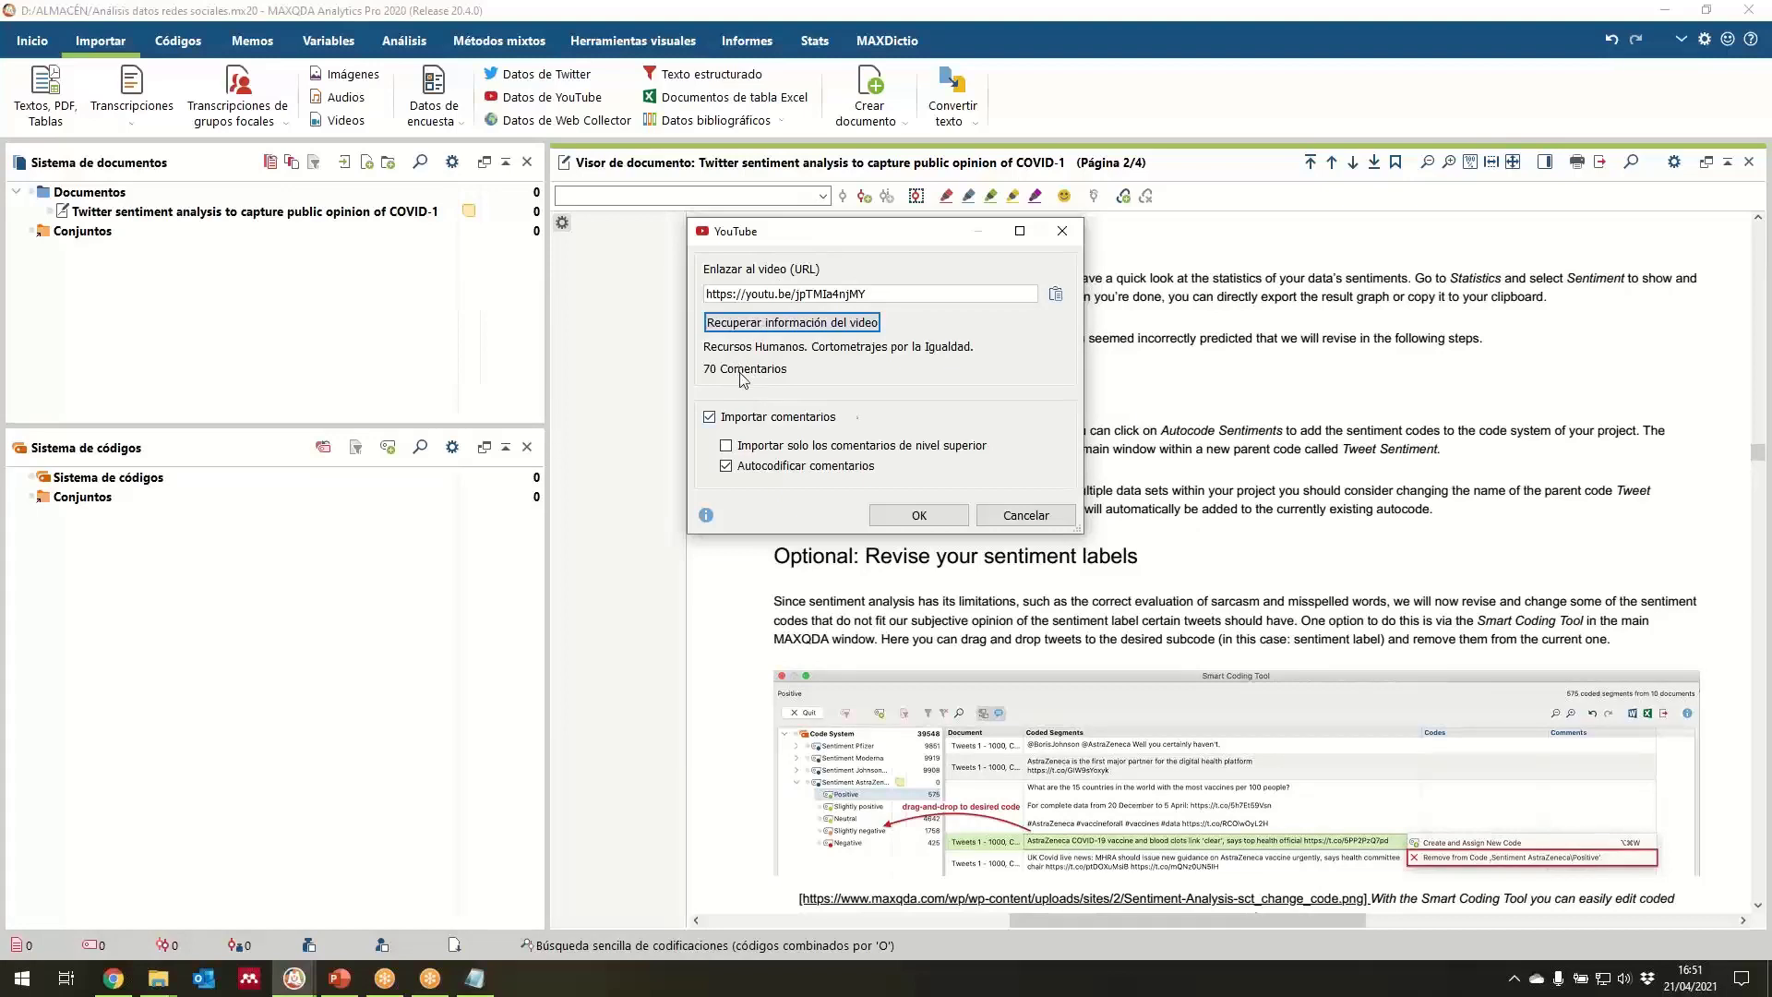
click(937, 523)
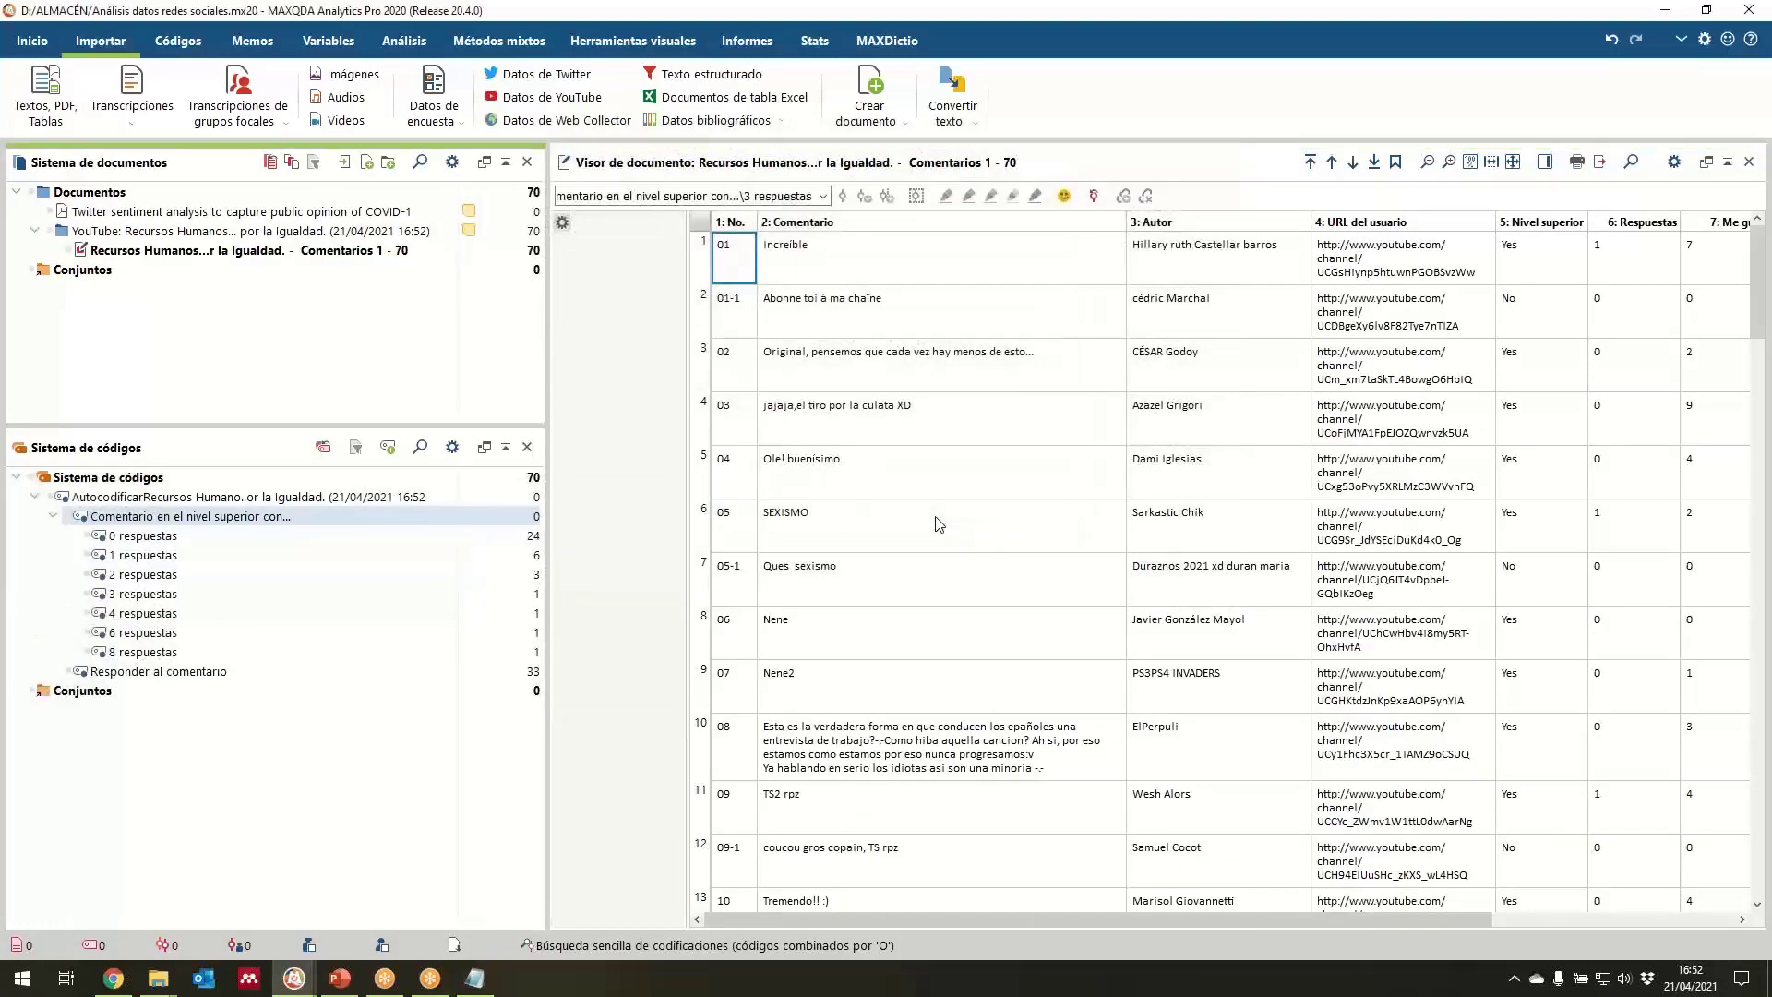
Review the imported YouTube comments and view the coded segment of the "8 respuestas" code.
scroll(900, 399, down, 5)
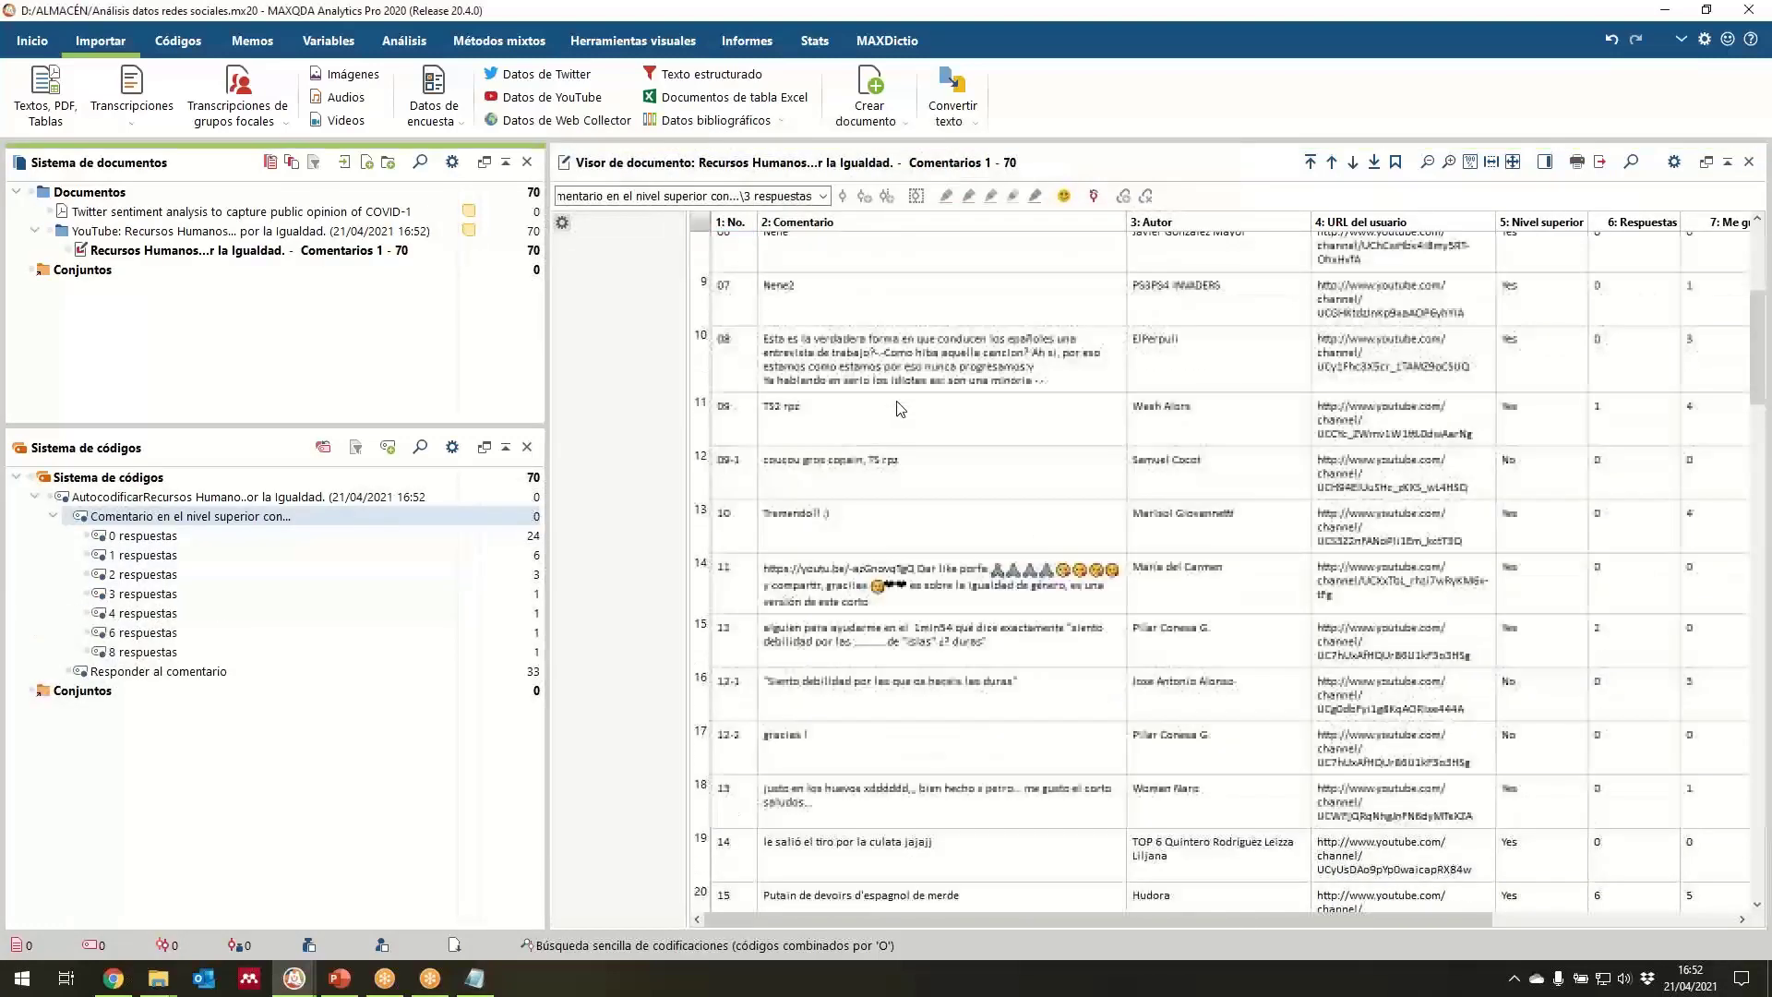
scroll(900, 409, down, 15)
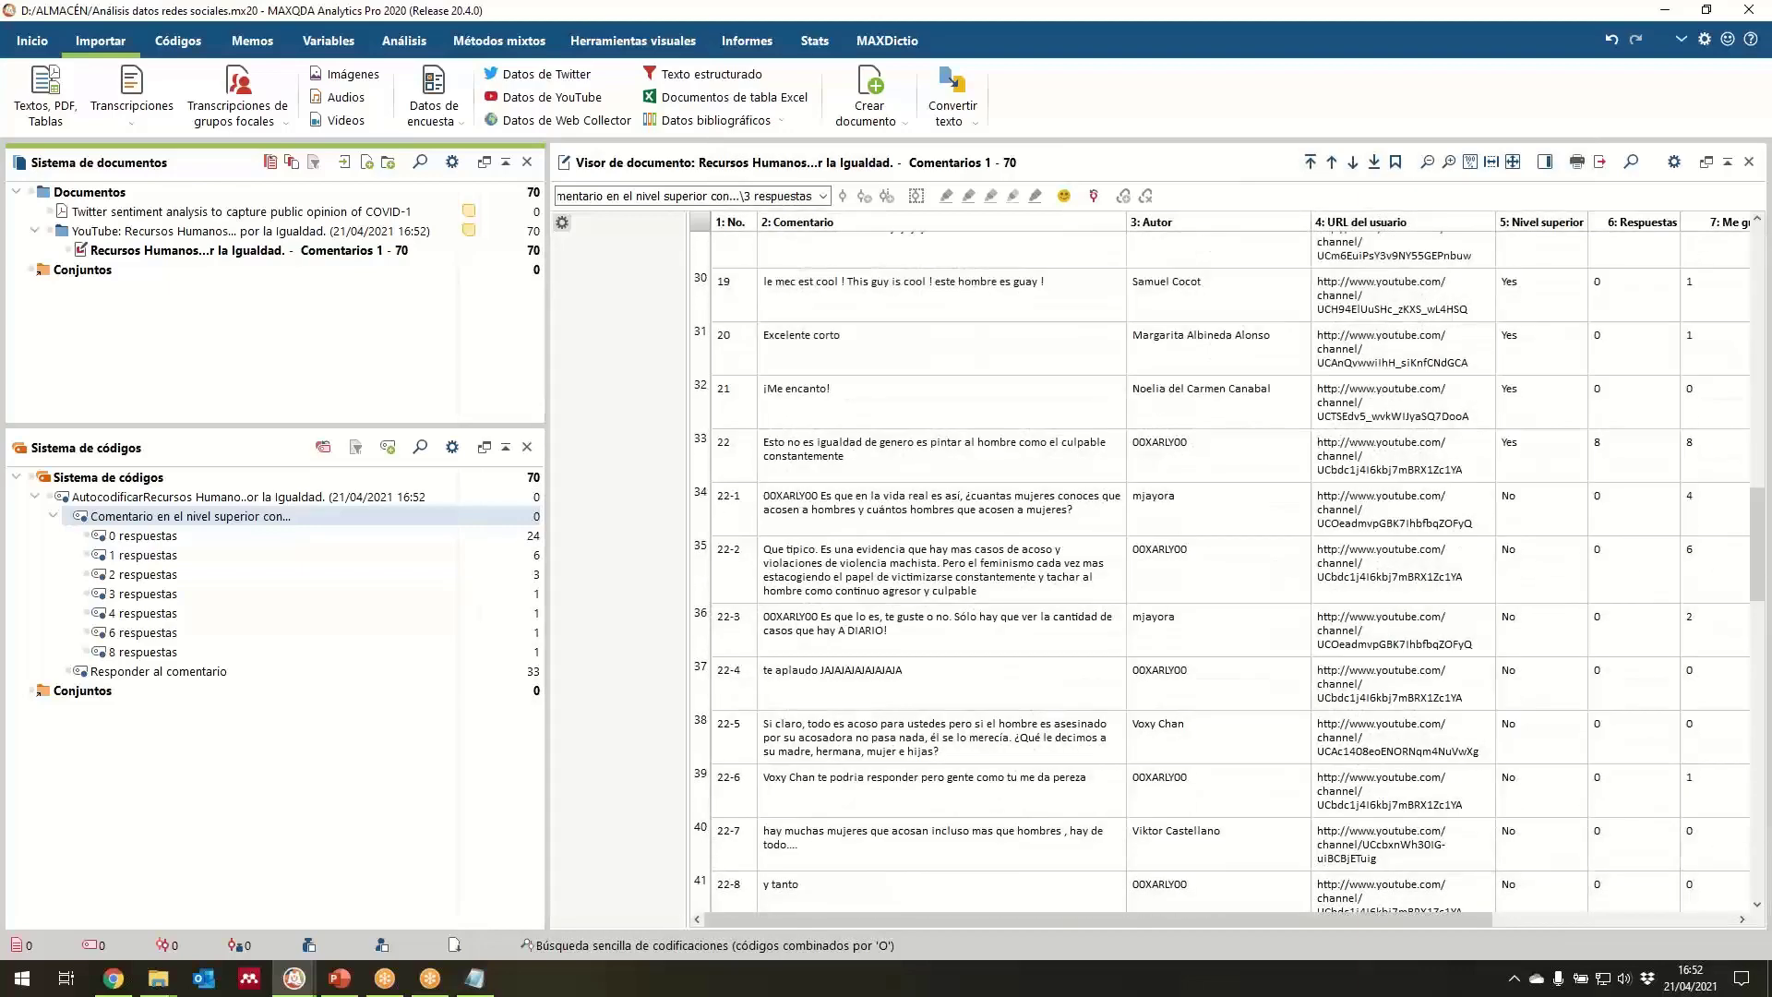
double_click(147, 654)
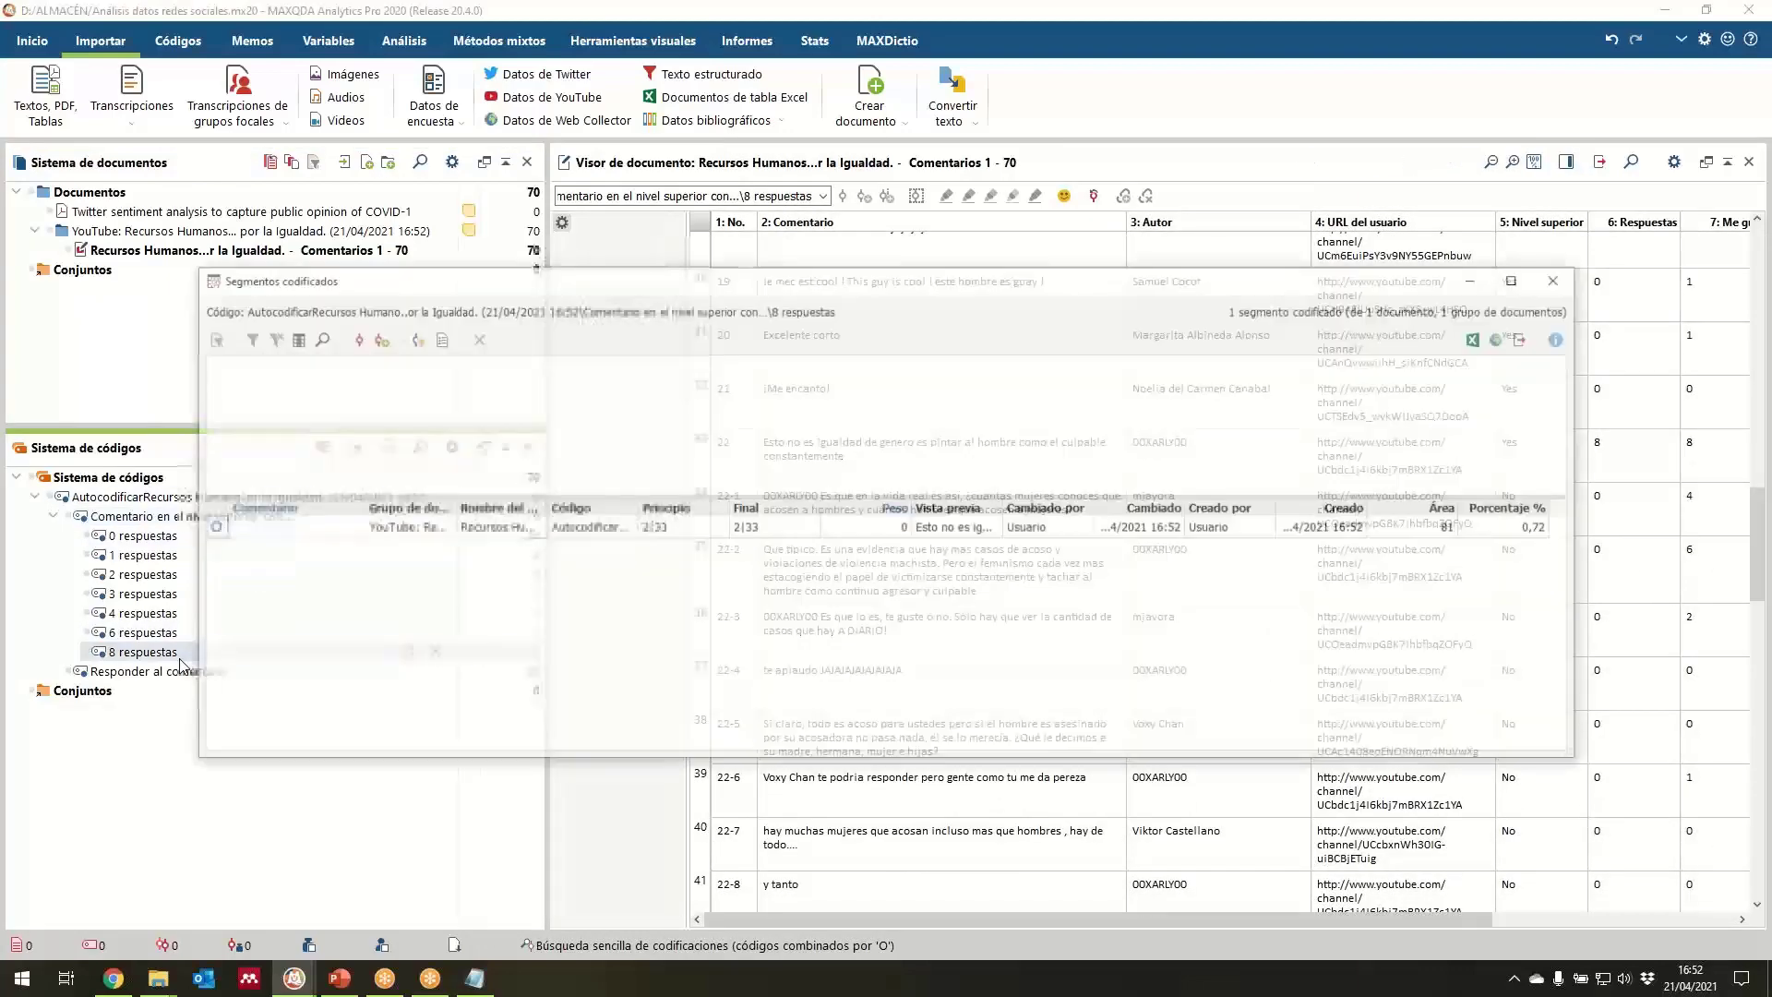
click(1036, 532)
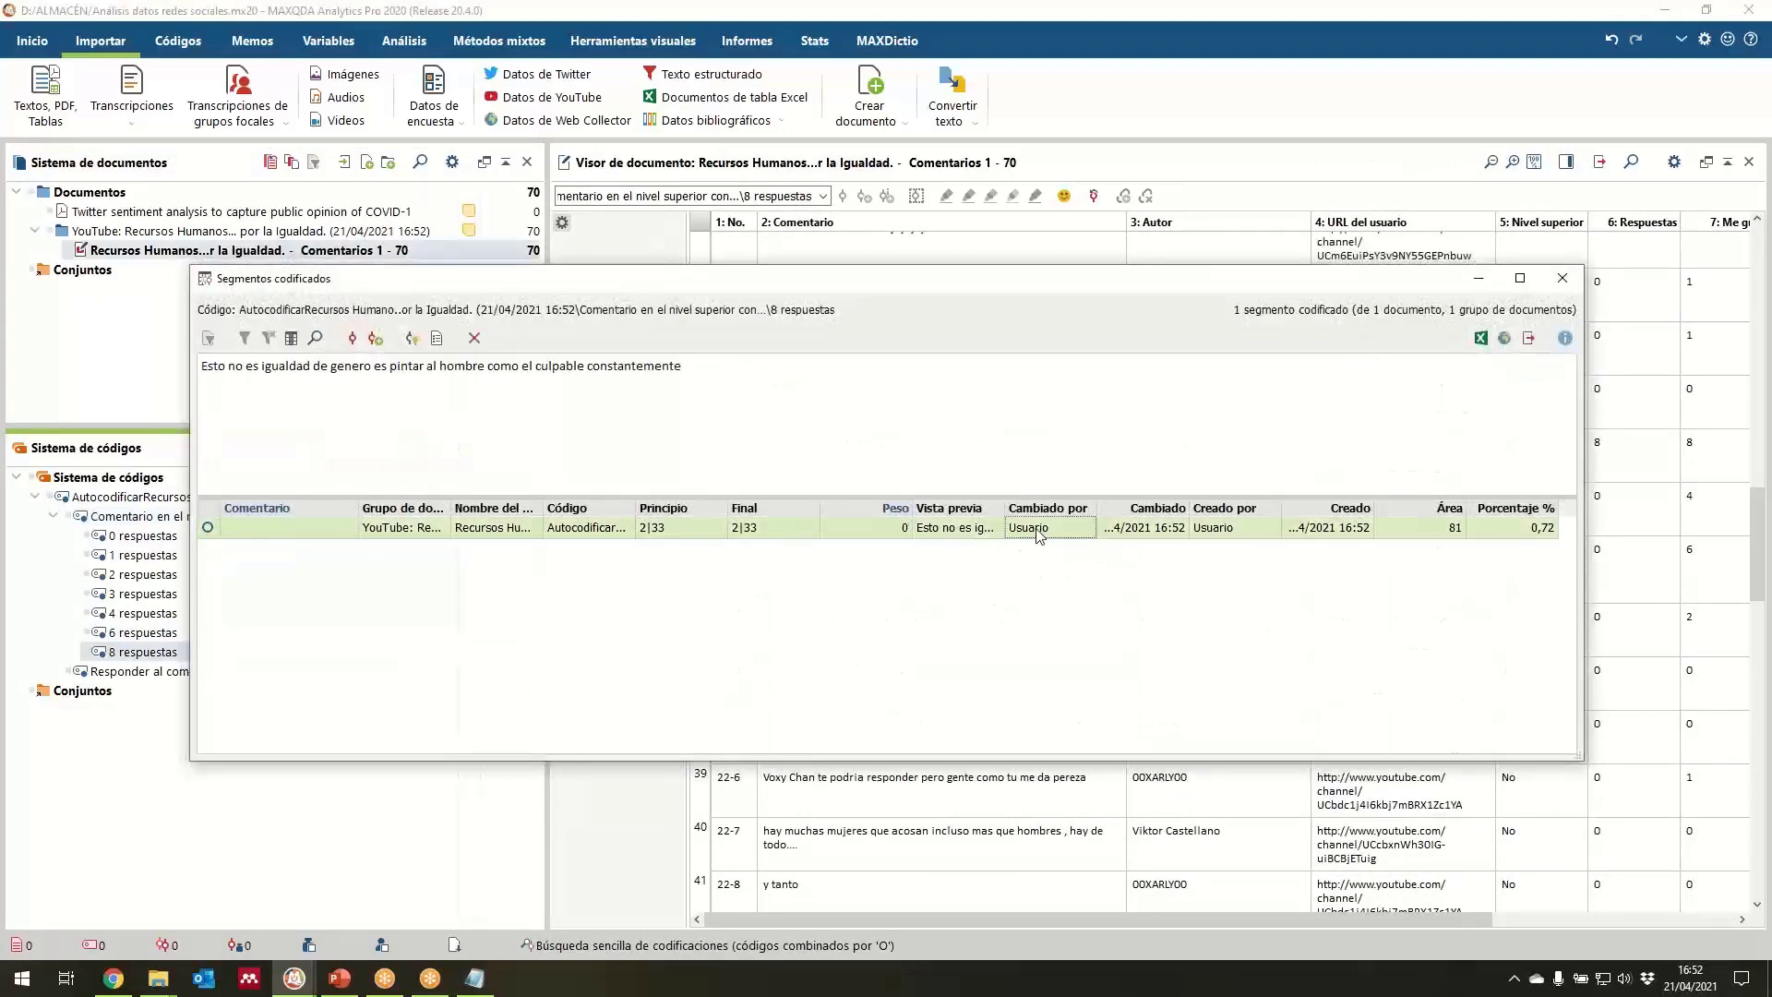
click(1562, 277)
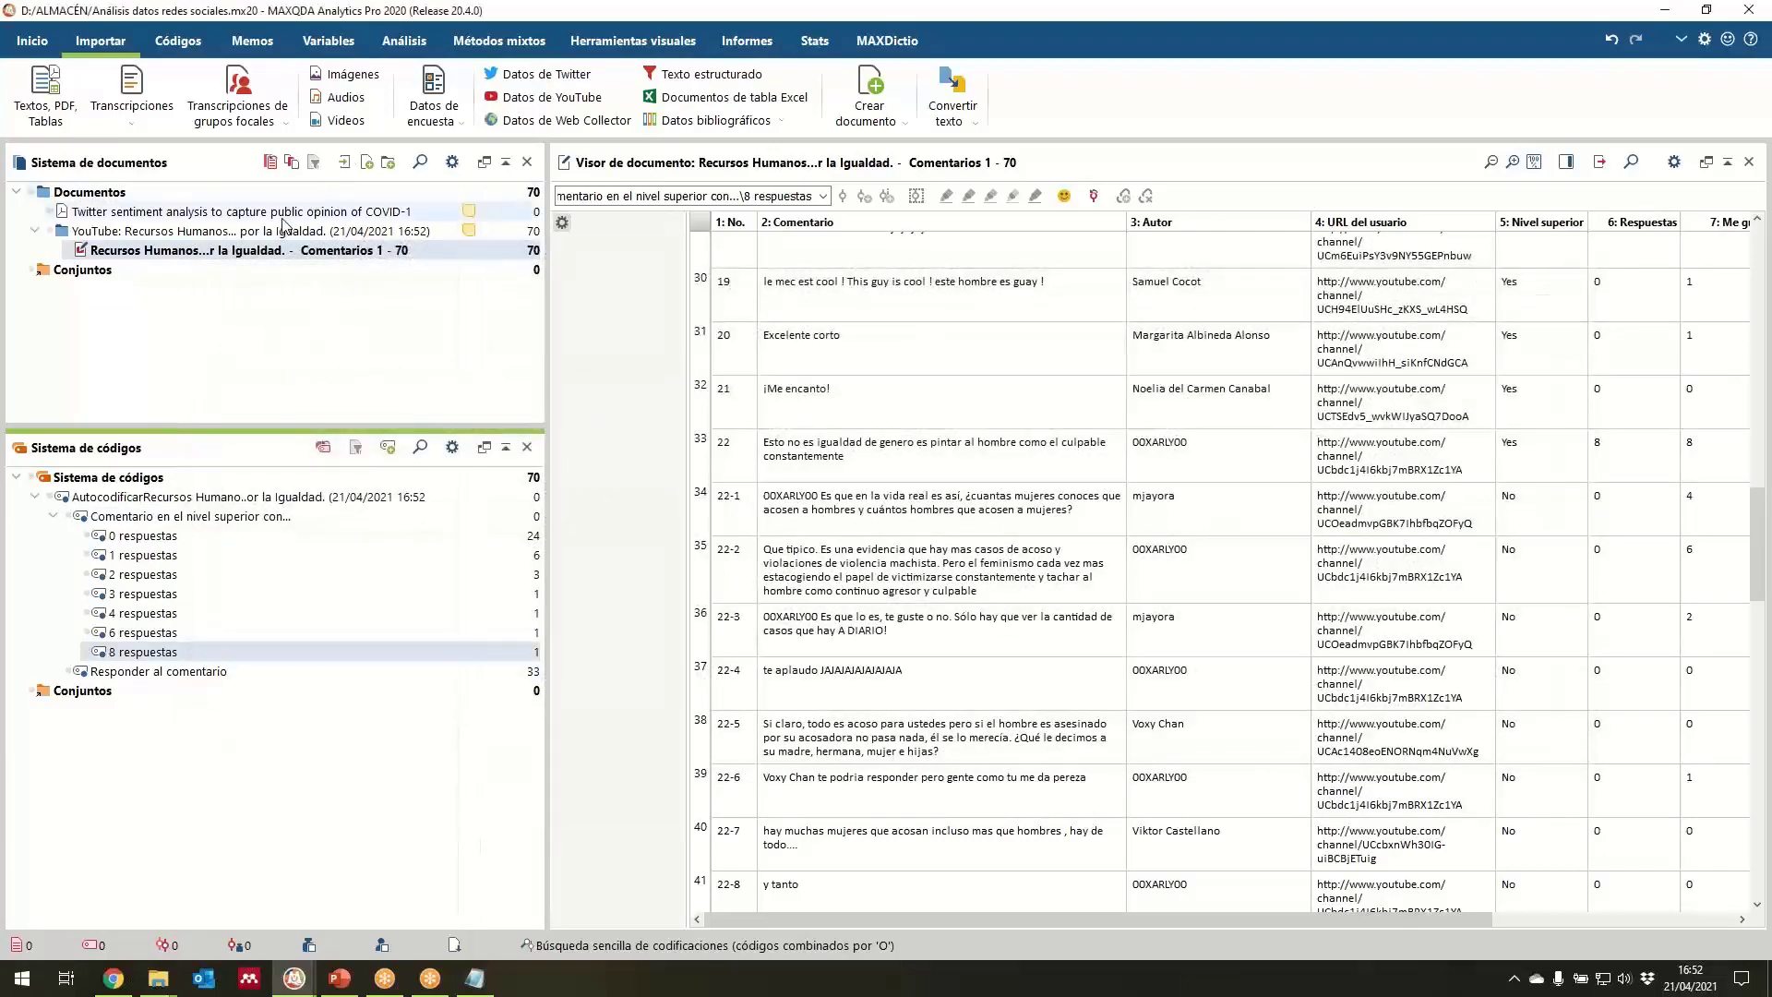
Display the Twitter sentiment analysis article and reopen the Recursos Humanos comments table.
click(282, 216)
double_click(283, 216)
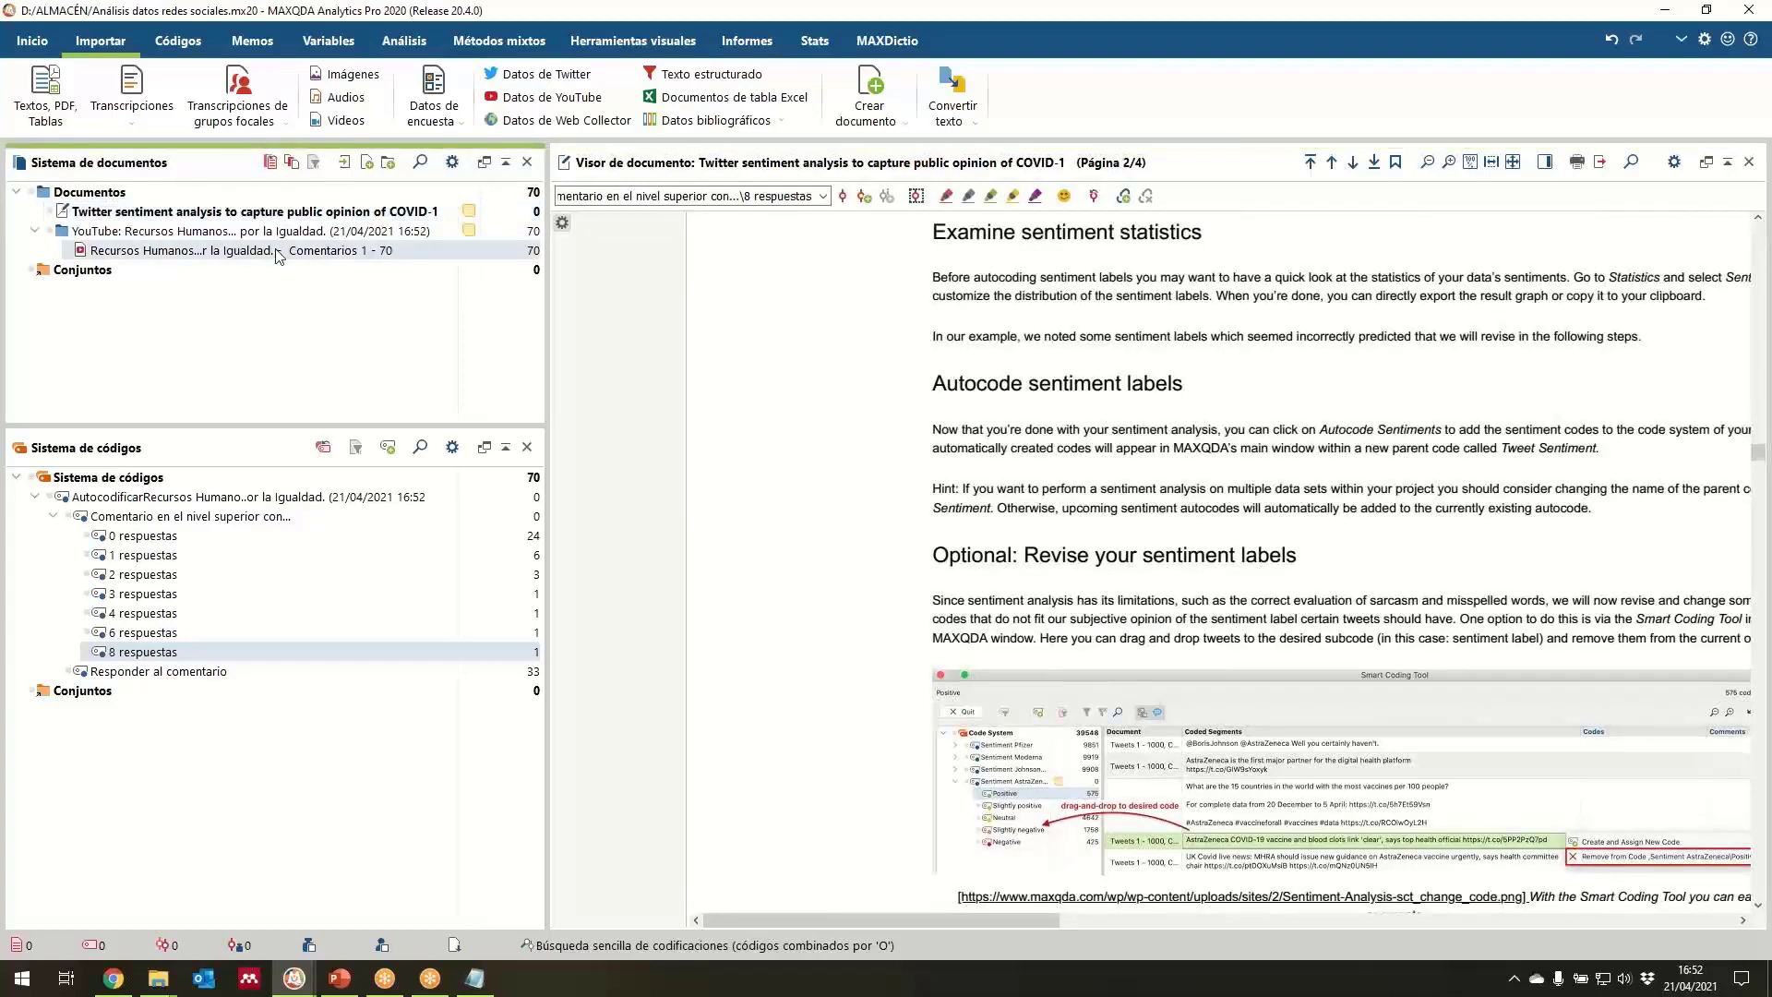
double_click(277, 251)
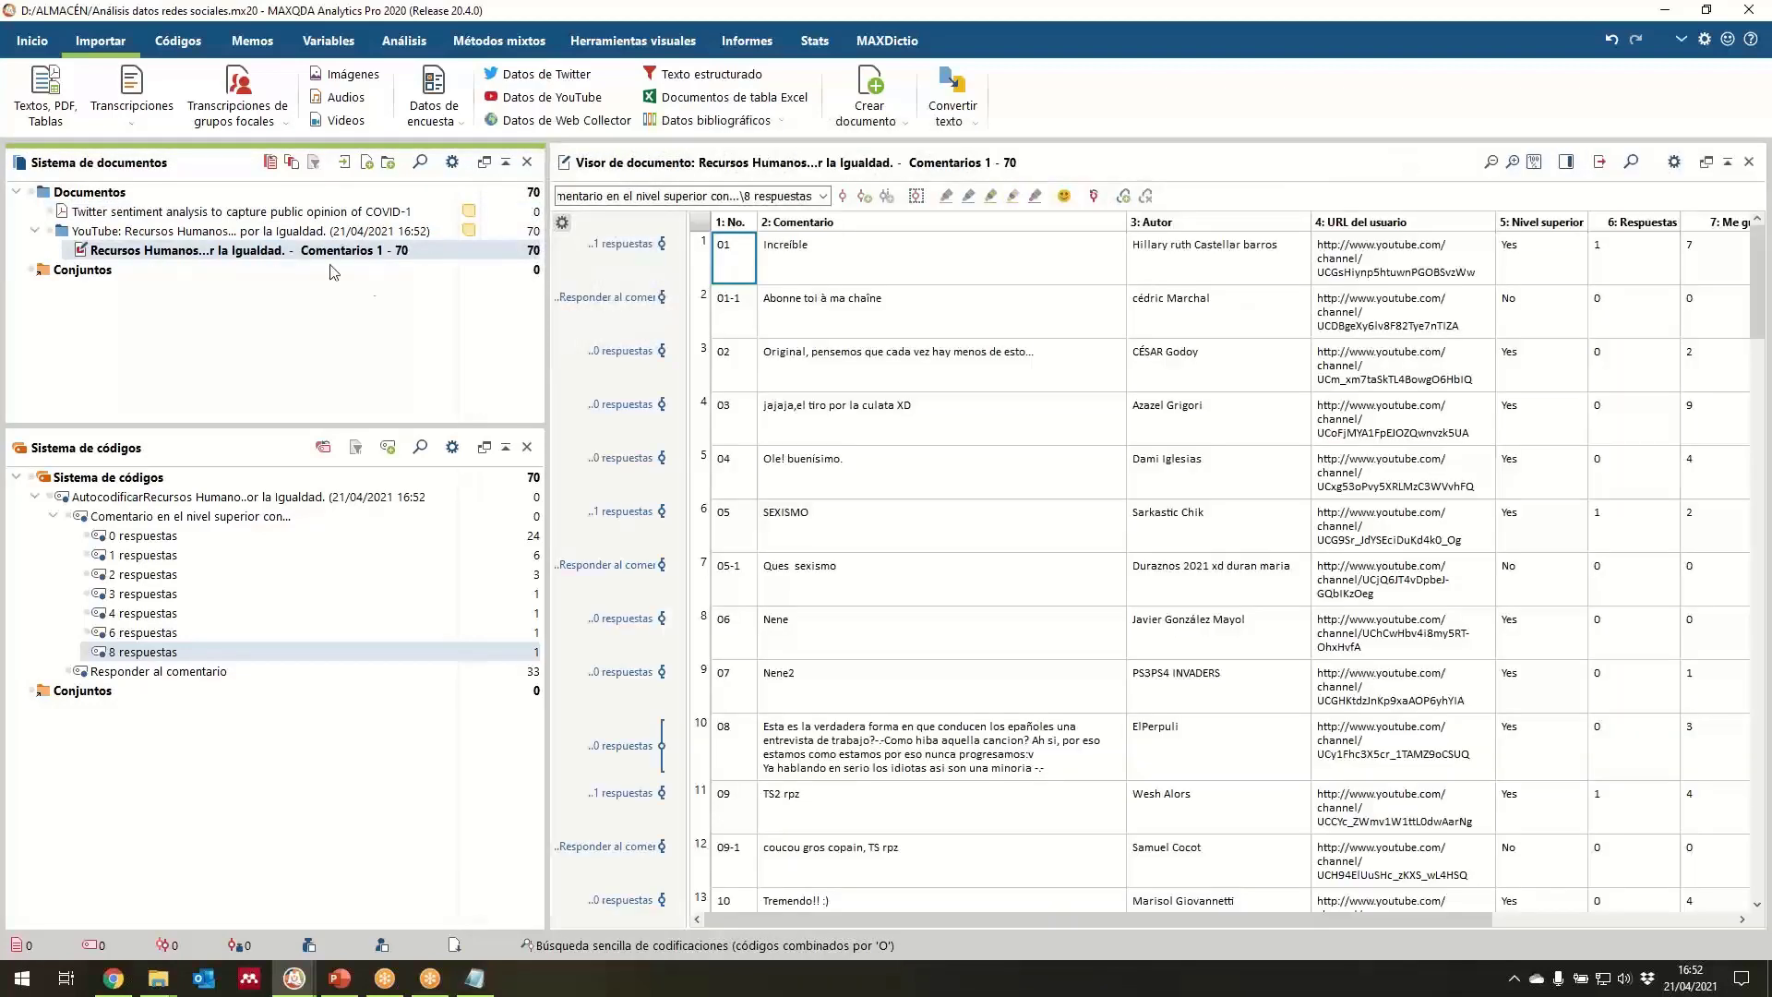
Color the "8 respuestas" code red and the "1 respuestas" code green.
right_click(151, 654)
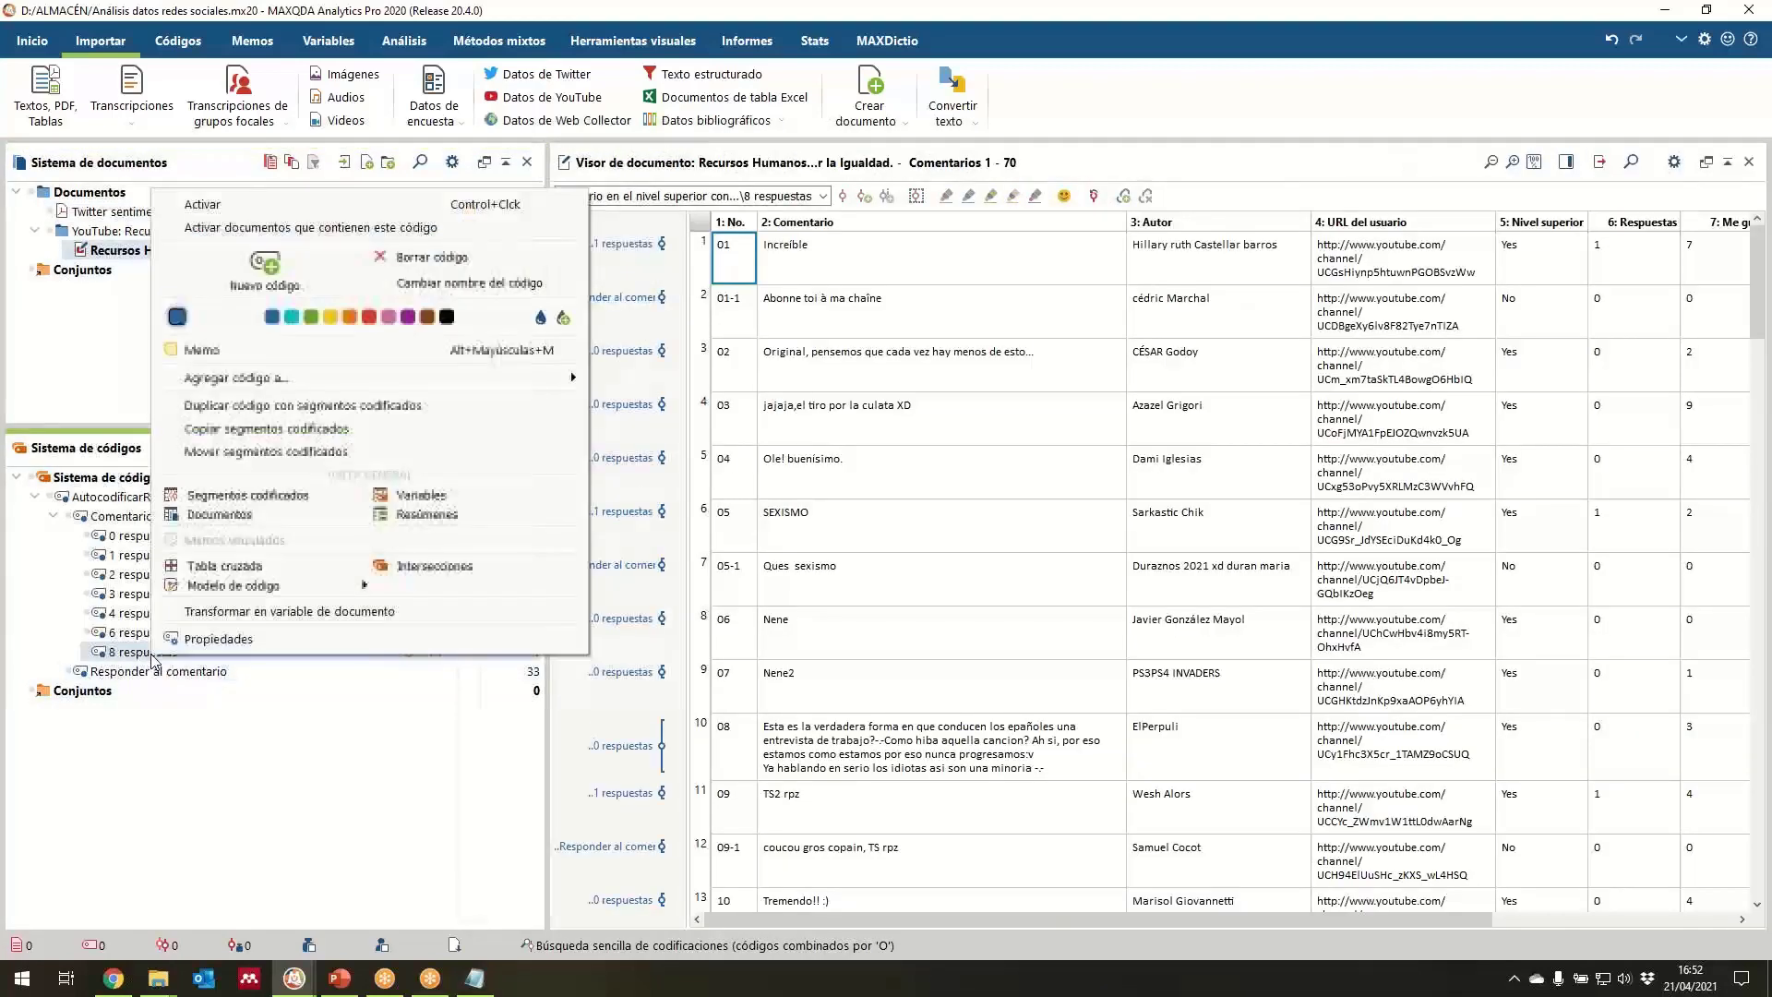
click(369, 317)
right_click(164, 557)
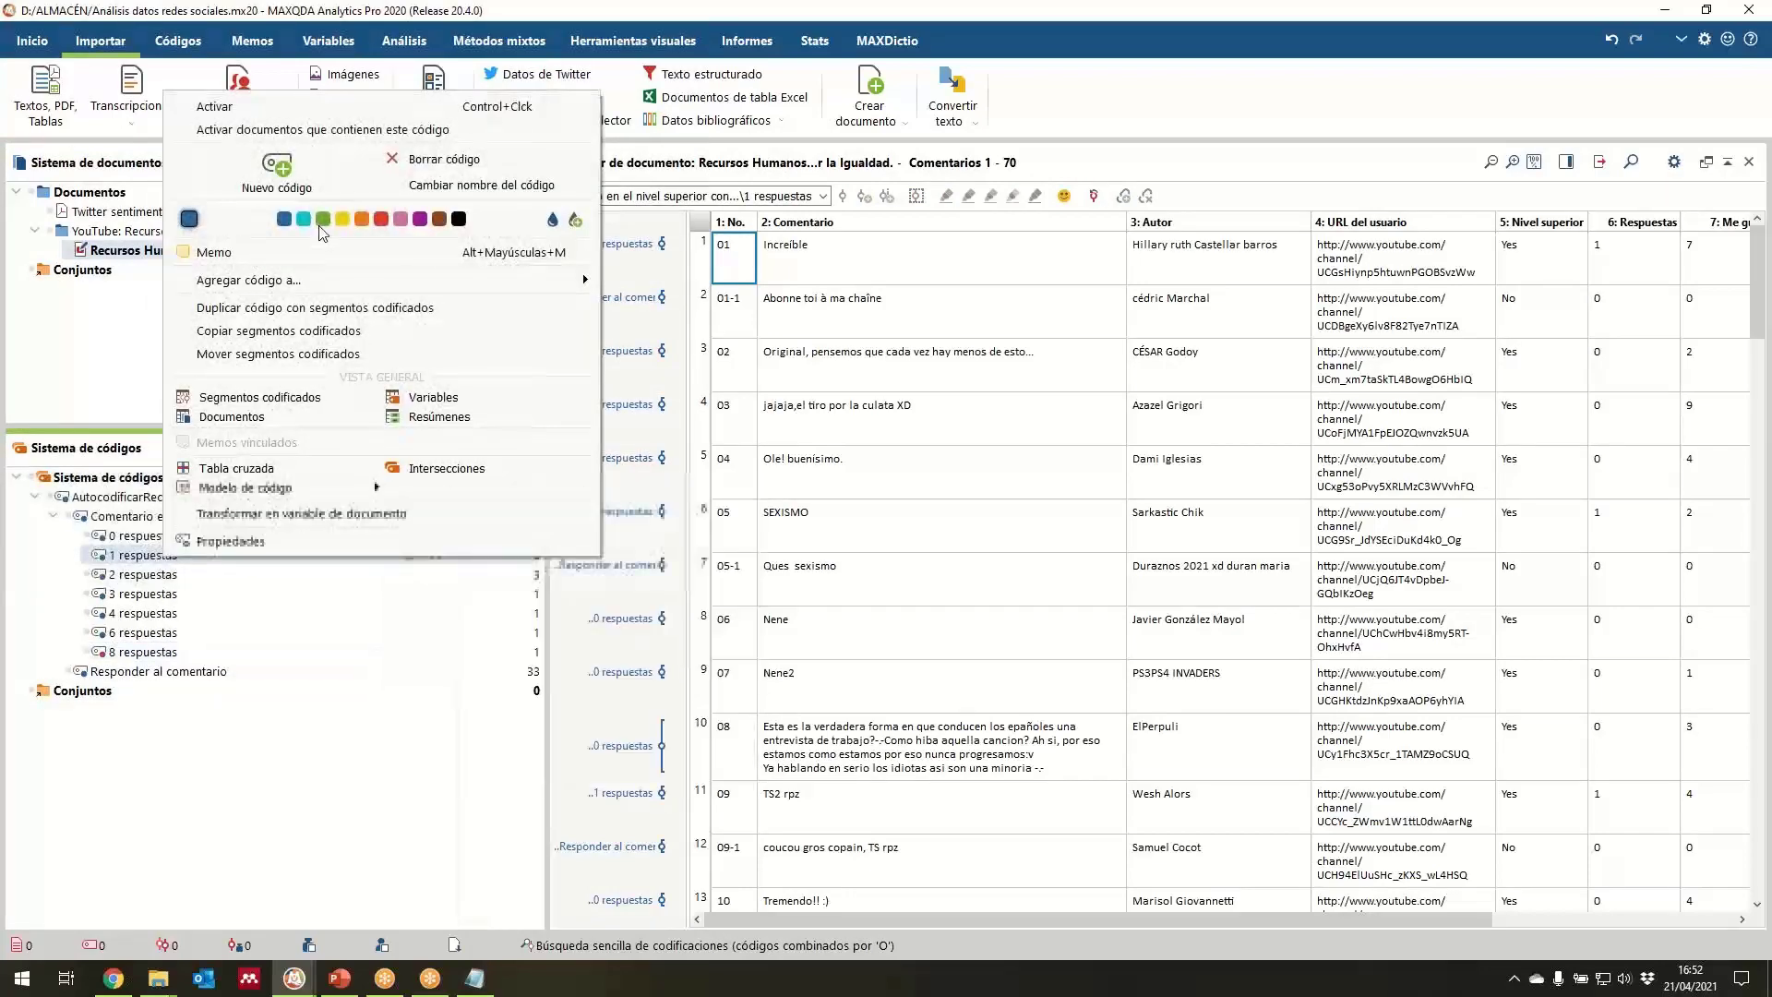
click(324, 222)
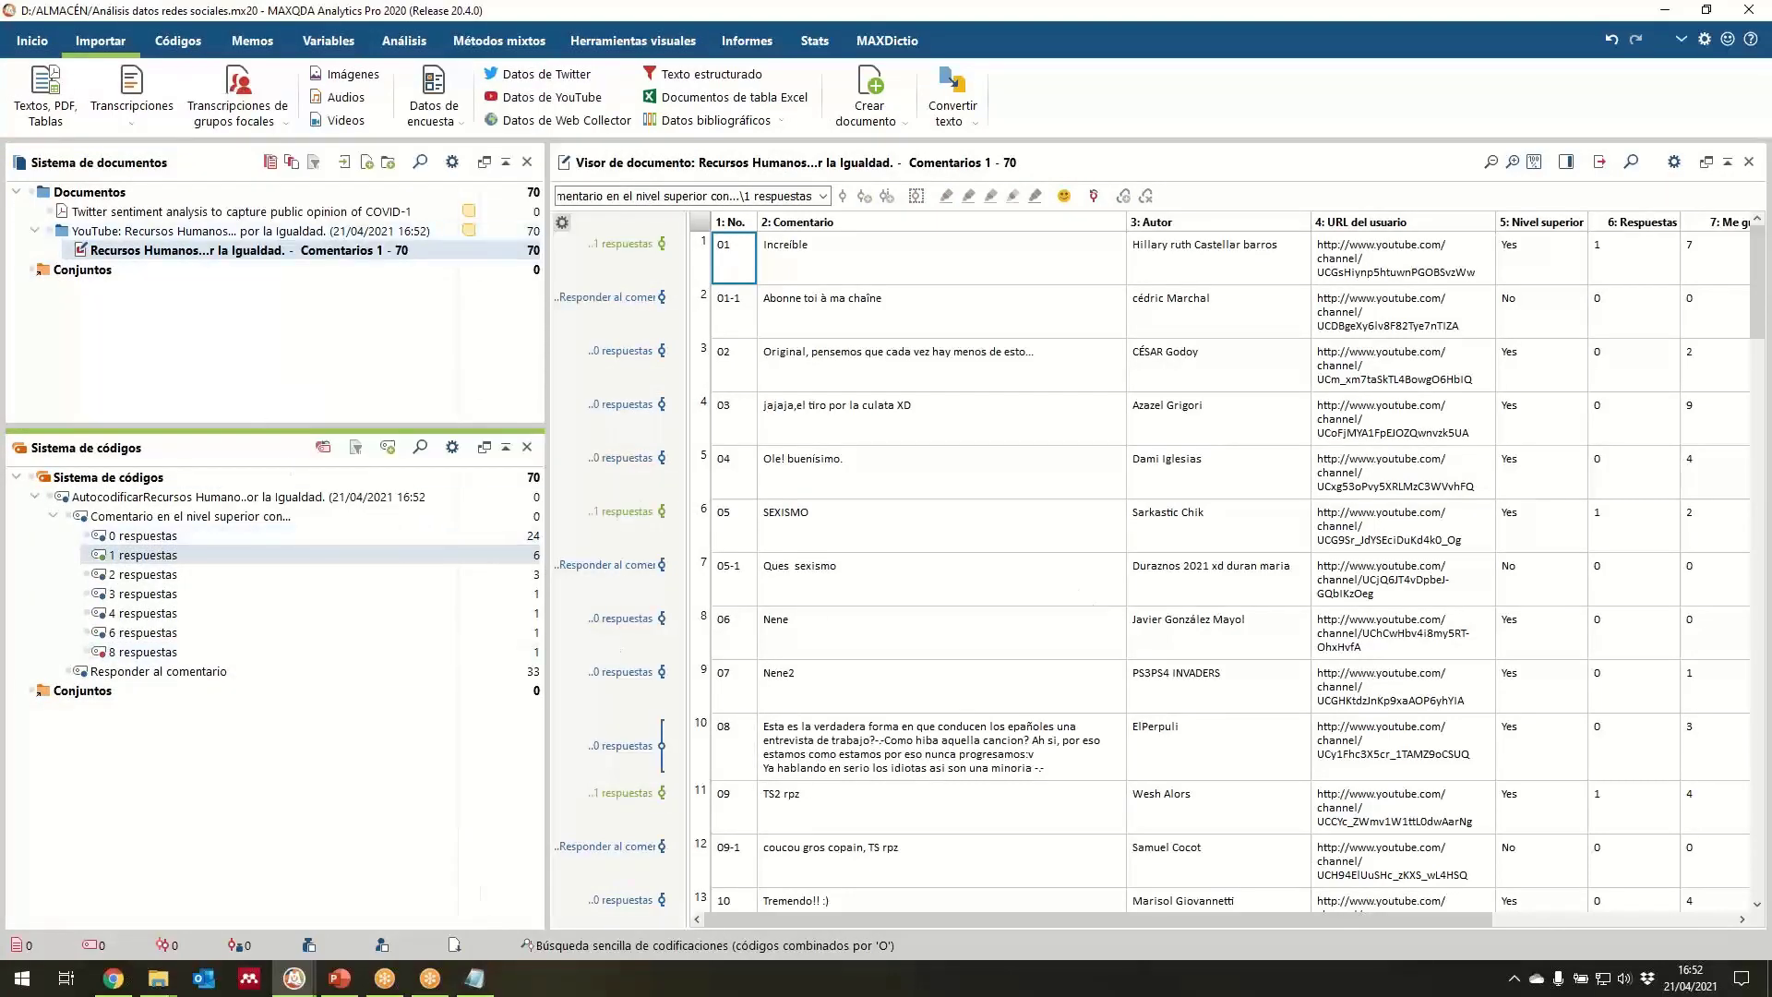
Examine the comment coded with "8 respuestas" and the replies to it in the comments table.
drag(1765, 307, 1765, 565)
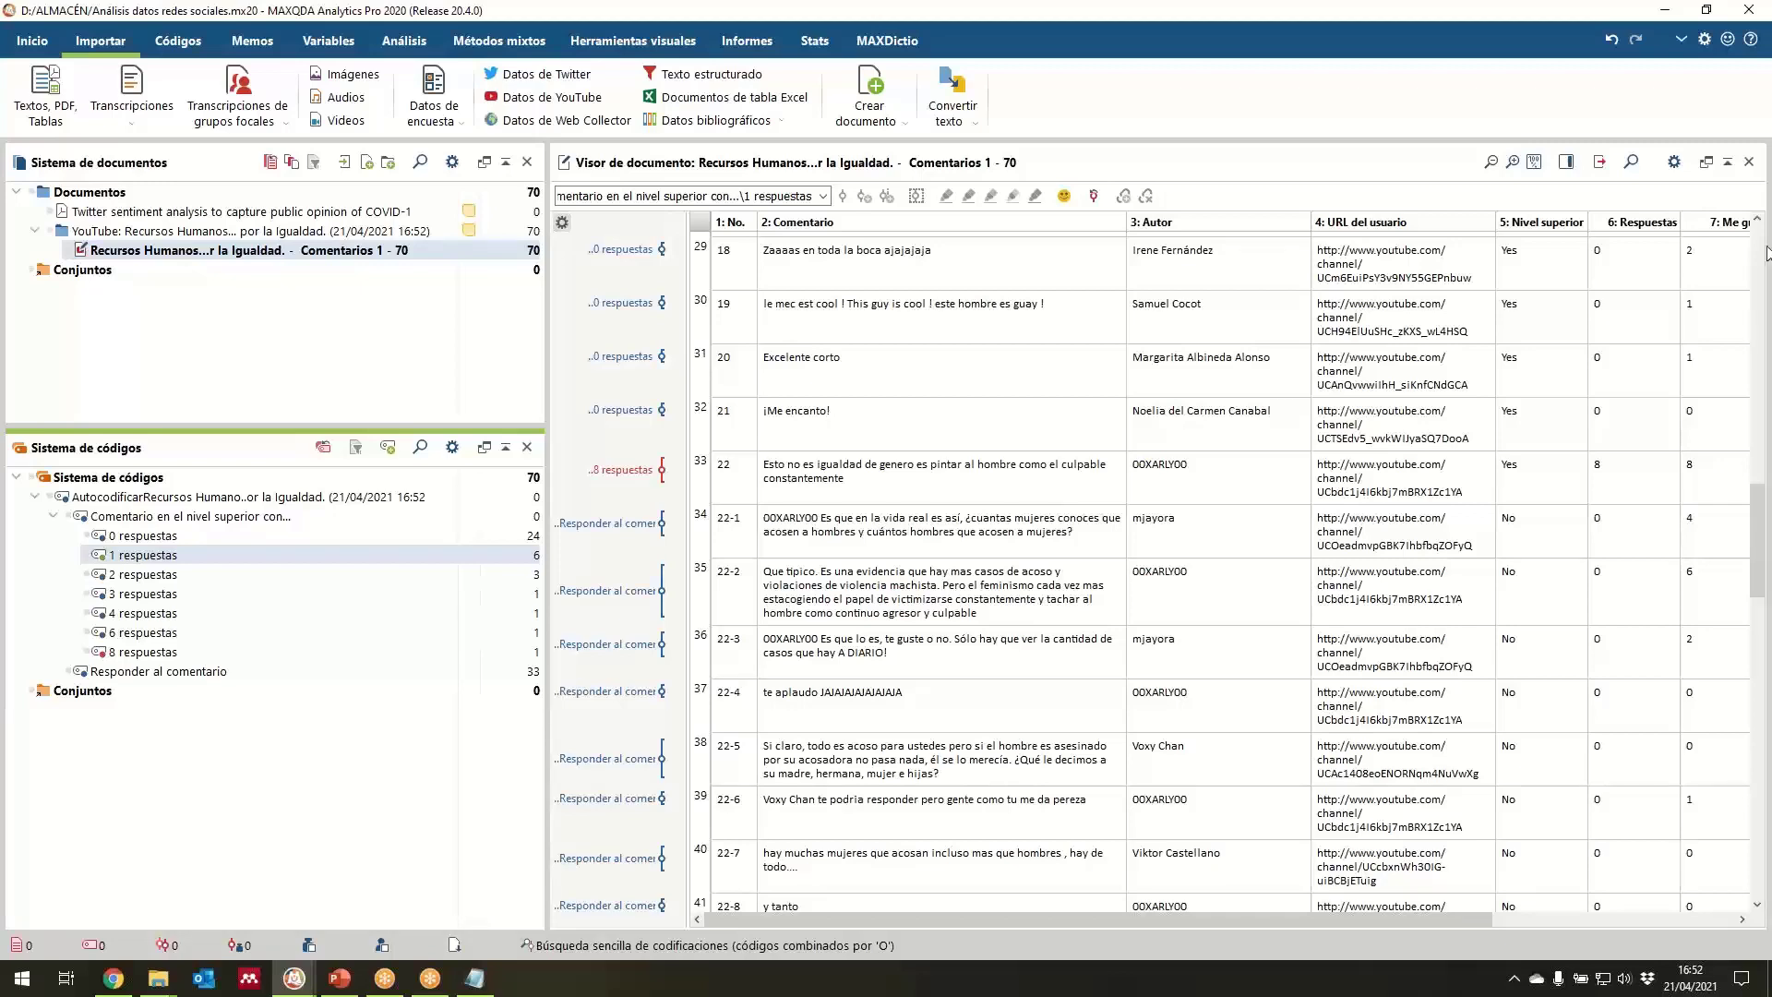
click(820, 588)
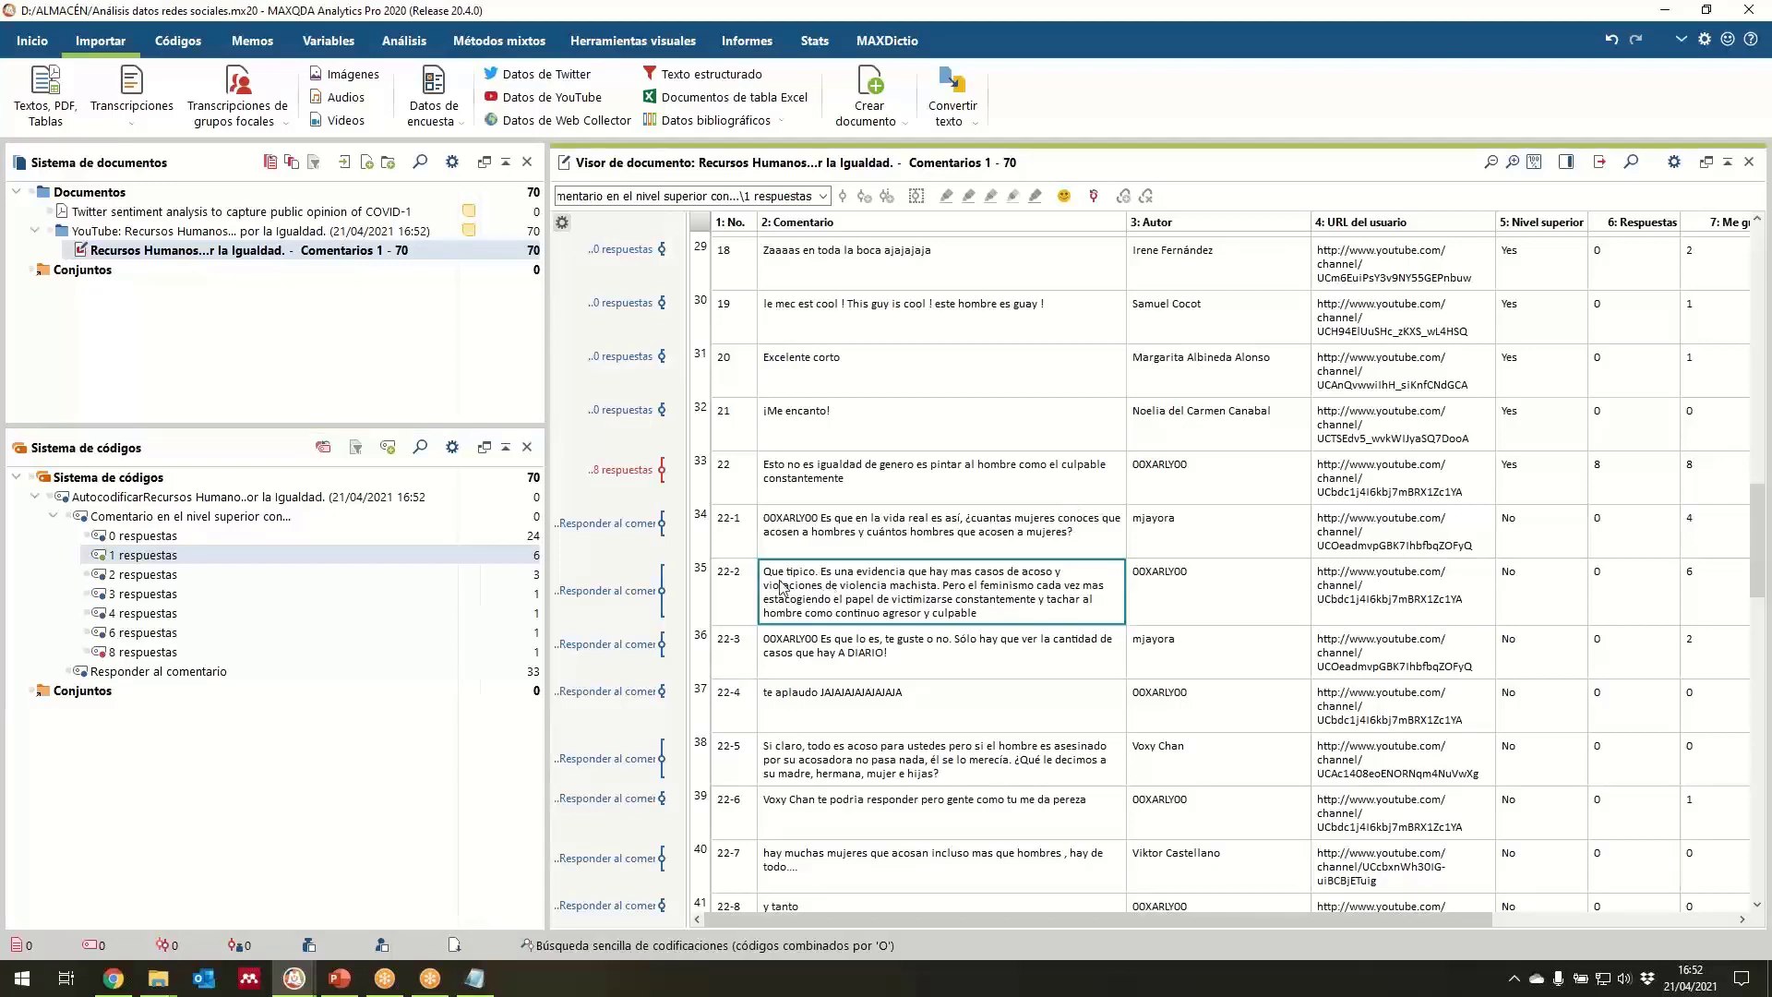
click(780, 586)
drag(767, 572, 1040, 599)
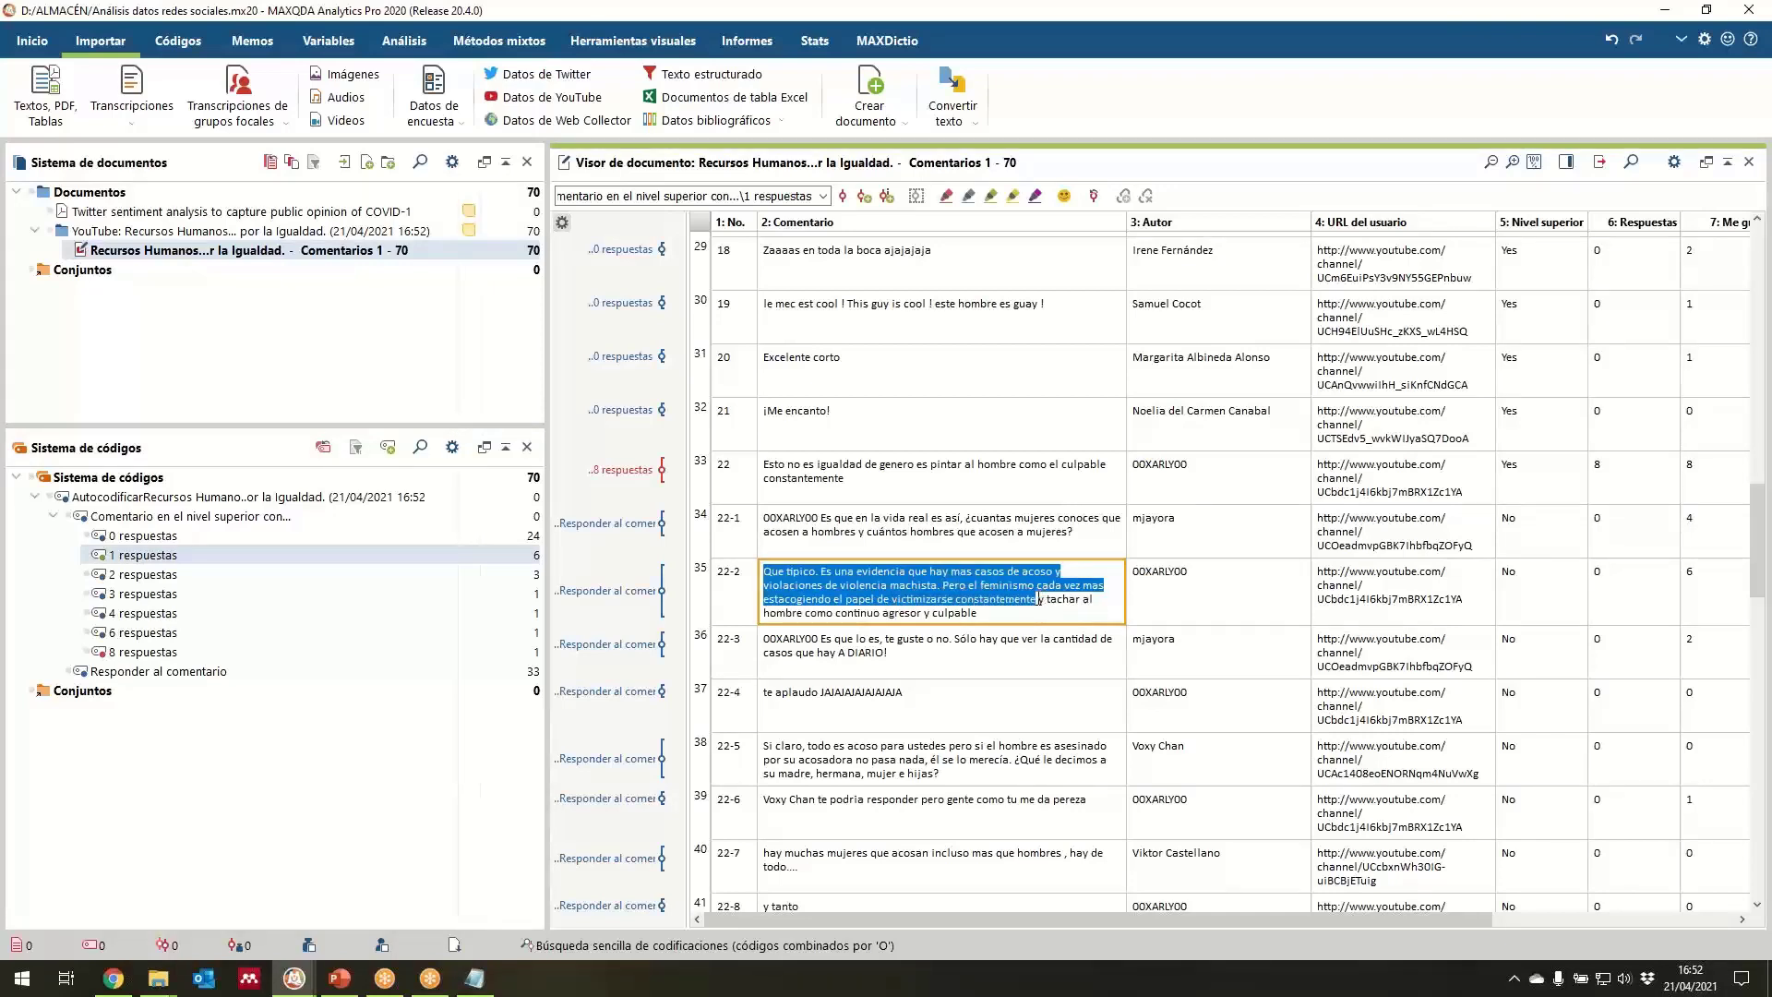
click(863, 666)
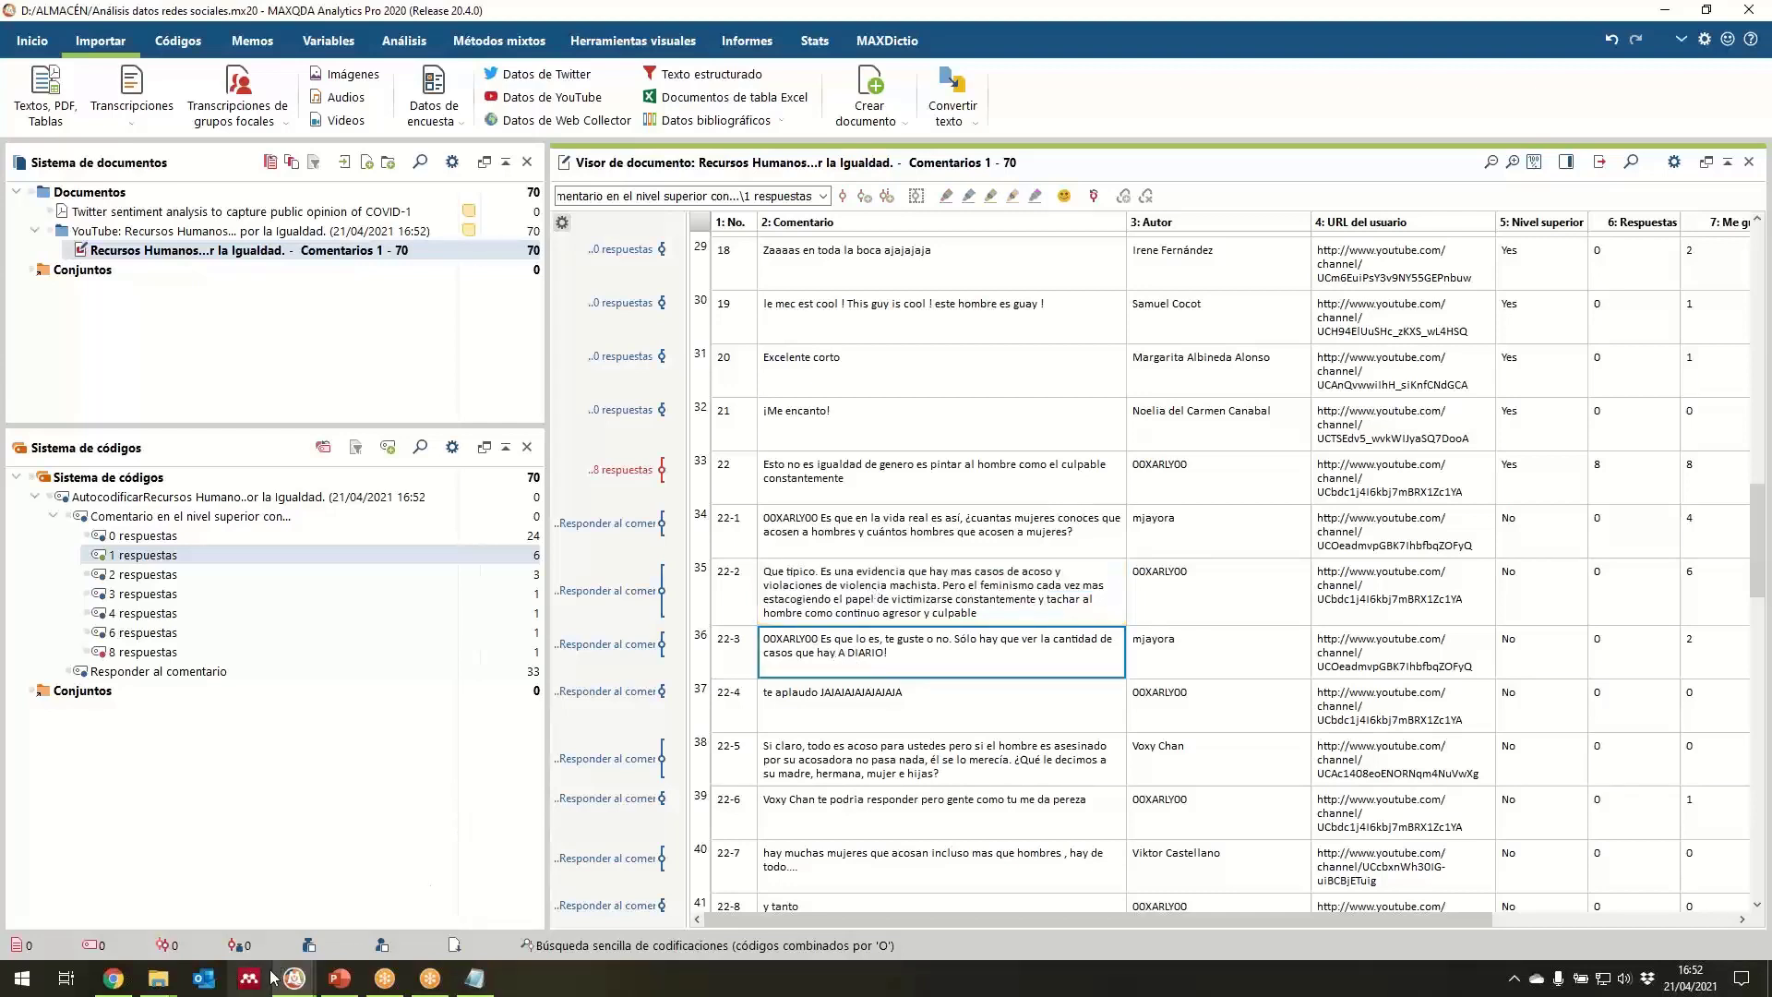
Download the prepared Recursos Humanos video from Video Cyborg in Chrome and return to the MAXQDA Análisis datos redes sociales project.
click(112, 978)
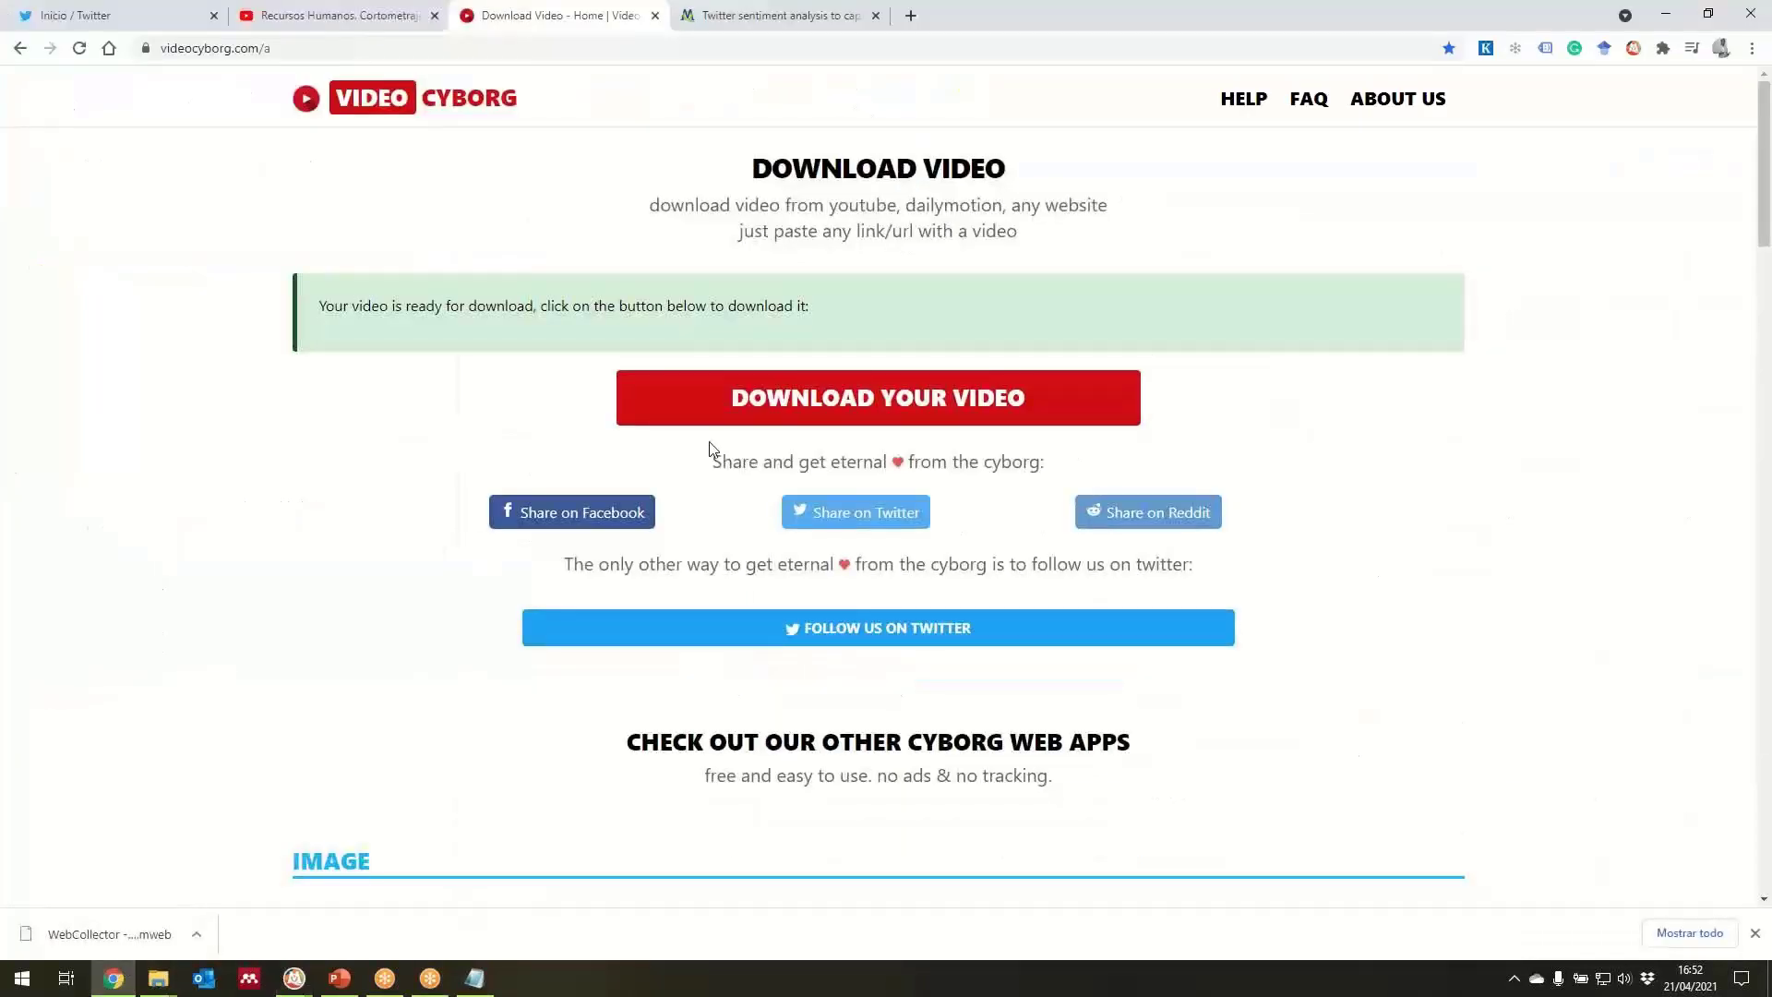
click(799, 425)
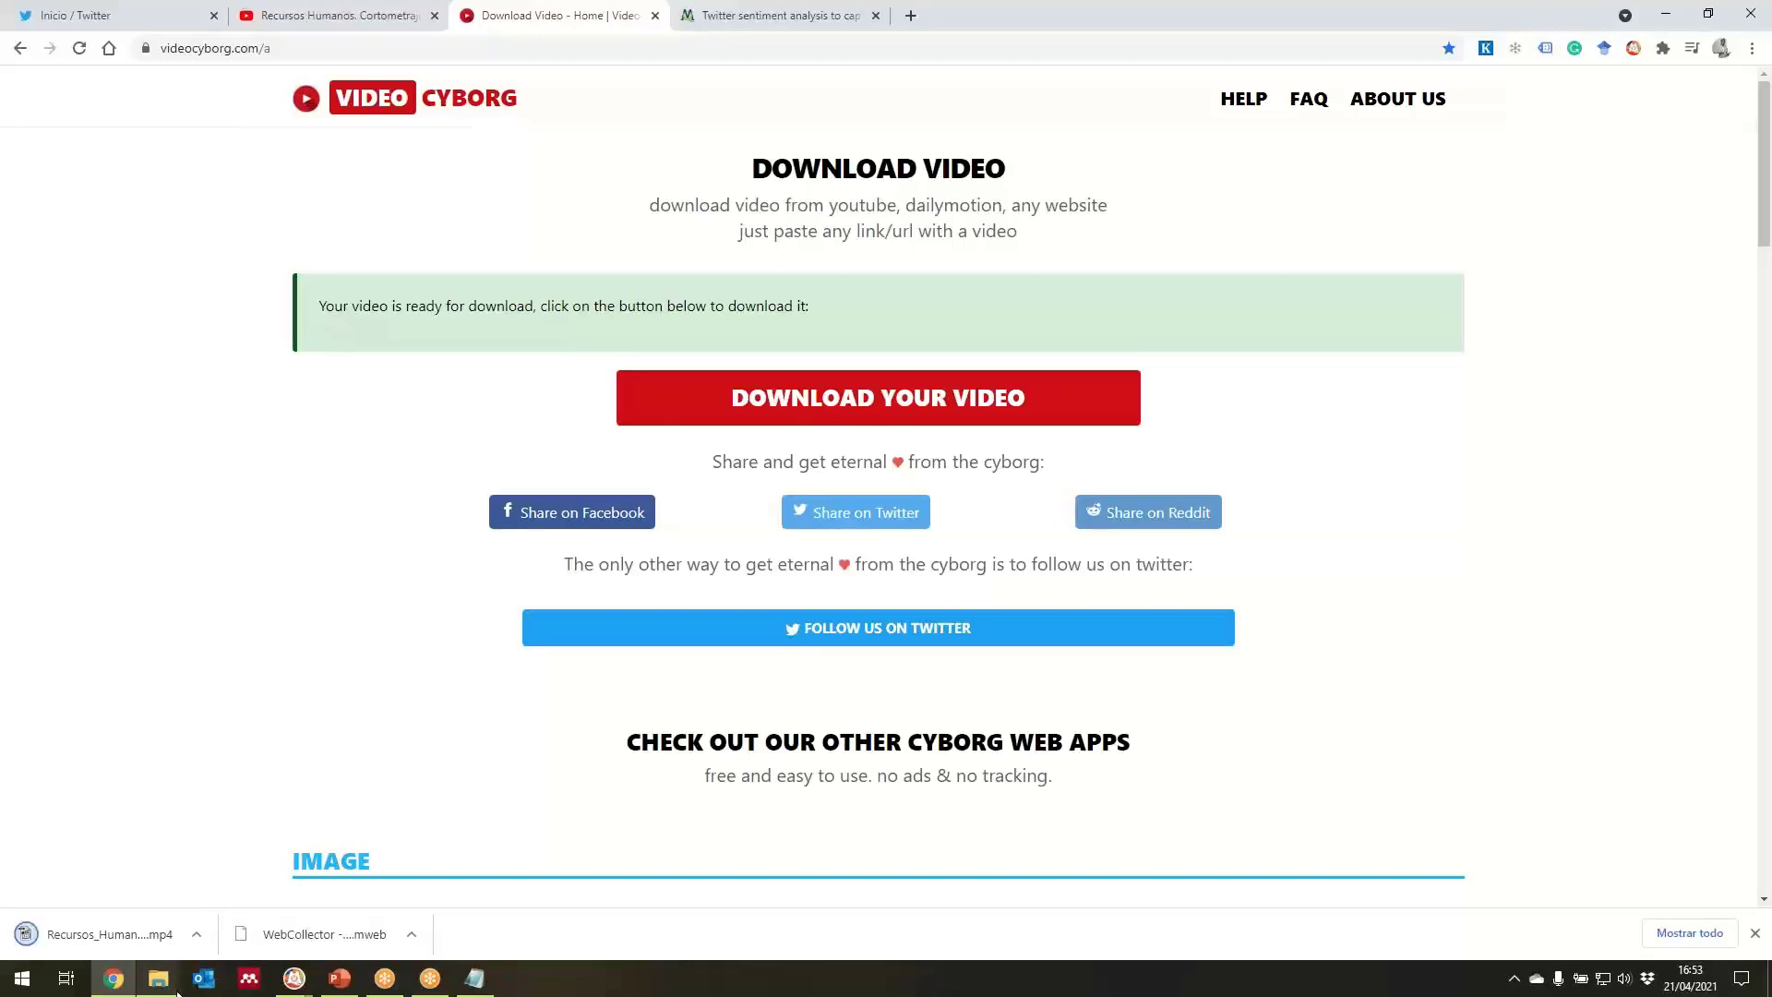
mouse_move(292, 992)
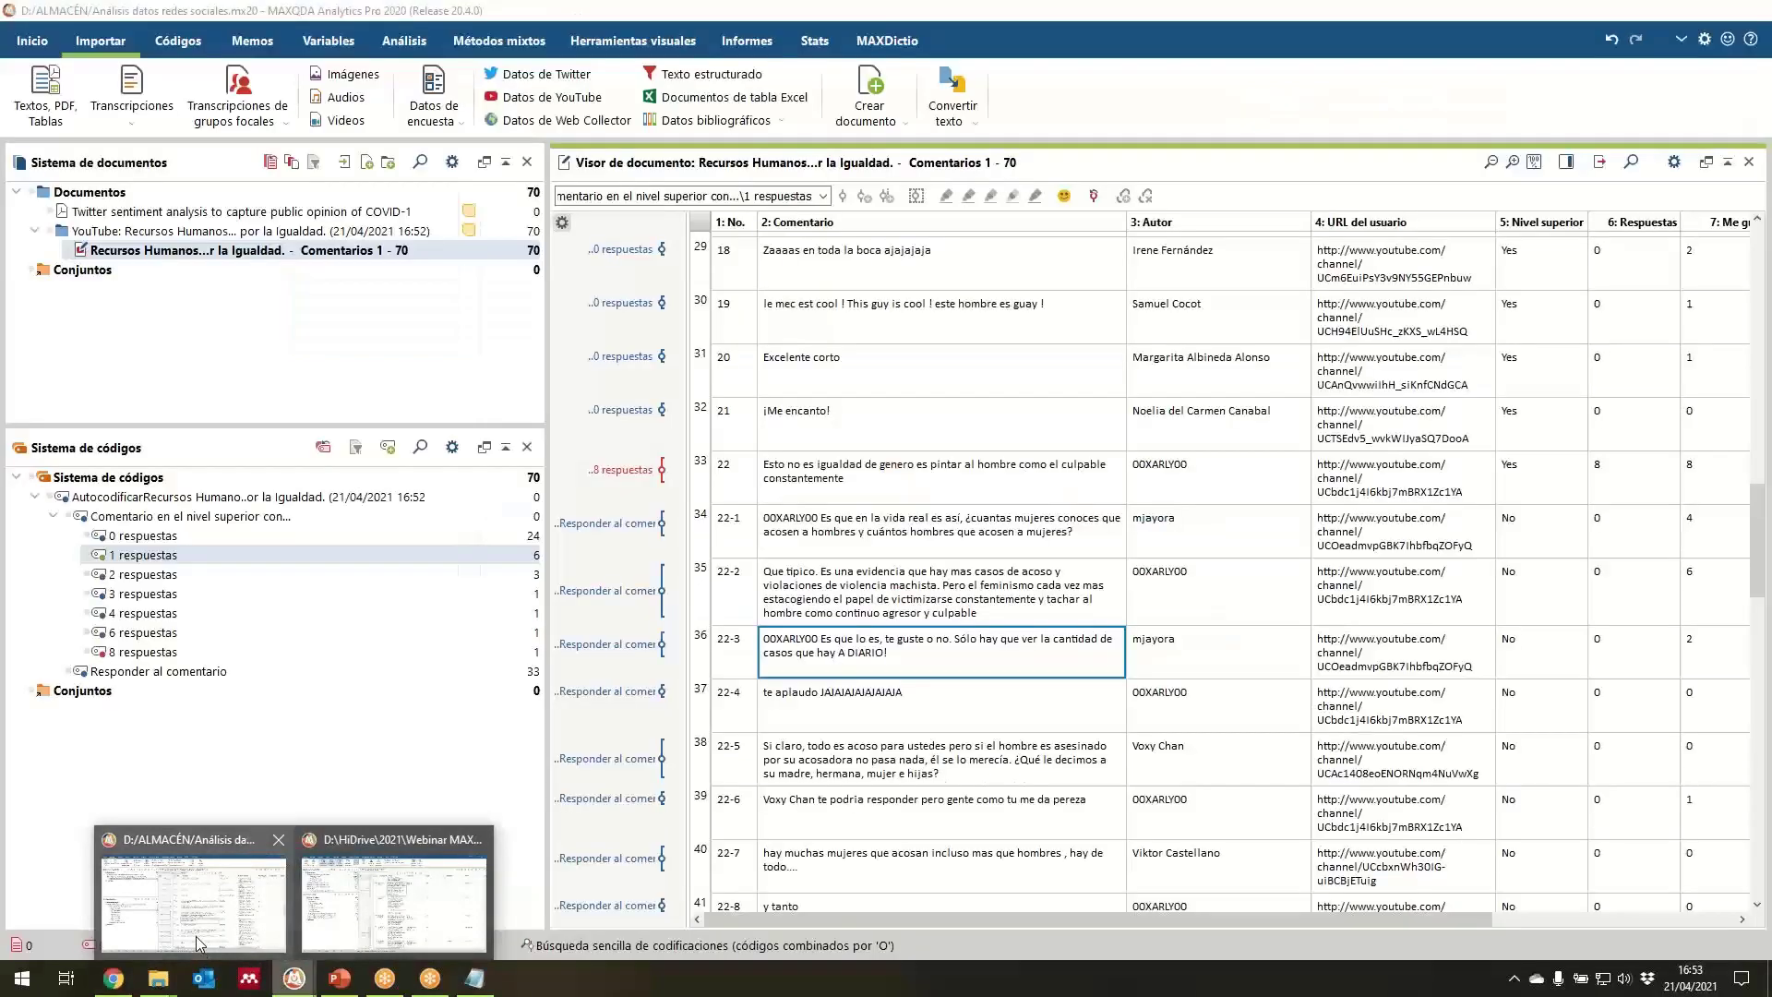
click(196, 923)
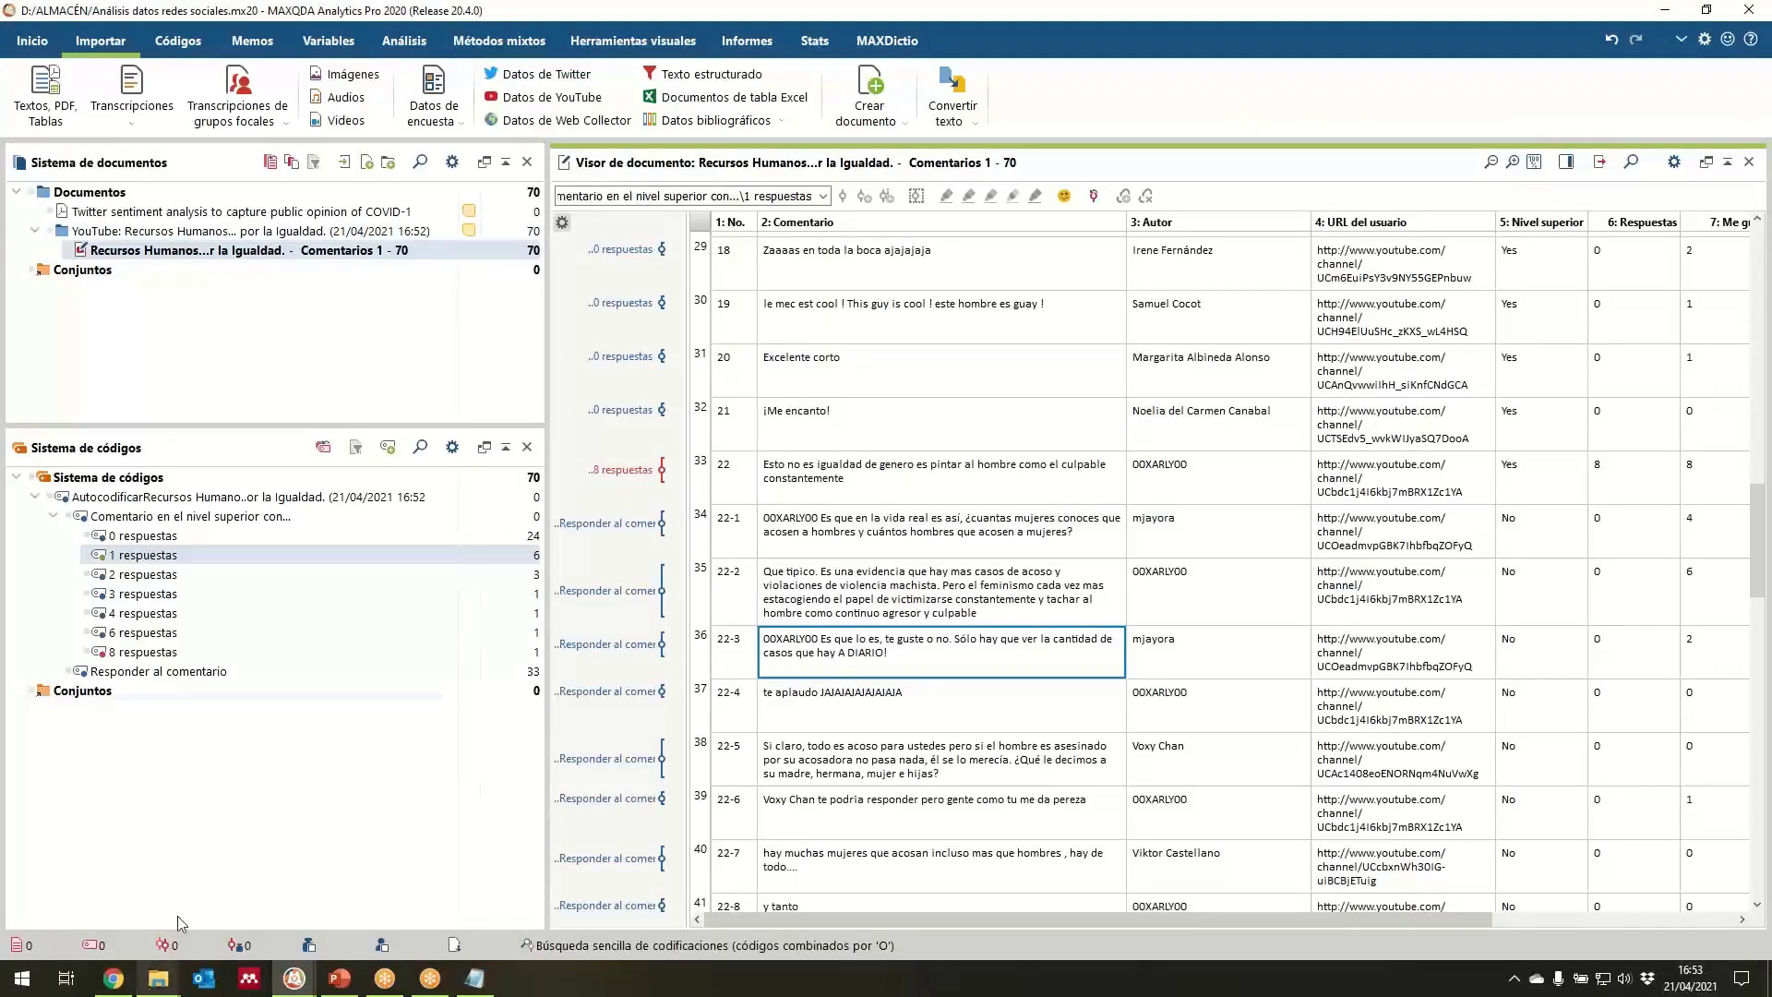
Import the Recursos_Humanos._Cortometrajes_por_la_Igualdad video without an existing transcript, overwriting the external file, and preview it at about 1:06.
click(347, 121)
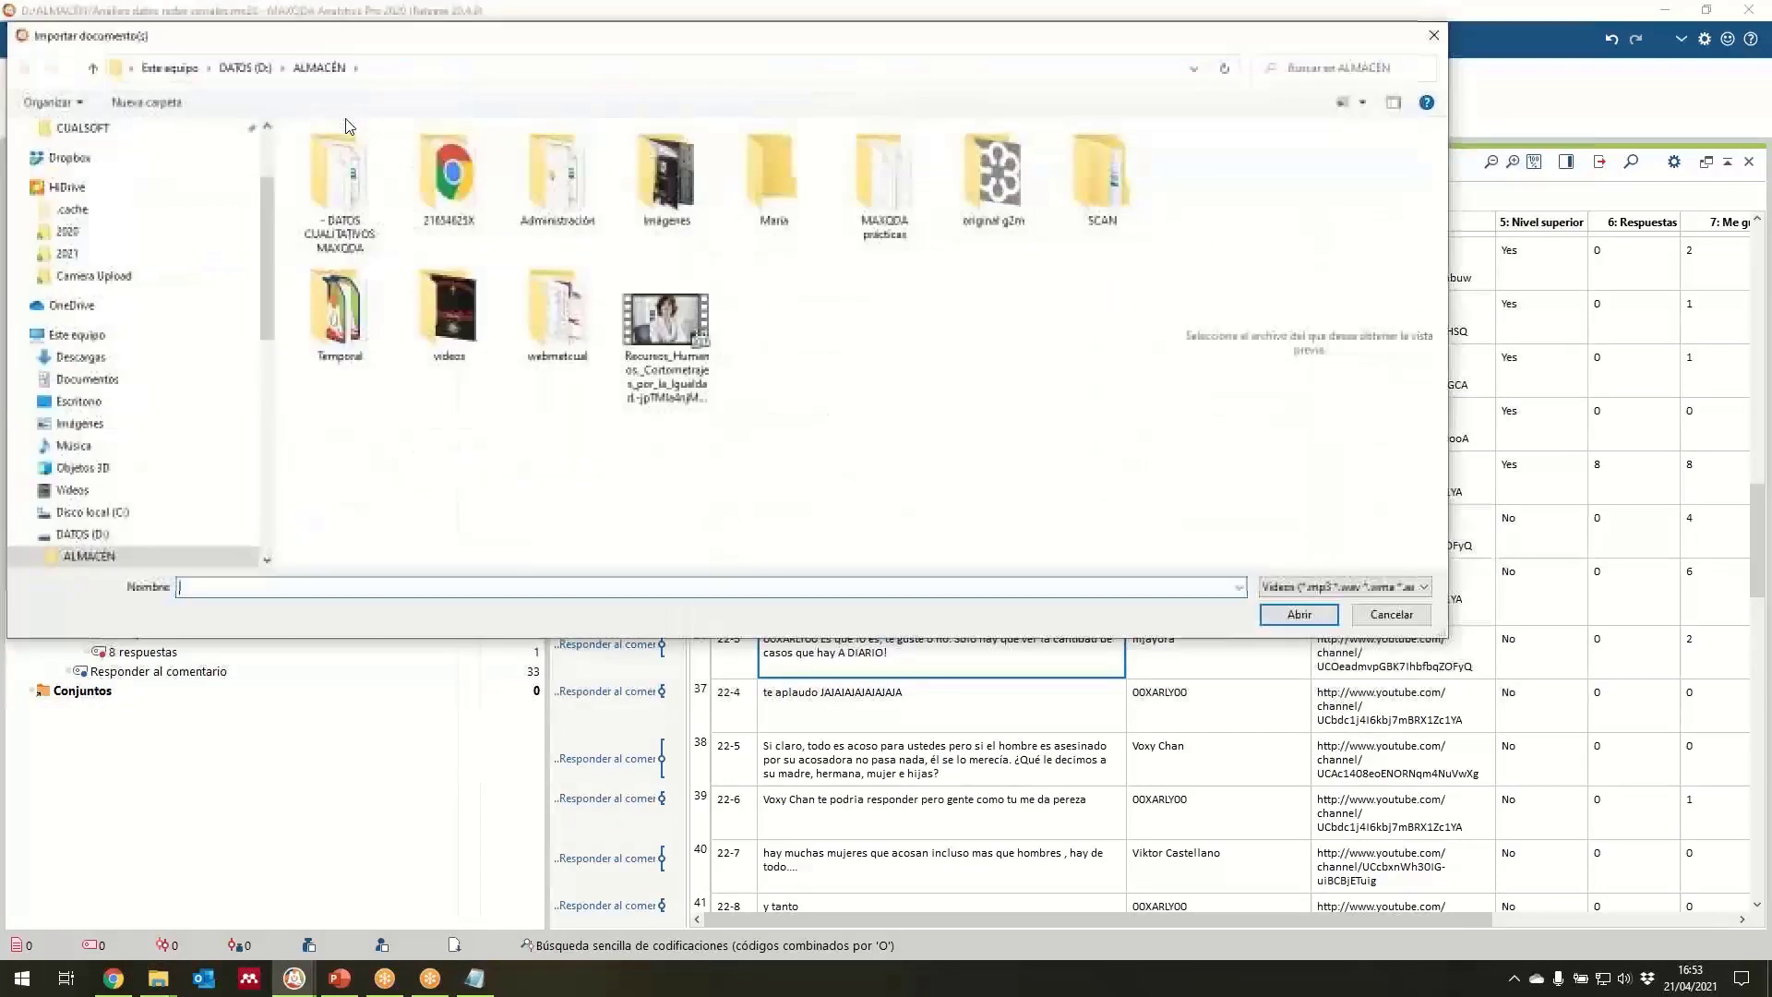
double_click(567, 347)
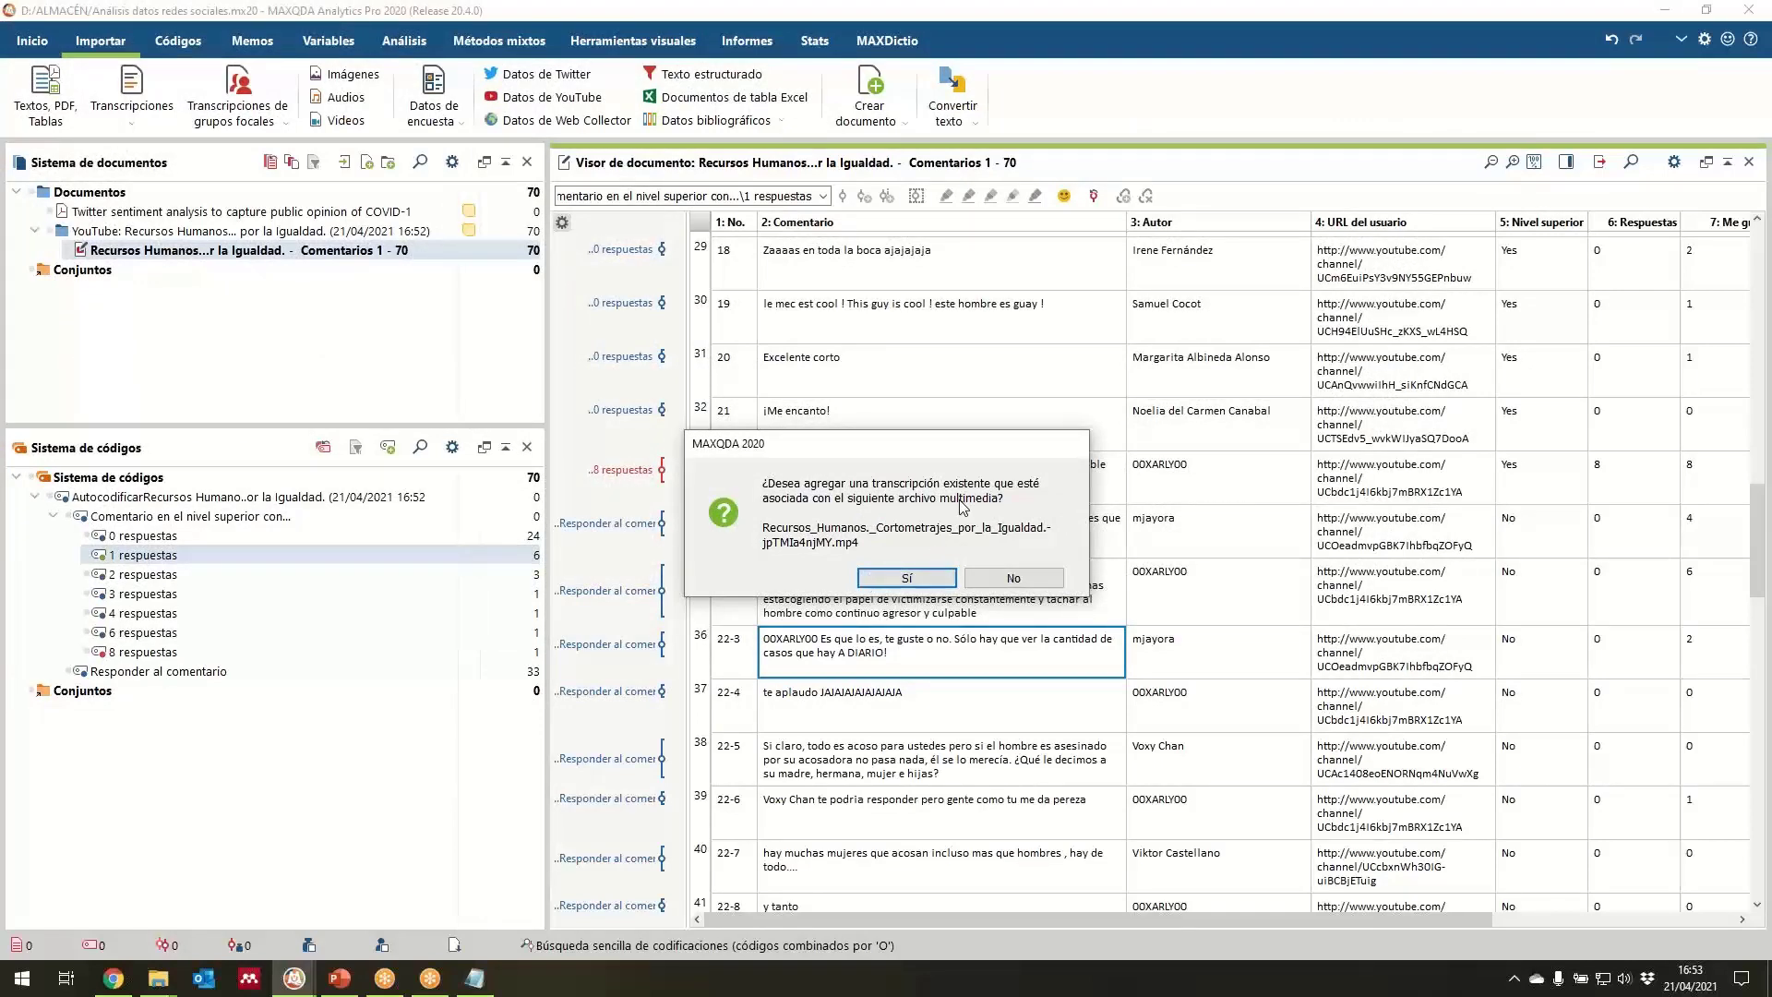
click(1017, 579)
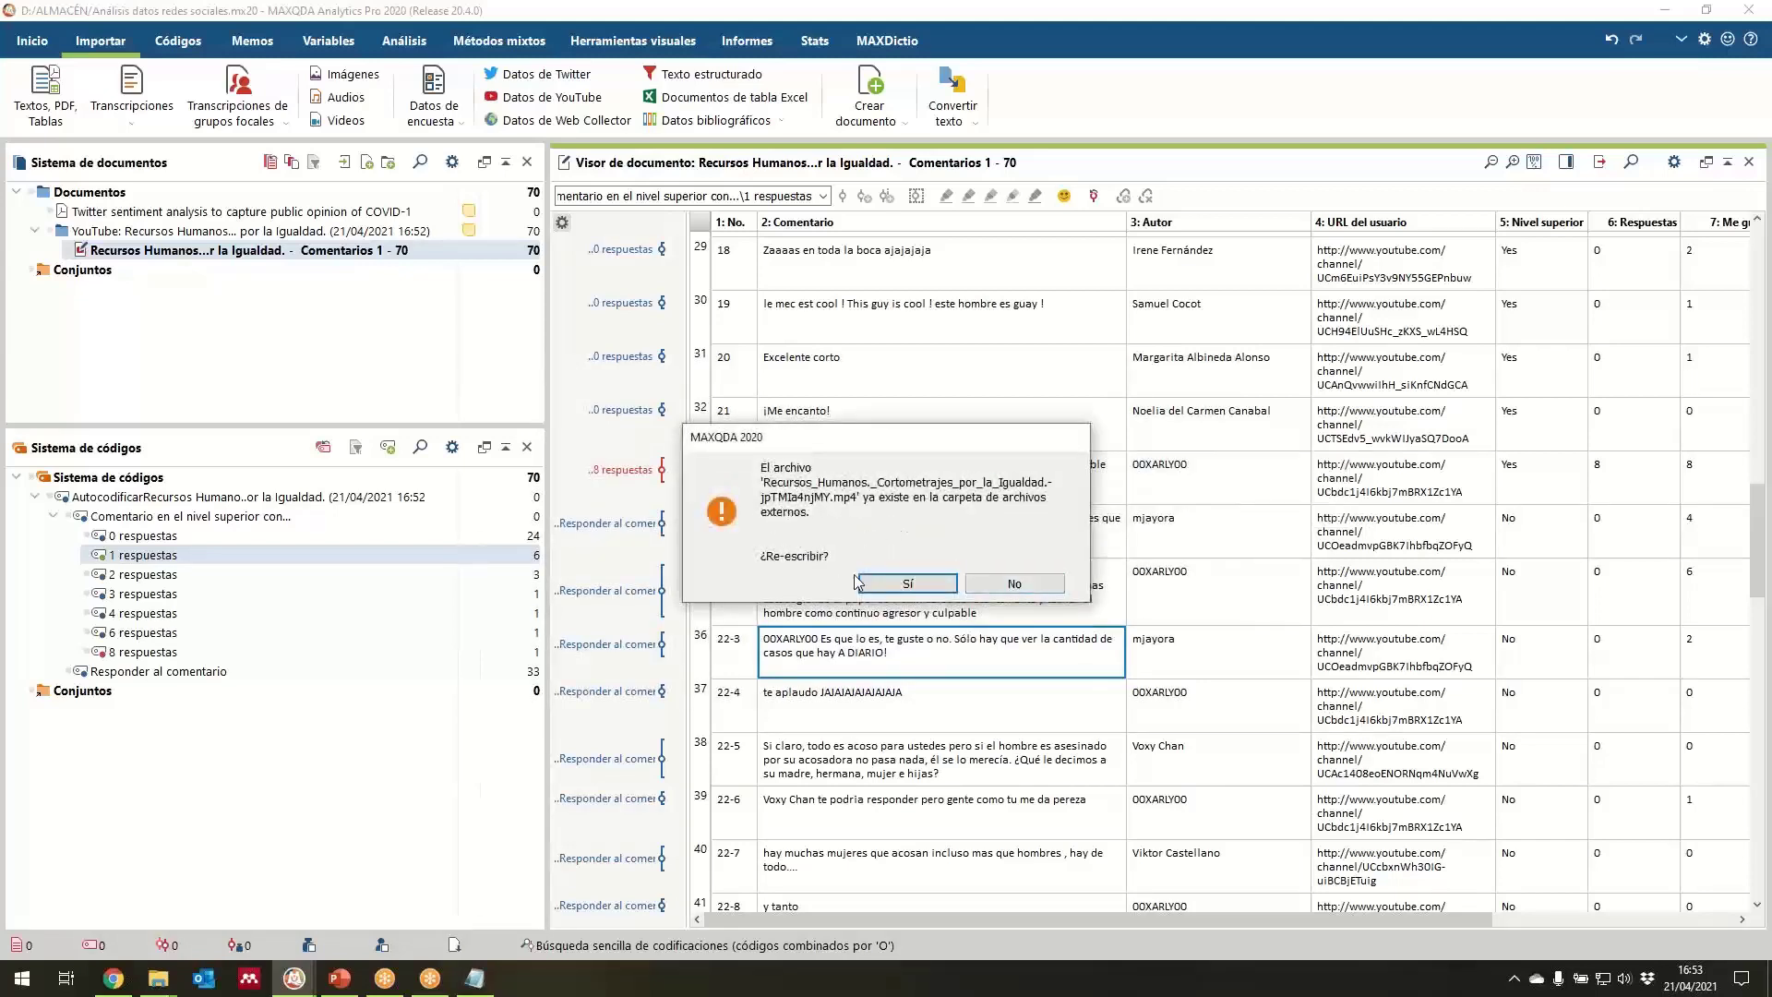
click(909, 583)
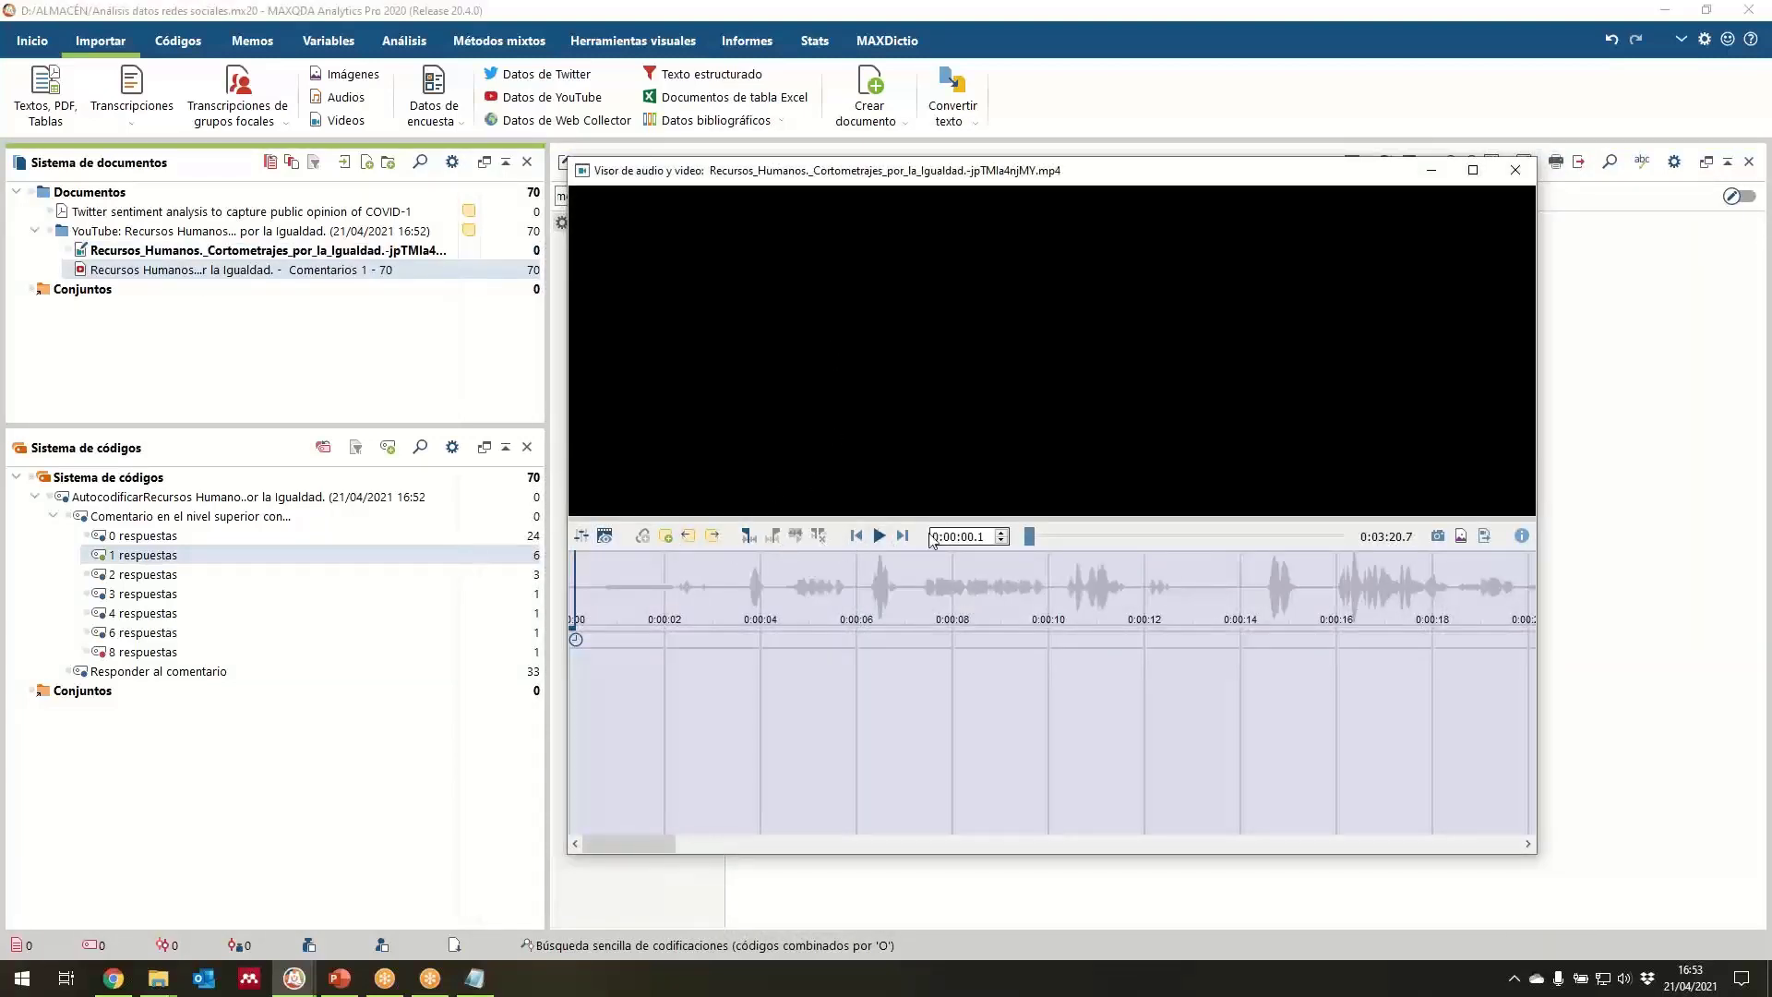
drag(1028, 535, 1131, 534)
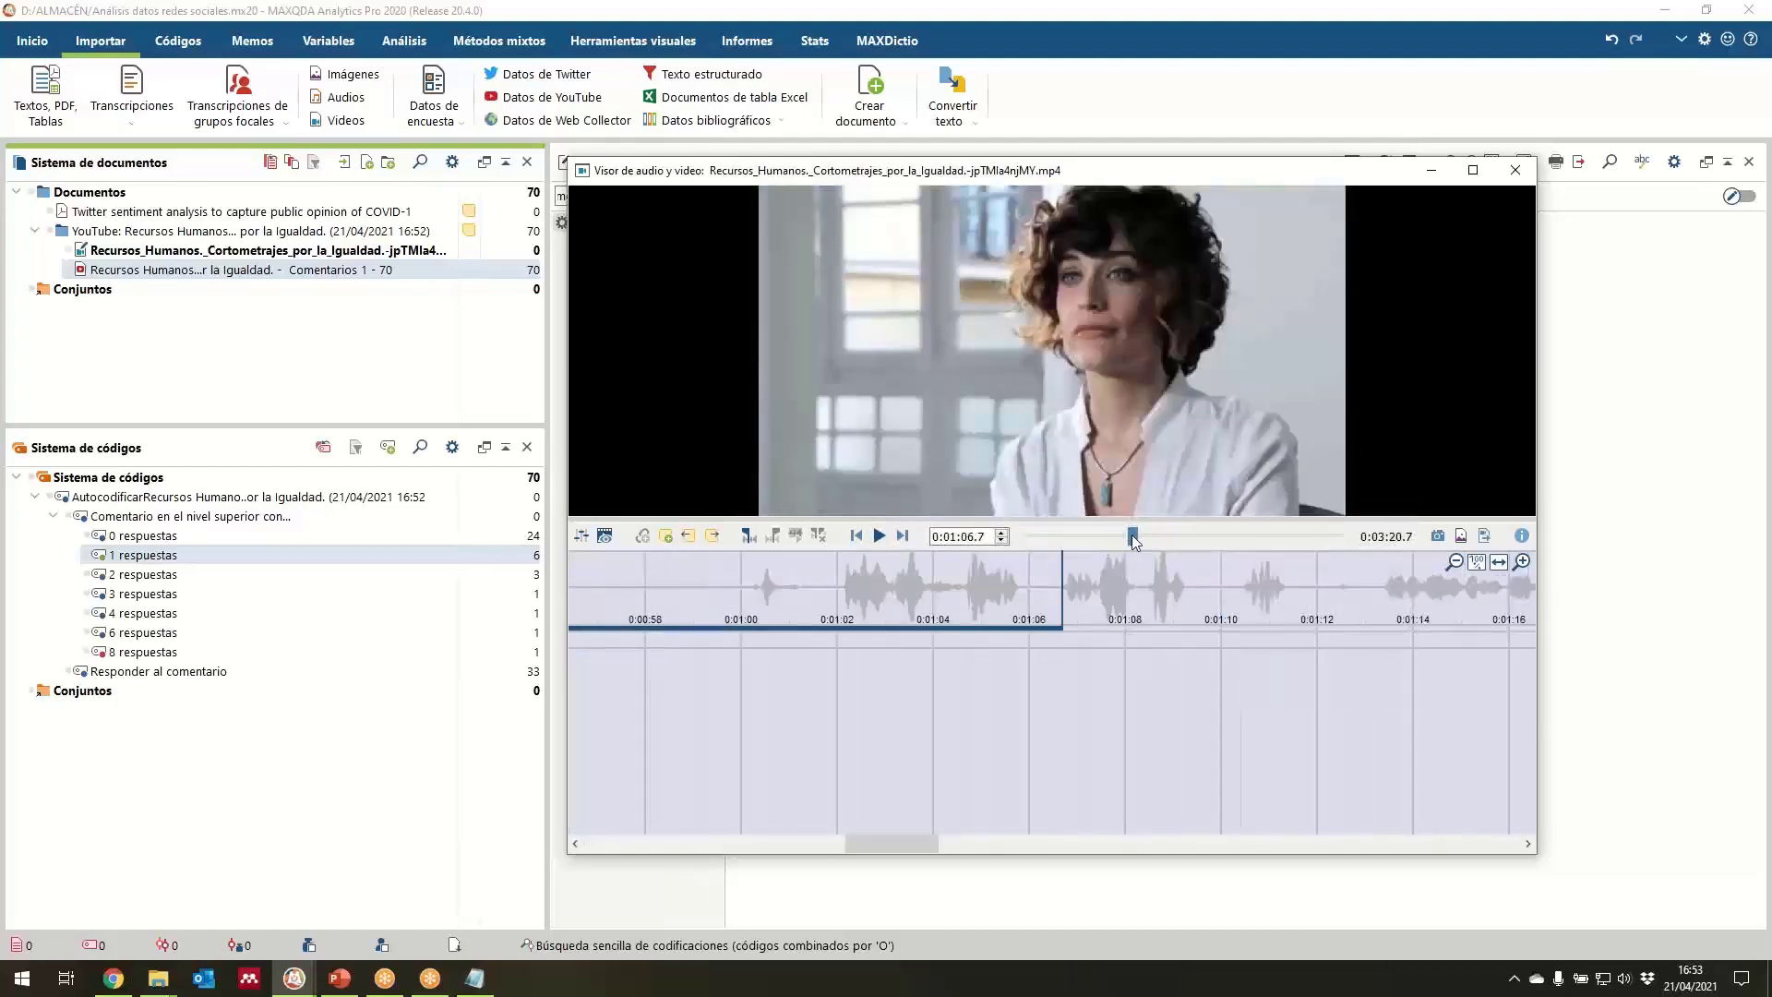
click(1516, 171)
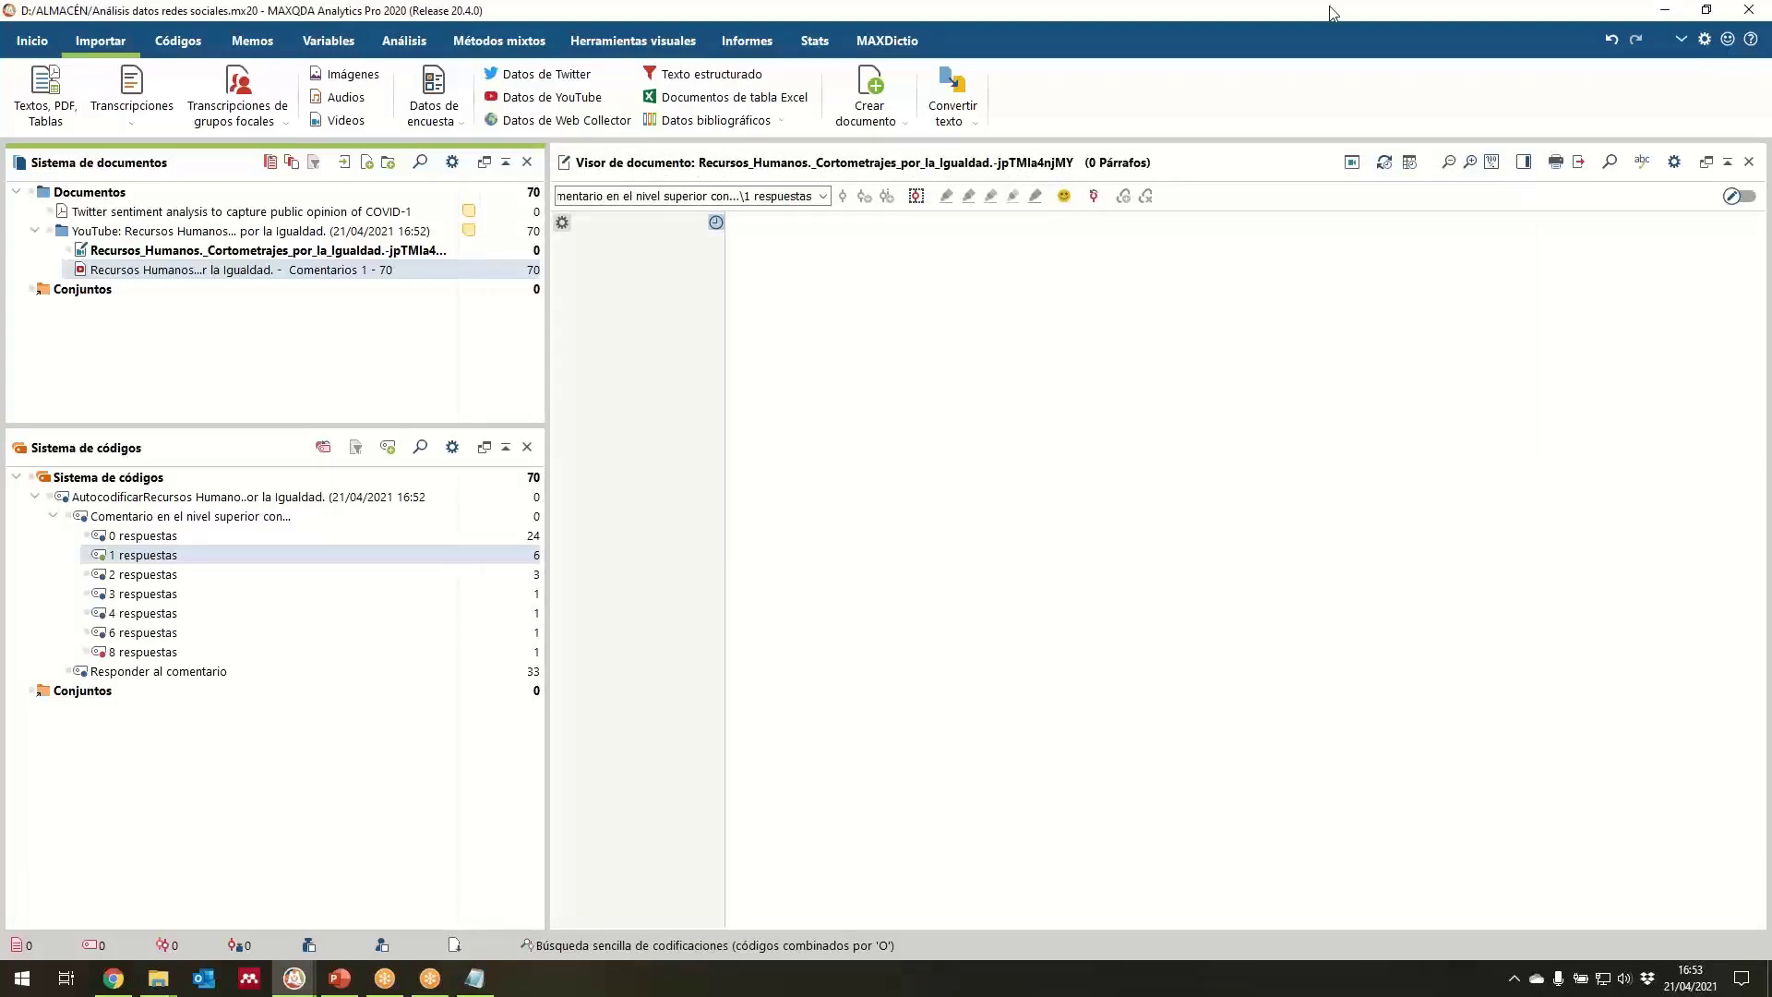
Reopen the Recursos Humanos comments table and review its comments and their reply codes.
click(312, 252)
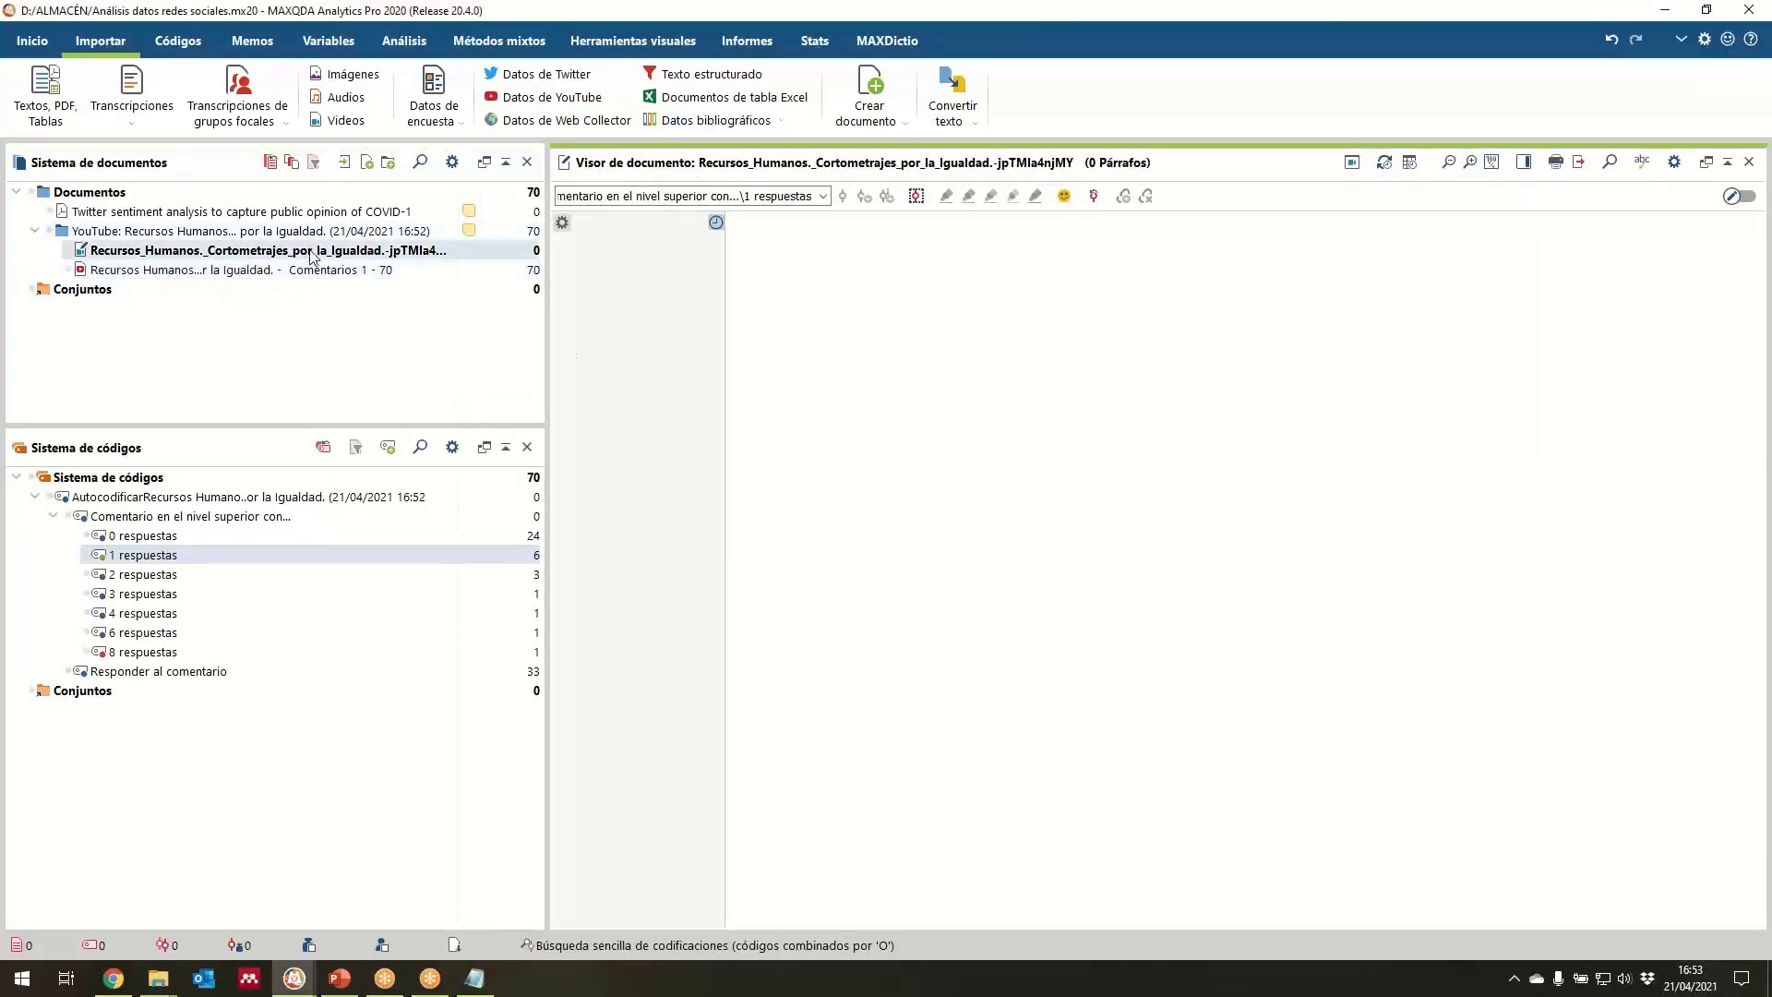
click(184, 271)
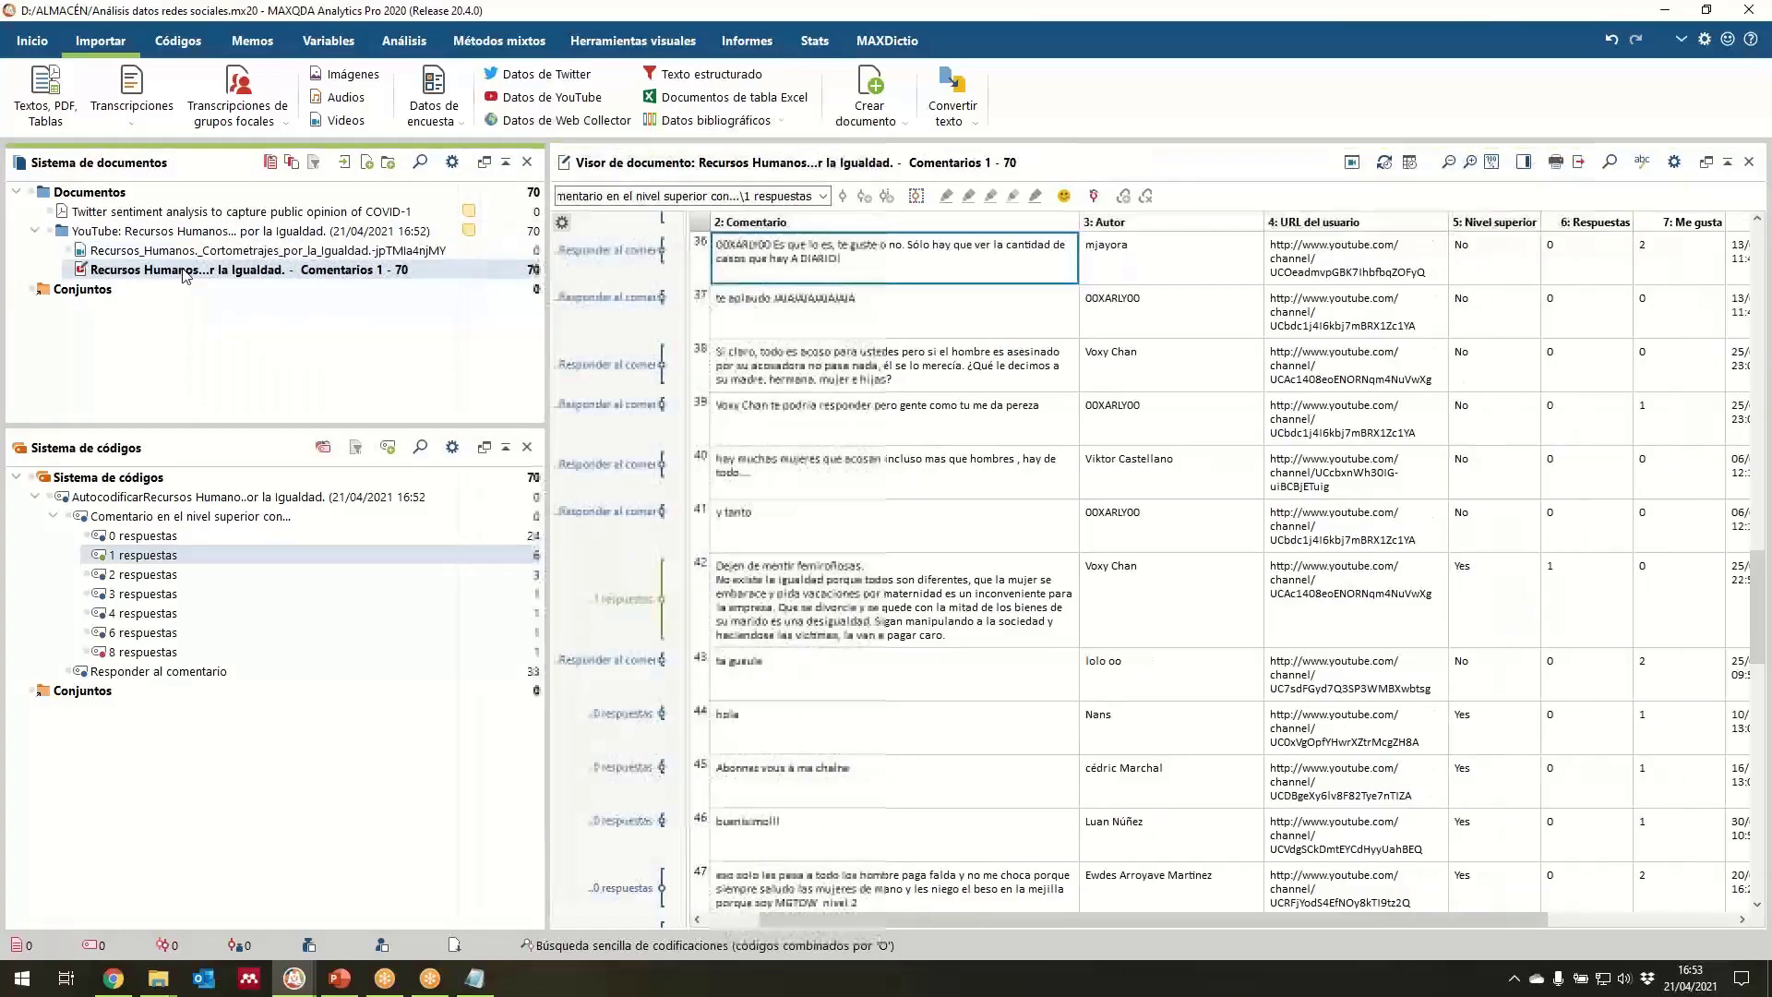
scroll(997, 669, down, 5)
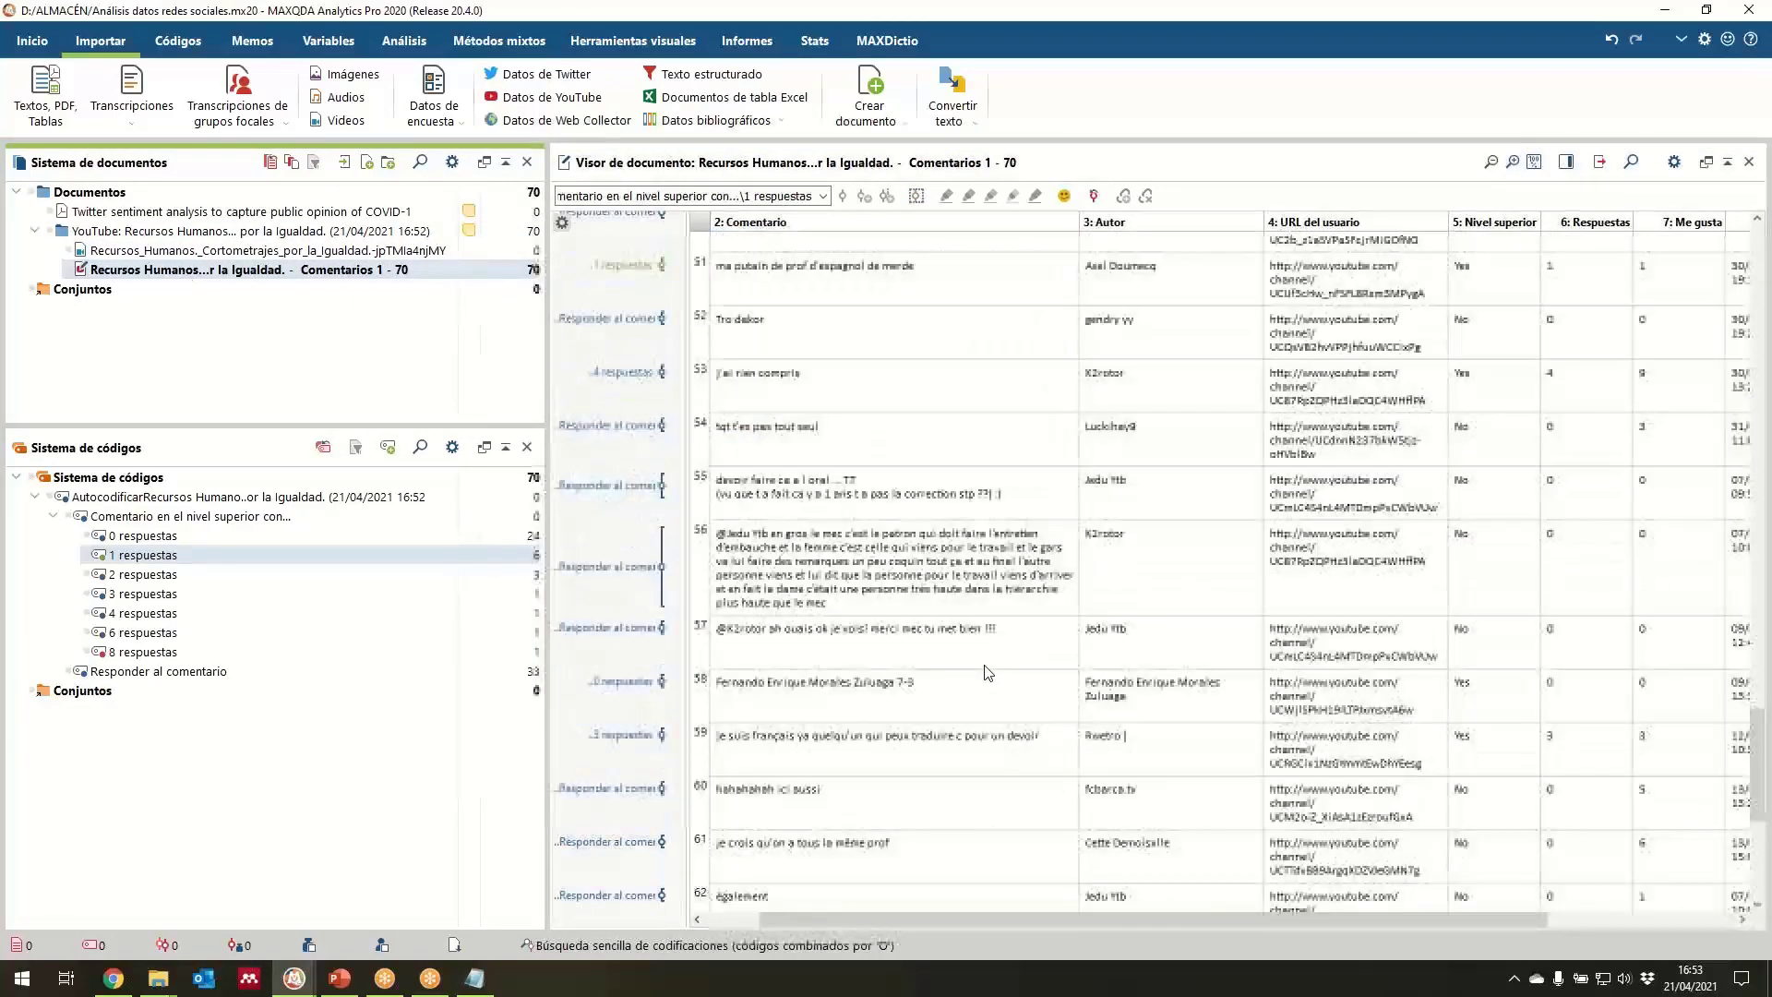
scroll(987, 672, down, 3)
scroll(986, 674, up, 3)
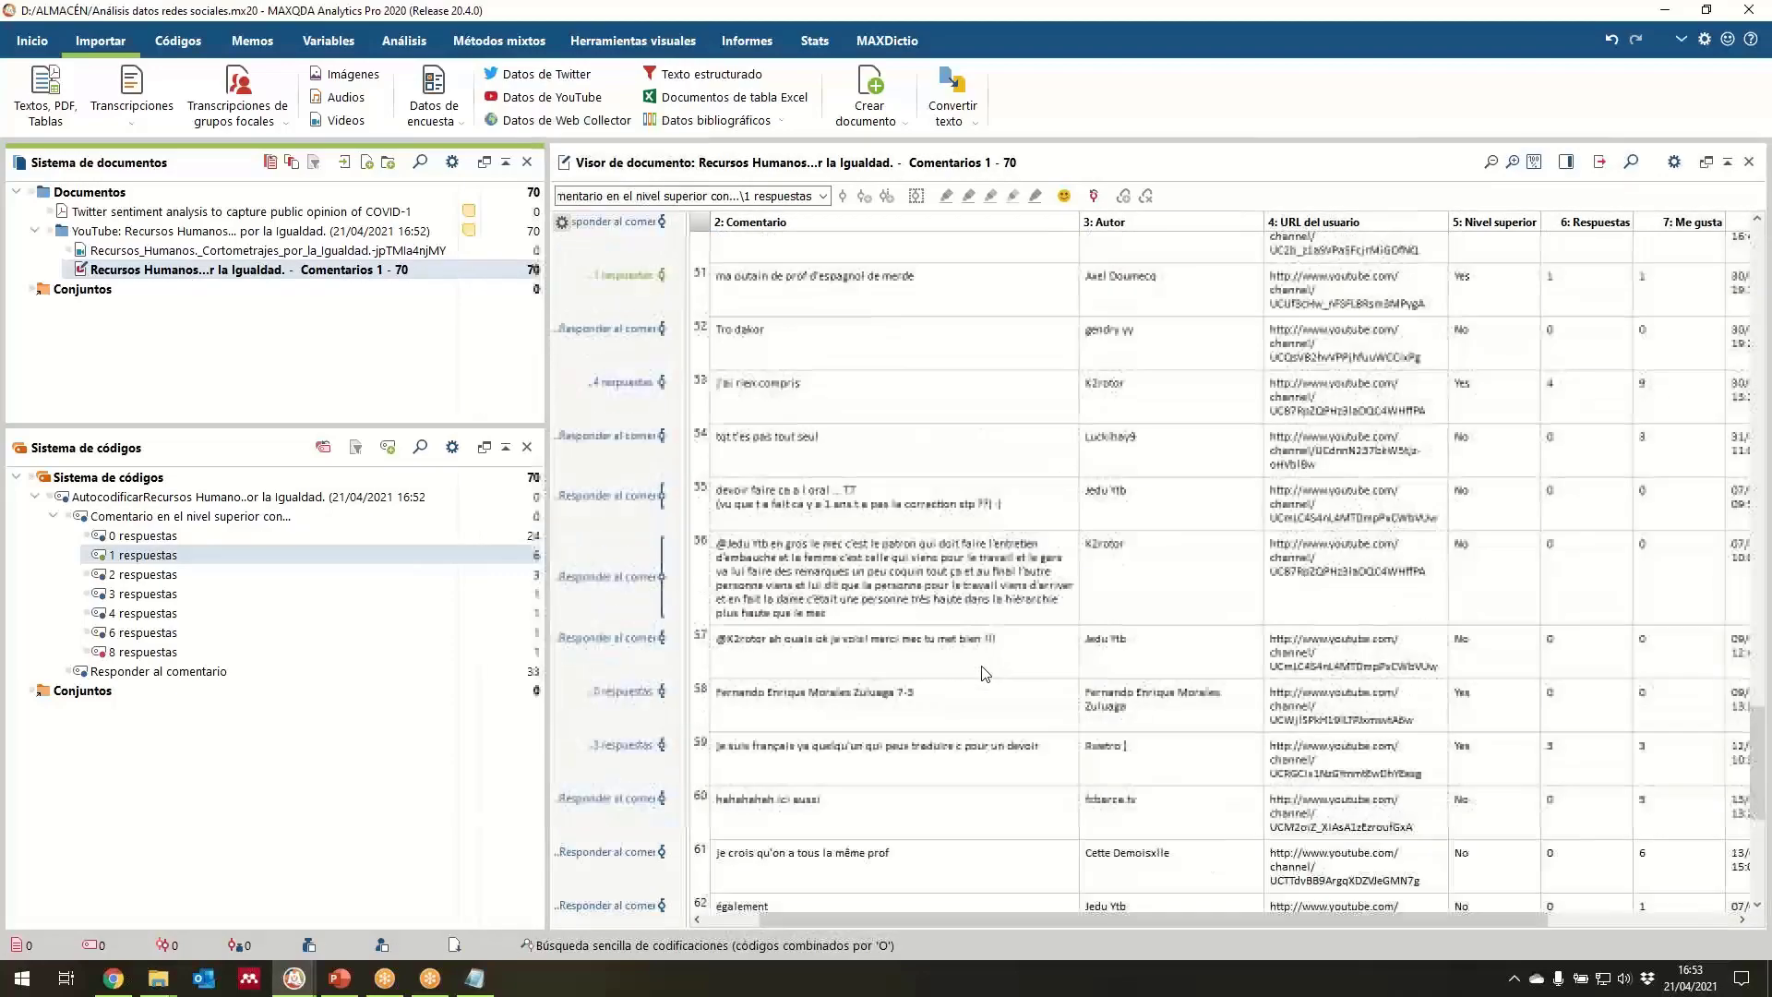
scroll(986, 673, up, 10)
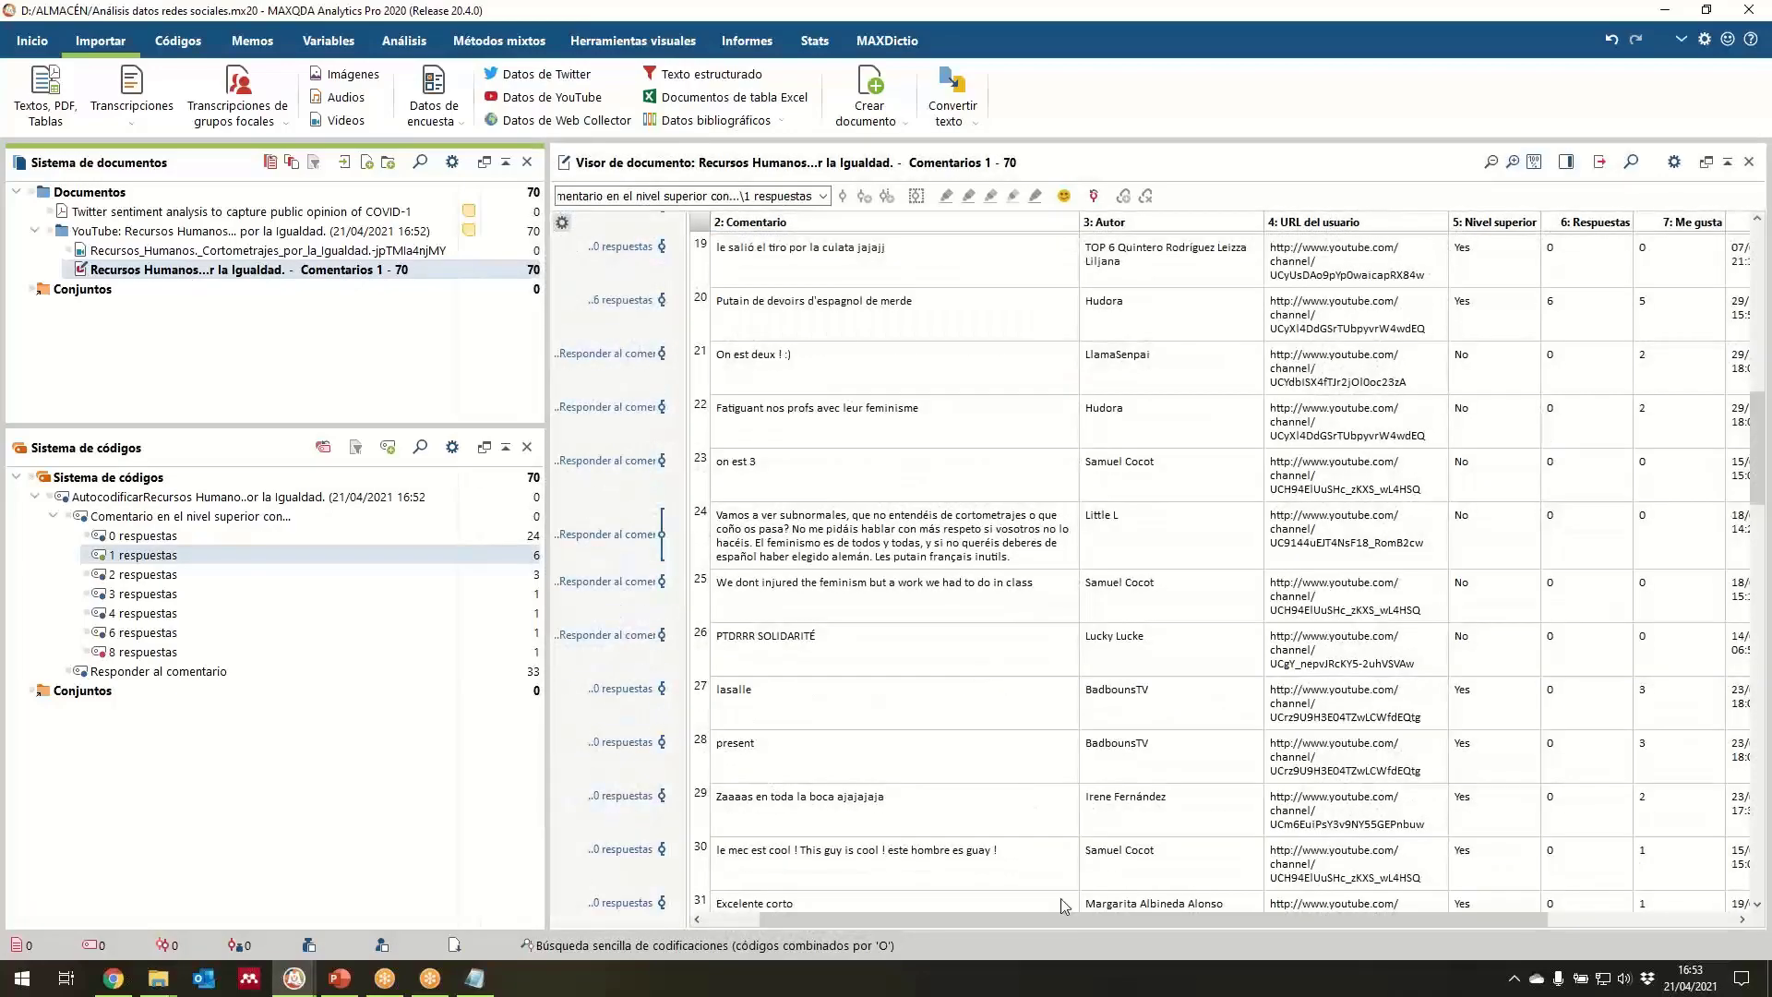
drag(1053, 923, 846, 951)
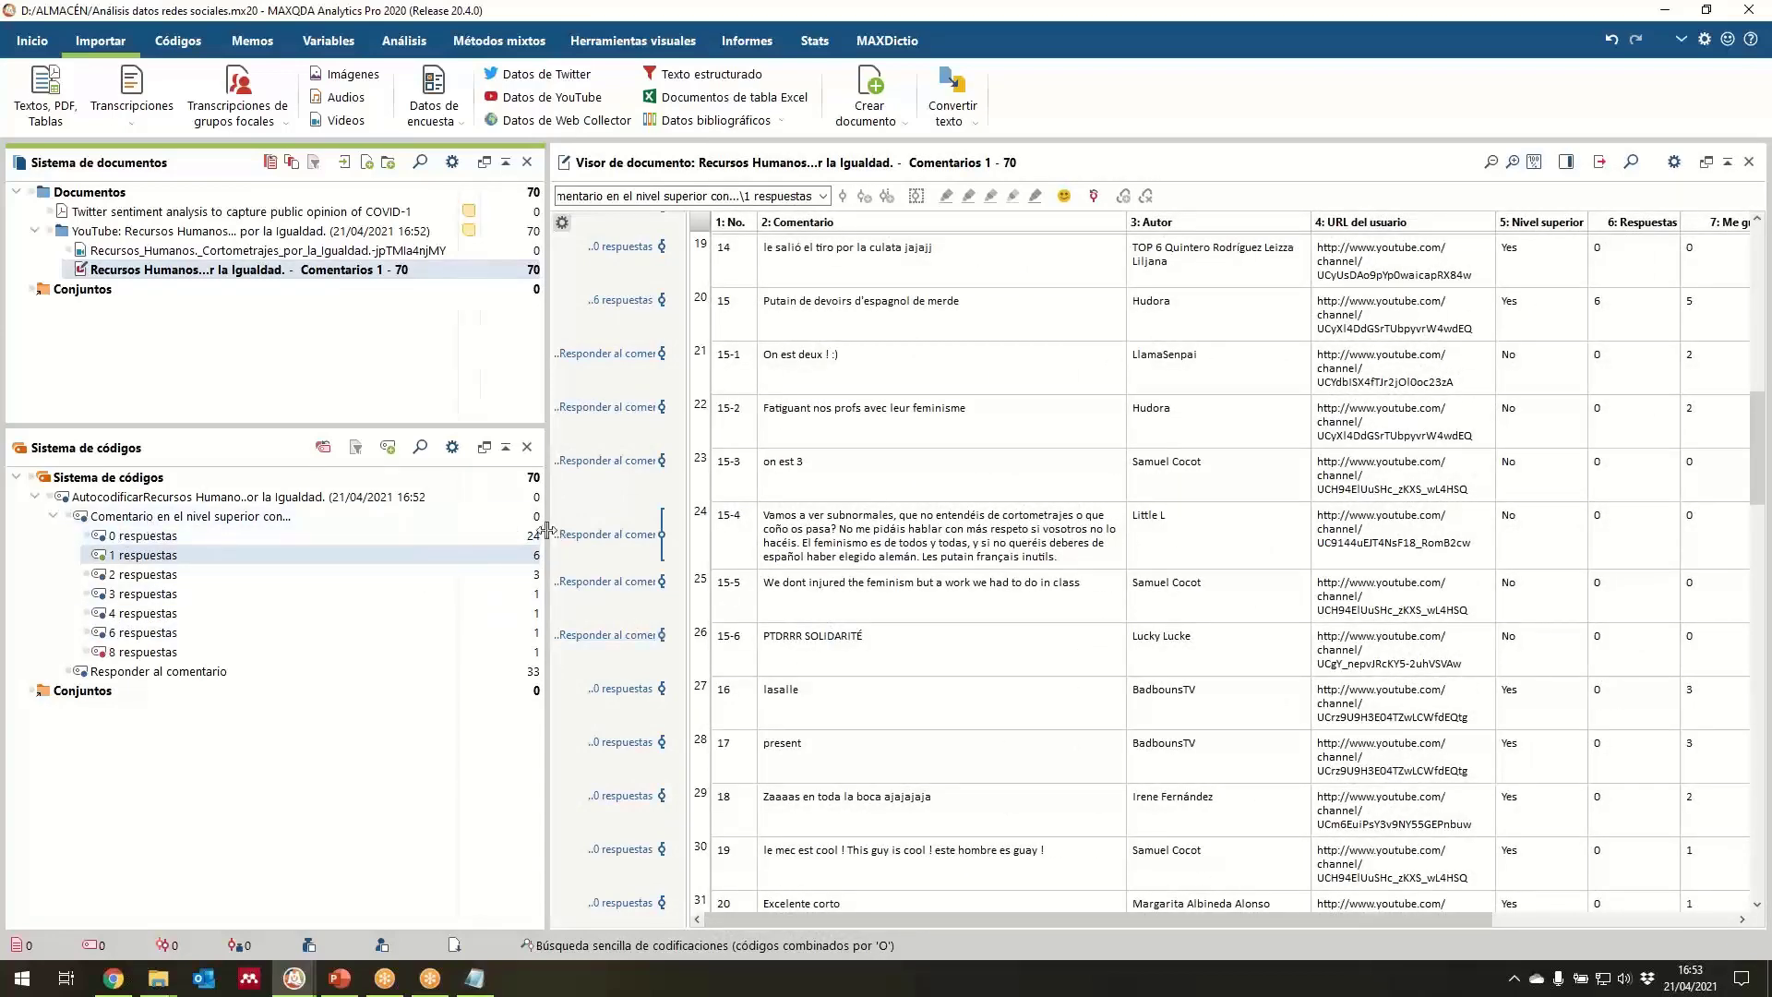
drag(548, 529, 580, 529)
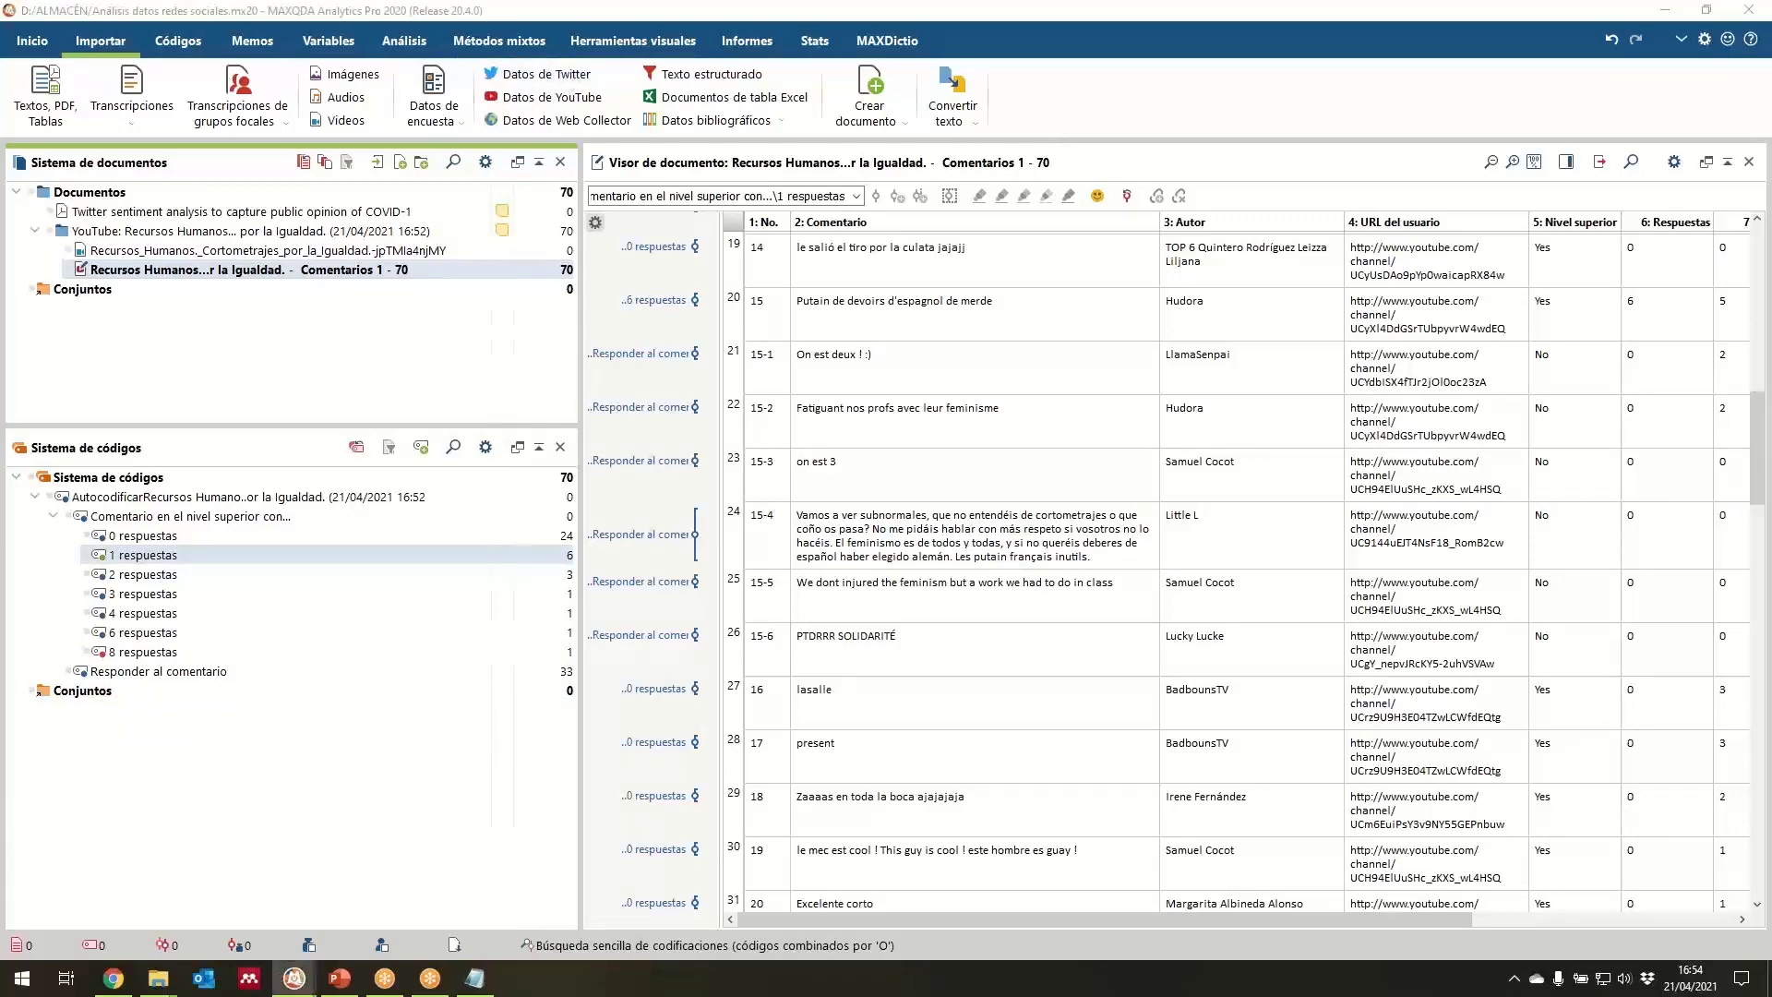
Start a Twitter data import, authorize MAXQDA to access the Twitter account, and accept the content usage terms.
click(547, 74)
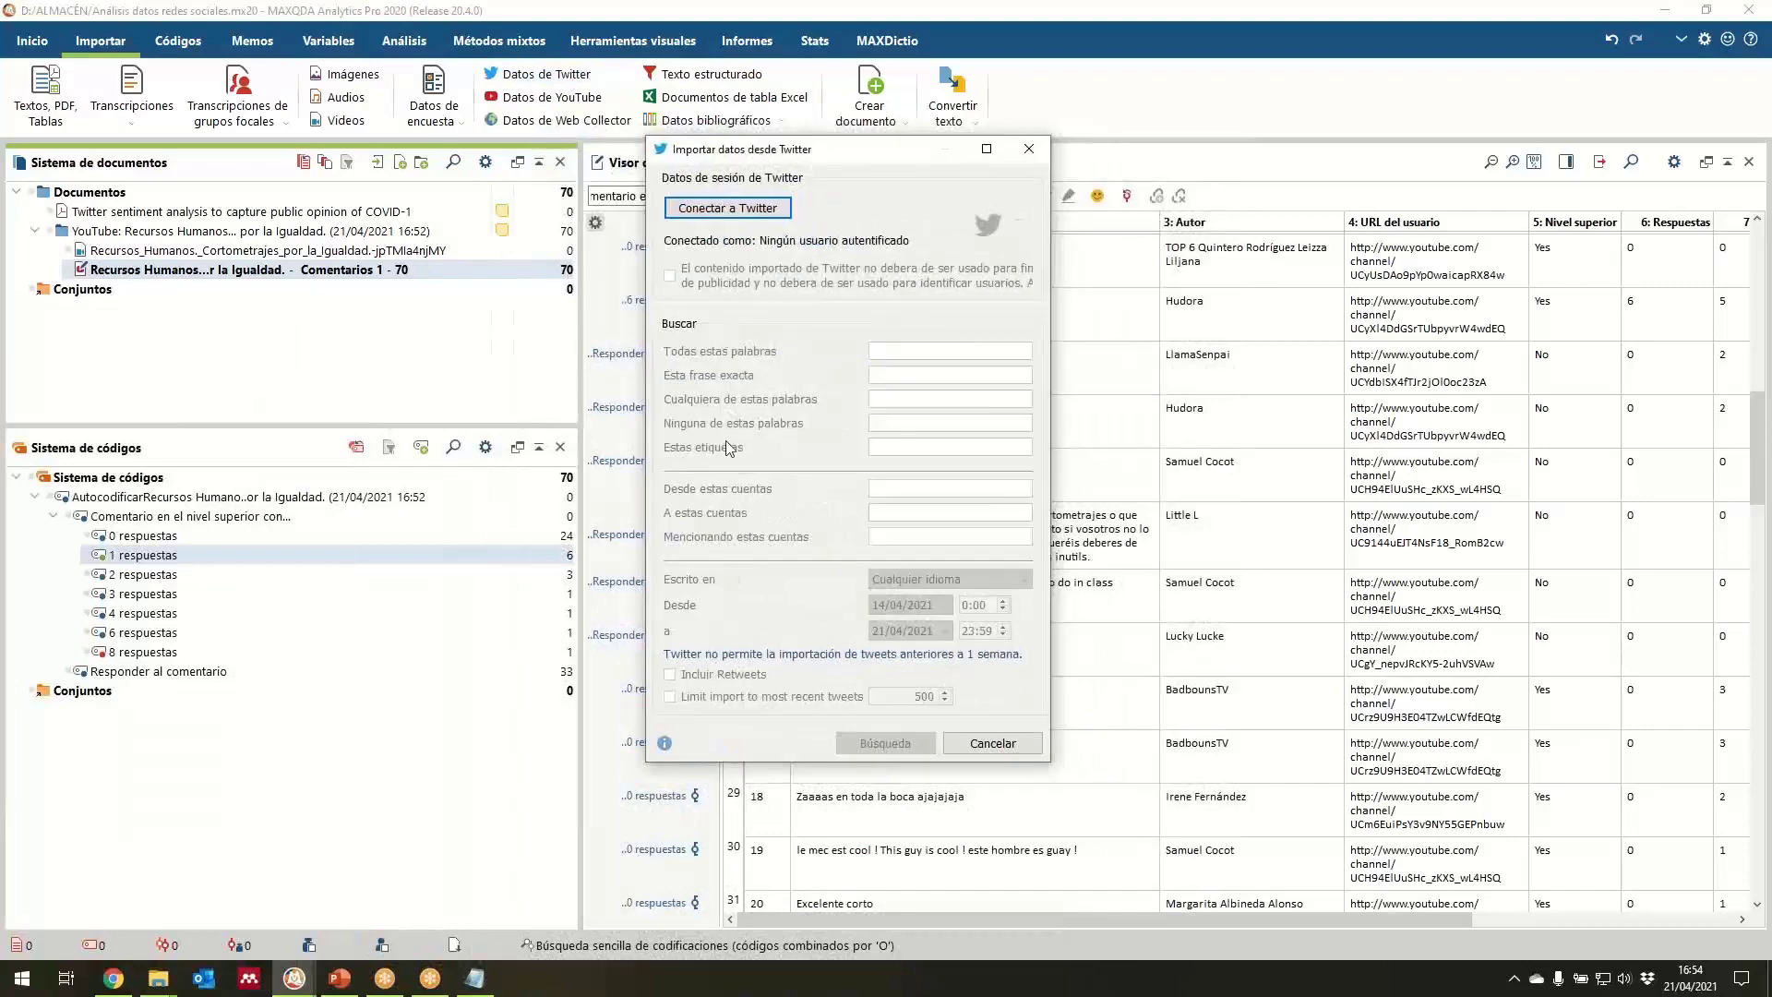
click(739, 209)
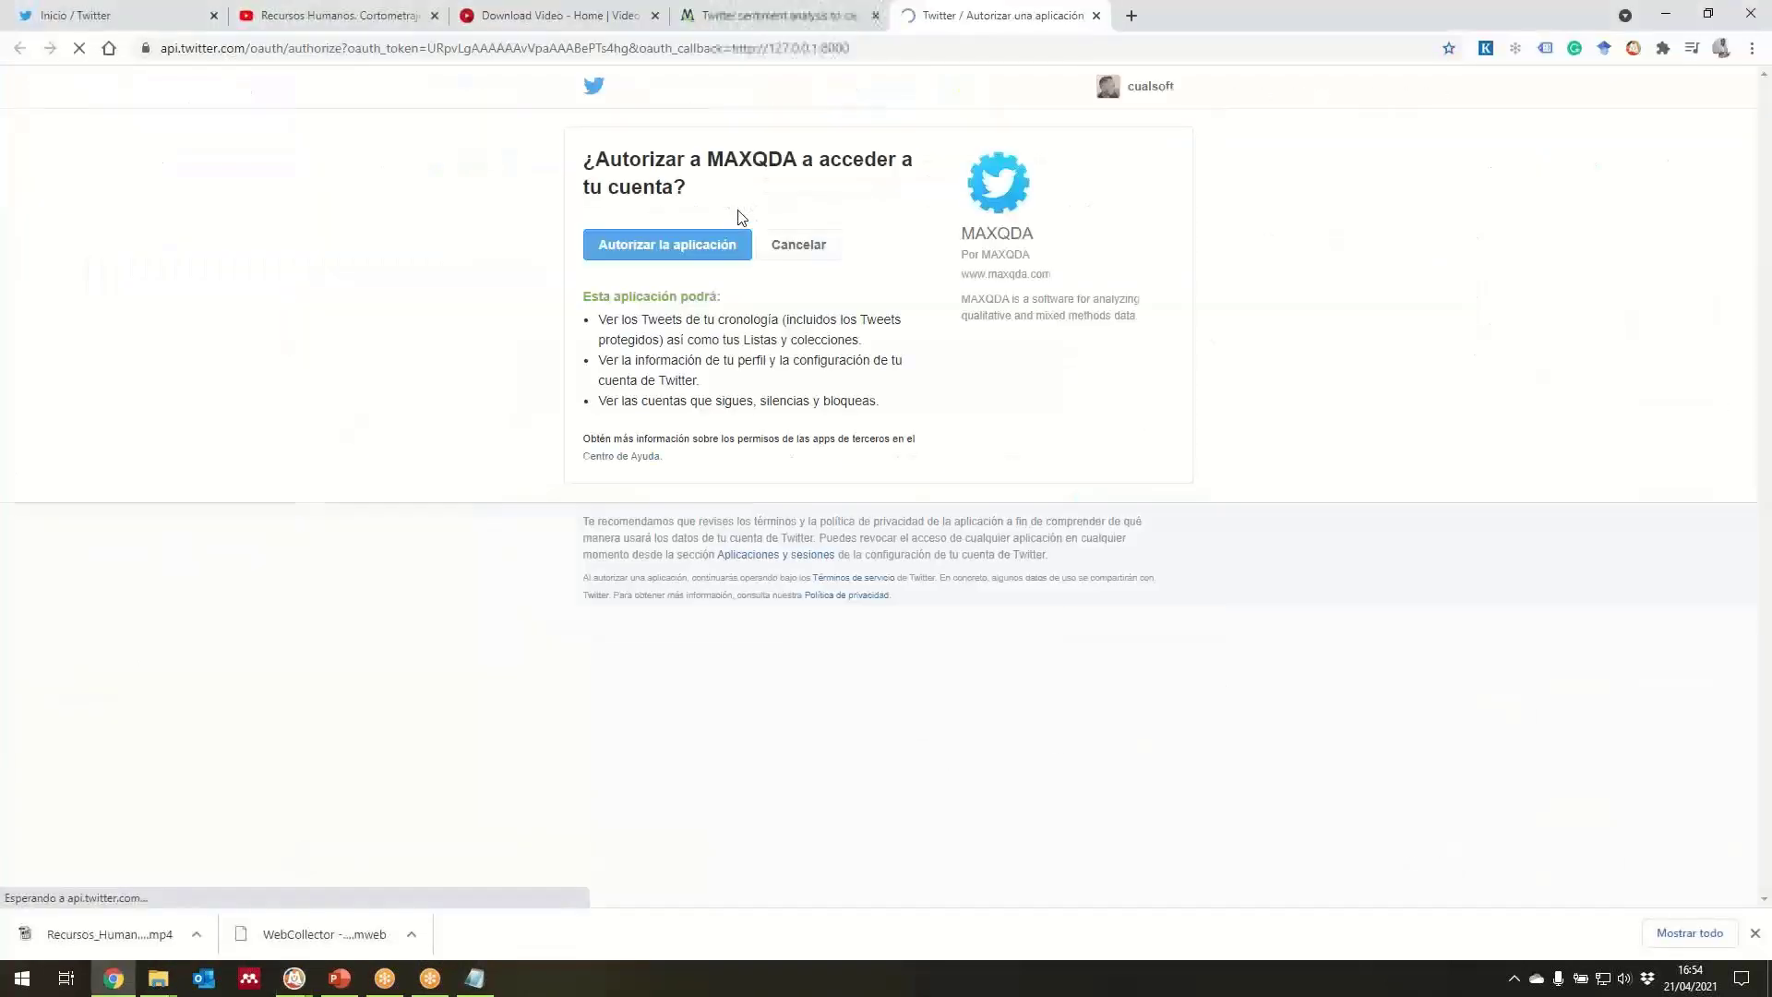
click(696, 251)
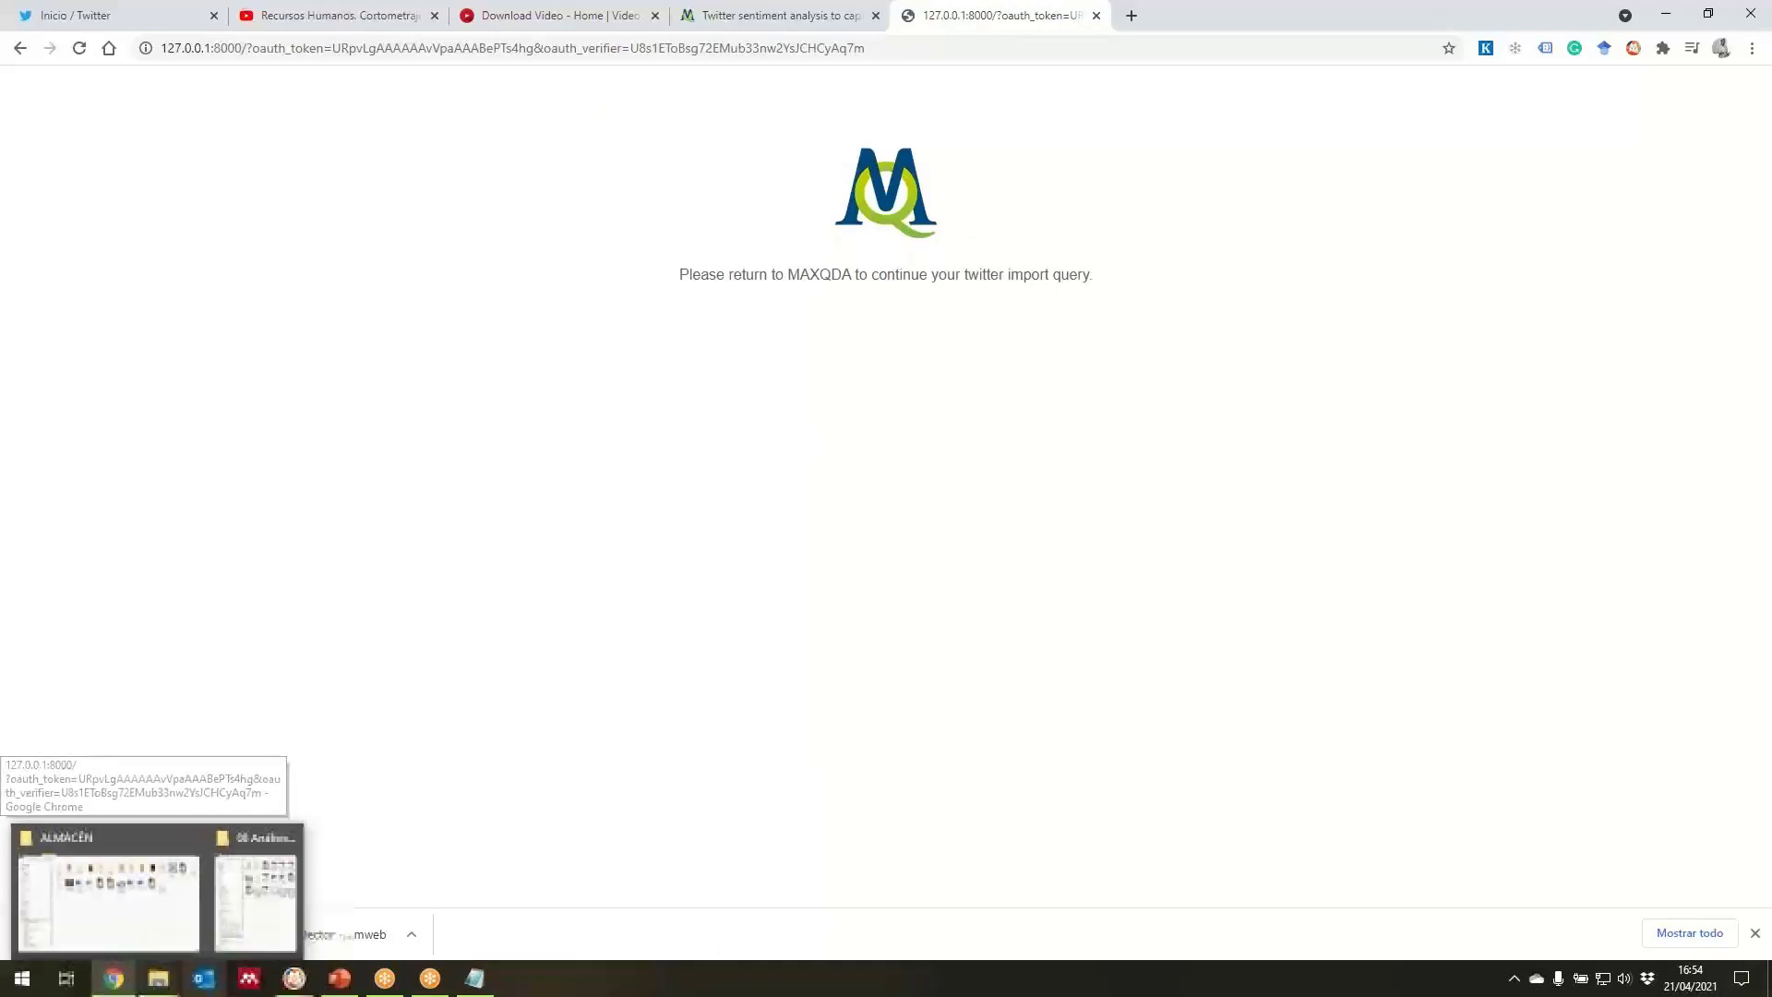
mouse_move(276, 974)
click(247, 932)
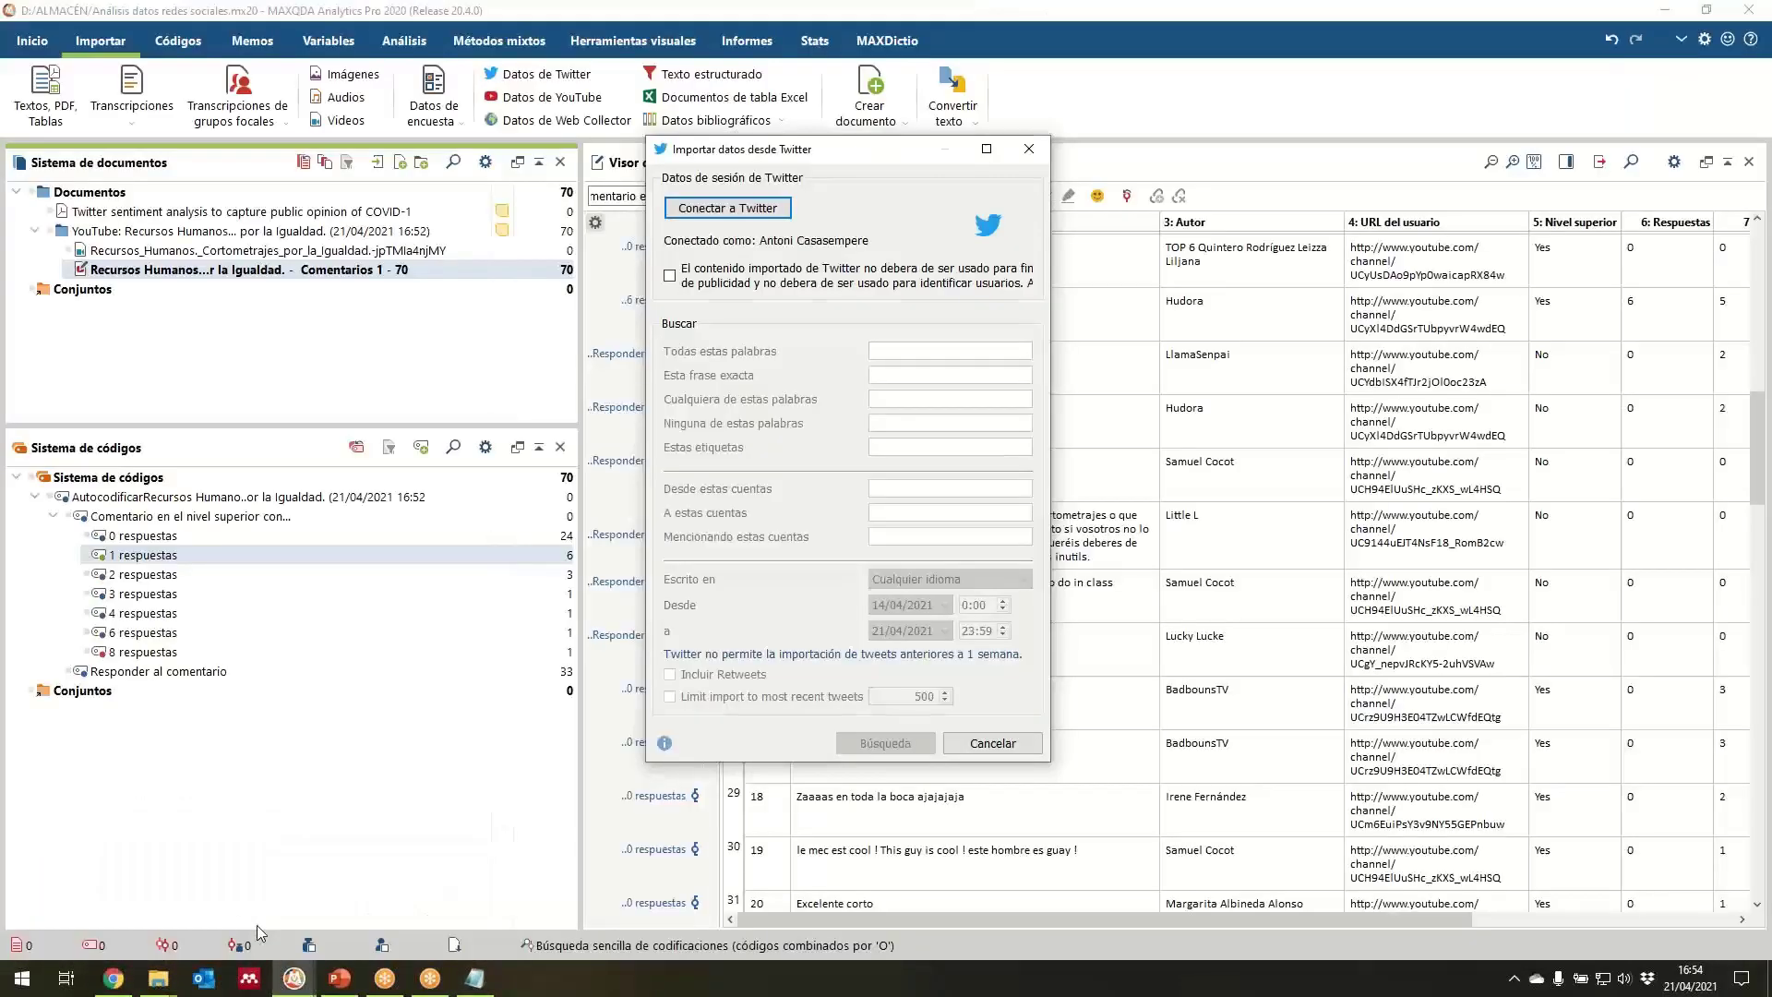
click(670, 277)
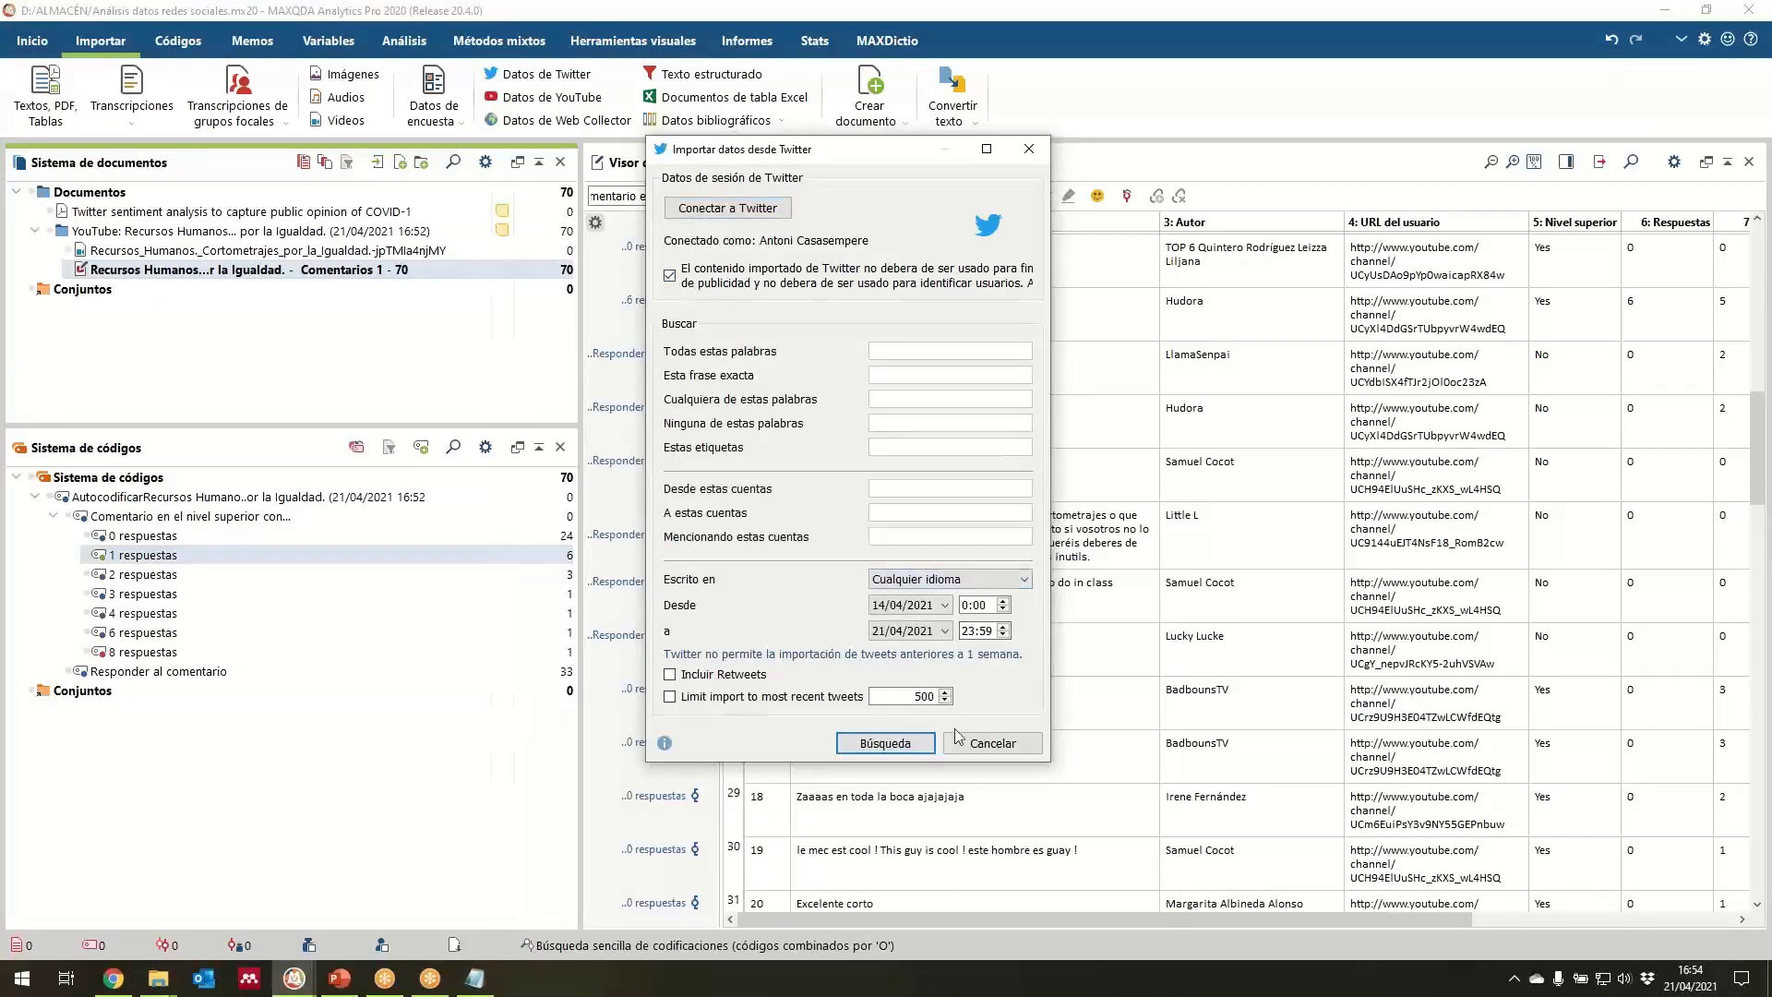
Restrict the Twitter search to tweets written in English from 21/04/2021 onwards.
click(1025, 580)
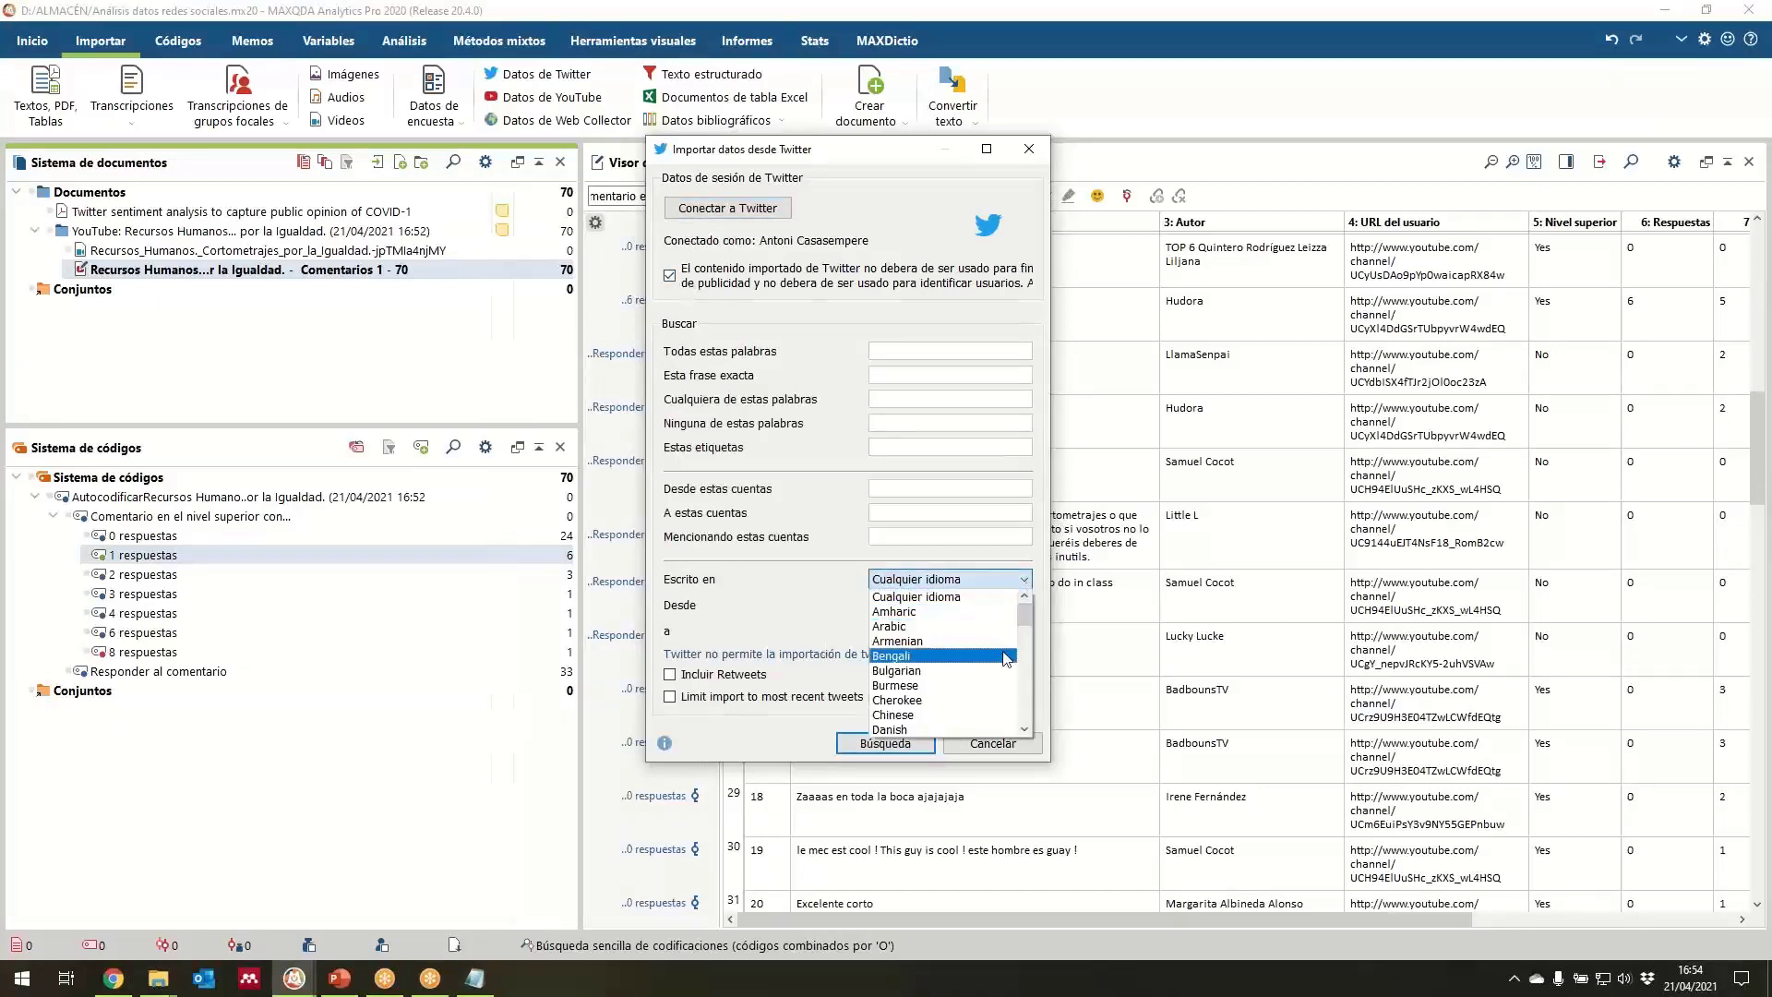
scroll(980, 660, down, 1)
scroll(980, 683, down, 1)
click(980, 688)
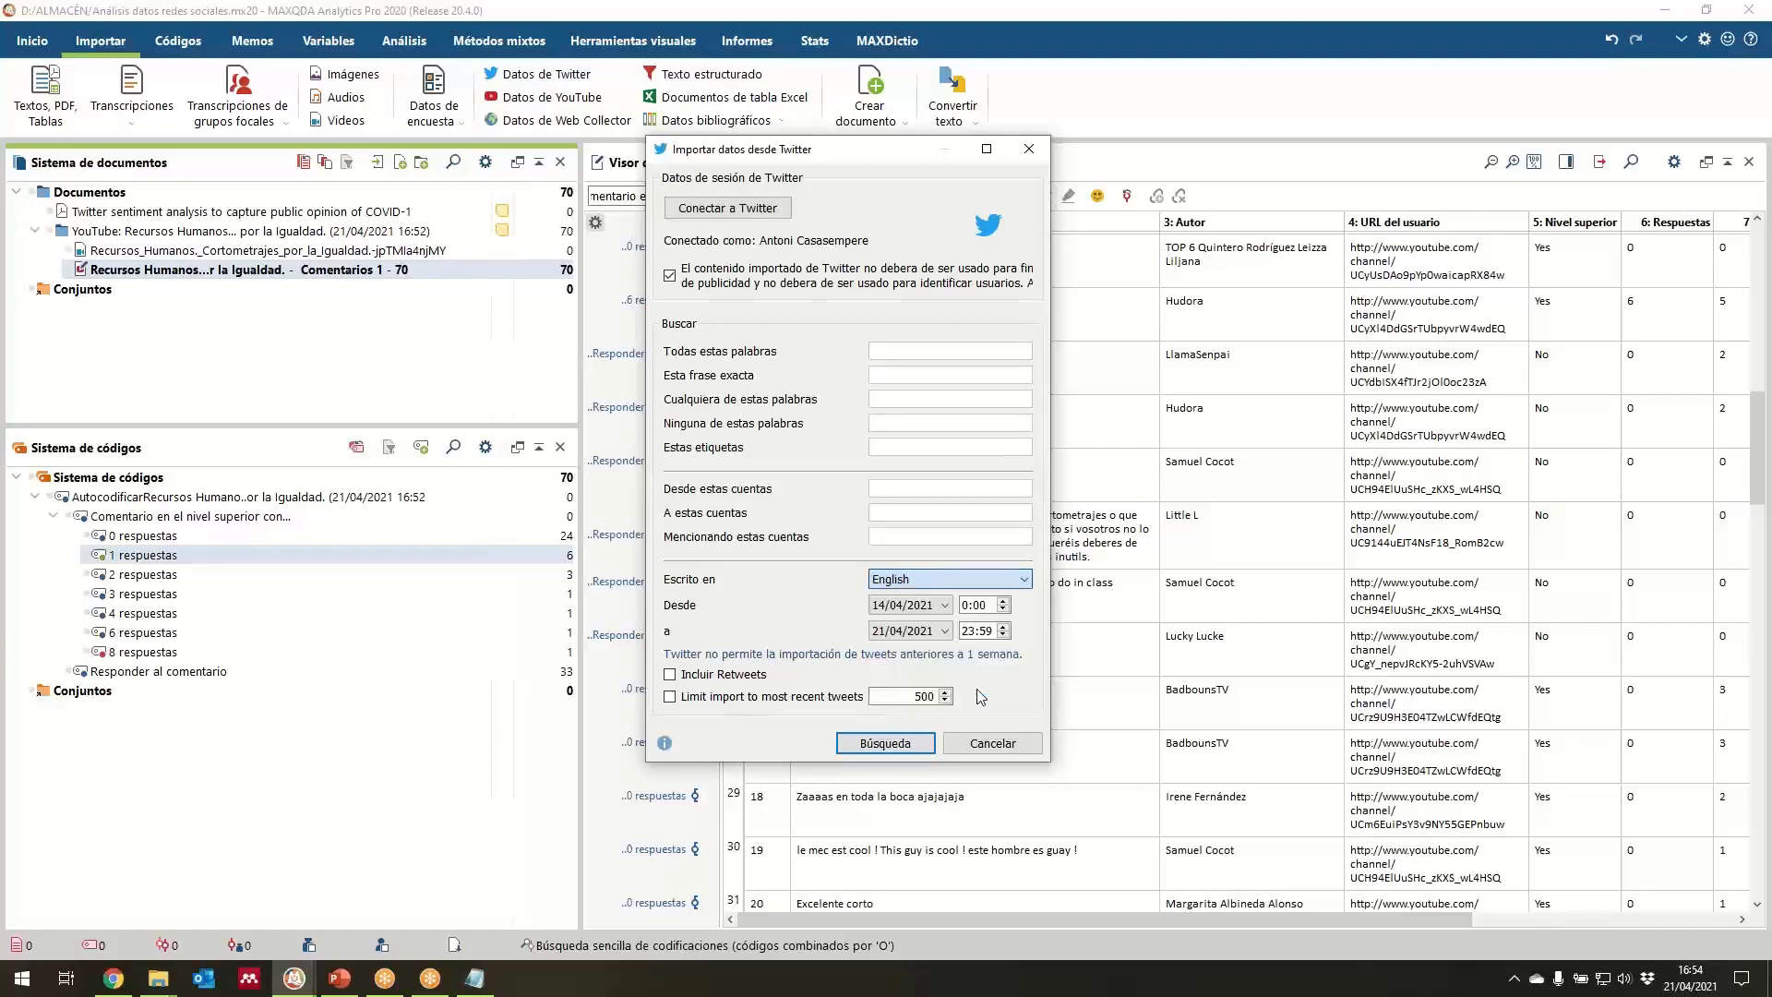
click(948, 606)
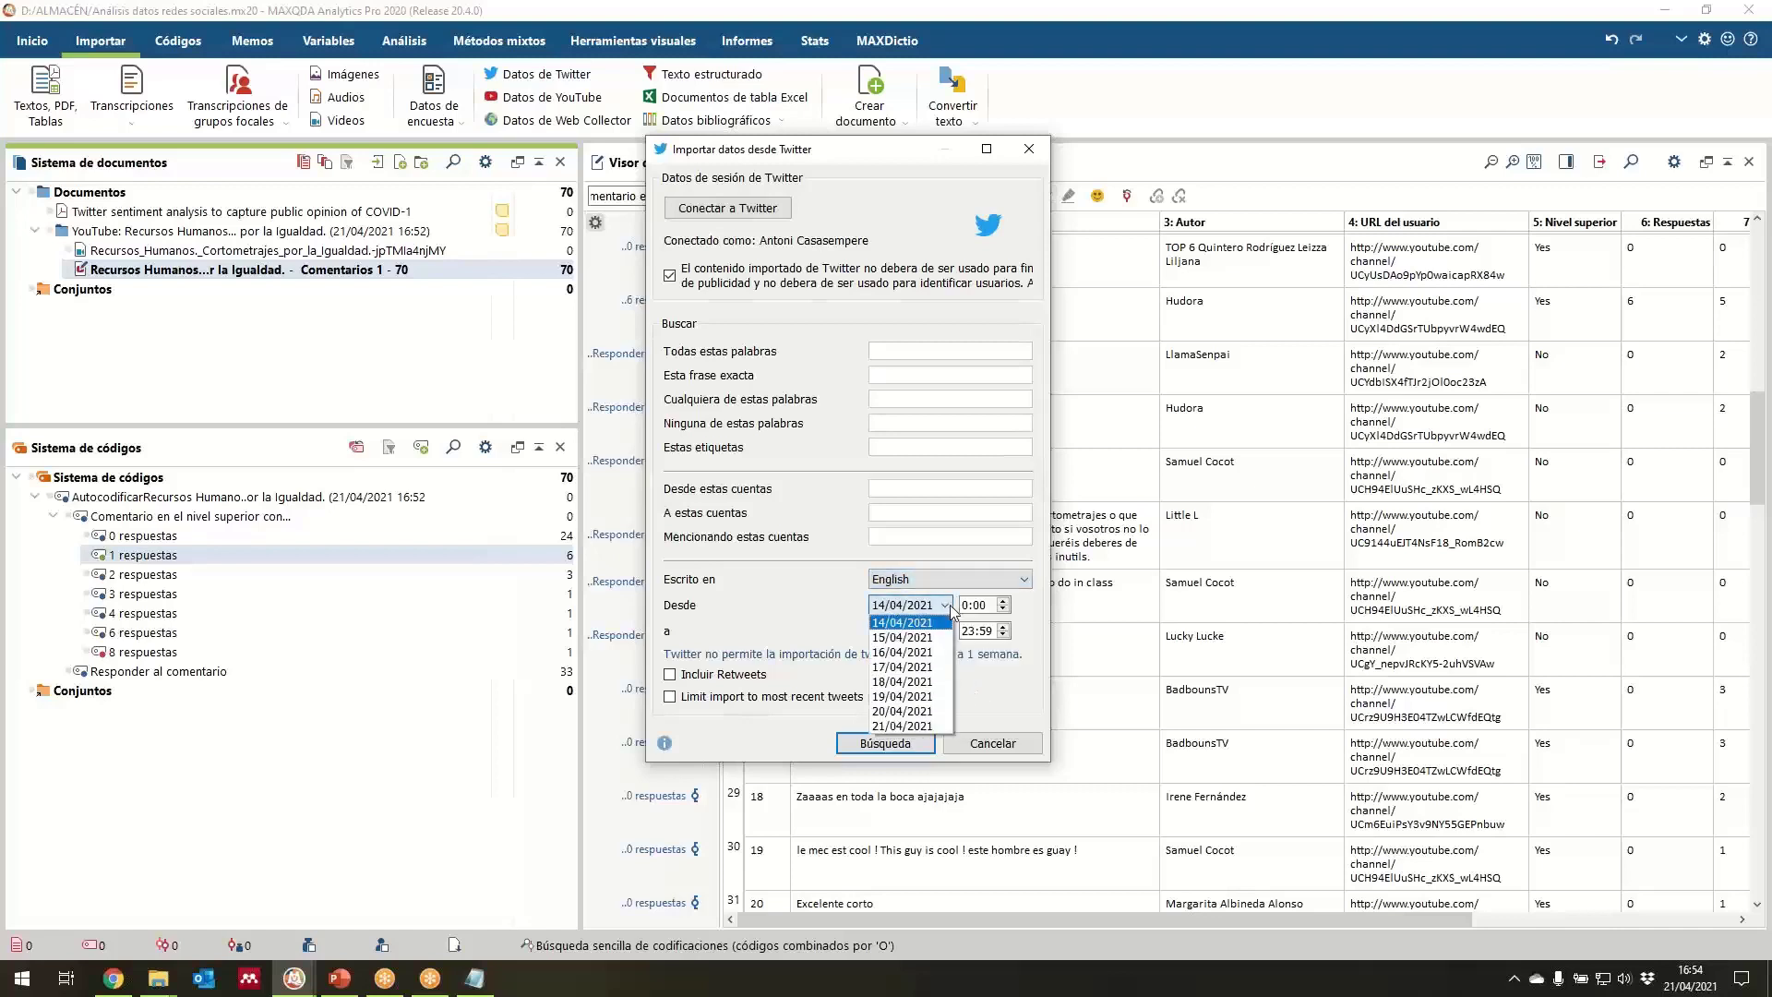
click(930, 725)
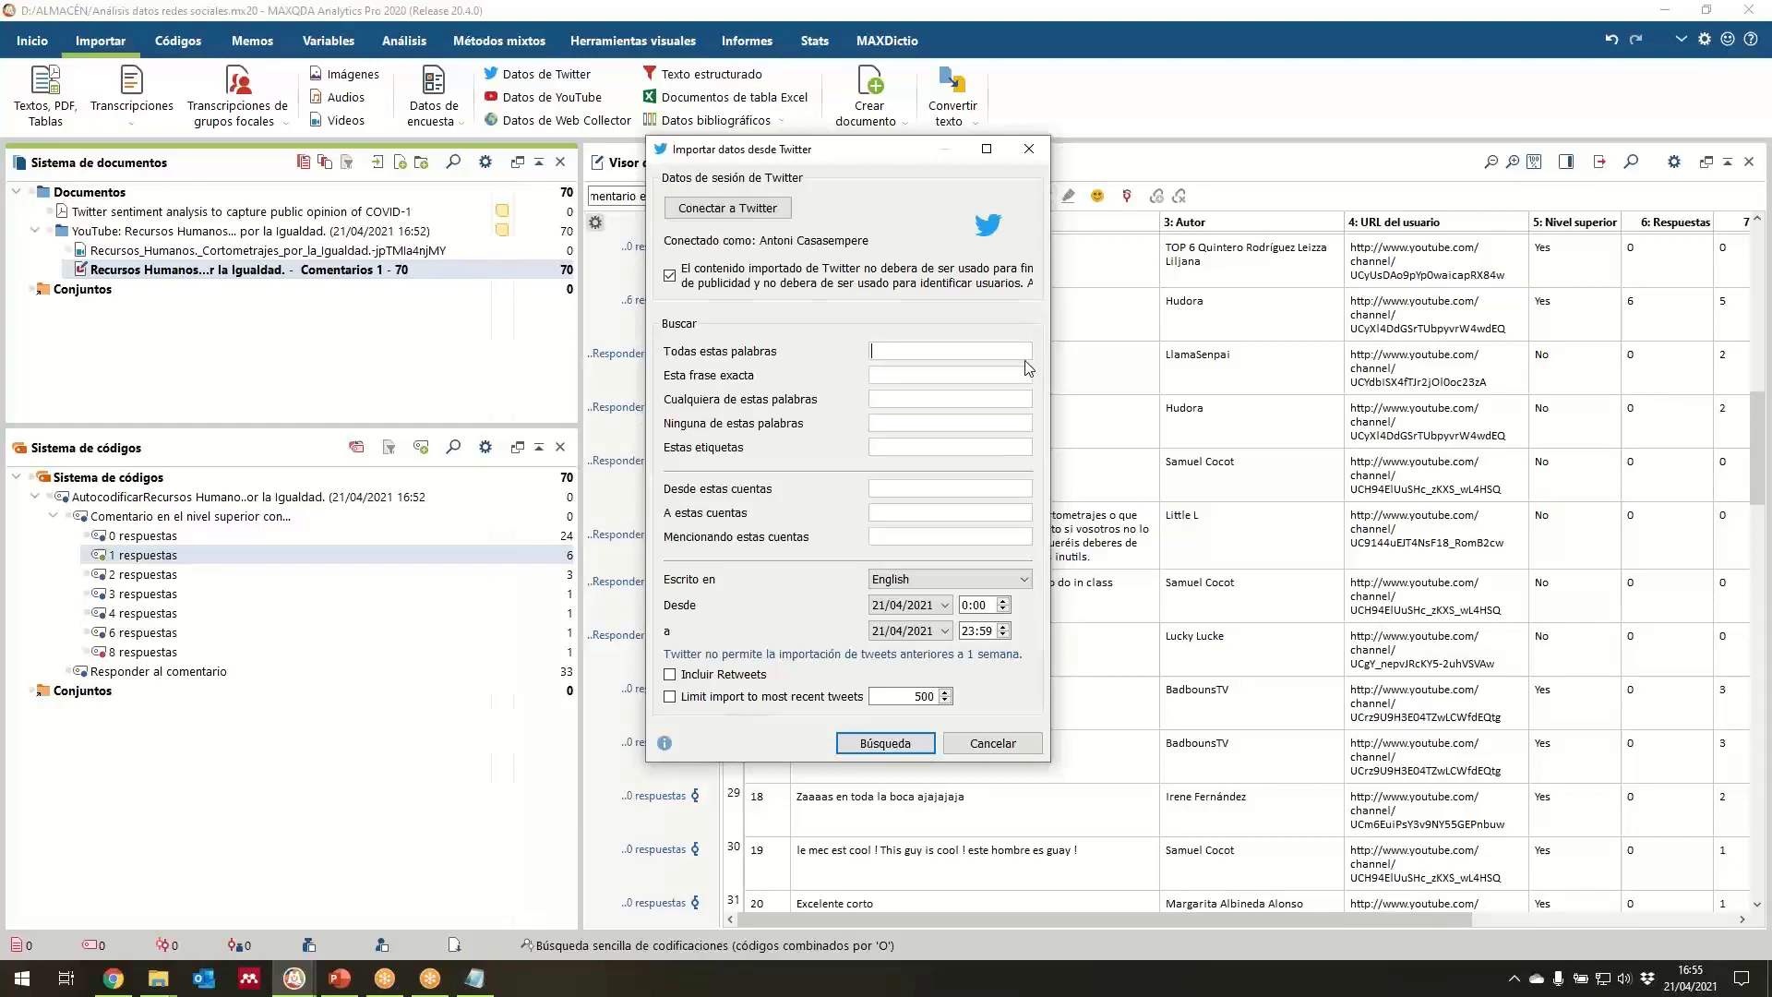
Search for tweets with all the words "vaccine, janssen, pfizer, astrazeneca, moderna", including retweets and limited to the 500 most recent, and close the preview.
text(vac)
text(cine, ja)
text(nssen, pfizer, astra)
text(zeneca, )
text(moderna)
click(868, 745)
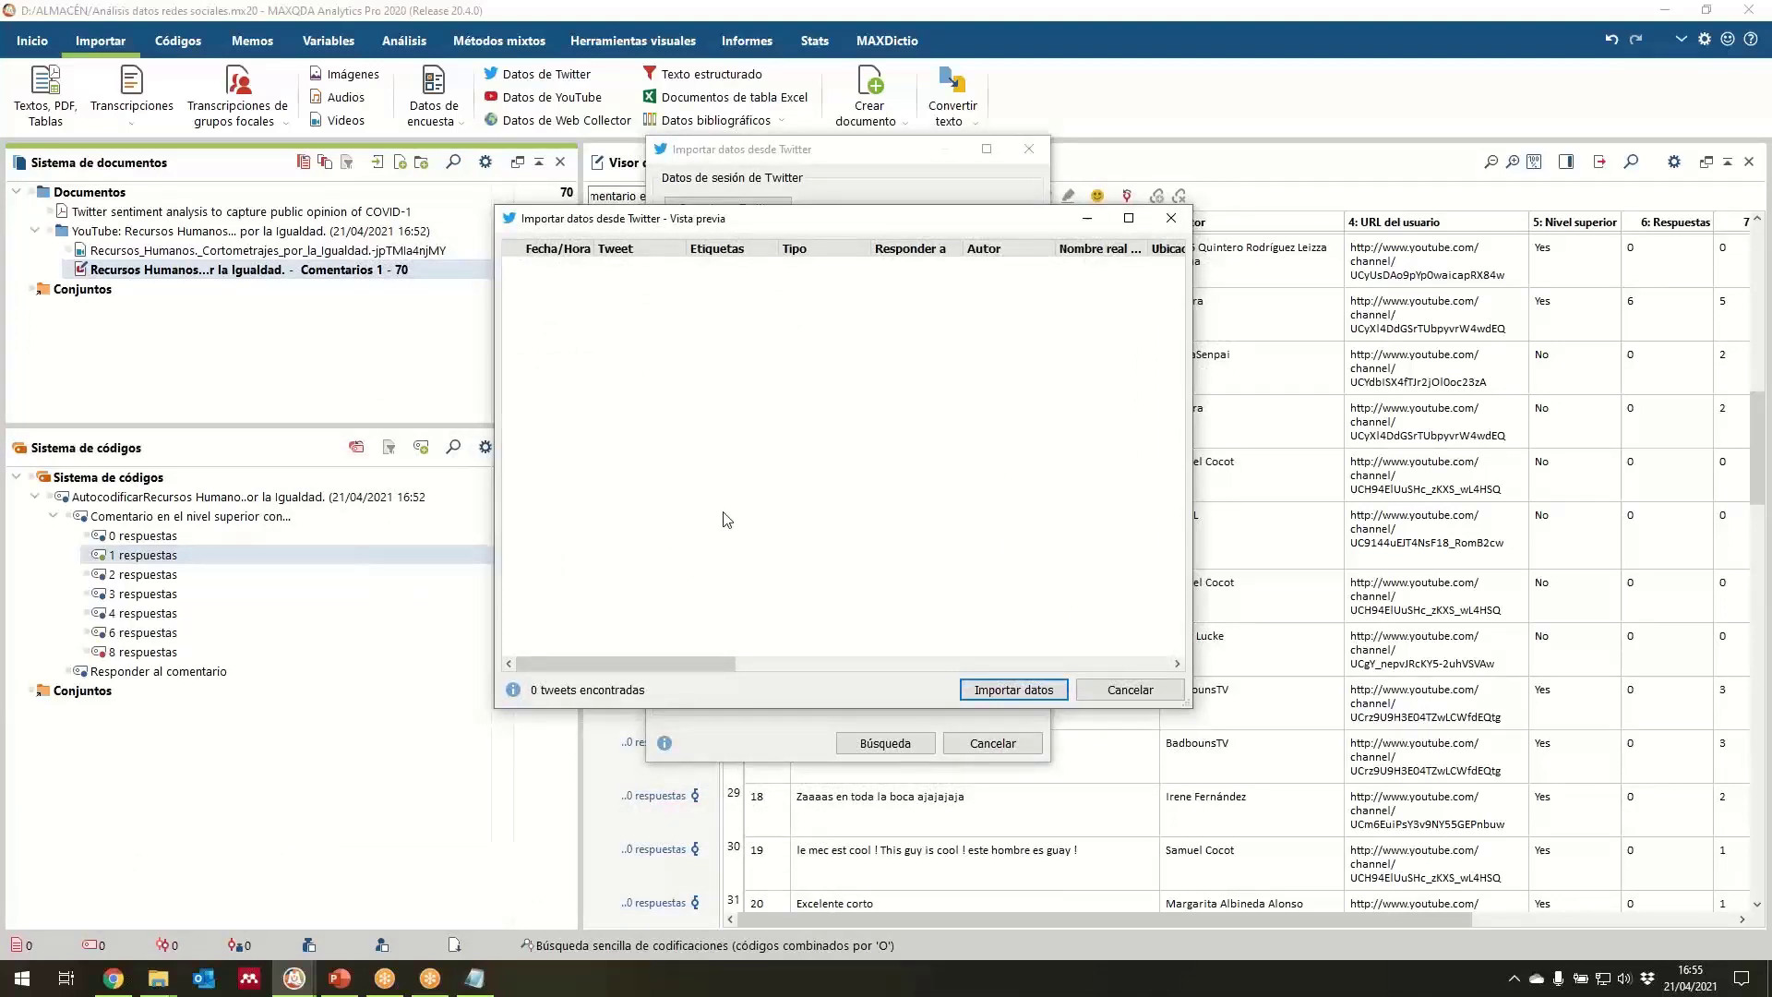
drag(795, 220, 753, 544)
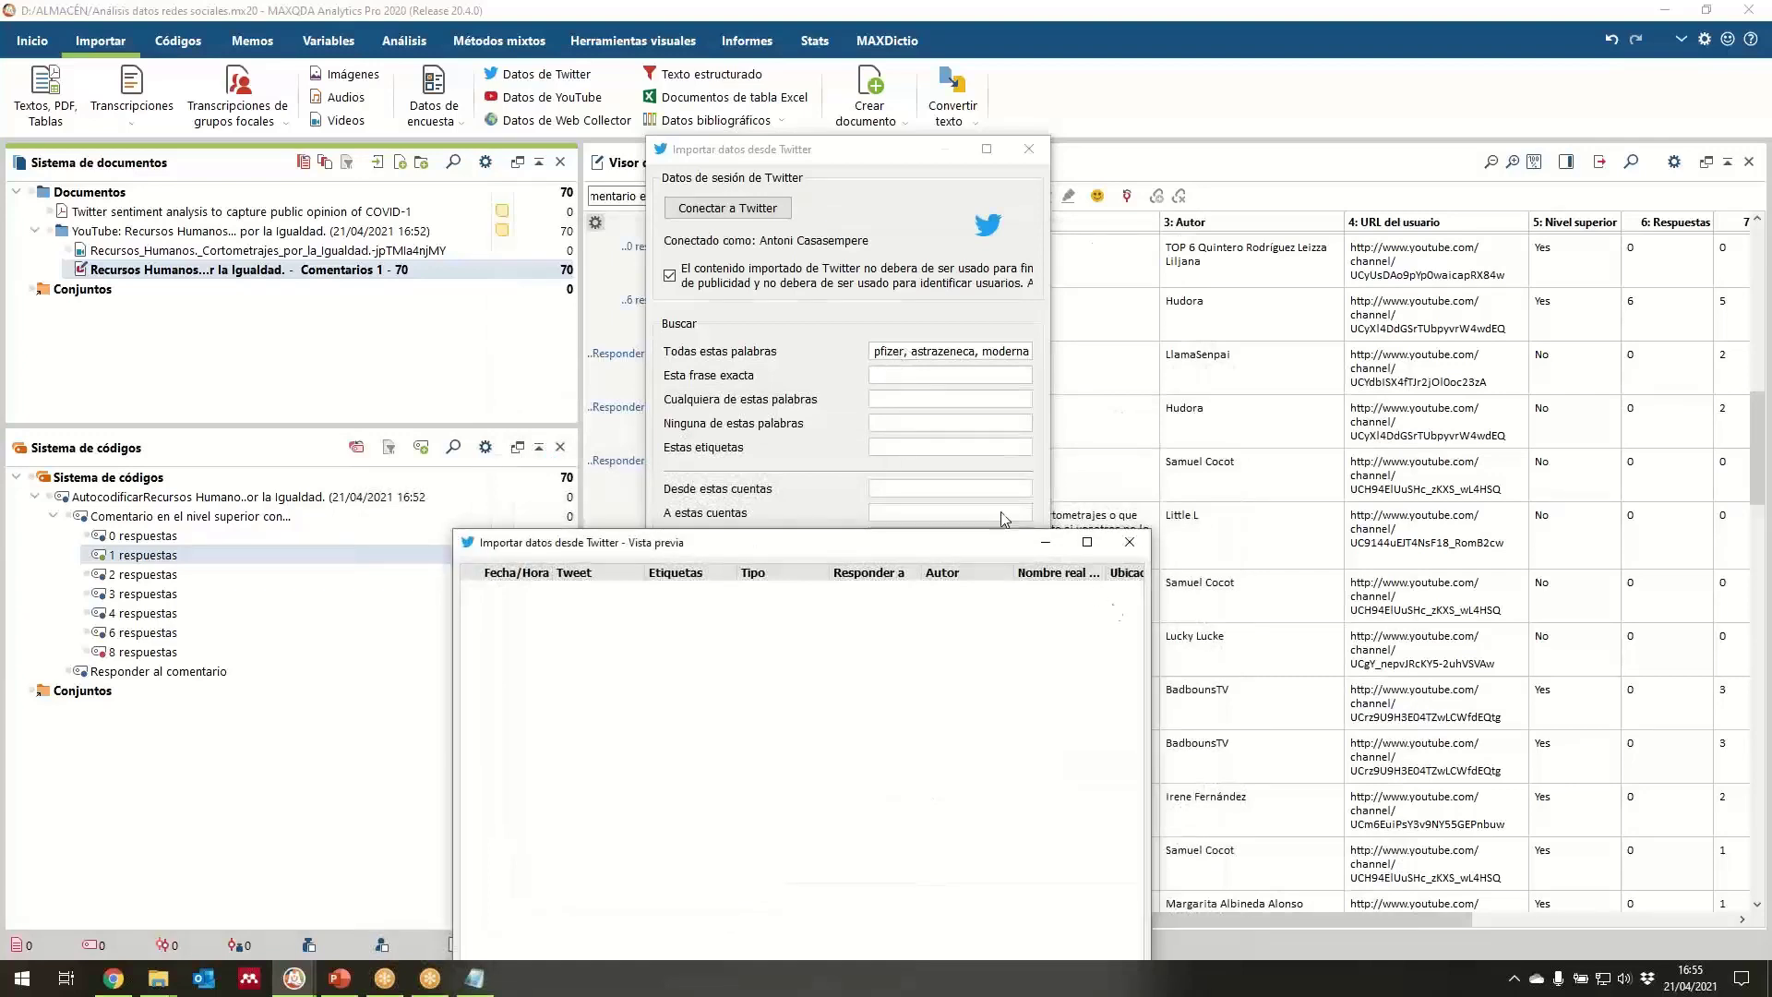
click(1130, 542)
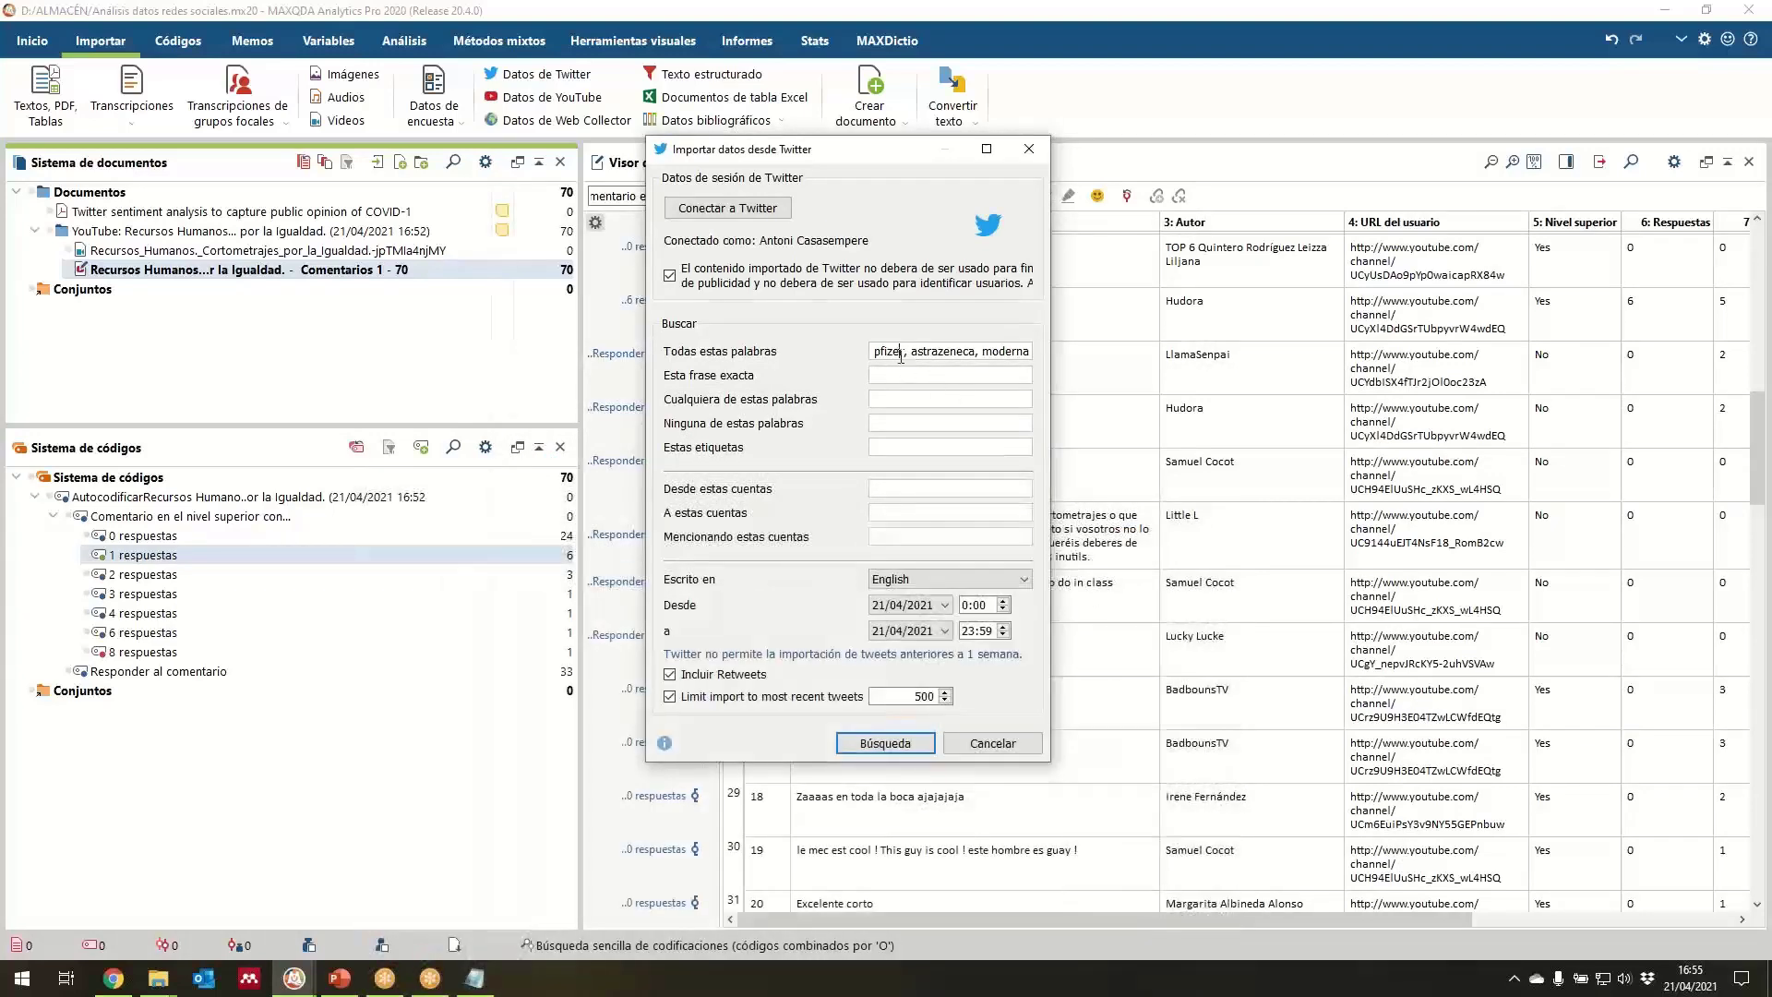
Move the vaccine search terms from the all-words criterion to the any-of-these-words criterion and rerun the tweet search.
triple_click(901, 354)
key(ctrl+c)
key(BackSpace)
key(ctrl+v)
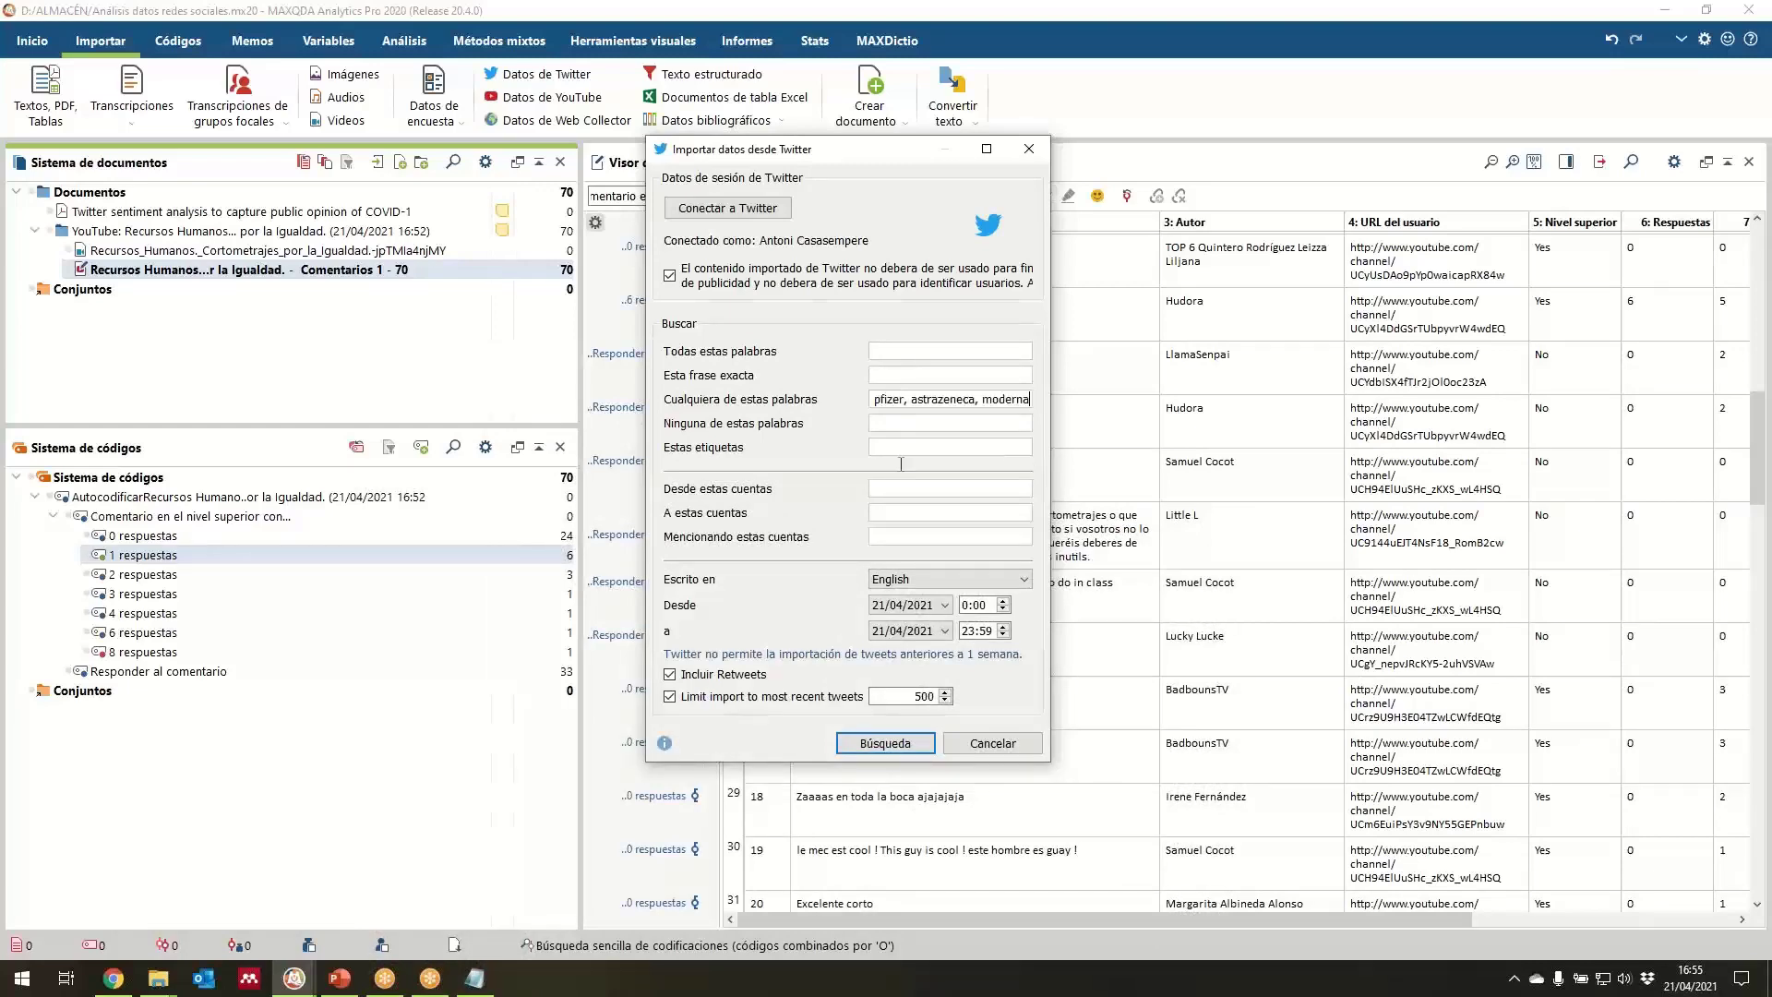
click(910, 744)
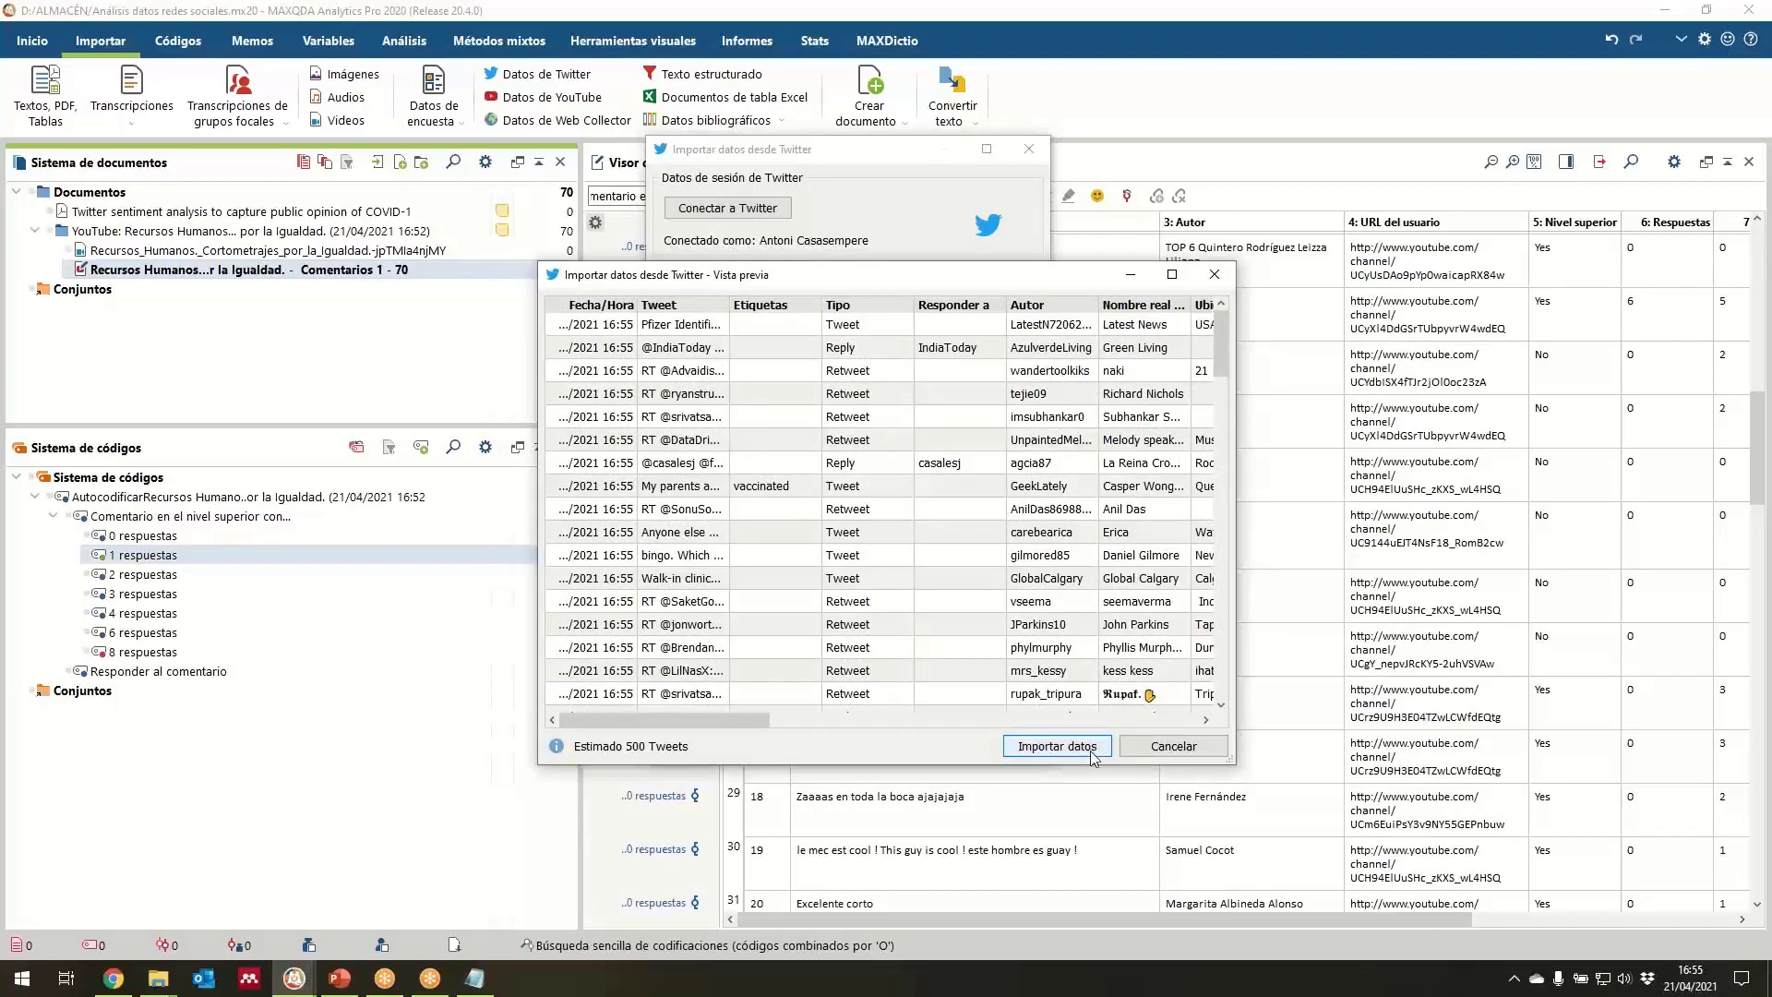
Import the previewed tweets into the project, accept autocoding them, and open the hashtag selection.
click(1070, 749)
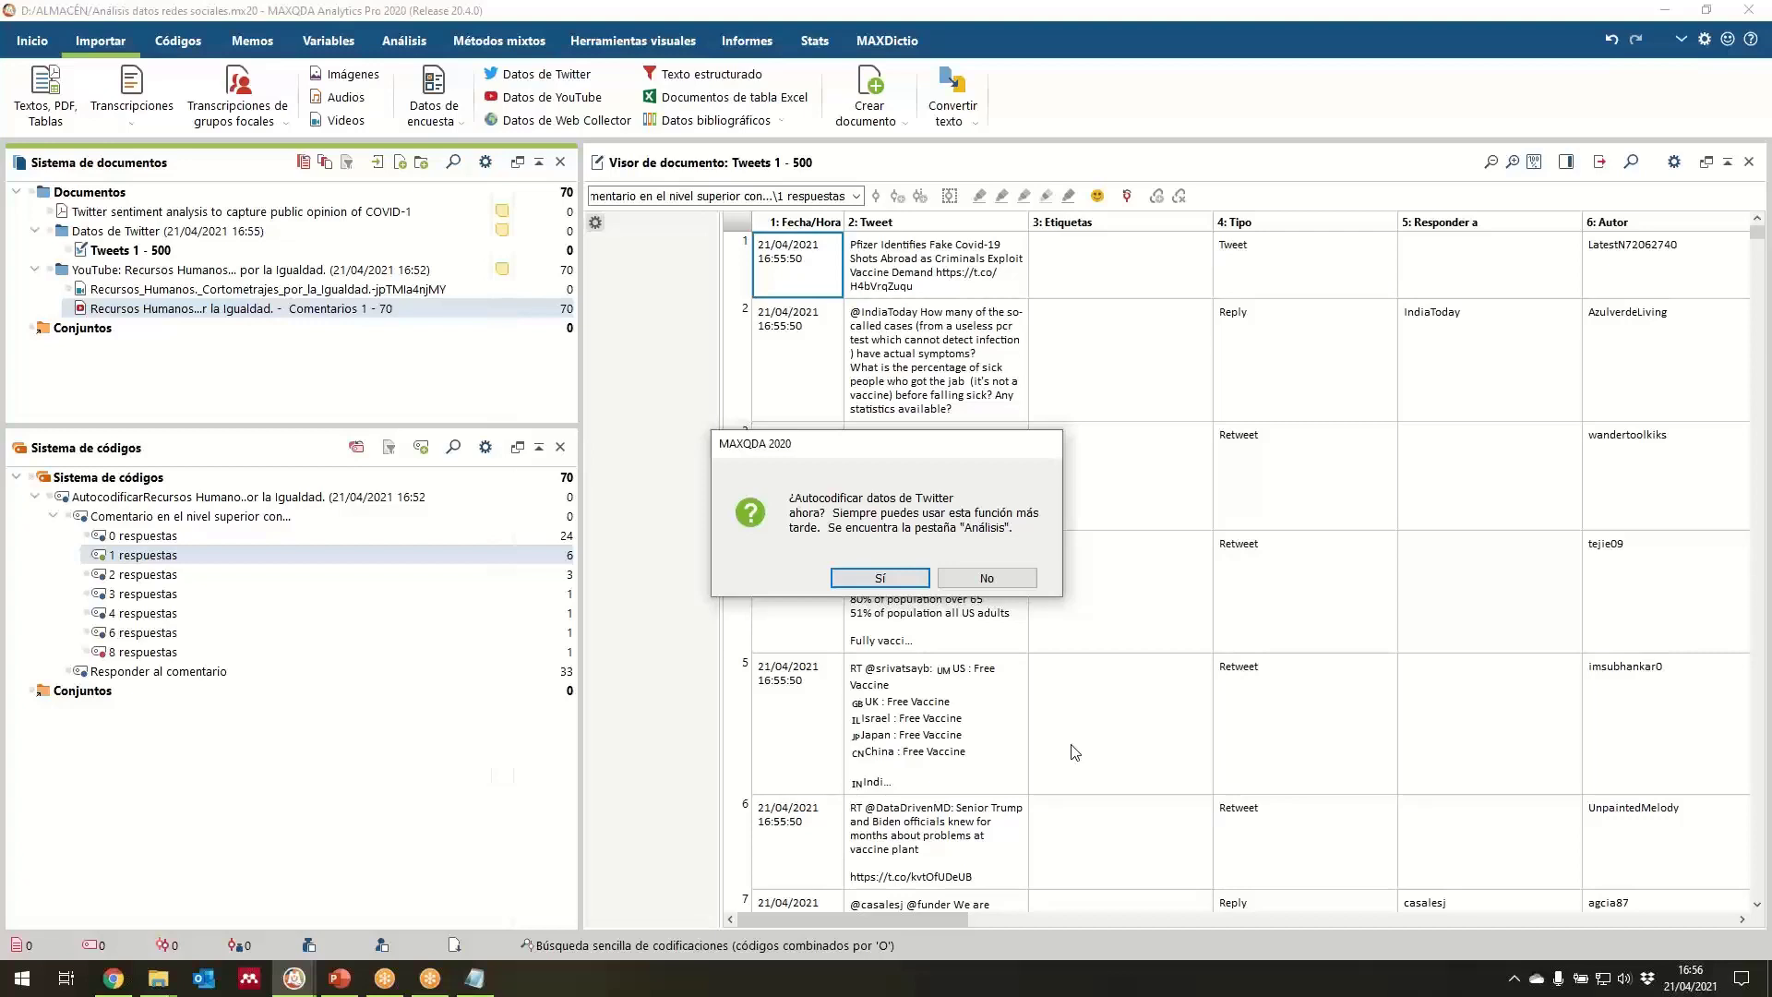
click(869, 581)
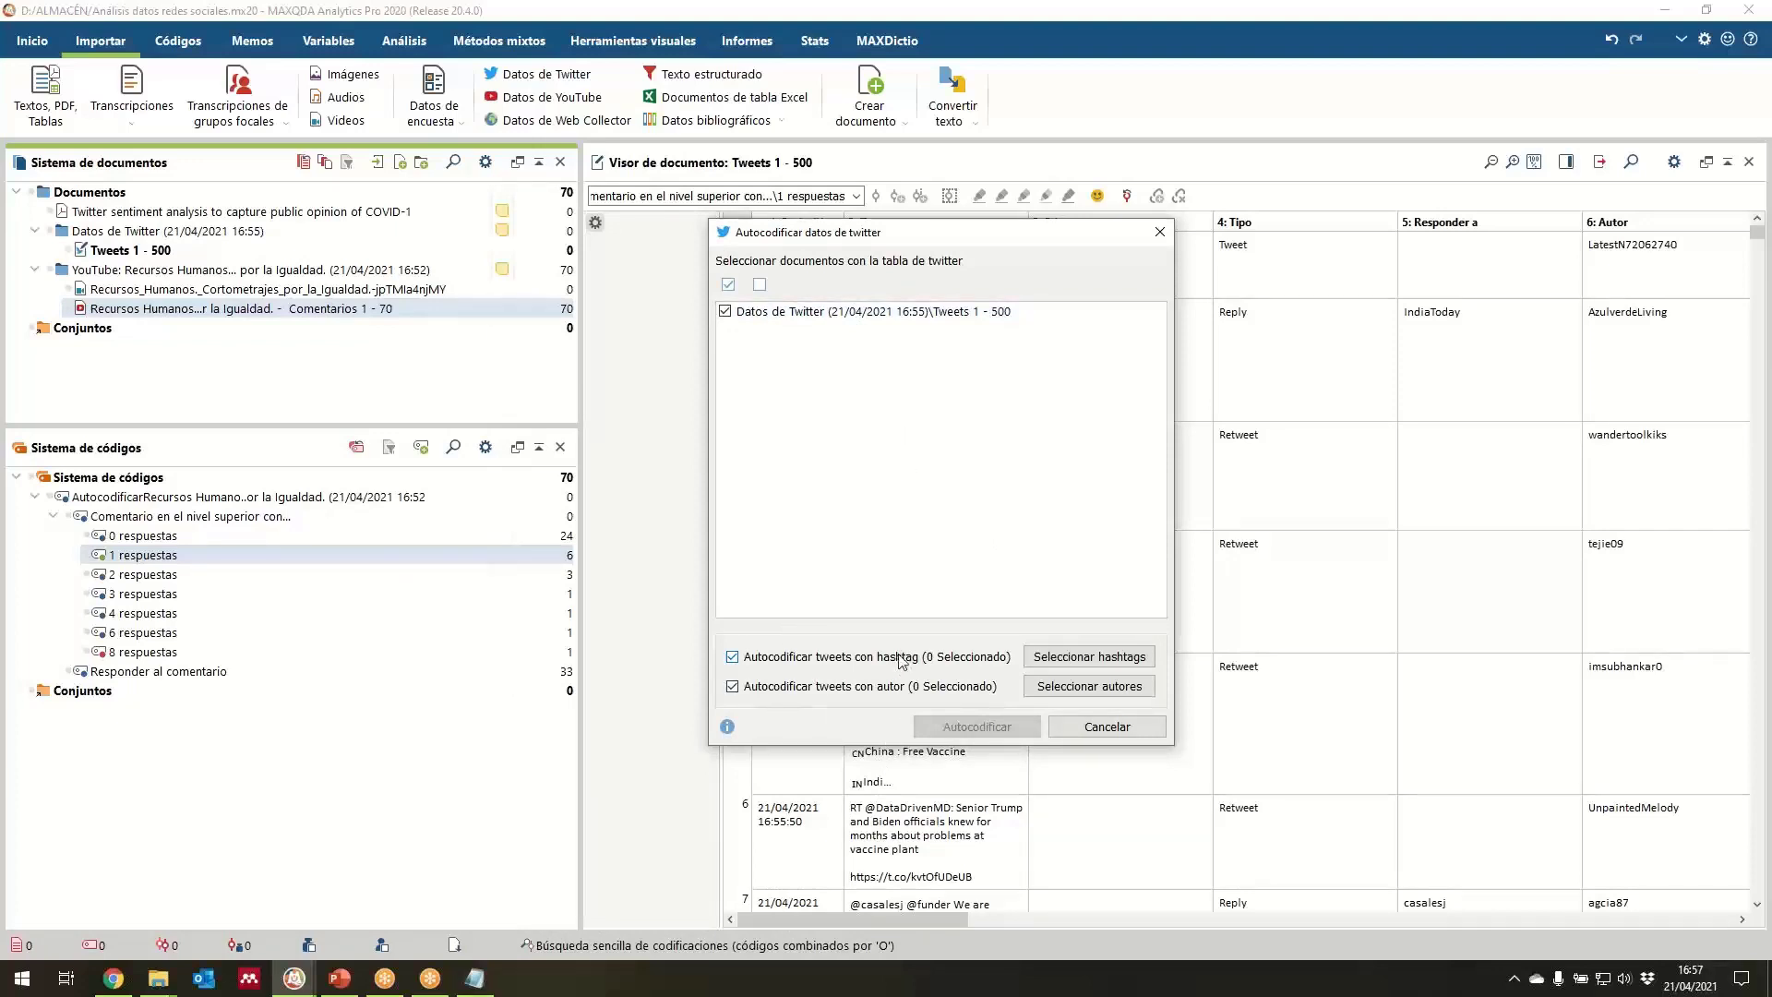
click(1122, 664)
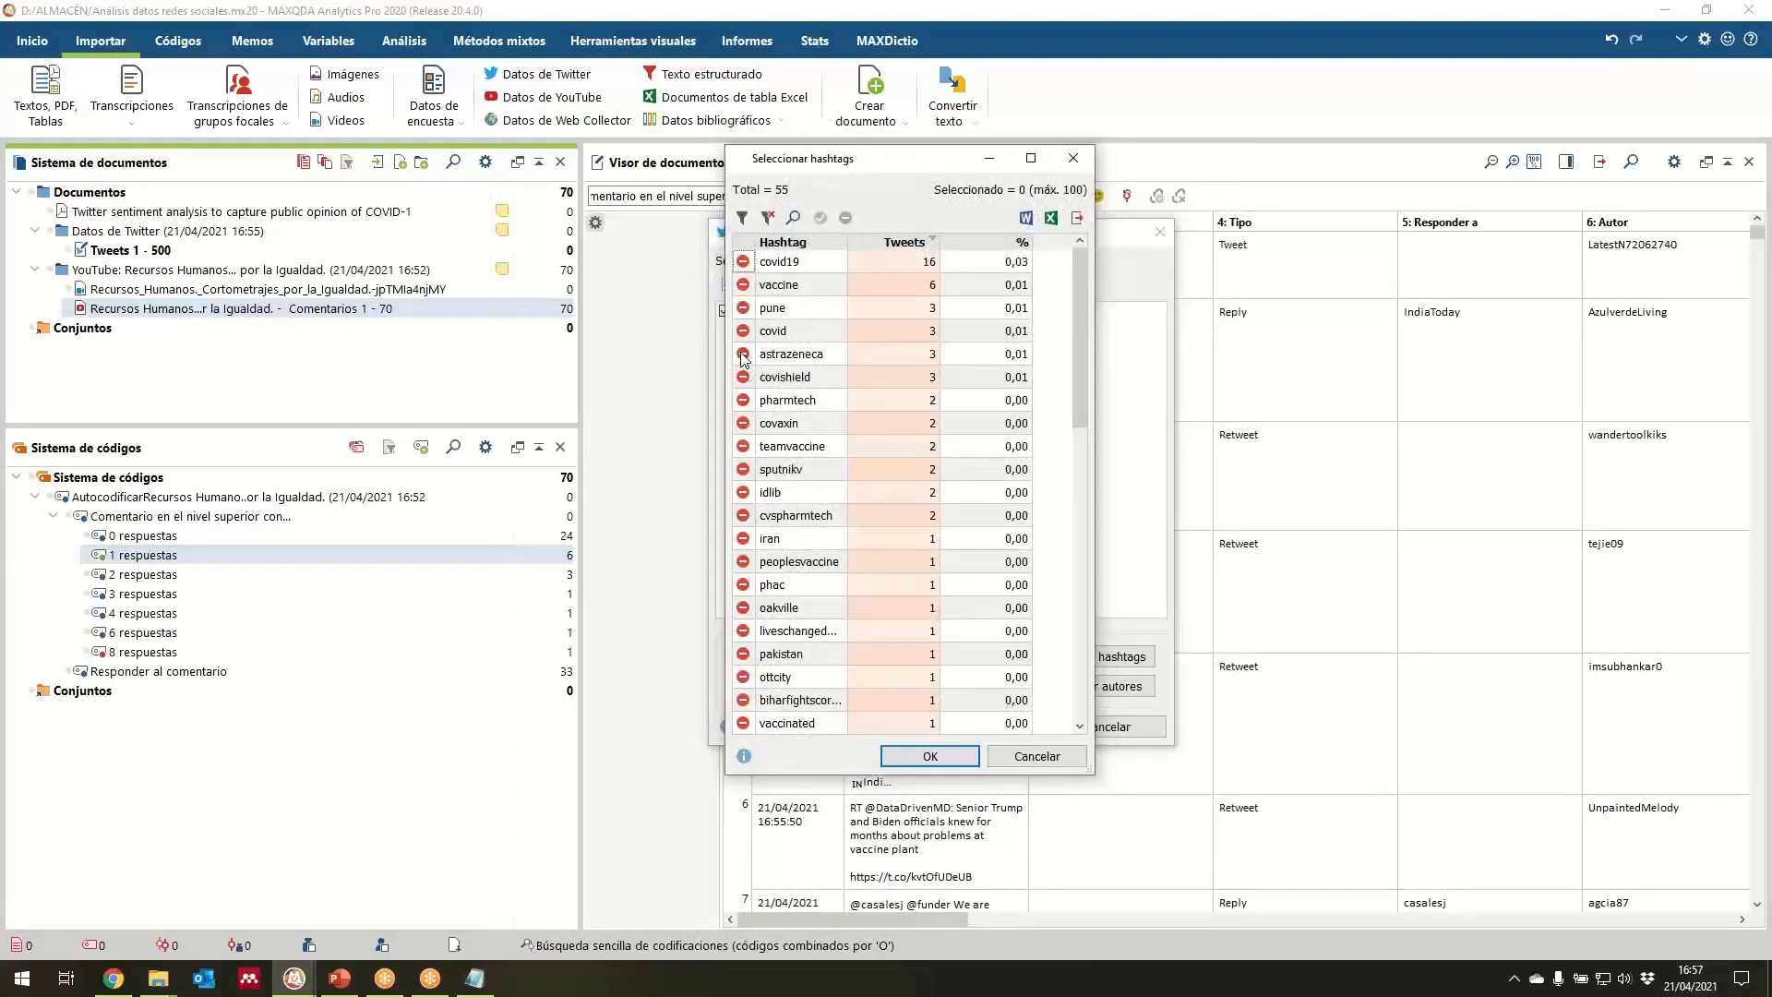
Select the hashtags astrazeneca and sputnikv for autocoding the tweets.
click(743, 354)
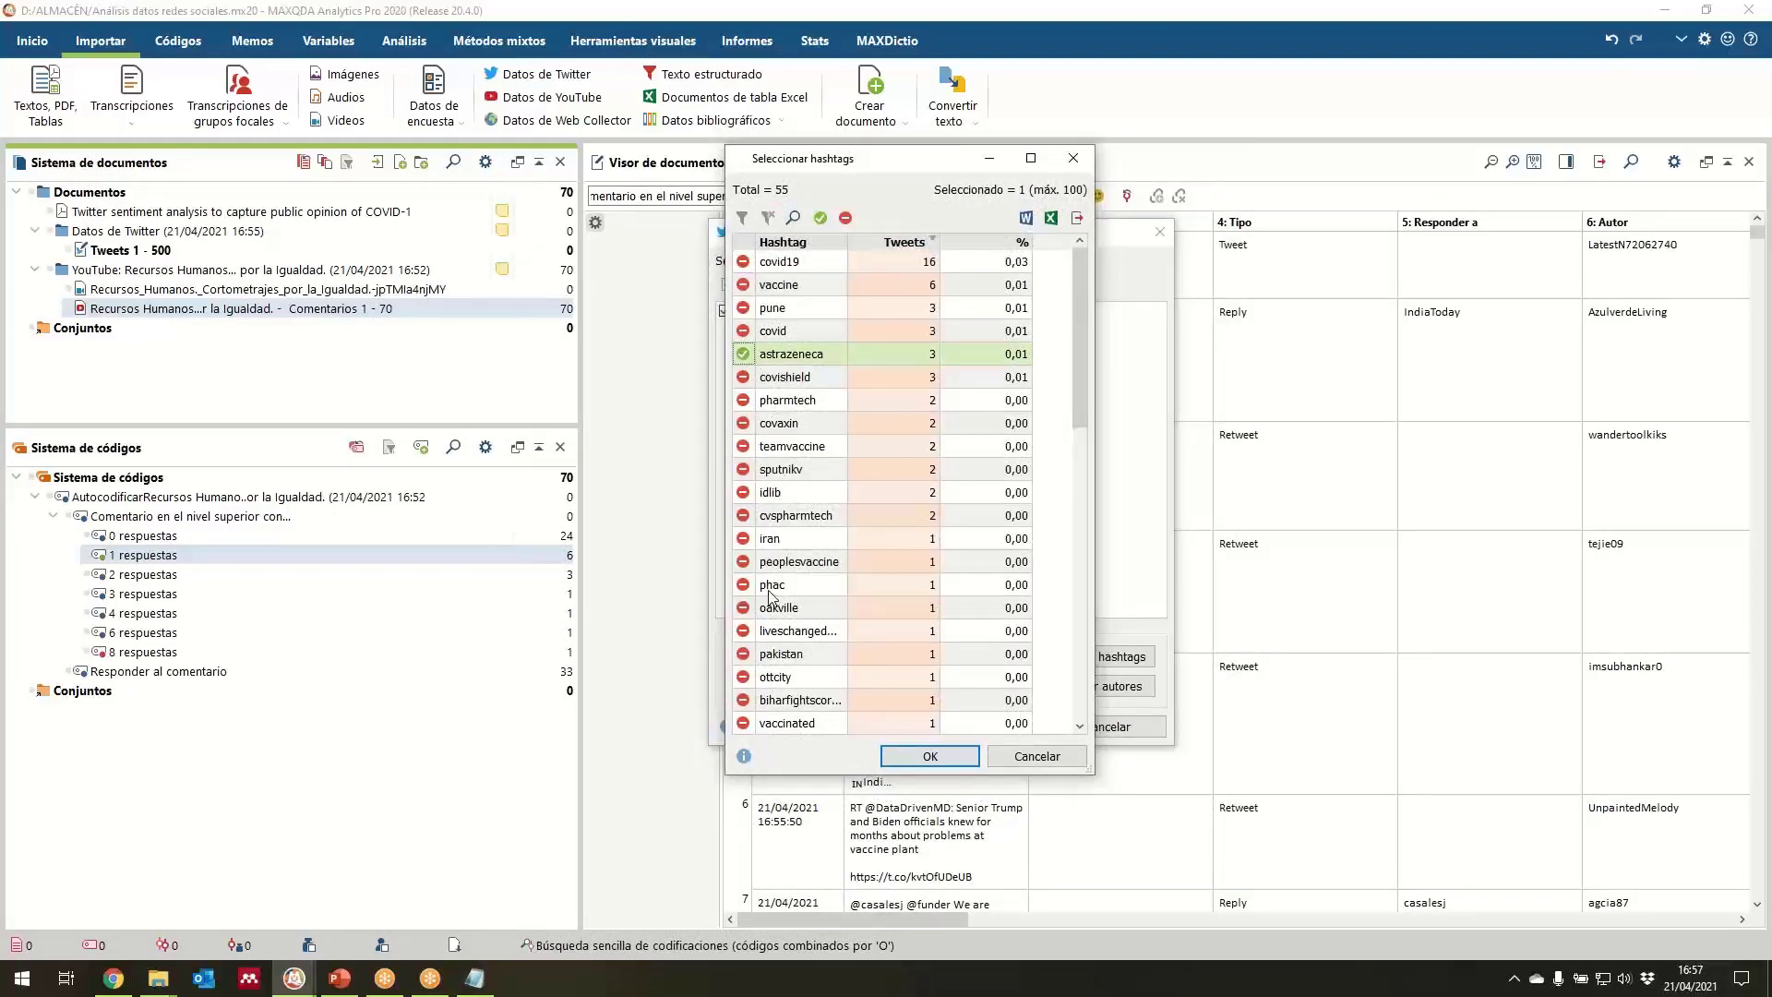
scroll(793, 480, down, 1)
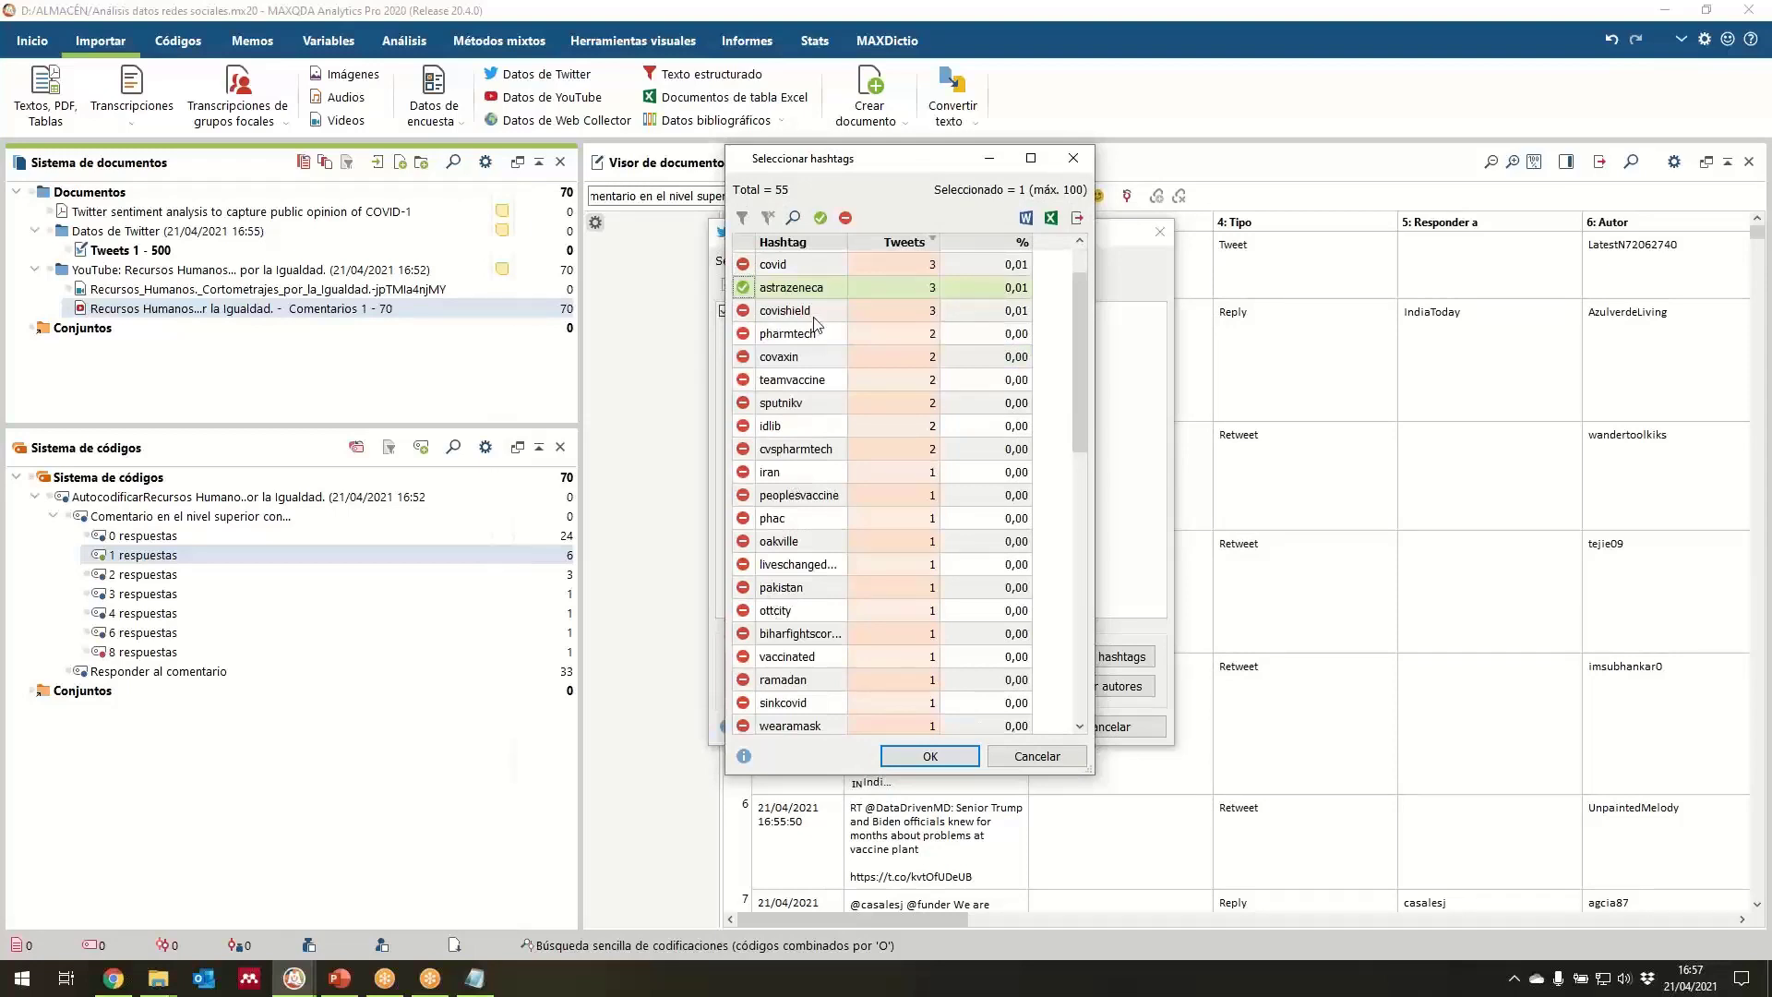
click(742, 407)
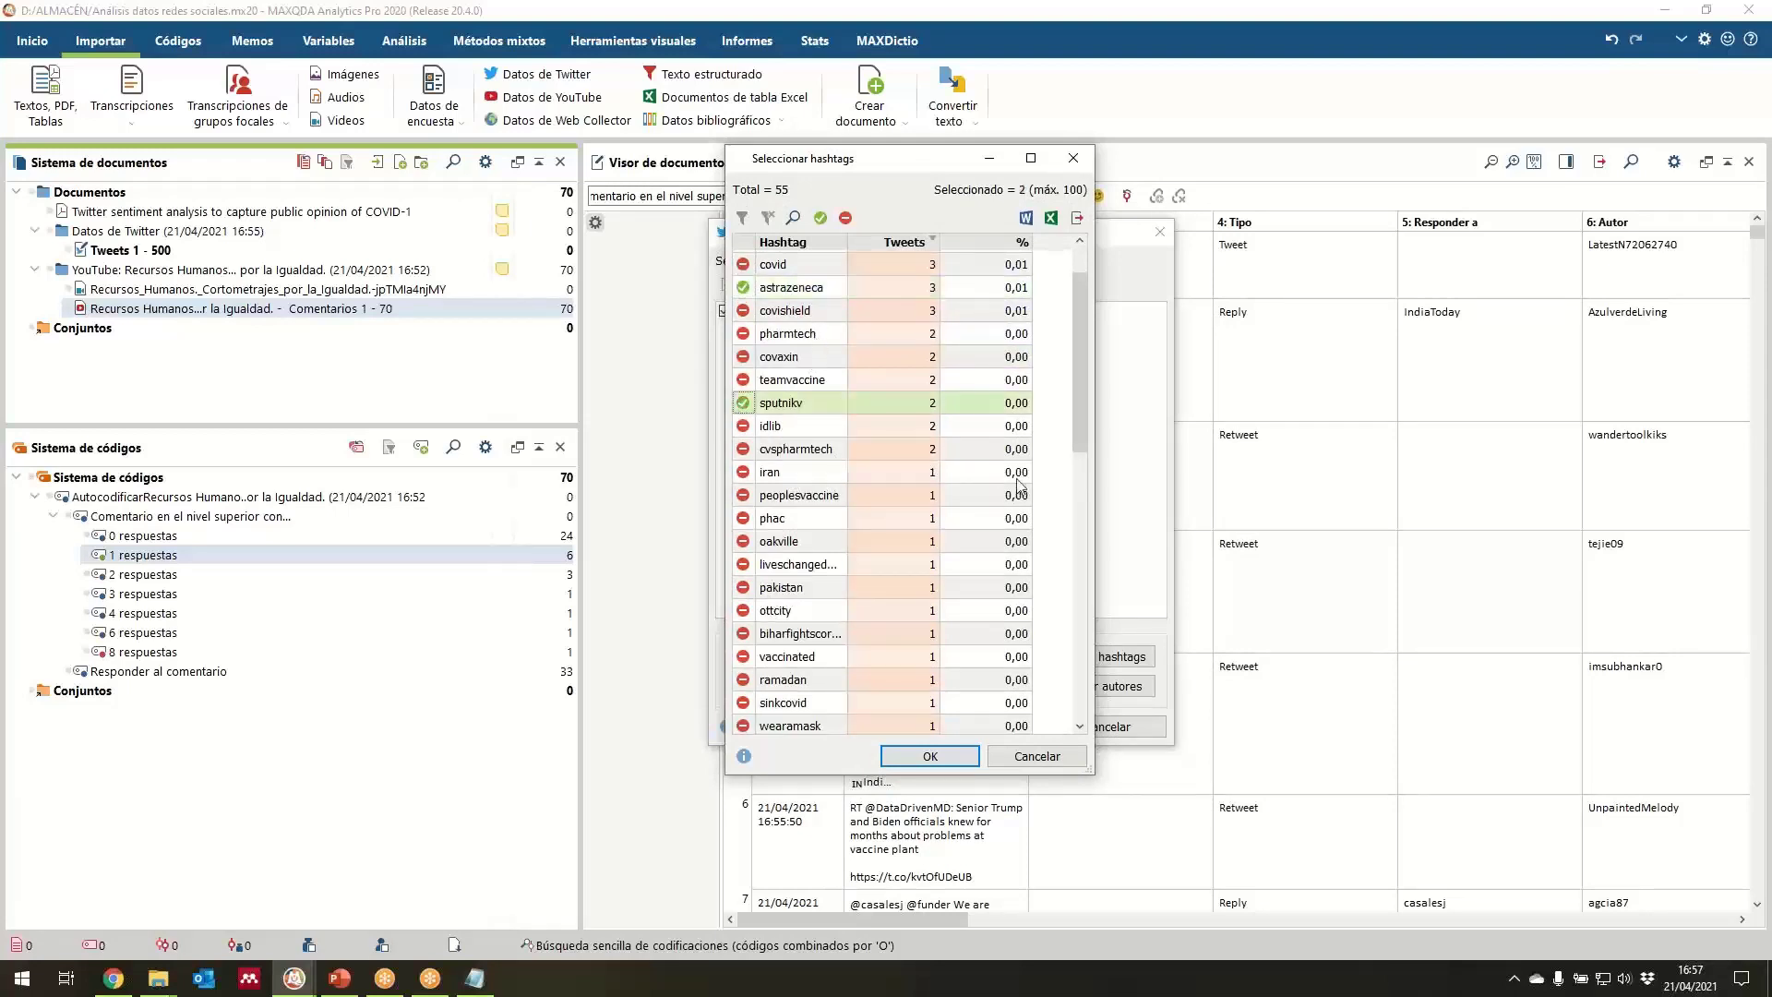
drag(1078, 432, 1076, 325)
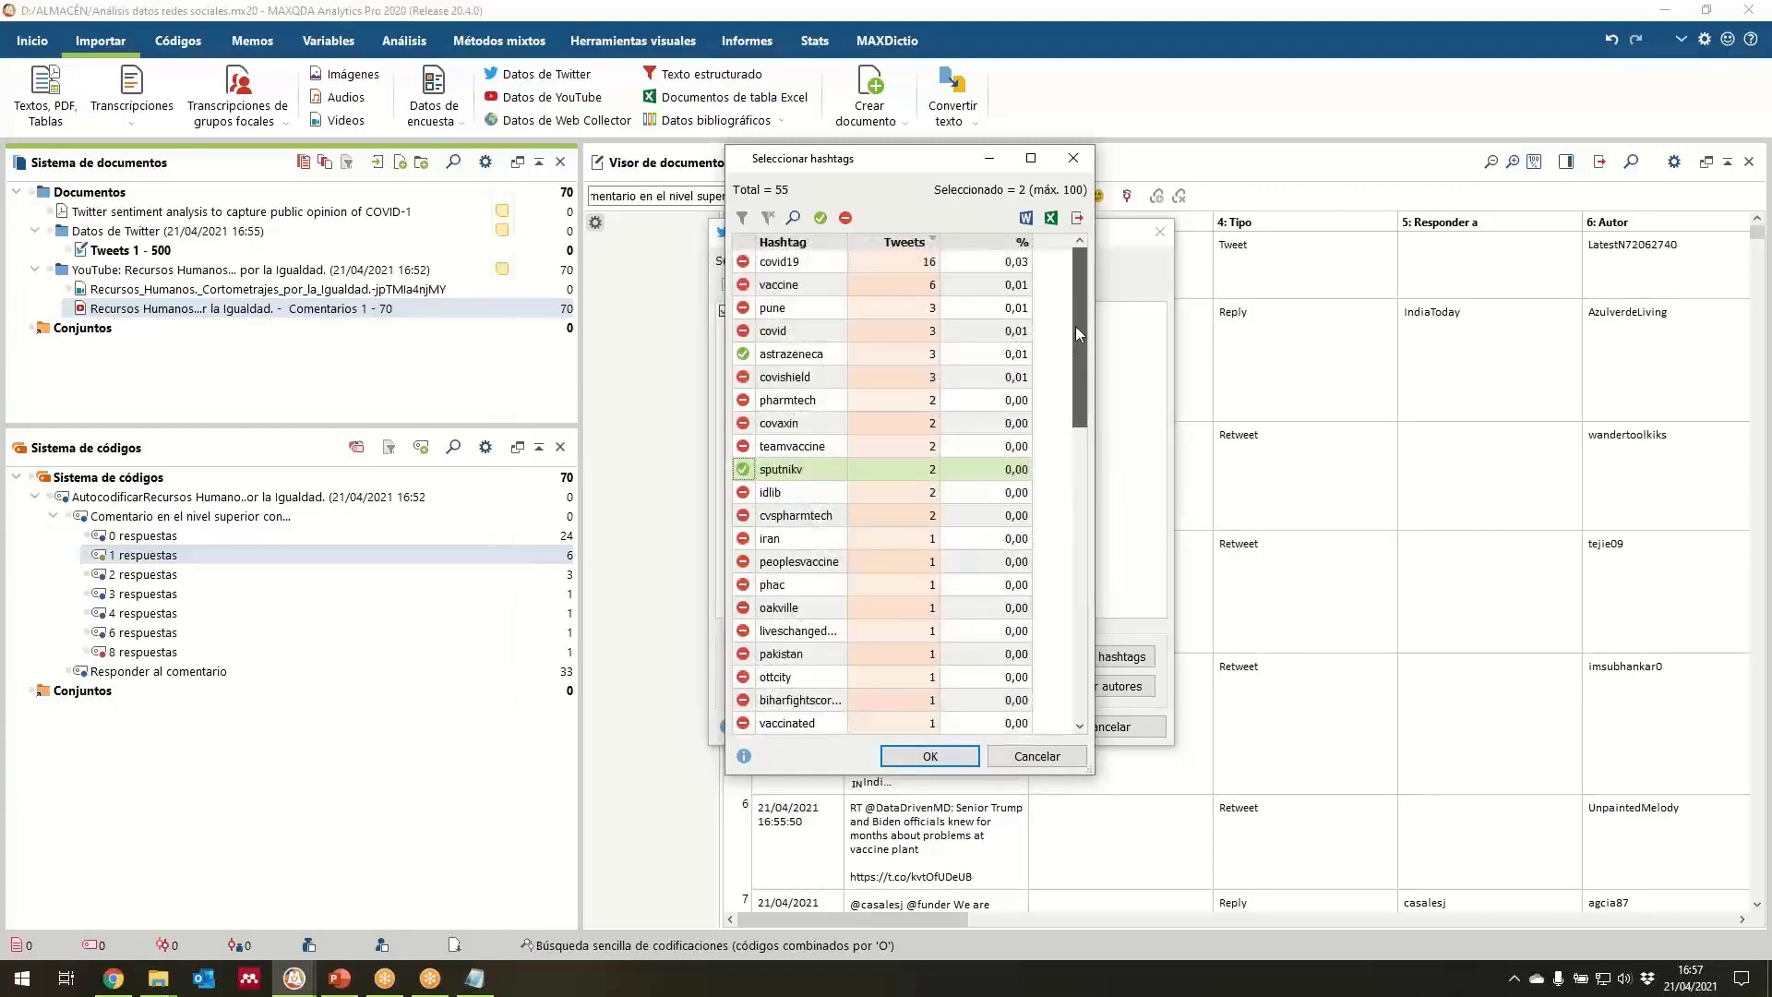
Sort the hashtags alphabetically, add pfizer and the misspelled astrazenaca to the selection, and run the autocoding.
click(821, 244)
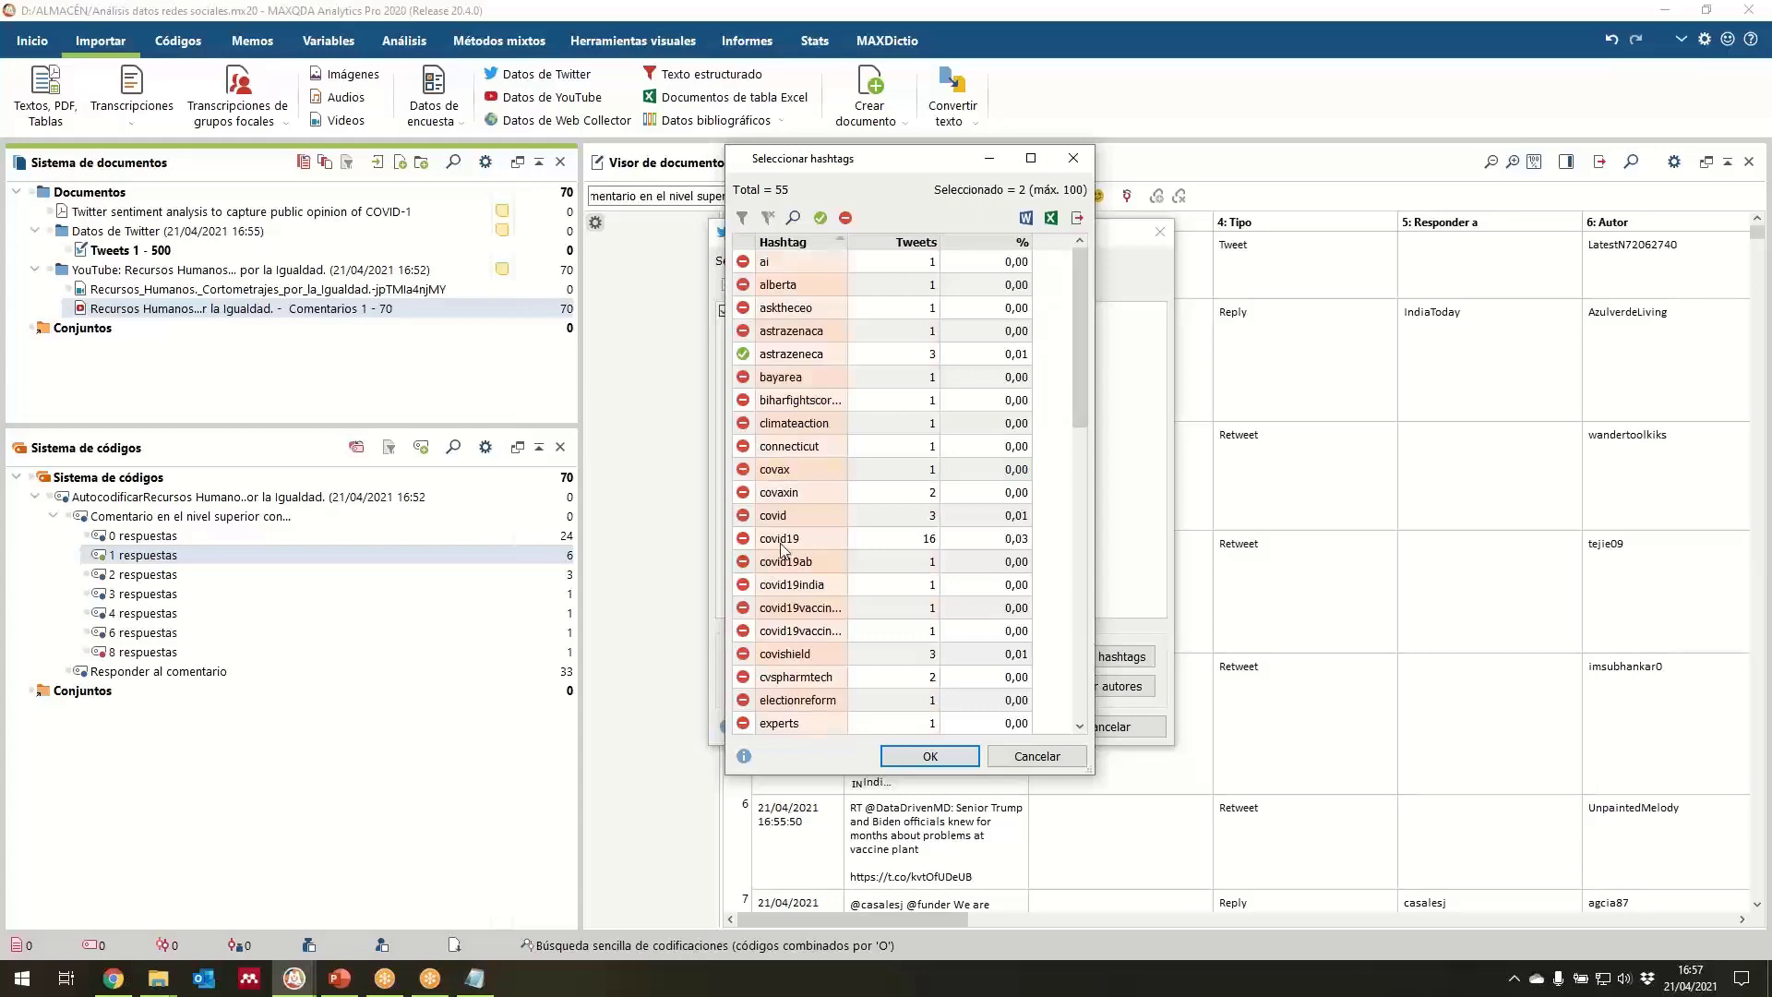
scroll(780, 549, down, 4)
scroll(777, 543, down, 2)
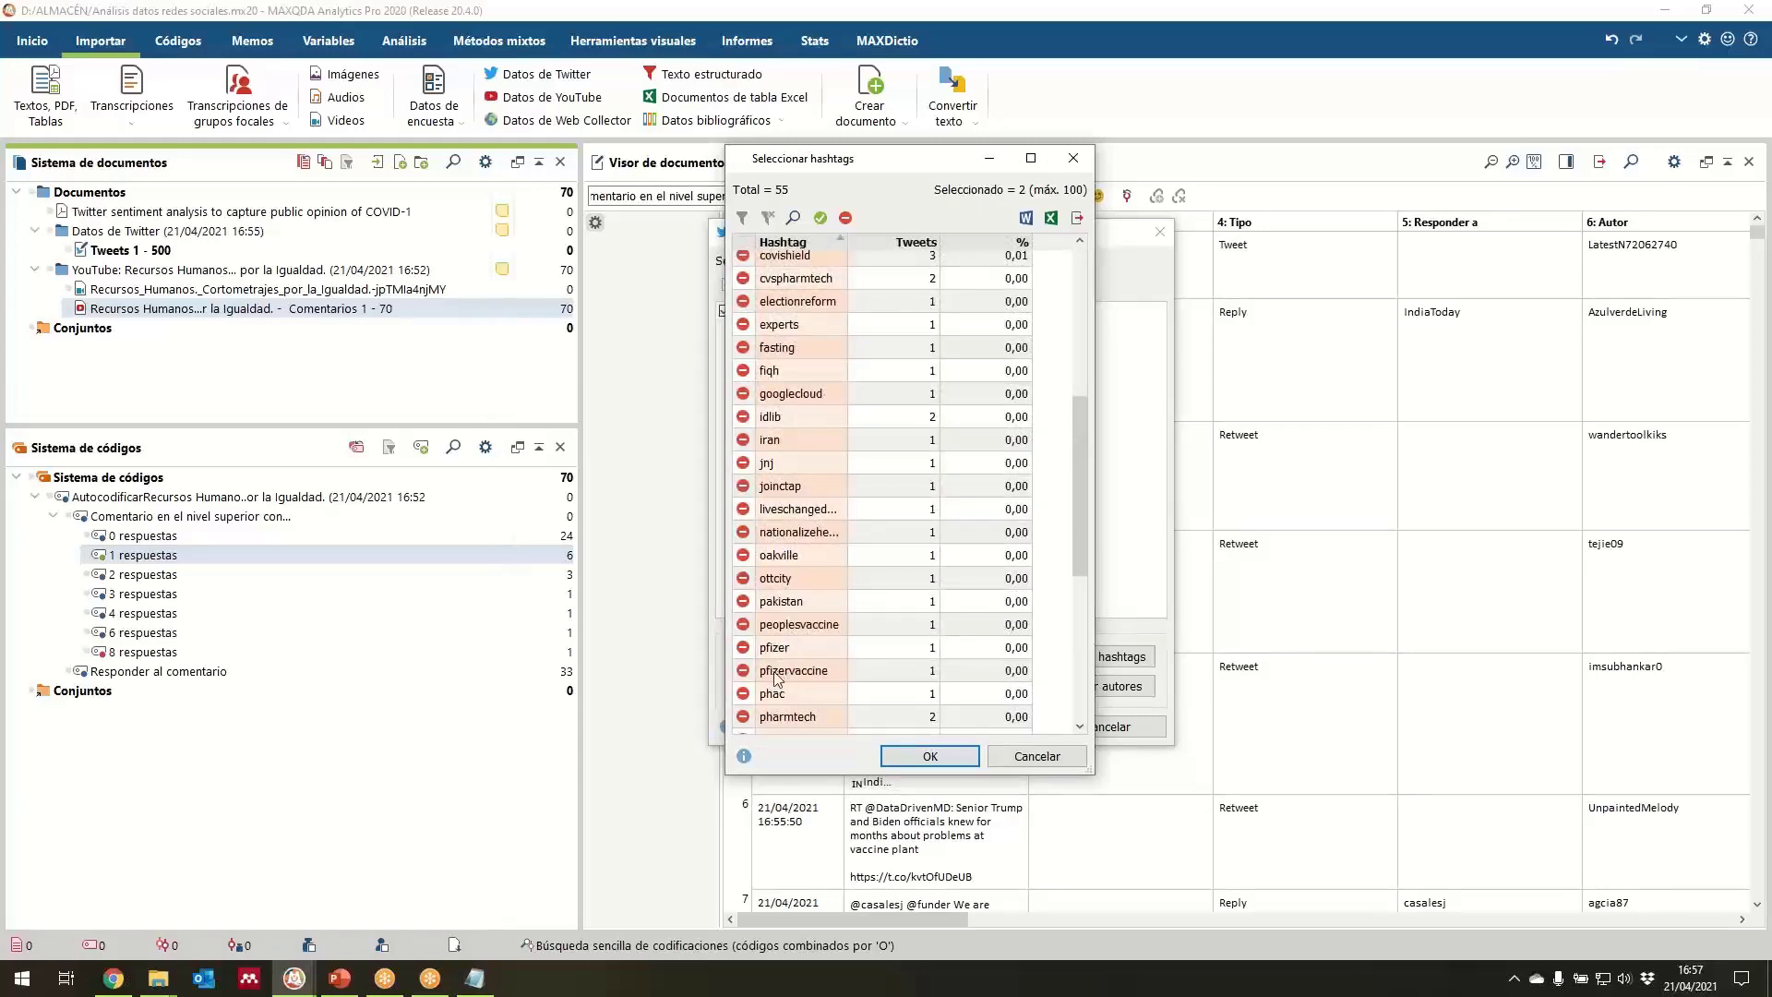
scroll(766, 670, down, 6)
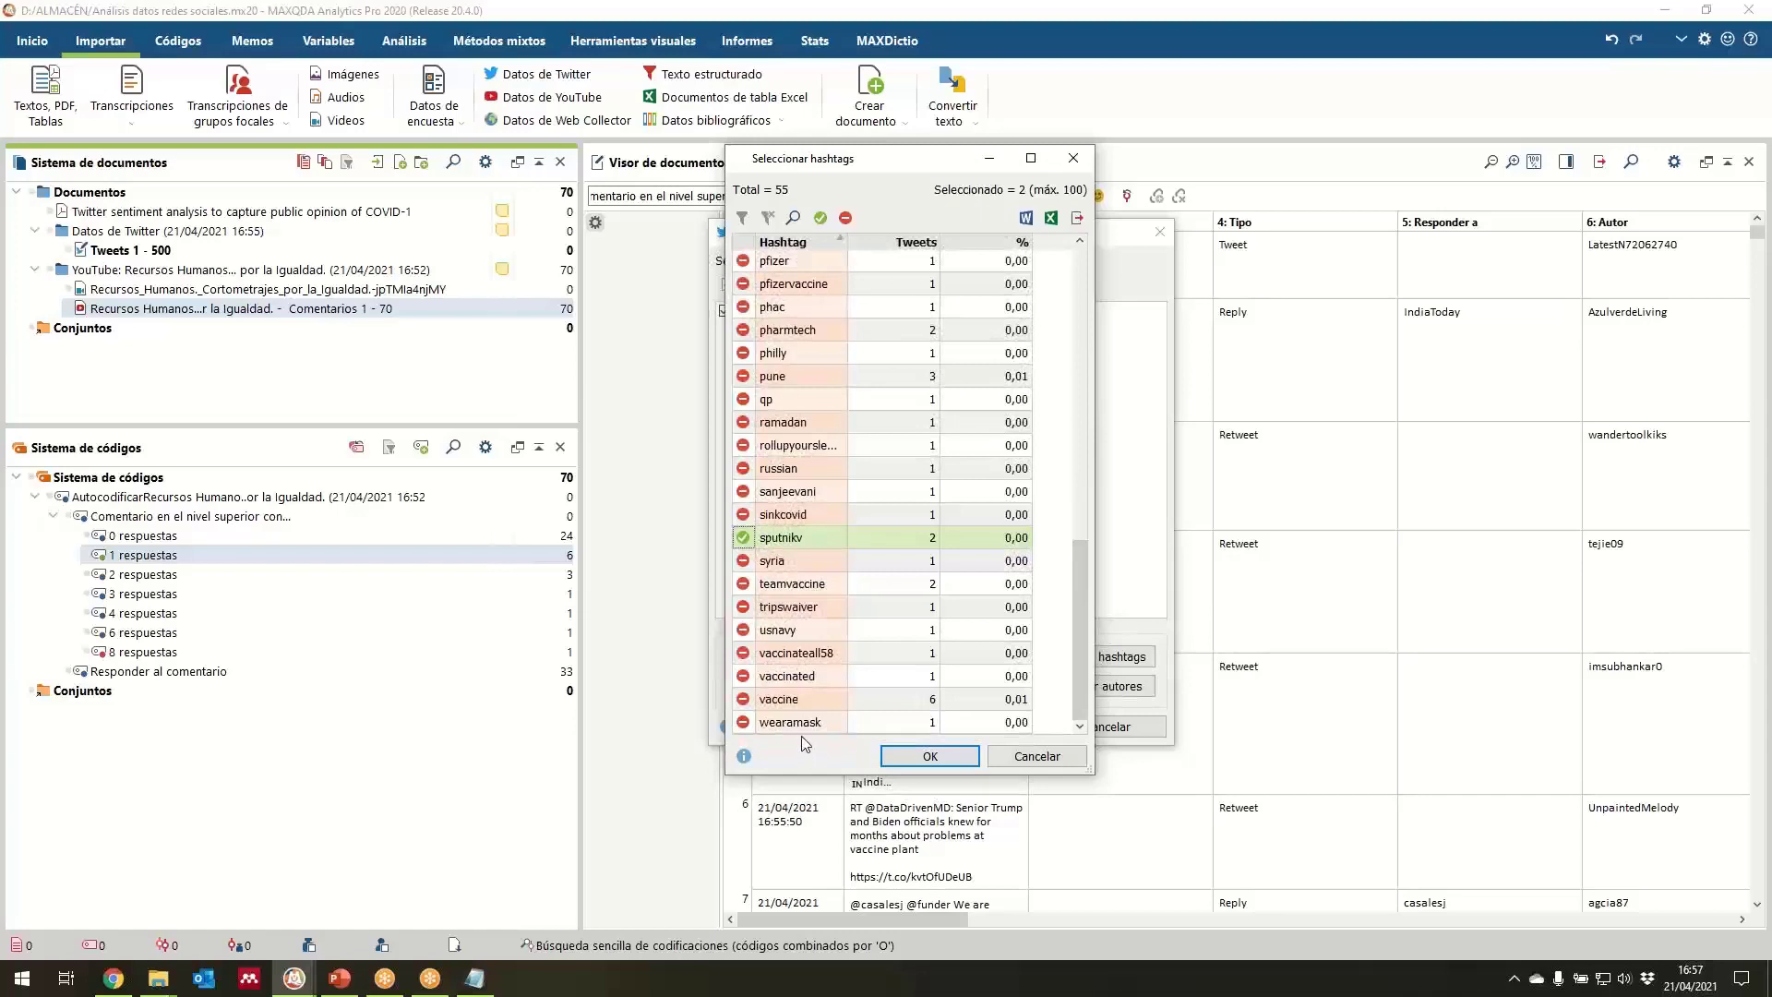
scroll(746, 701, up, 5)
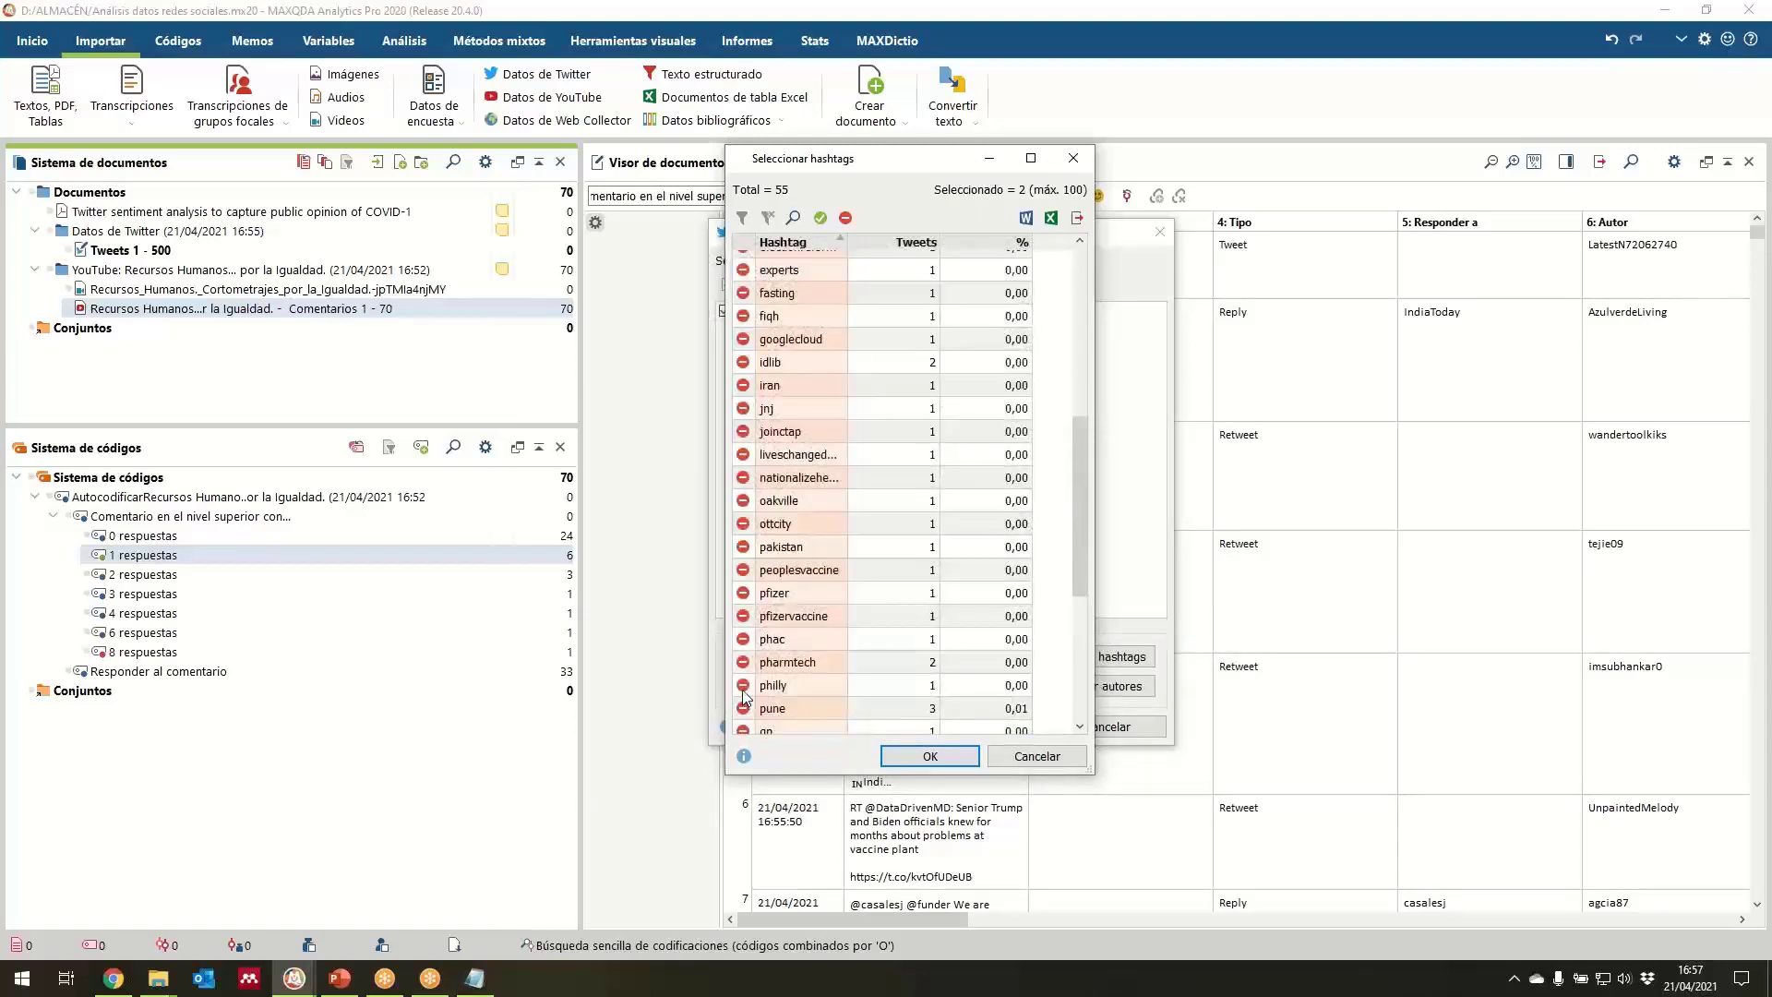
click(746, 593)
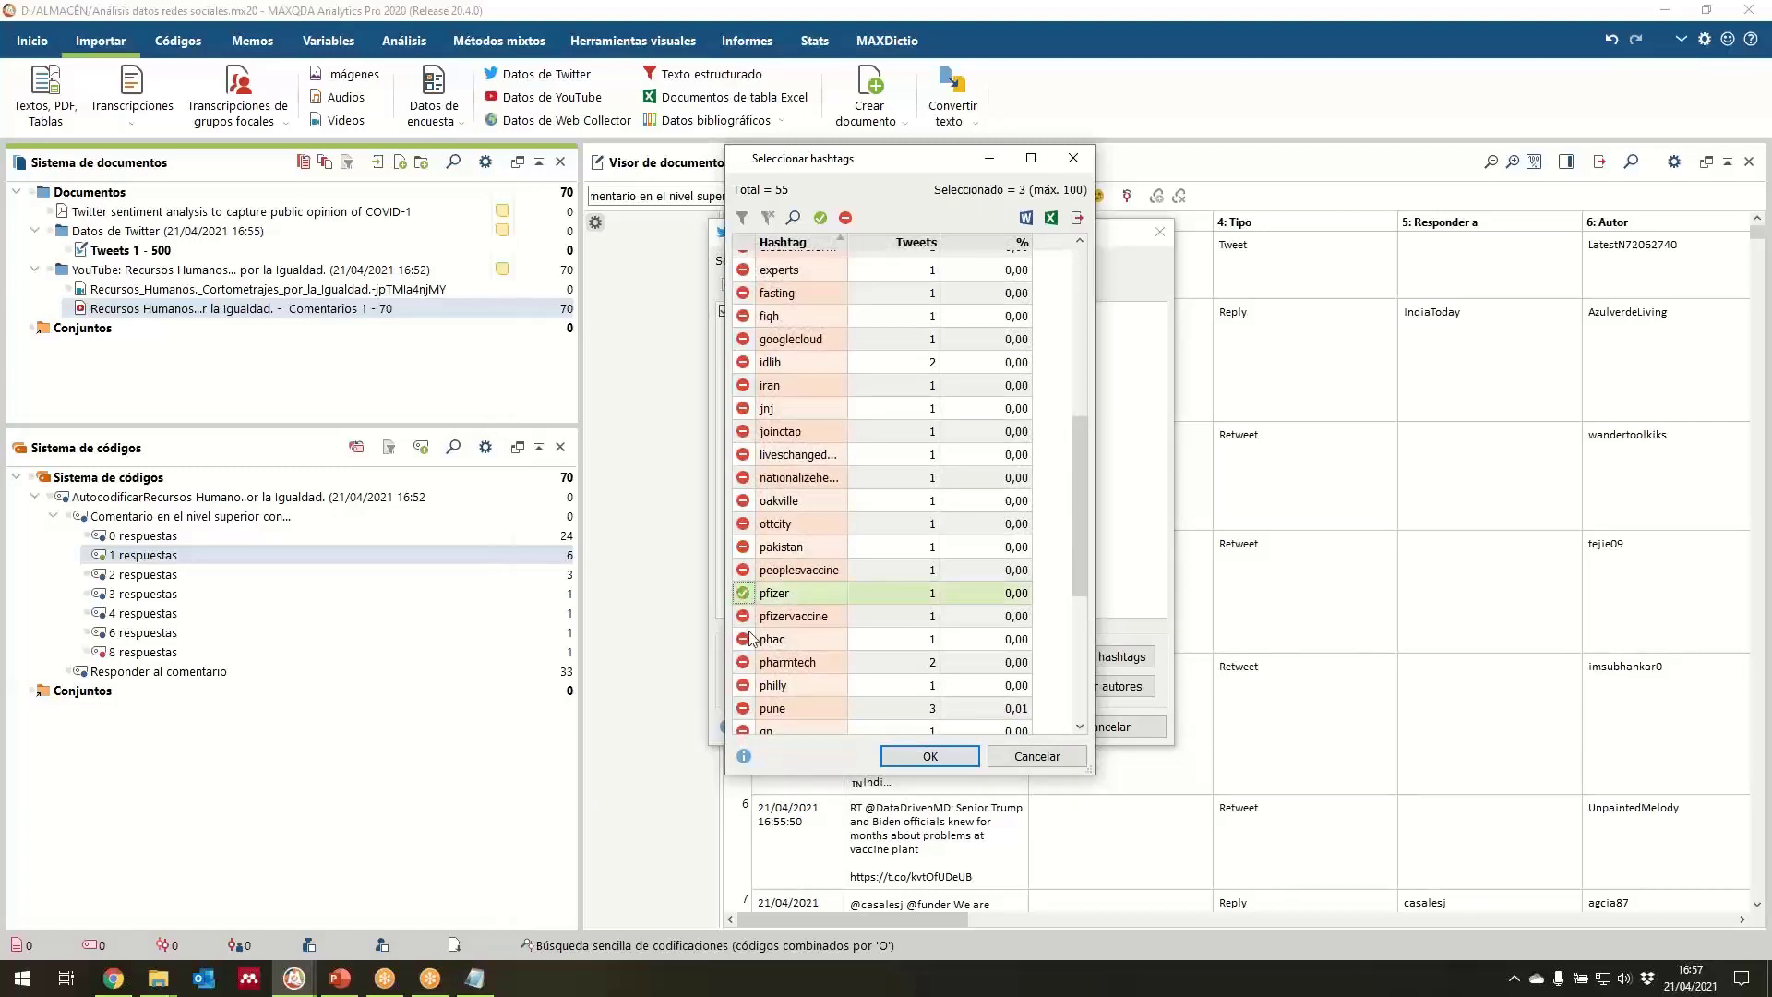
scroll(752, 651, up, 5)
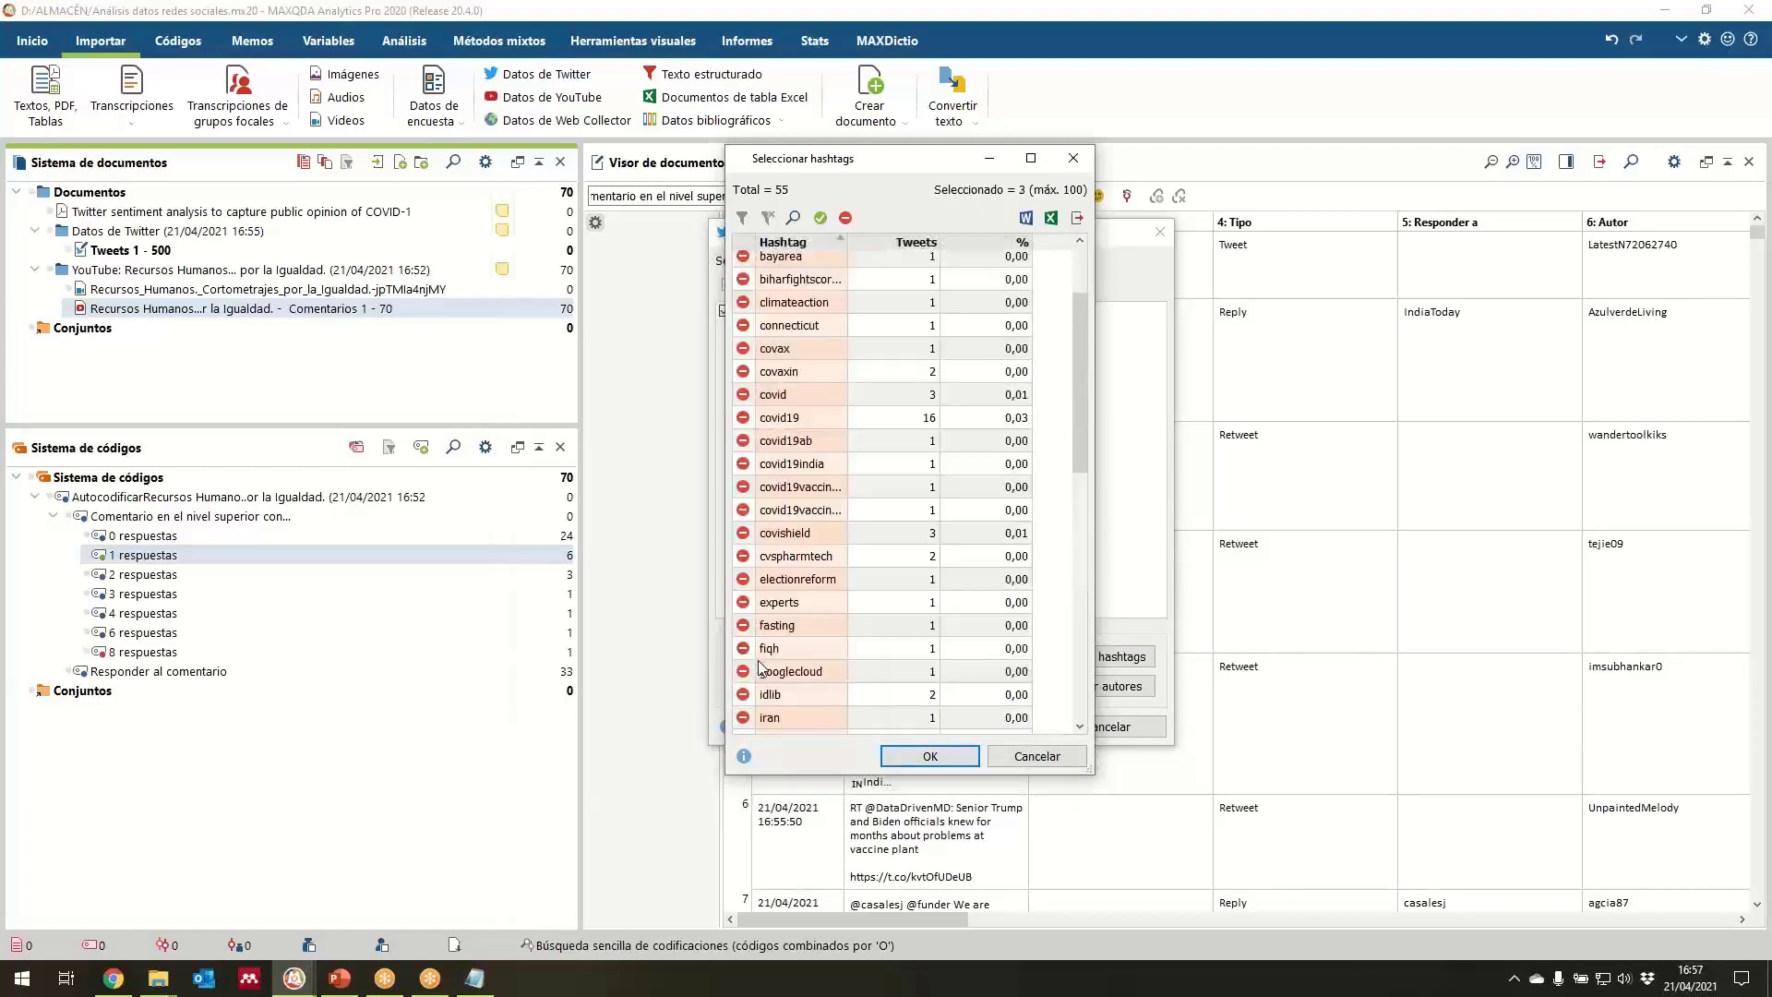
scroll(756, 661, up, 2)
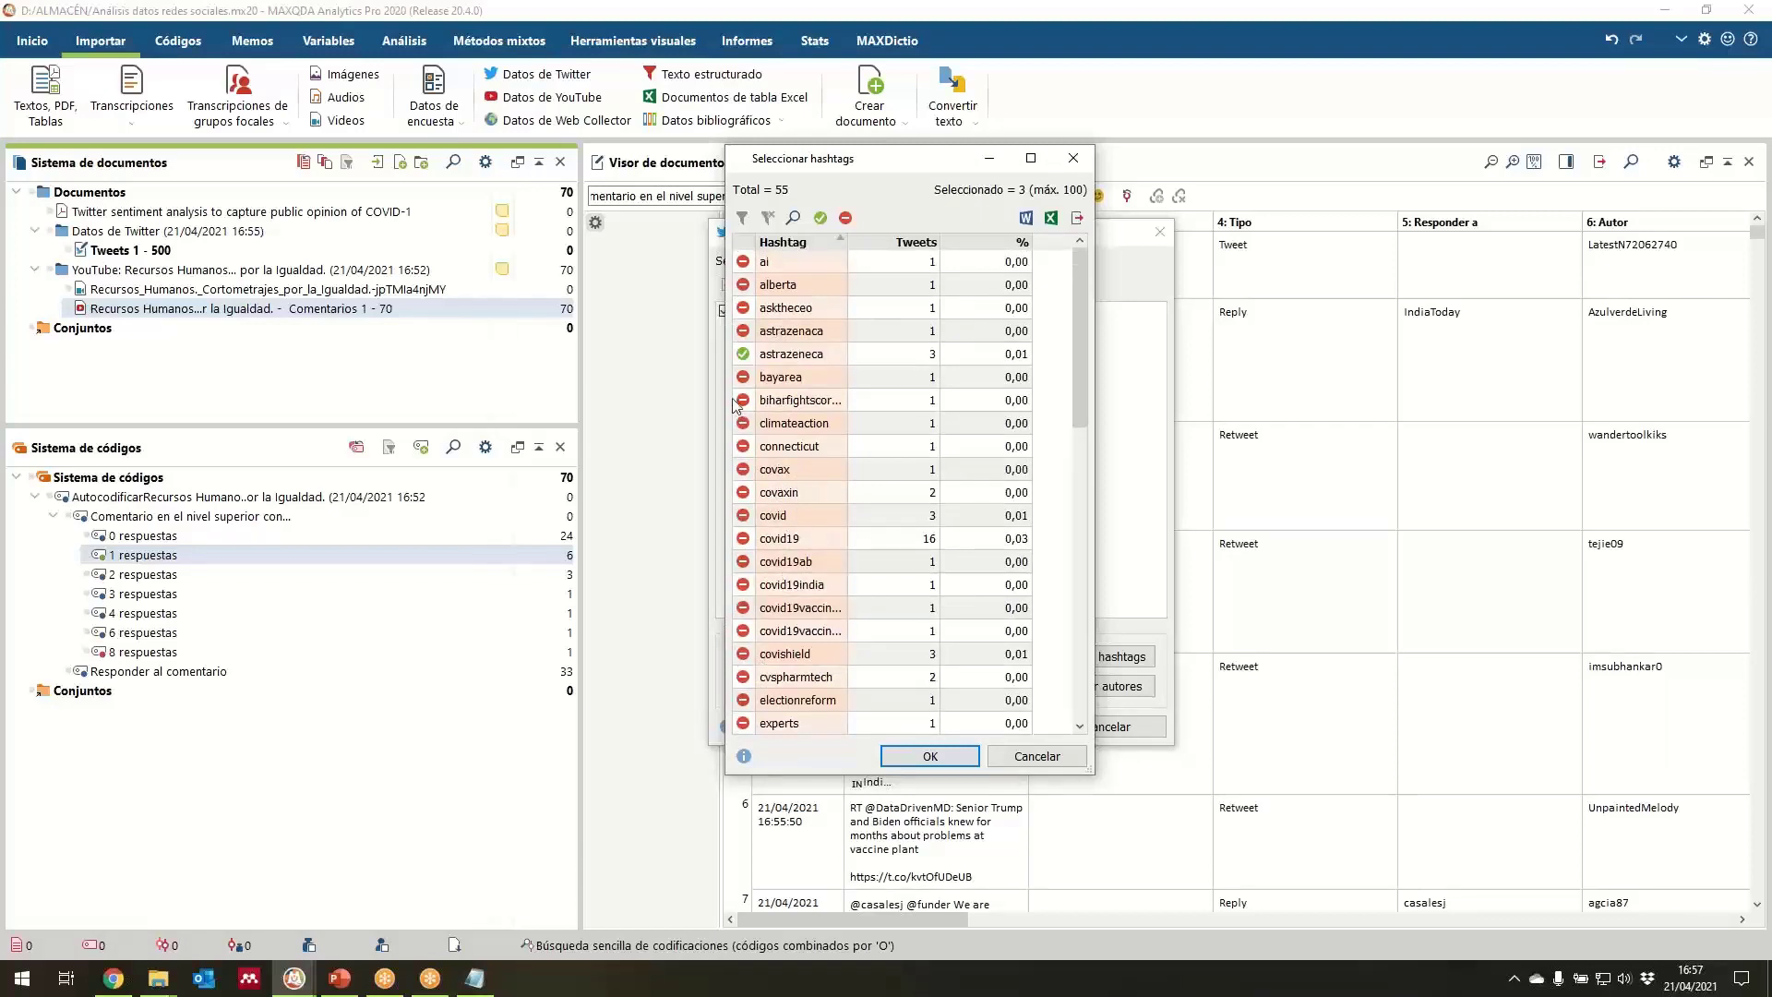
click(743, 337)
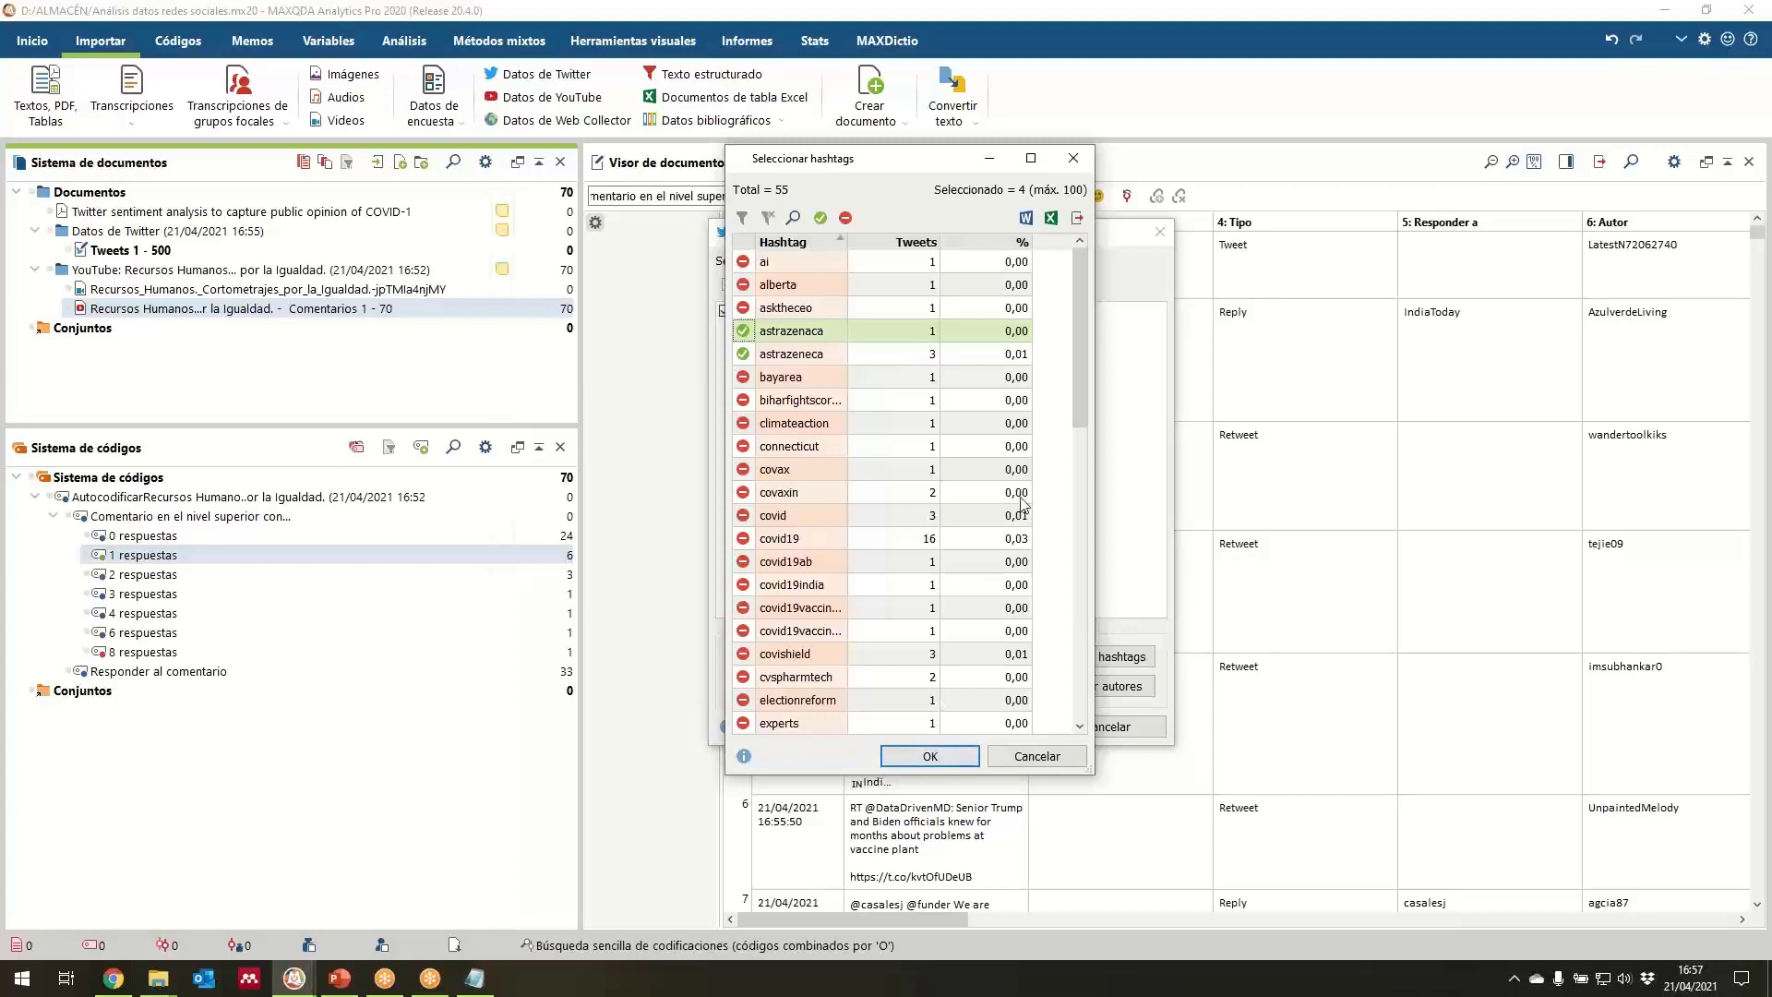
click(929, 755)
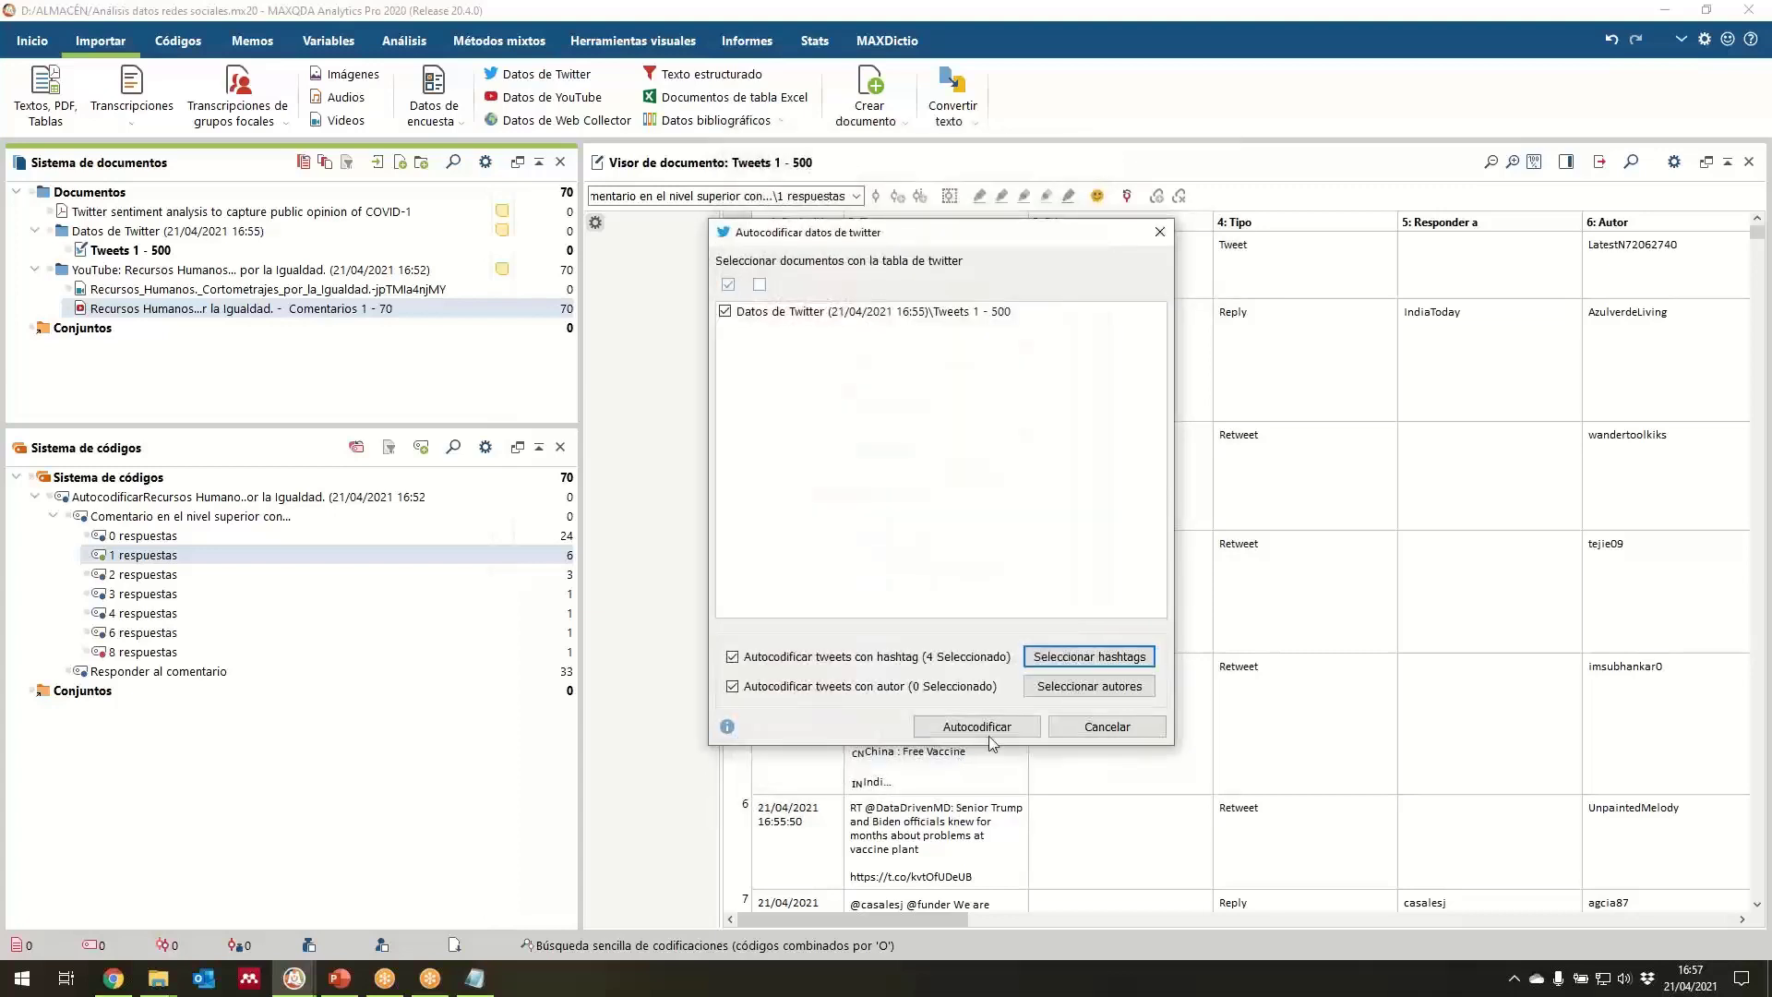
click(989, 734)
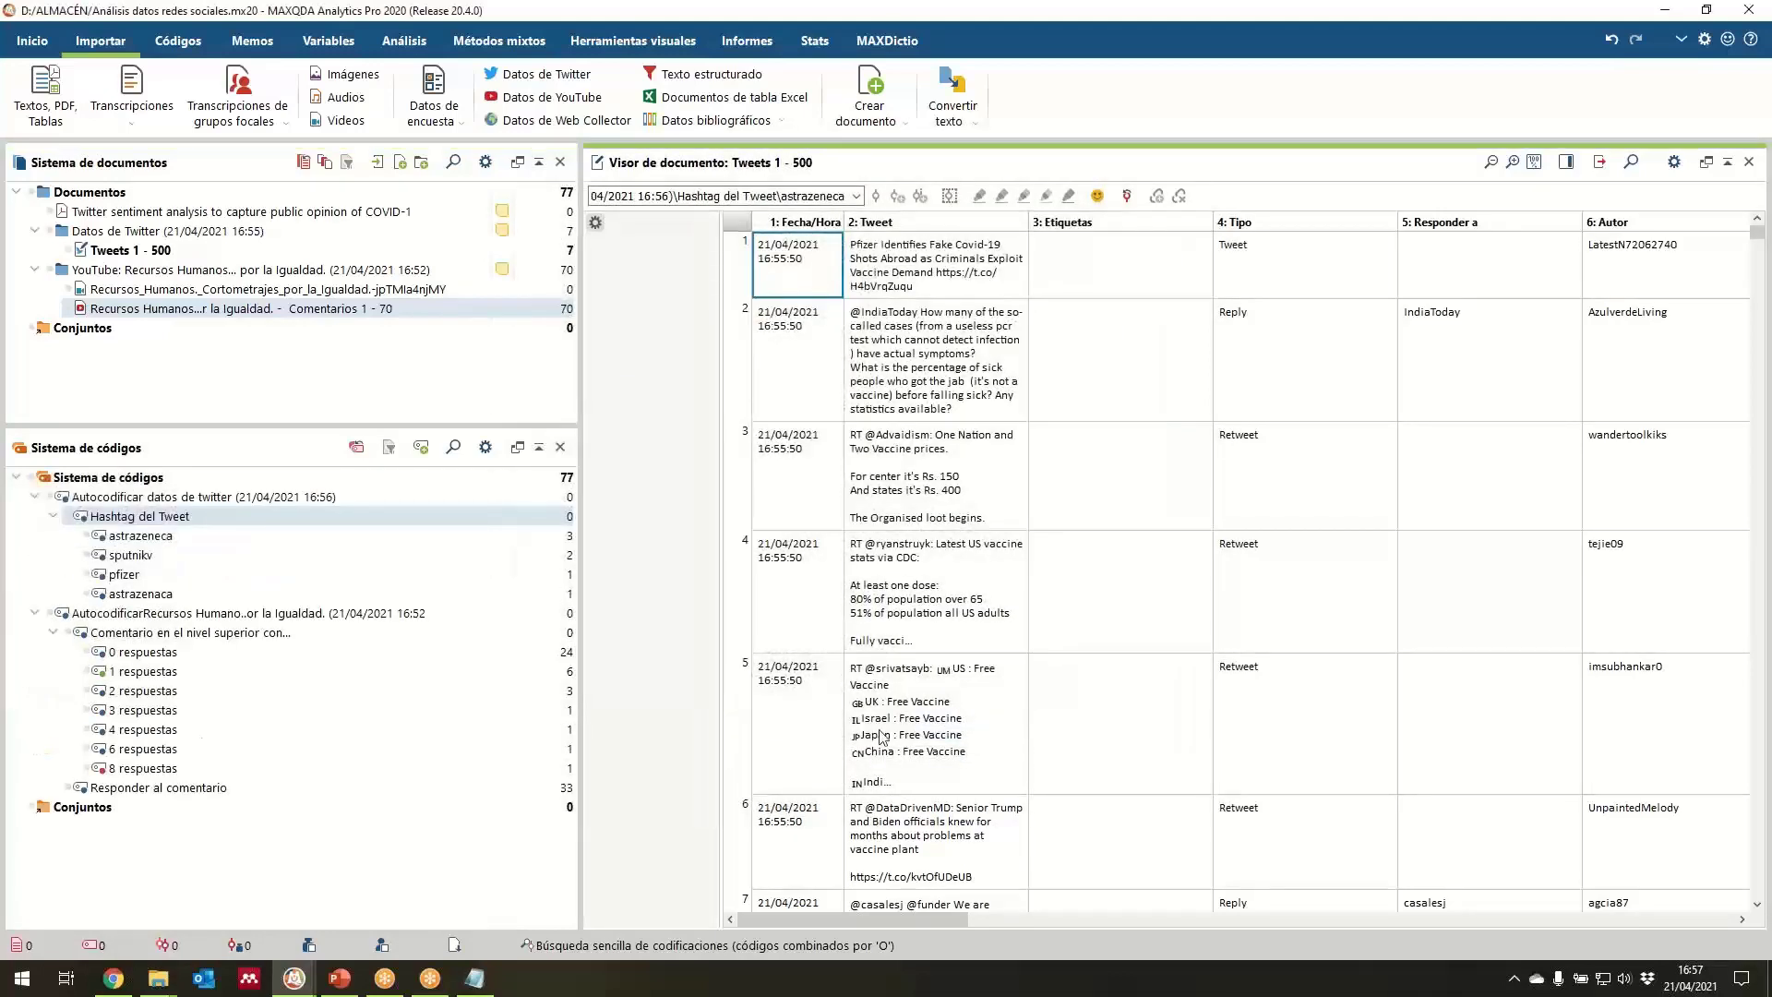
Color the new hashtag codes: astrazeneca green, sputnikv turquoise, and pfizer red.
right_click(151, 539)
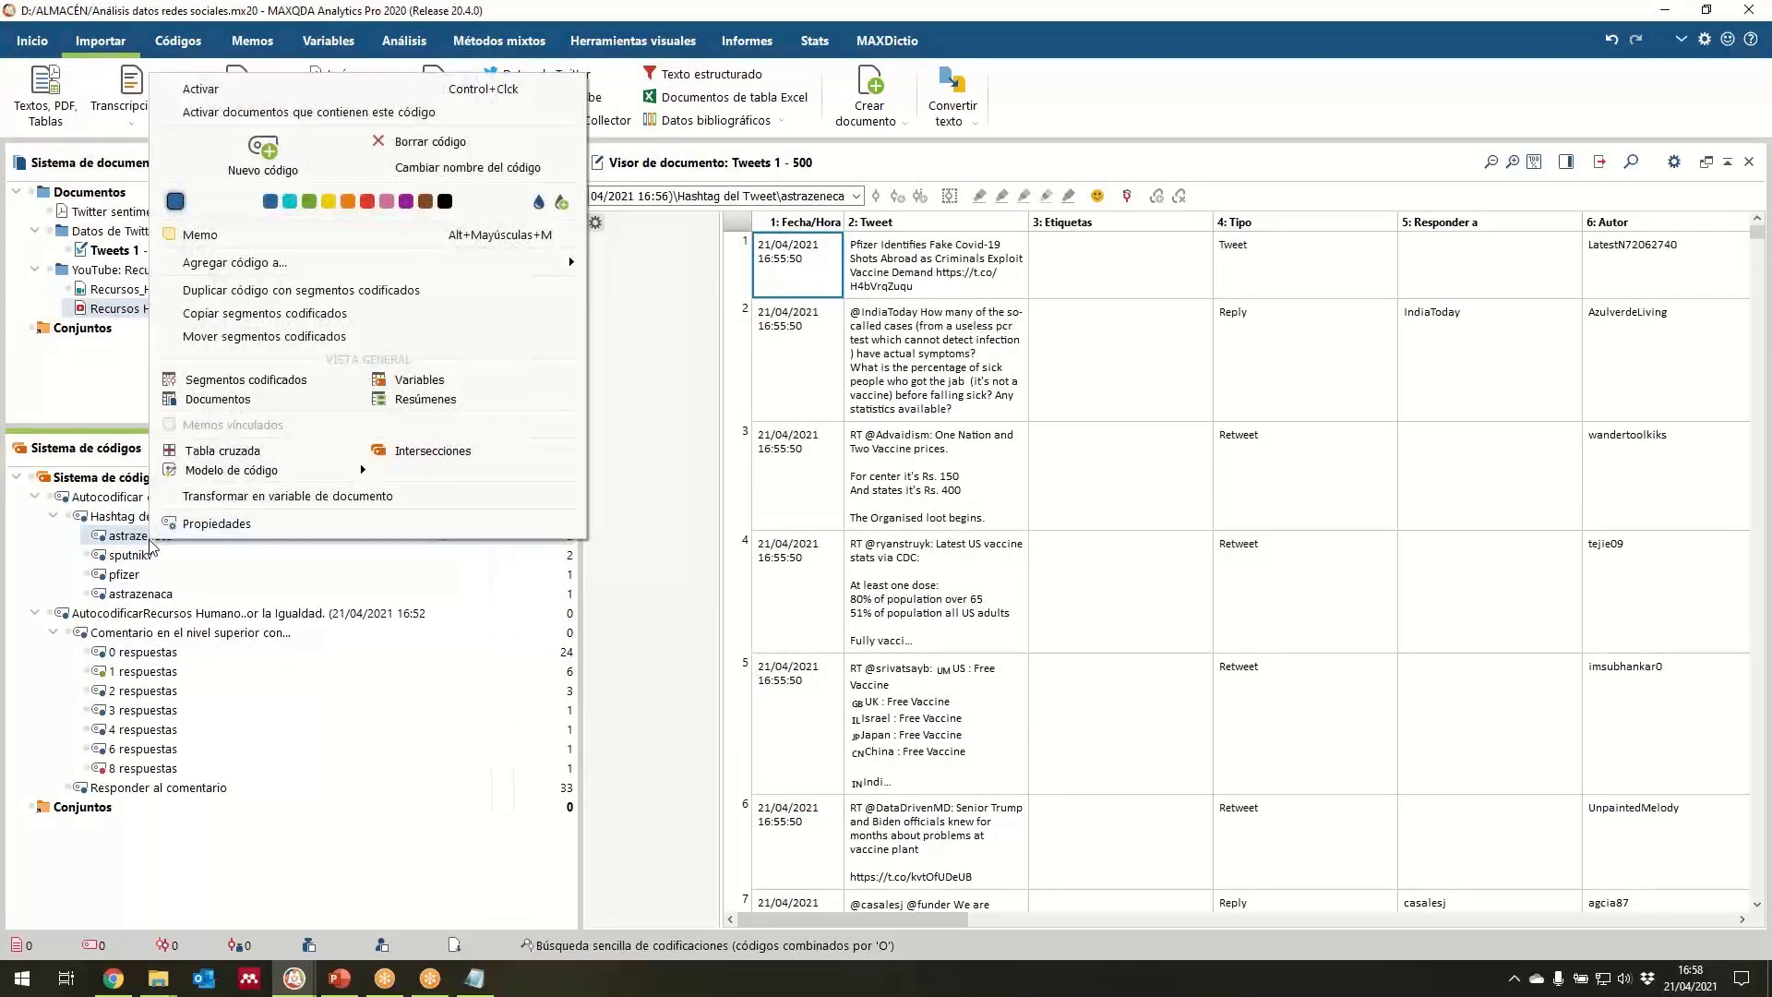
click(330, 202)
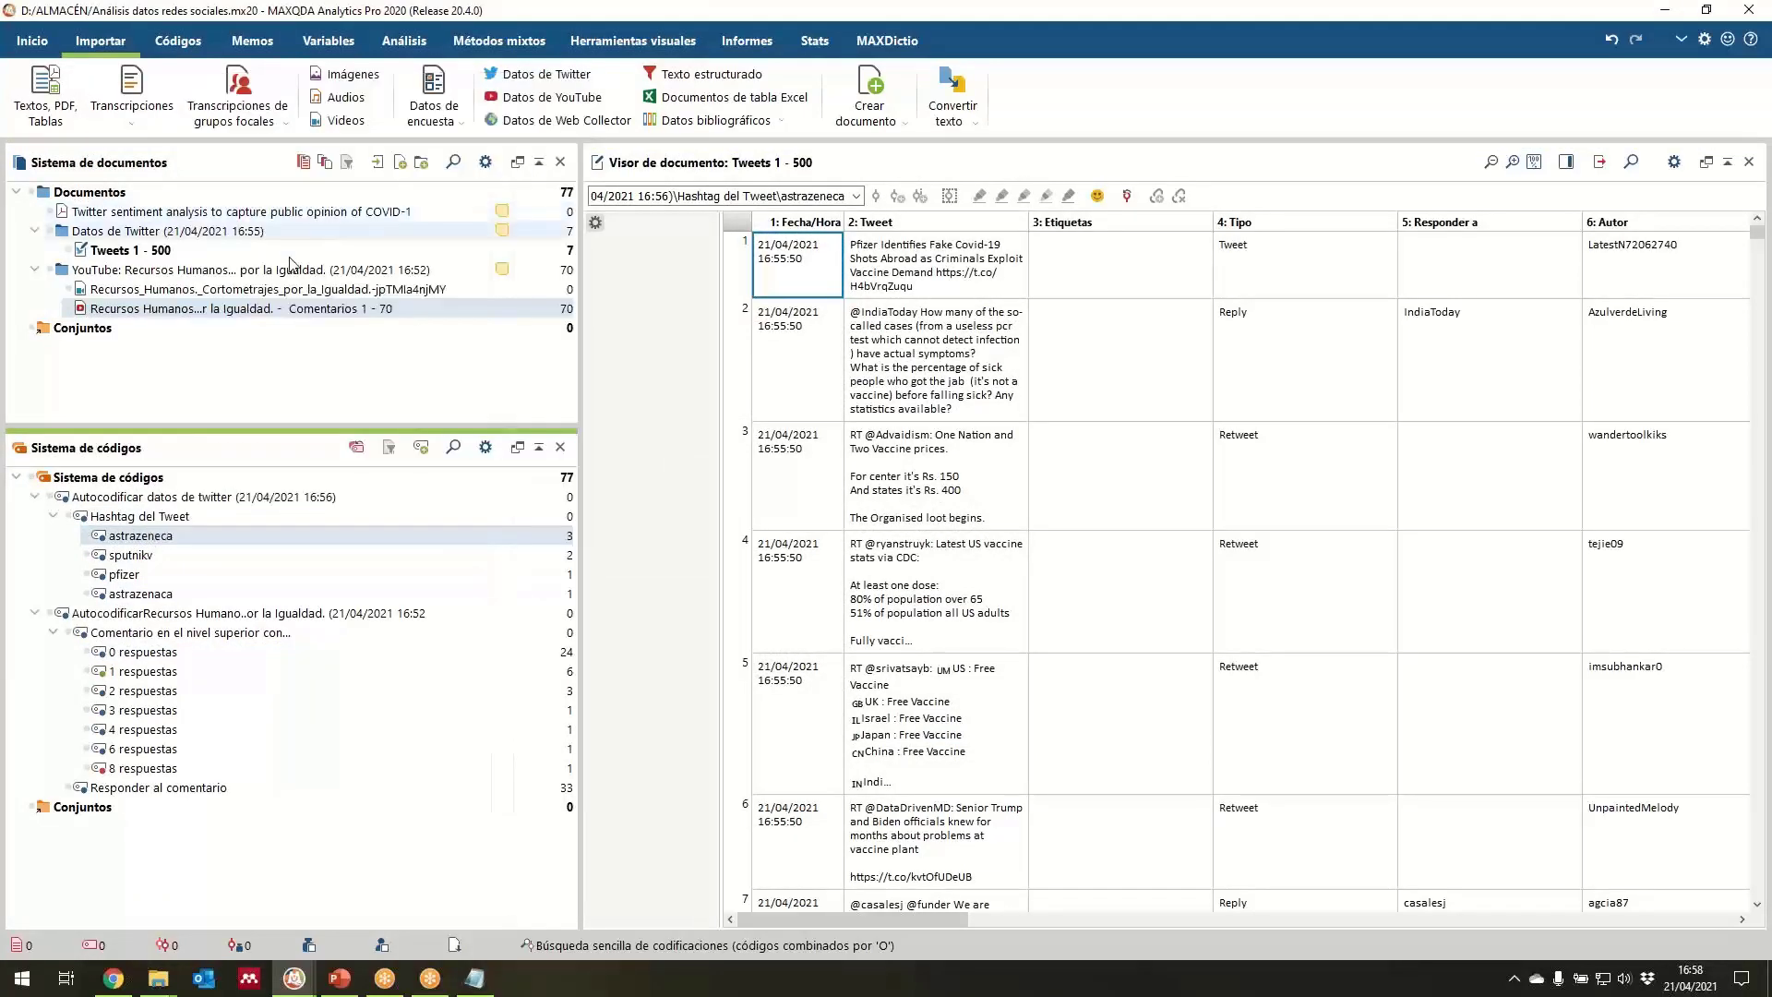
right_click(148, 536)
click(310, 202)
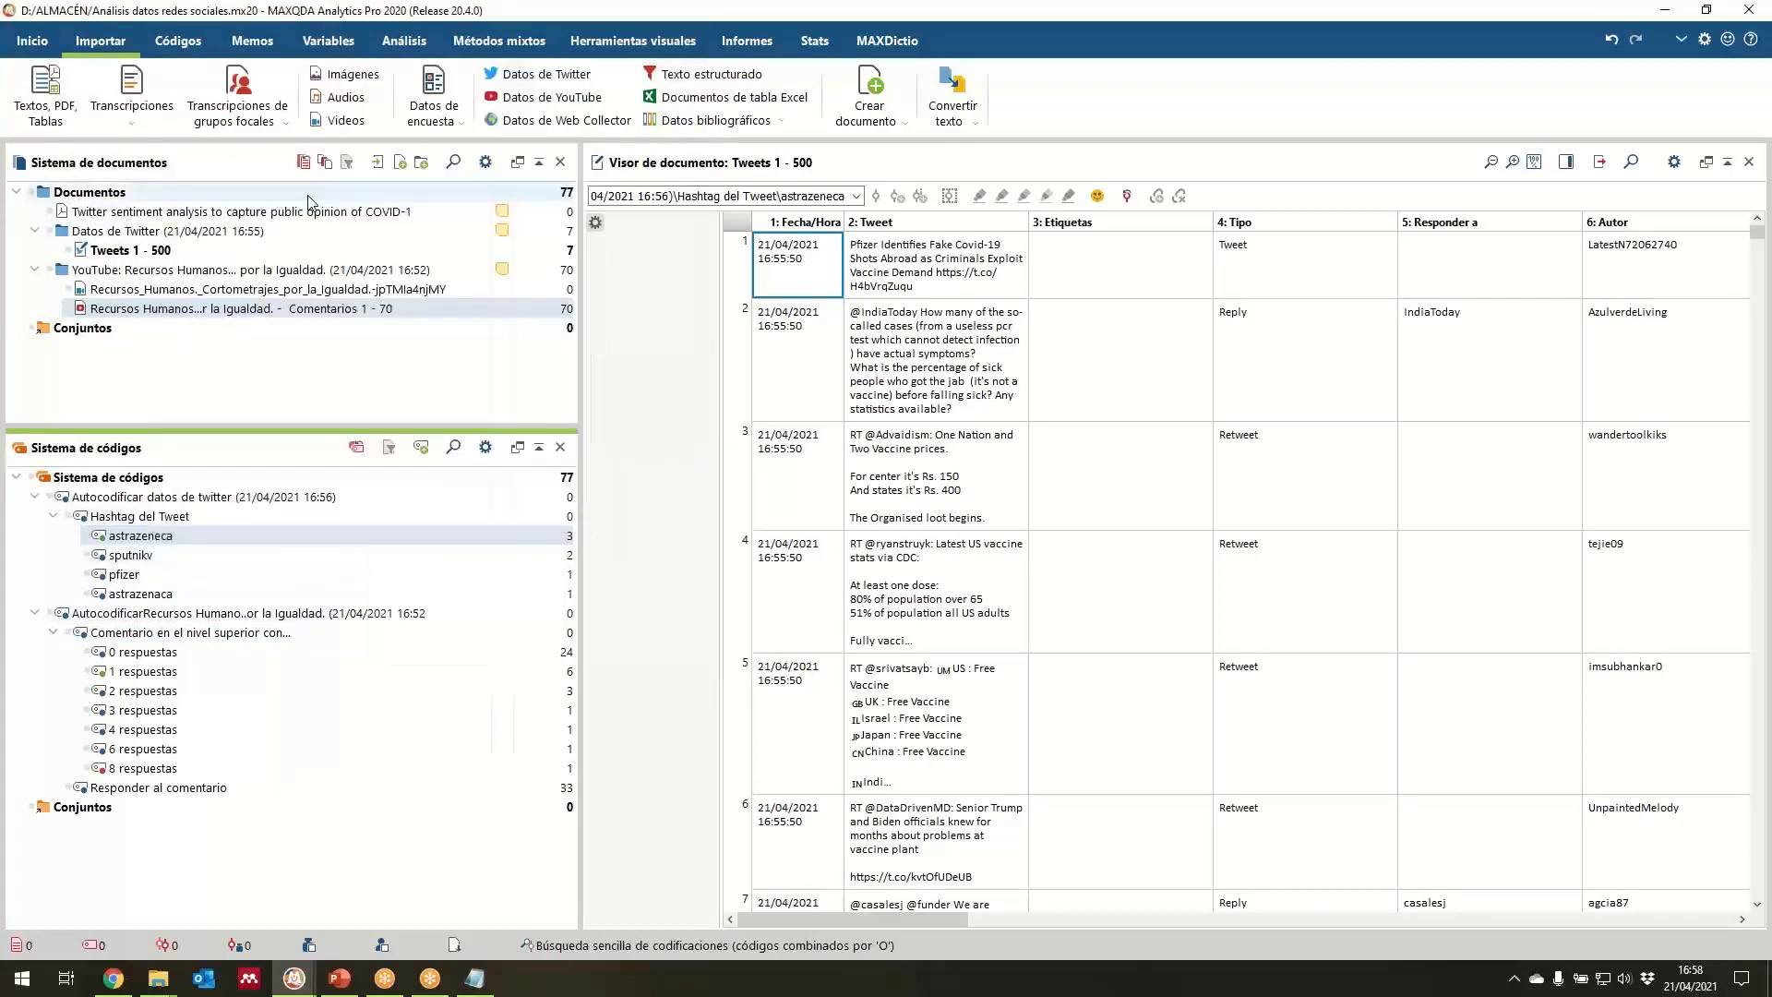
right_click(131, 555)
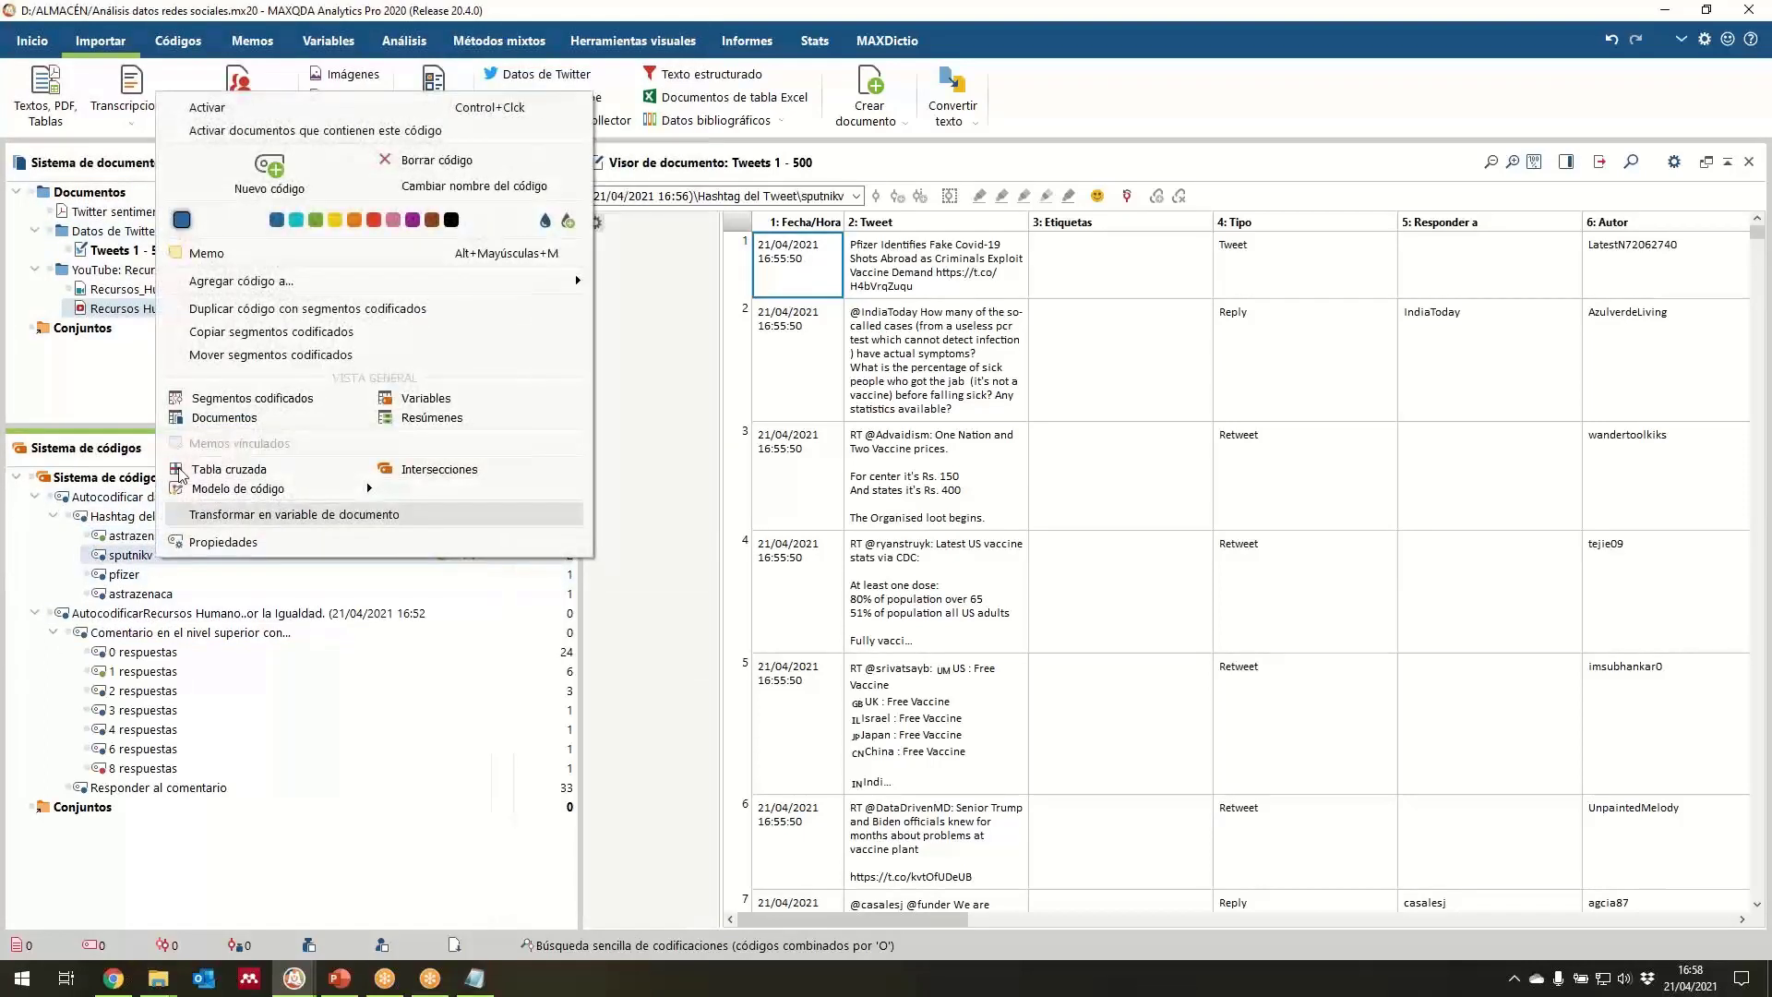
click(288, 220)
click(148, 574)
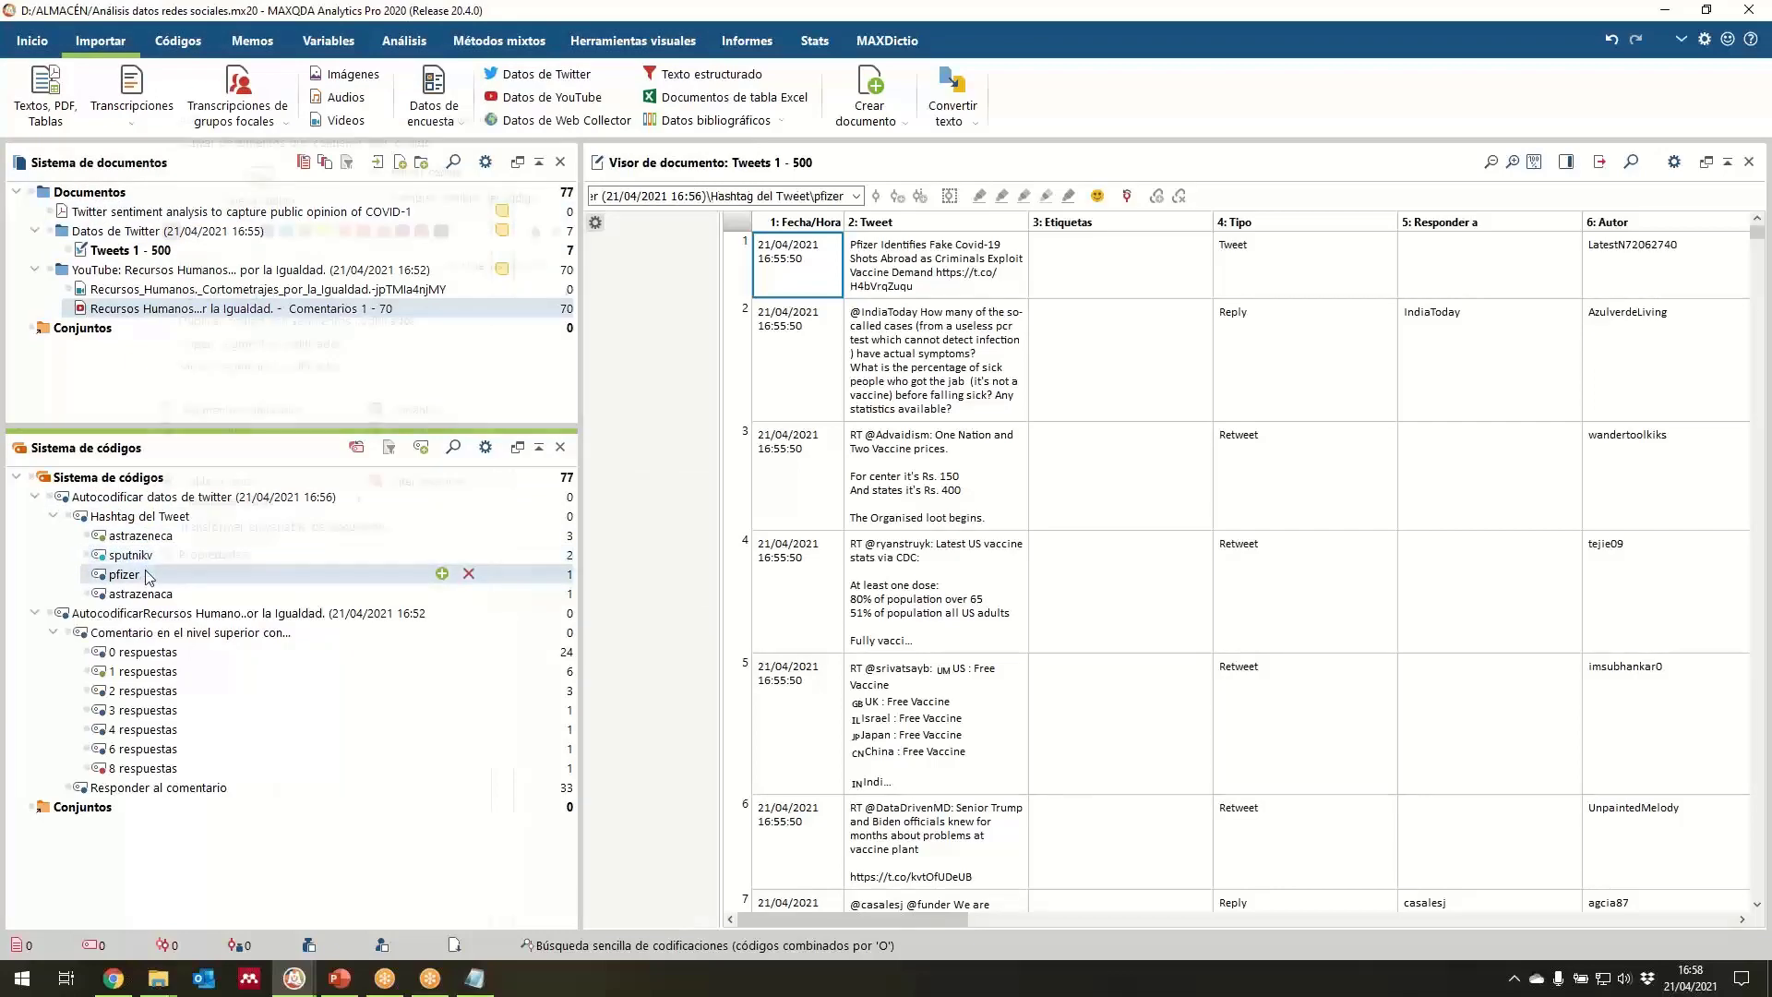
click(363, 236)
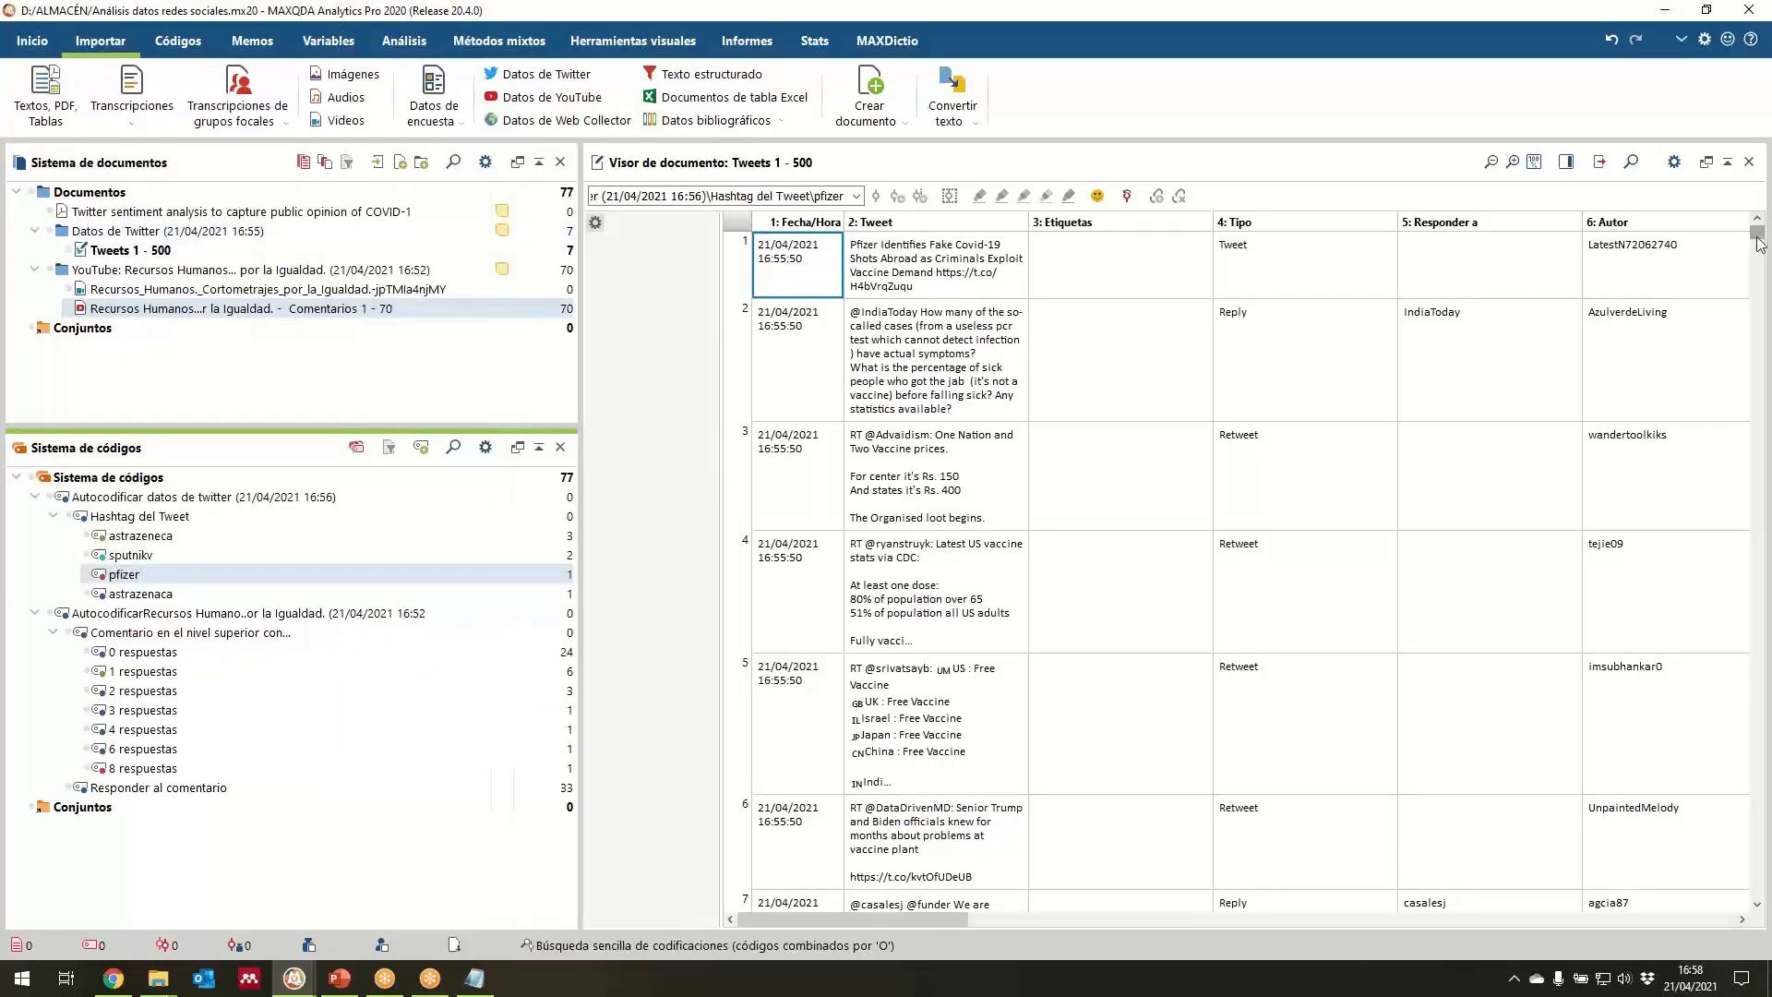
Examine the imported tweets table for autocoded rows, including tweet 47 coded with the AstraZeneca hashtag, and return to the first tweet.
drag(1757, 236, 1768, 301)
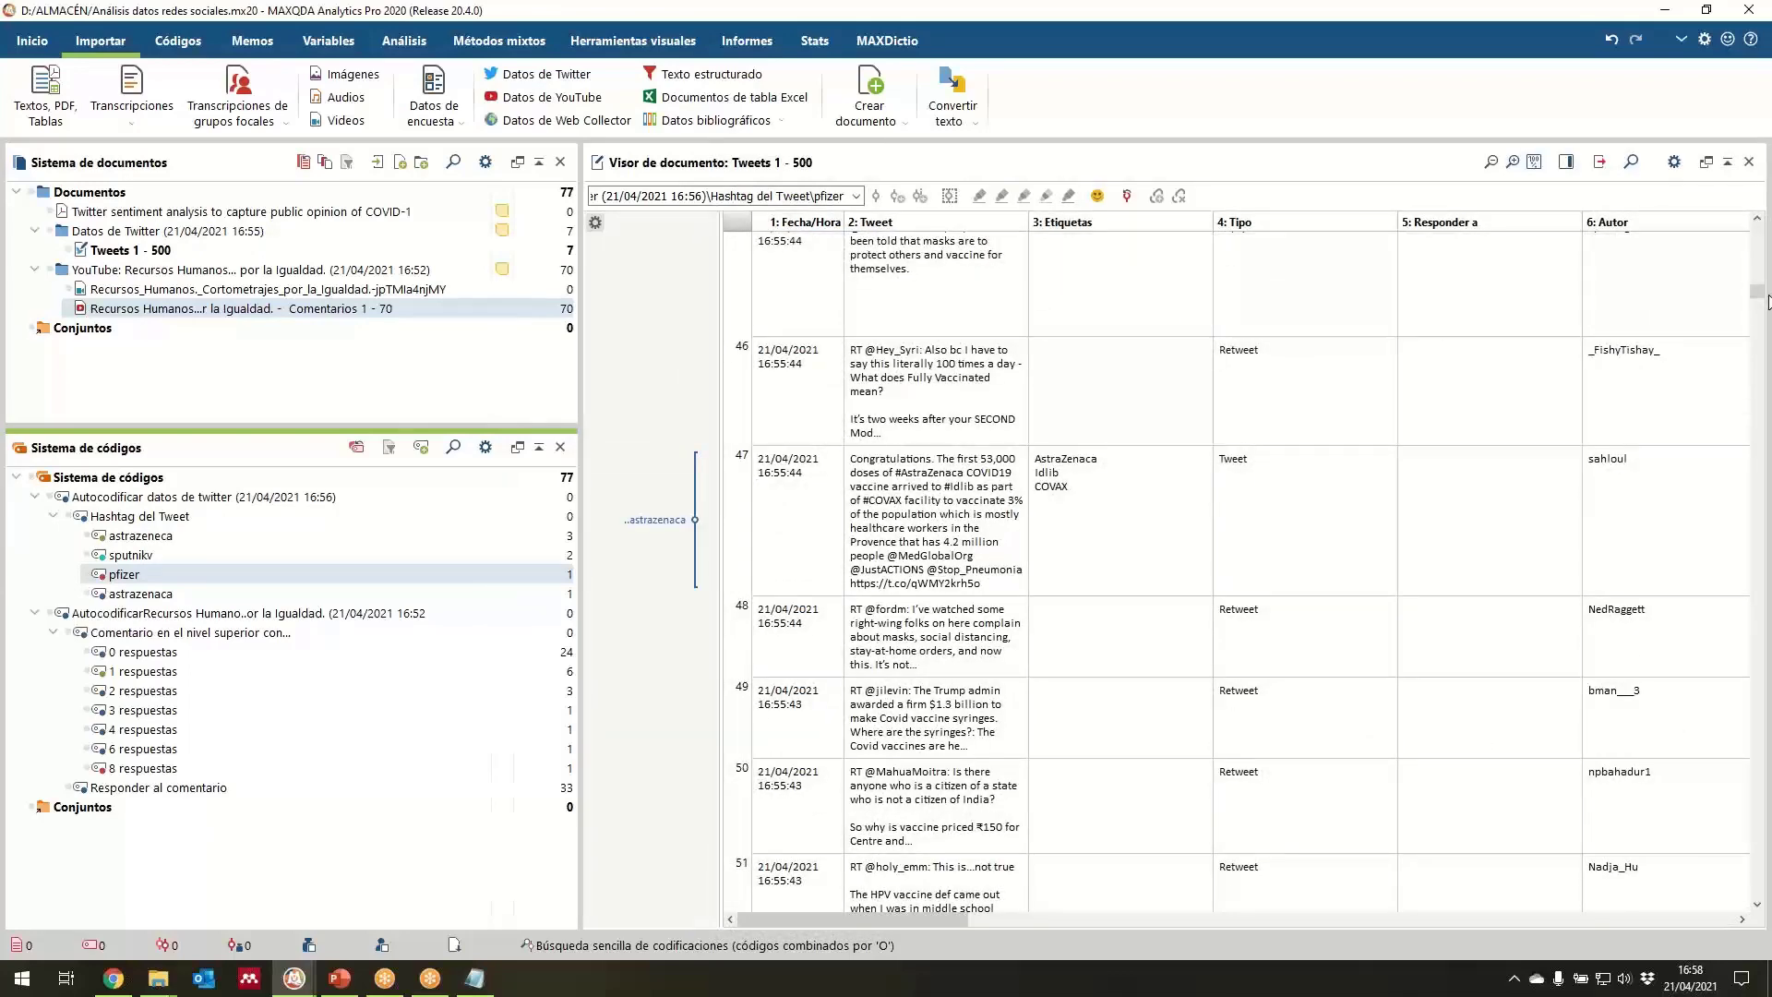
click(679, 525)
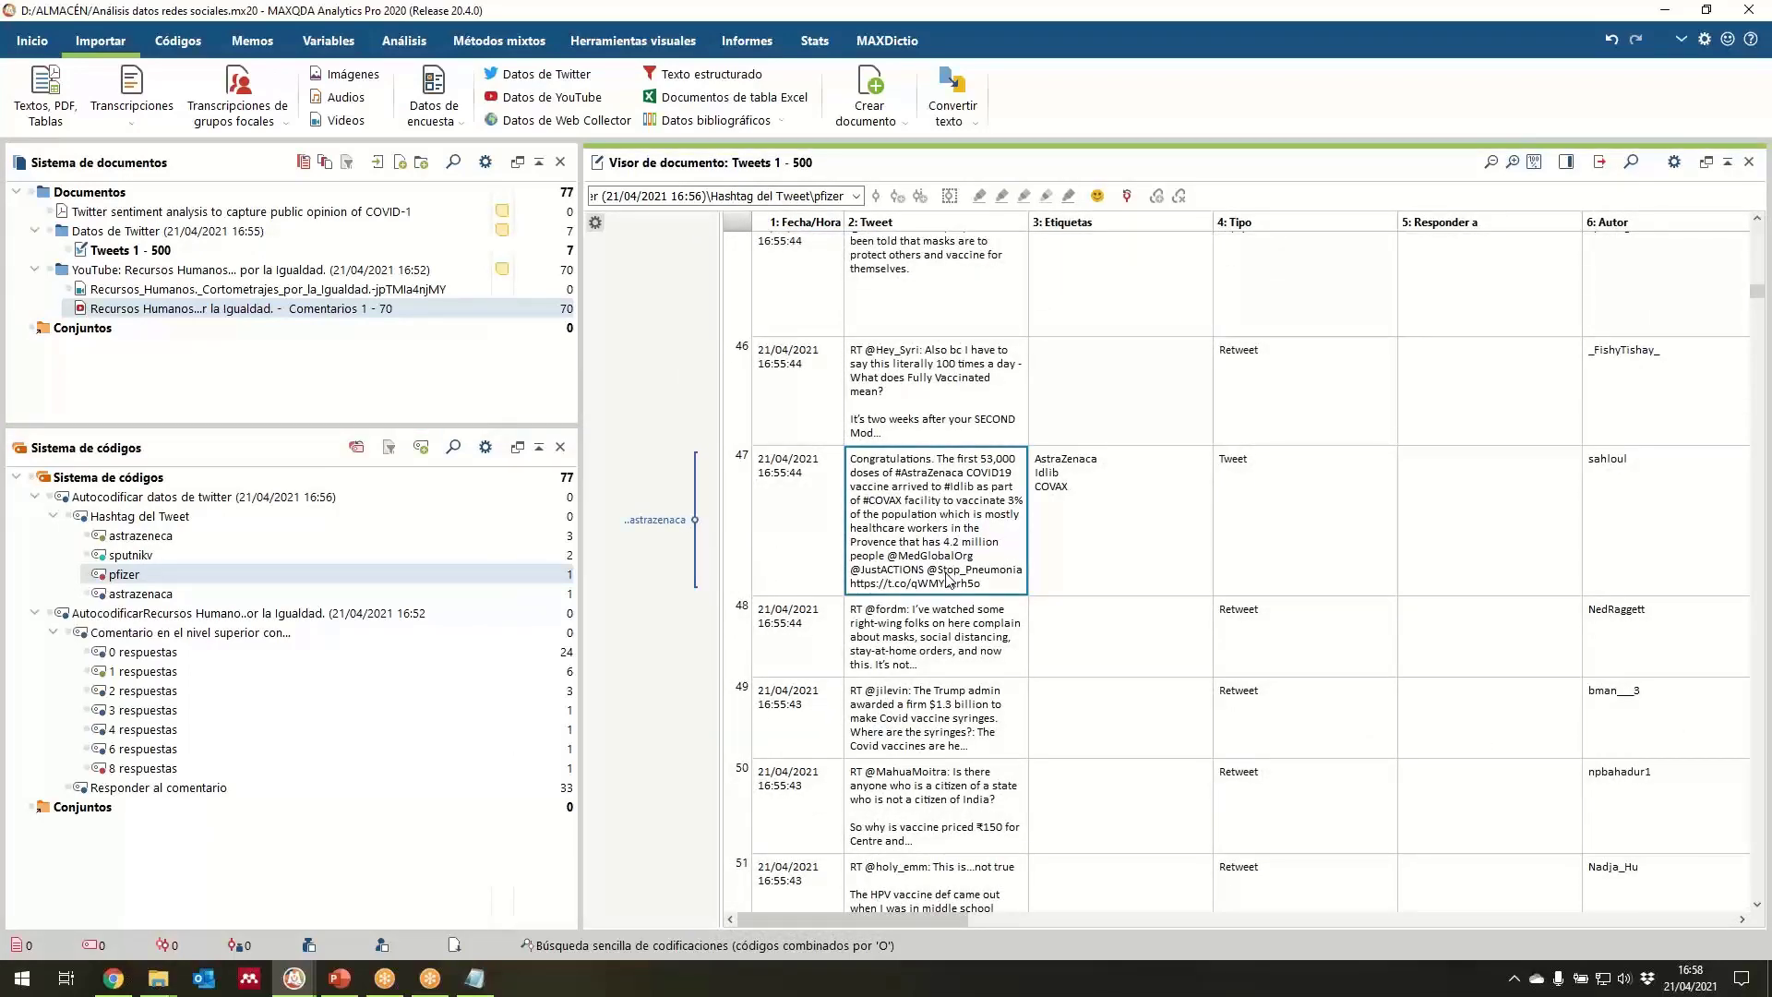
drag(928, 544, 874, 445)
click(926, 612)
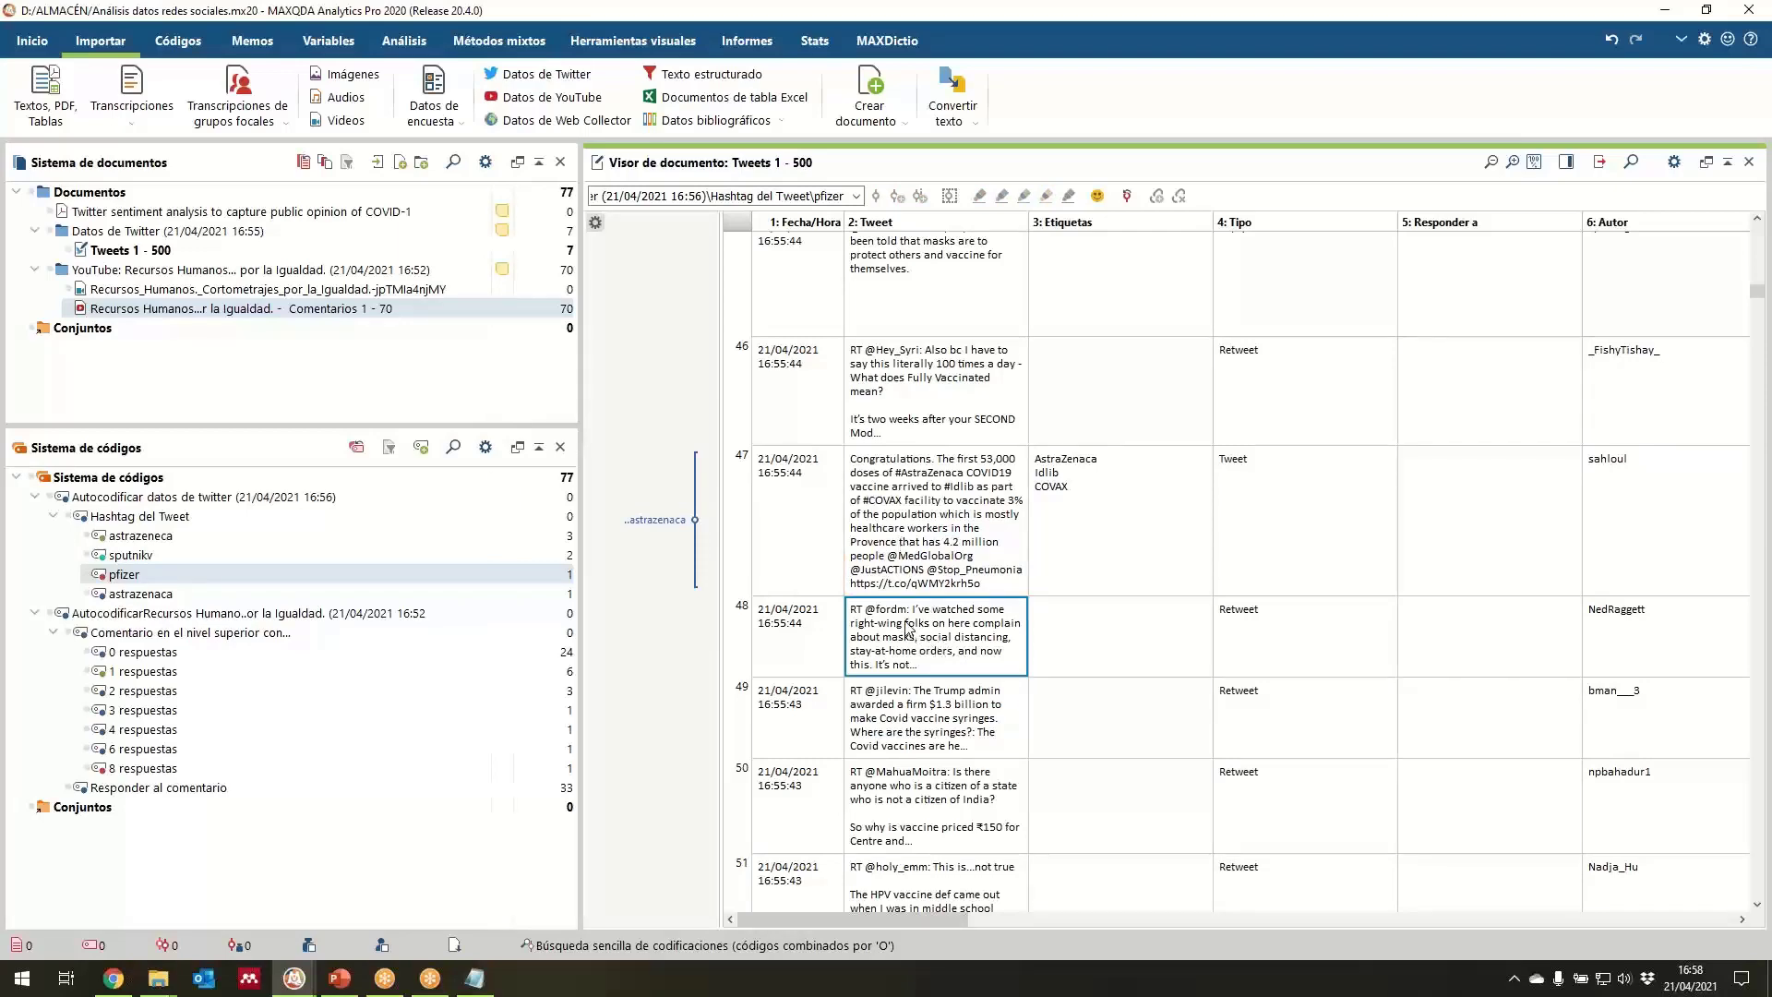
scroll(905, 628, down, 10)
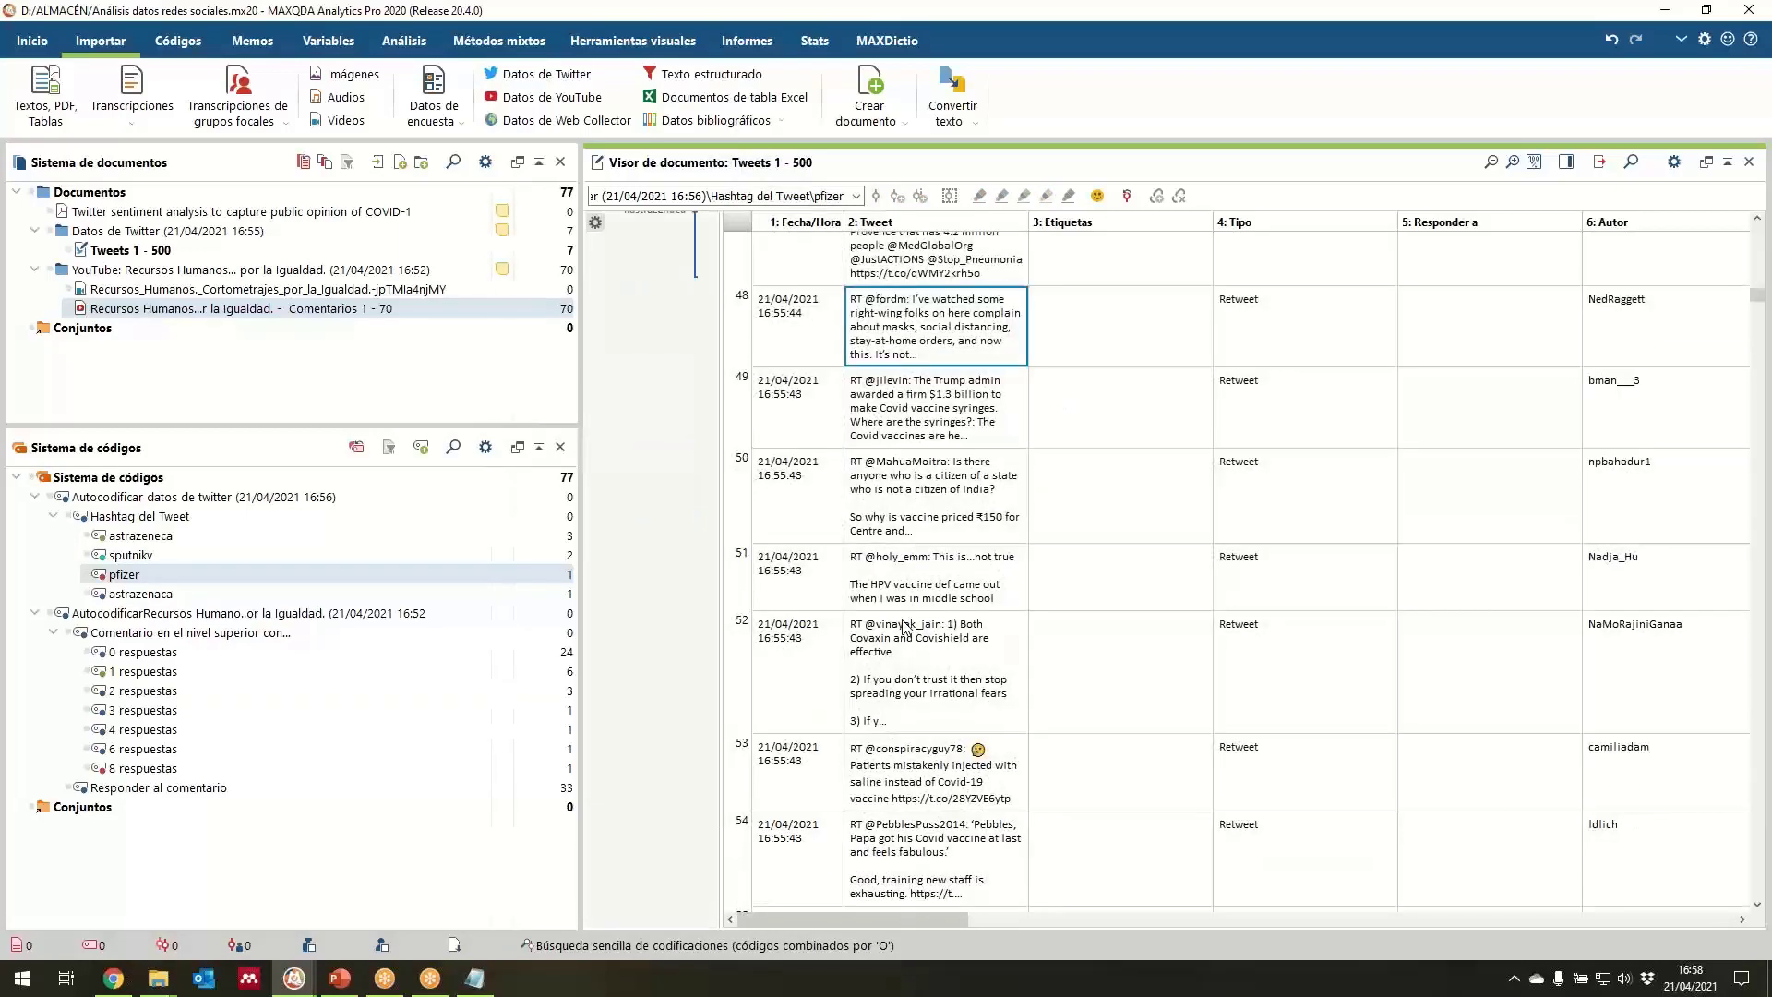
scroll(905, 627, down, 15)
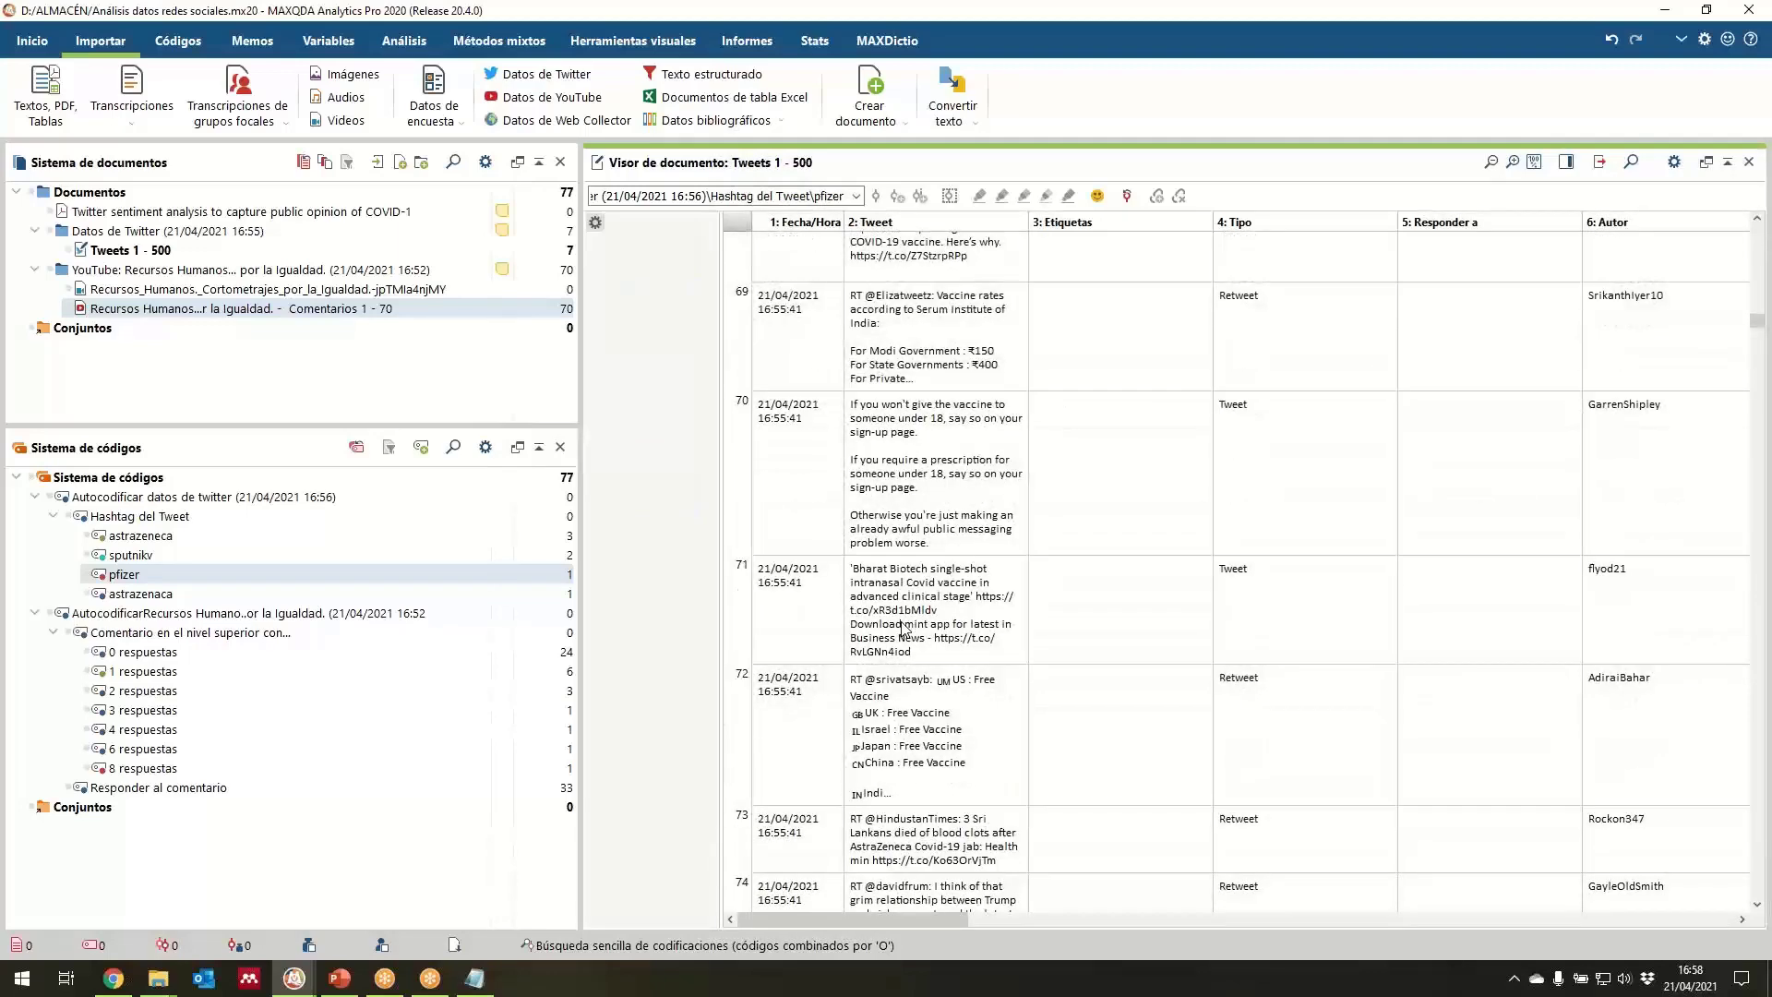
scroll(906, 631, up, 8)
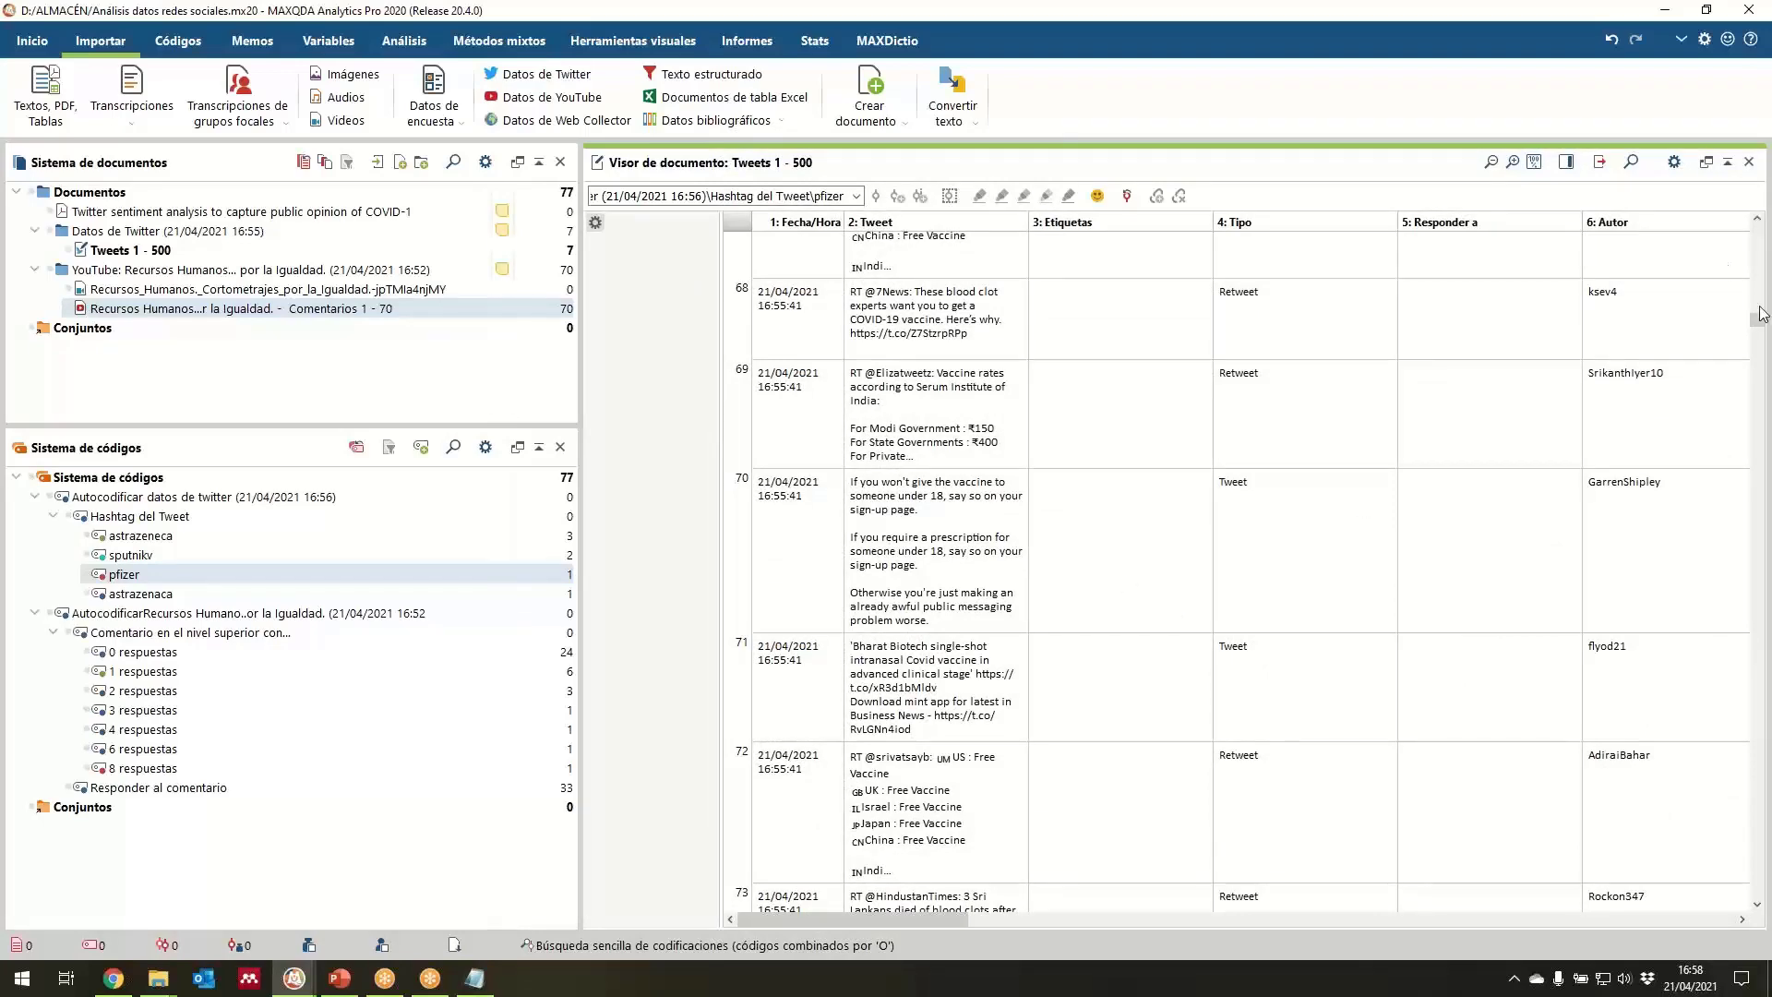
drag(1761, 314, 1760, 234)
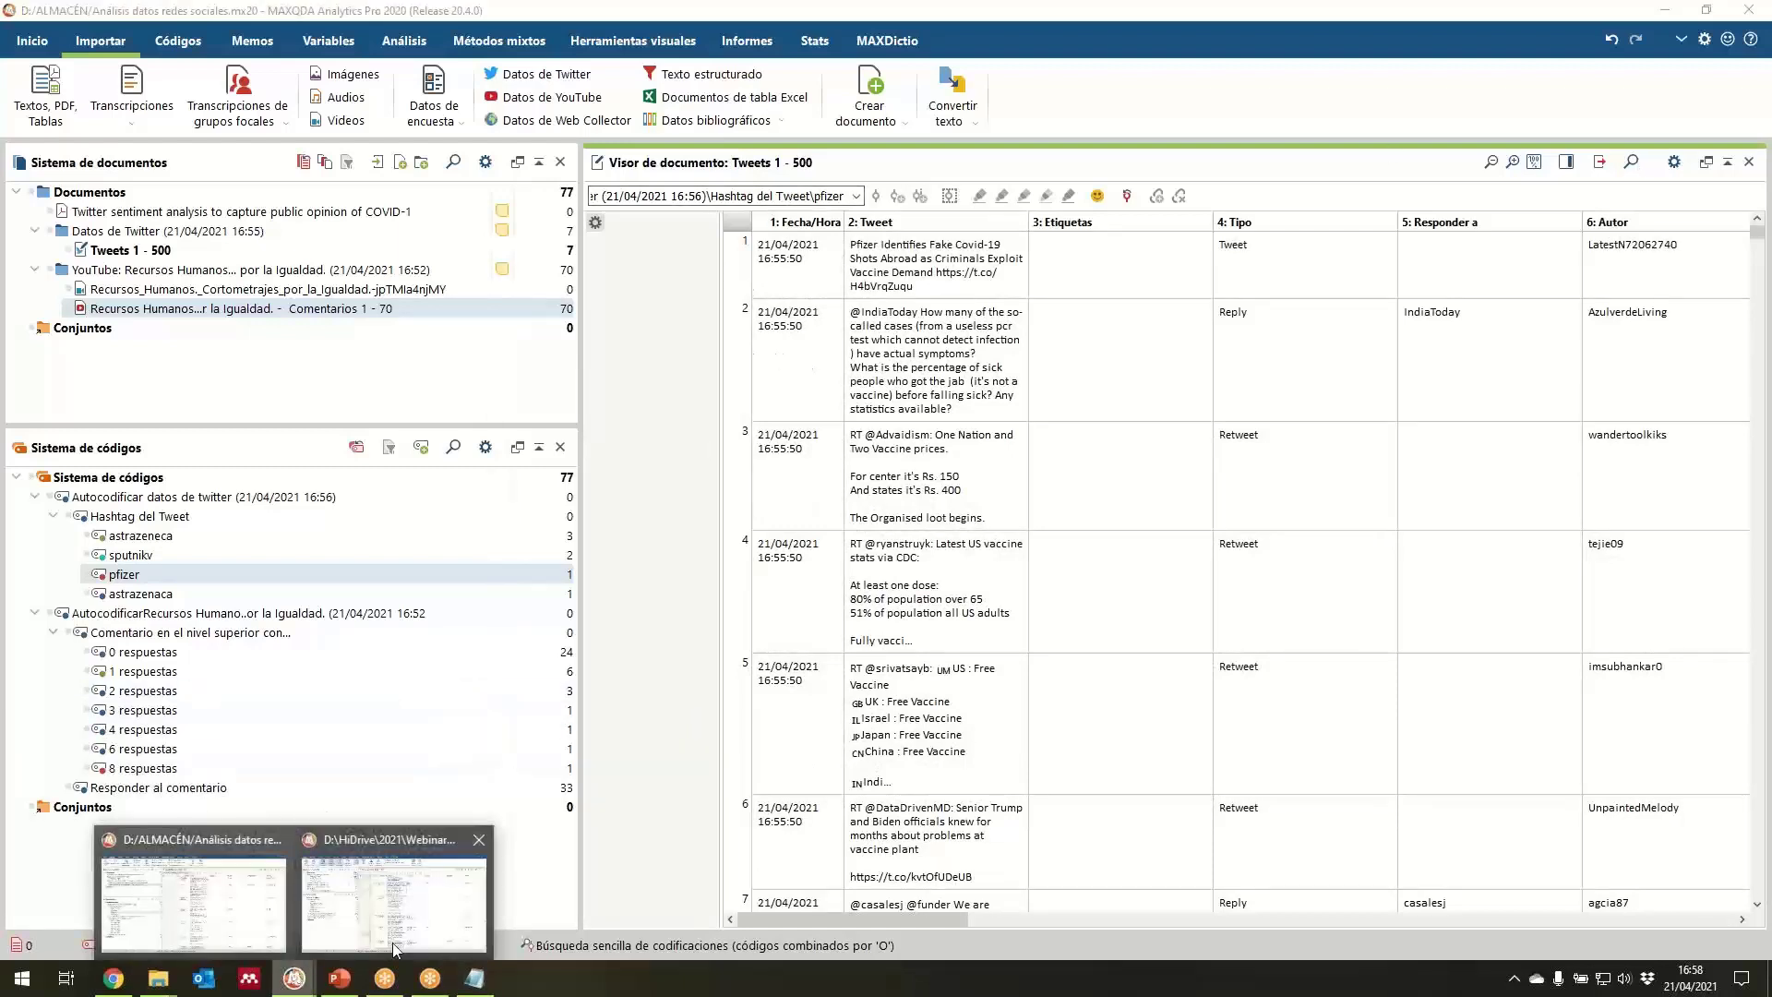
Switch to the Social media data project and analyze the 20/04/2021 10:46 documents Tweets 1 - 1000, 1001 - 2000 and 2001 - 2270.
click(392, 944)
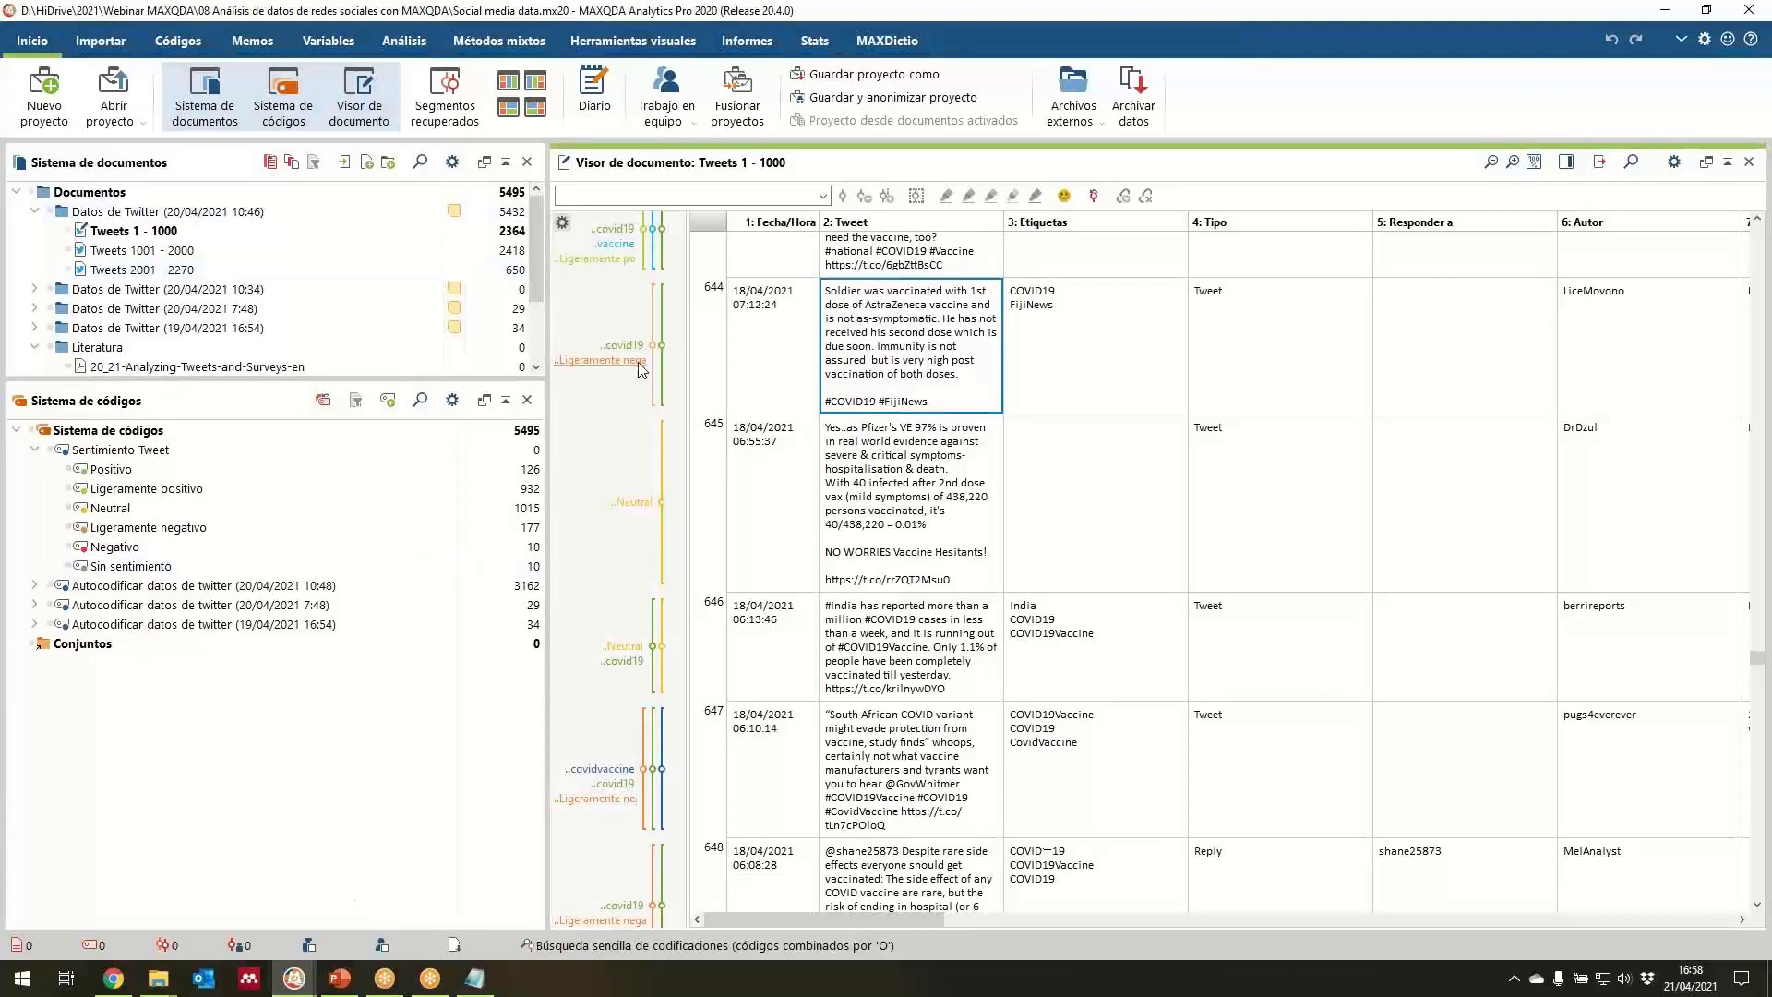
click(404, 43)
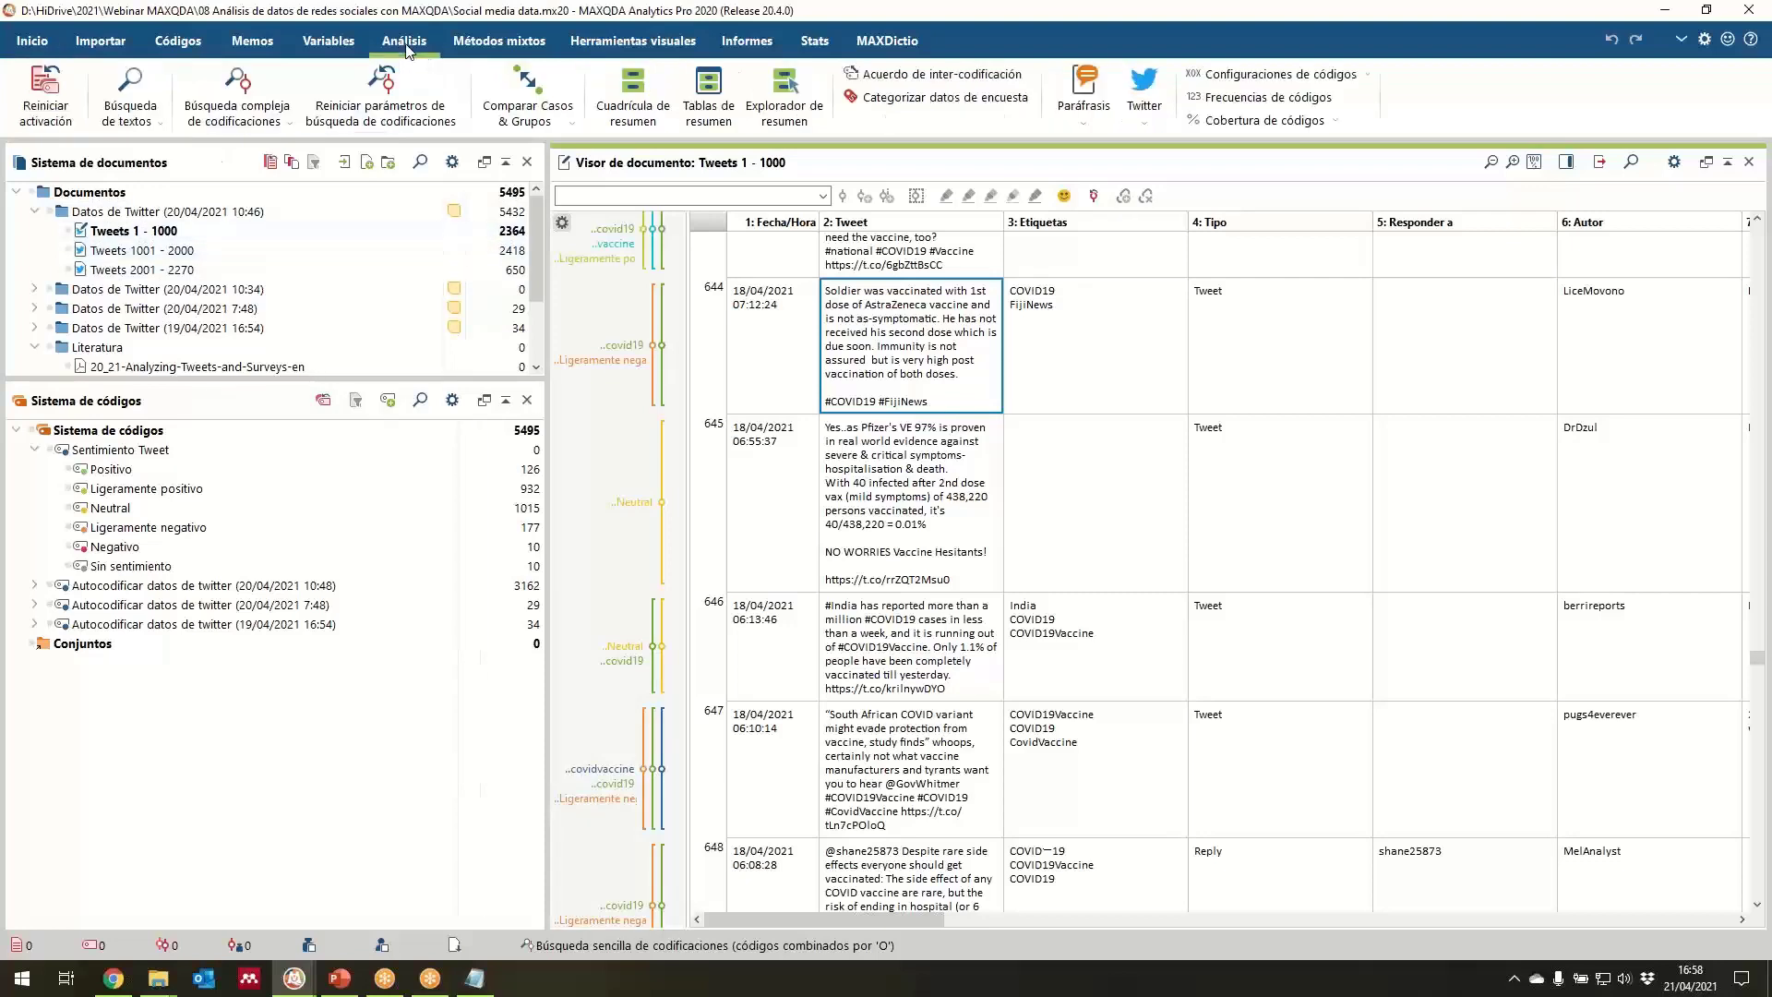
click(1157, 126)
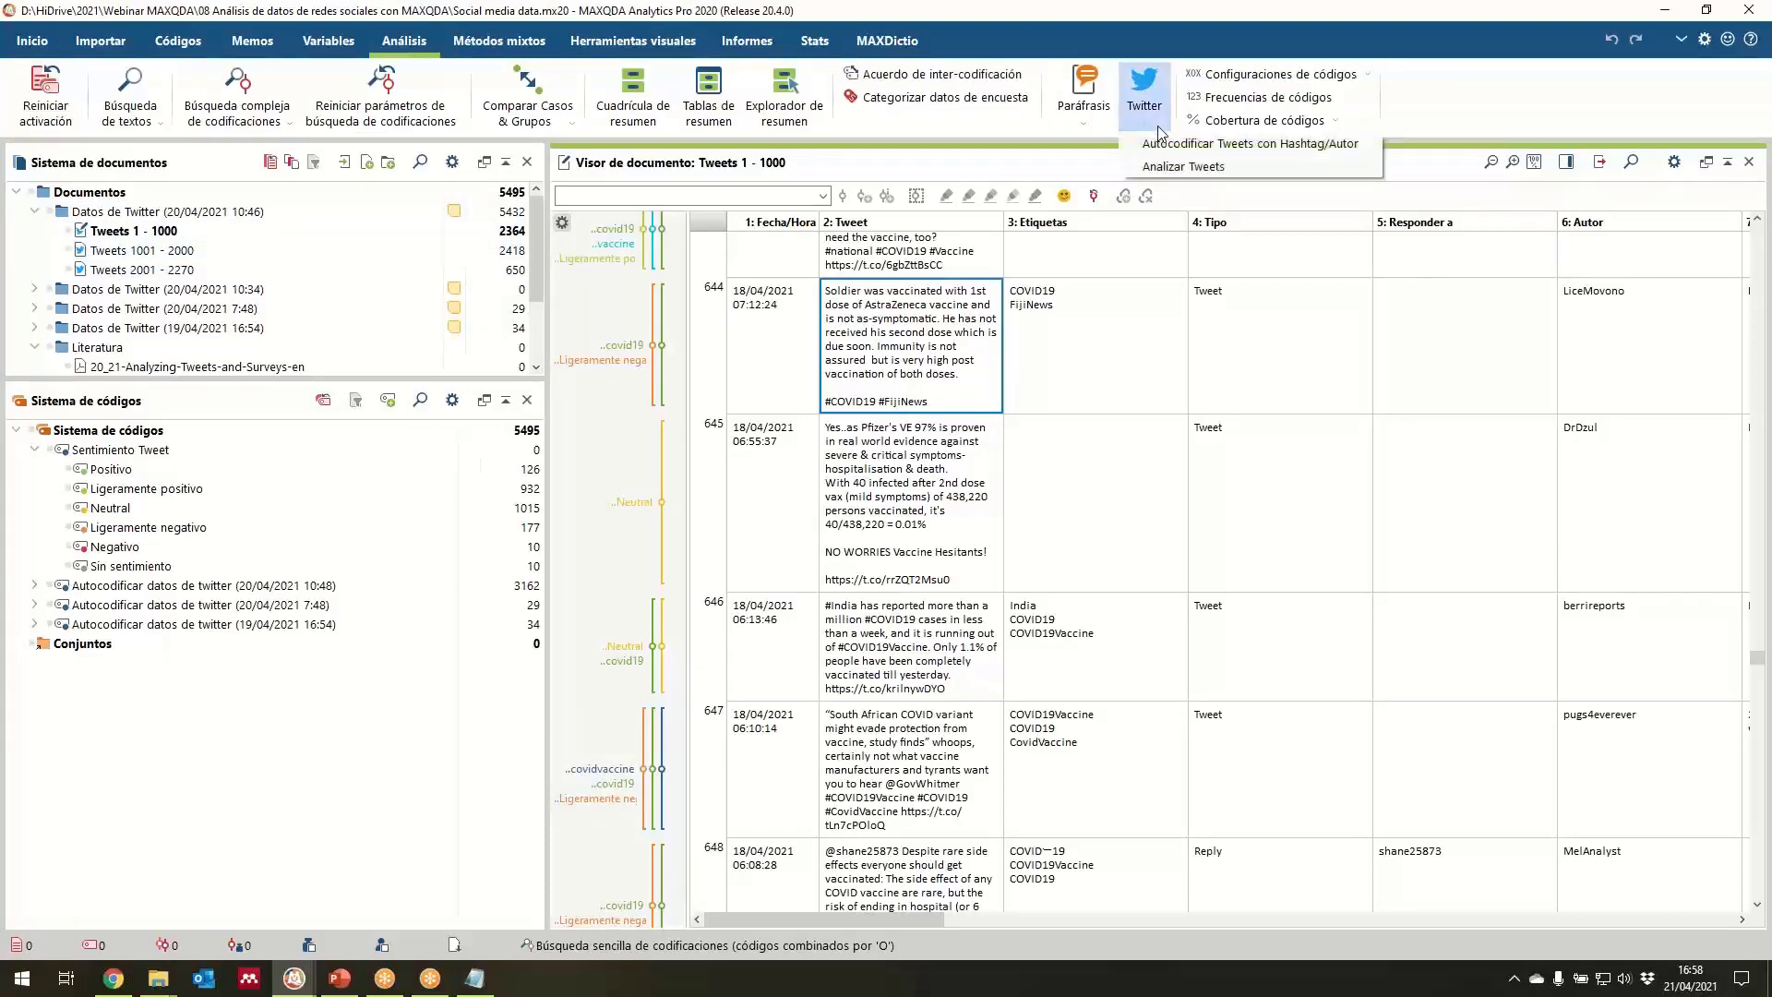
click(1184, 167)
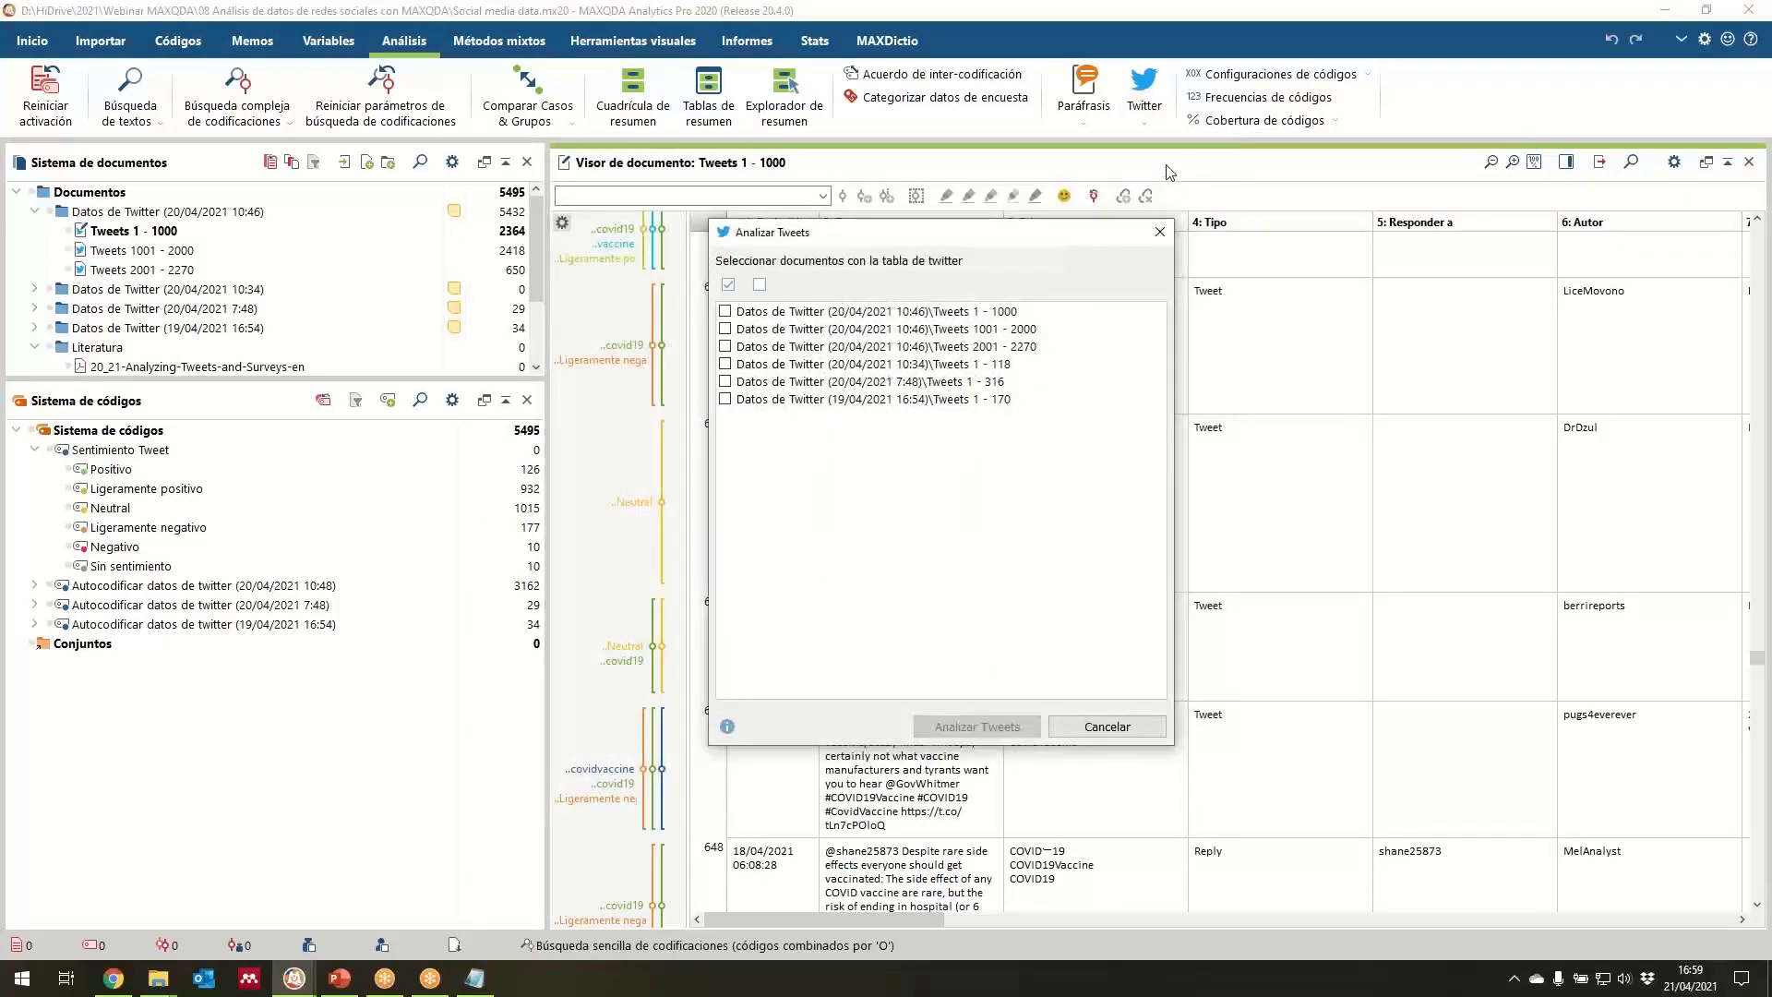
click(726, 312)
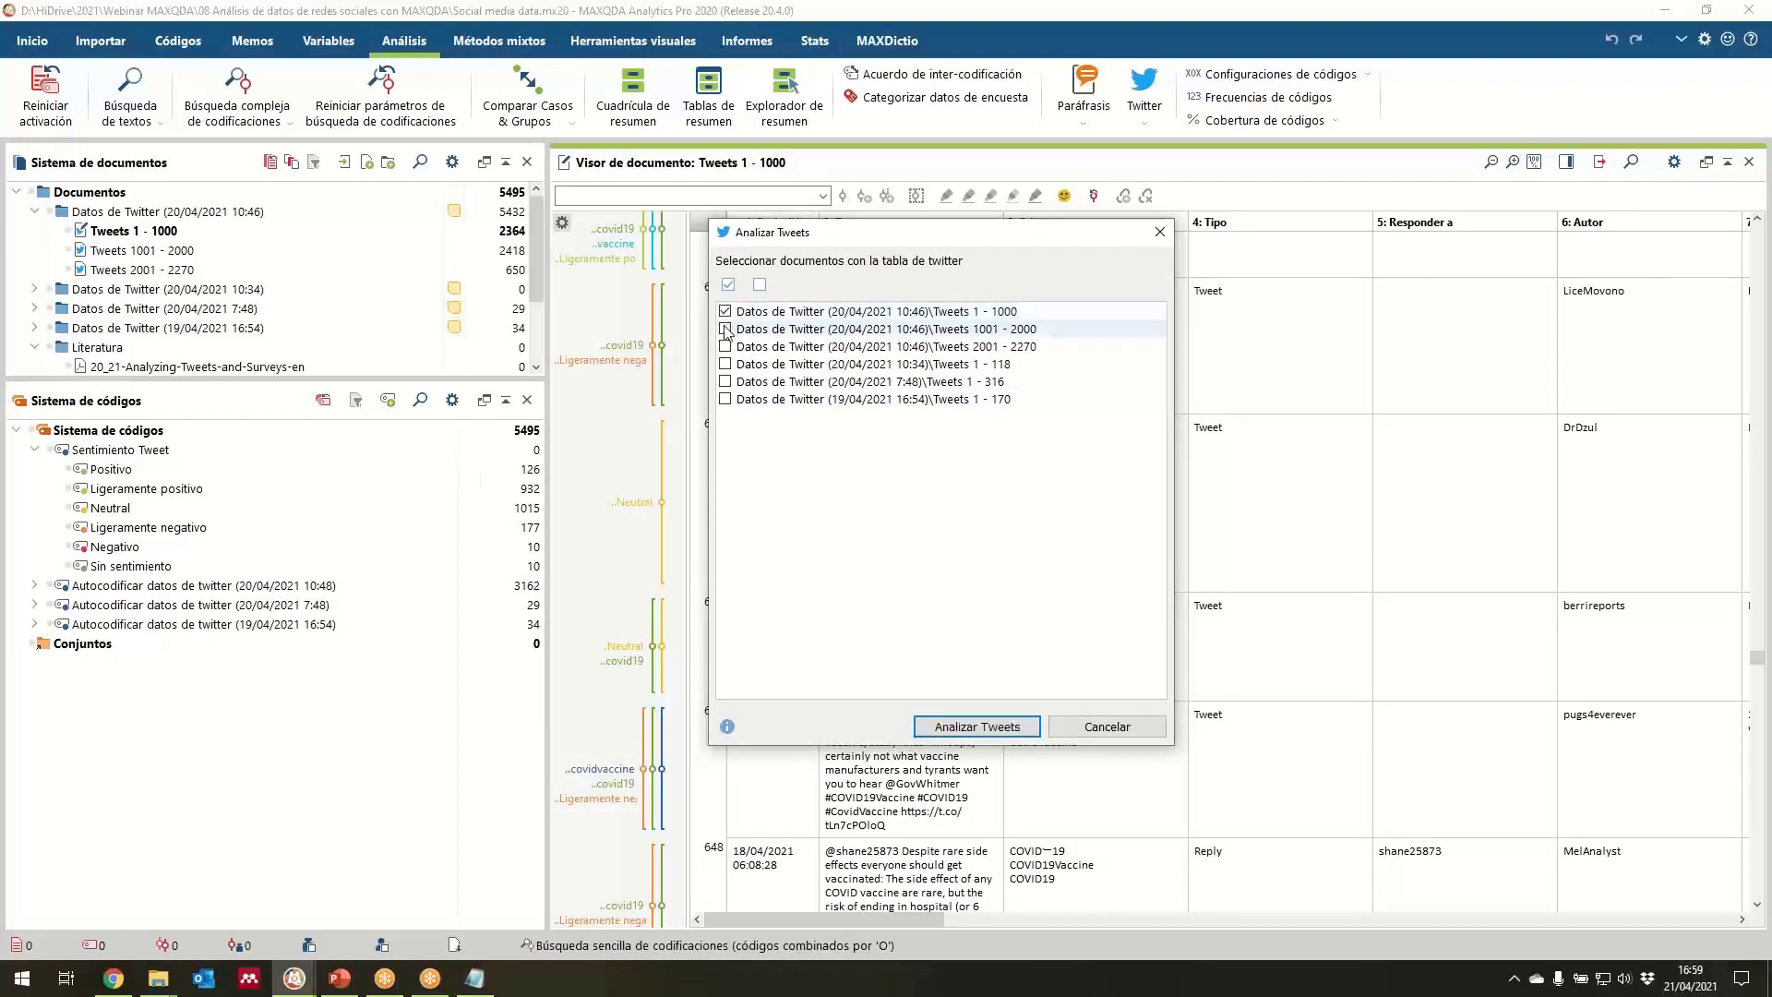
click(725, 330)
click(726, 347)
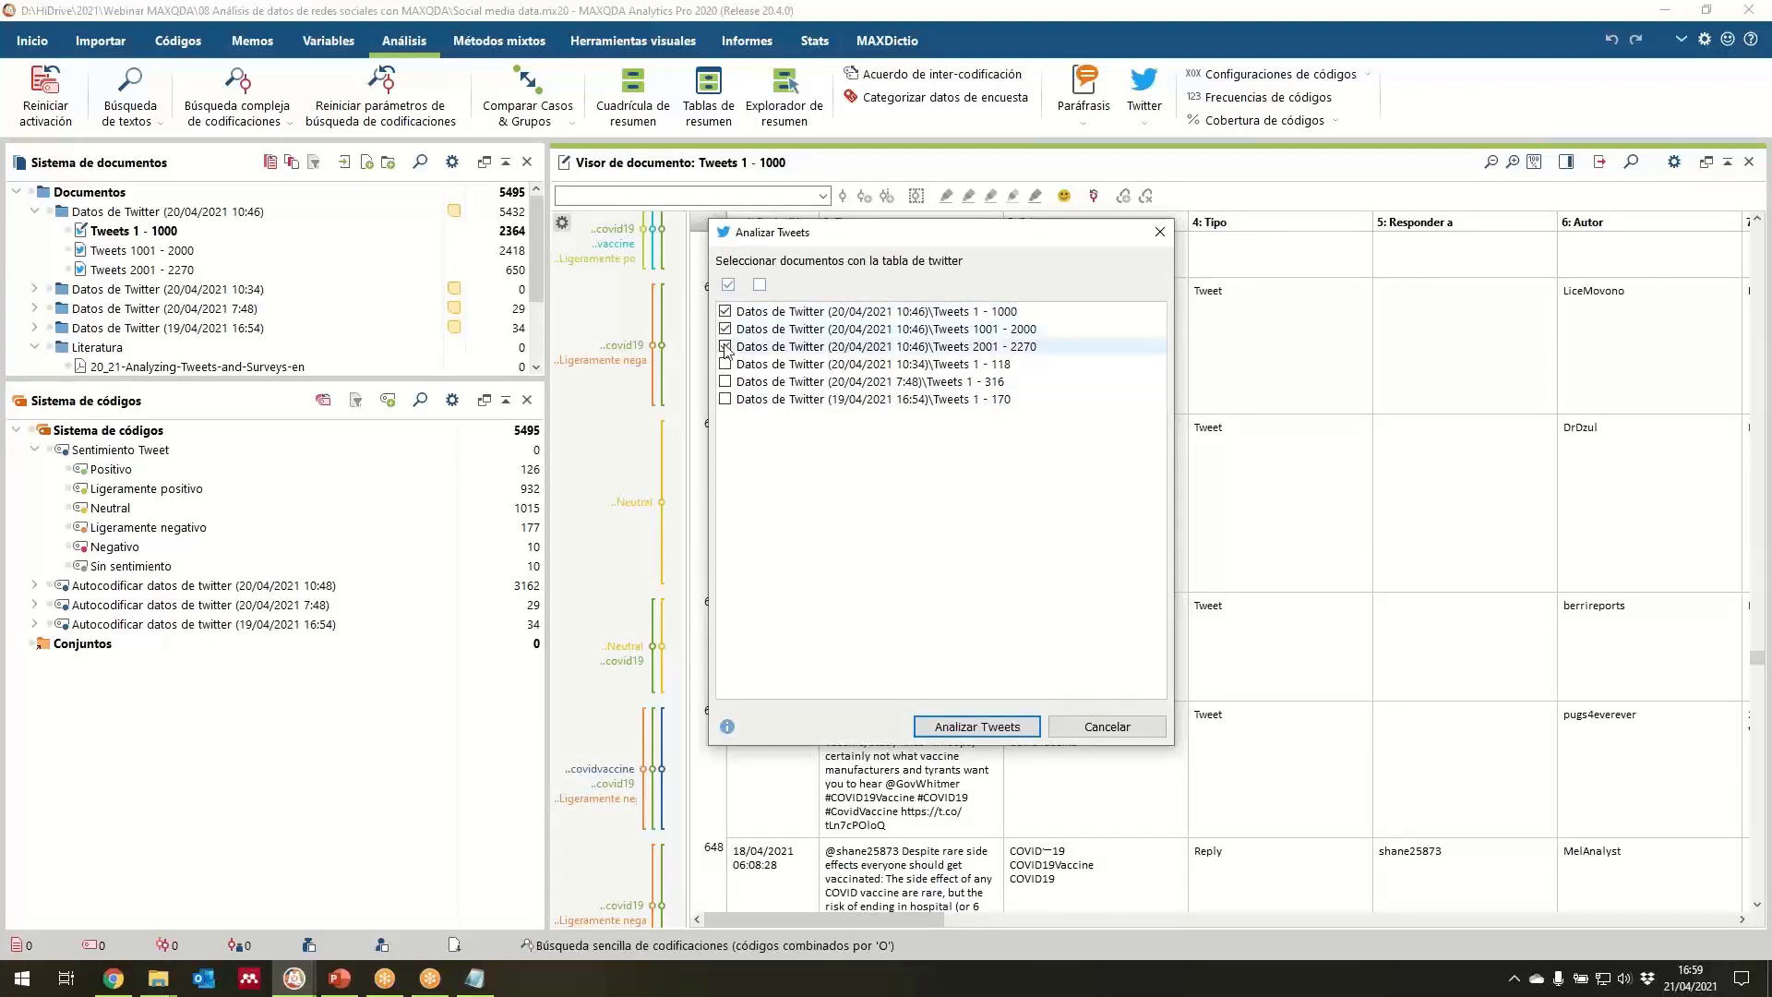
click(976, 727)
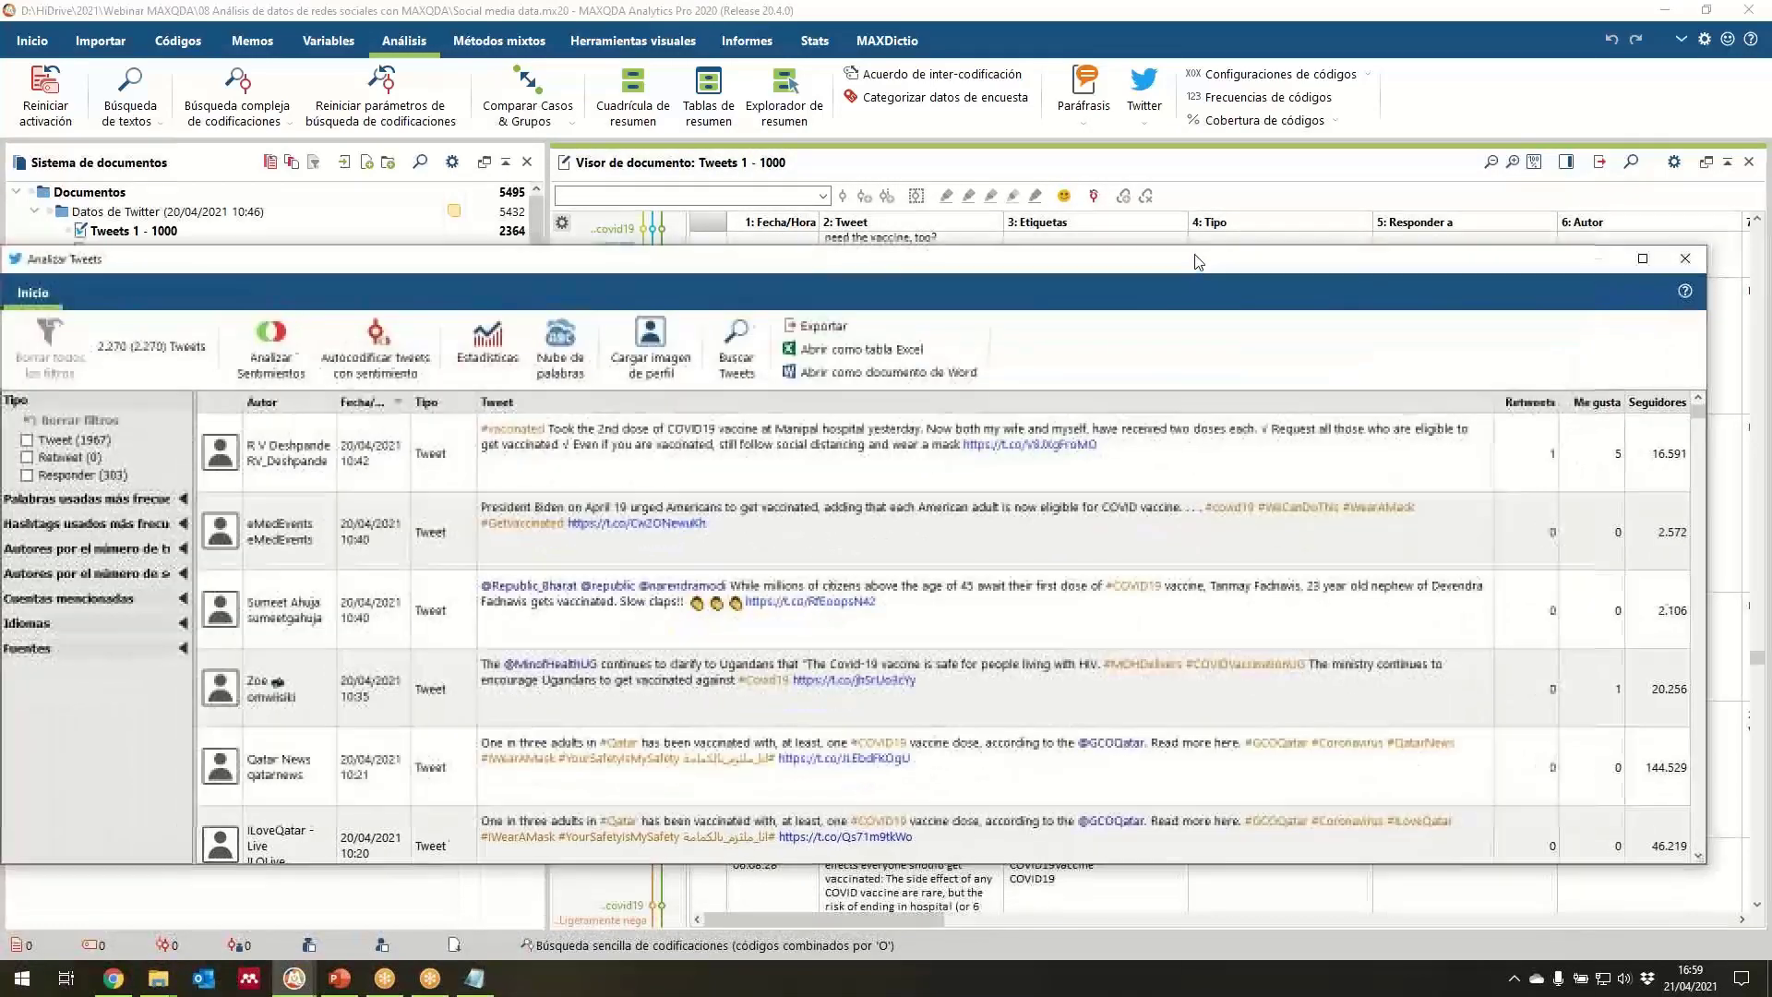
drag(1198, 261, 1197, 74)
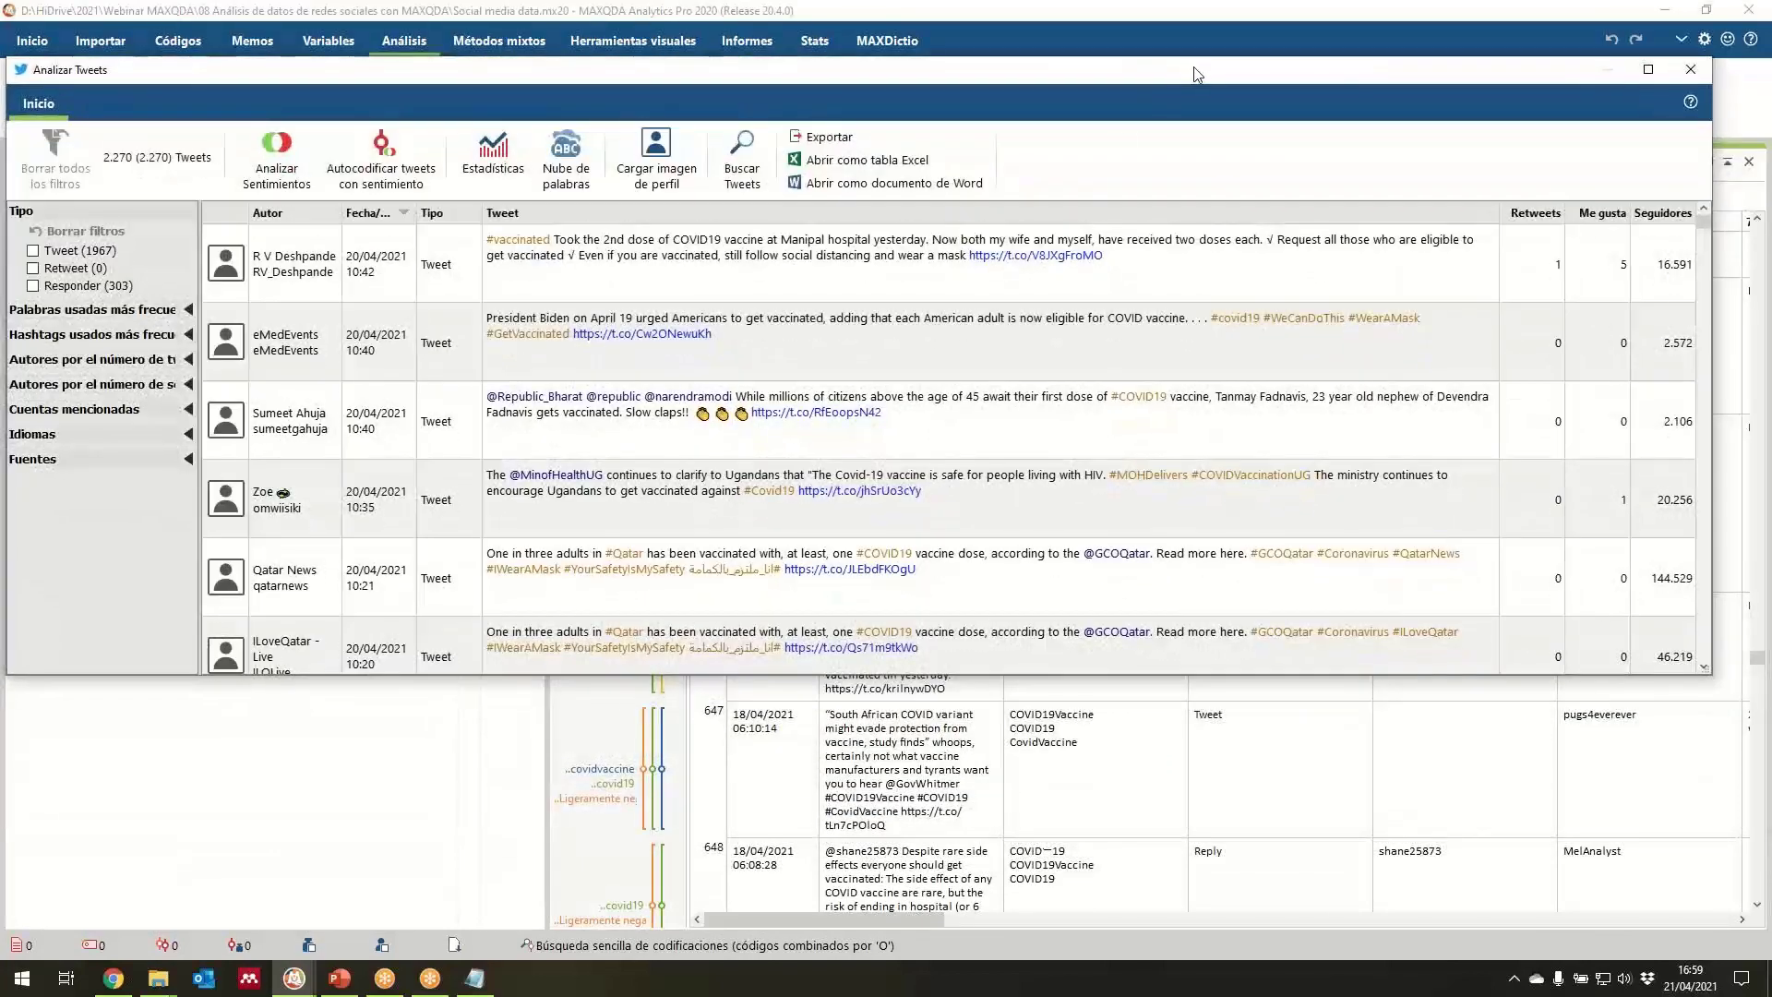
Examine the tweet list and the expanded list of most frequently used words, then collapse that list.
scroll(514, 353, down, 2)
scroll(510, 358, up, 2)
click(187, 313)
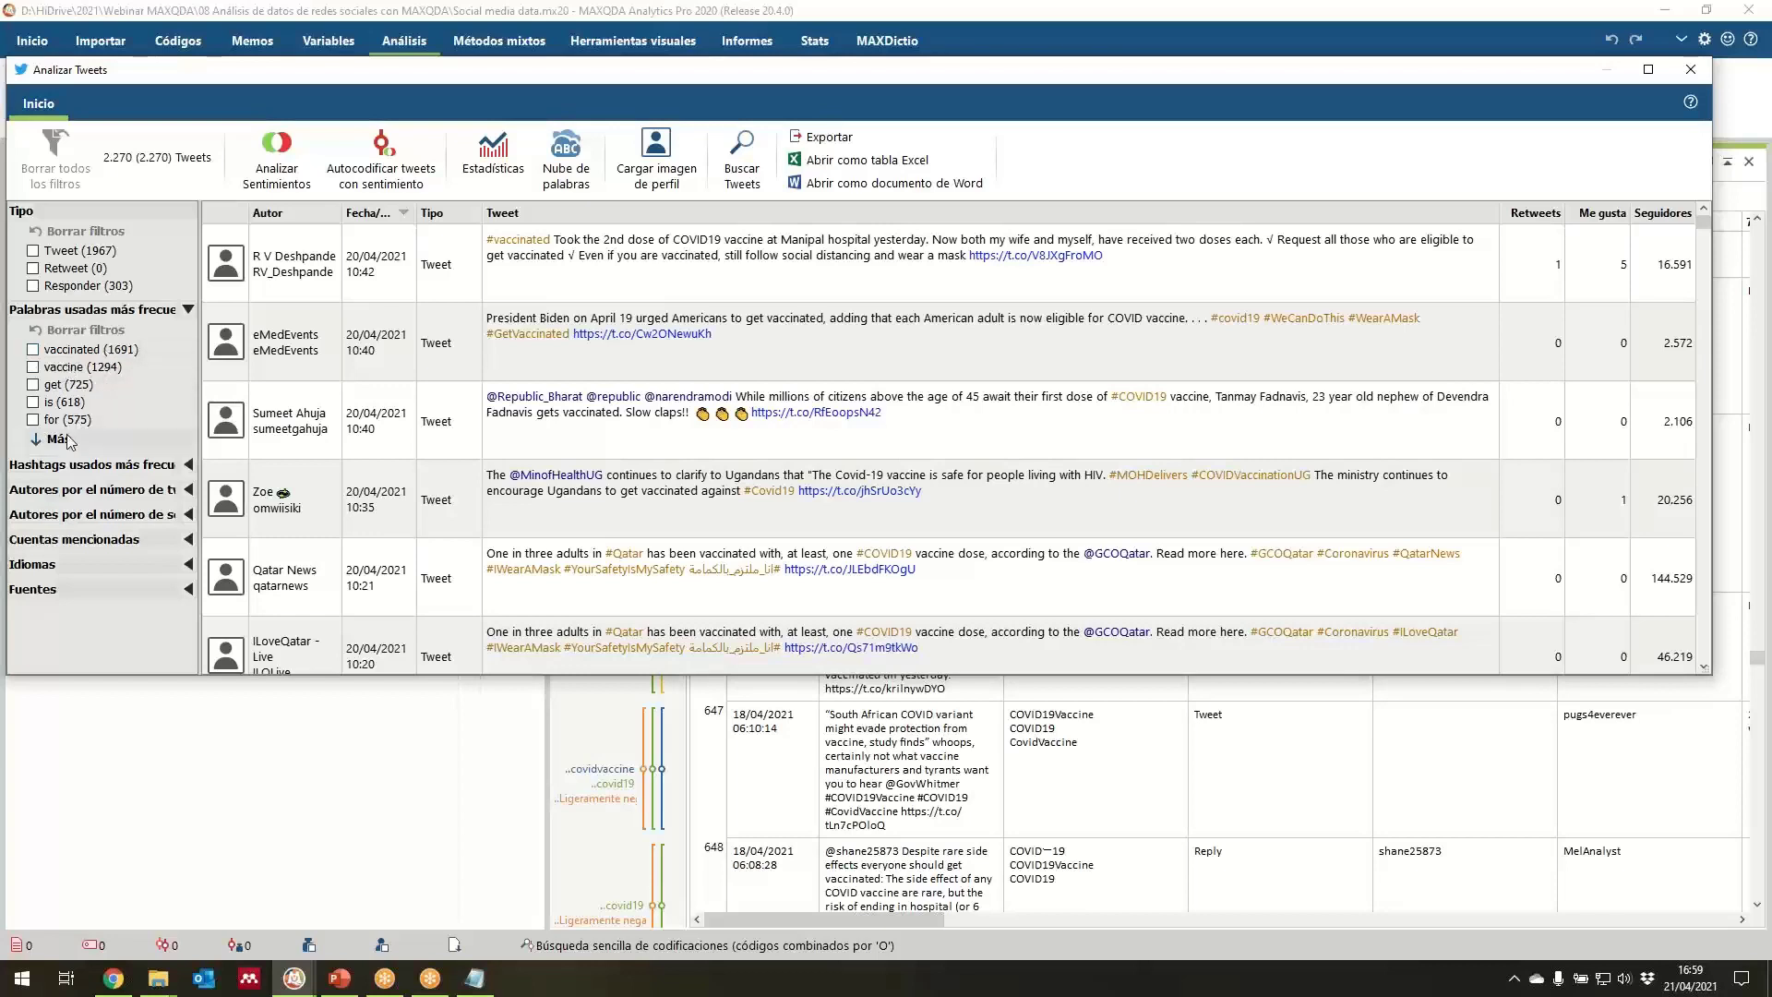
click(106, 438)
scroll(140, 467, down, 5)
scroll(140, 467, down, 6)
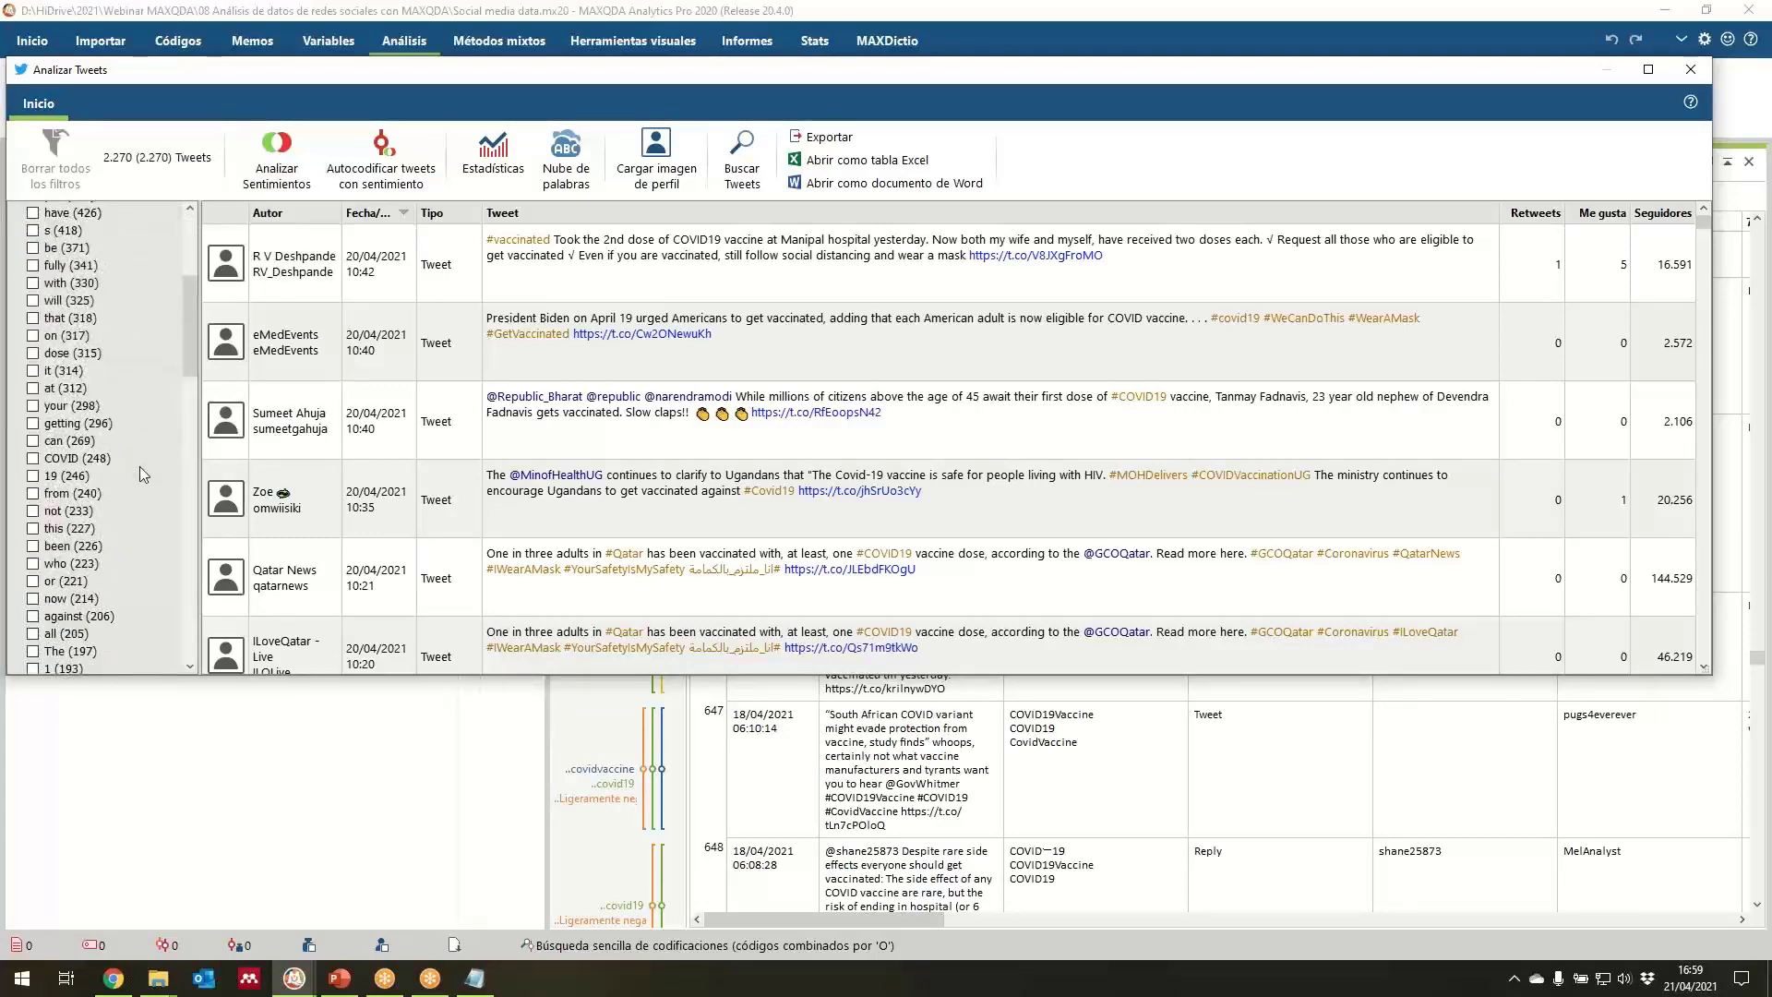
scroll(140, 467, up, 12)
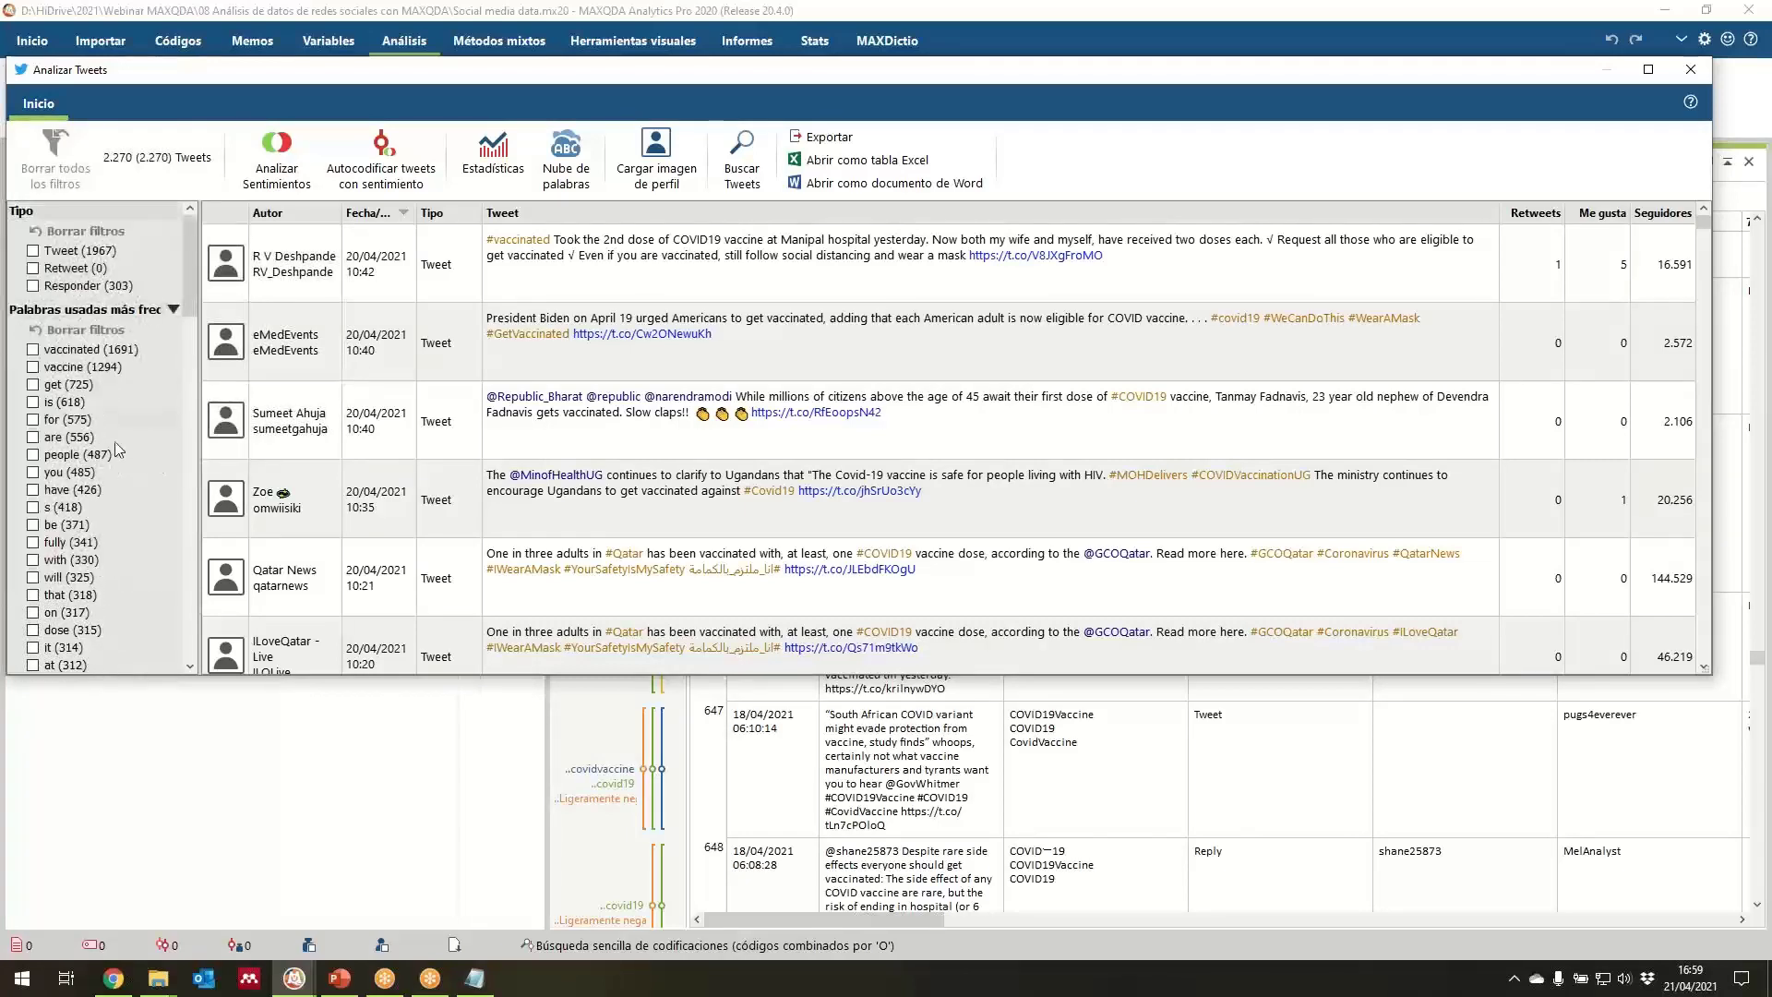
click(171, 310)
Filter the tweets to those using the hashtags #pfizer or #astrazeneca and enlarge the tweet analysis window.
click(80, 336)
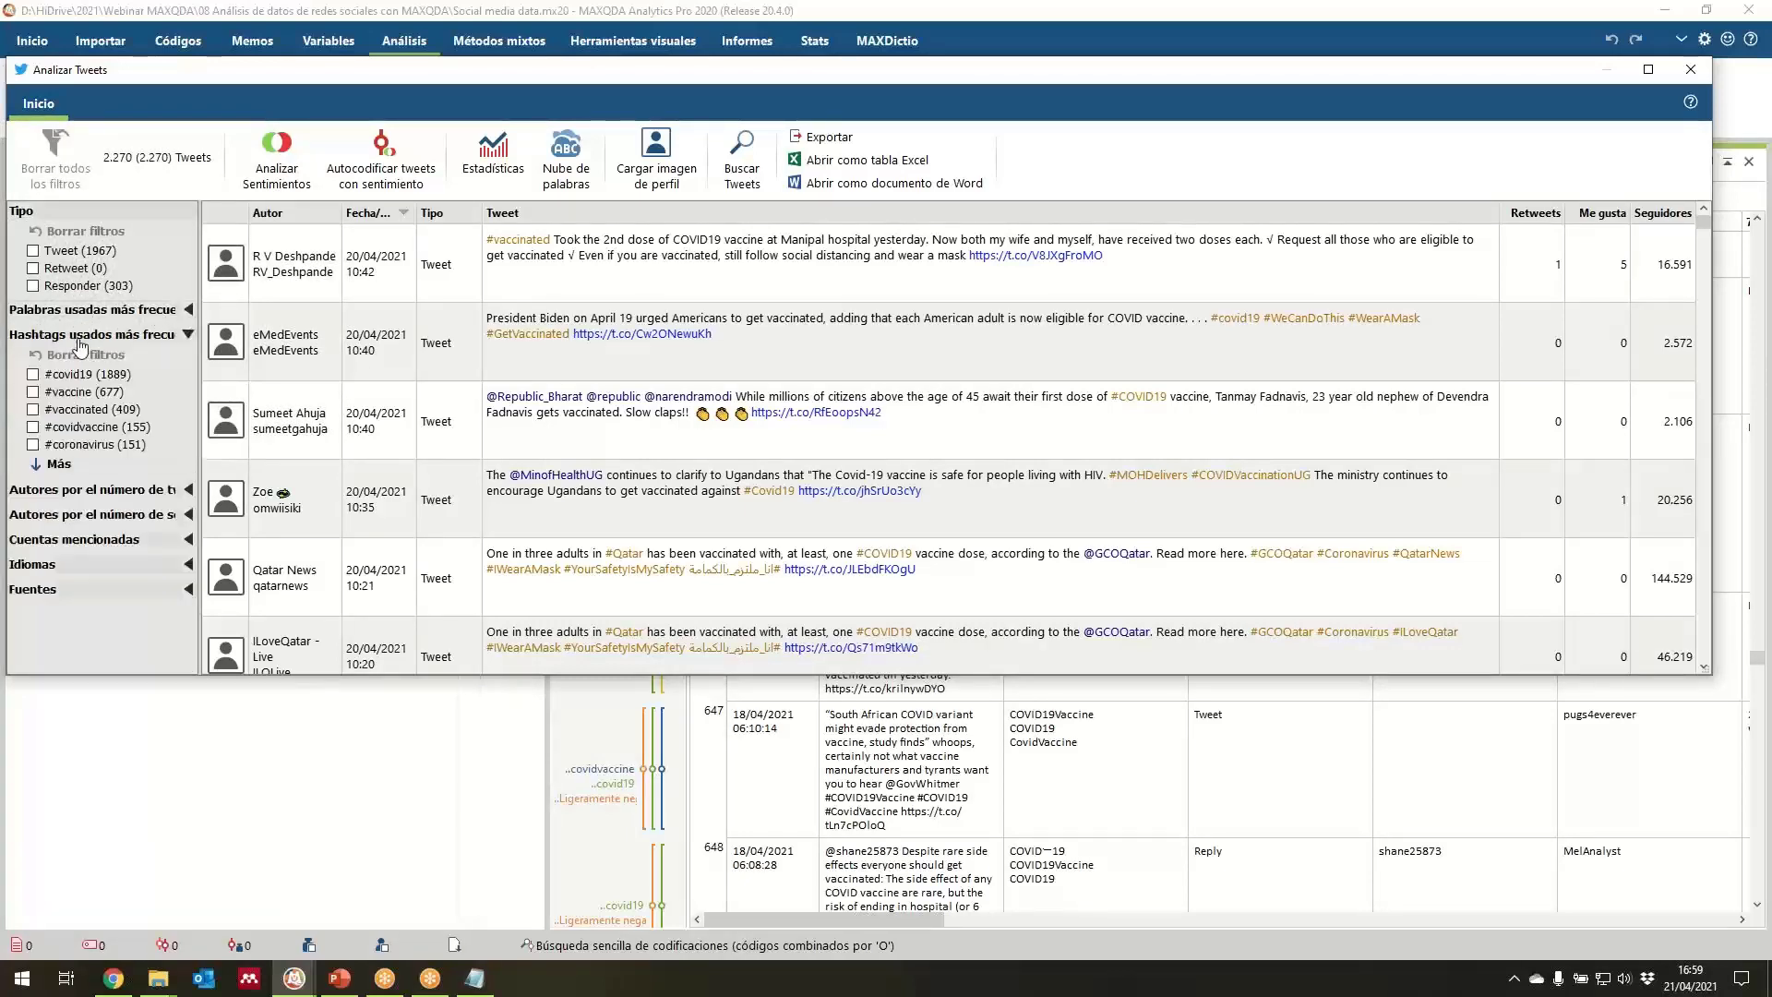
click(57, 464)
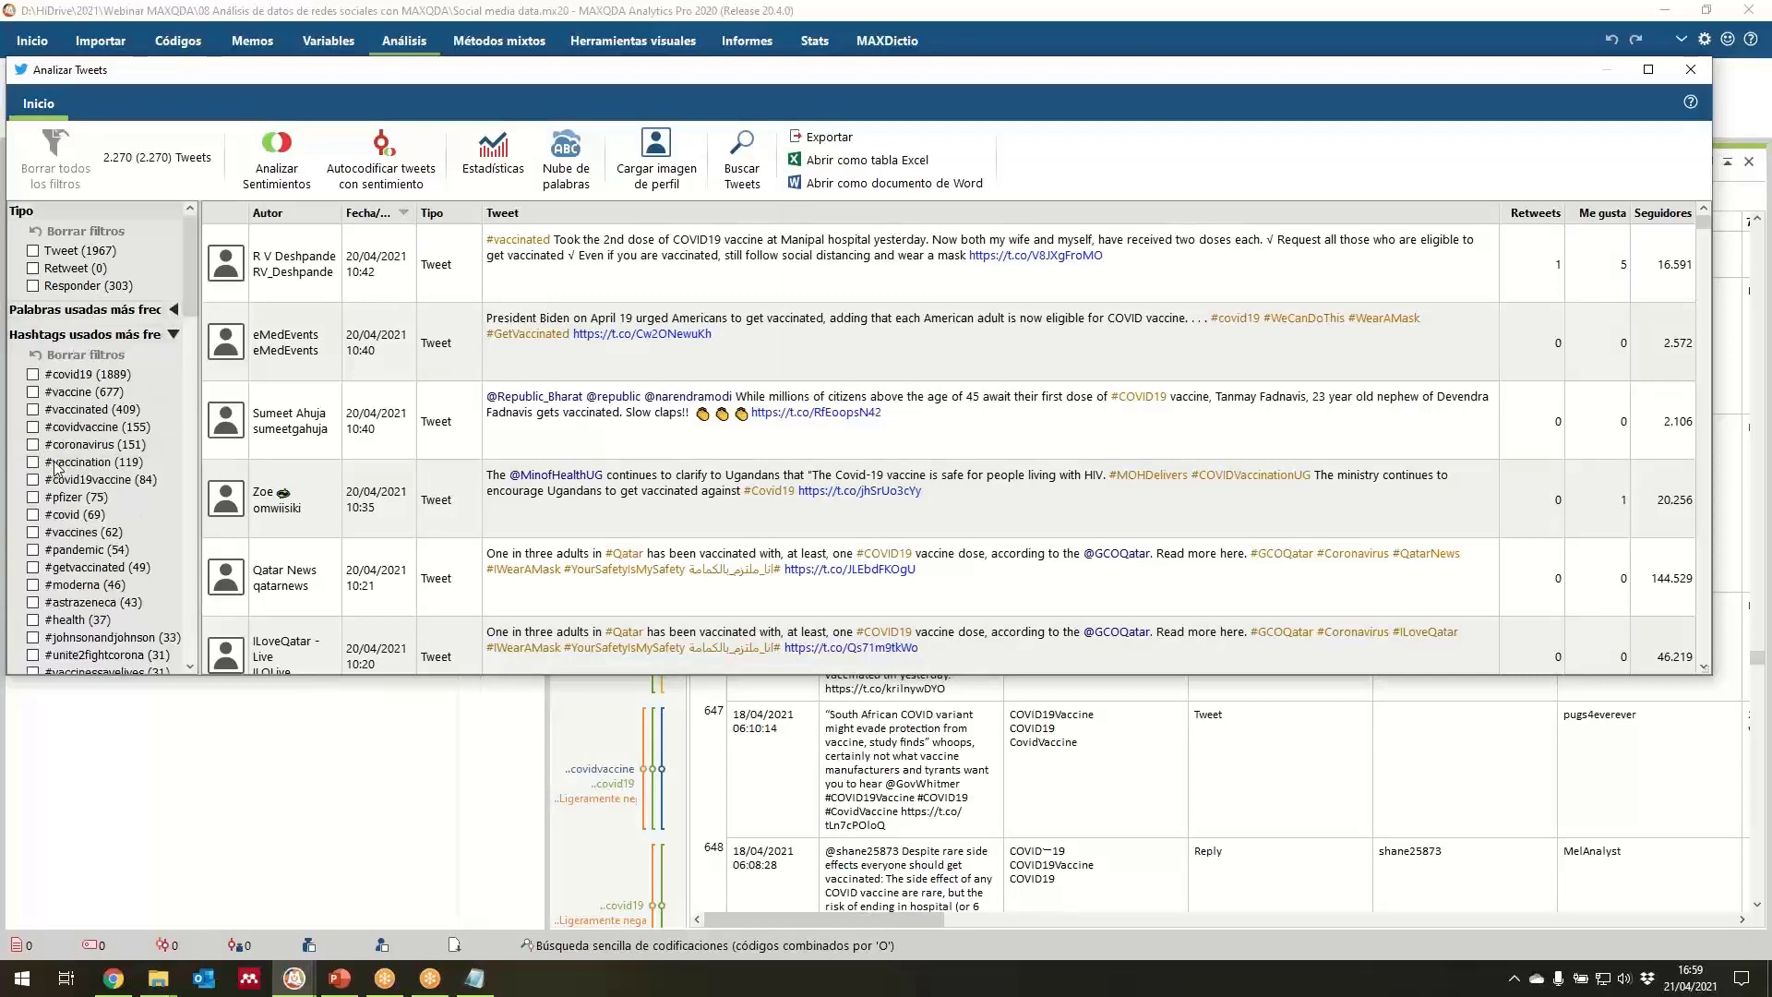
click(34, 498)
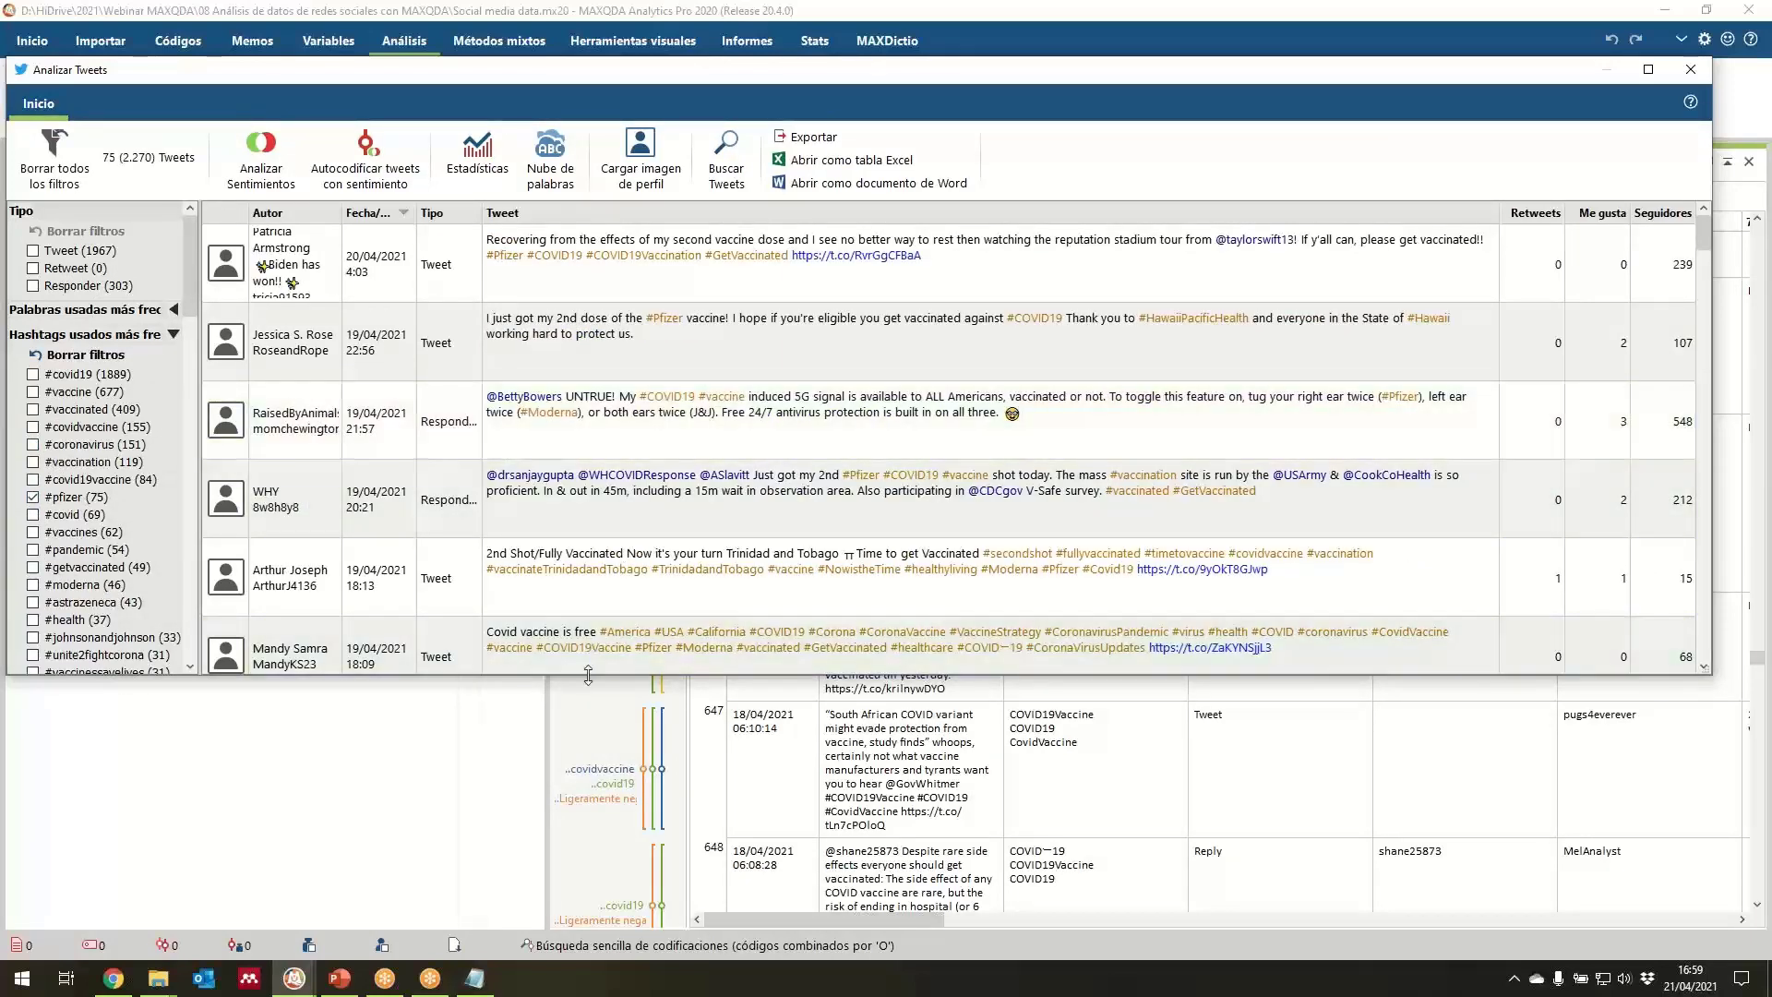
drag(588, 676, 591, 801)
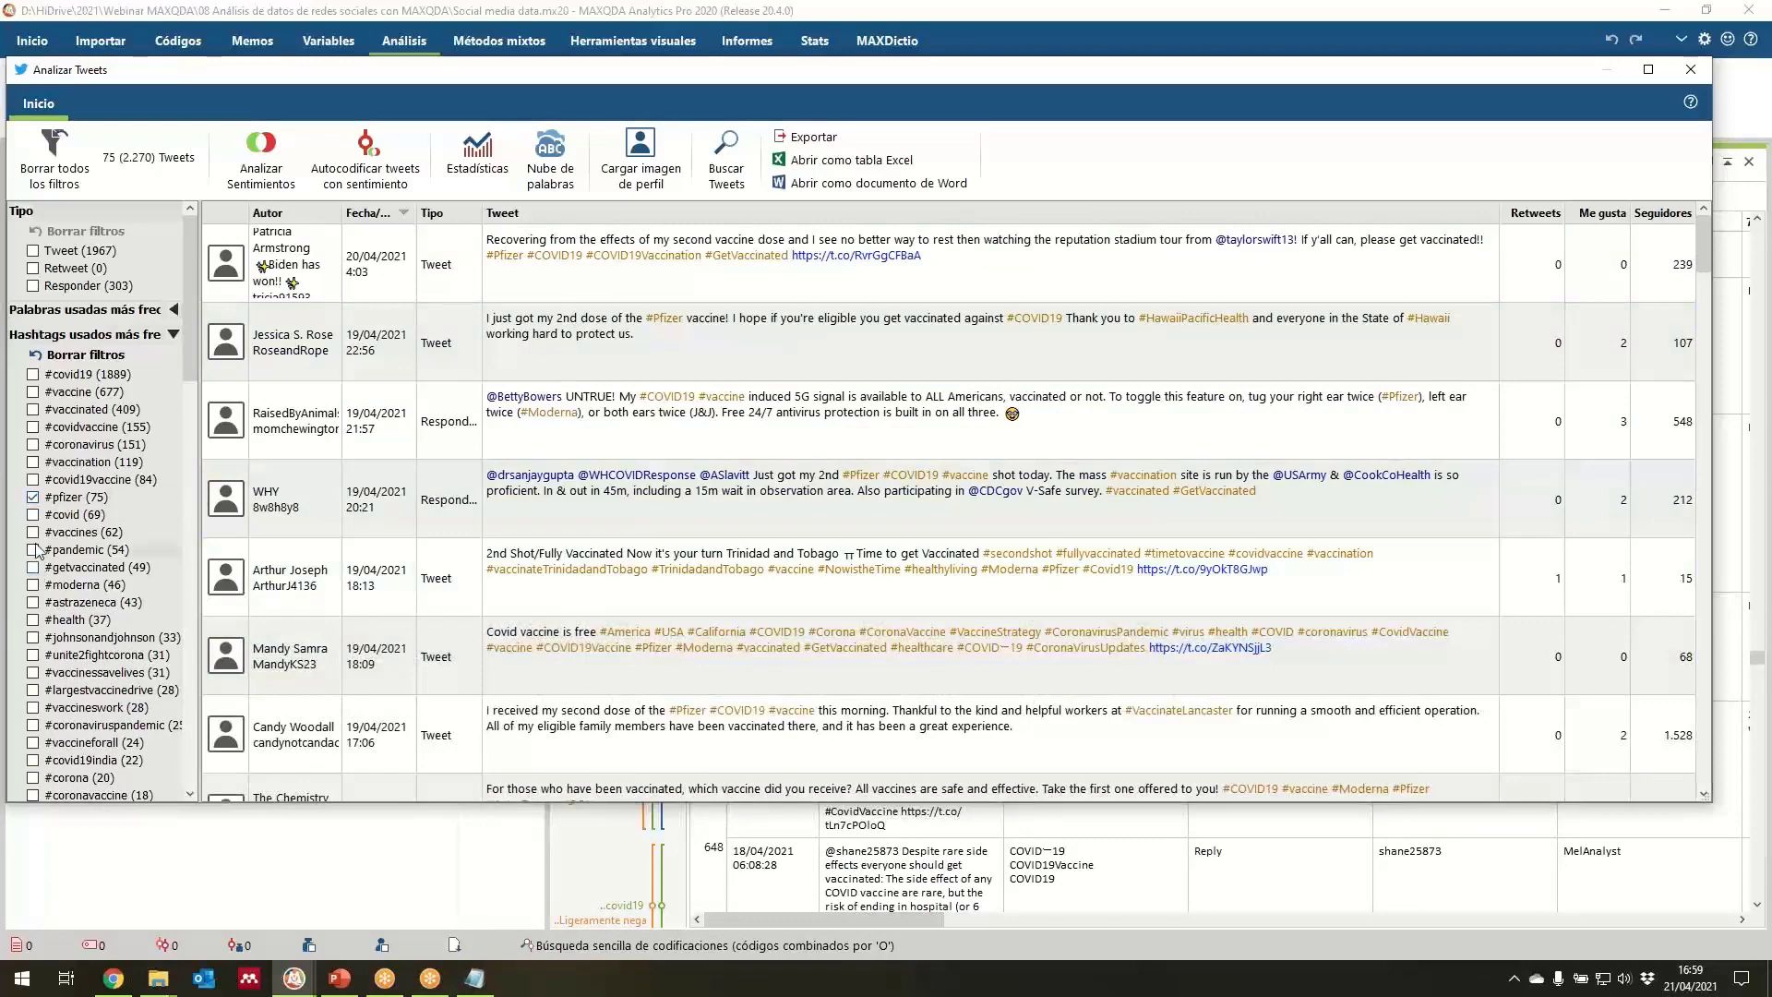
click(33, 602)
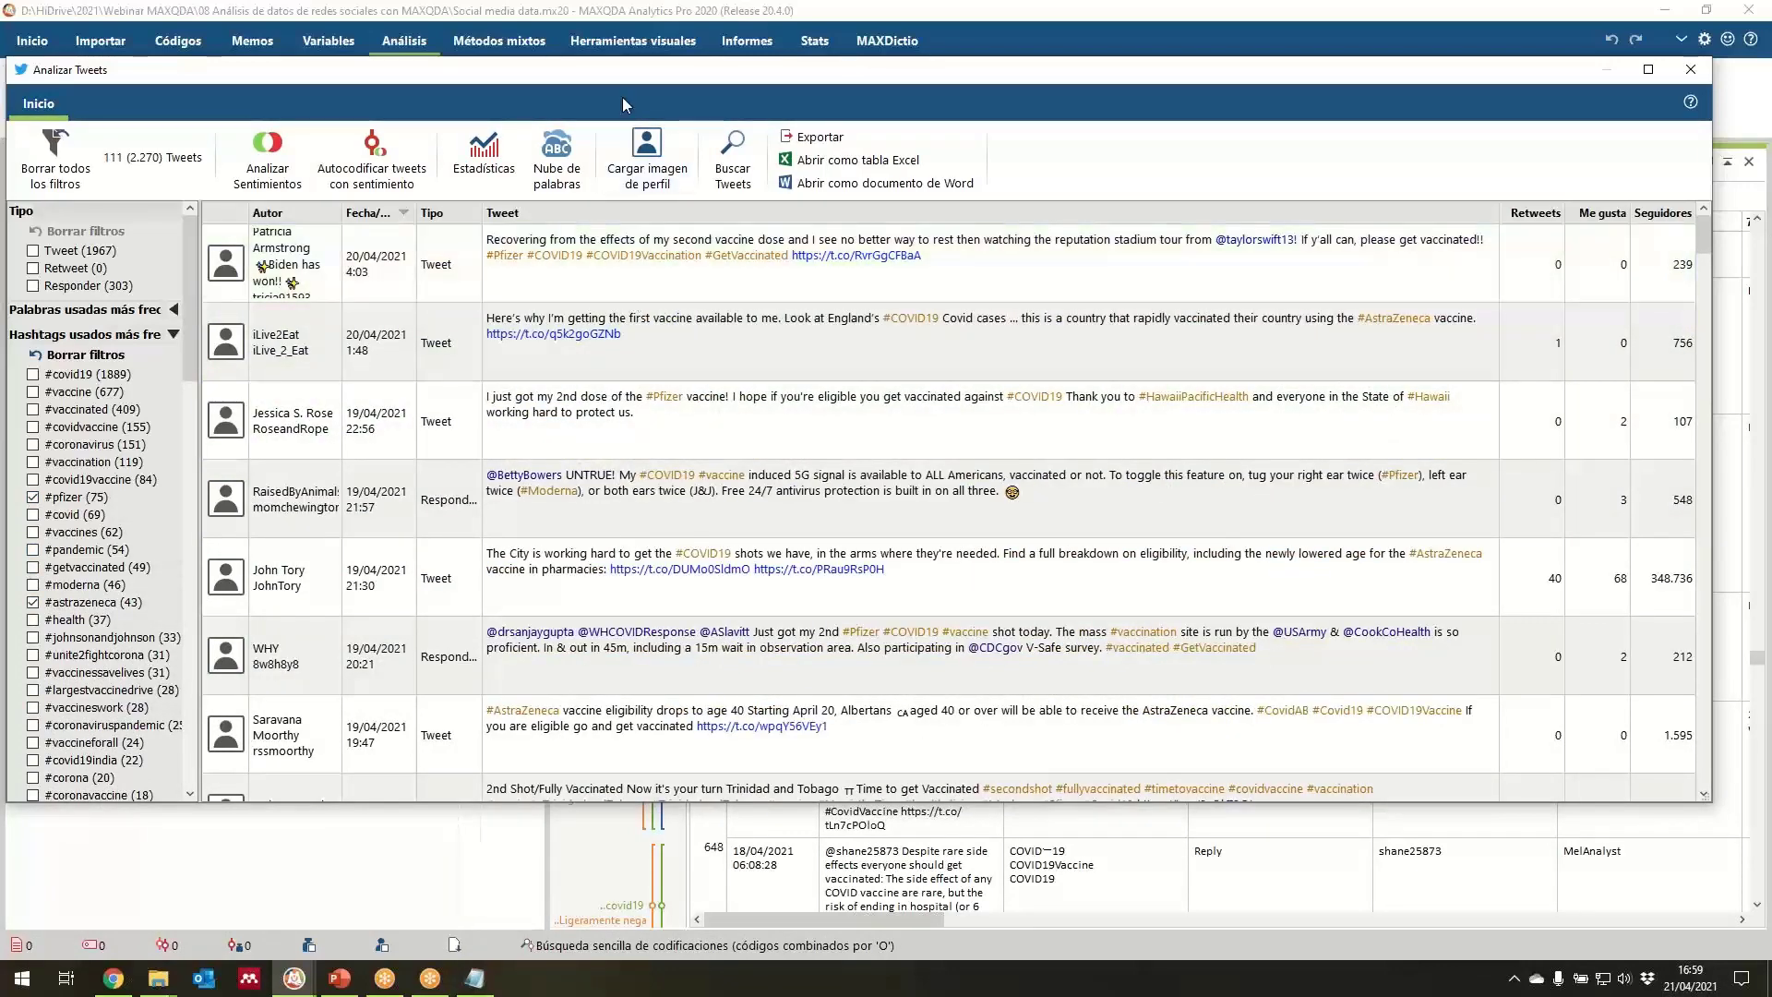
Clear the hashtag filters, look through the full hashtag list and collapse it.
click(67, 358)
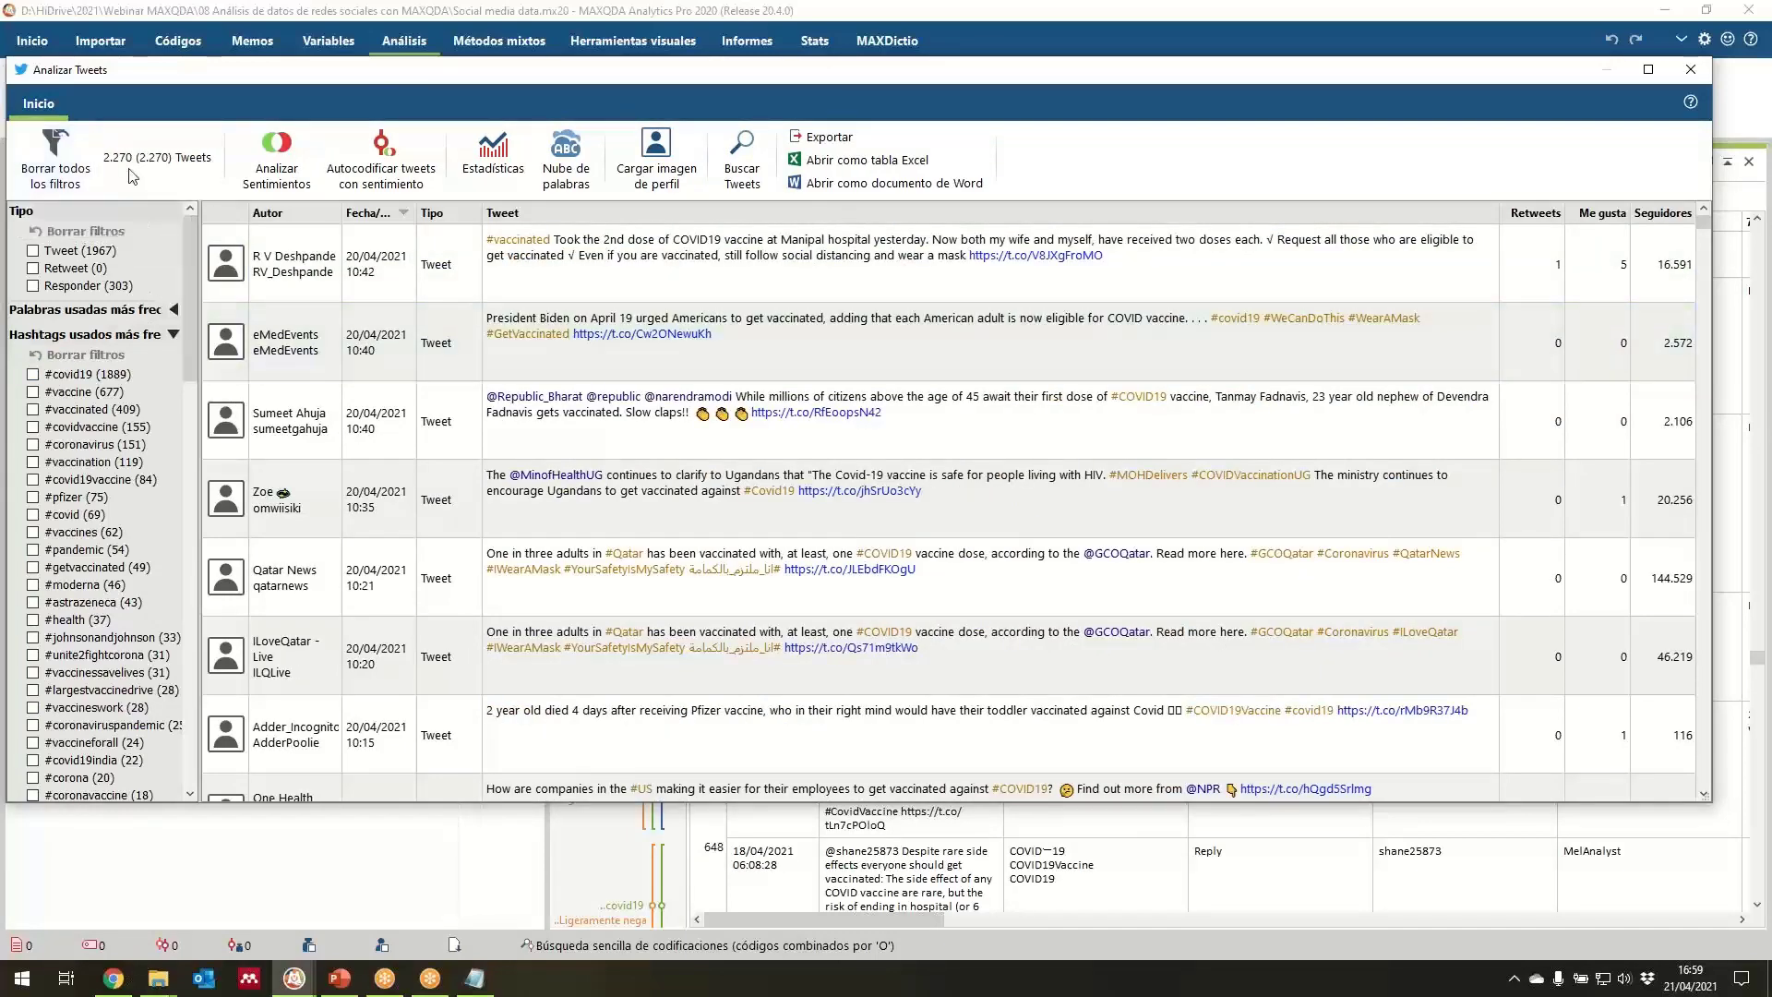
drag(192, 251, 241, 680)
scroll(92, 517, up, 20)
click(32, 338)
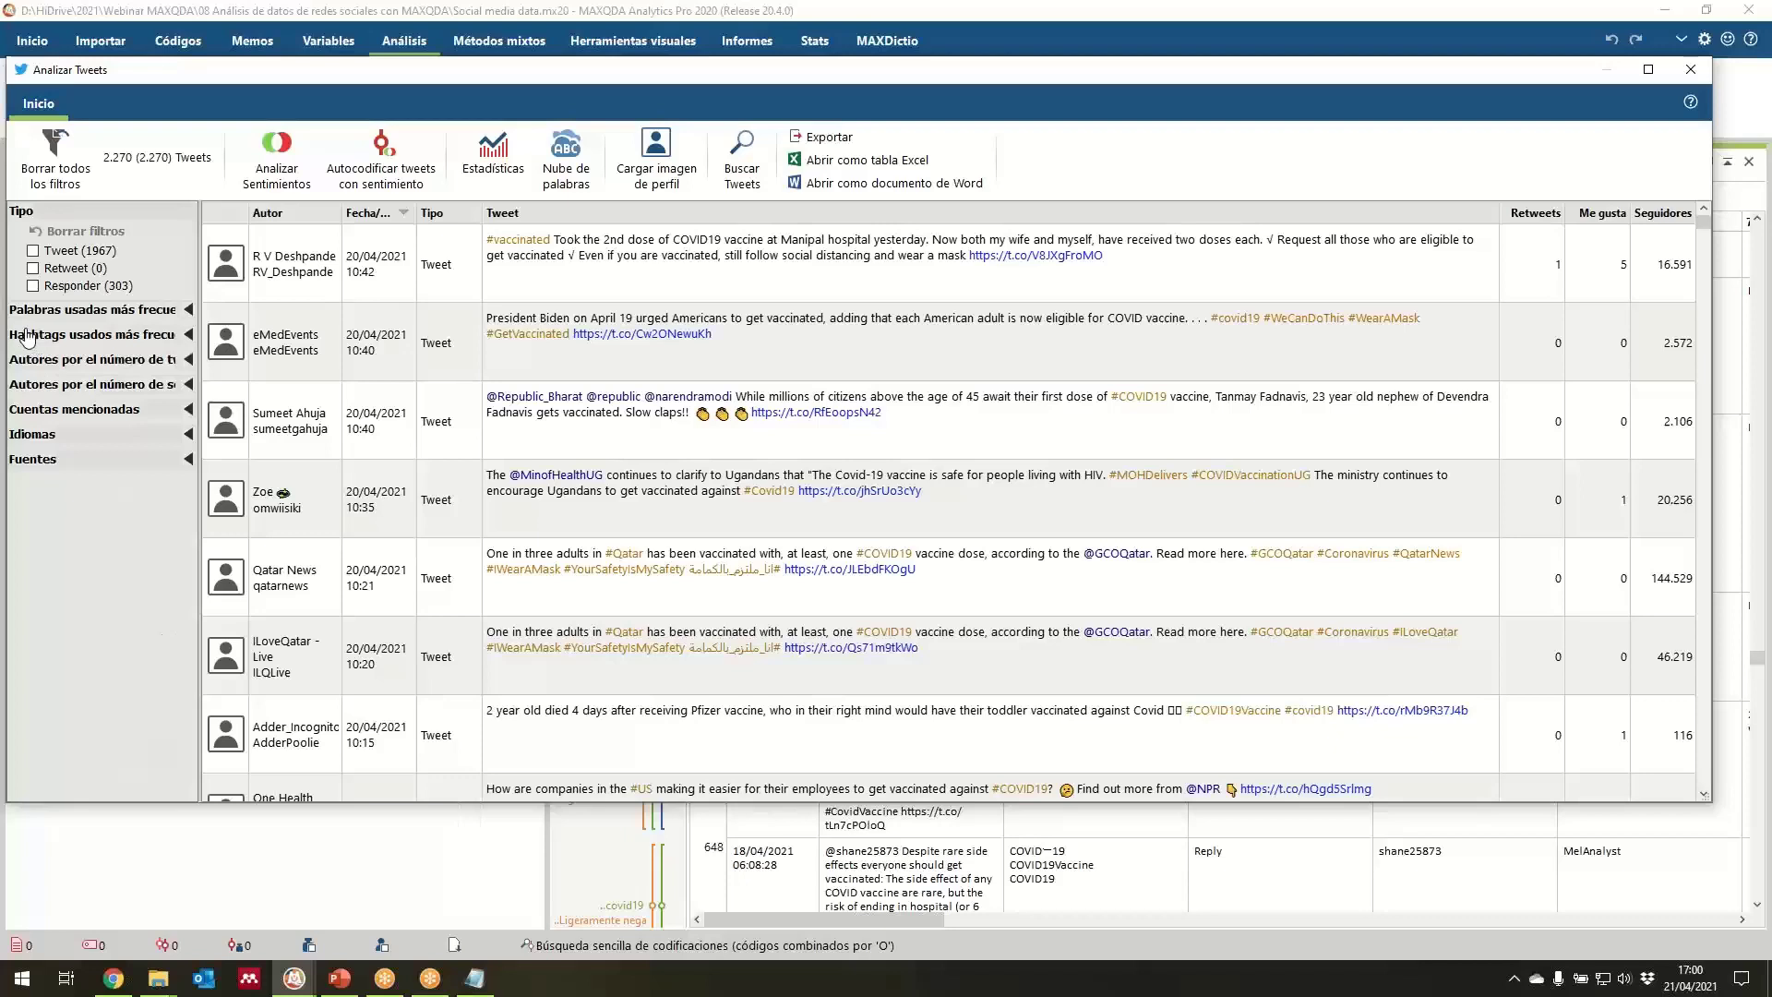
Examine the filter lists for mentioned accounts, authors by followers and authors by tweets, widening the filter area to read them.
click(72, 412)
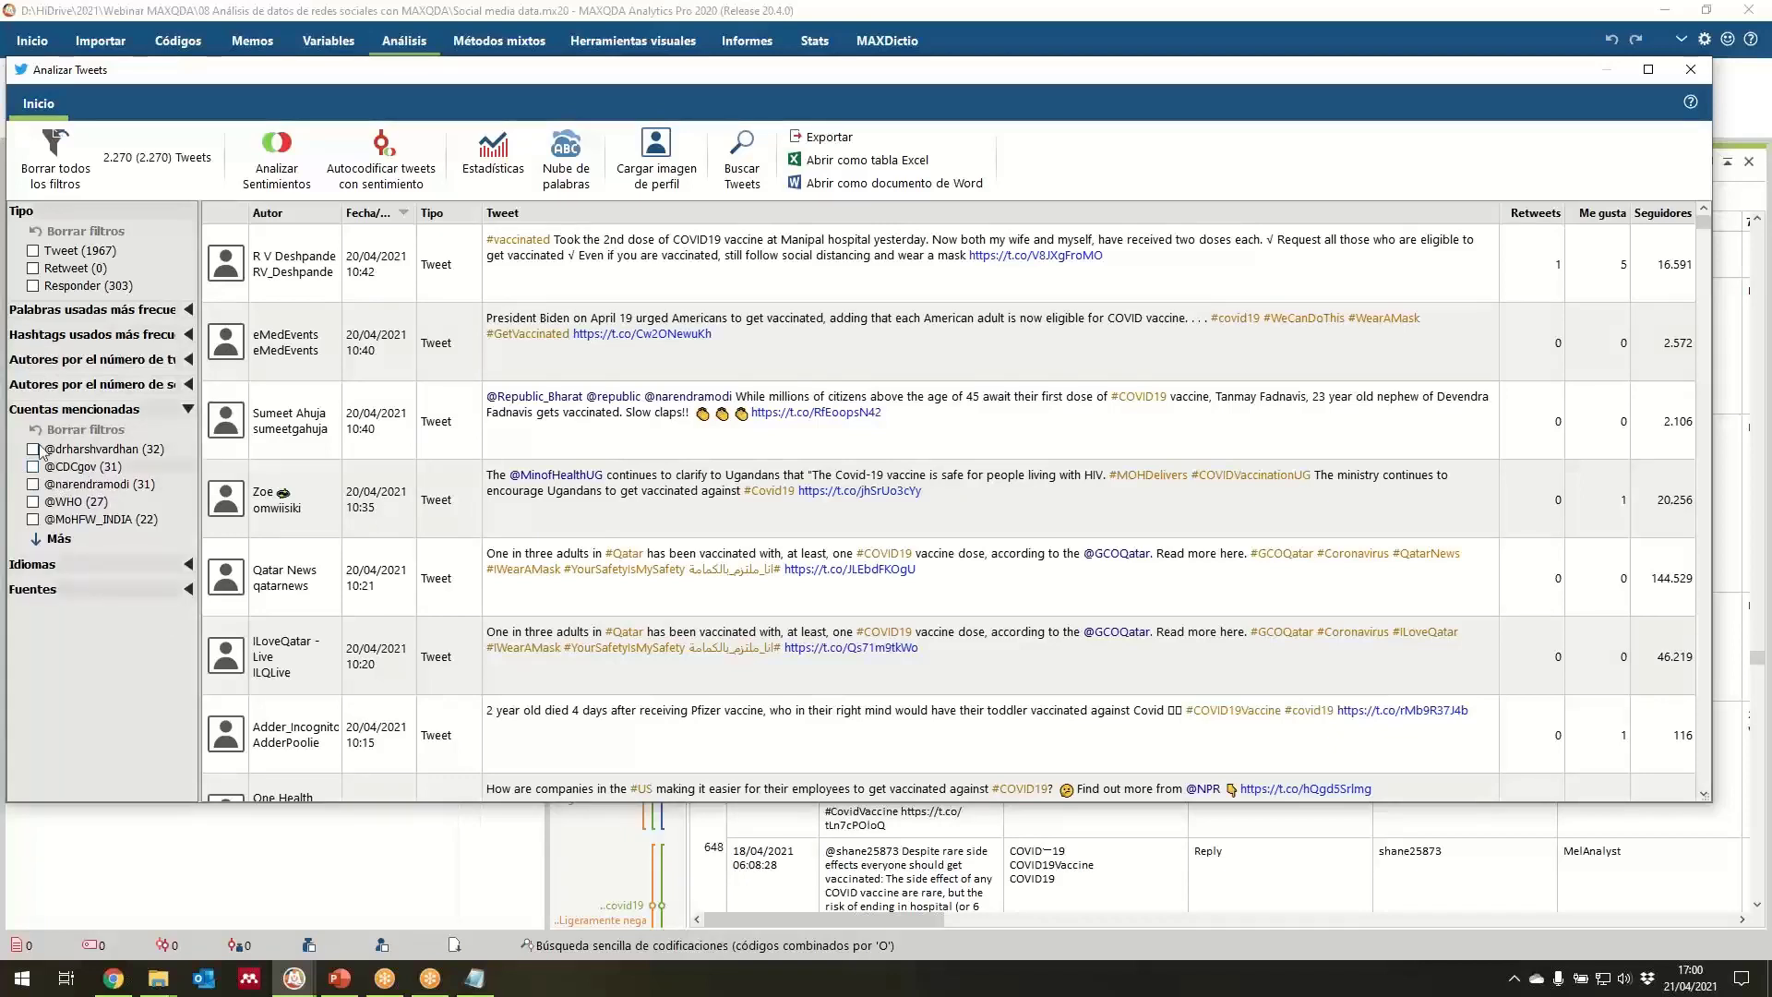
click(62, 386)
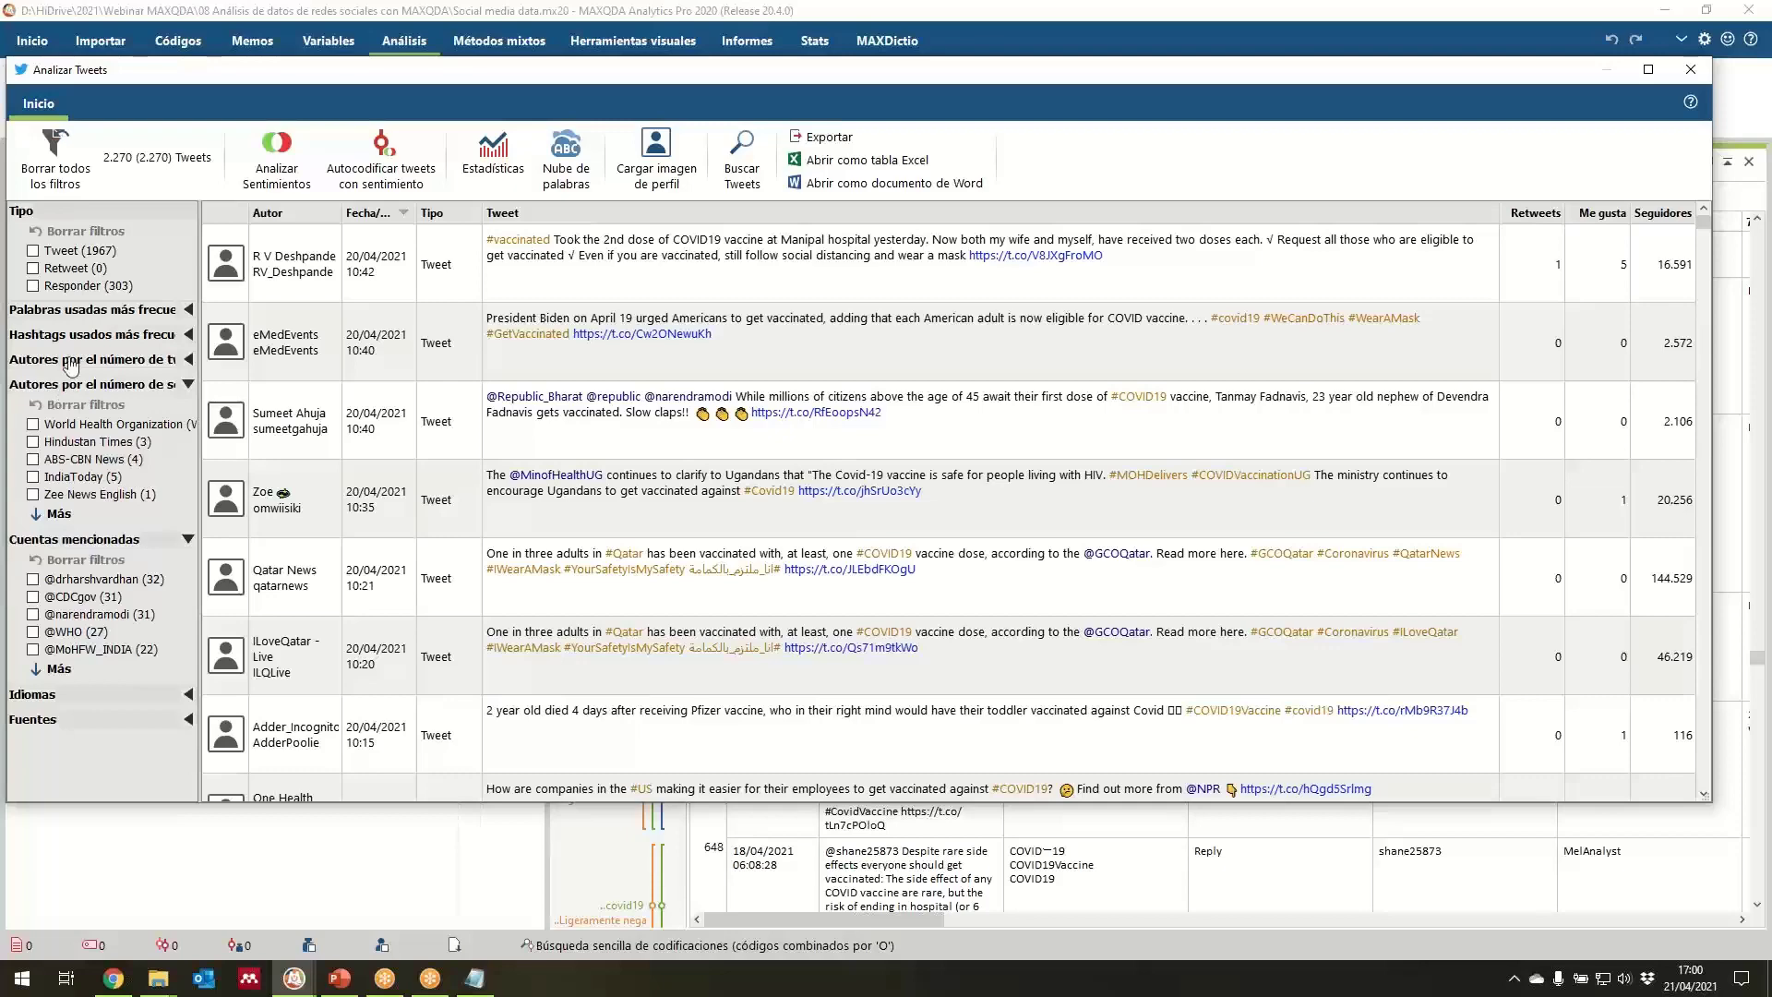
click(71, 361)
drag(198, 408, 332, 406)
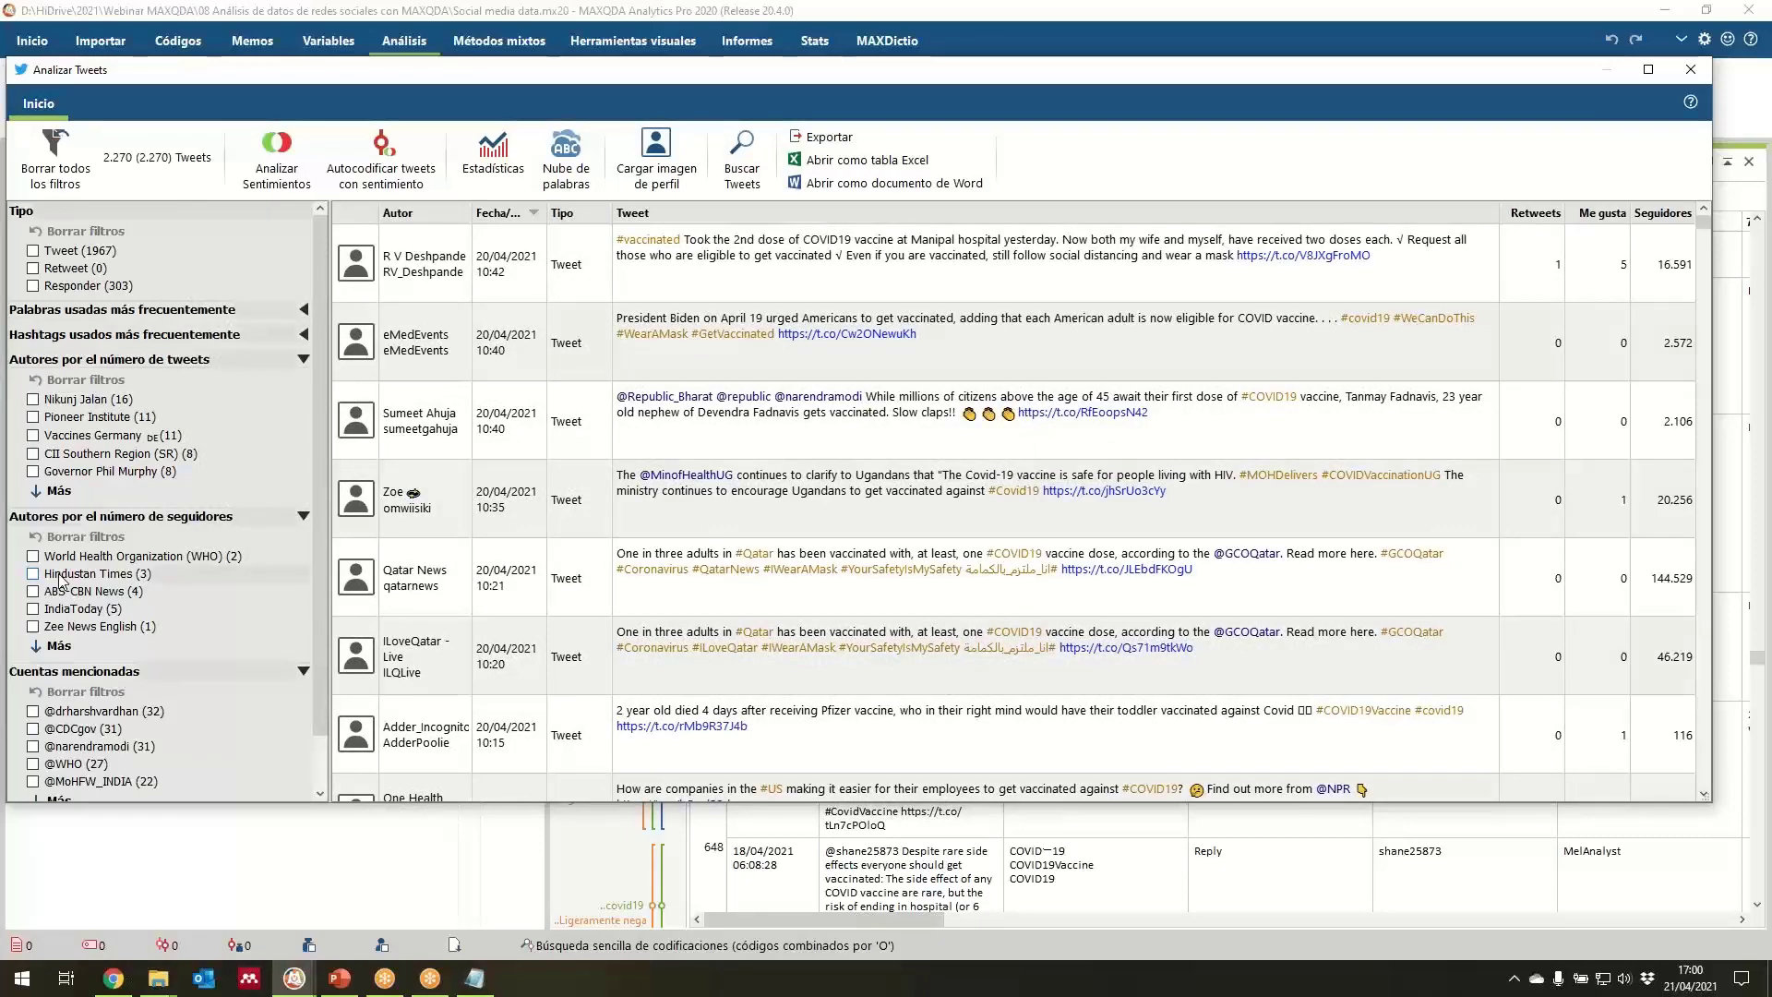
click(153, 521)
click(93, 359)
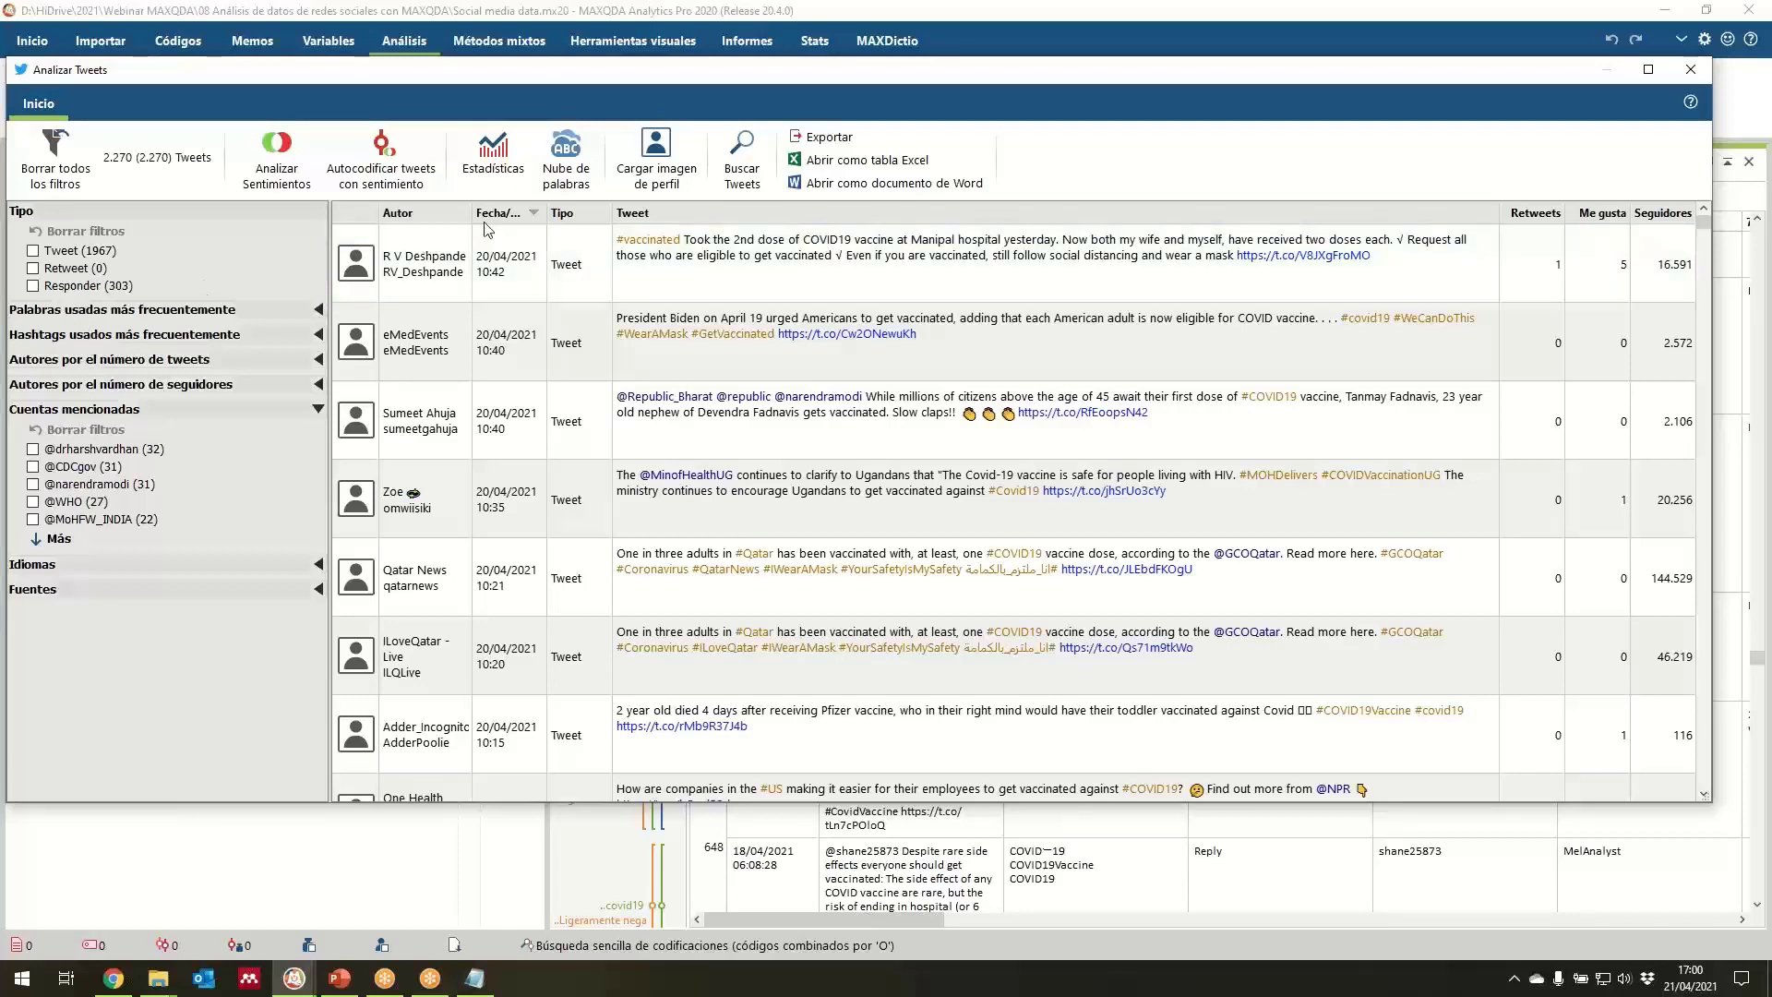
Create a word cloud from the analyzed tweets and add the words "now" and "for" to the exclusion list.
click(558, 159)
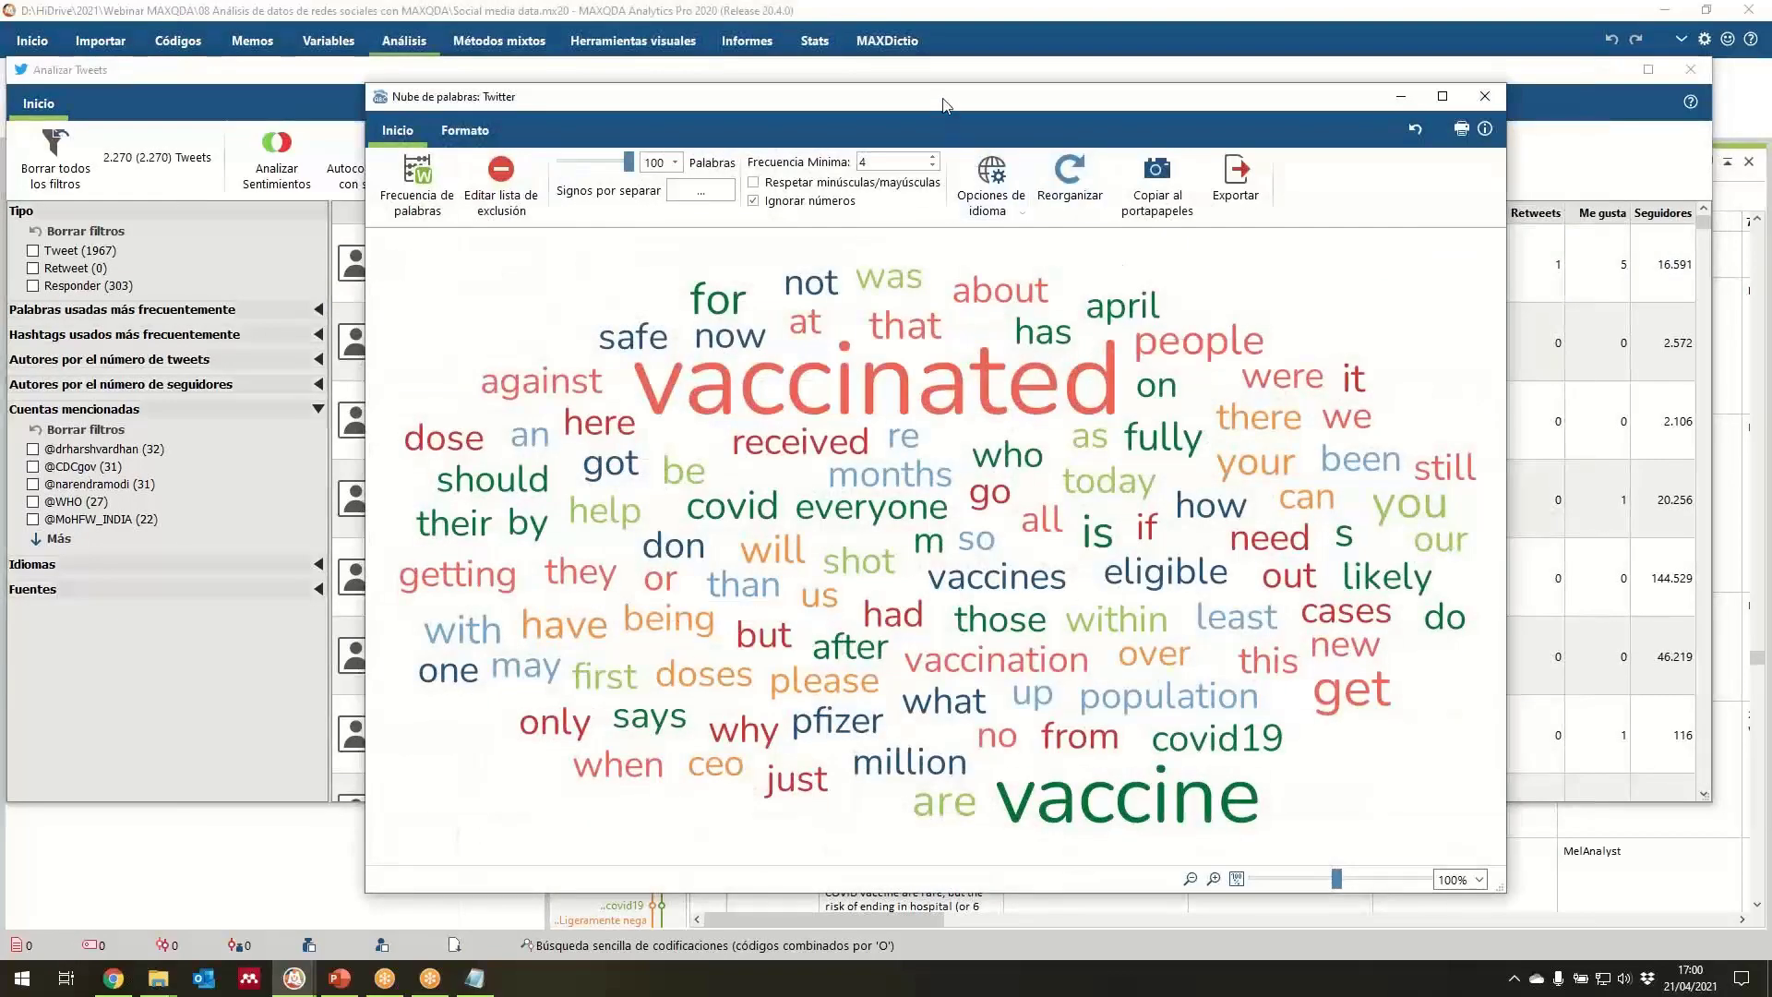
drag(943, 105, 845, 55)
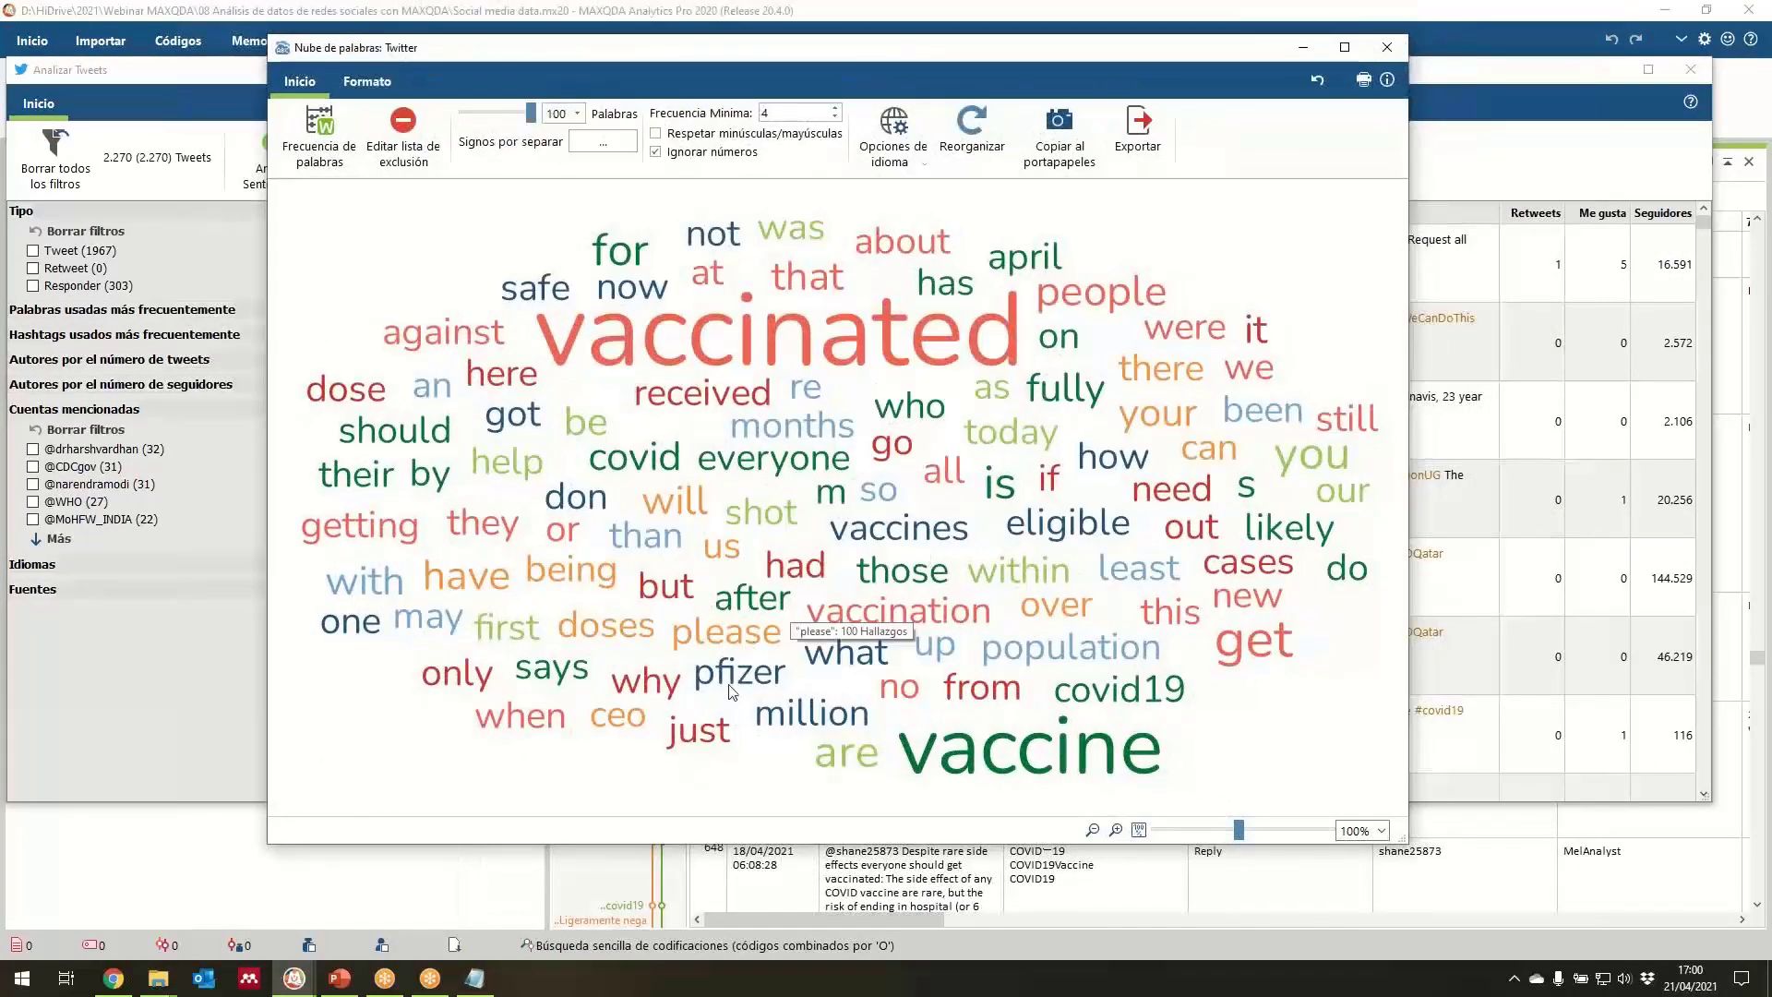
right_click(624, 259)
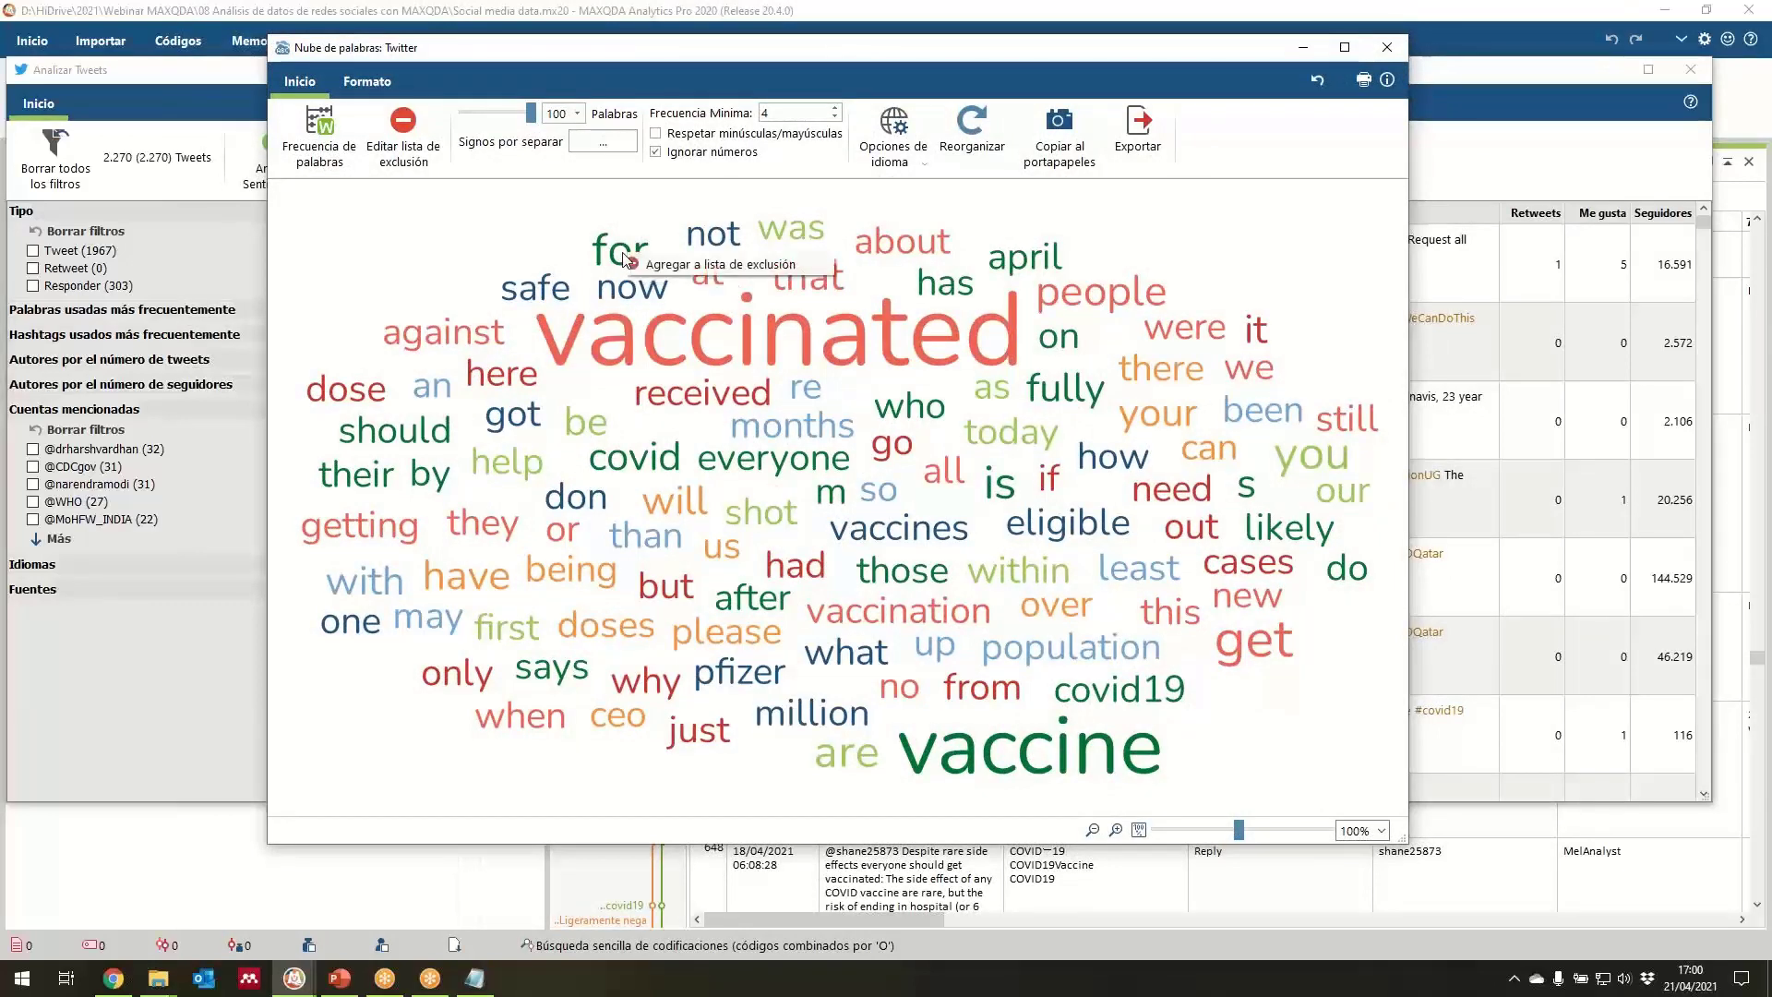
click(684, 266)
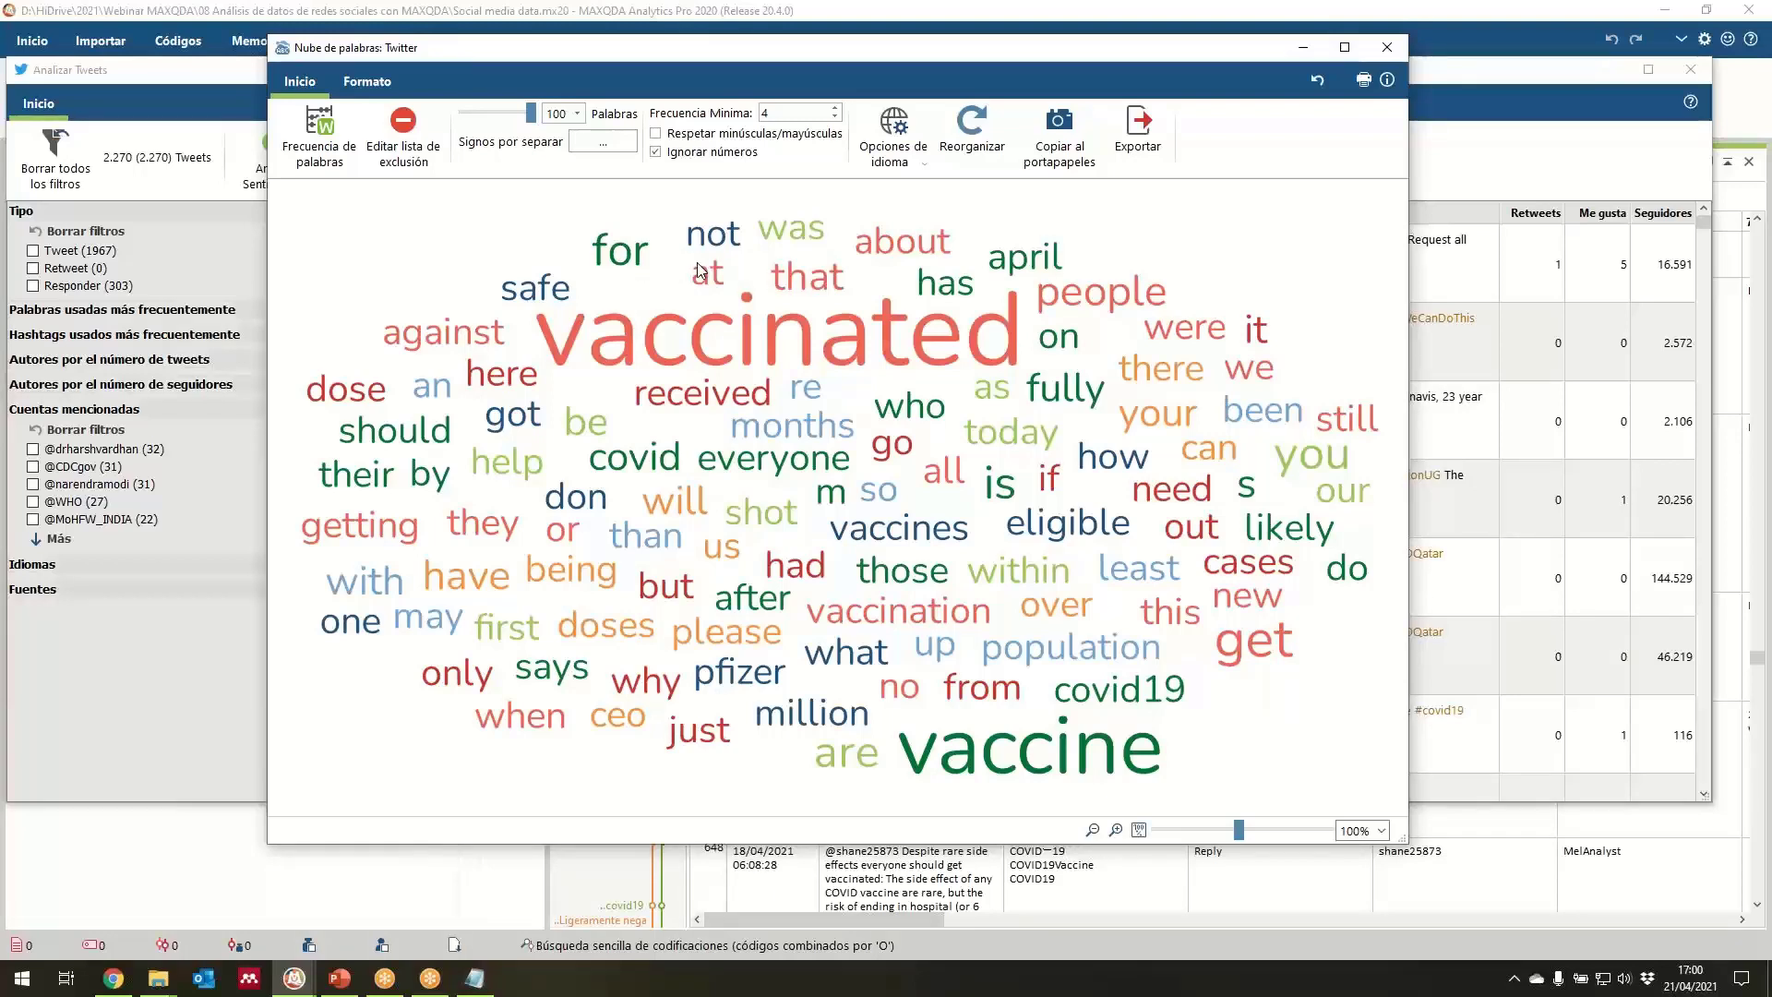
right_click(639, 247)
click(688, 265)
Add the word "at" to the exclusion list and rearrange the word cloud.
right_click(951, 287)
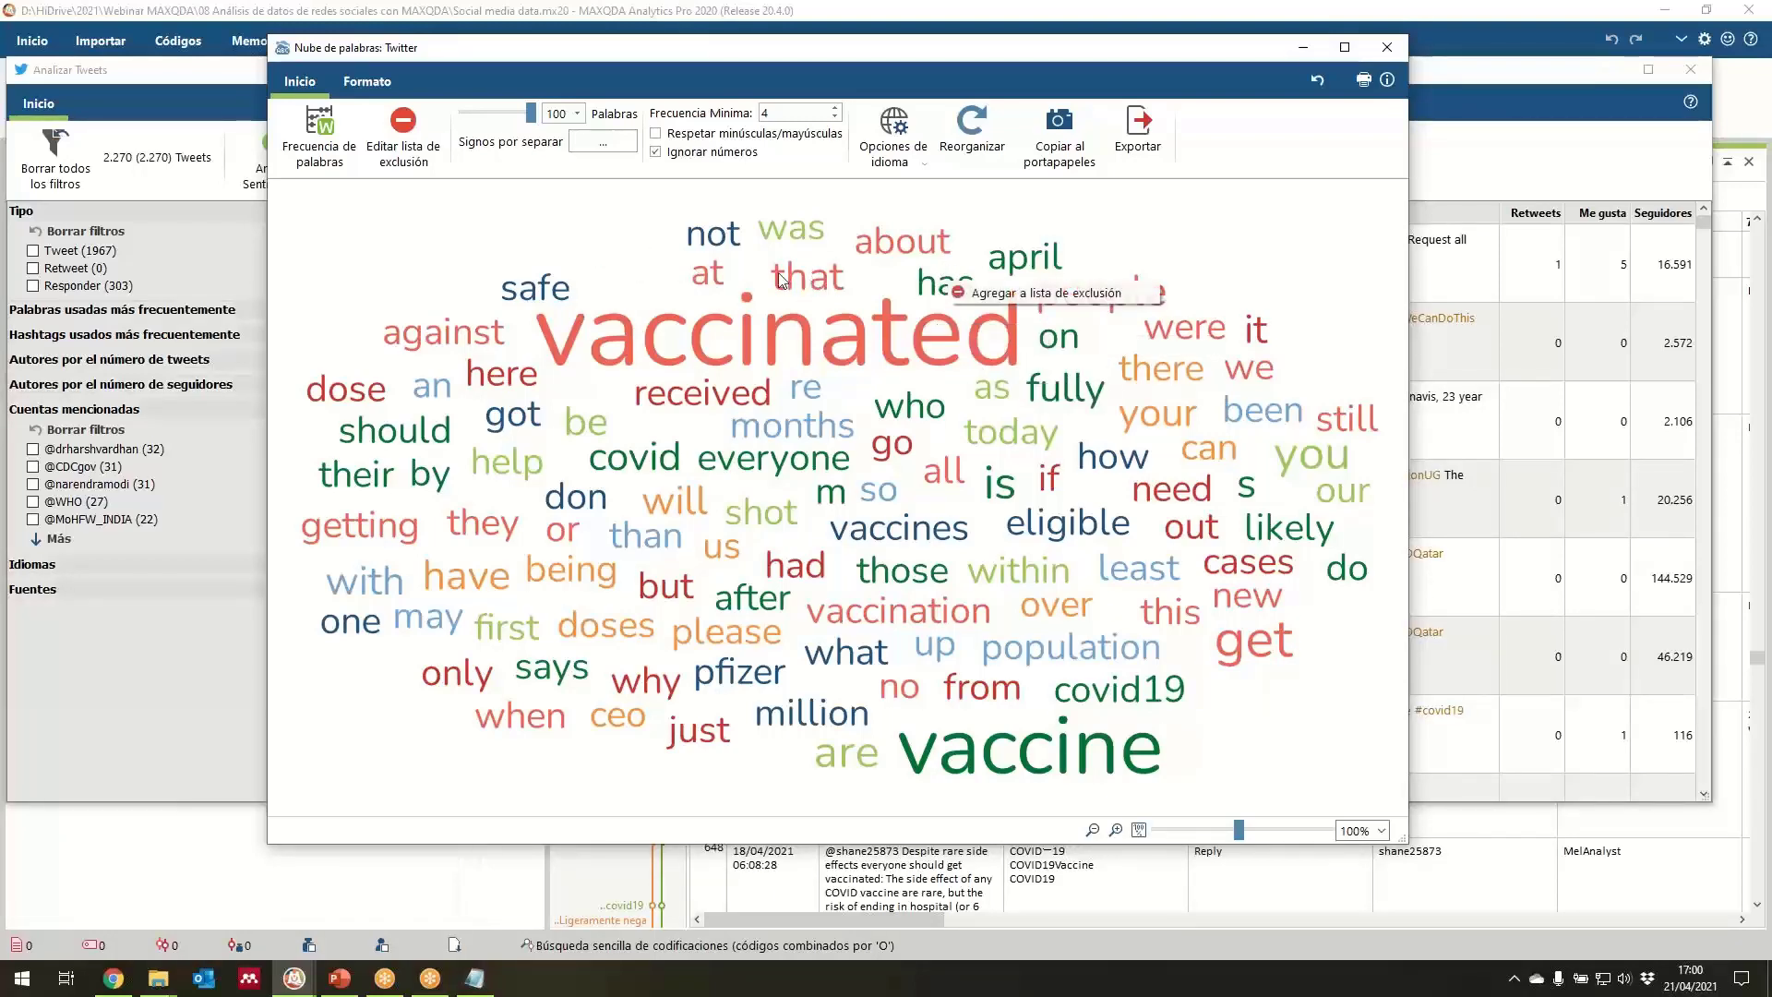
right_click(712, 274)
click(813, 282)
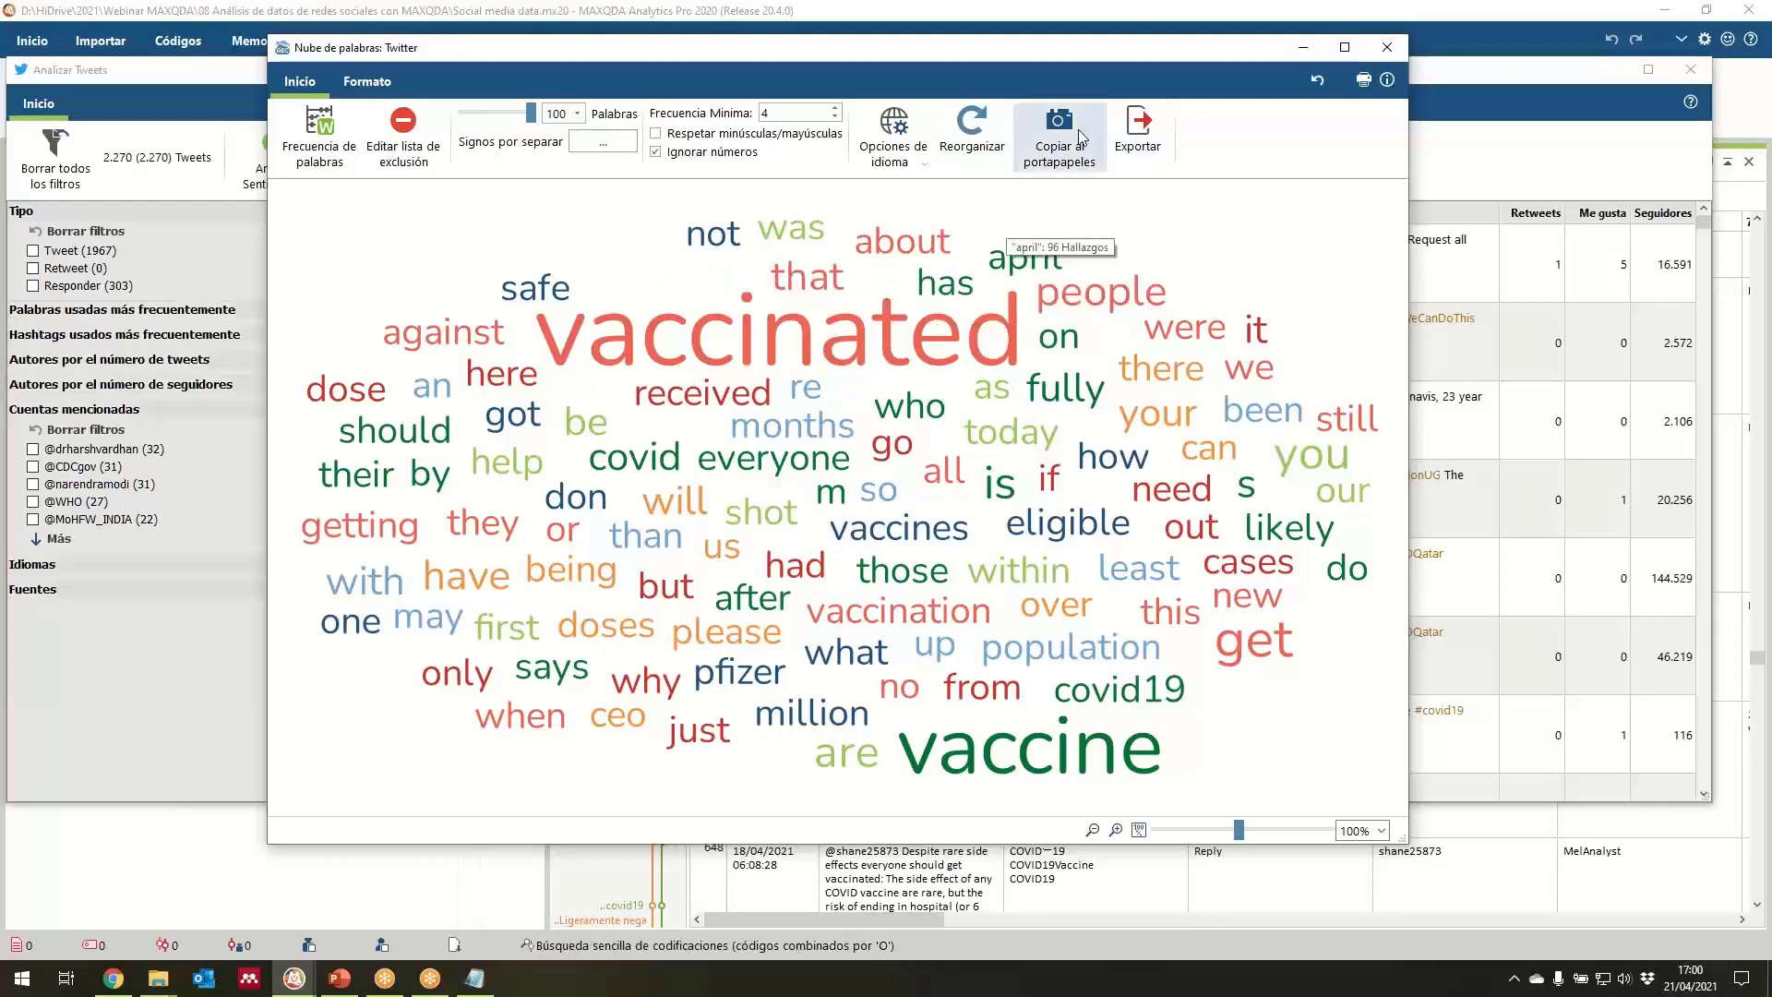
click(972, 129)
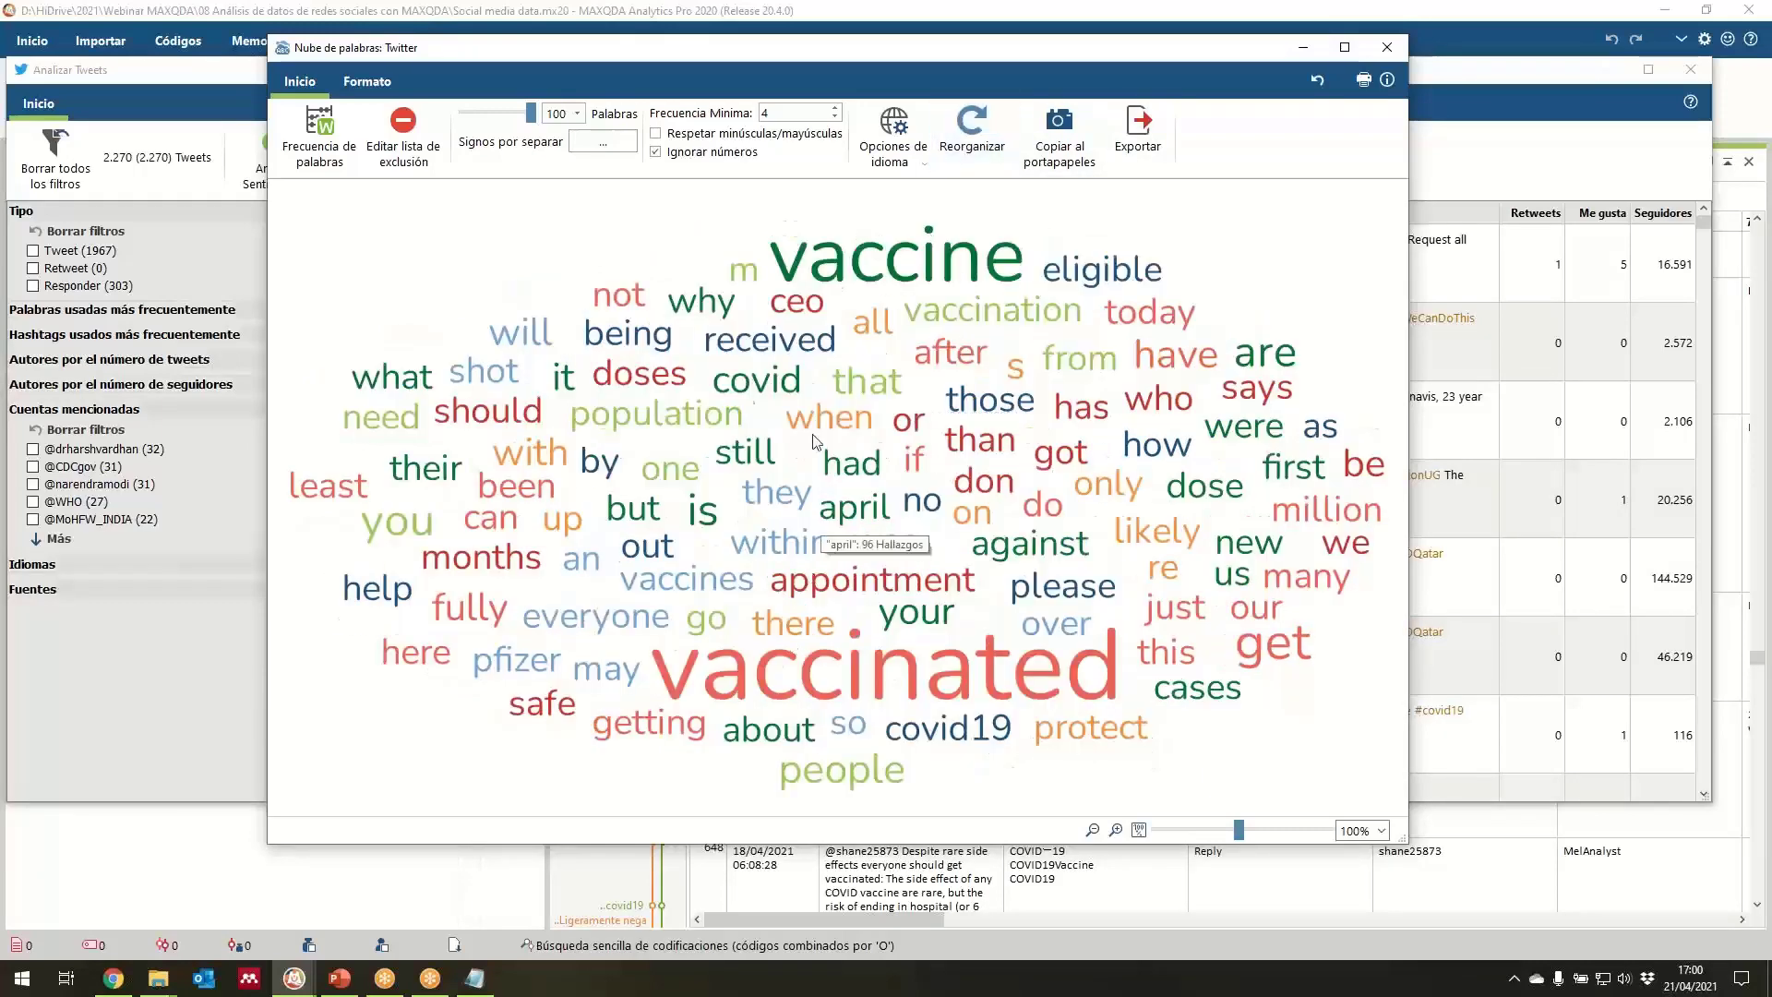
Open the word cloud's word frequency table and mark the word "is" for exclusion.
click(323, 137)
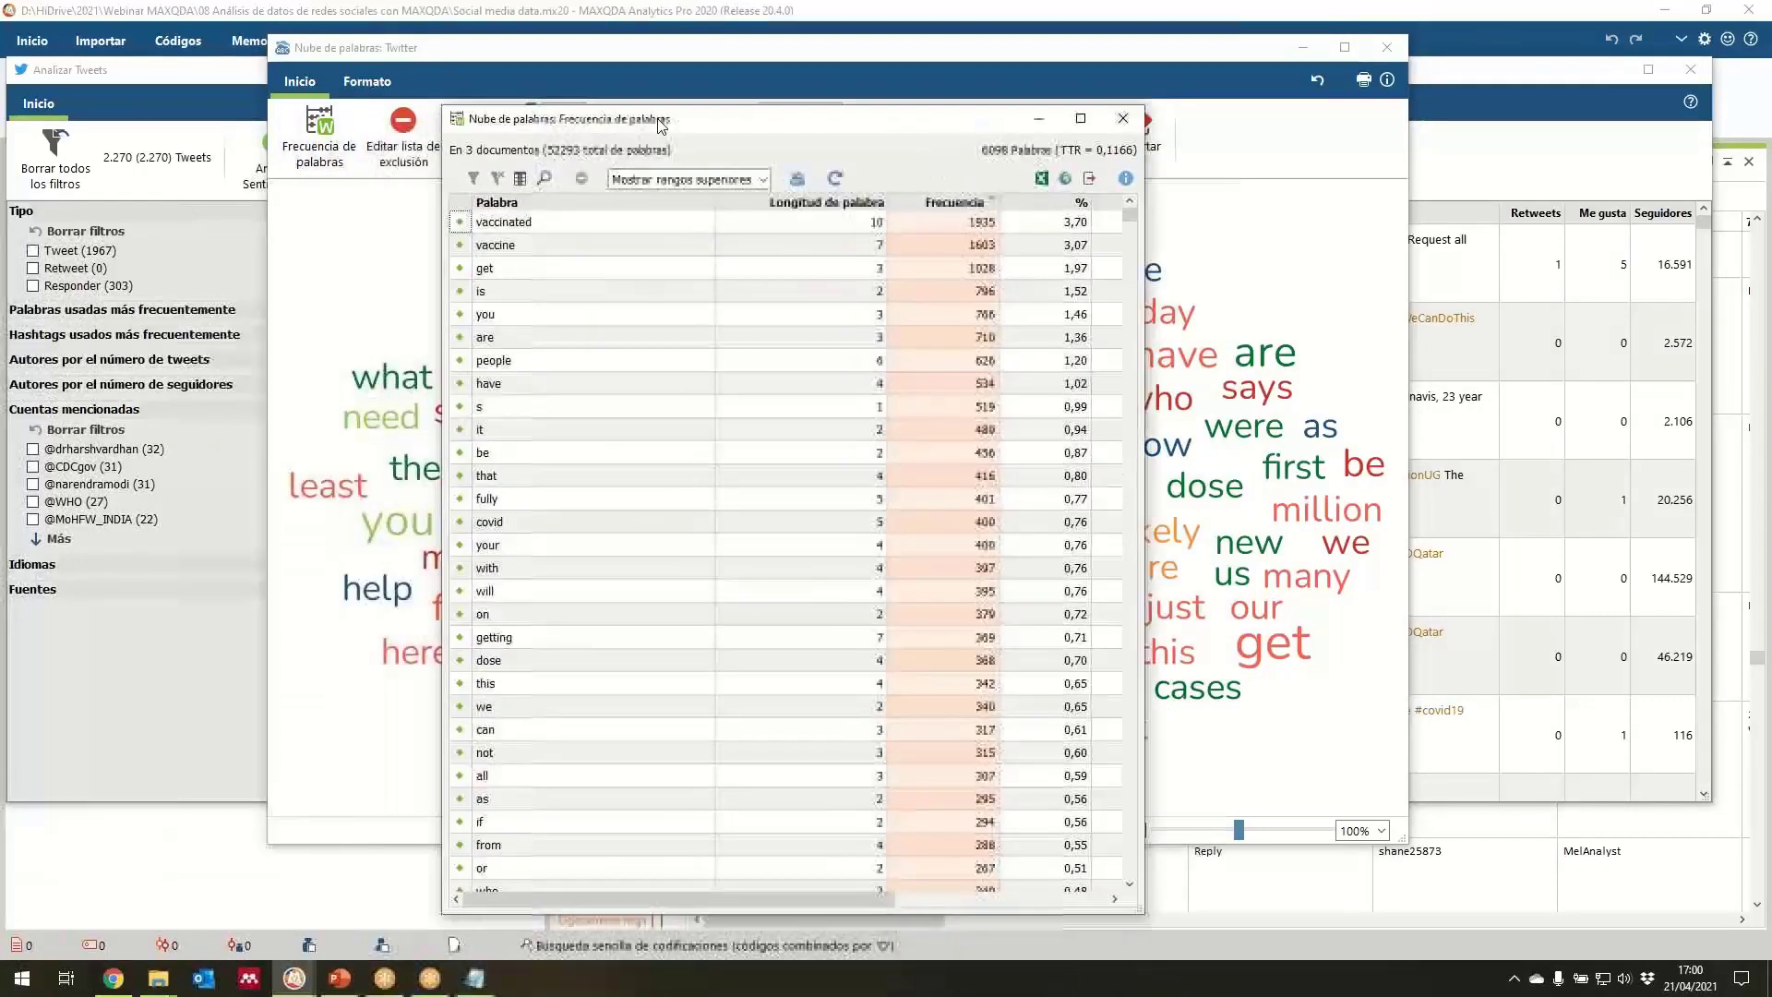
scroll(779, 517, down, 5)
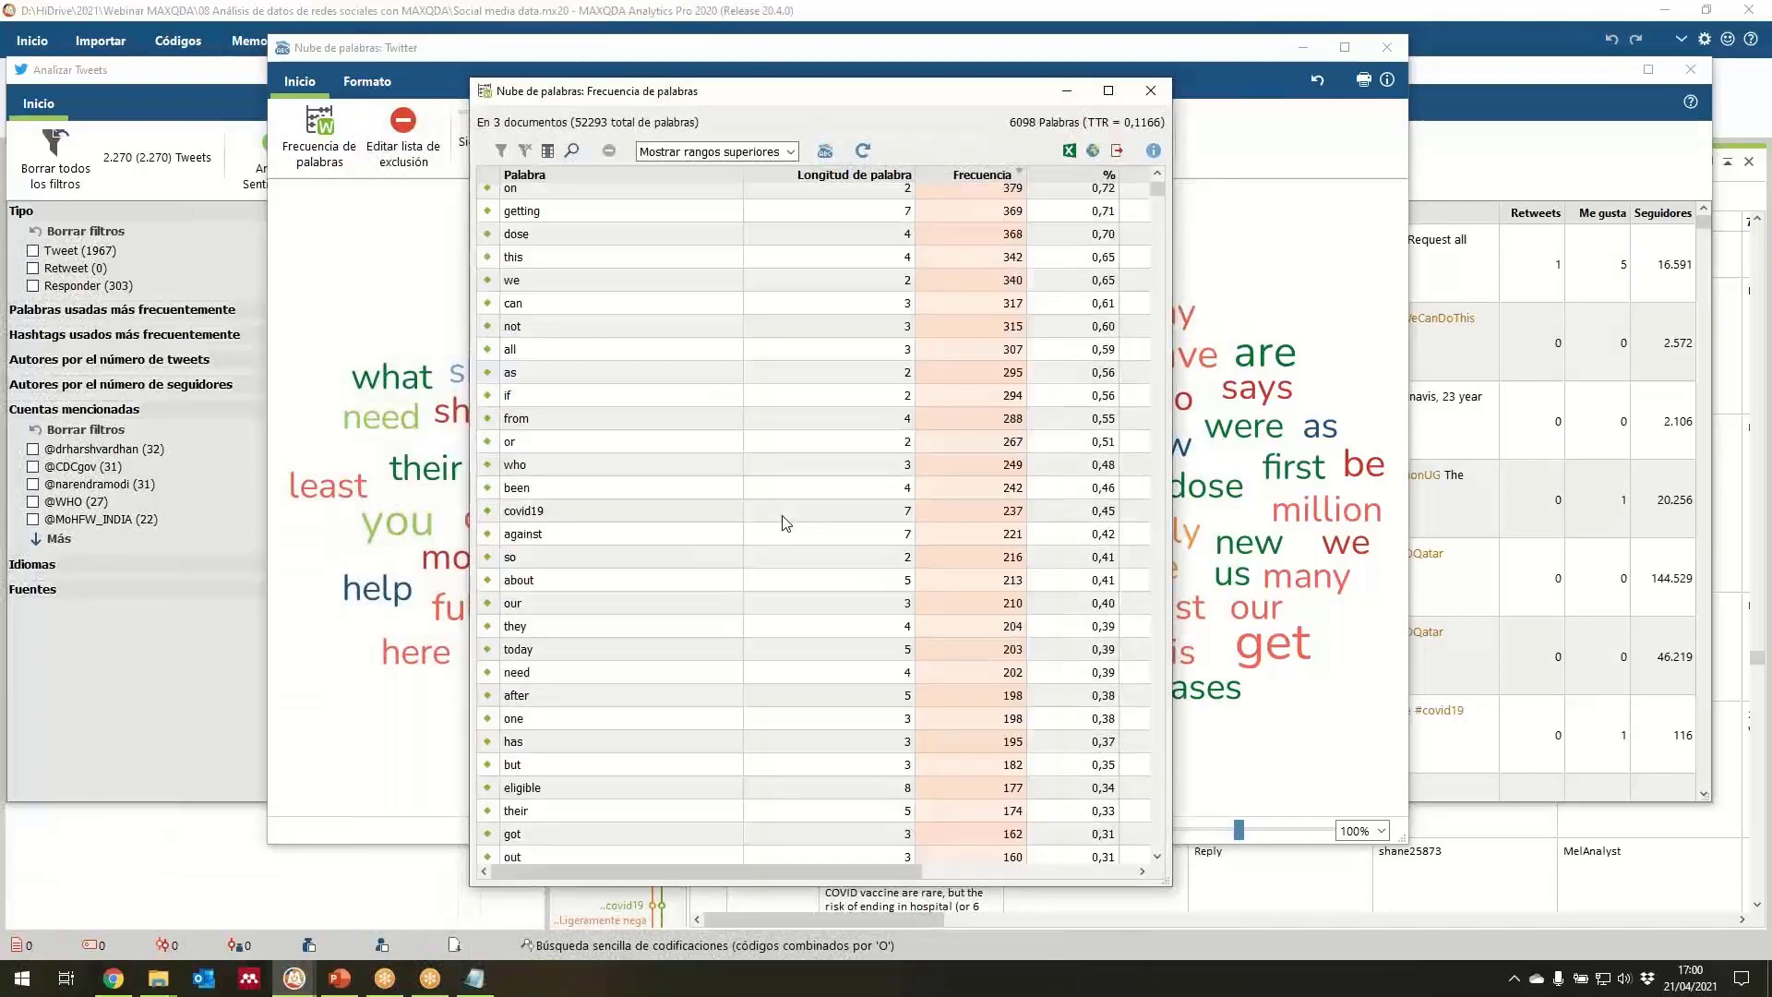
scroll(779, 517, up, 5)
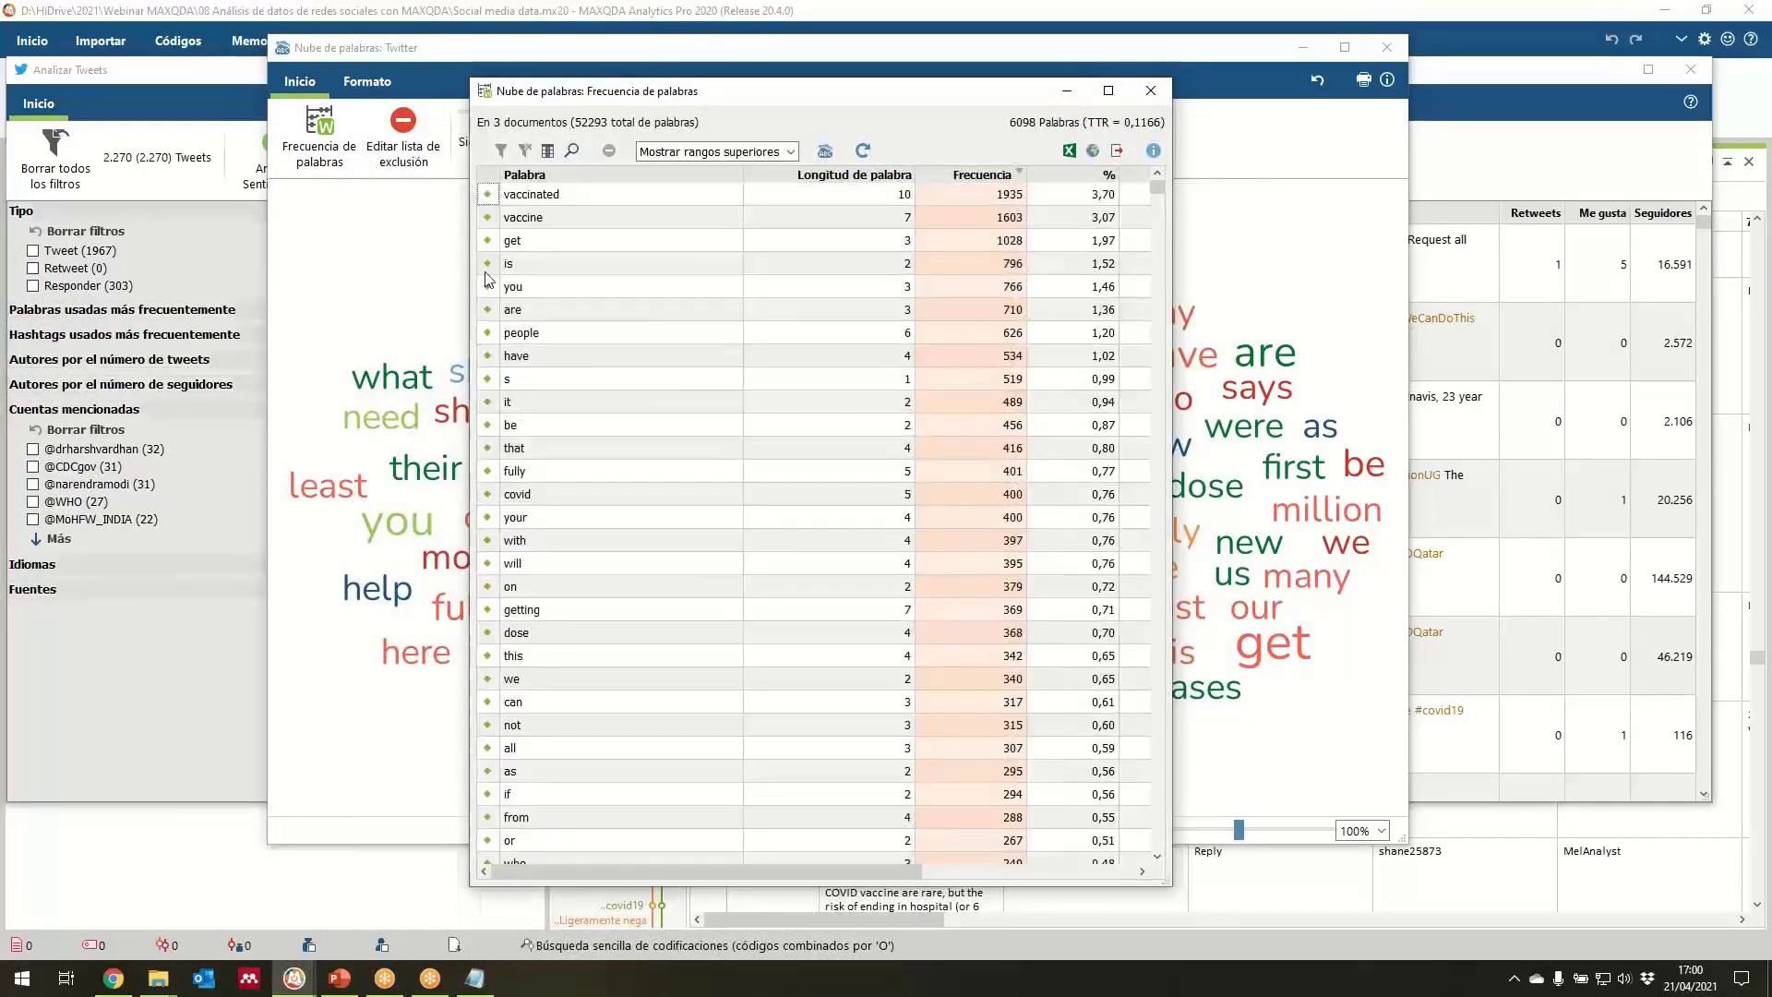
click(490, 268)
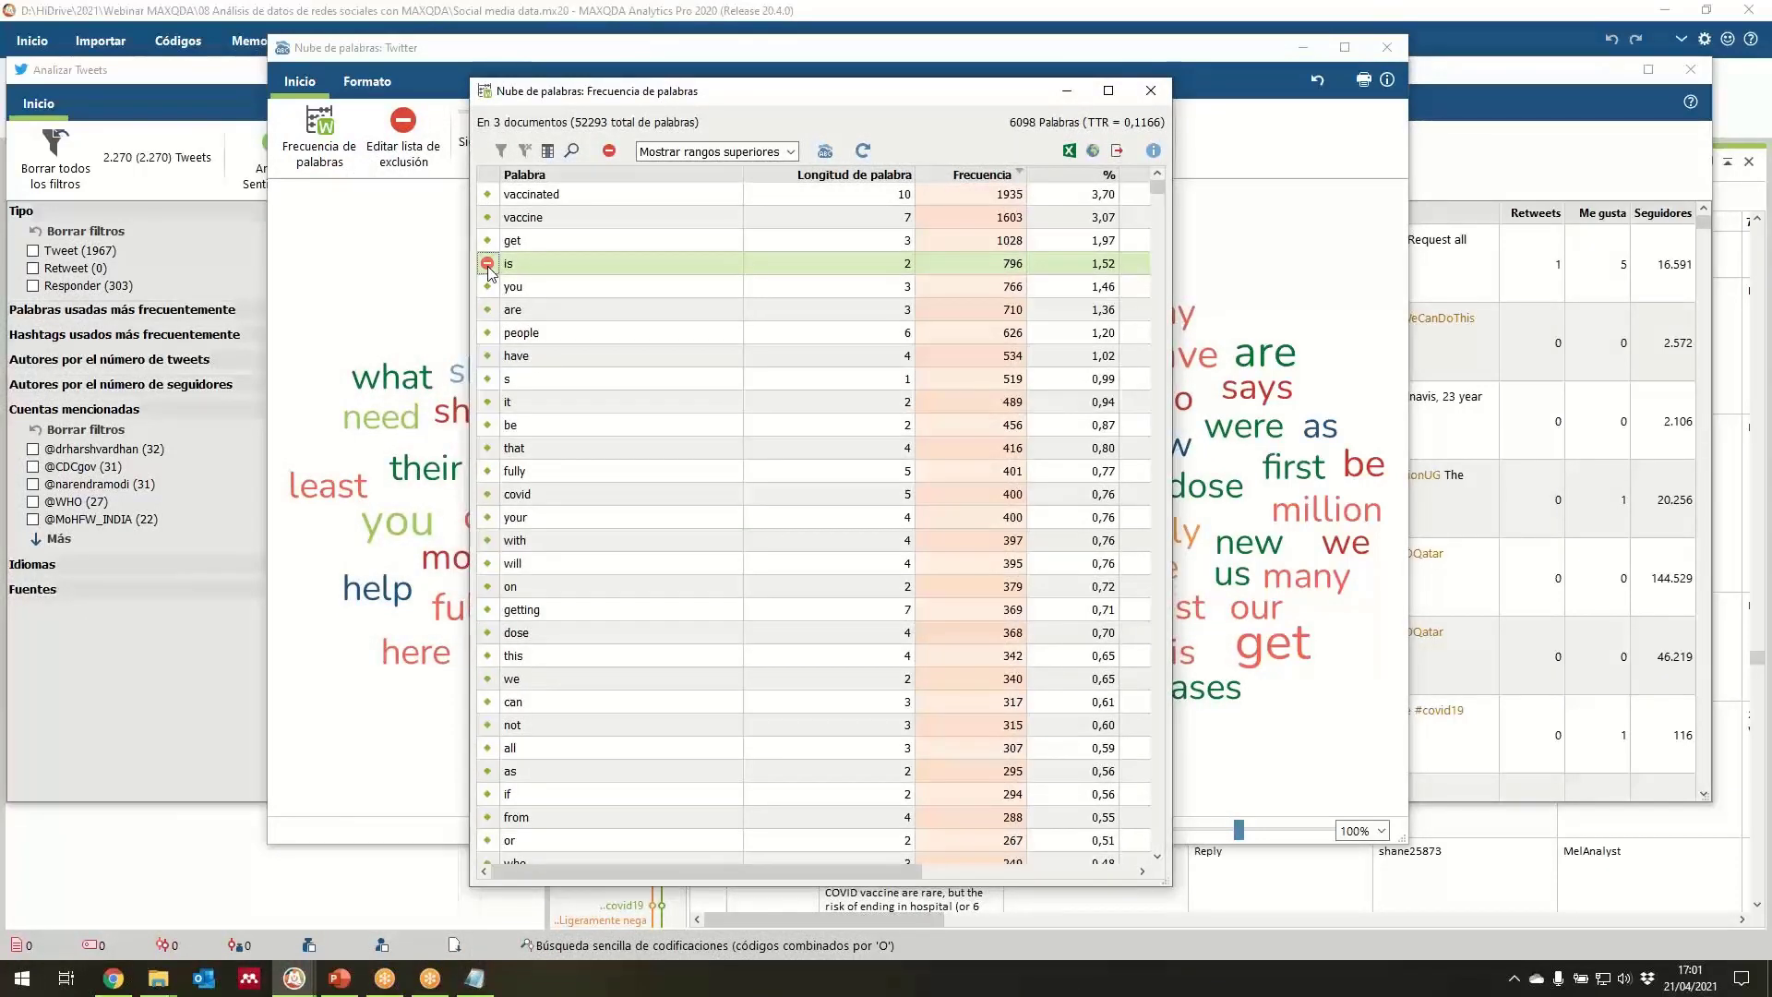
scroll(557, 384, down, 5)
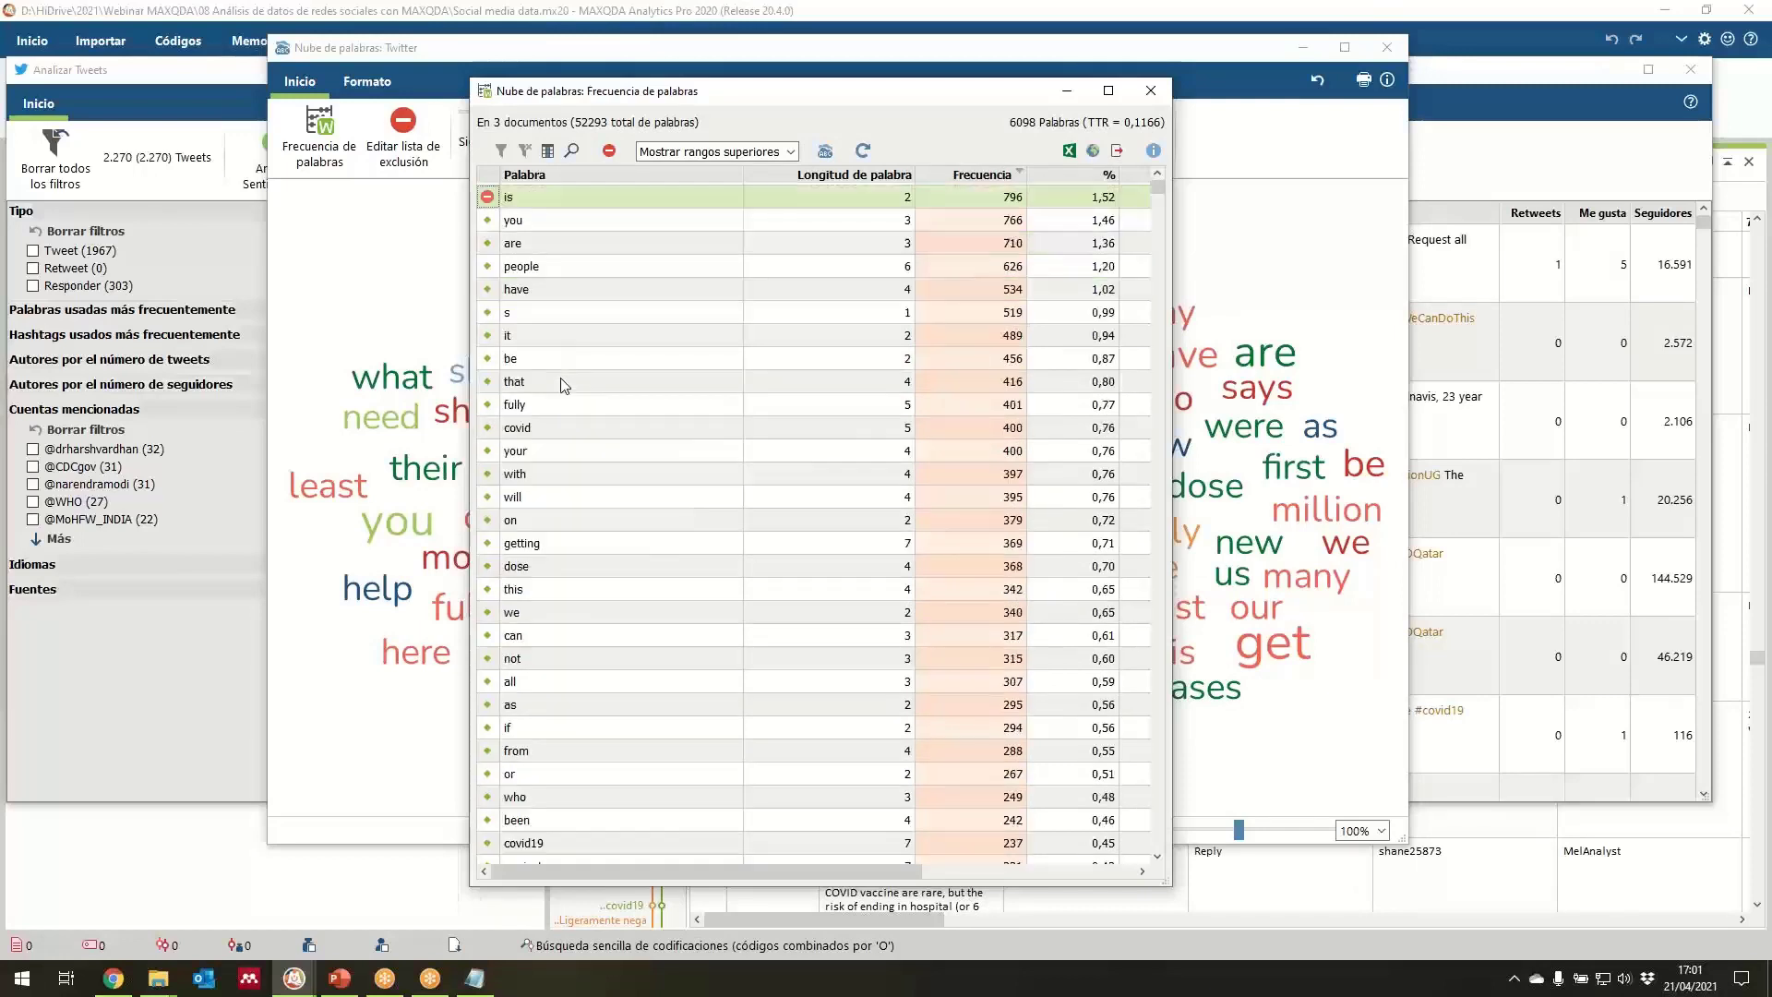
scroll(558, 384, up, 5)
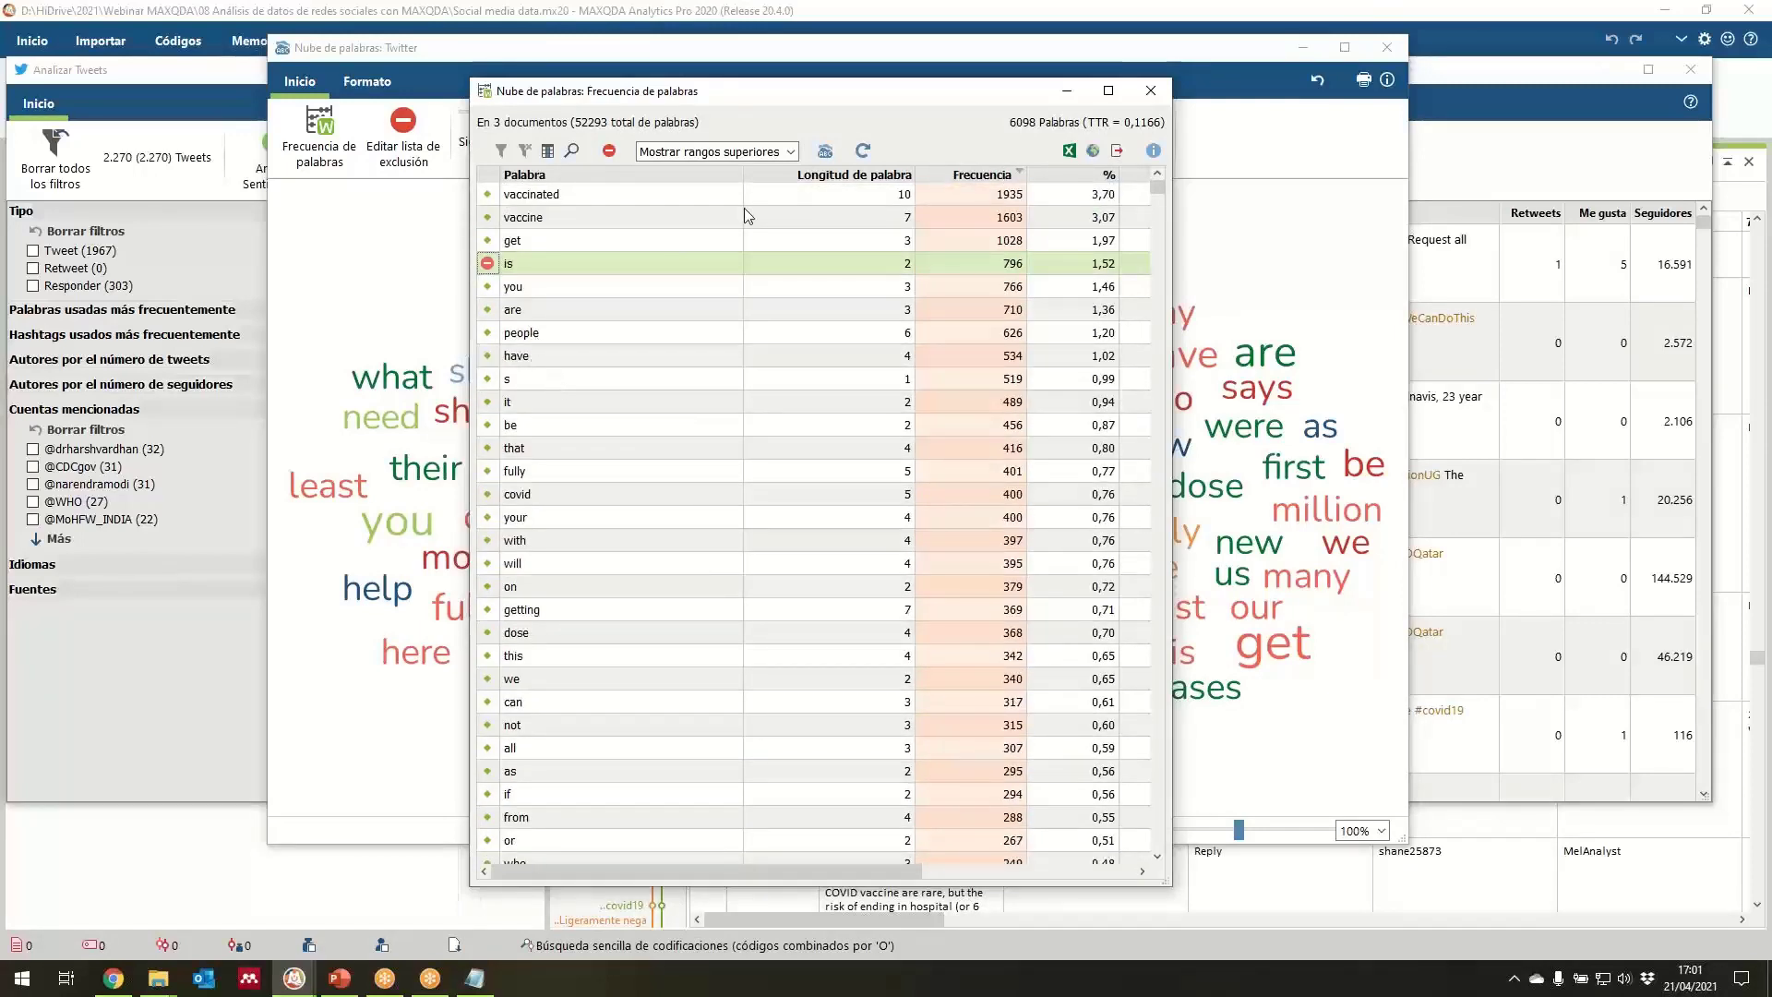
Close the word frequency table and word cloud, and view the tweet statistics charts by weekday and hour in an enlarged window.
click(1150, 91)
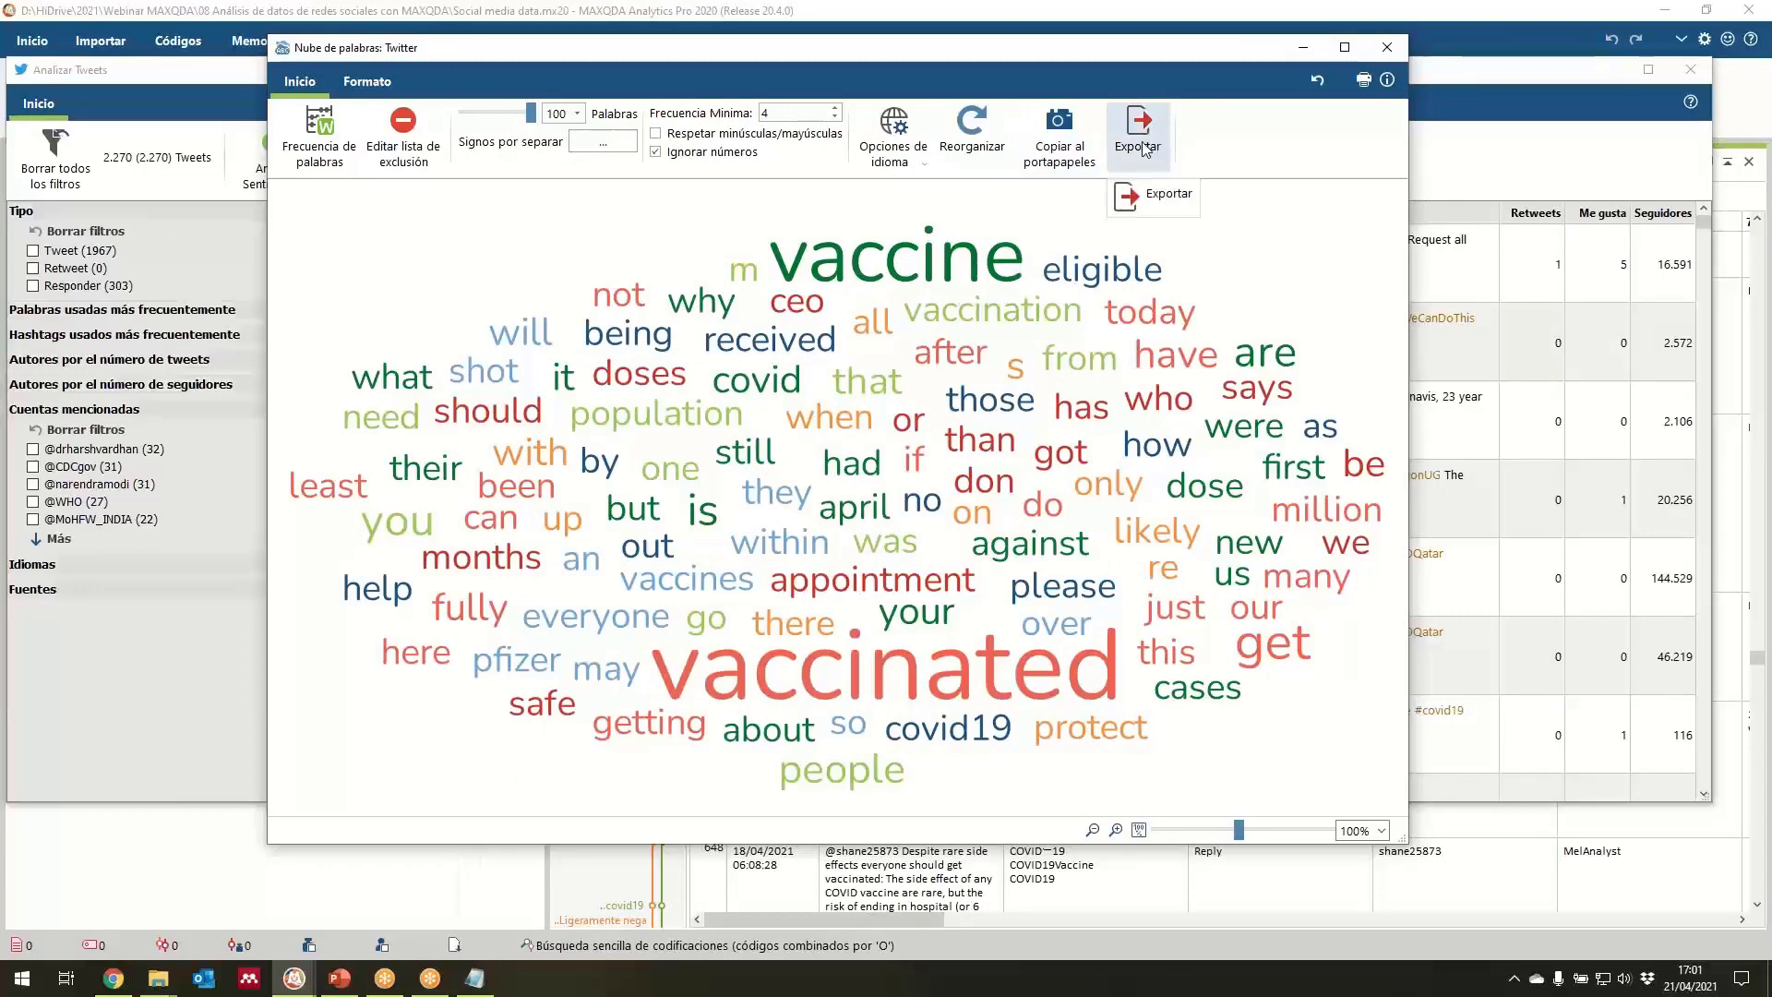
click(1387, 48)
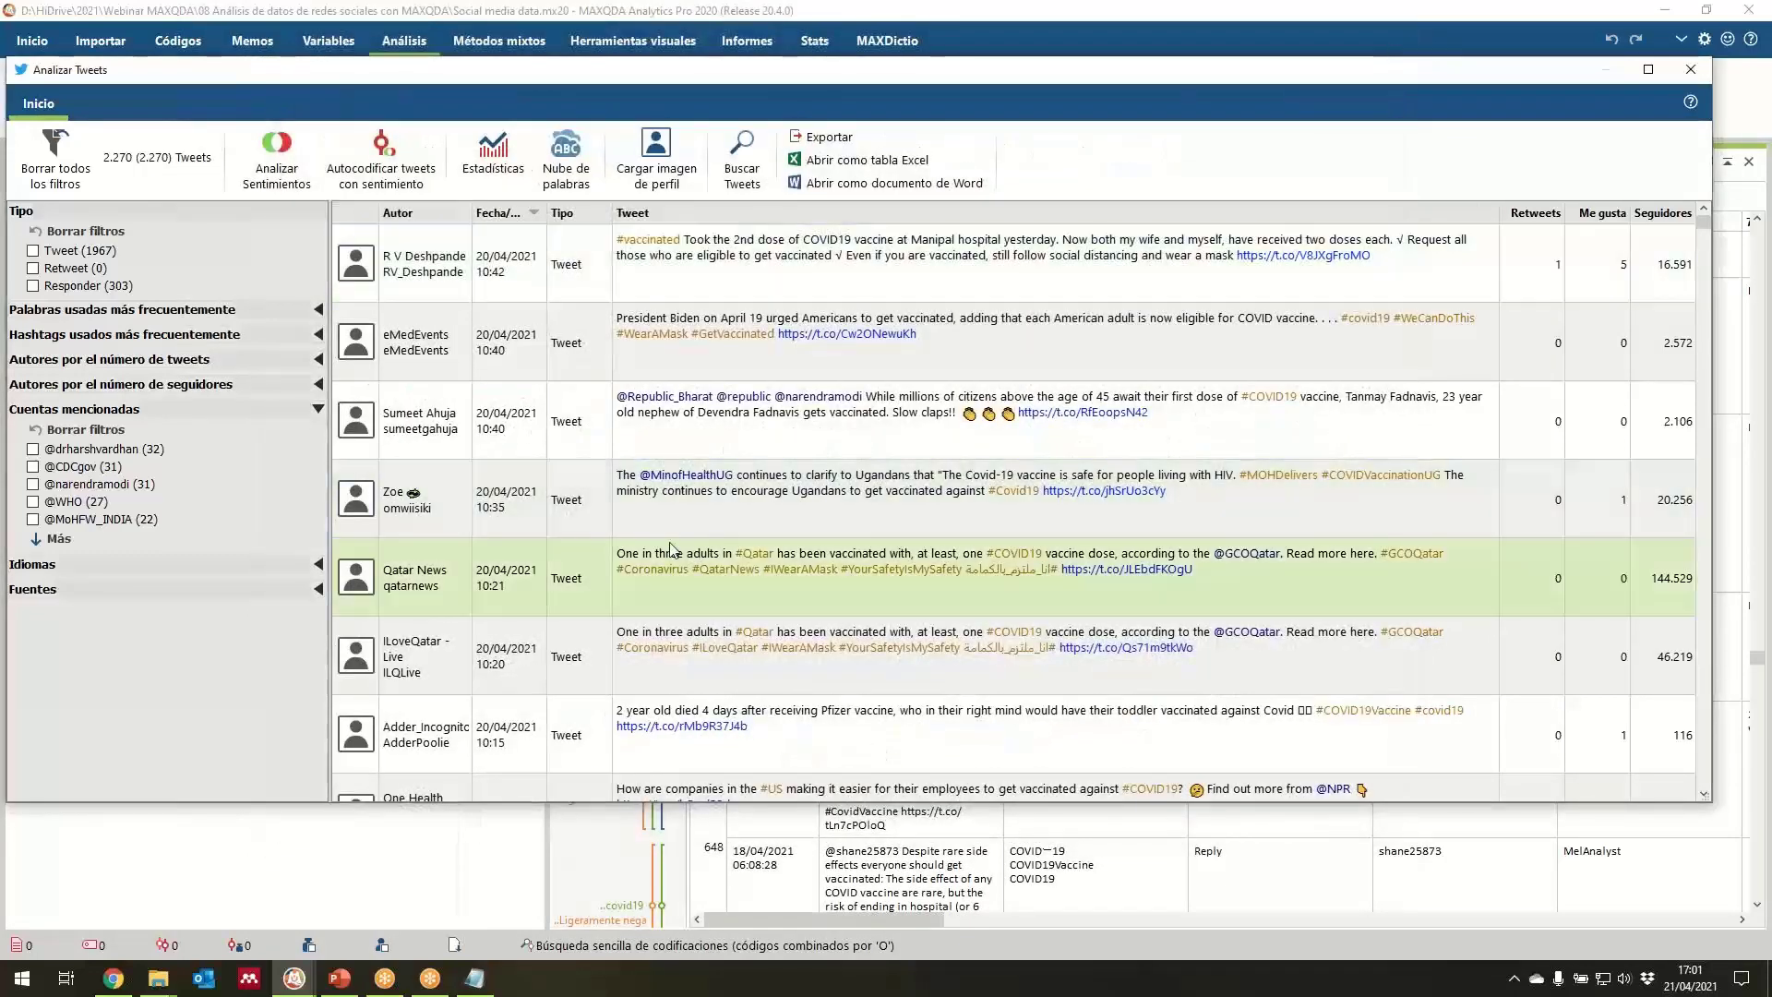
click(522, 188)
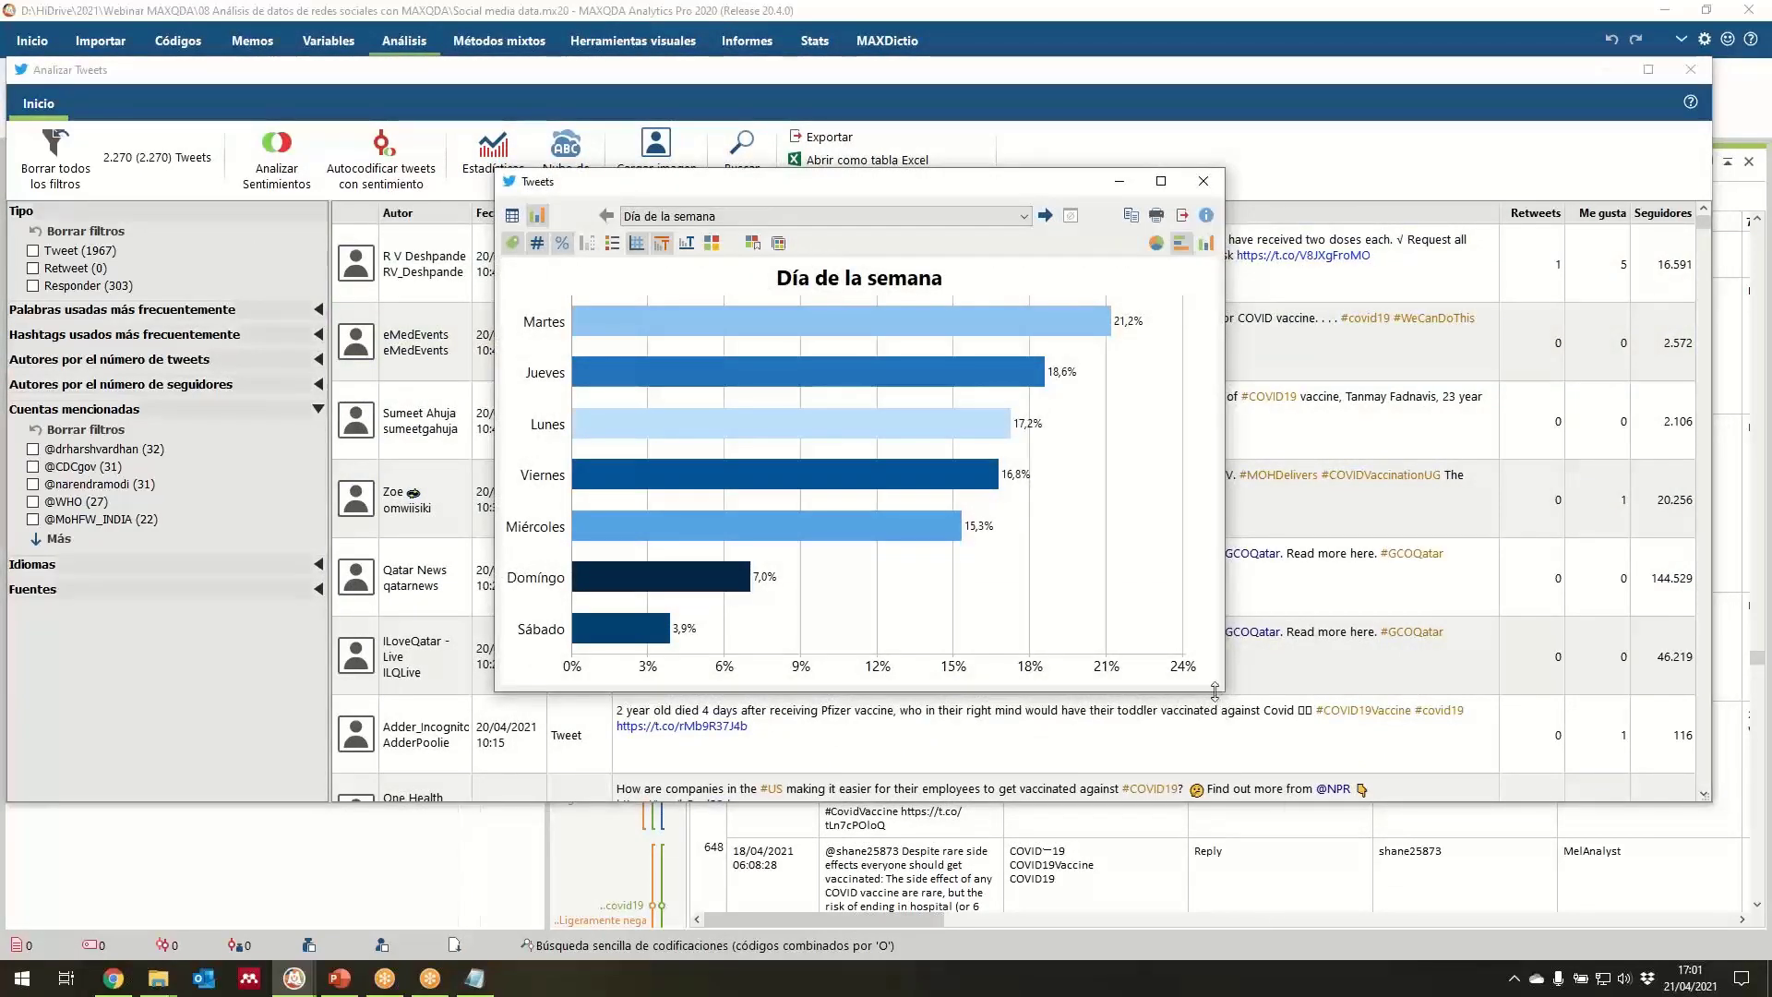
drag(1224, 694, 1405, 821)
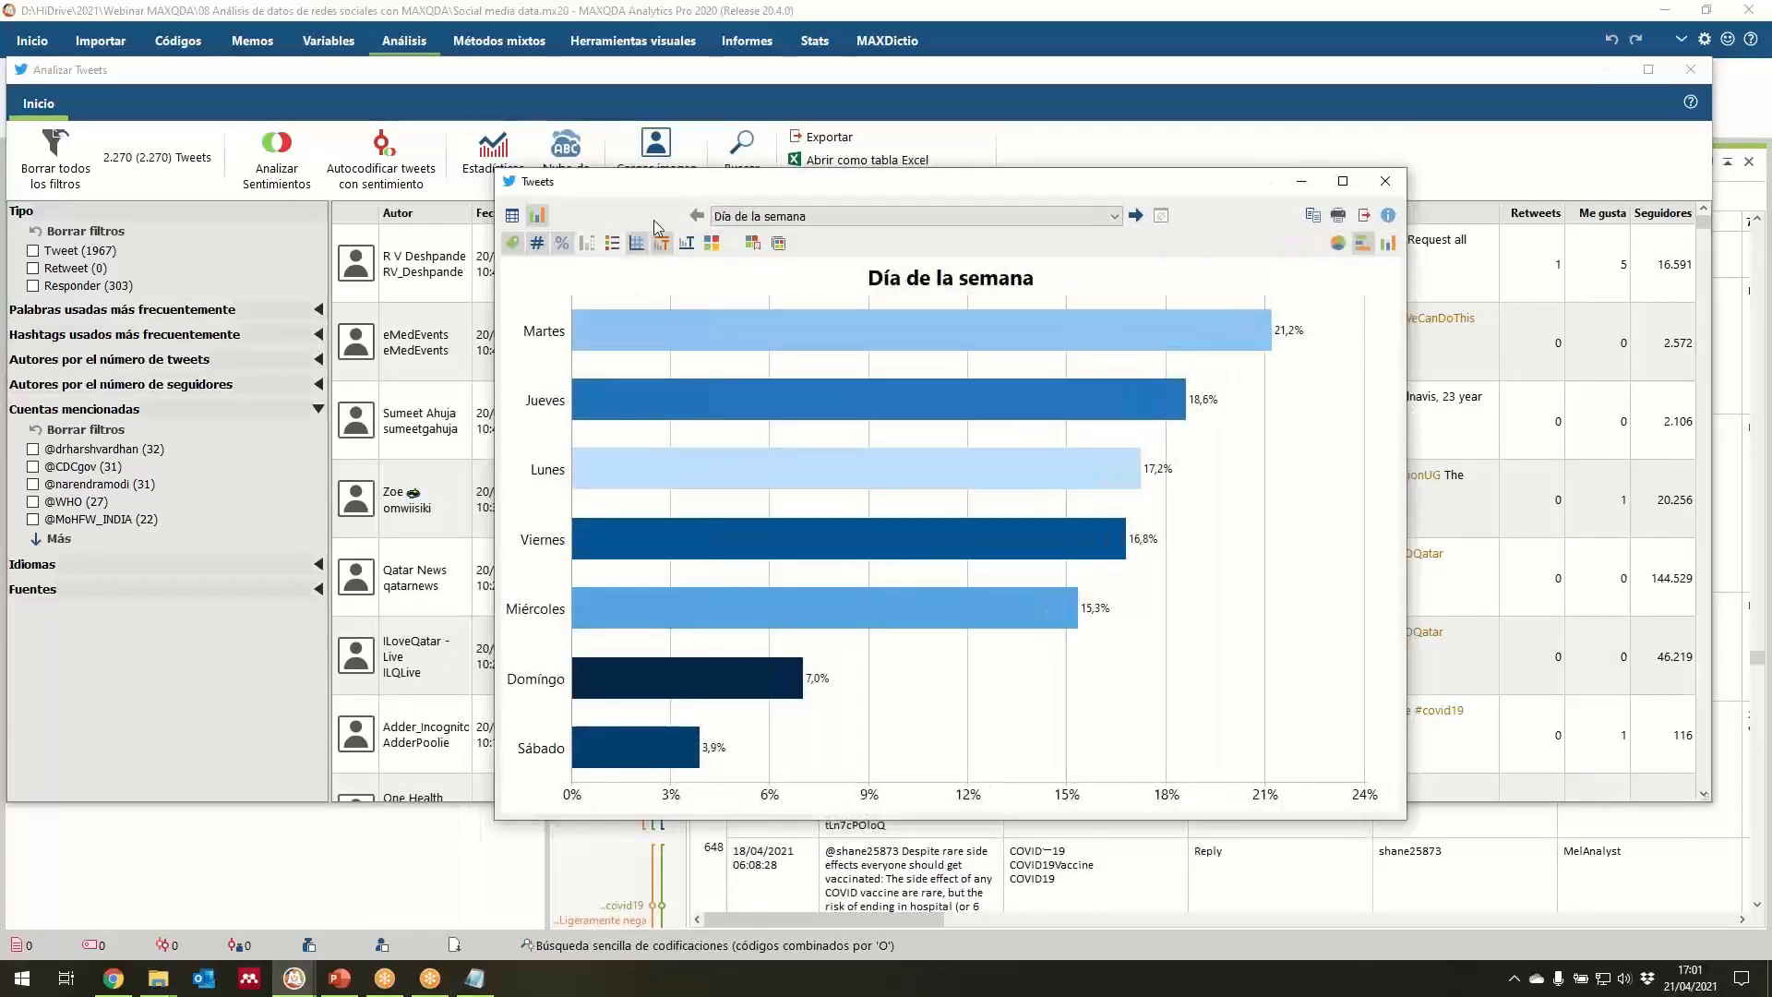
click(1138, 218)
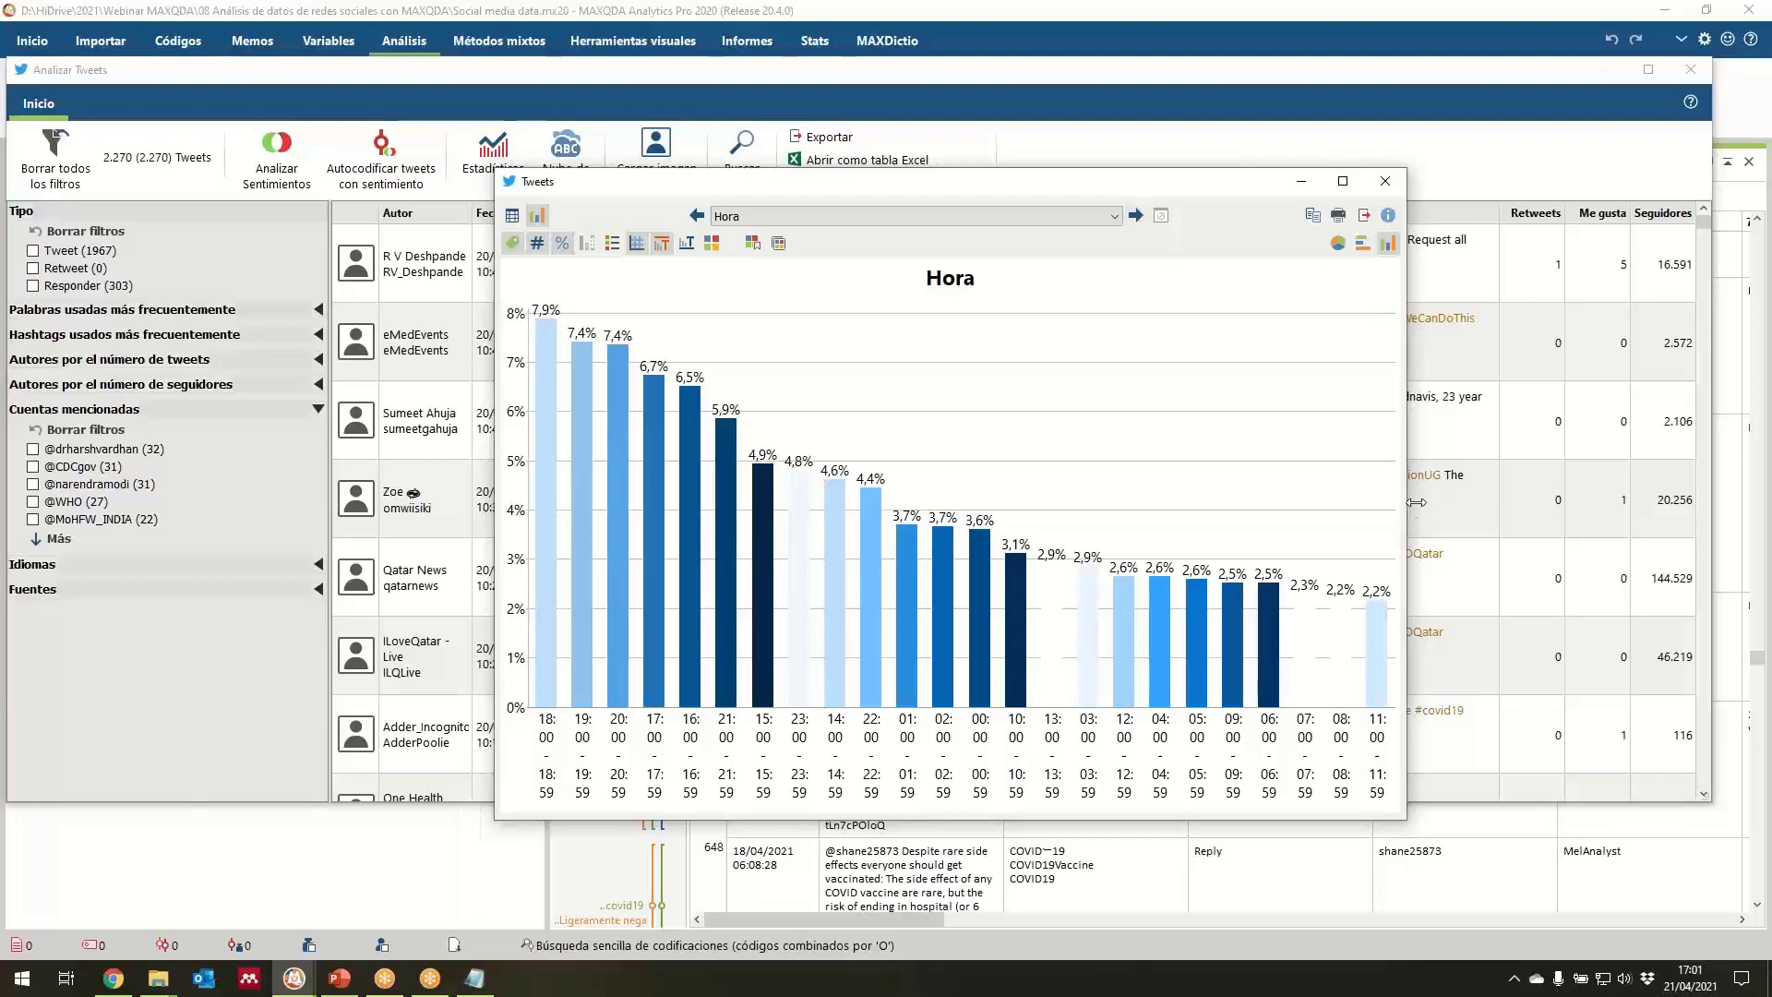
drag(1406, 513, 1653, 511)
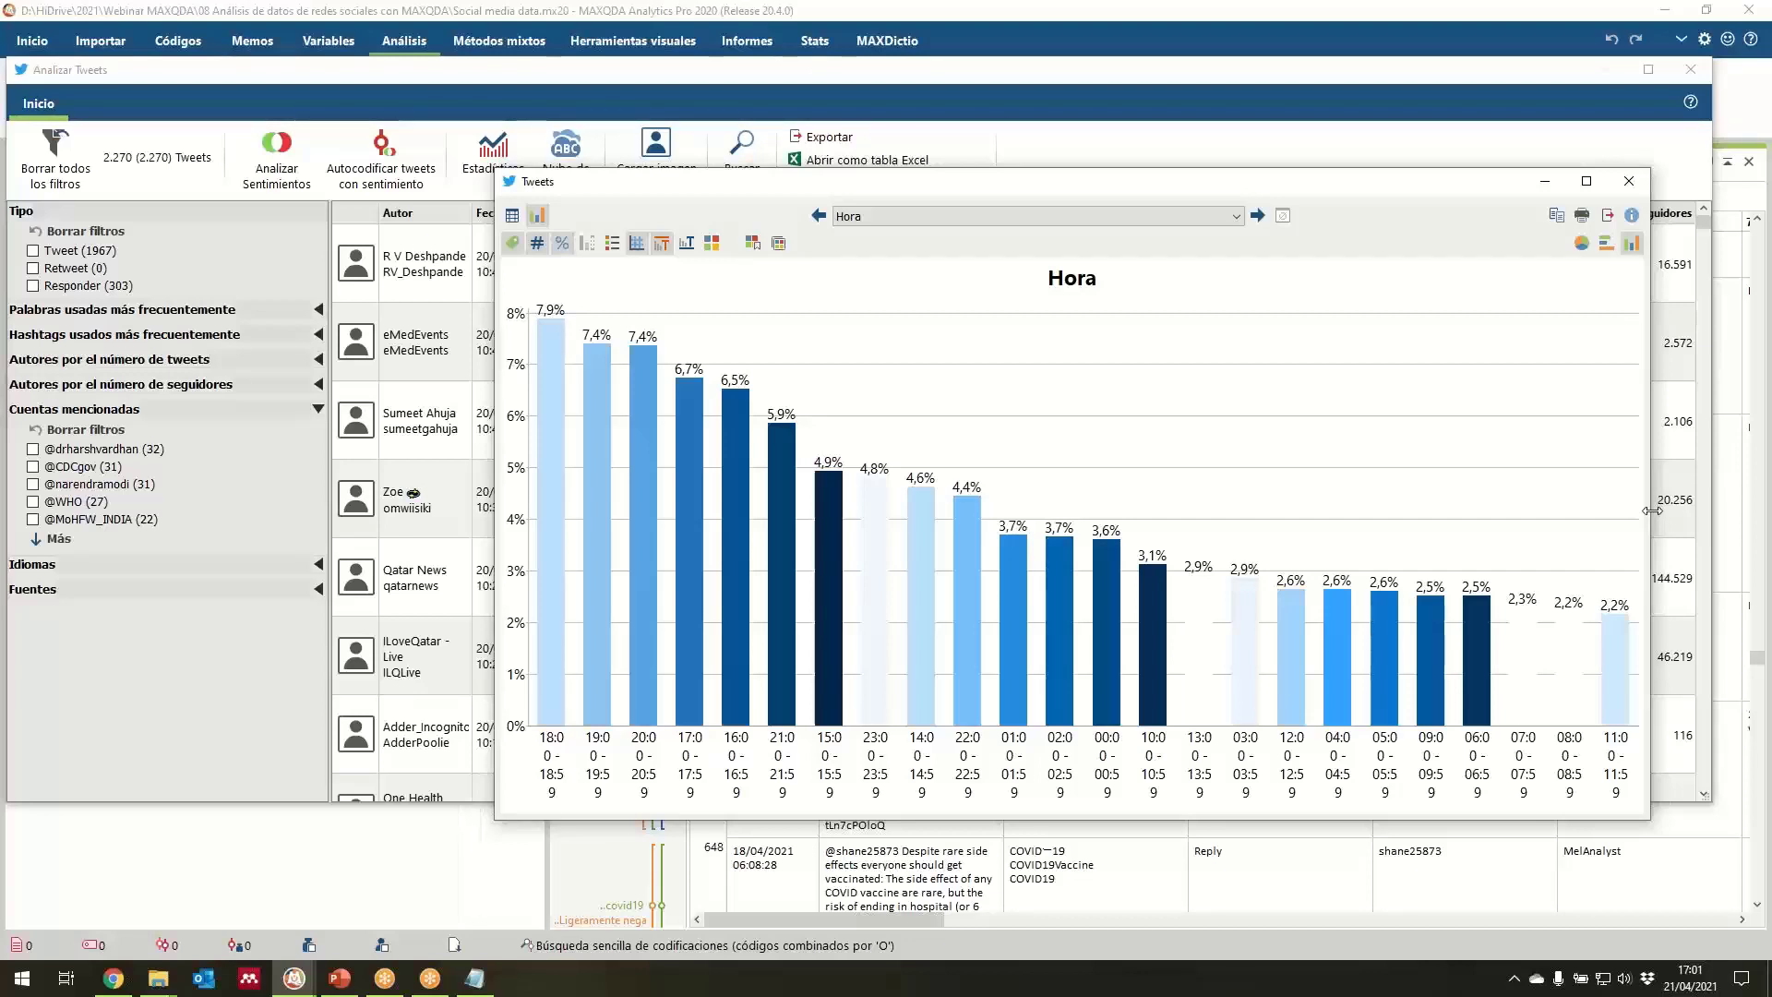
Review the statistics charts for tweet type, most frequent words, most frequent hashtags with and without case sensitivity, and authors' Twitter and real names.
click(1259, 217)
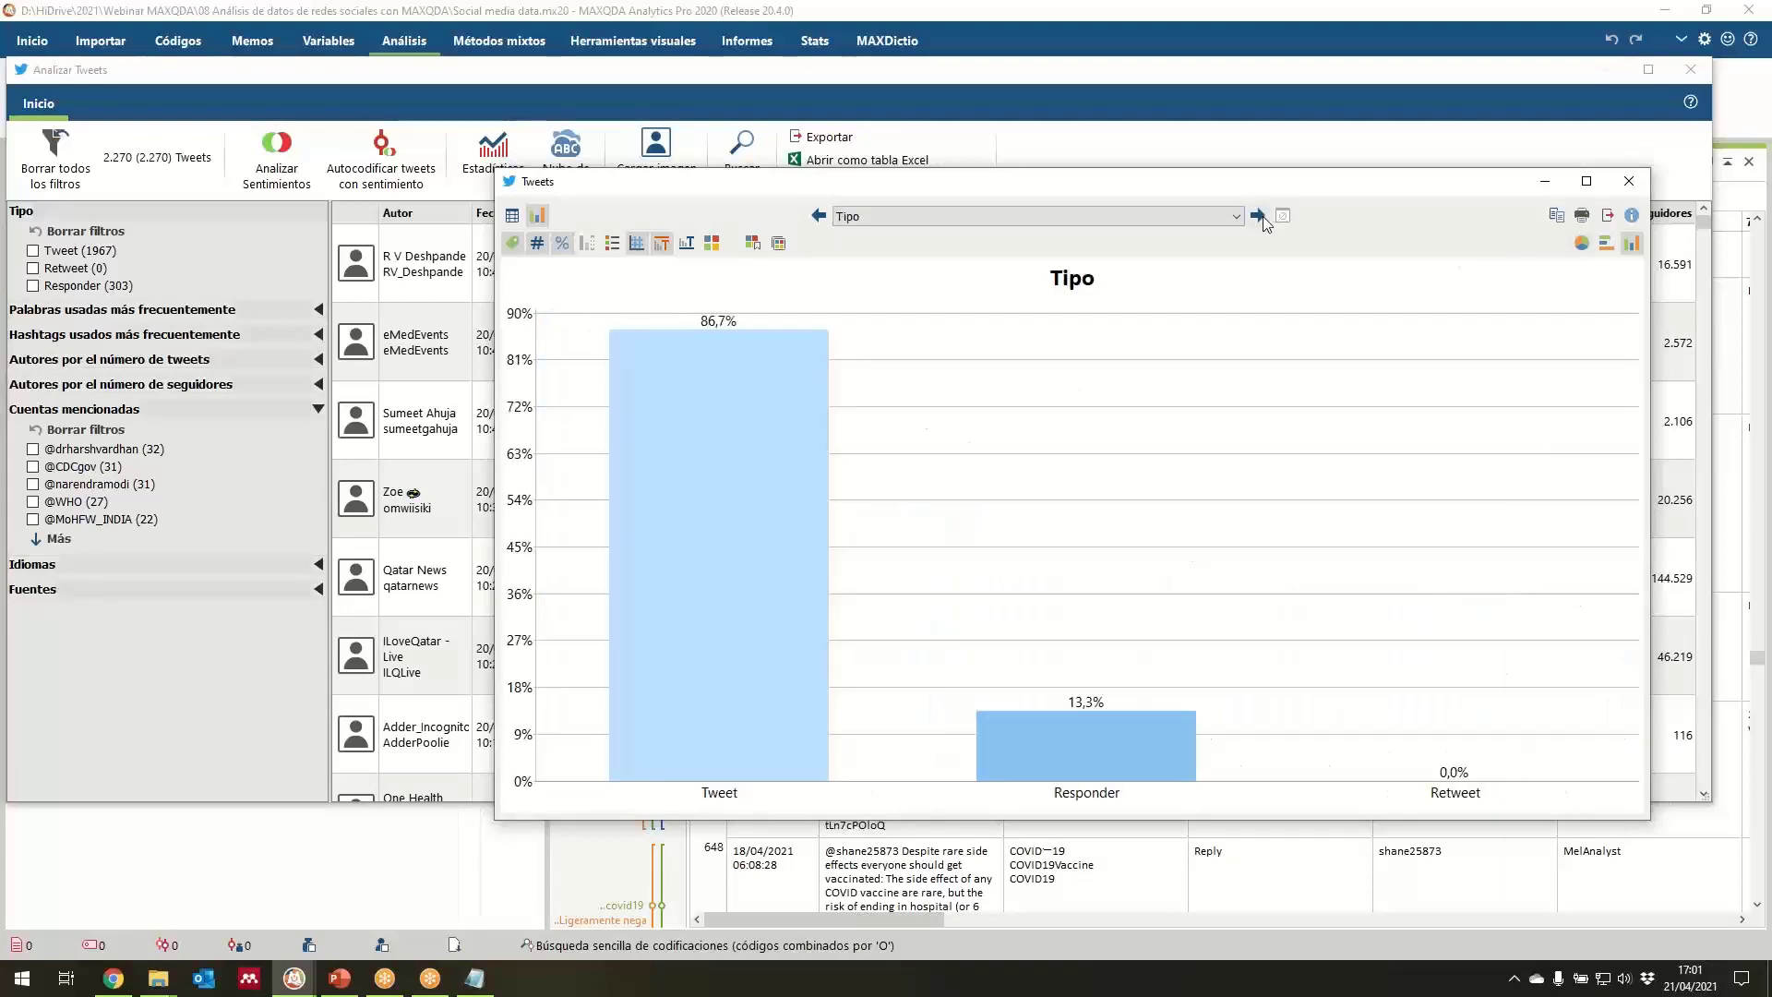
click(1259, 217)
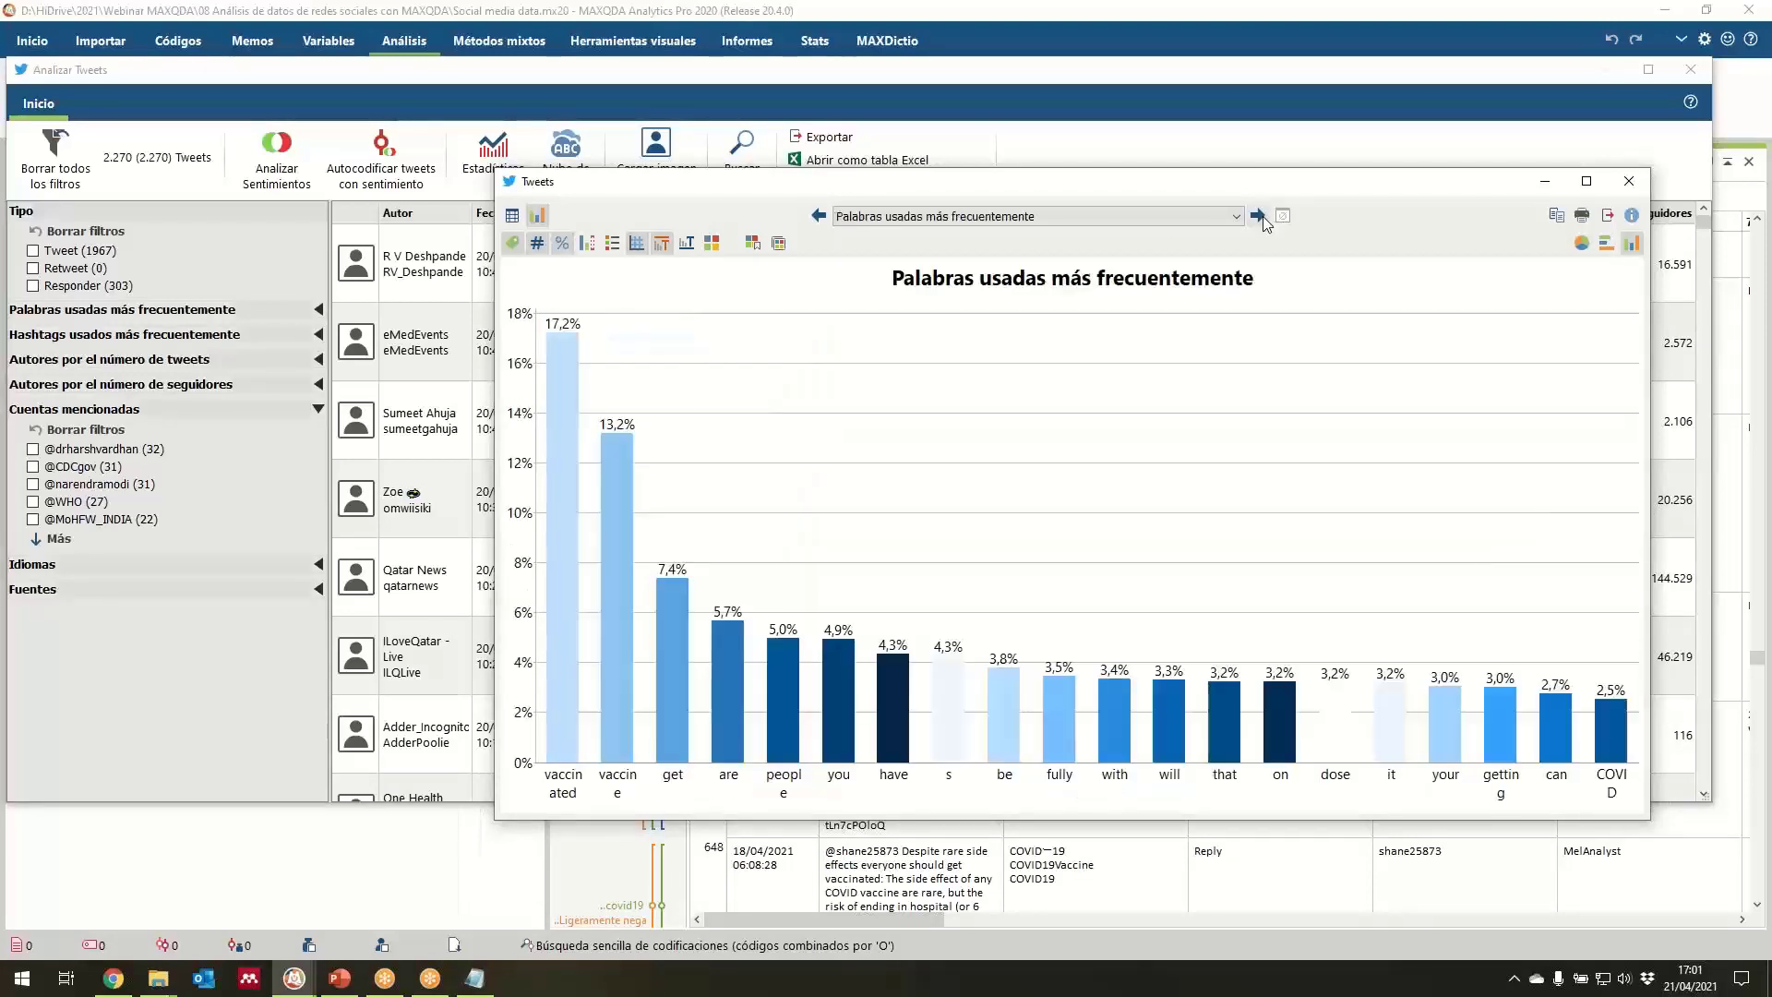
click(1259, 217)
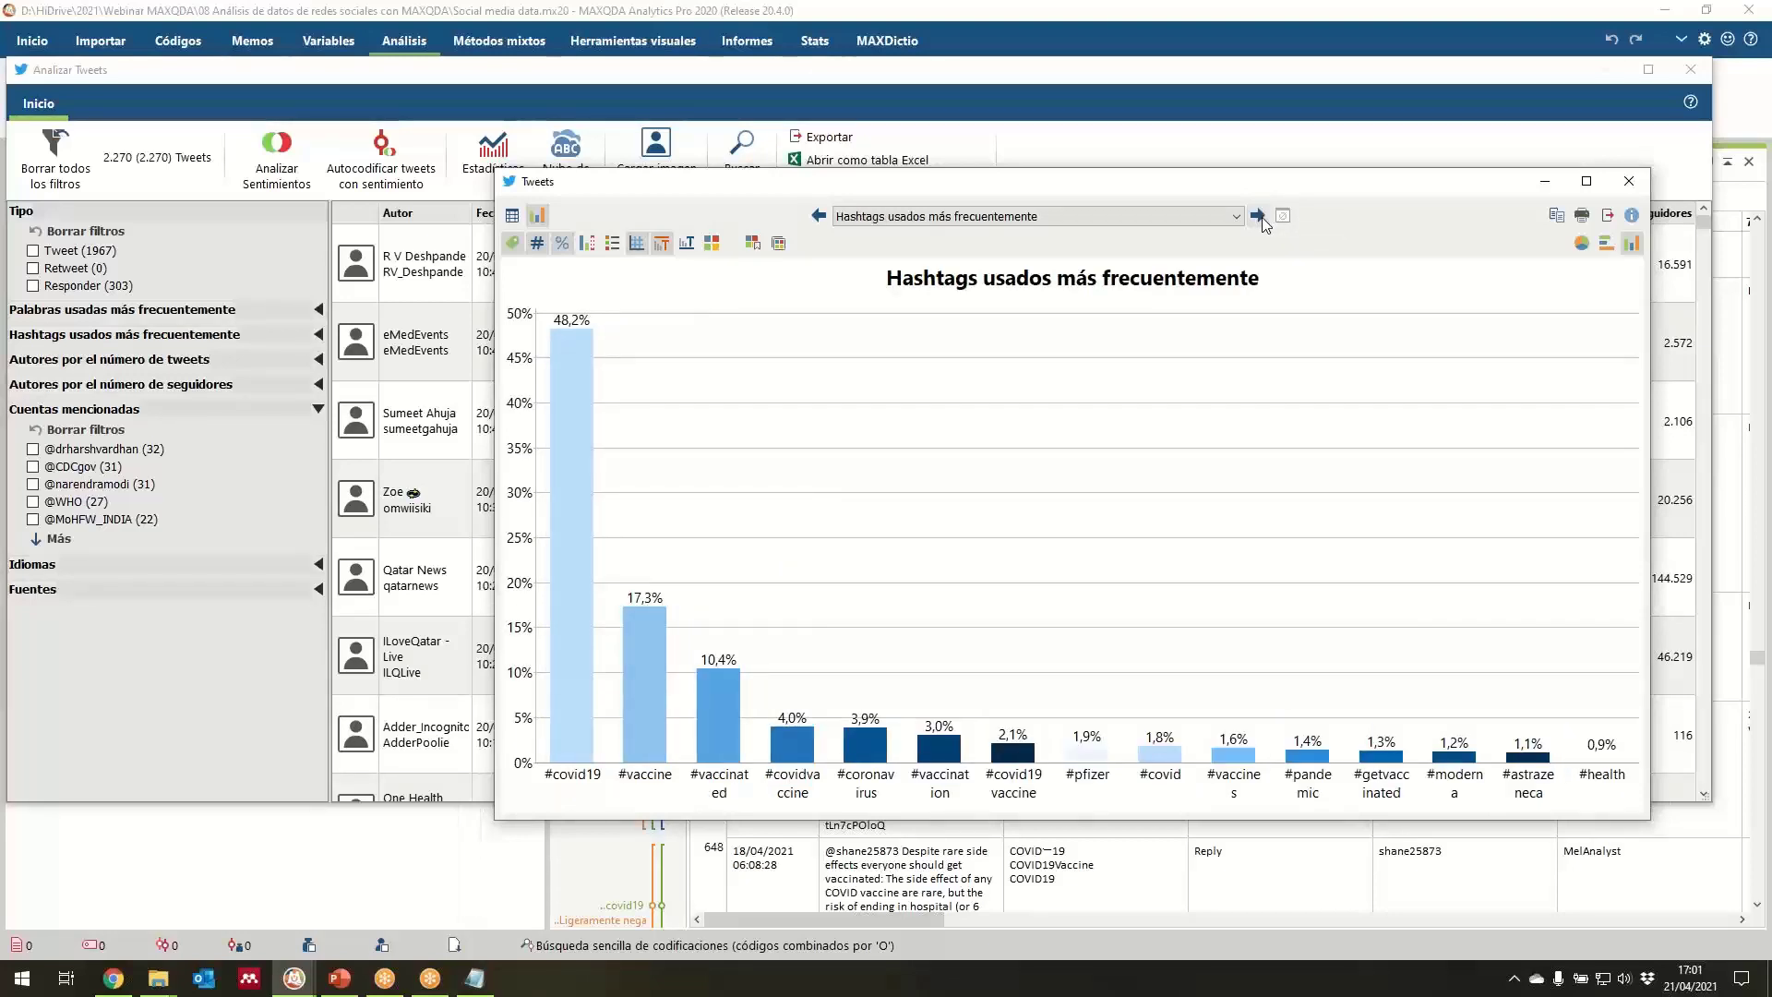
click(1259, 217)
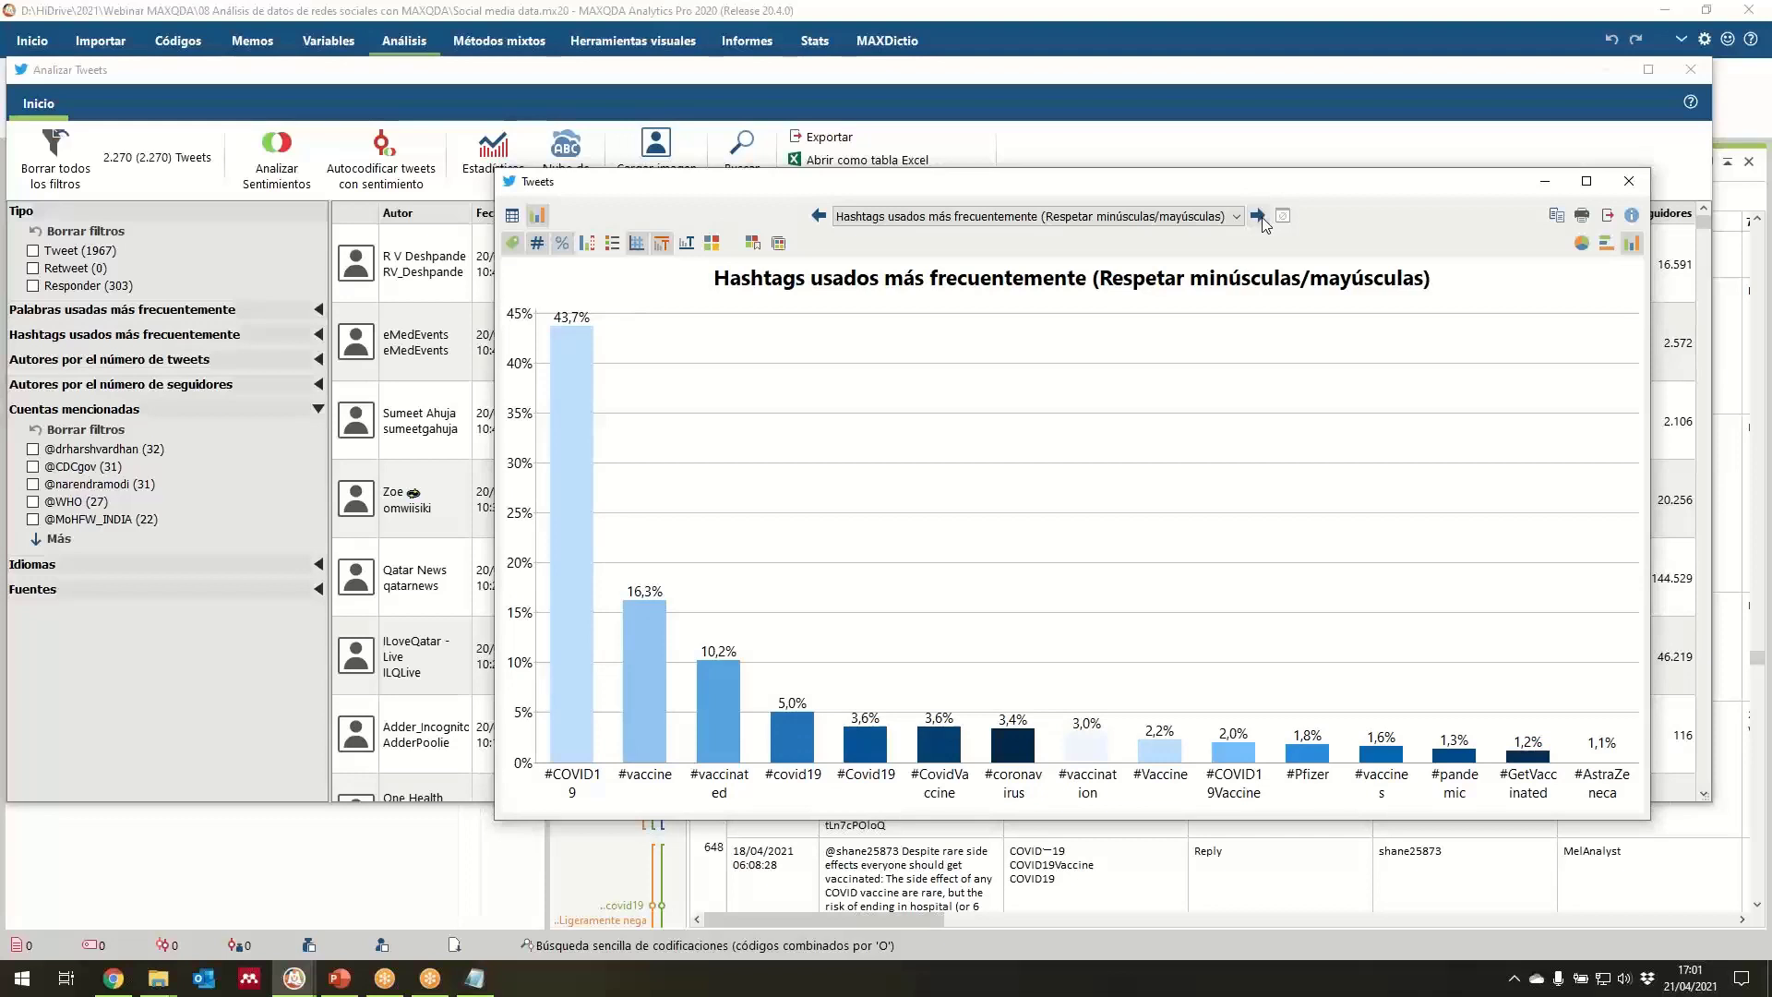
click(1259, 217)
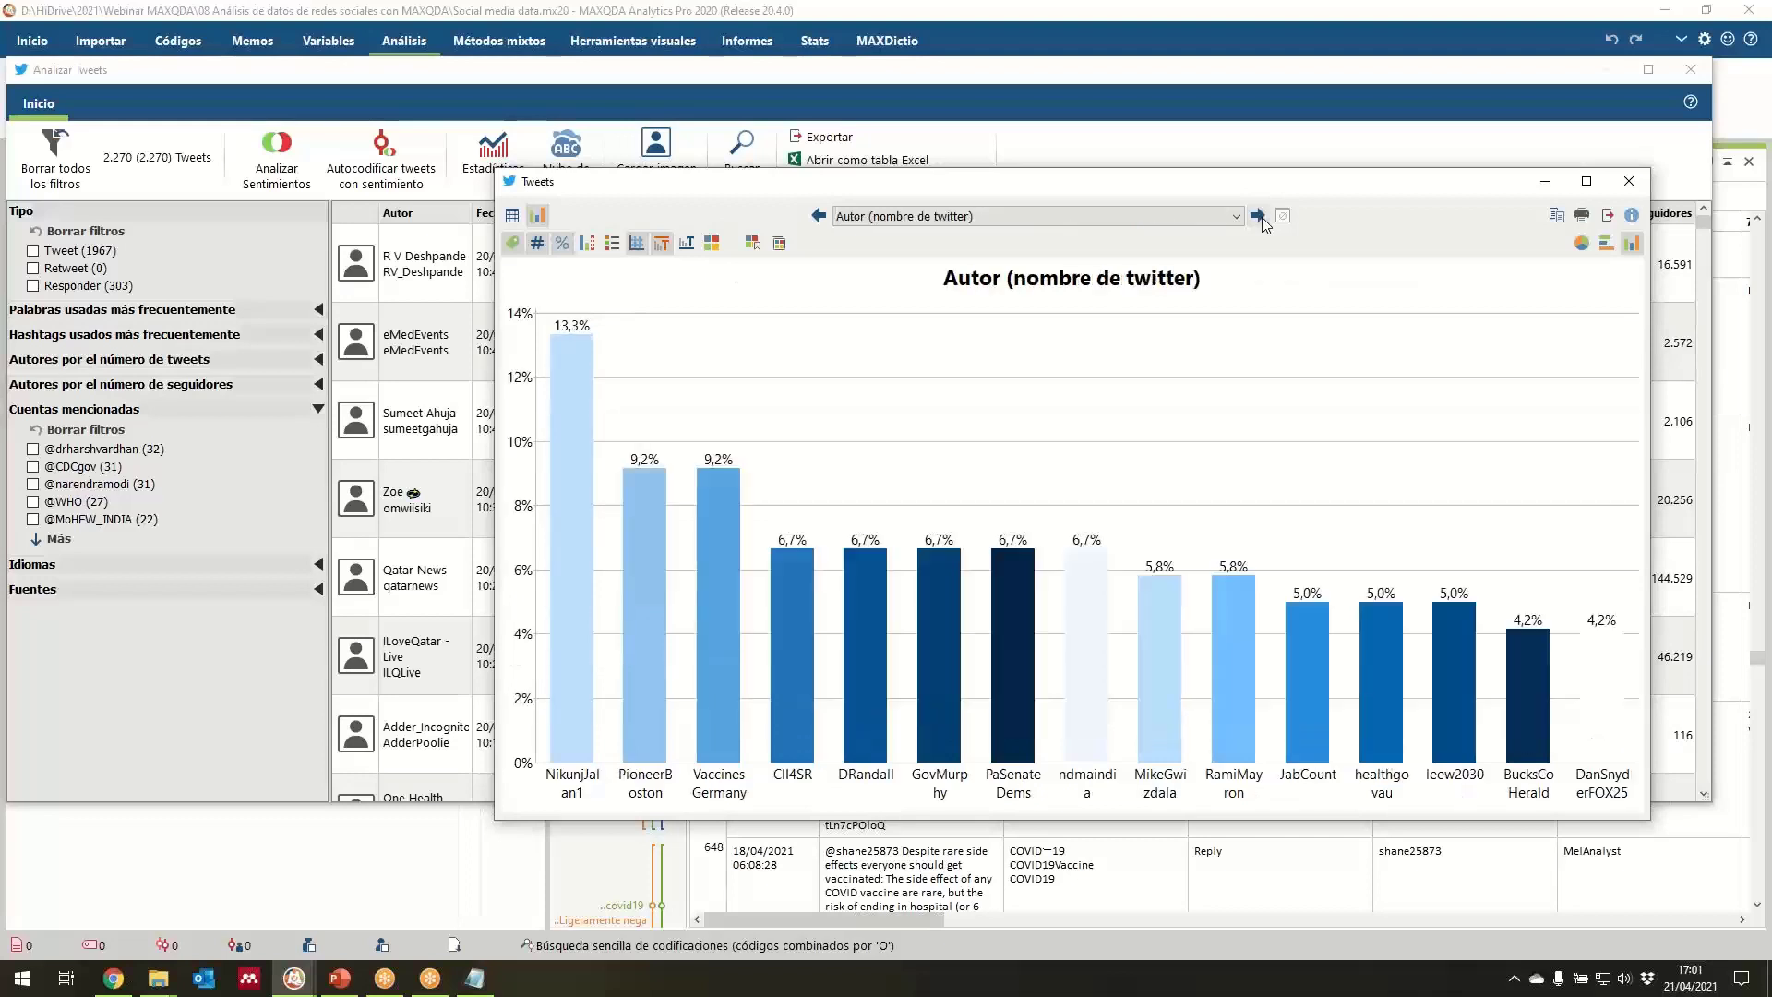
click(1259, 217)
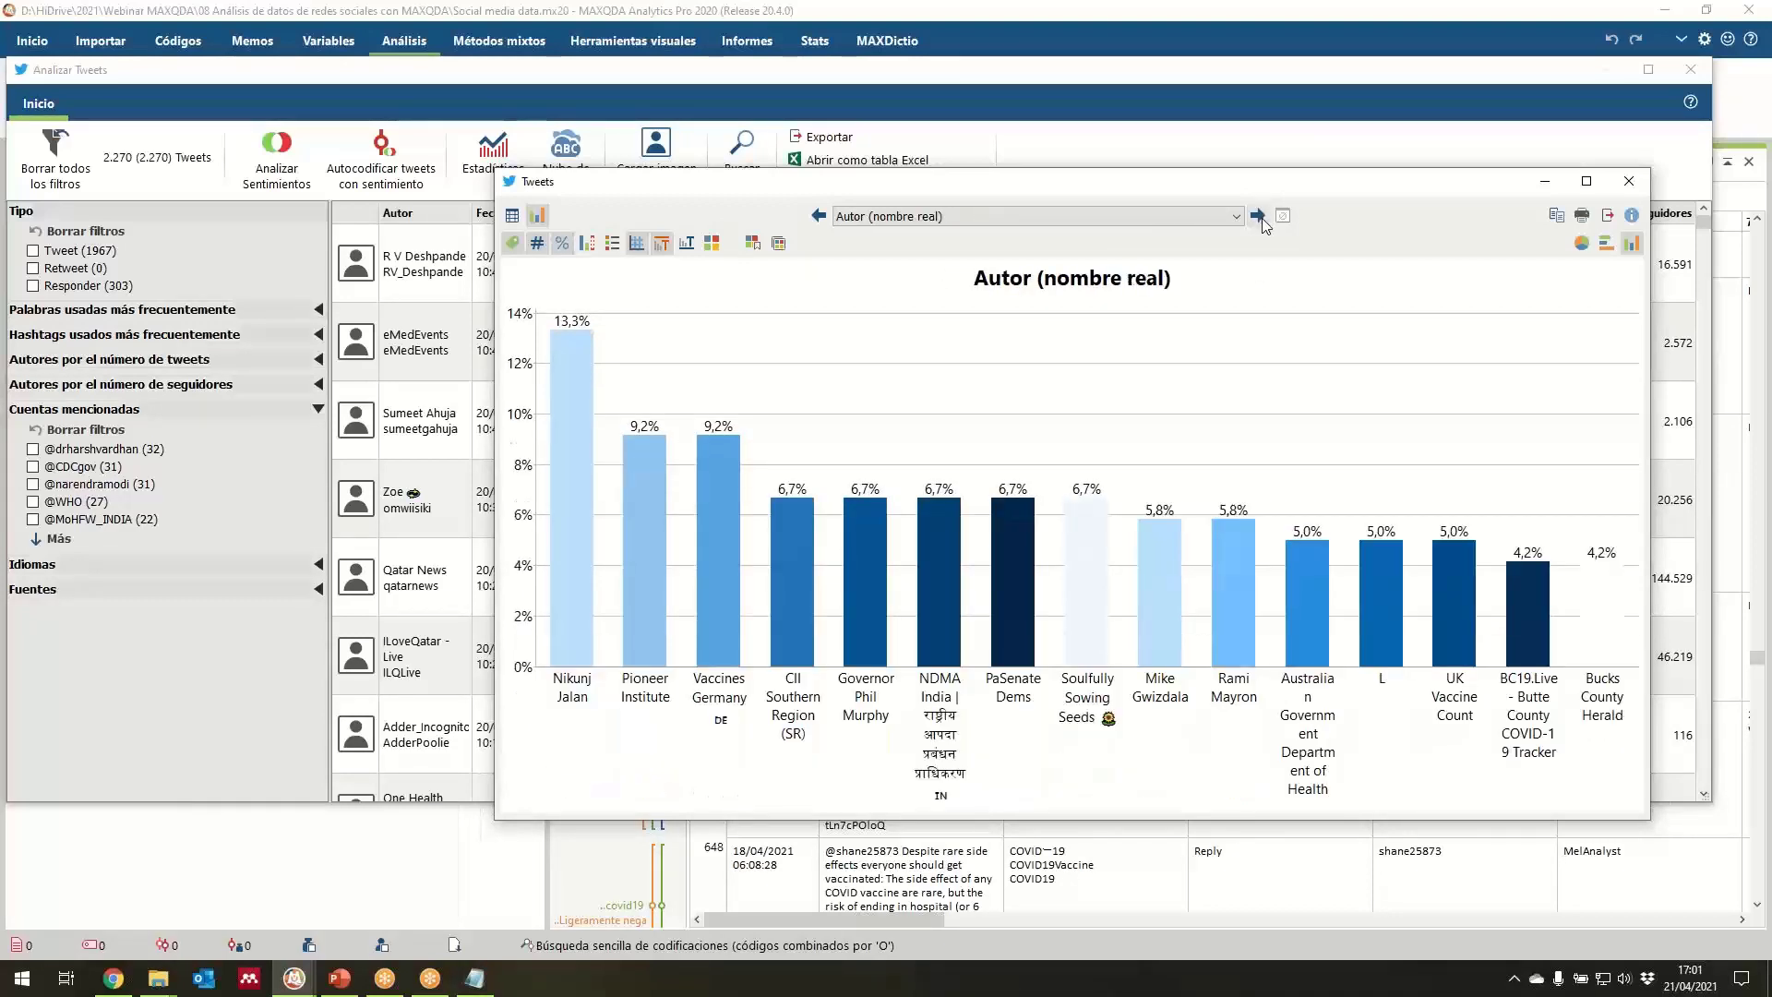
Review the remaining statistics charts through authors by followers, language, likes and follower ranges, and close the statistics.
click(1259, 217)
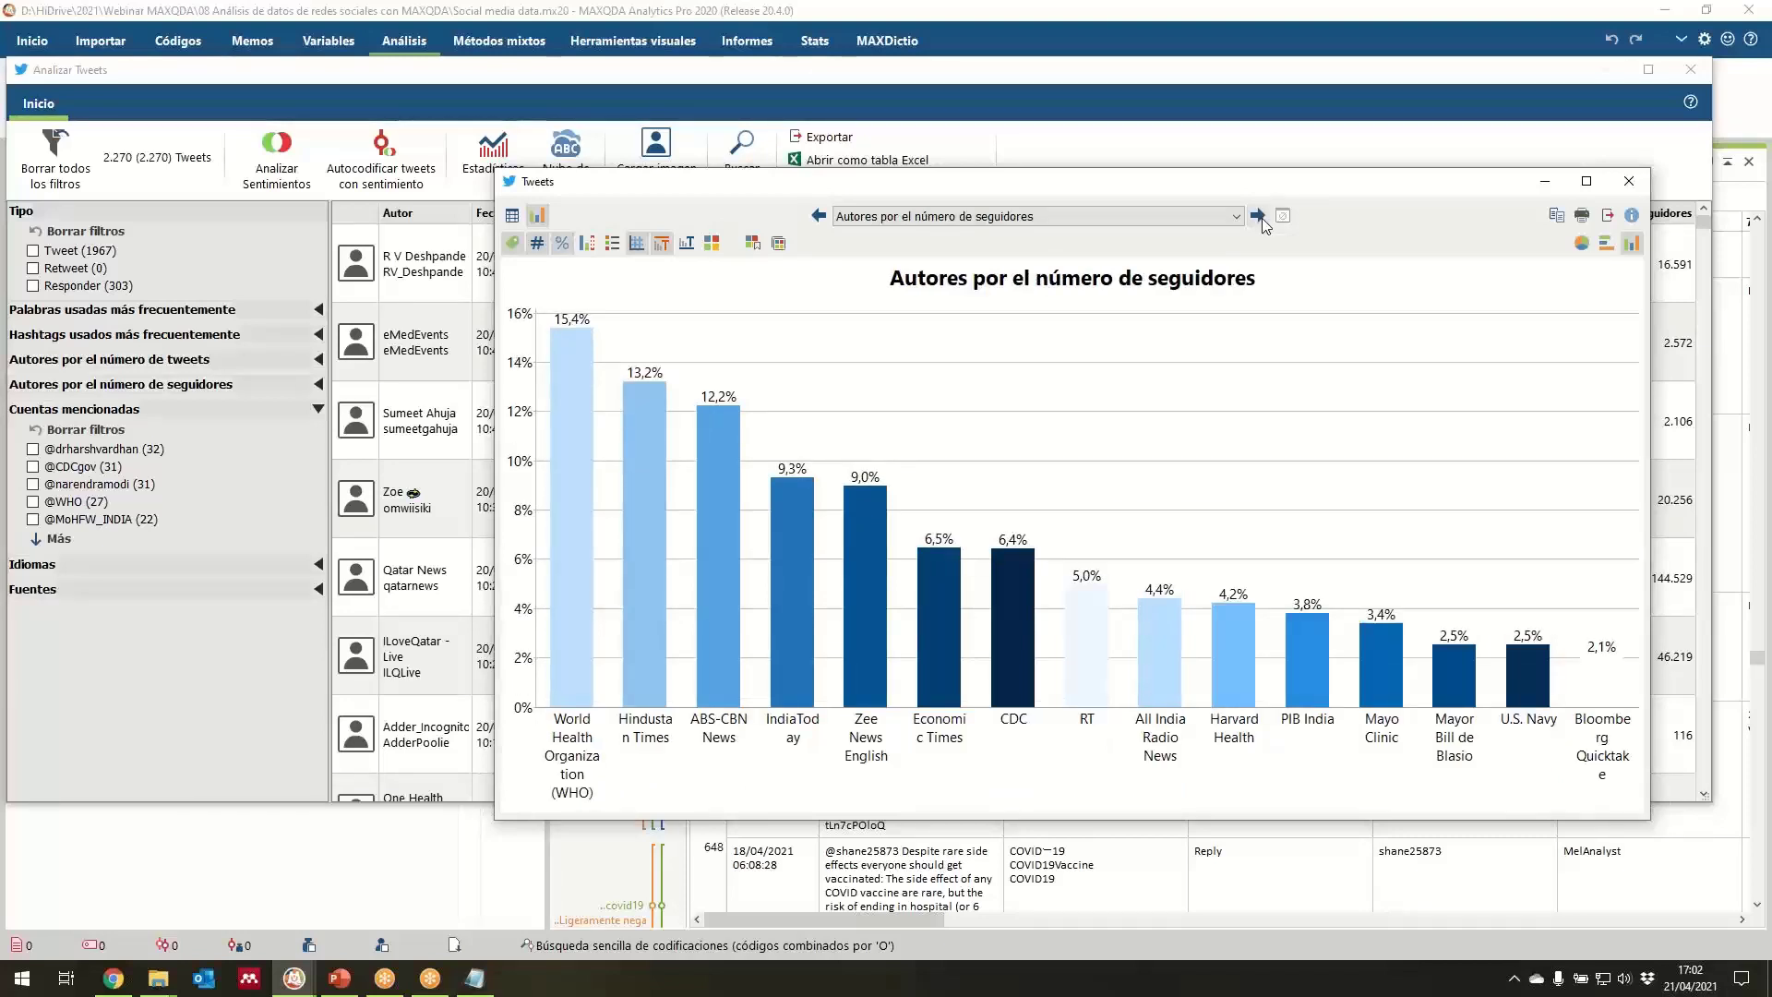
click(1259, 217)
click(1259, 217)
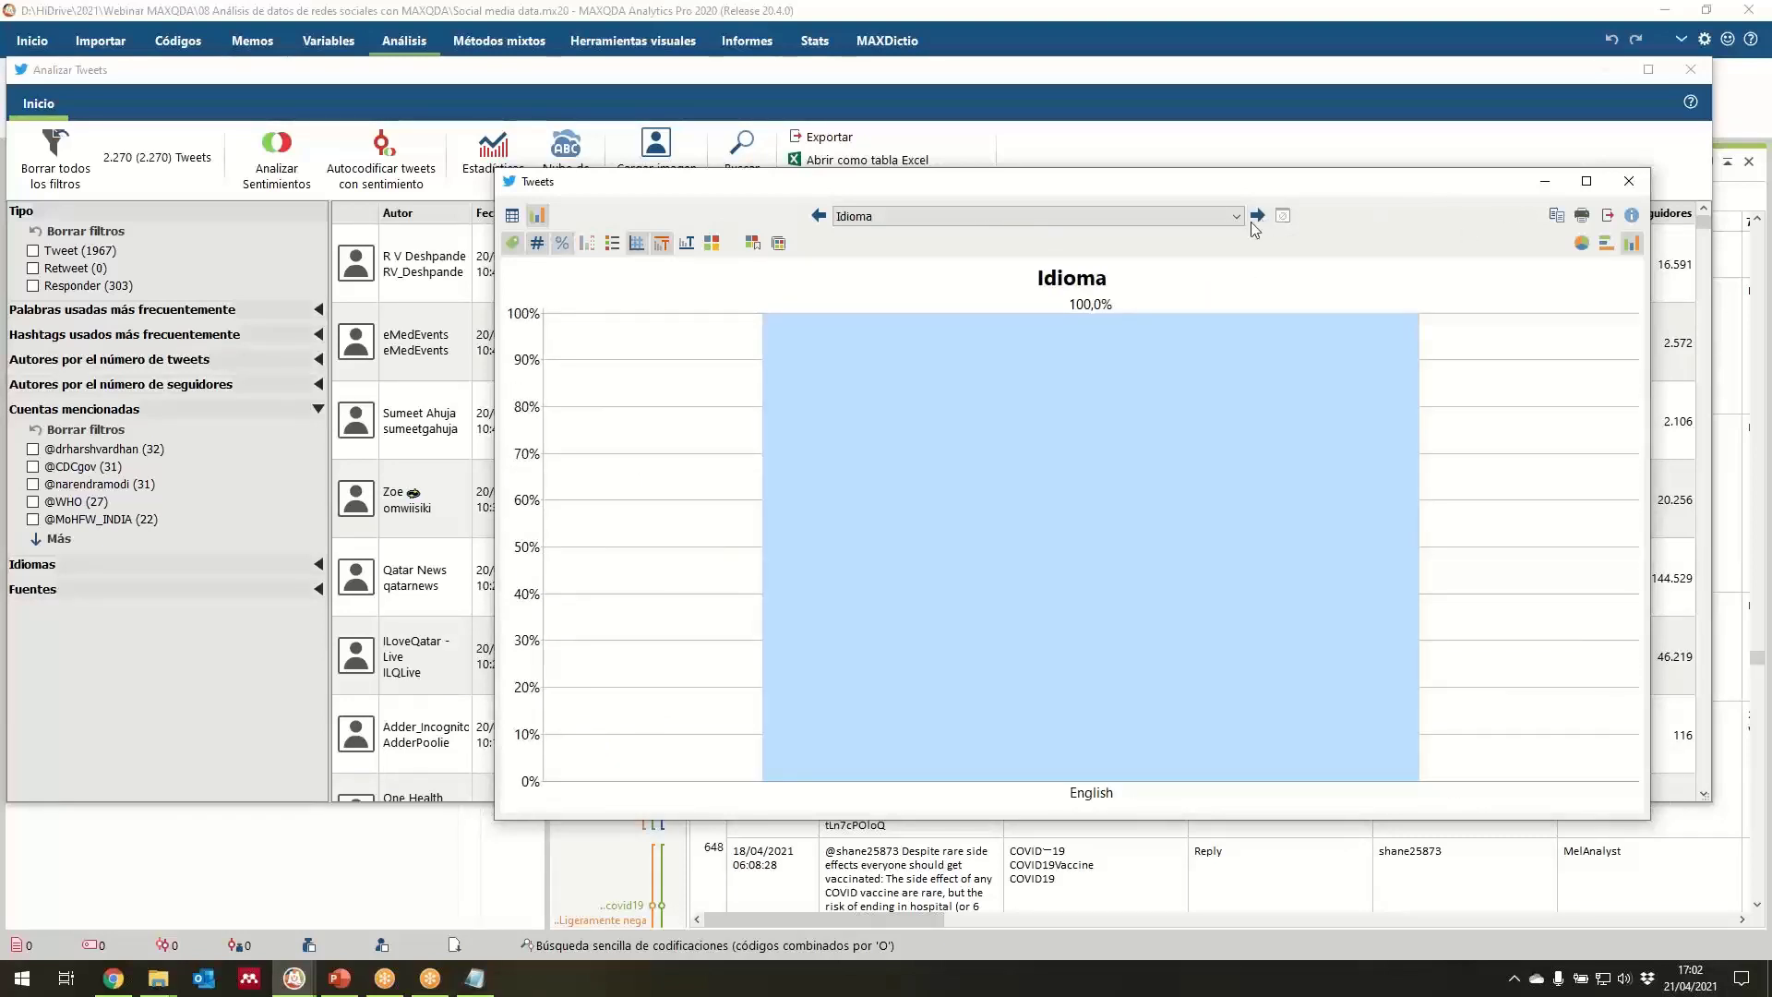
click(1259, 218)
click(1259, 217)
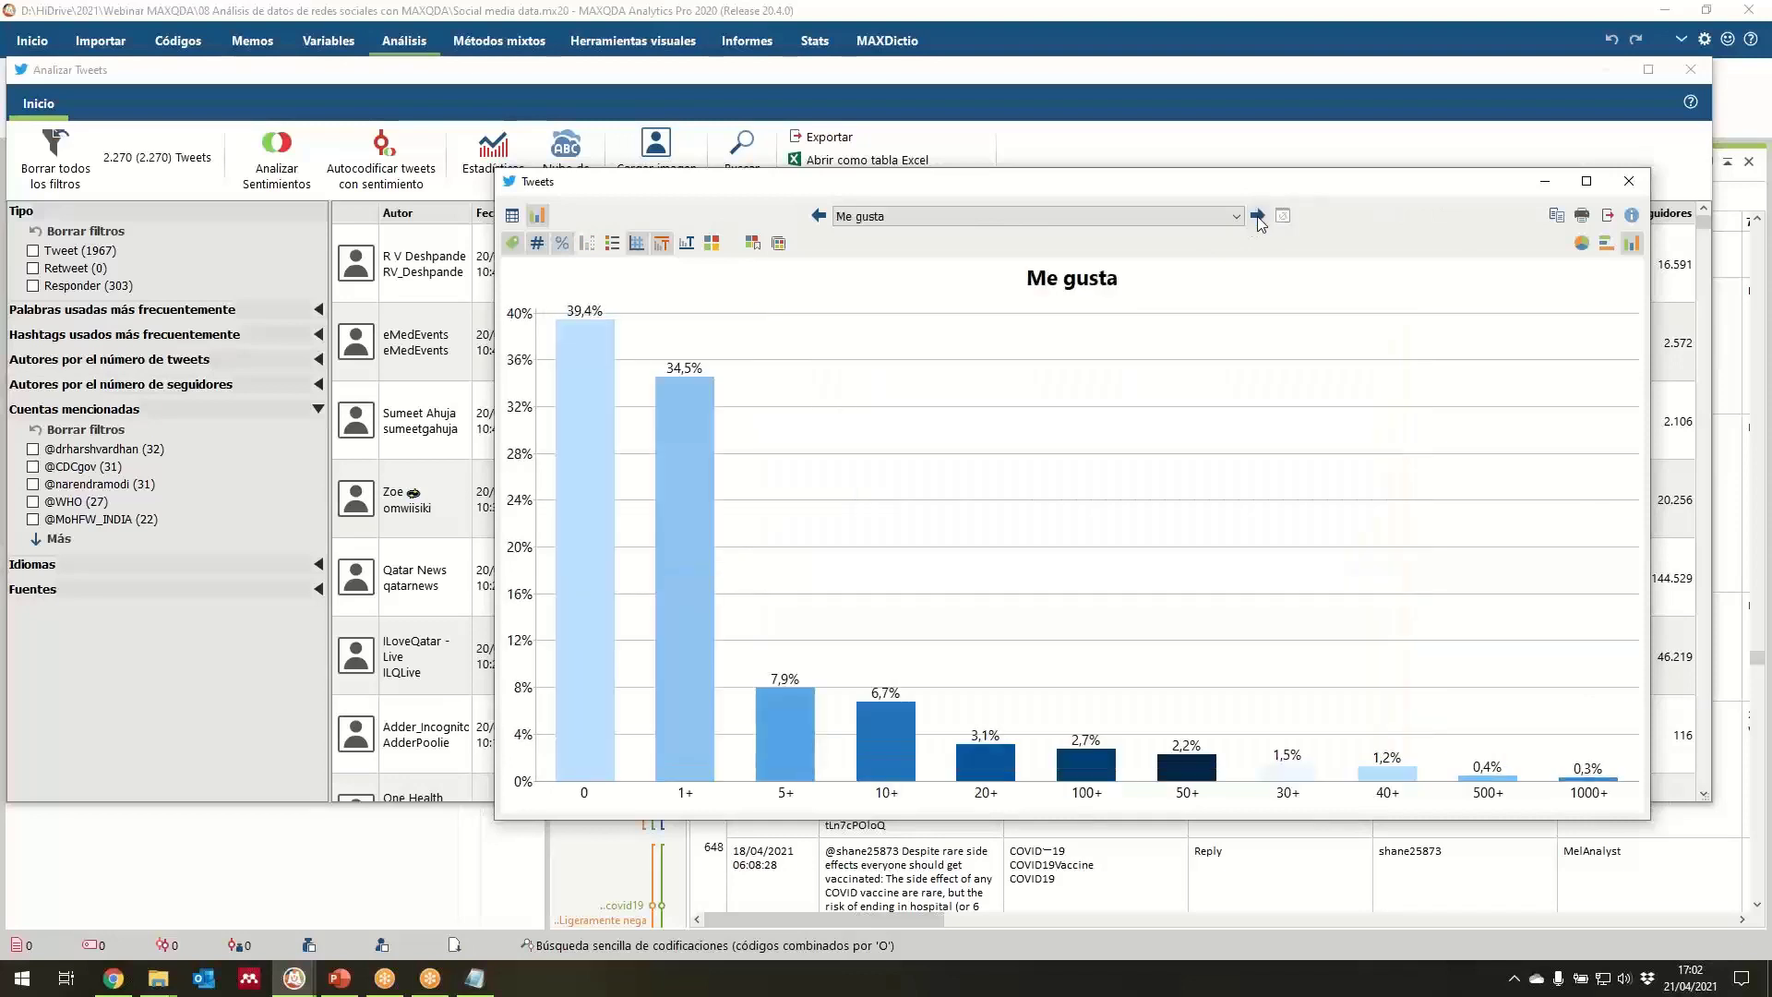
click(1258, 218)
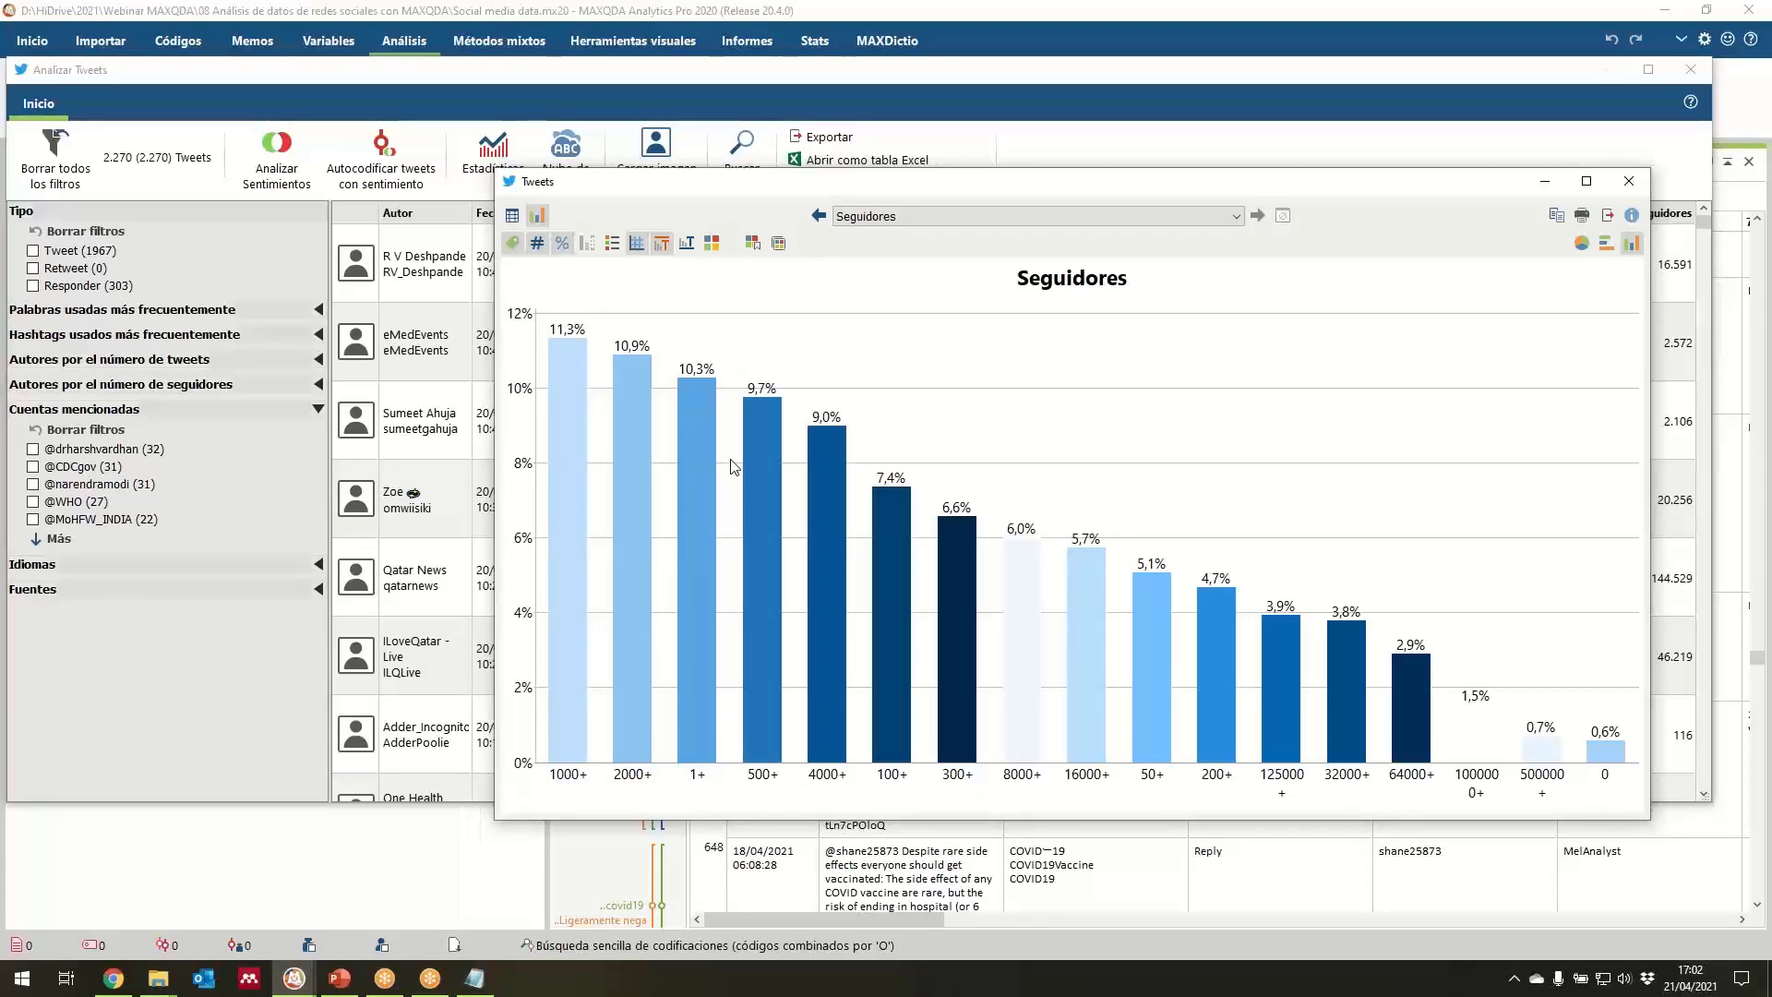
click(1620, 188)
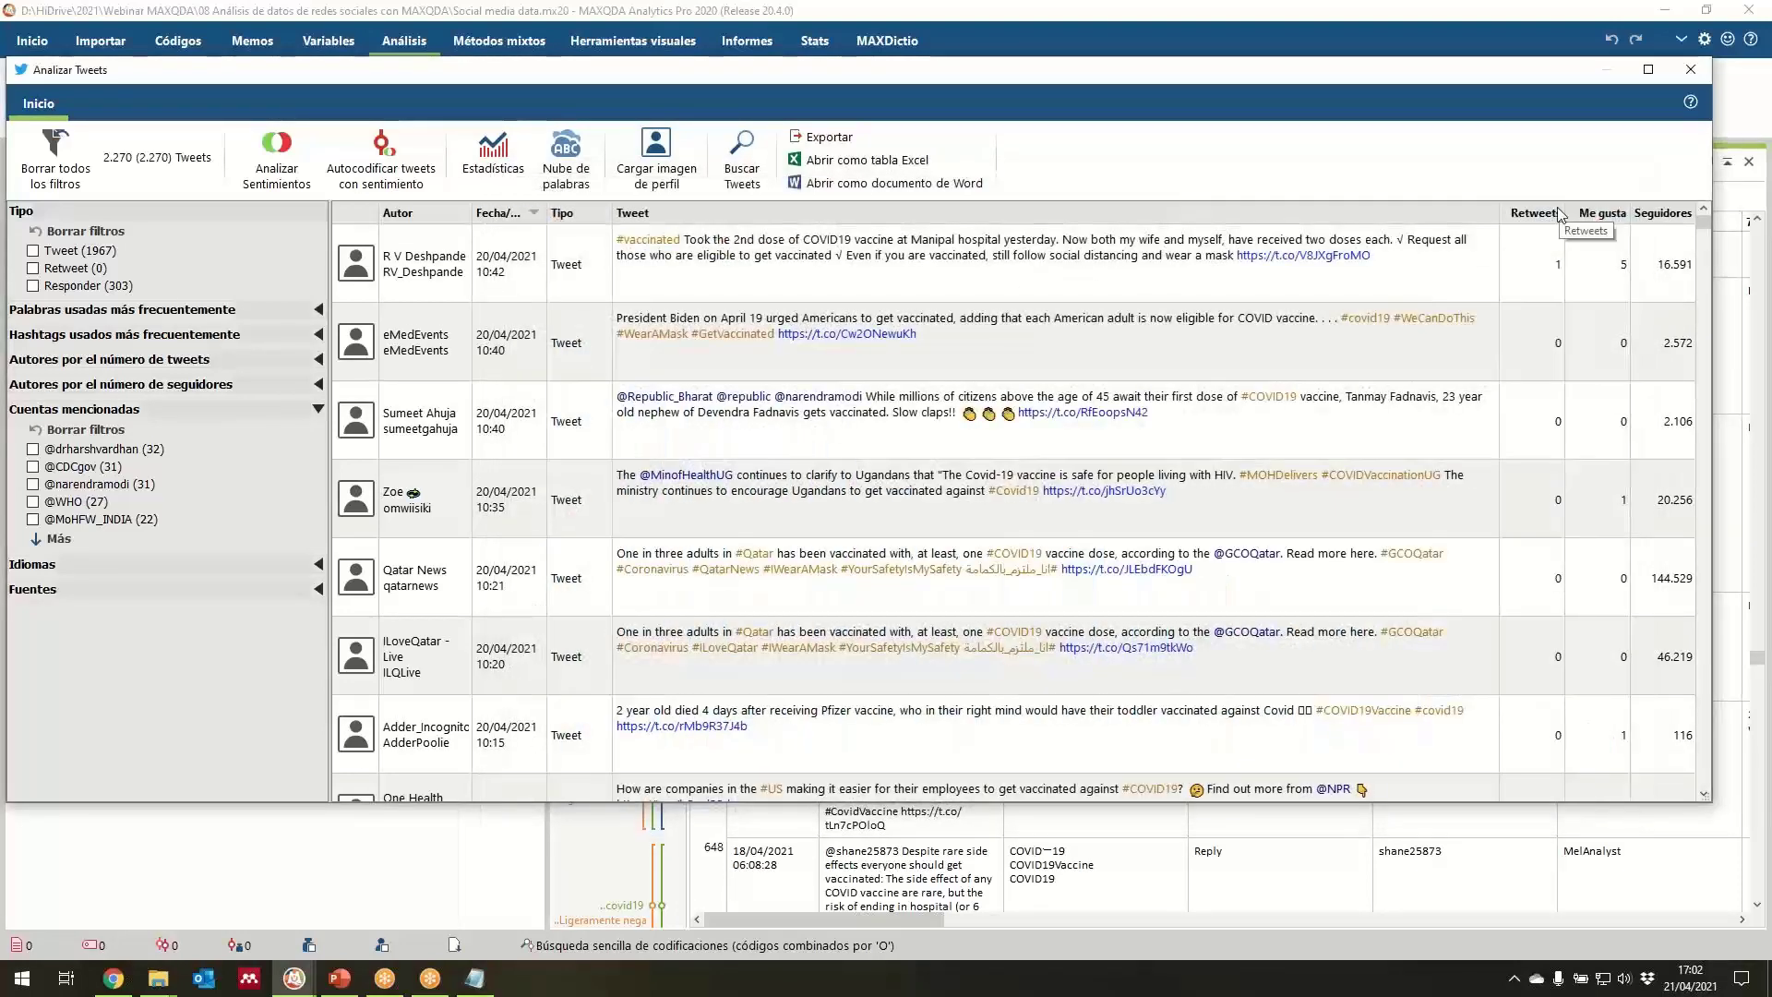
Run the sentiment analysis on the tweets in English, ignoring hashtags and applying the <Estándar> exclusion list.
click(278, 164)
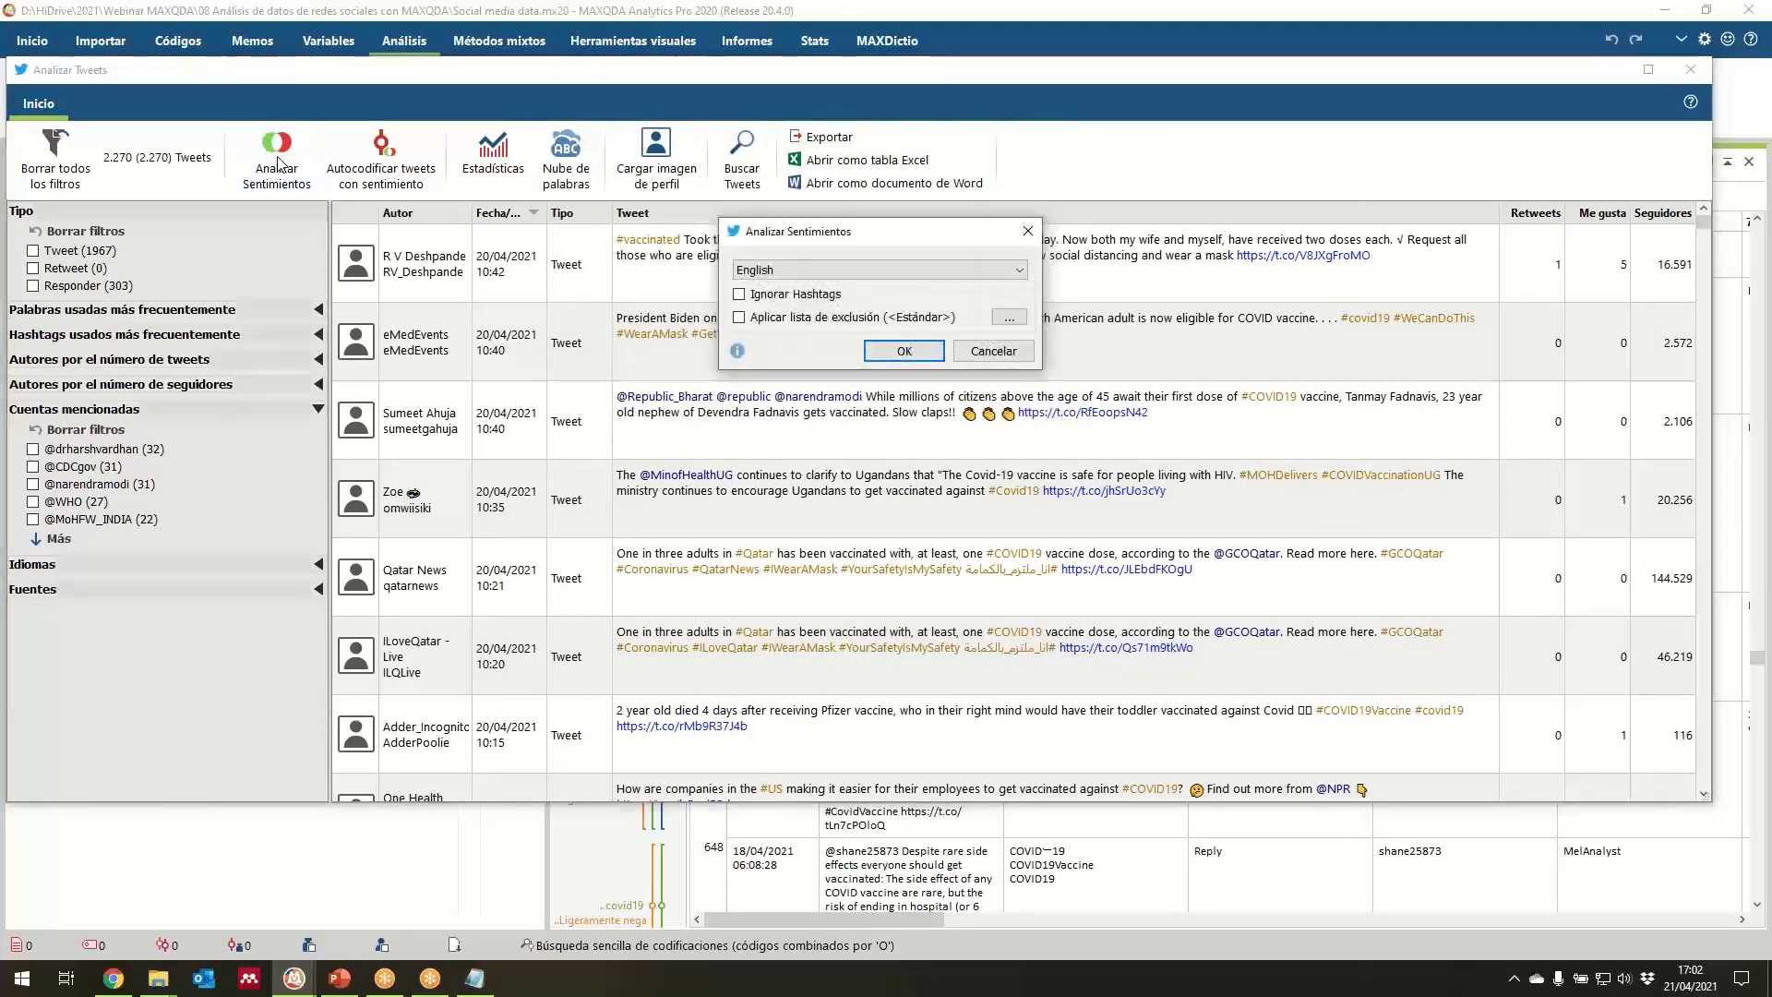
click(812, 270)
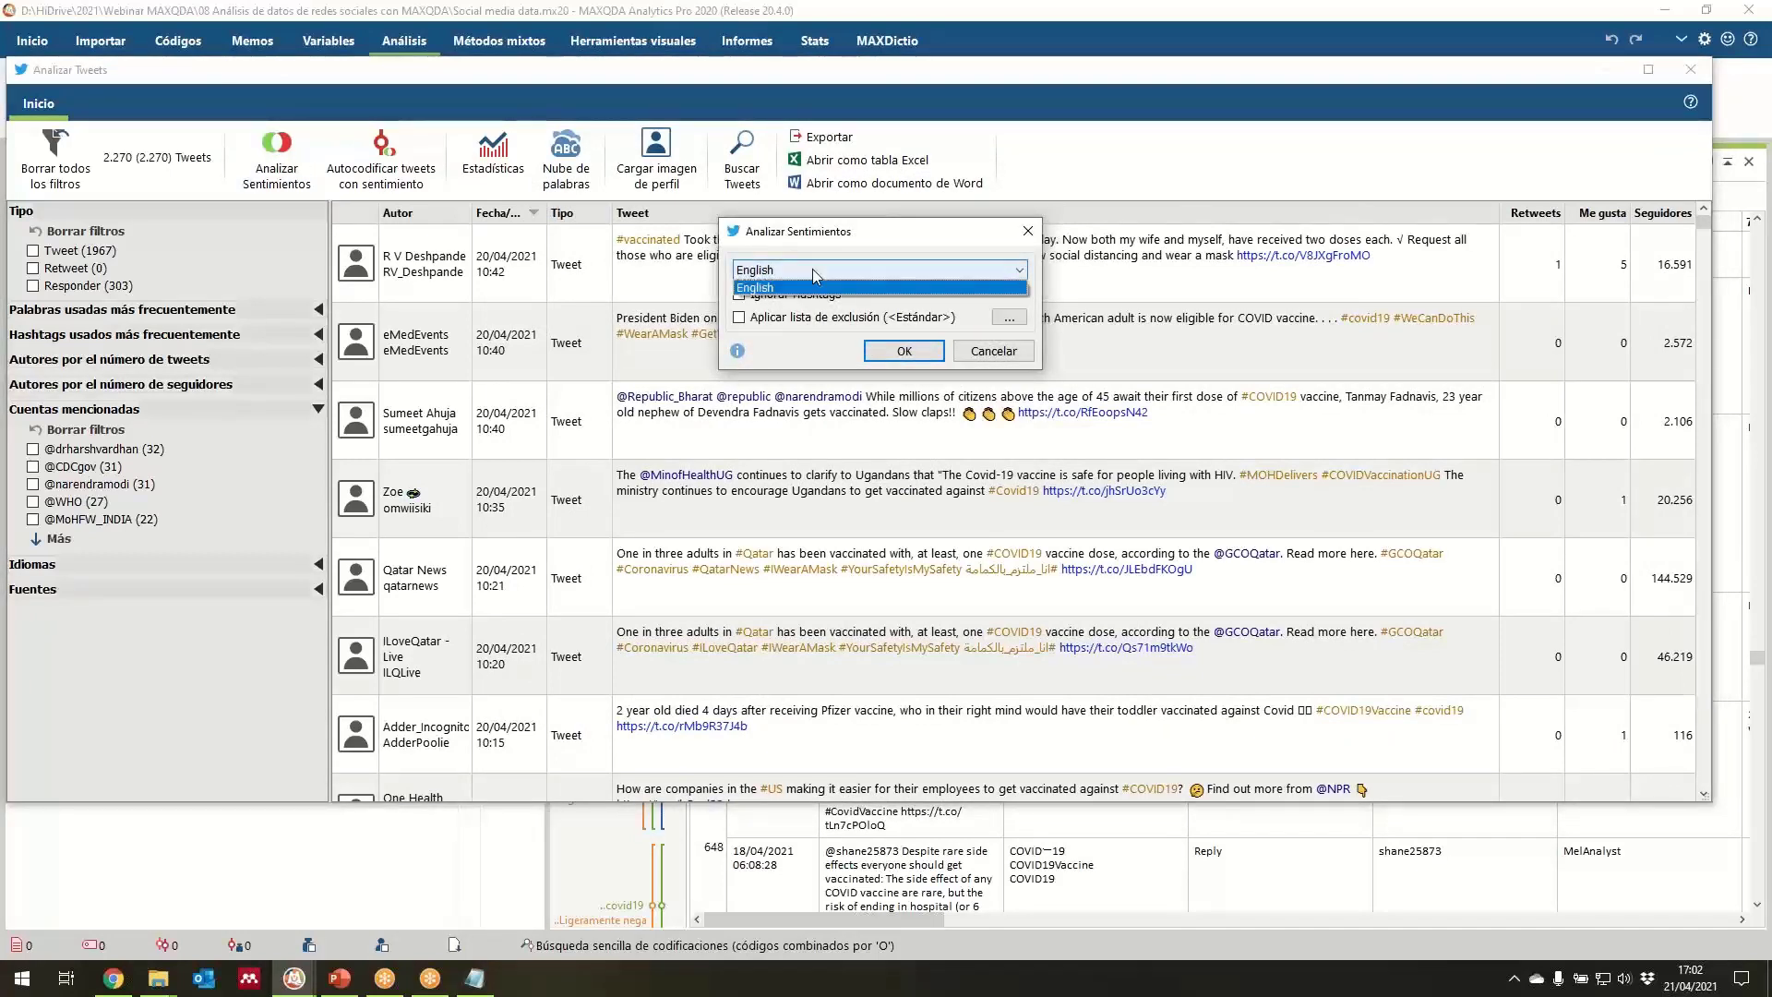
click(841, 269)
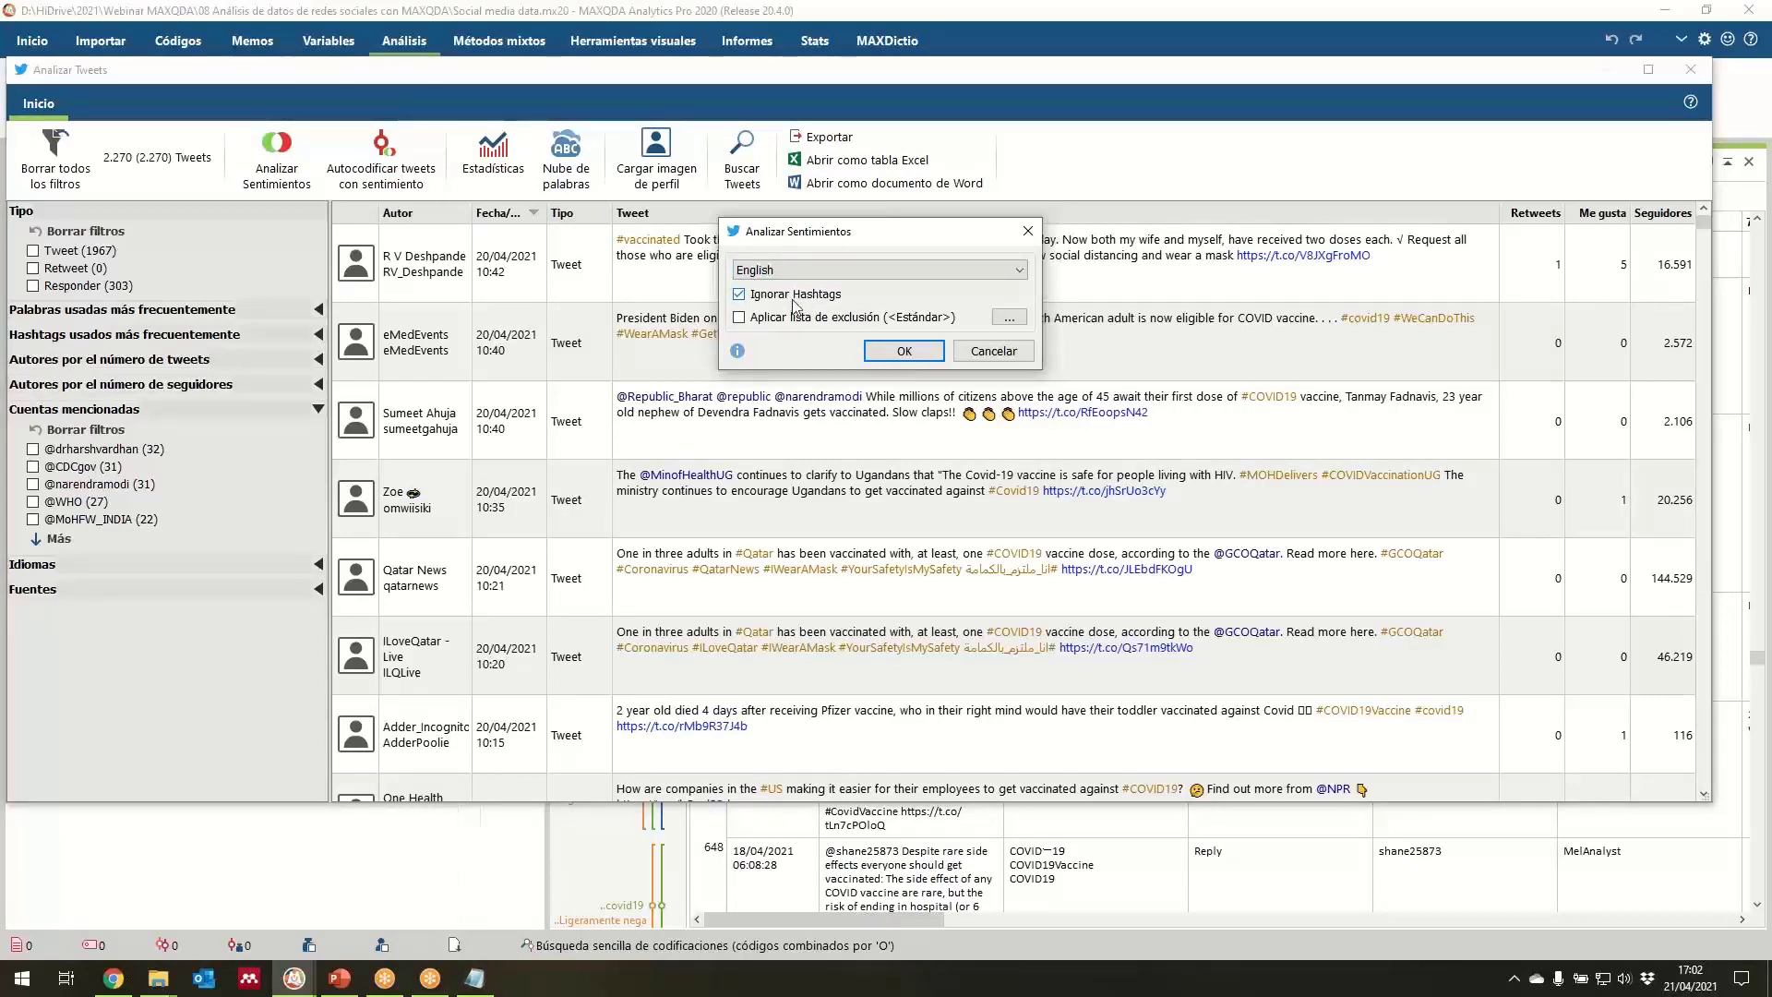
click(1009, 317)
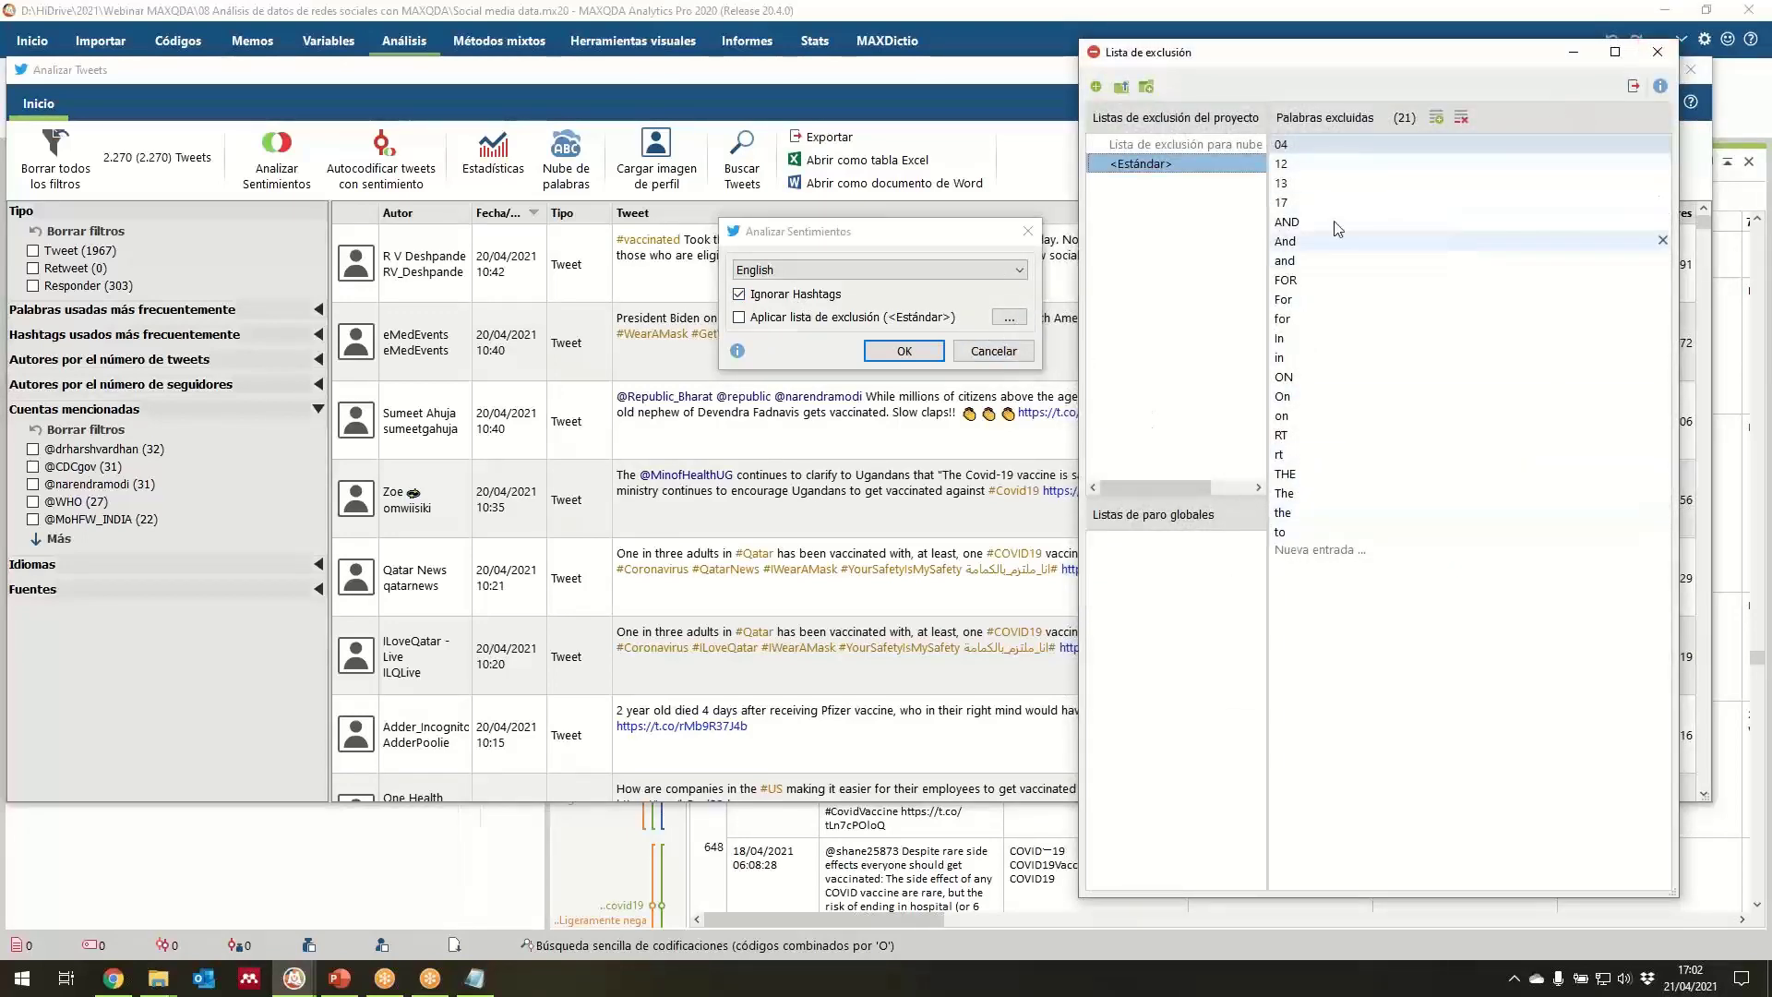
click(1658, 53)
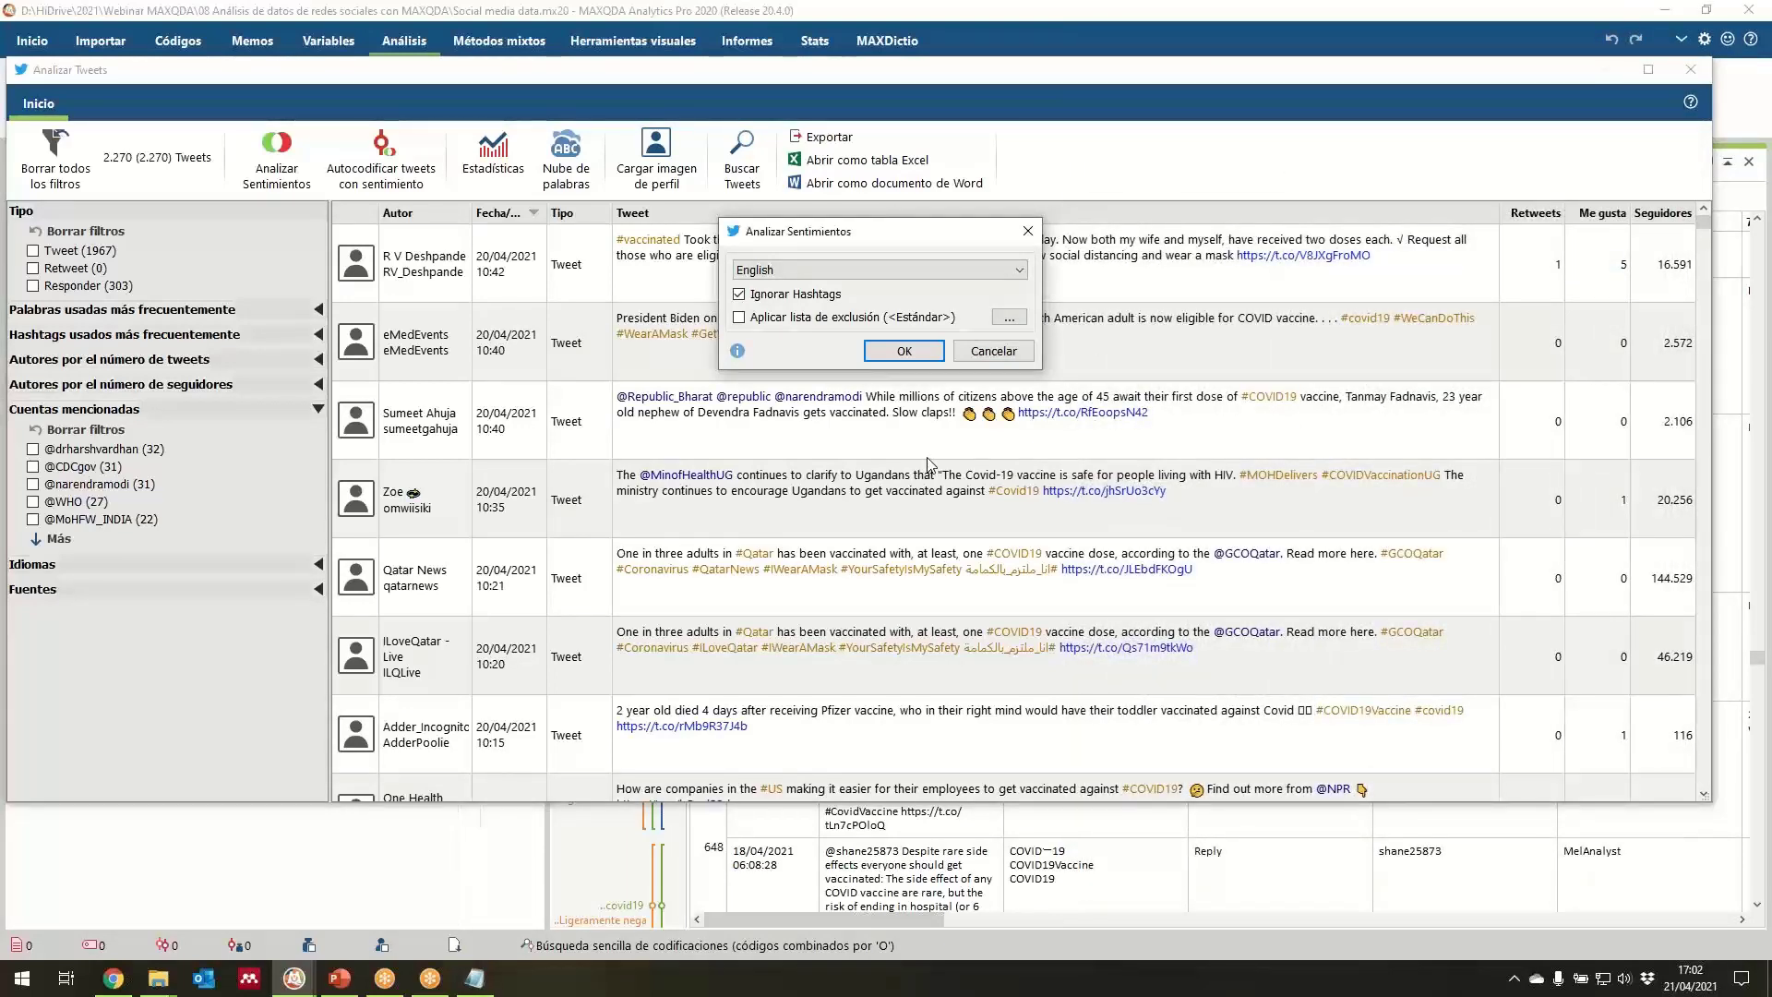
click(824, 321)
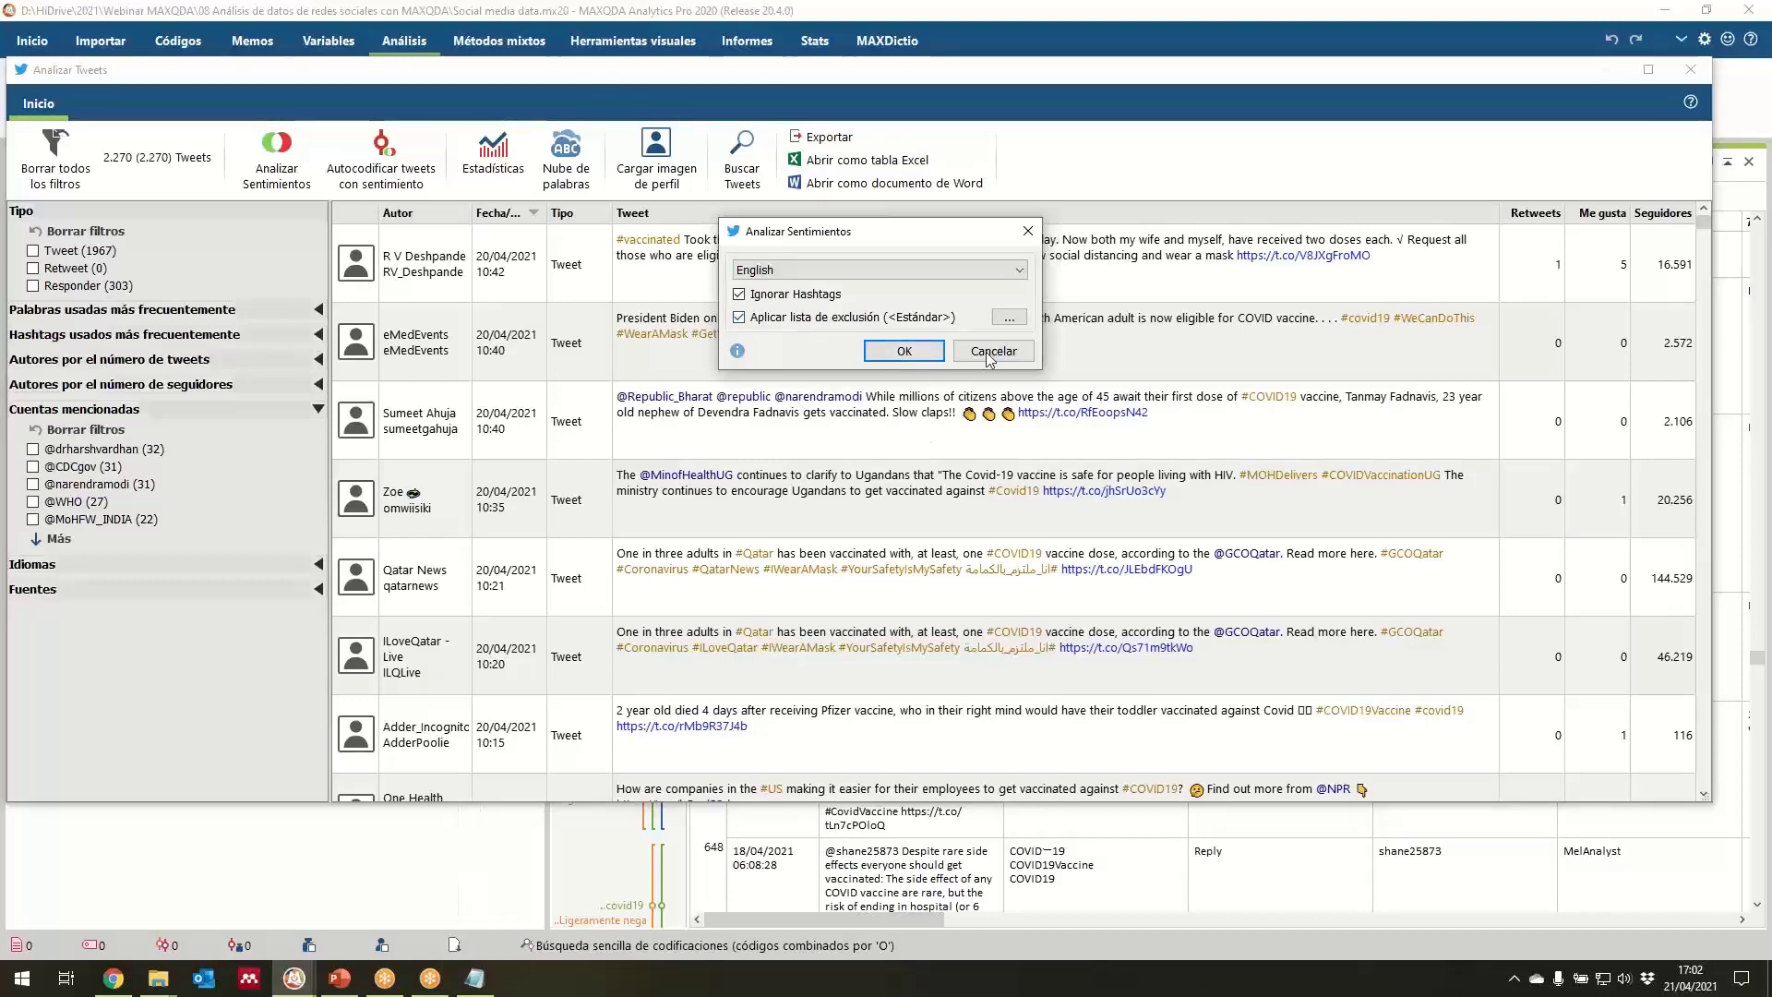
click(904, 351)
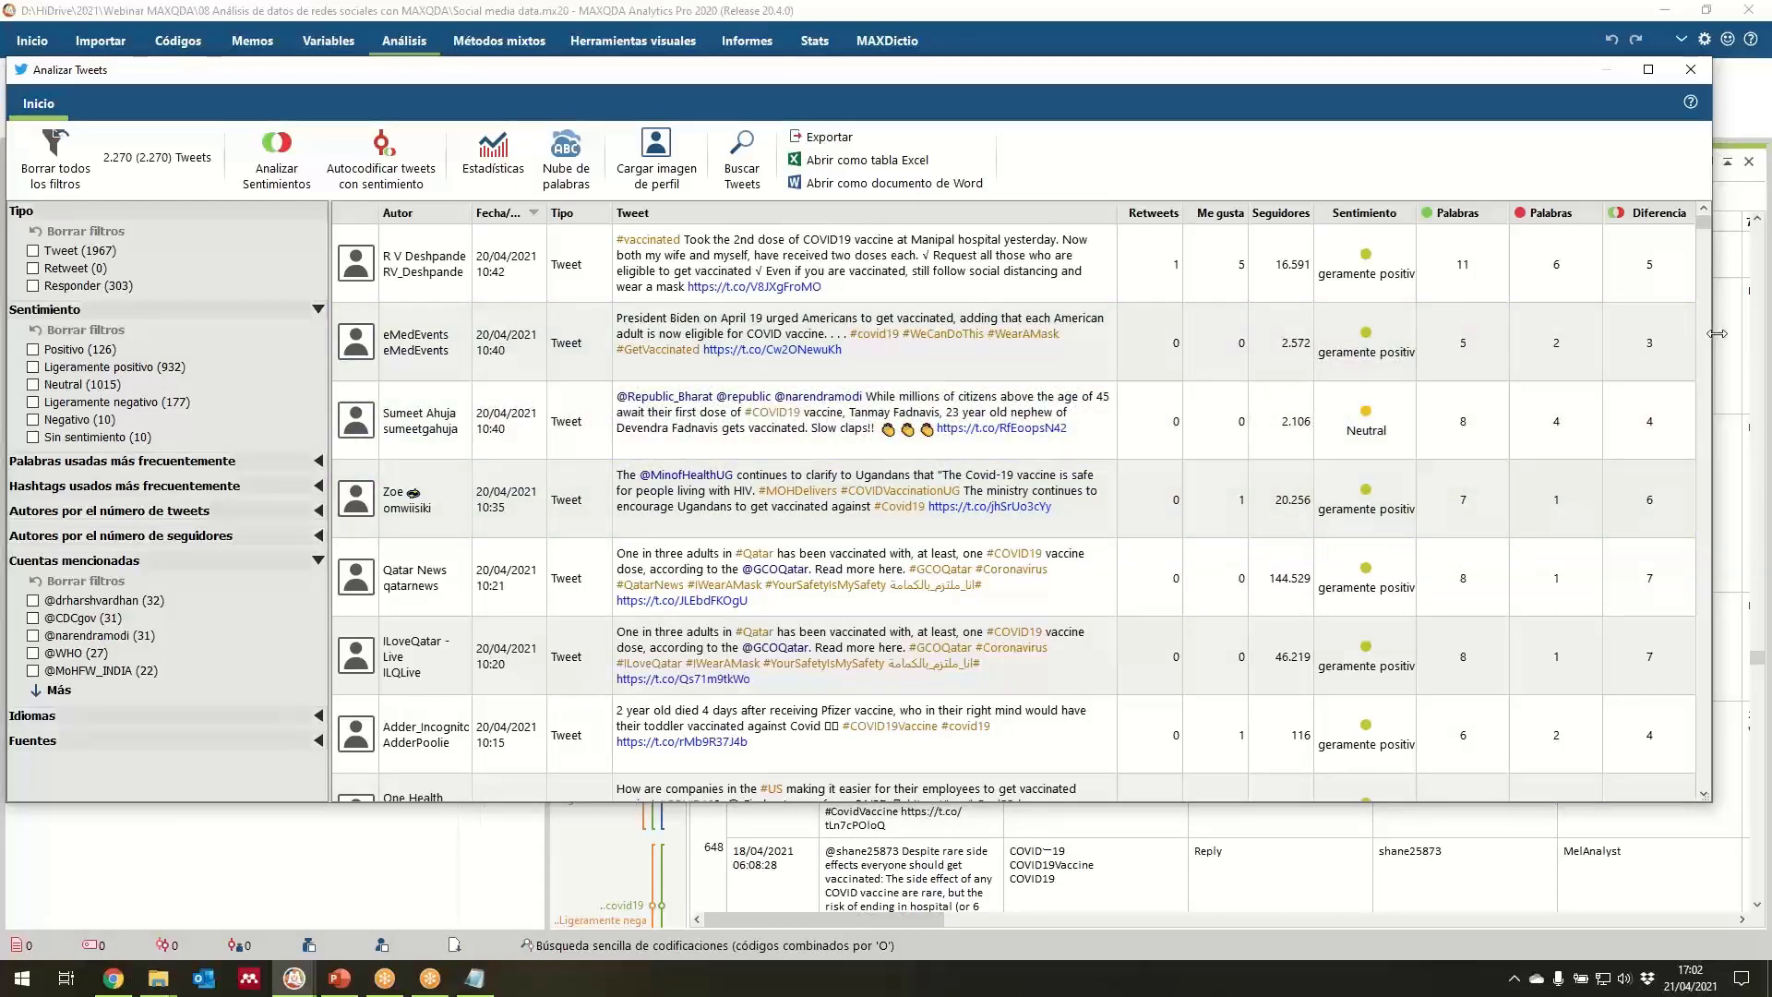
Sort the tweets by sentiment and examine them from the positive ones to those without sentiment.
drag(1712, 344, 1729, 333)
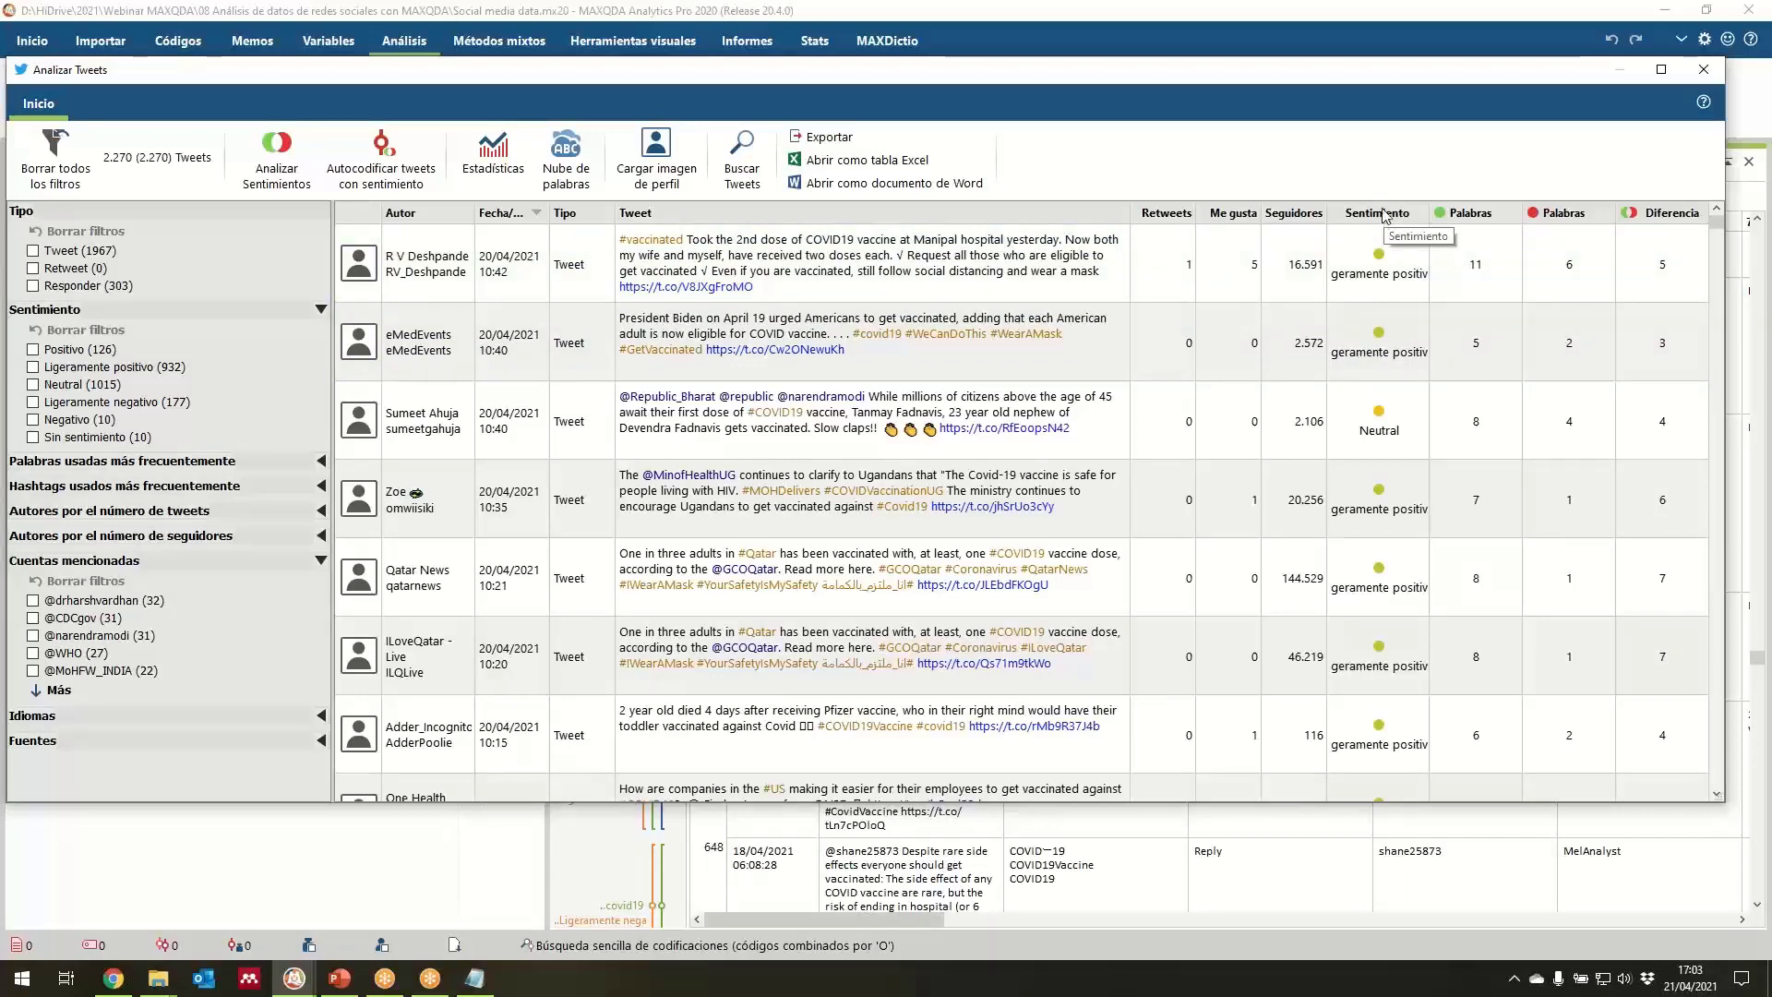
click(1379, 213)
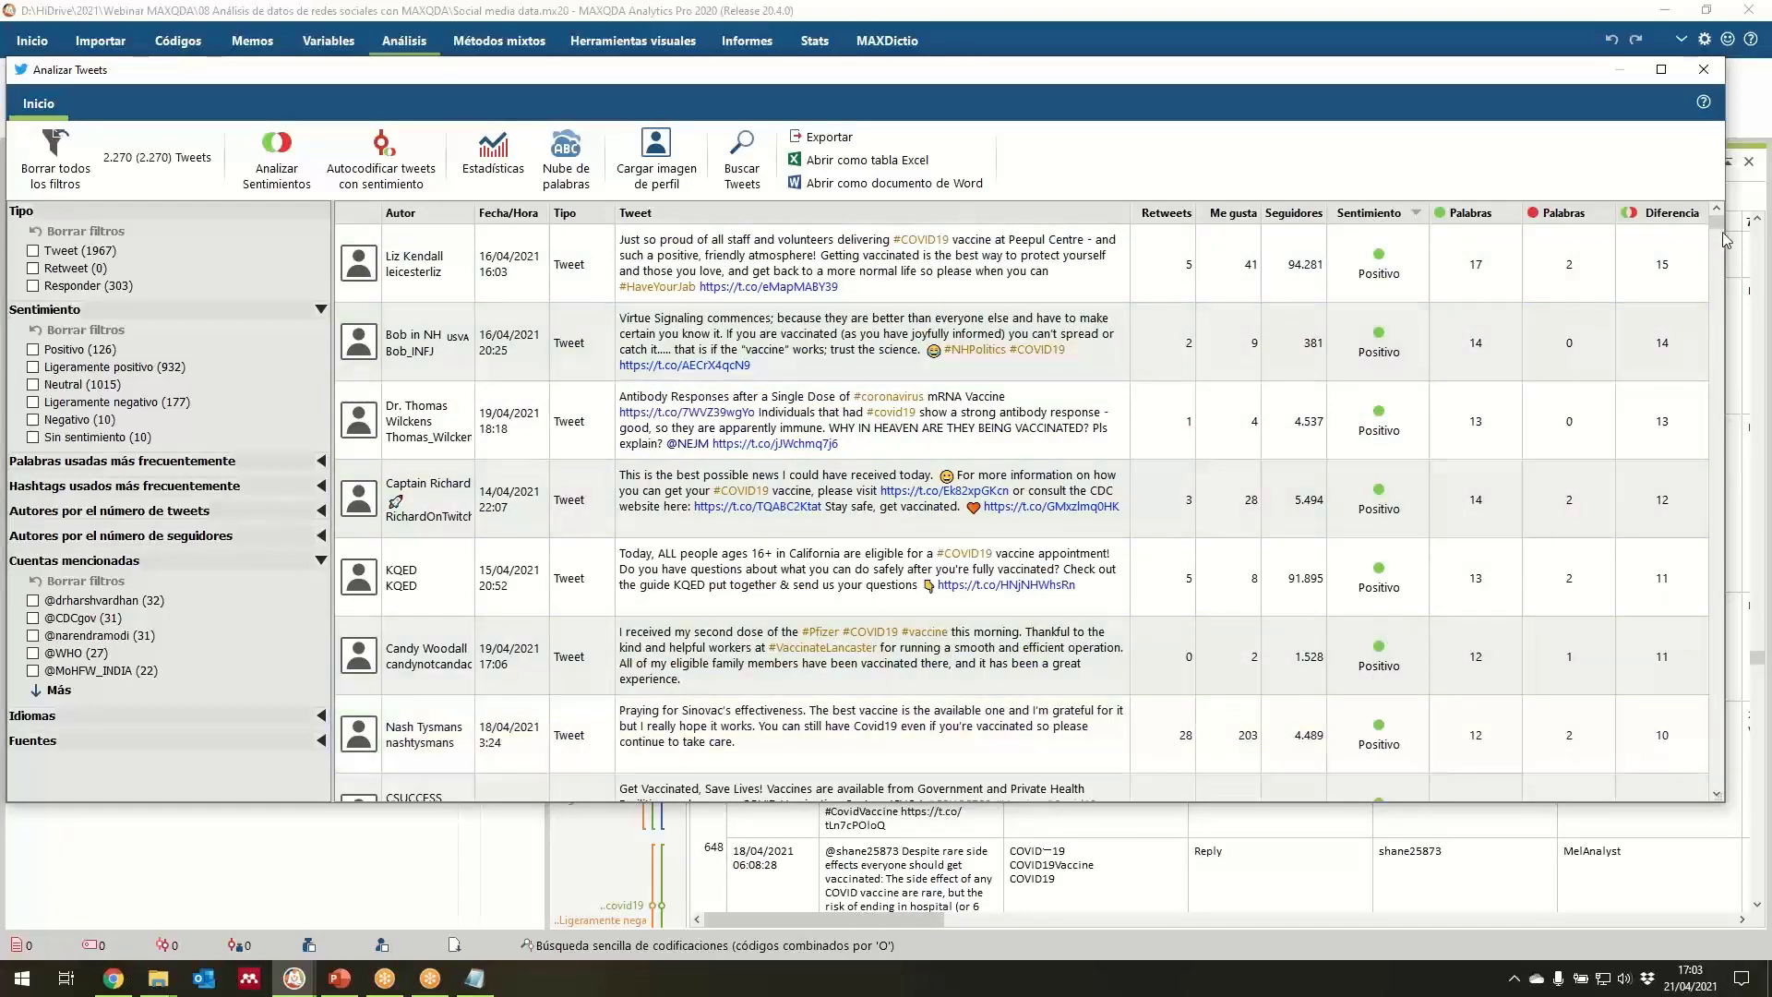
drag(1717, 224, 1717, 779)
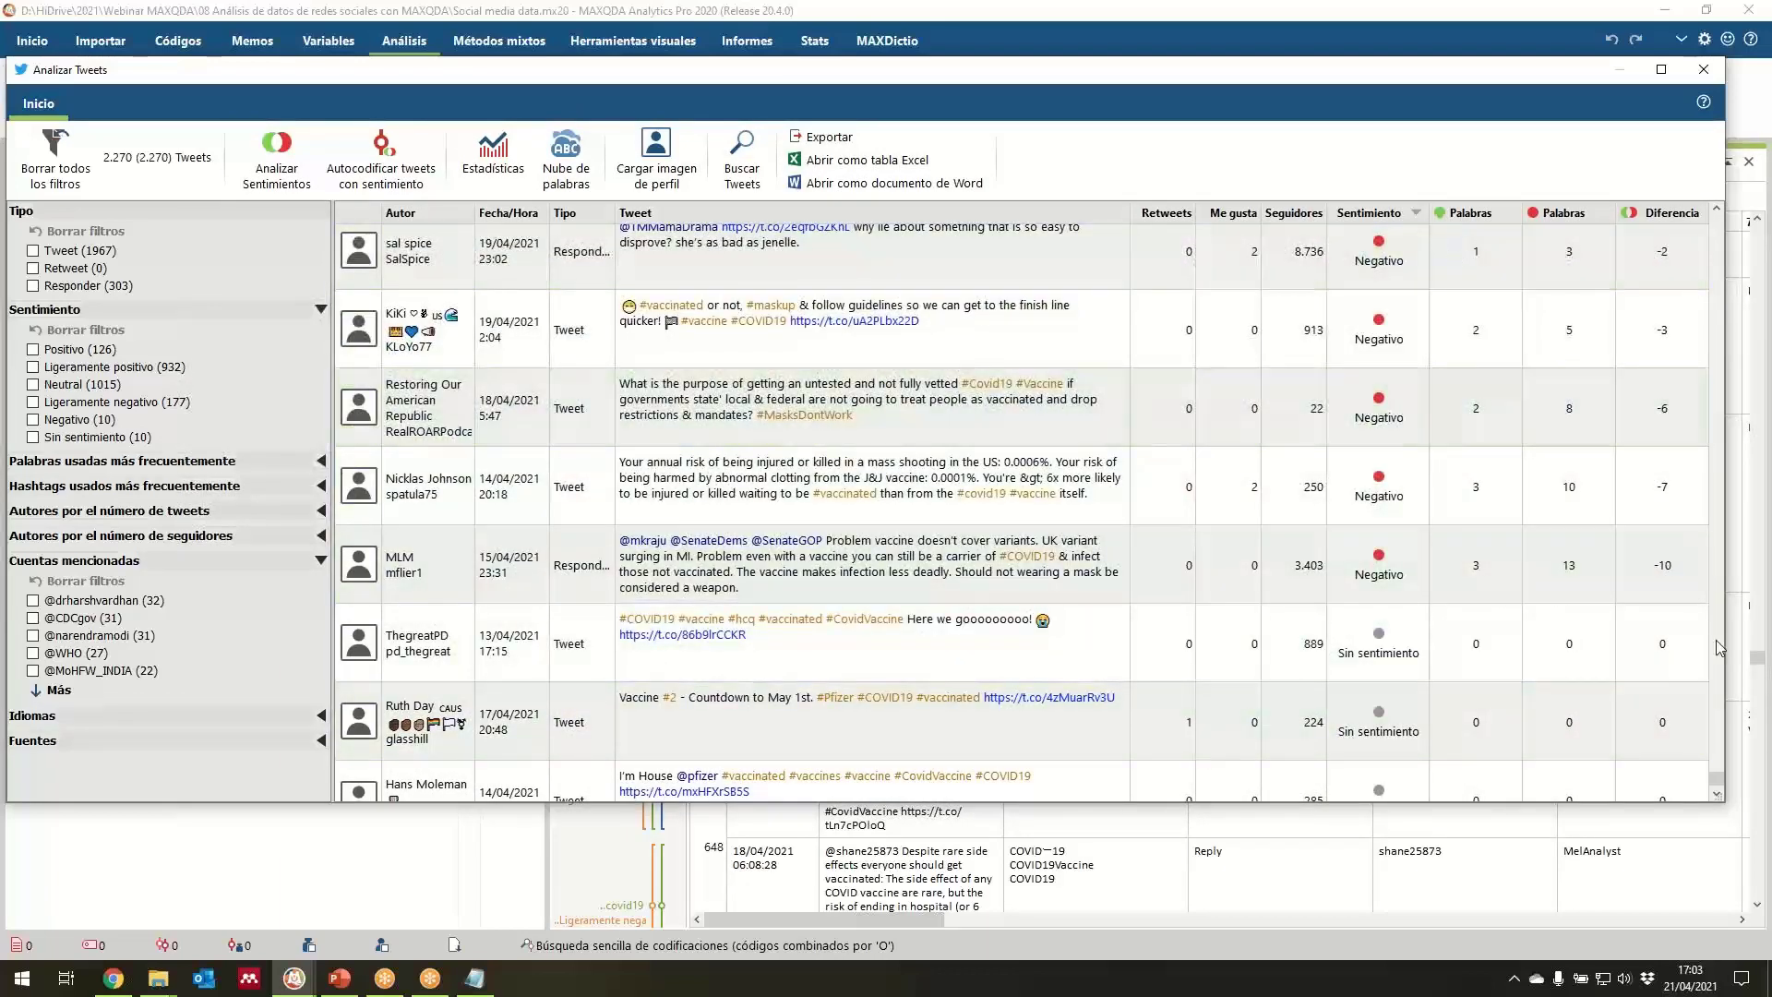
drag(1717, 780, 1716, 221)
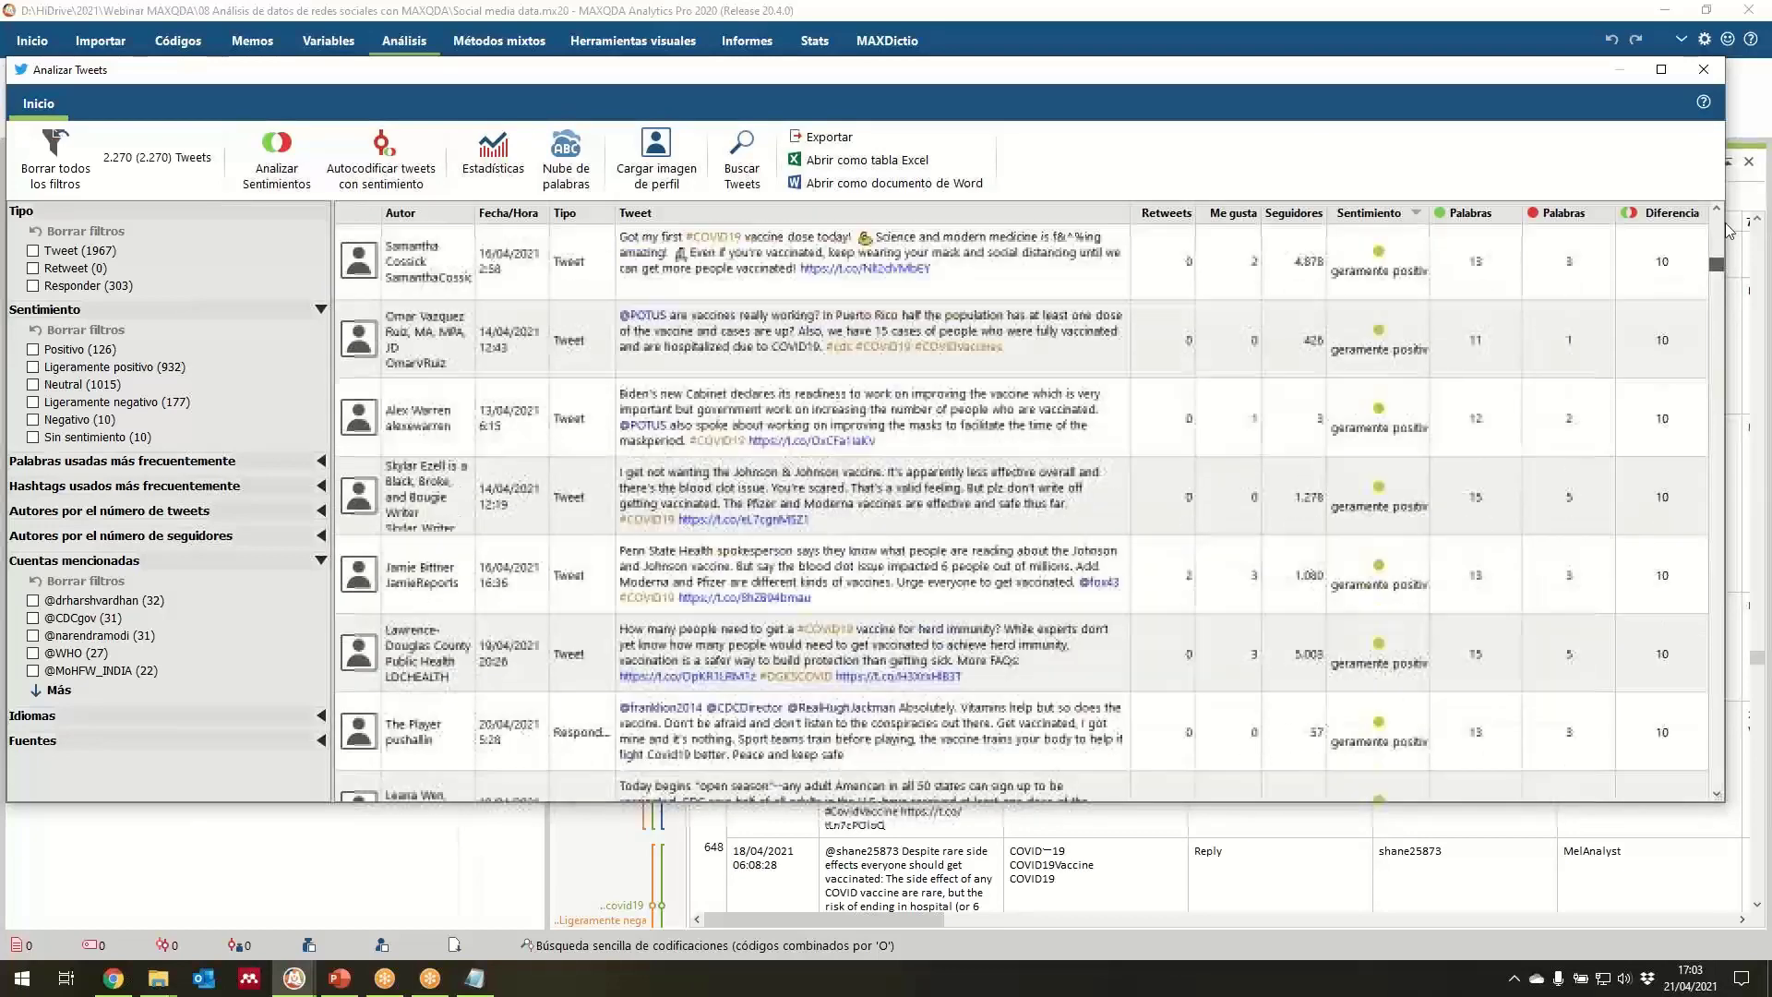
click(1427, 277)
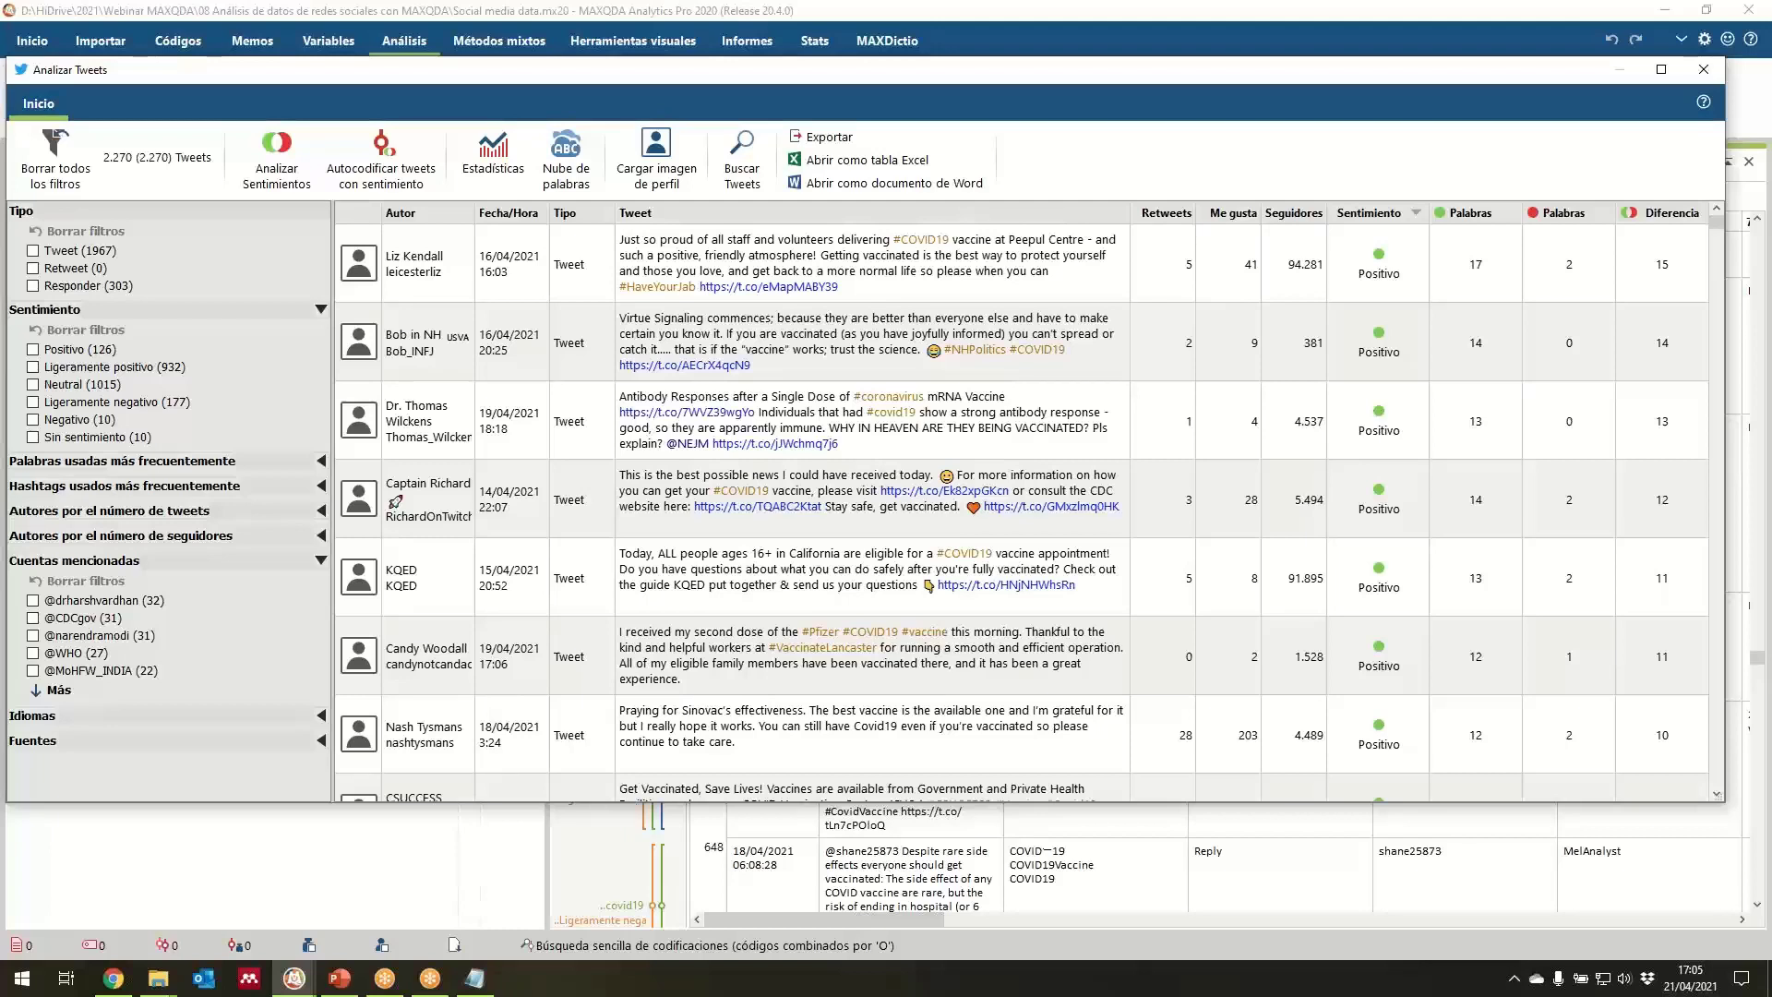
Autocode the filtered tweets with only the Positivo, Ligeramente positivo, Ligeramente negativo and Negativo sentiments, leaving out Neutral and Sin sentimiento.
click(379, 184)
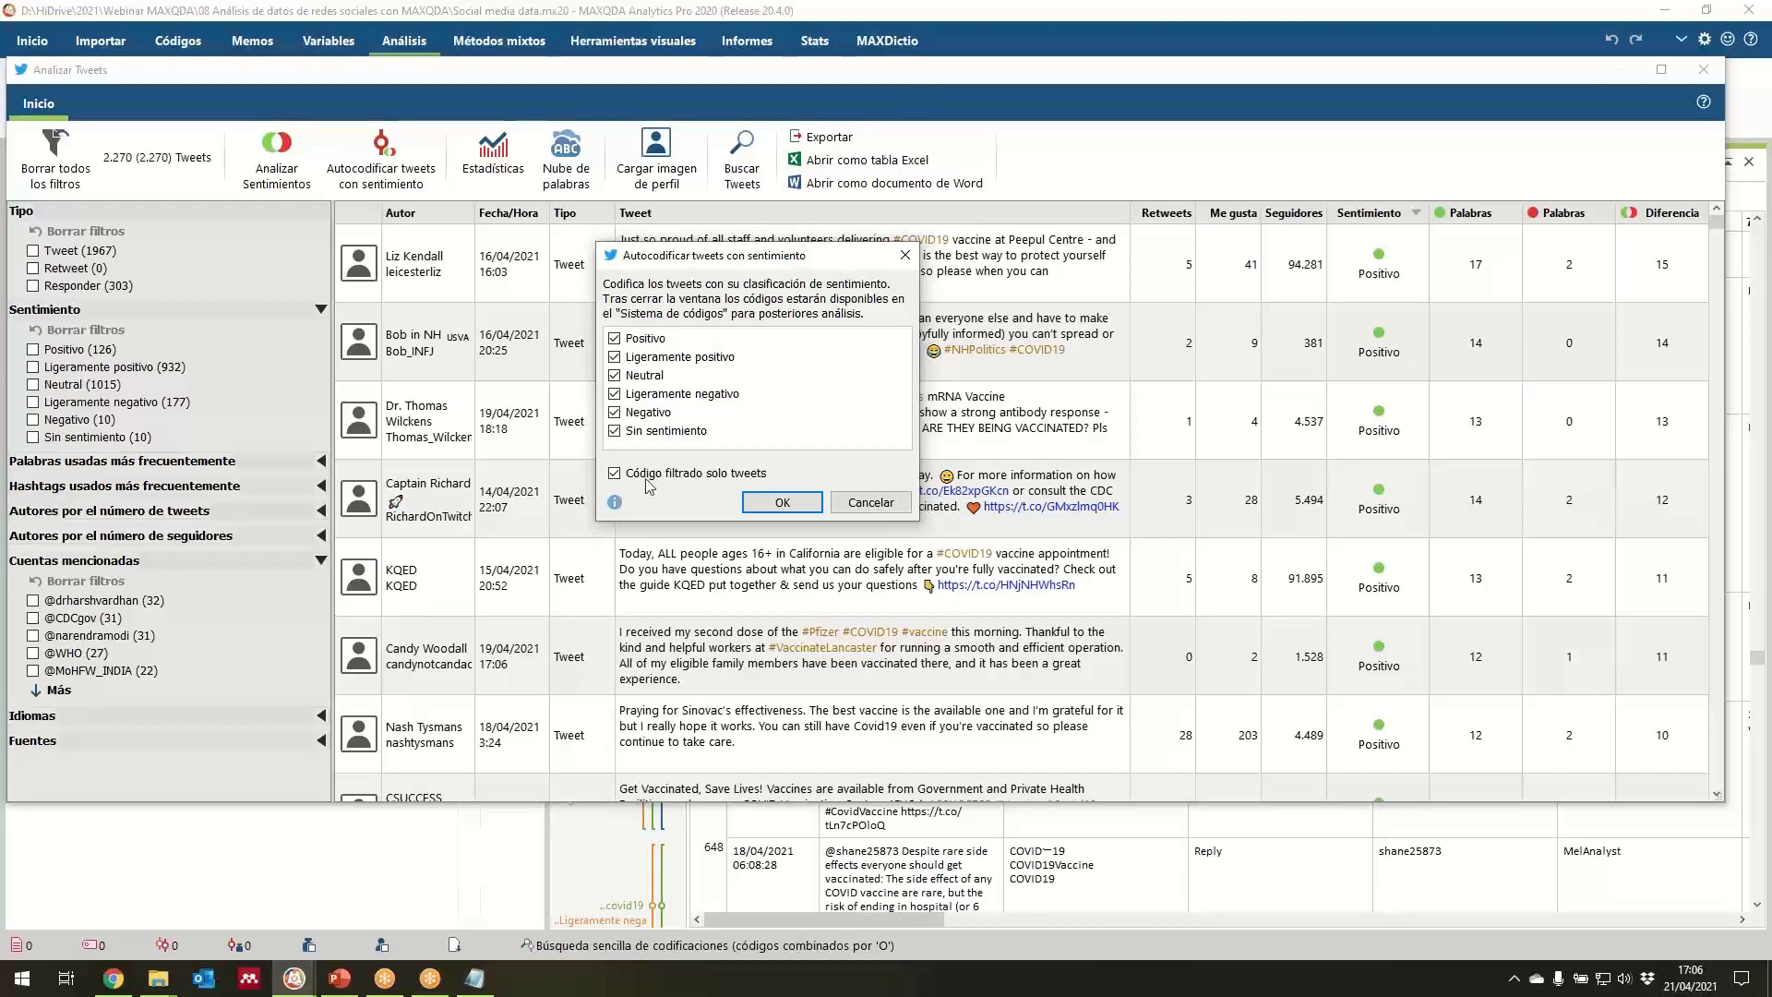
click(614, 376)
click(613, 431)
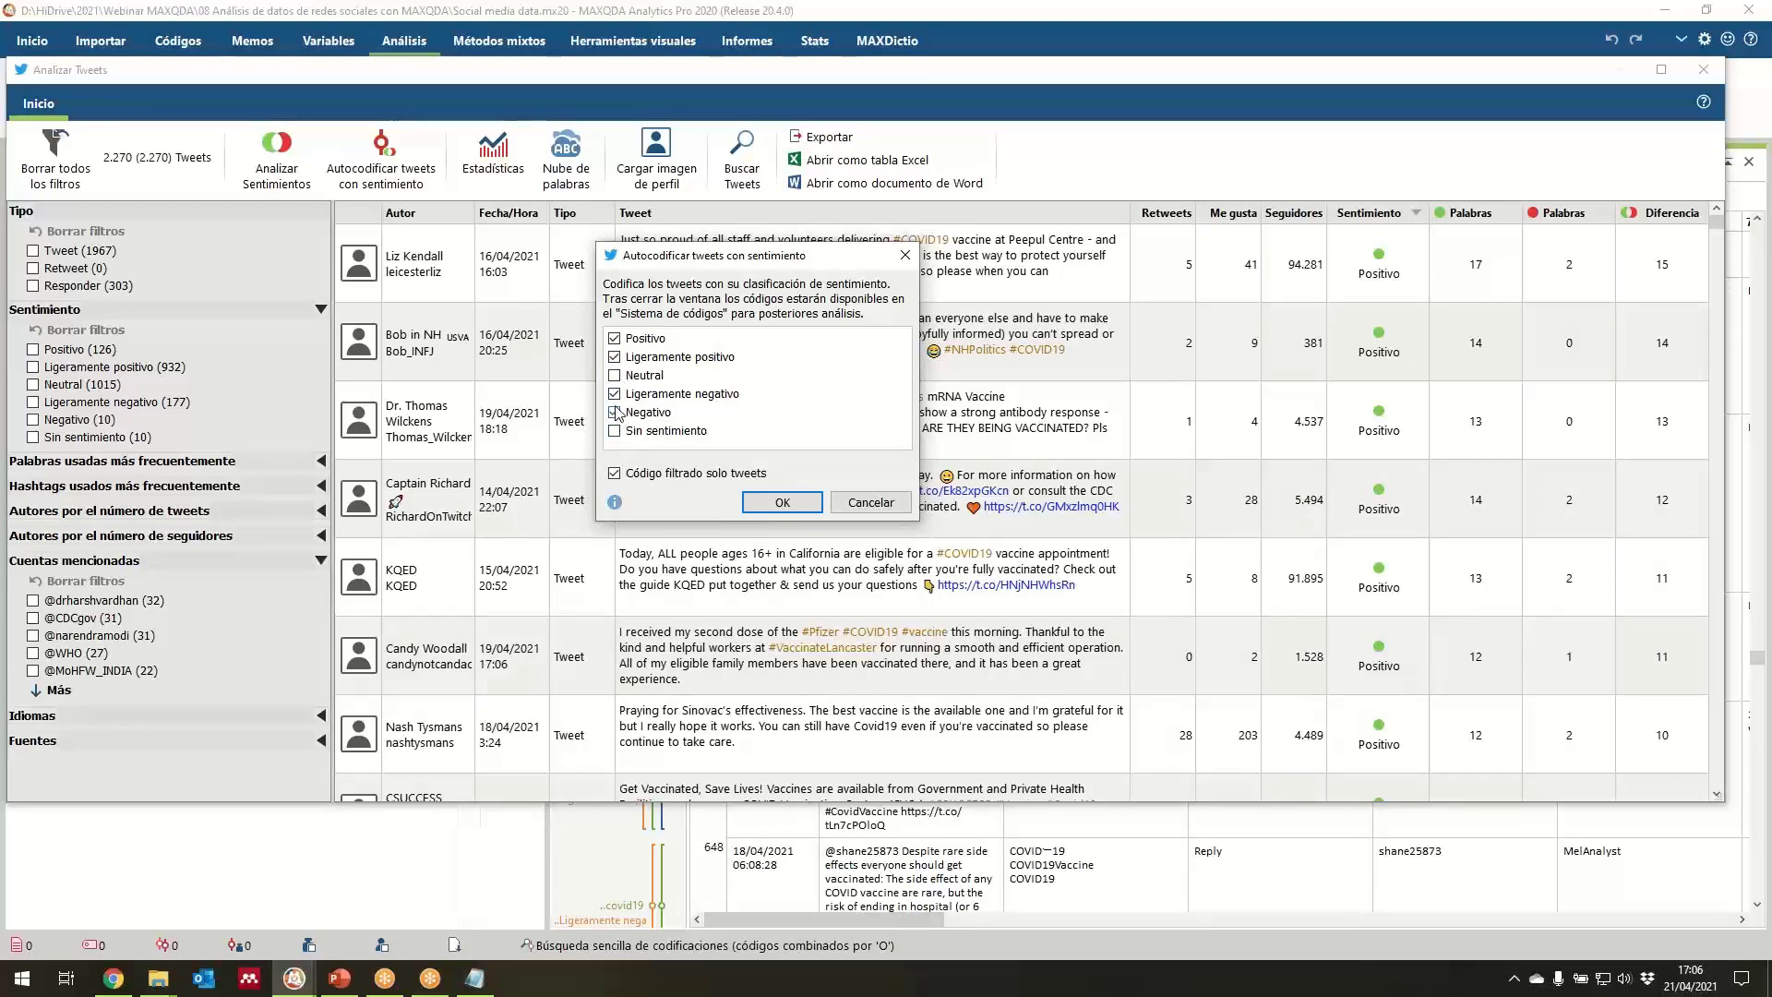
click(764, 504)
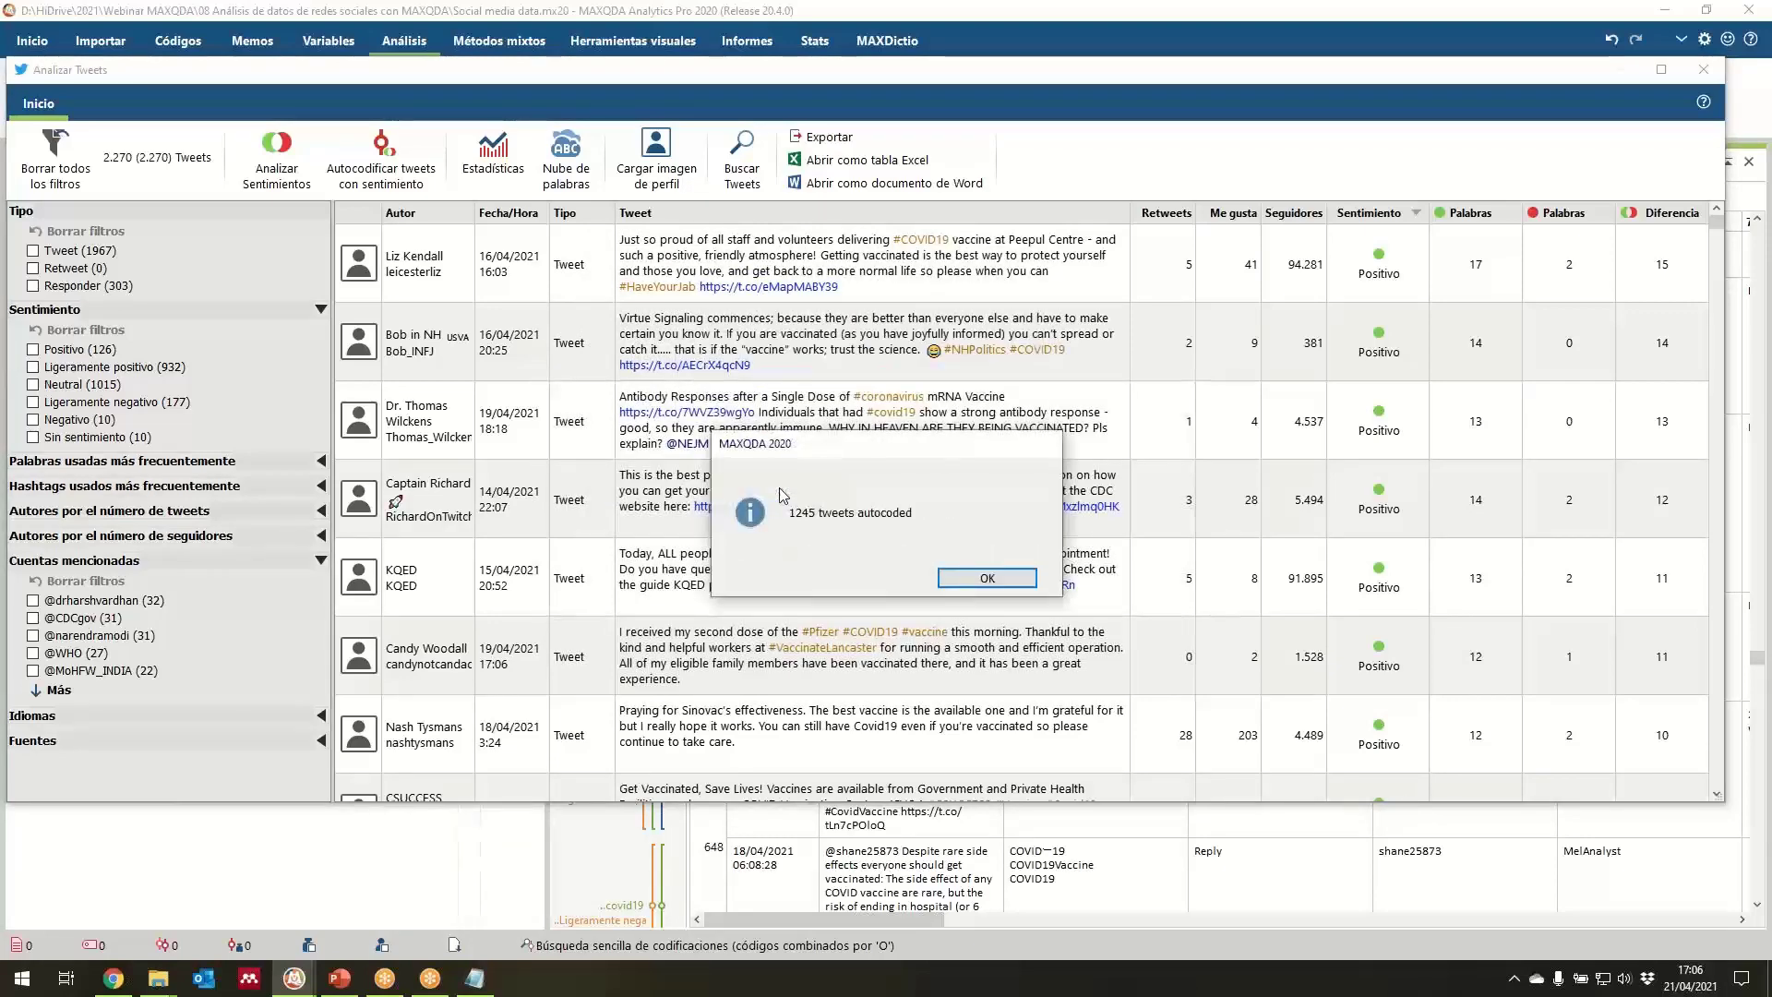
click(984, 578)
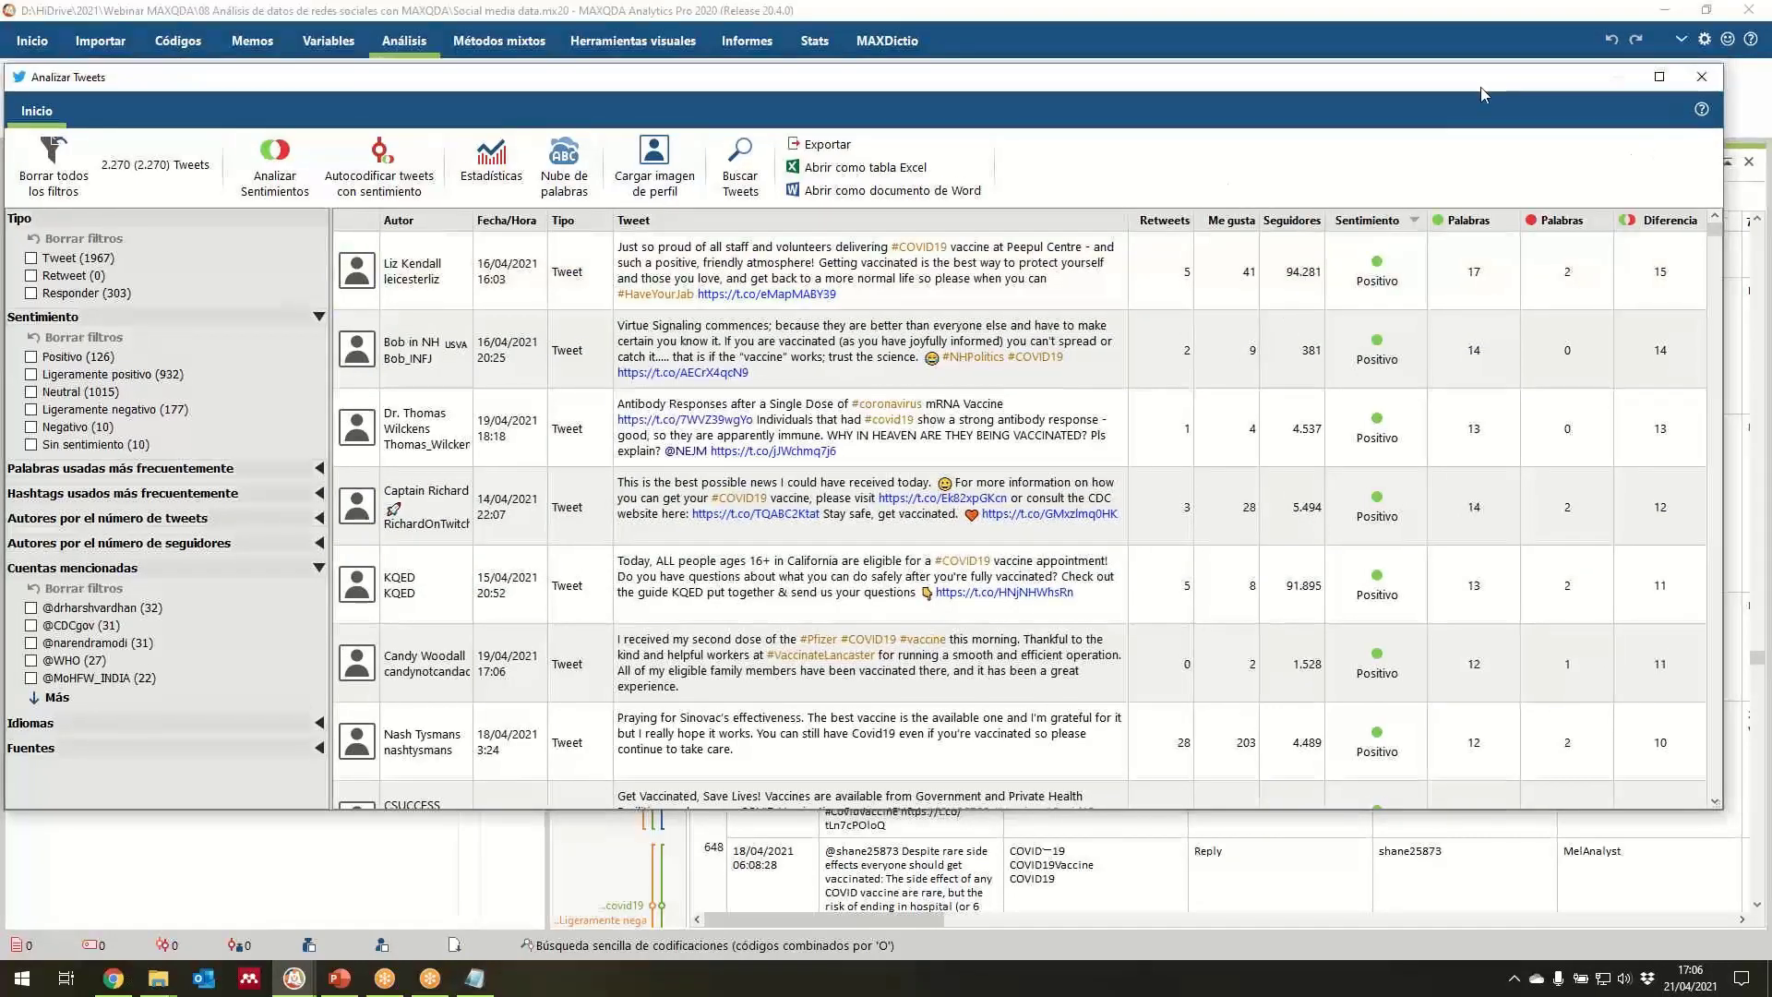
Move the tweet analysis window out of the way to inspect the Sentimiento Tweet codes in the code system.
drag(1481, 87, 1496, 681)
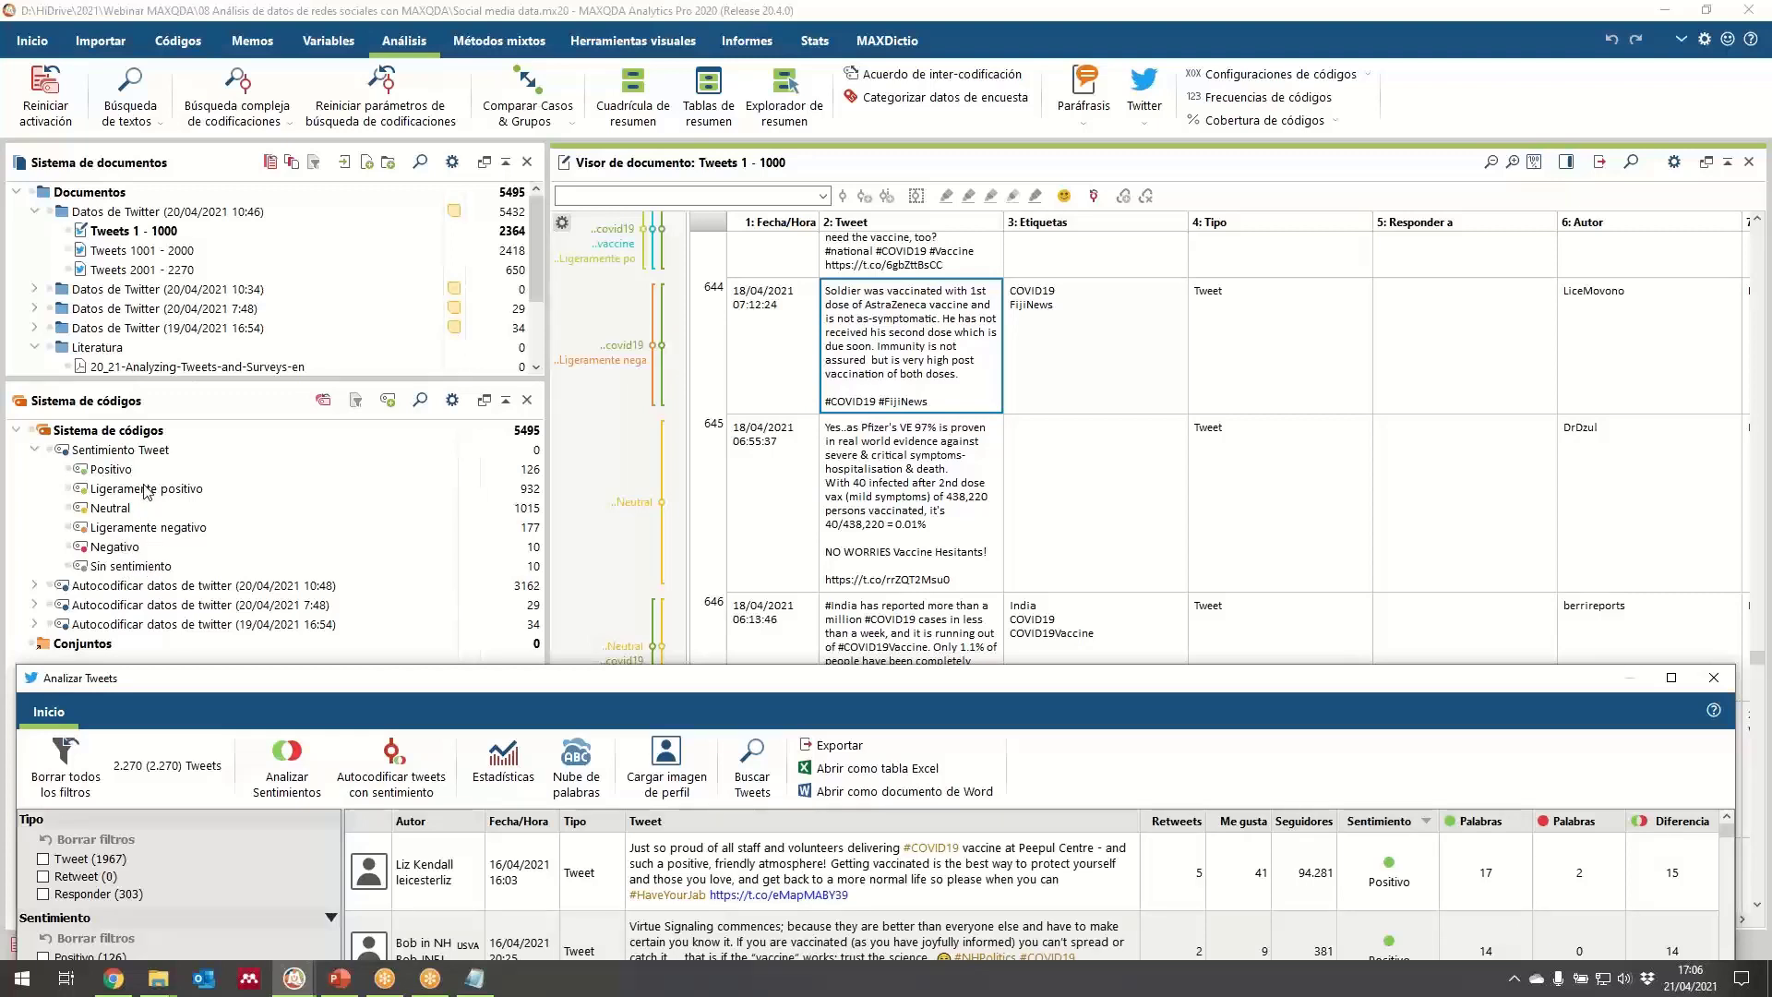
drag(428, 694, 408, 788)
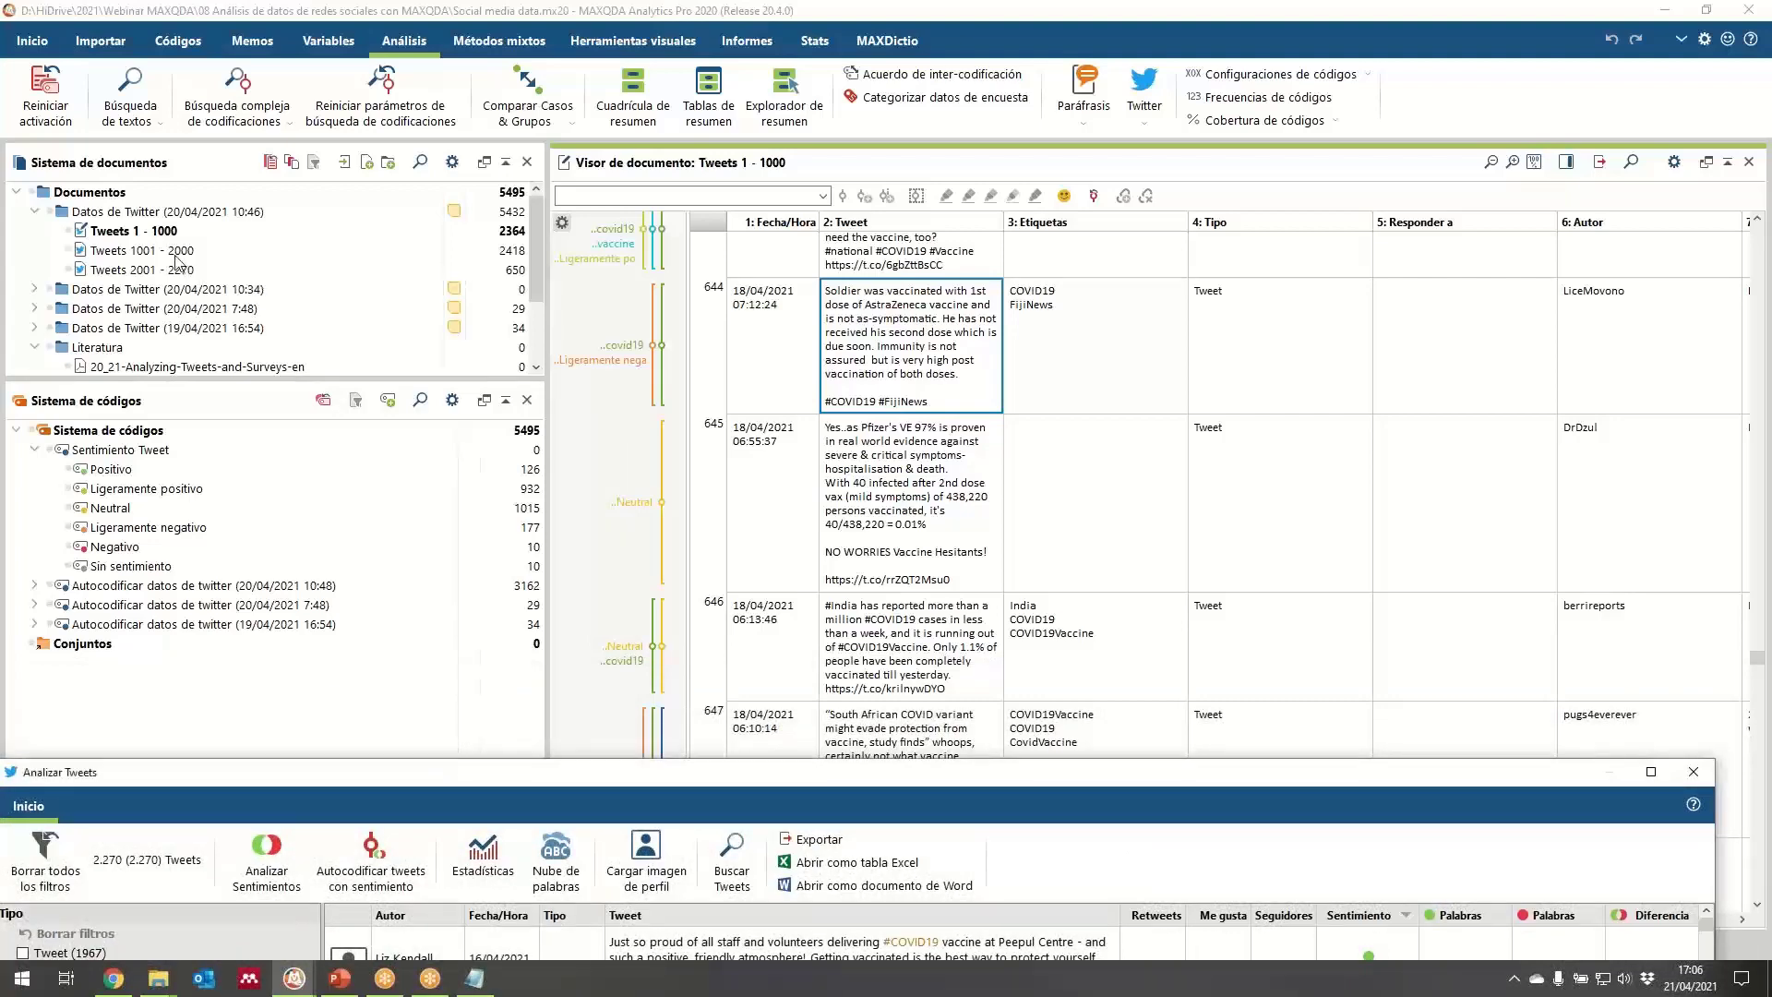
Close the tweet analysis window and open the Tweets 1001 - 2000 document to inspect its sentiment codings.
click(1703, 771)
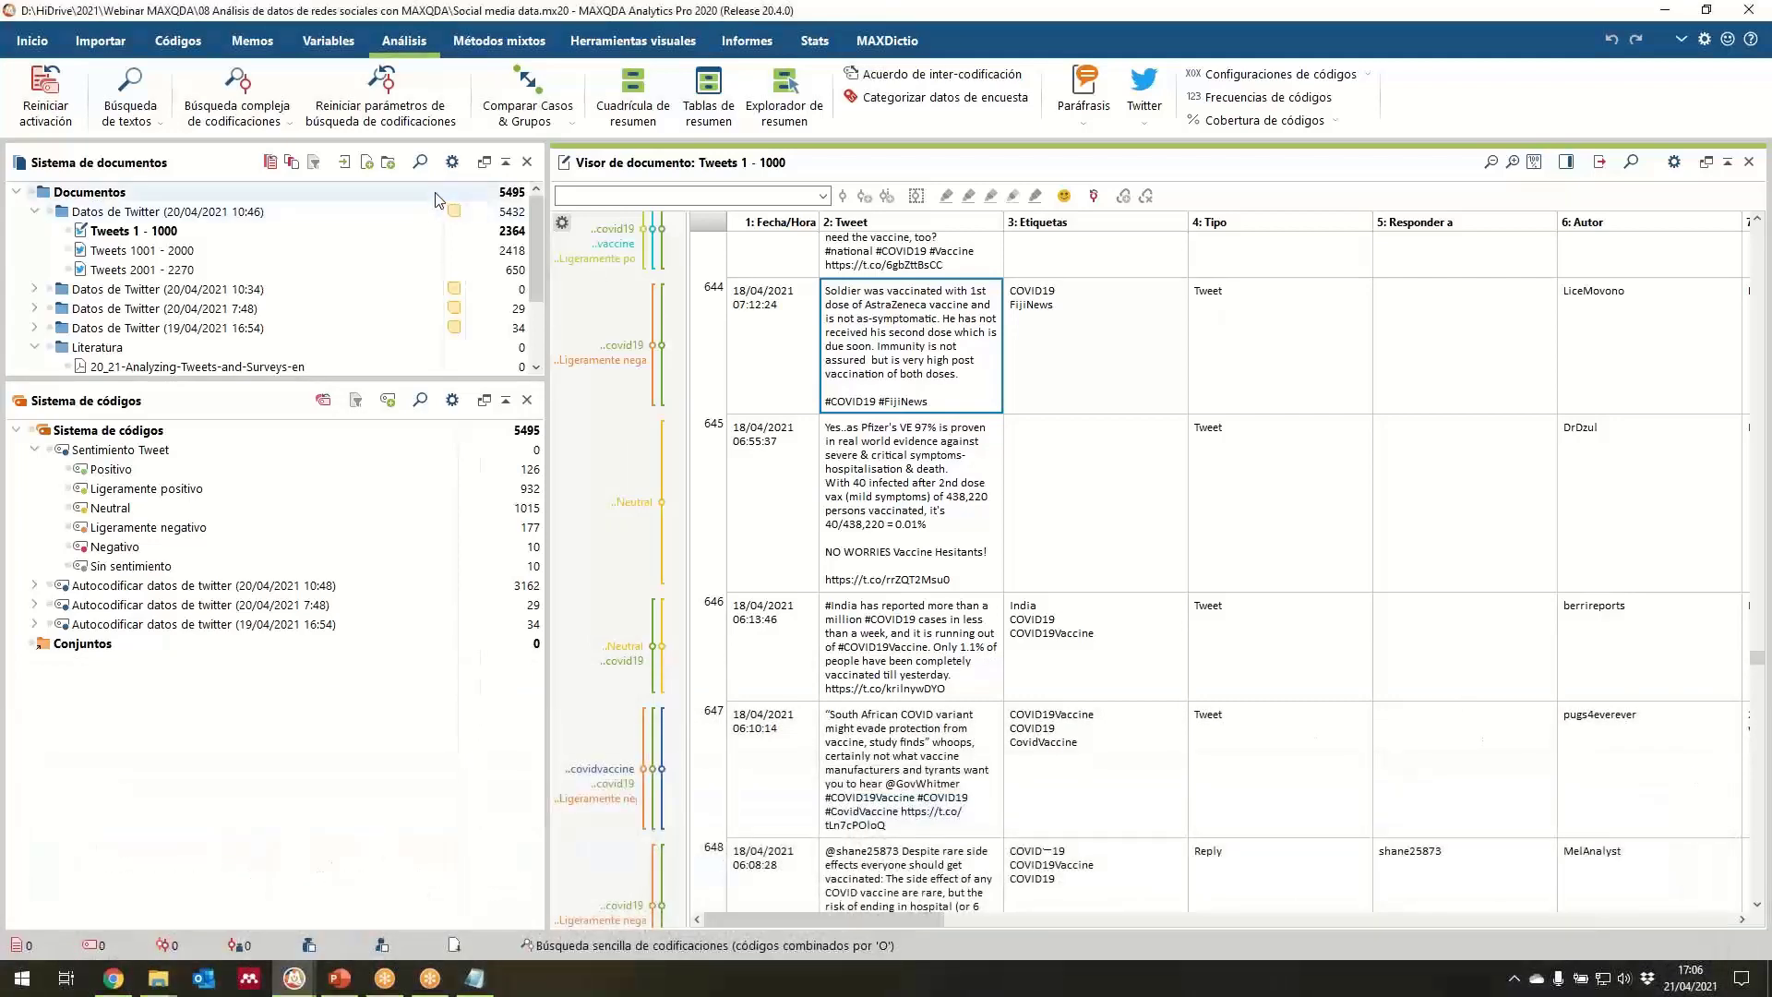
double_click(169, 251)
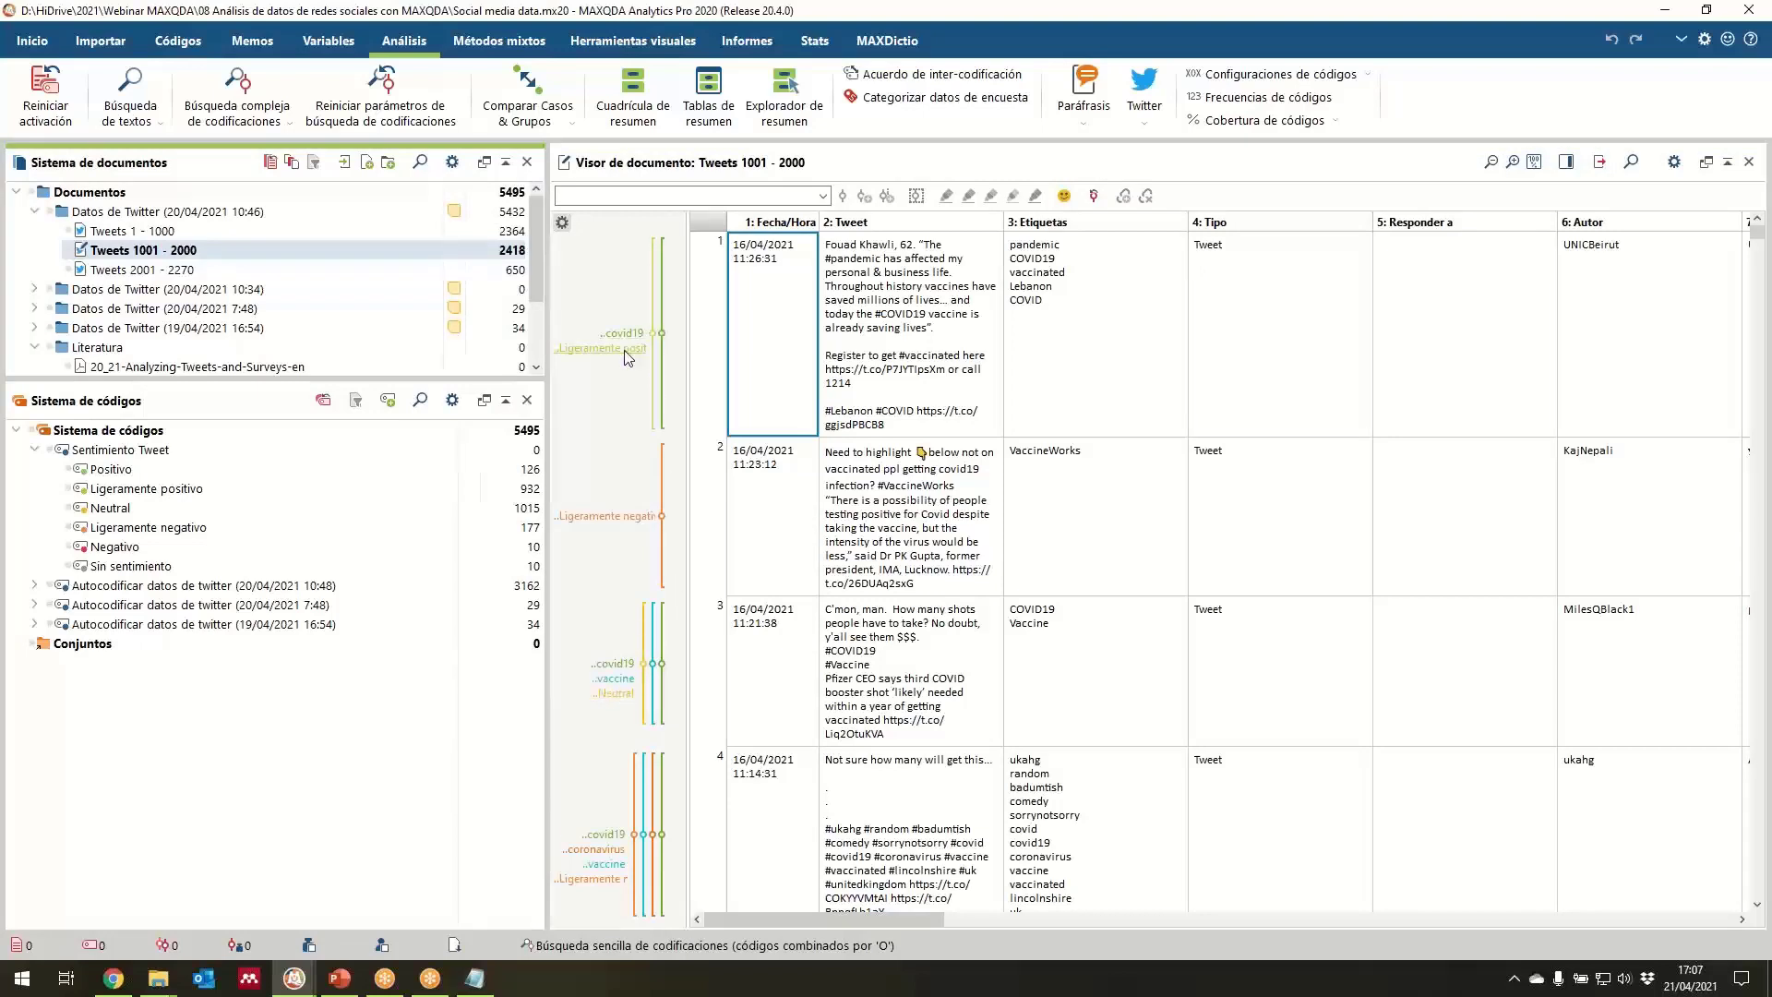
mouse_move(625, 342)
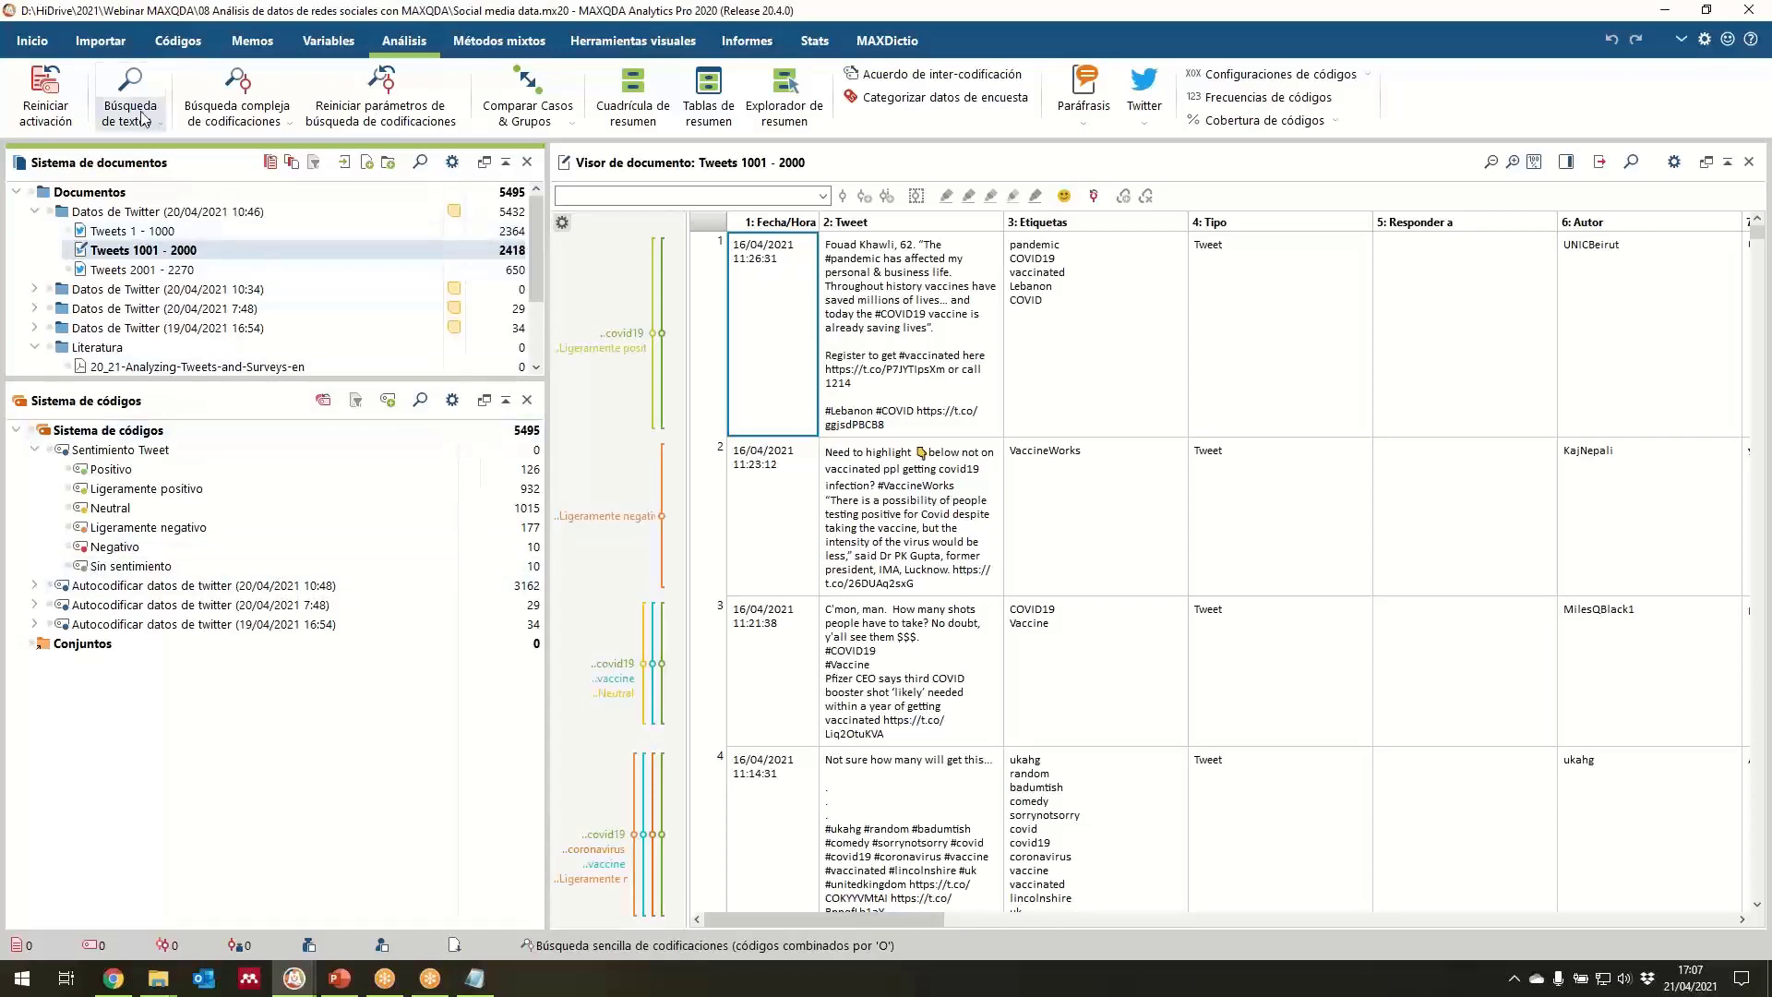
Show the retrieved segments in a wider pane and retrieve the Positivo segments of Tweets 1001 - 2000.
click(28, 54)
click(445, 92)
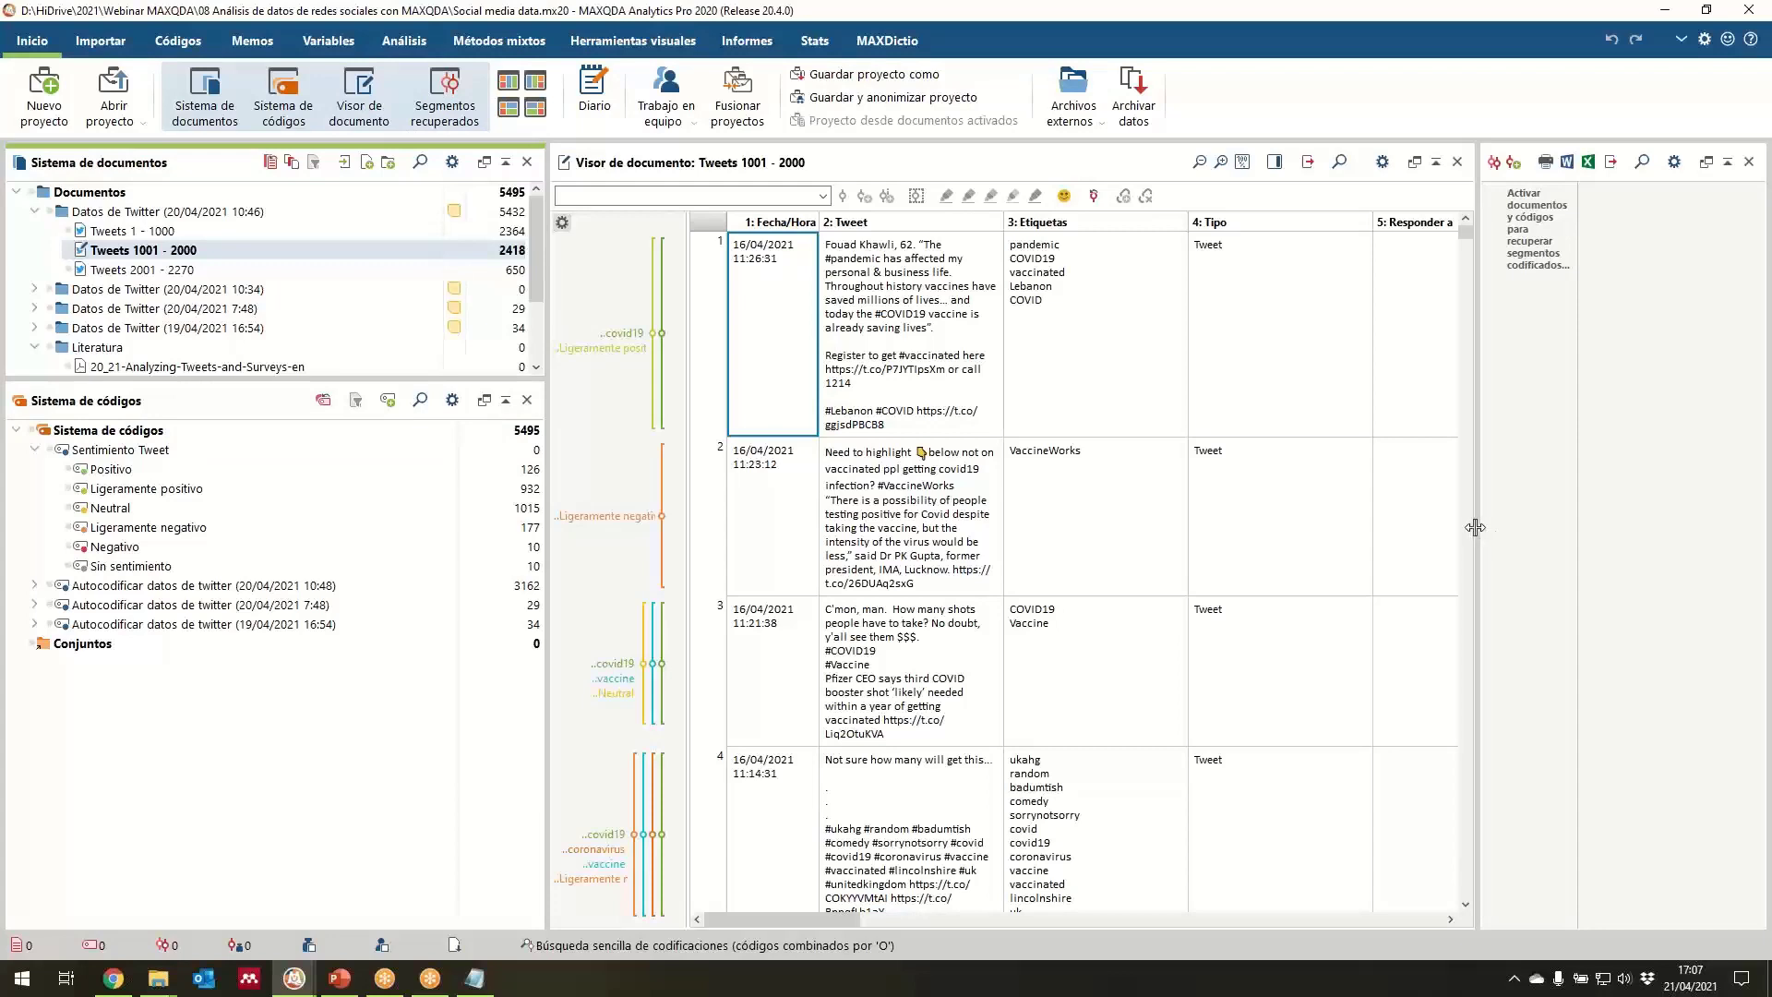
drag(1475, 527, 1198, 509)
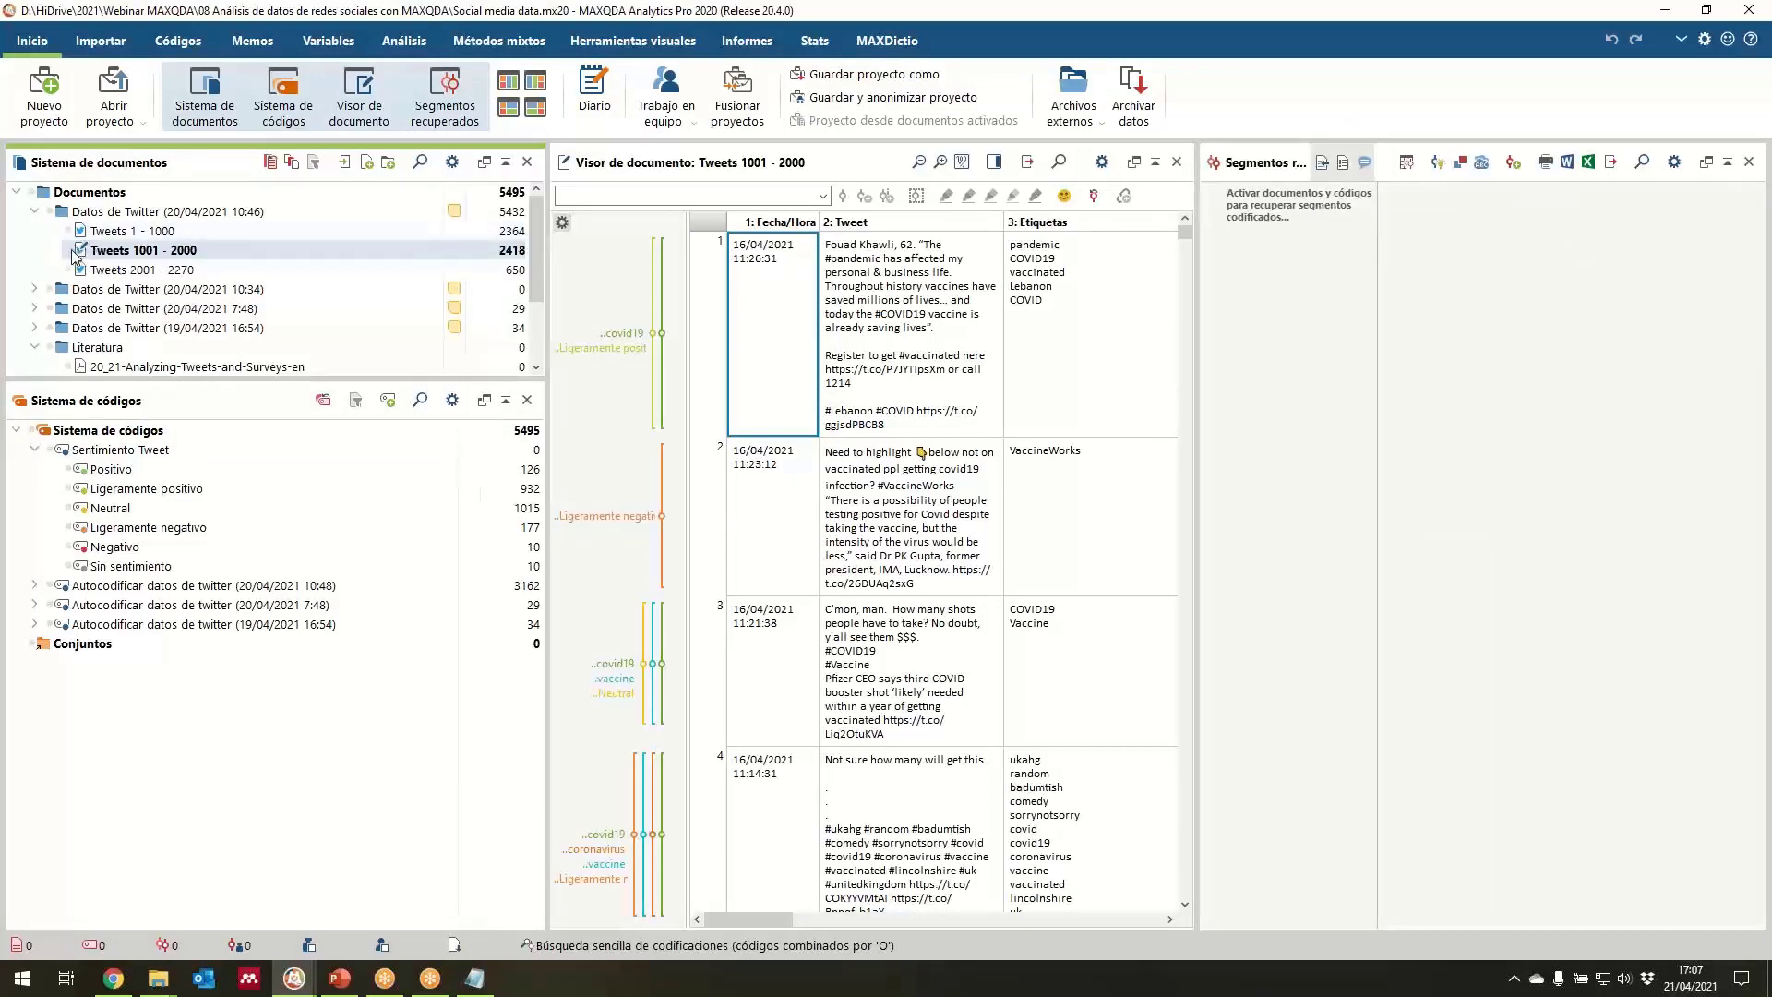
click(74, 251)
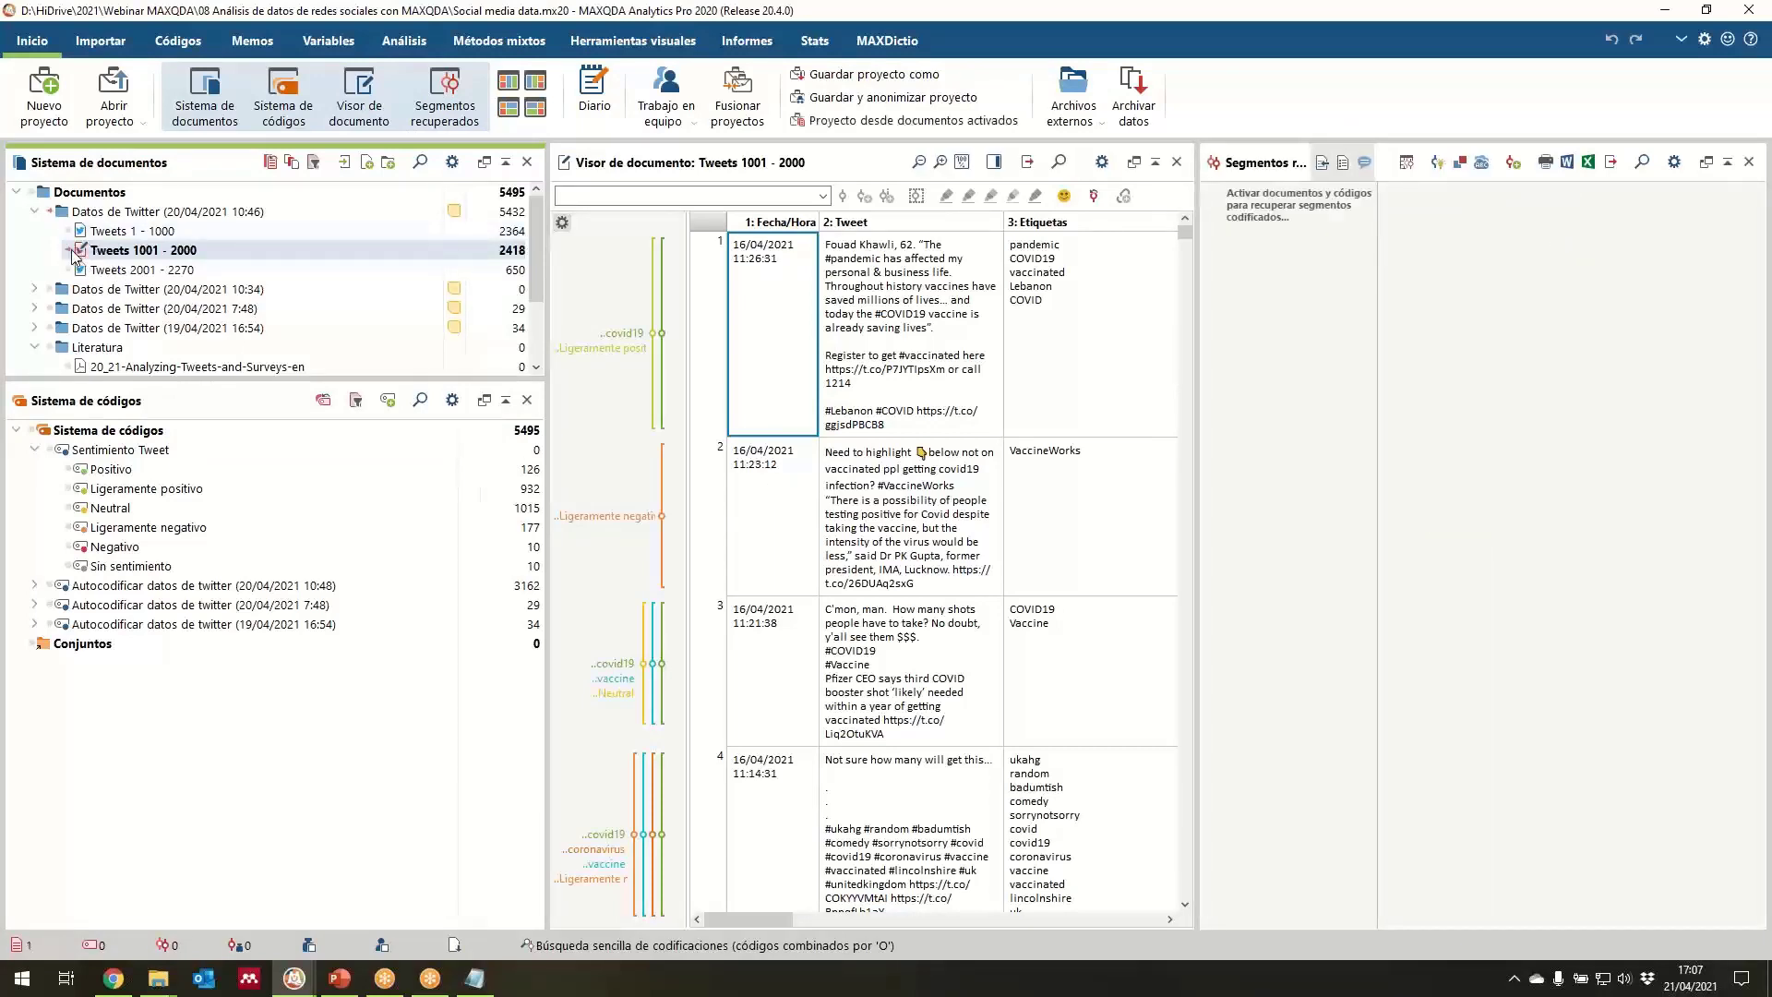
click(72, 469)
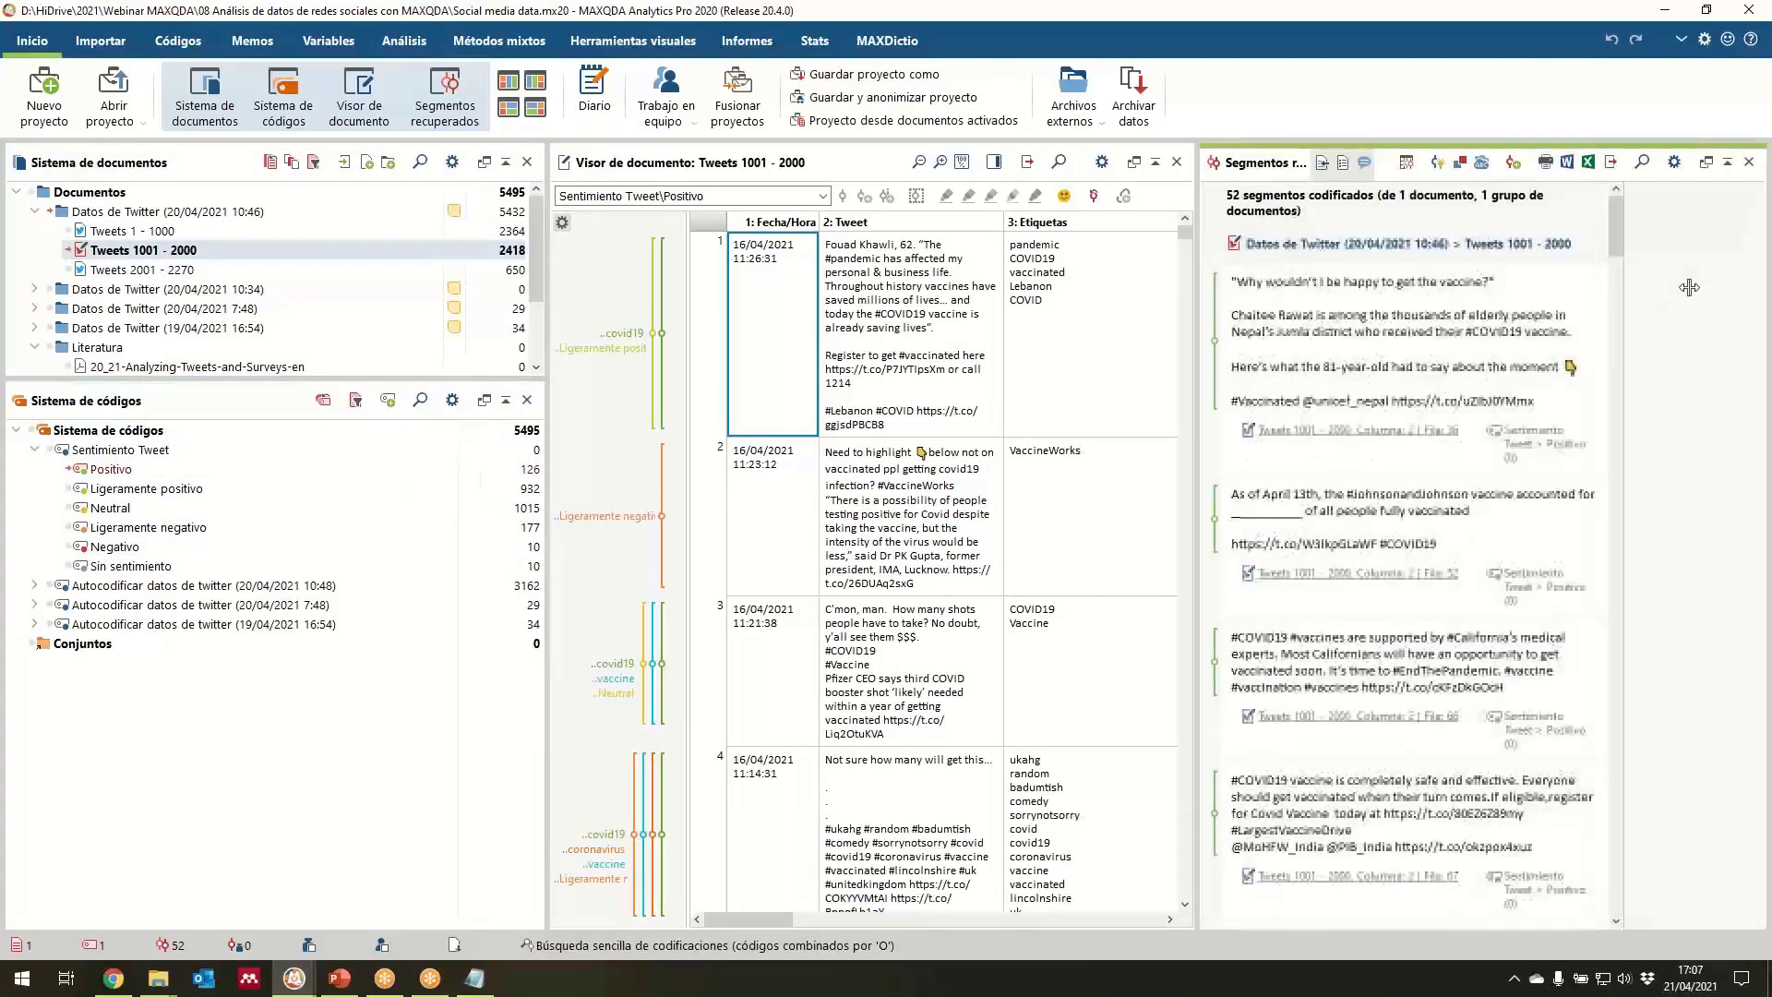
Read through the retrieved Positivo segments and deactivate the Positivo code.
scroll(1289, 496, down, 10)
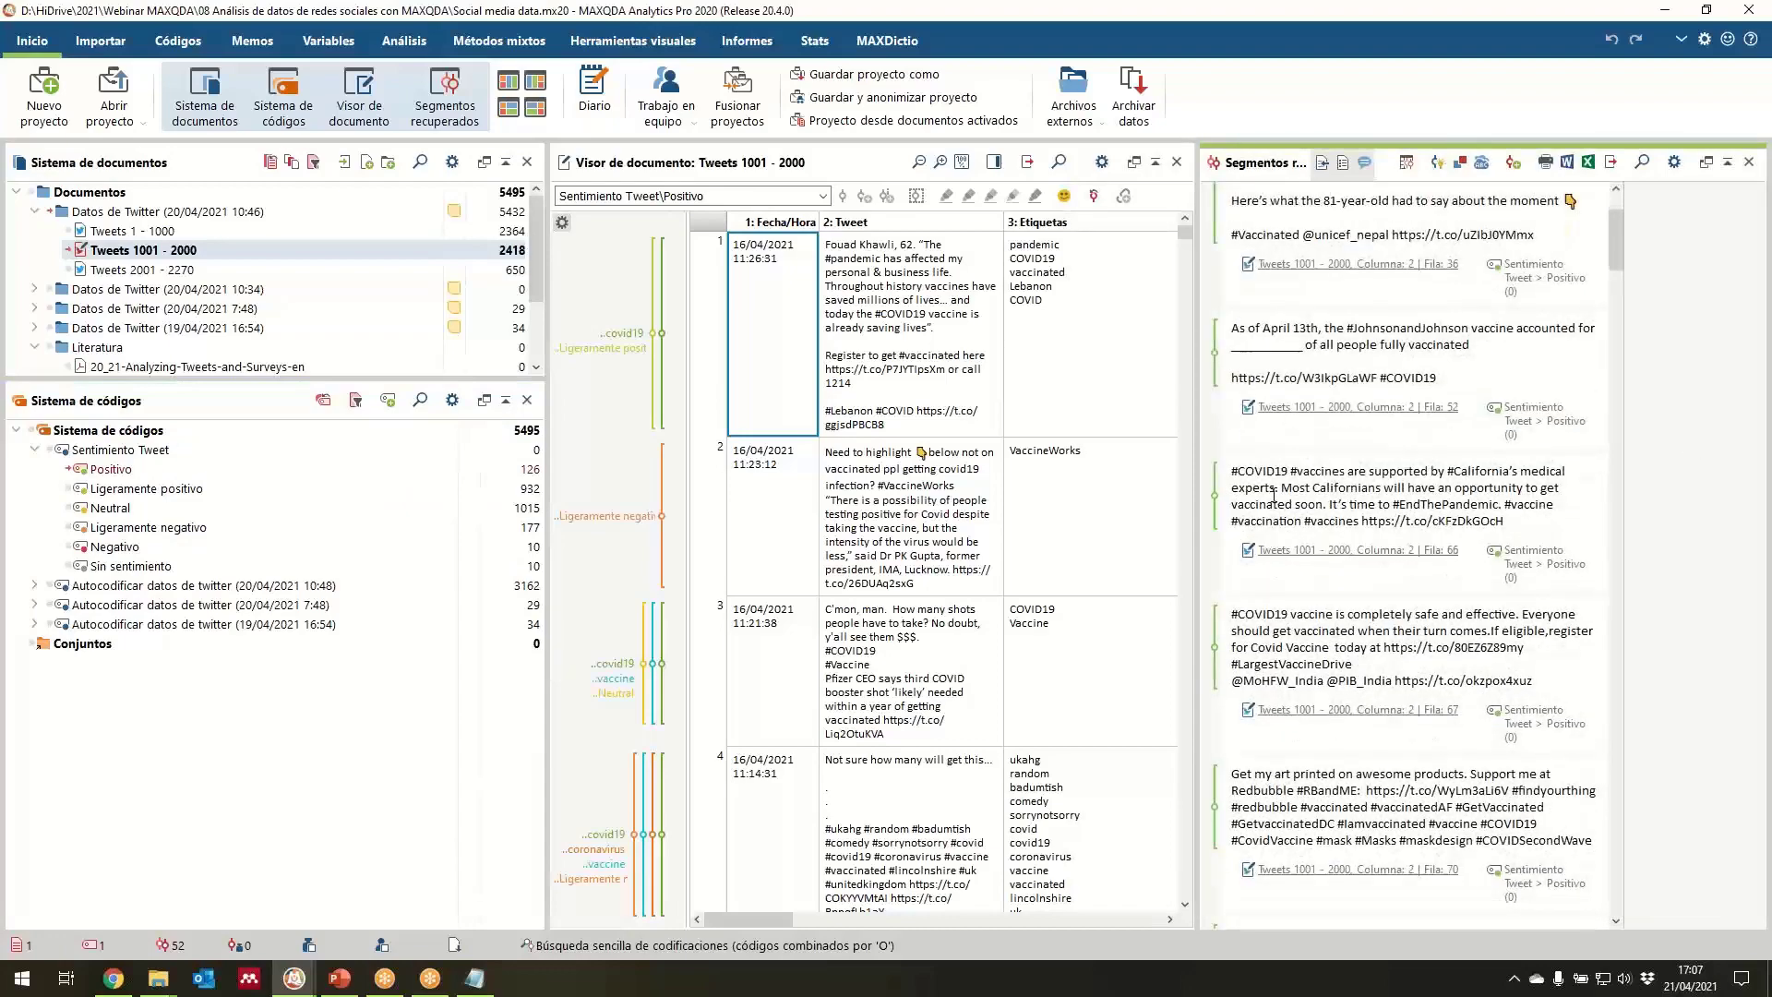
scroll(1273, 503, down, 4)
scroll(1255, 499, up, 10)
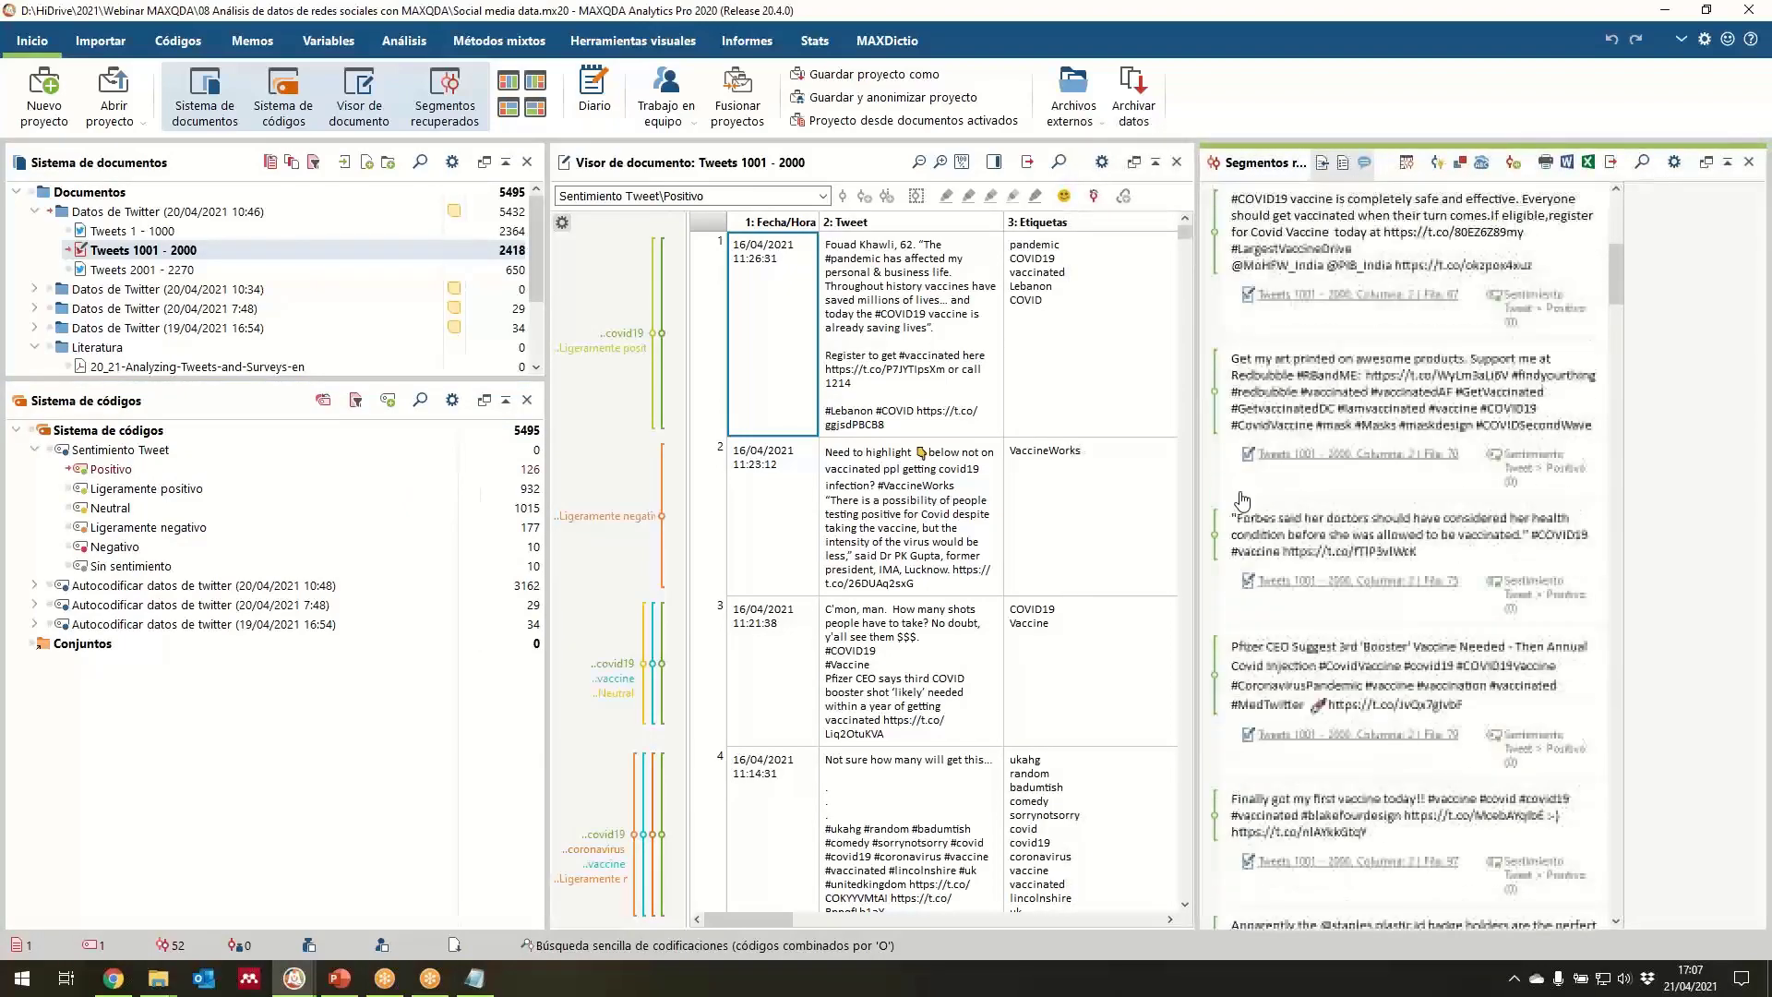
scroll(1241, 496, up, 4)
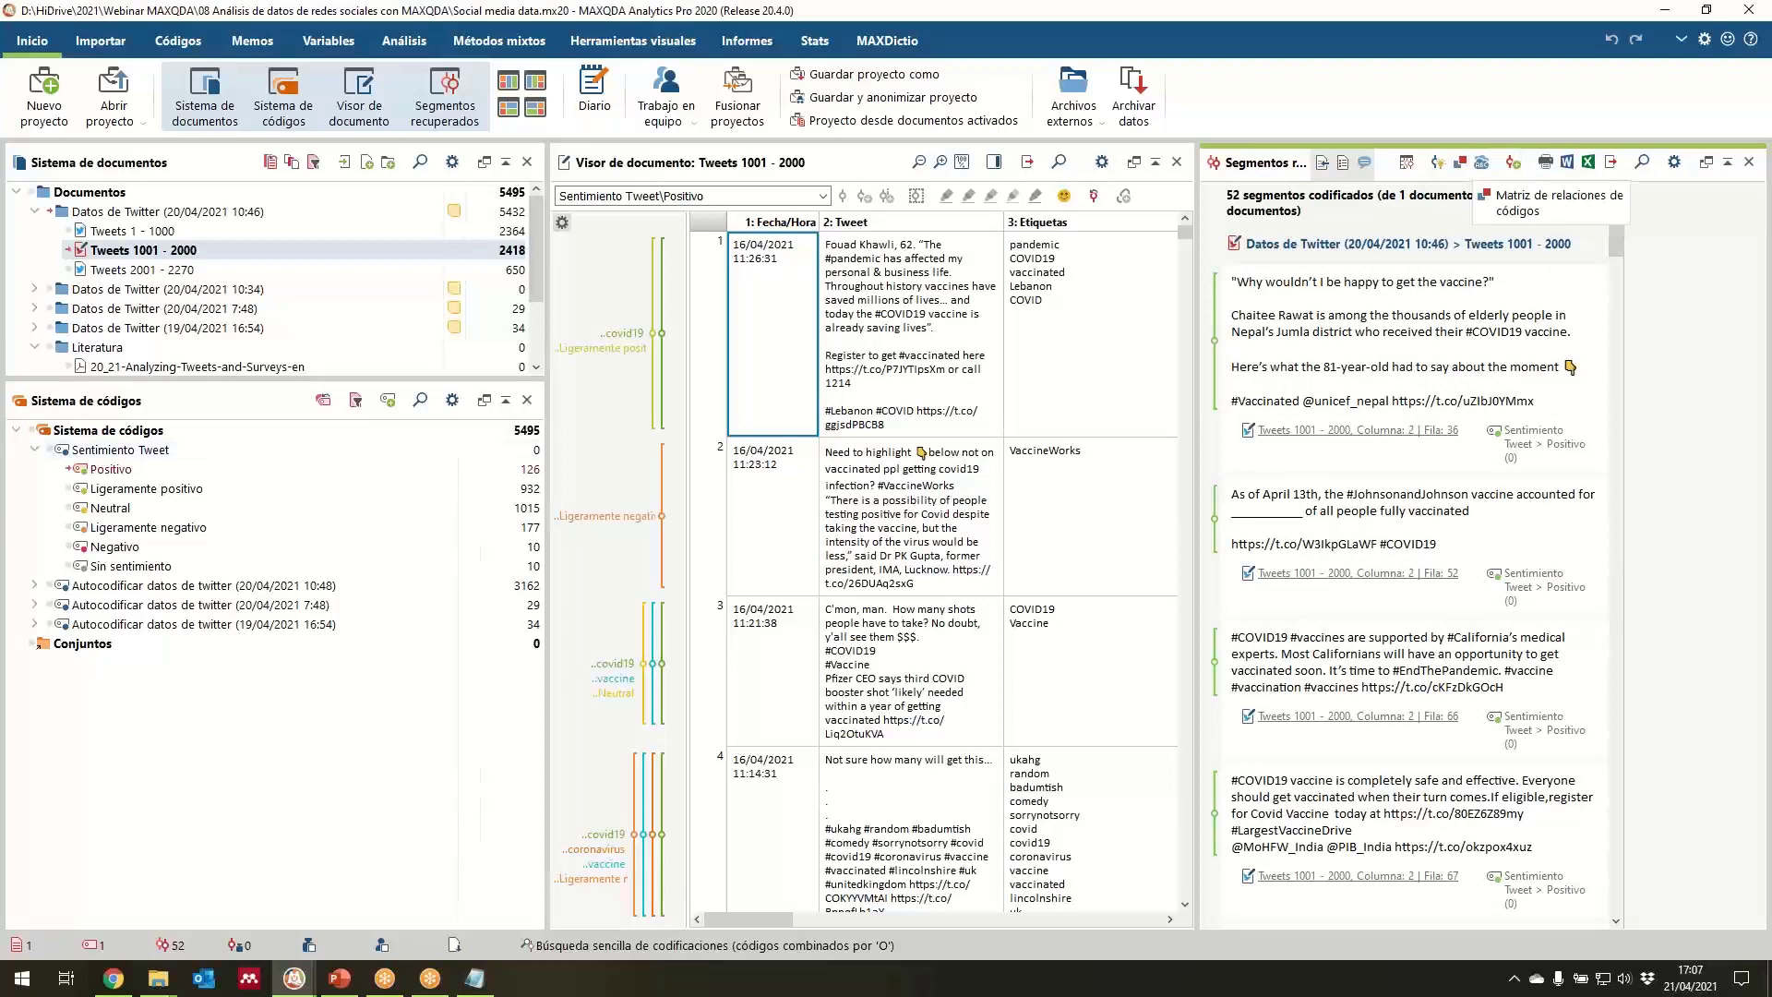
click(71, 469)
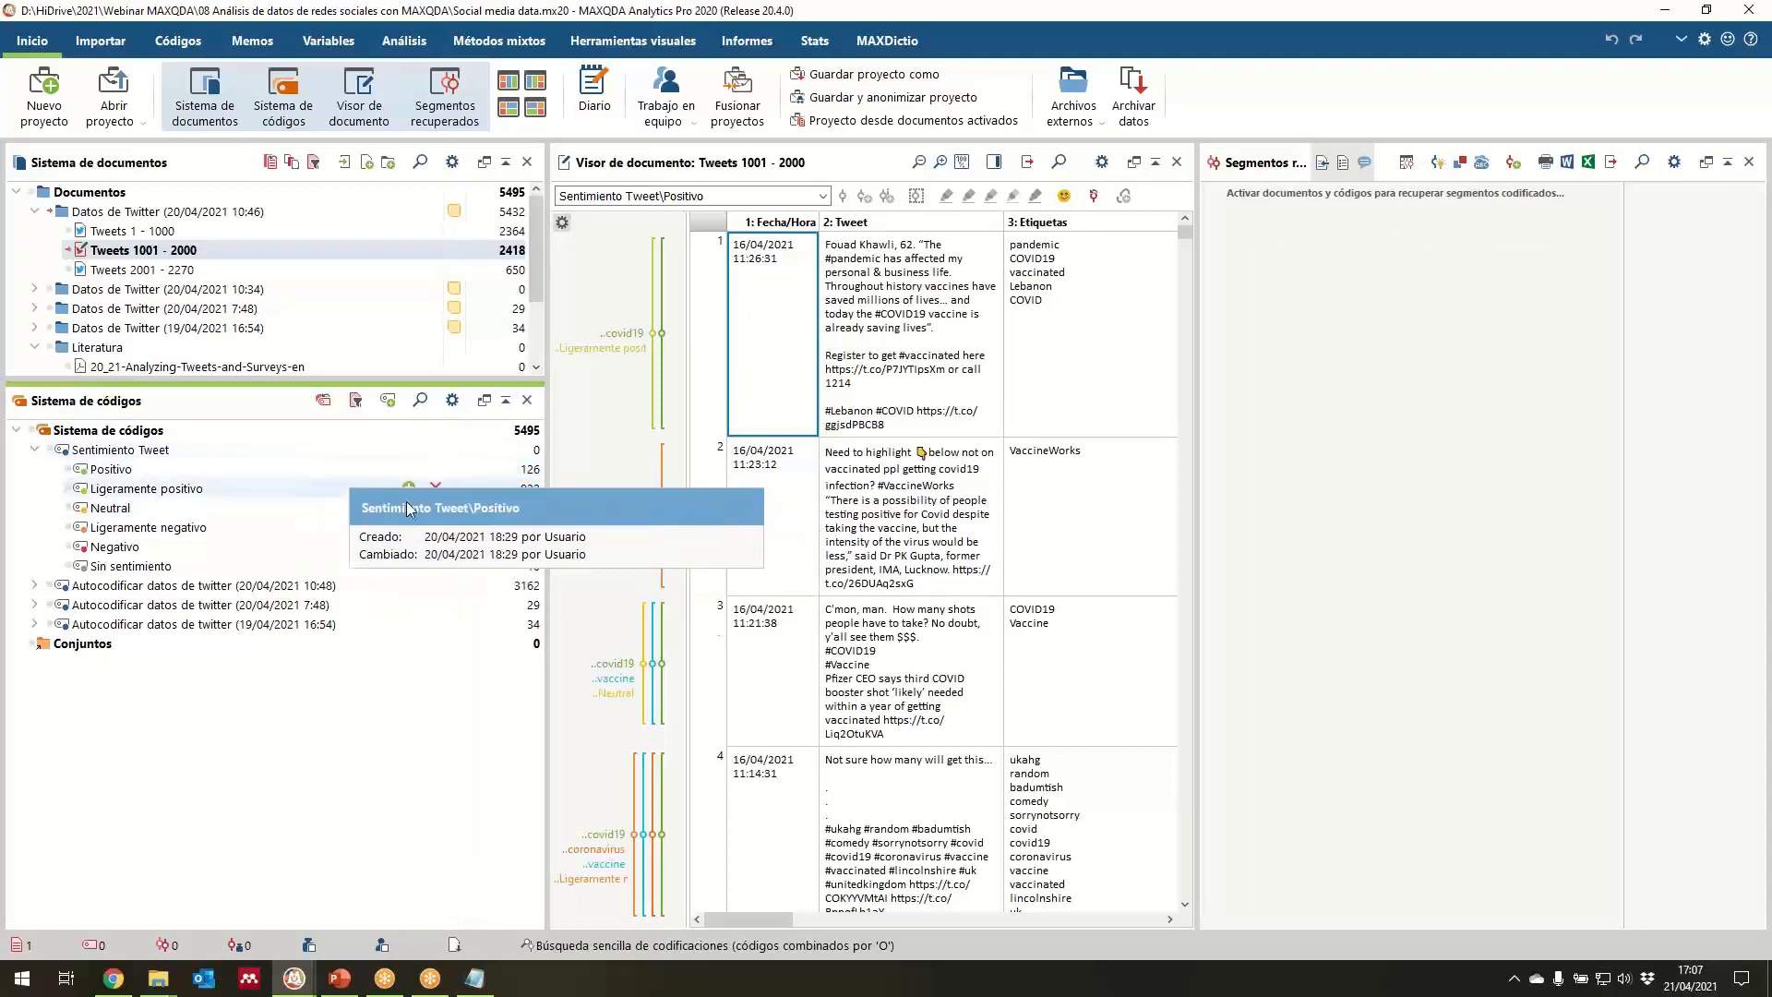
mouse_move(307, 982)
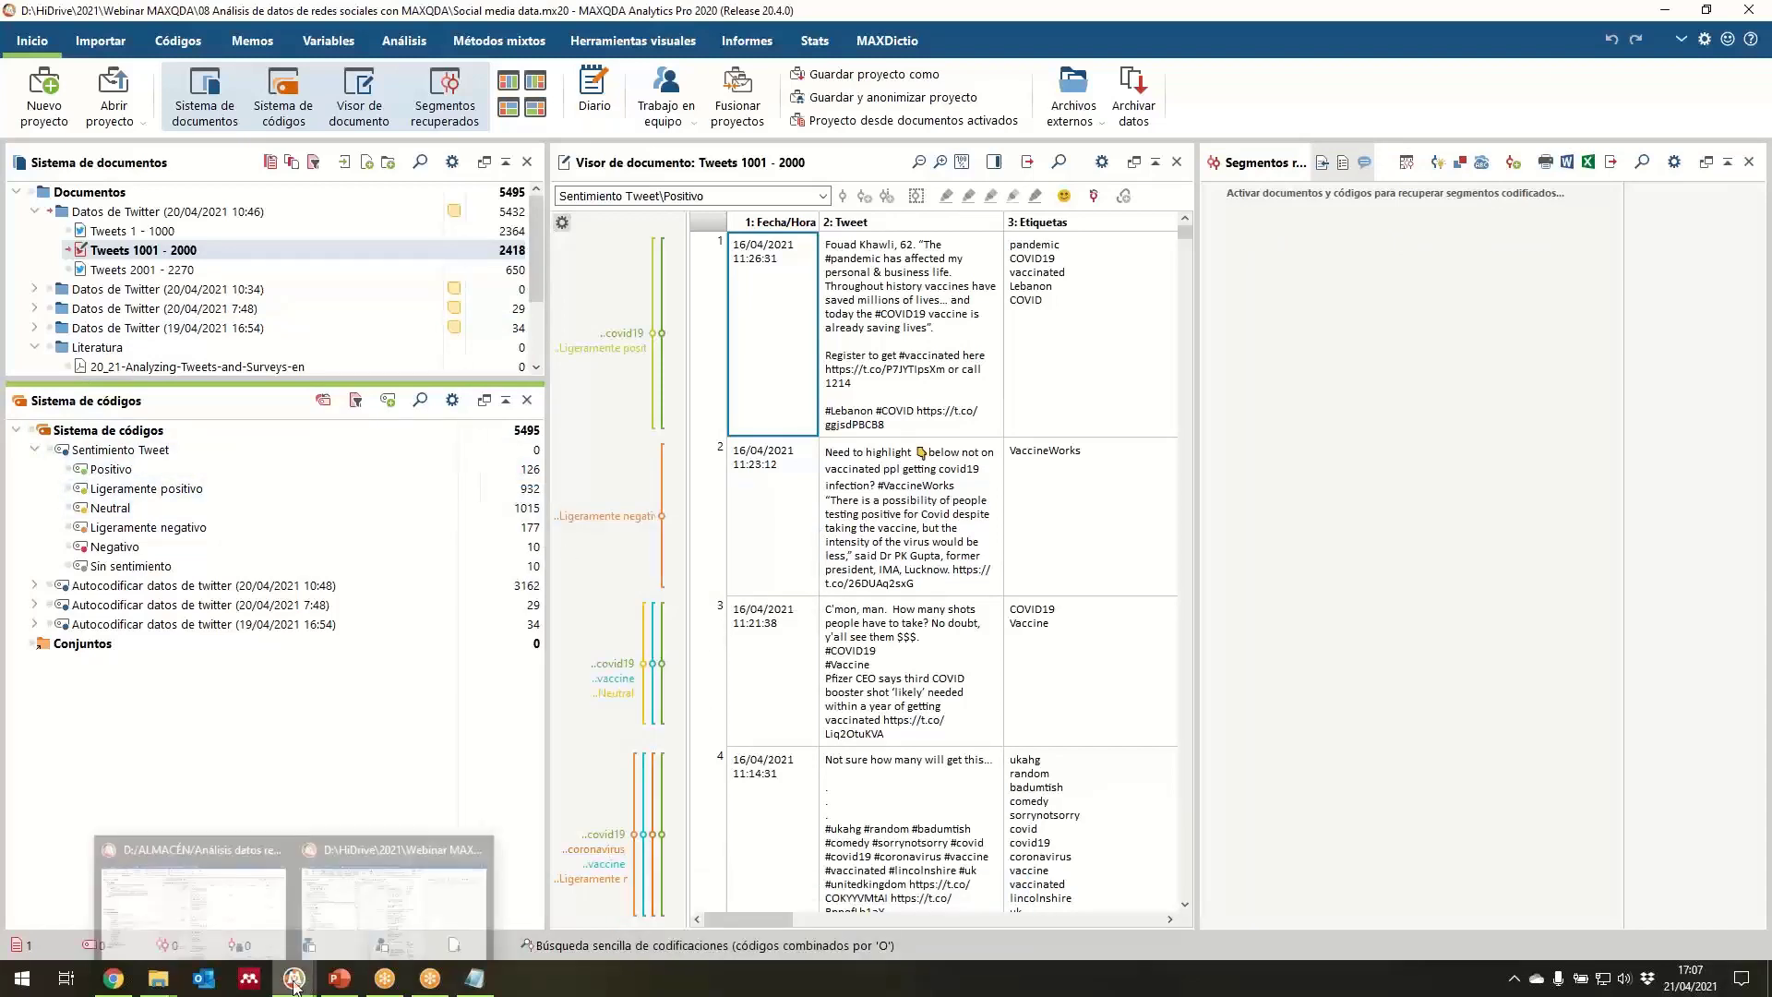
click(251, 938)
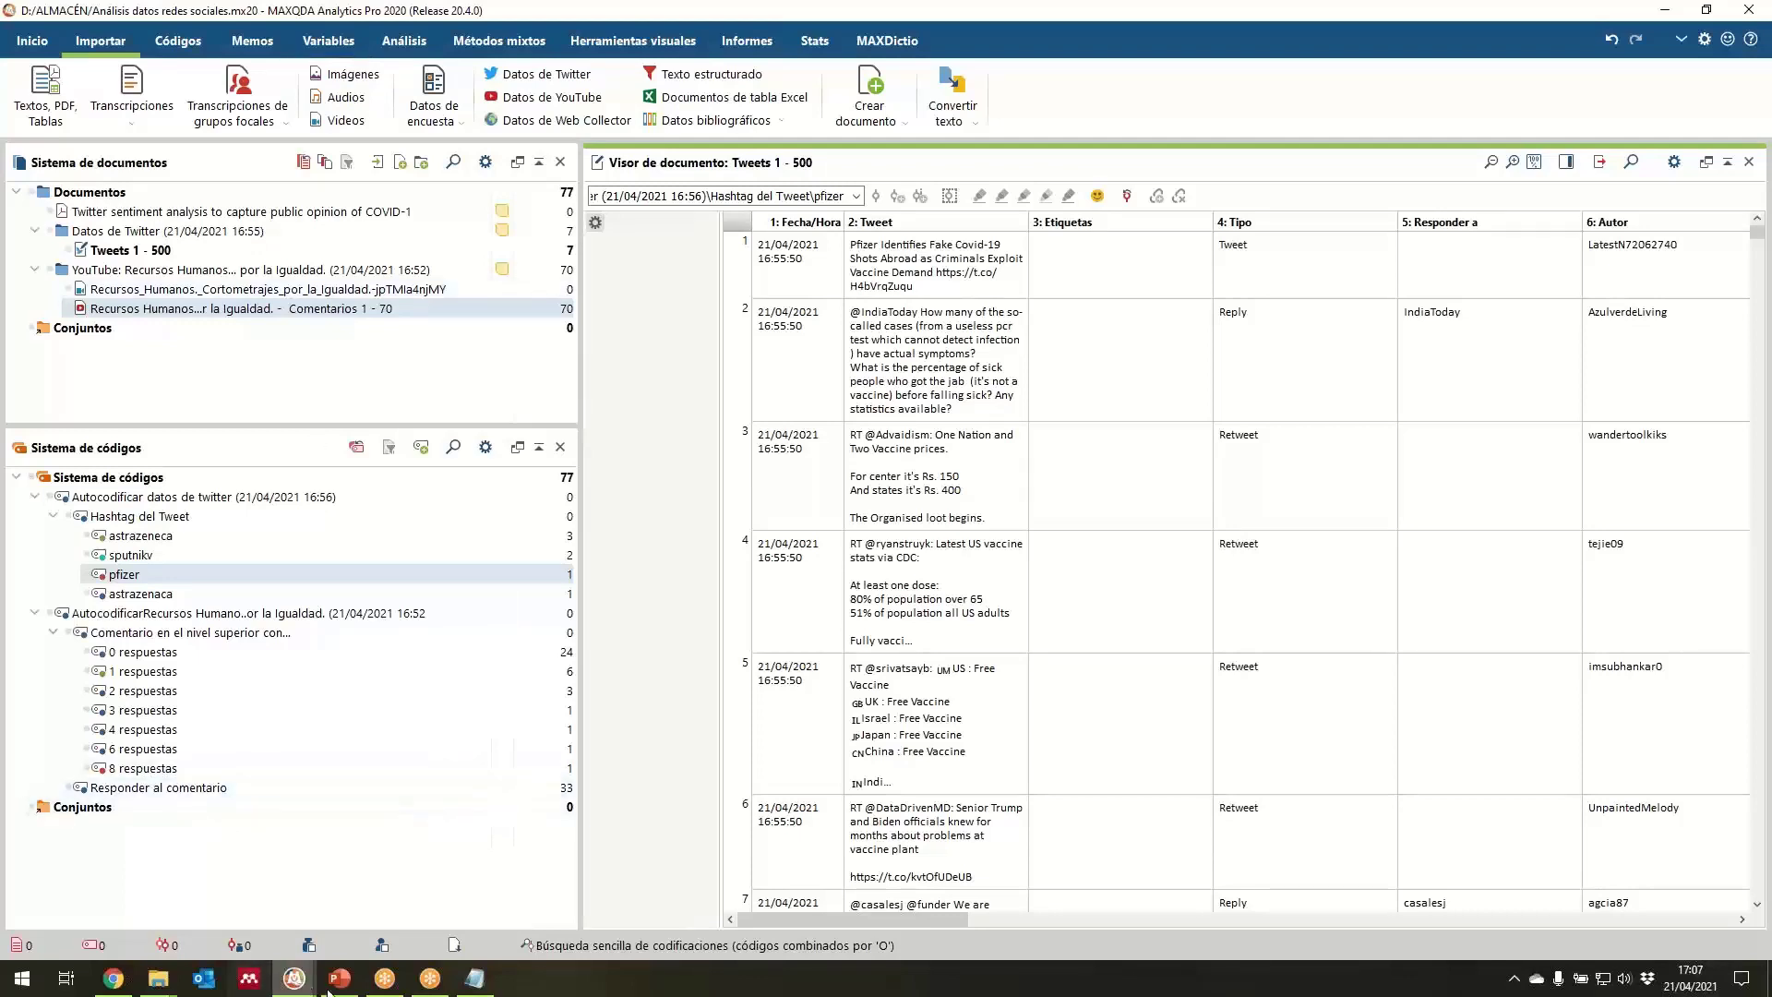
mouse_move(305, 980)
click(401, 935)
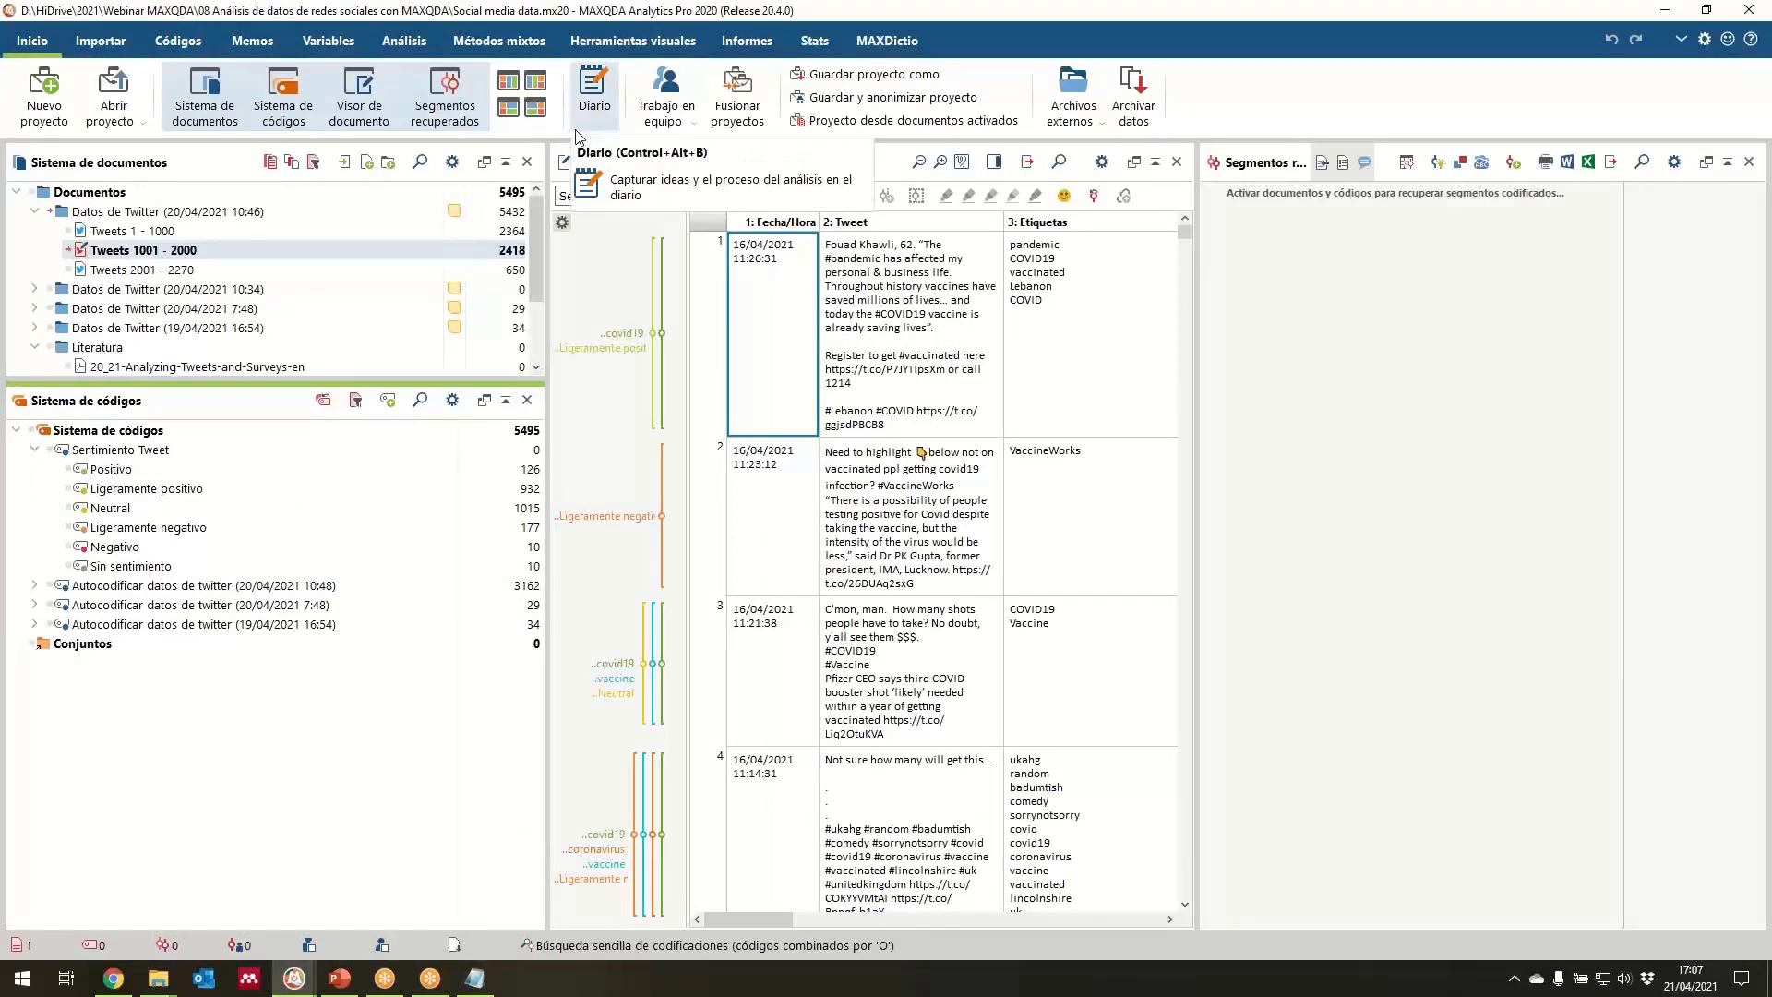
Open the tweet analysis again for the Twitter data in the Social media data project.
click(406, 42)
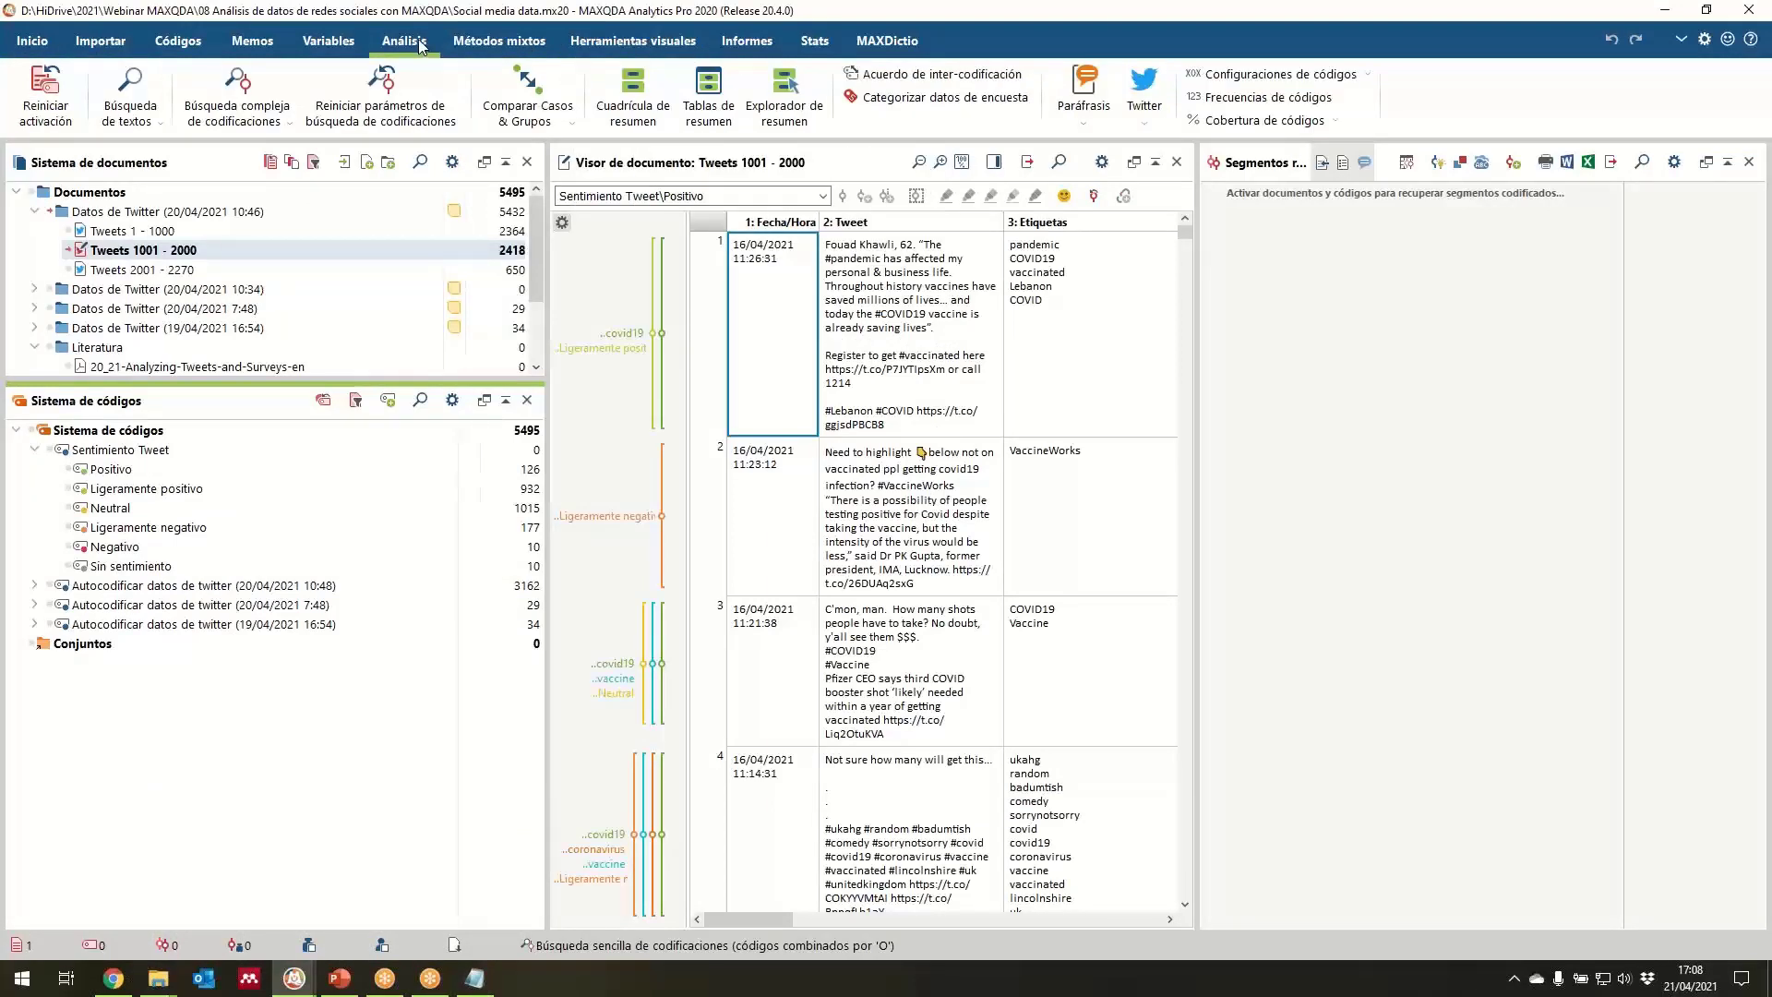
click(1147, 118)
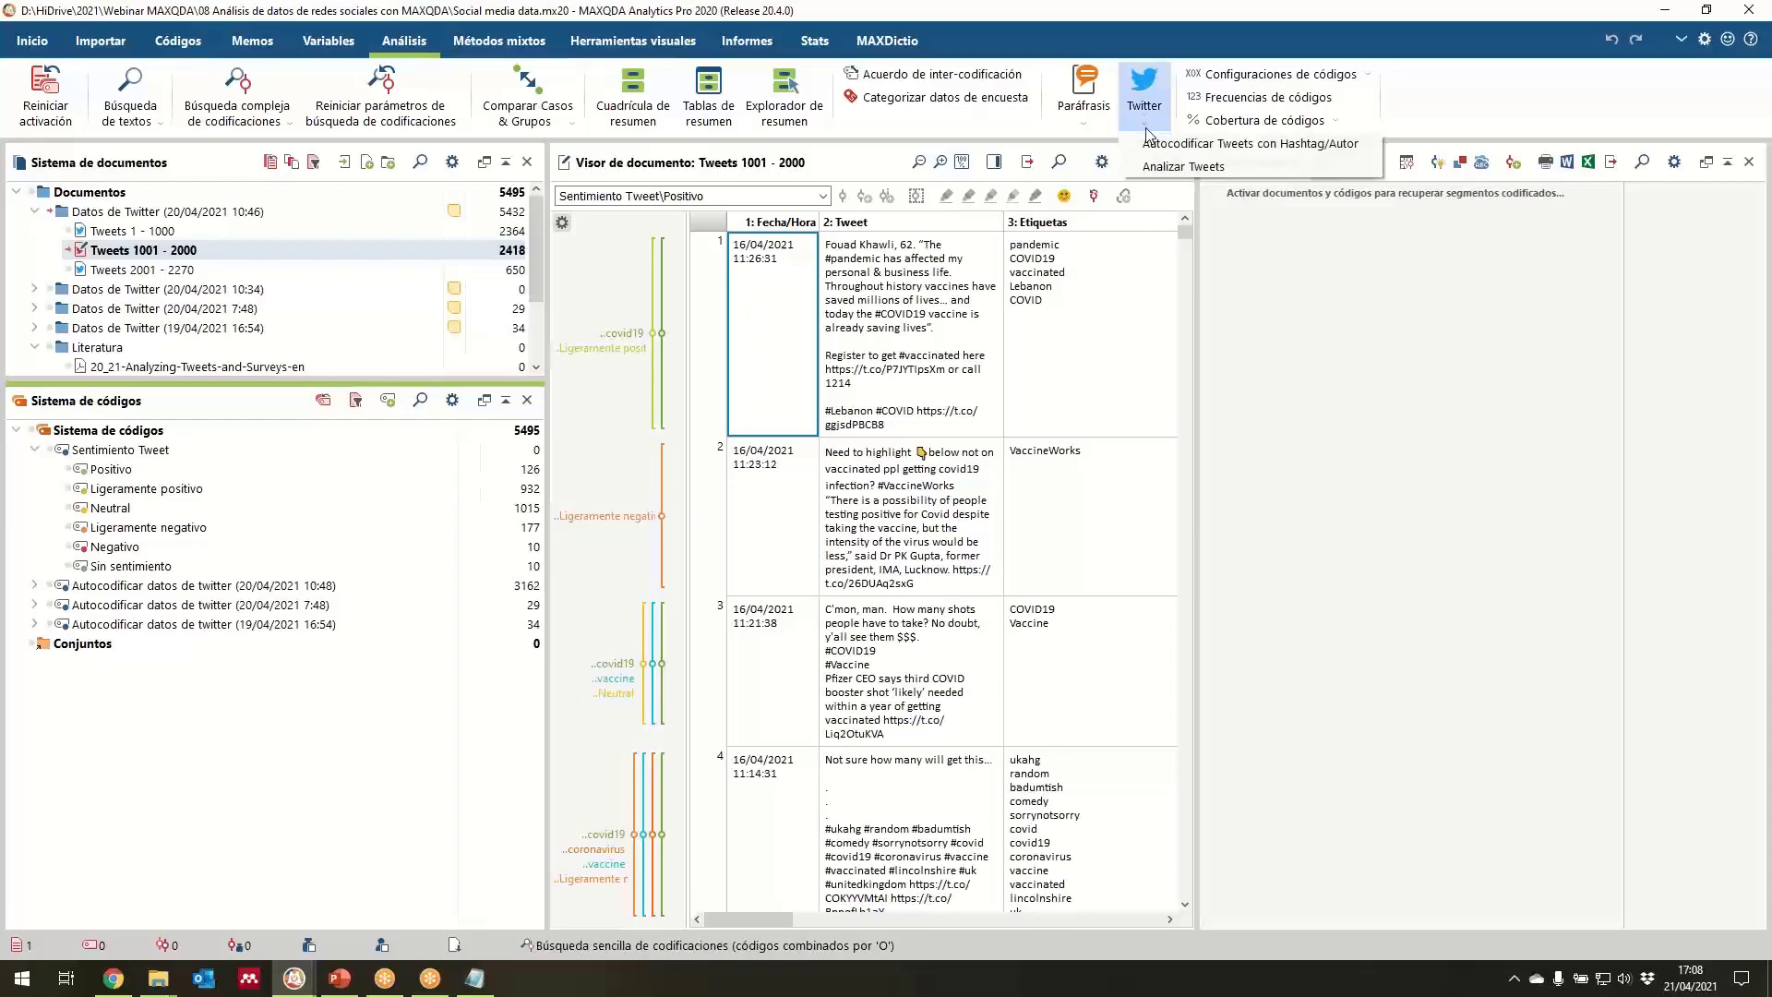
click(1171, 175)
click(980, 737)
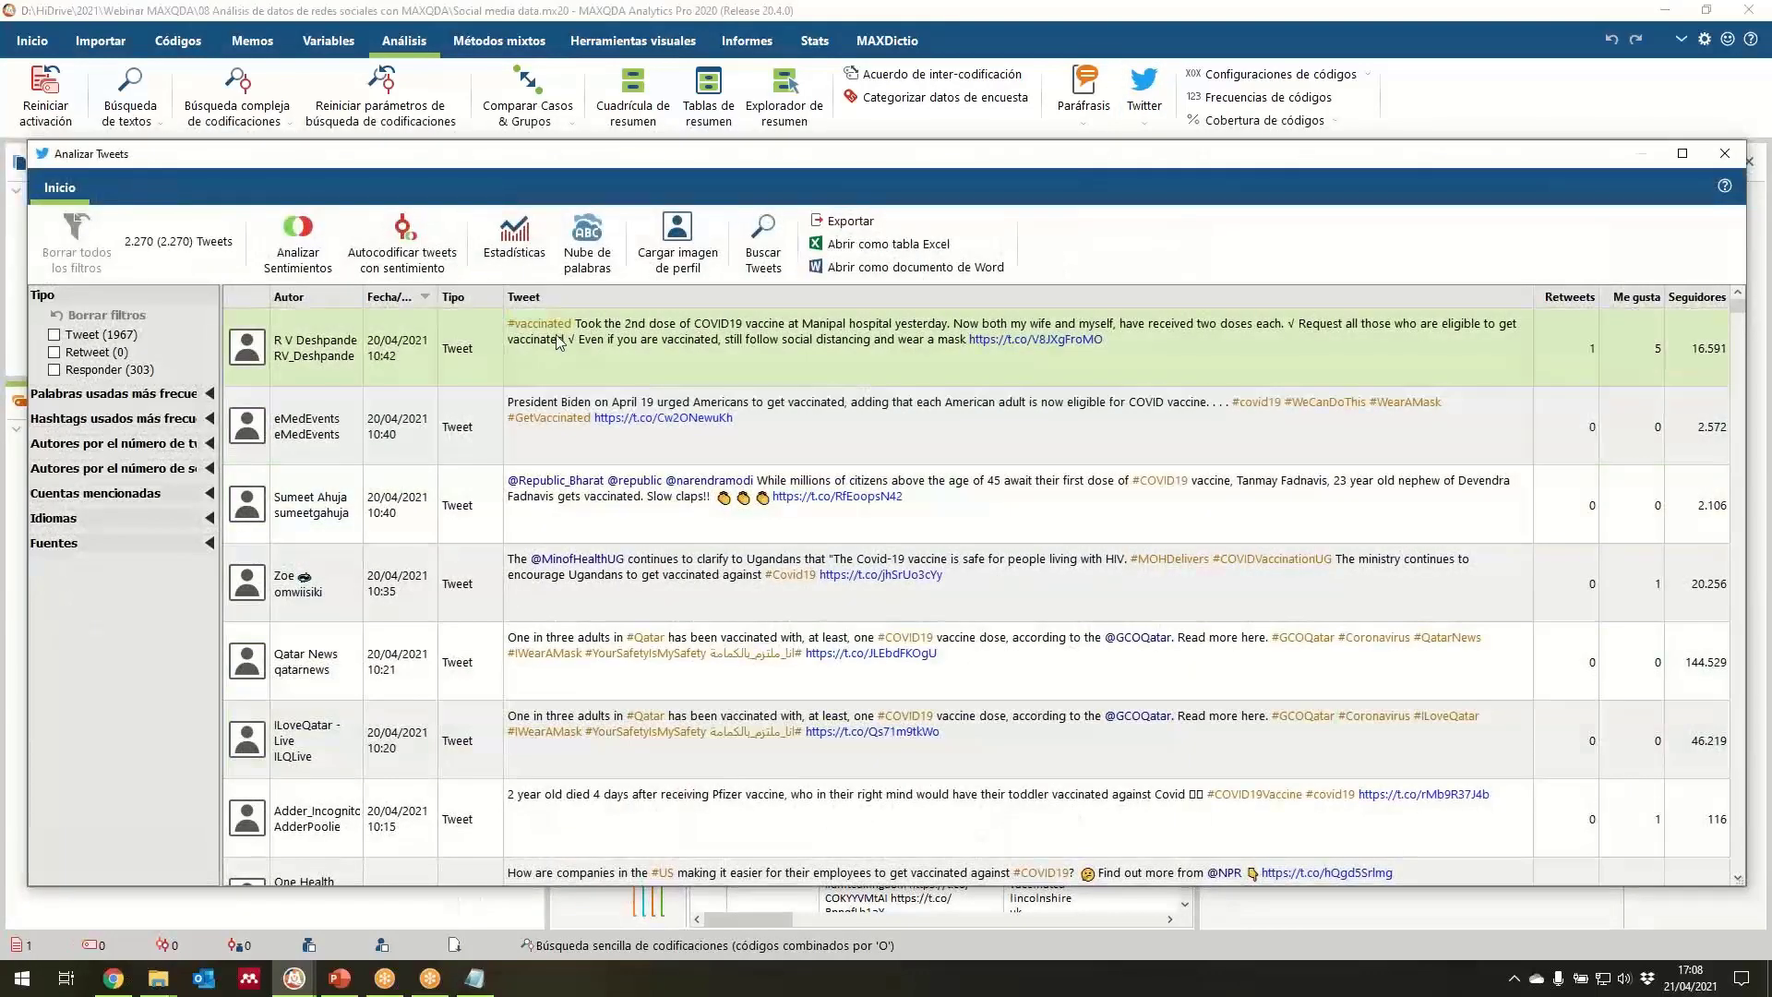
Open the tweet statistics, look through the variables available for charting, and close the statistics.
click(505, 263)
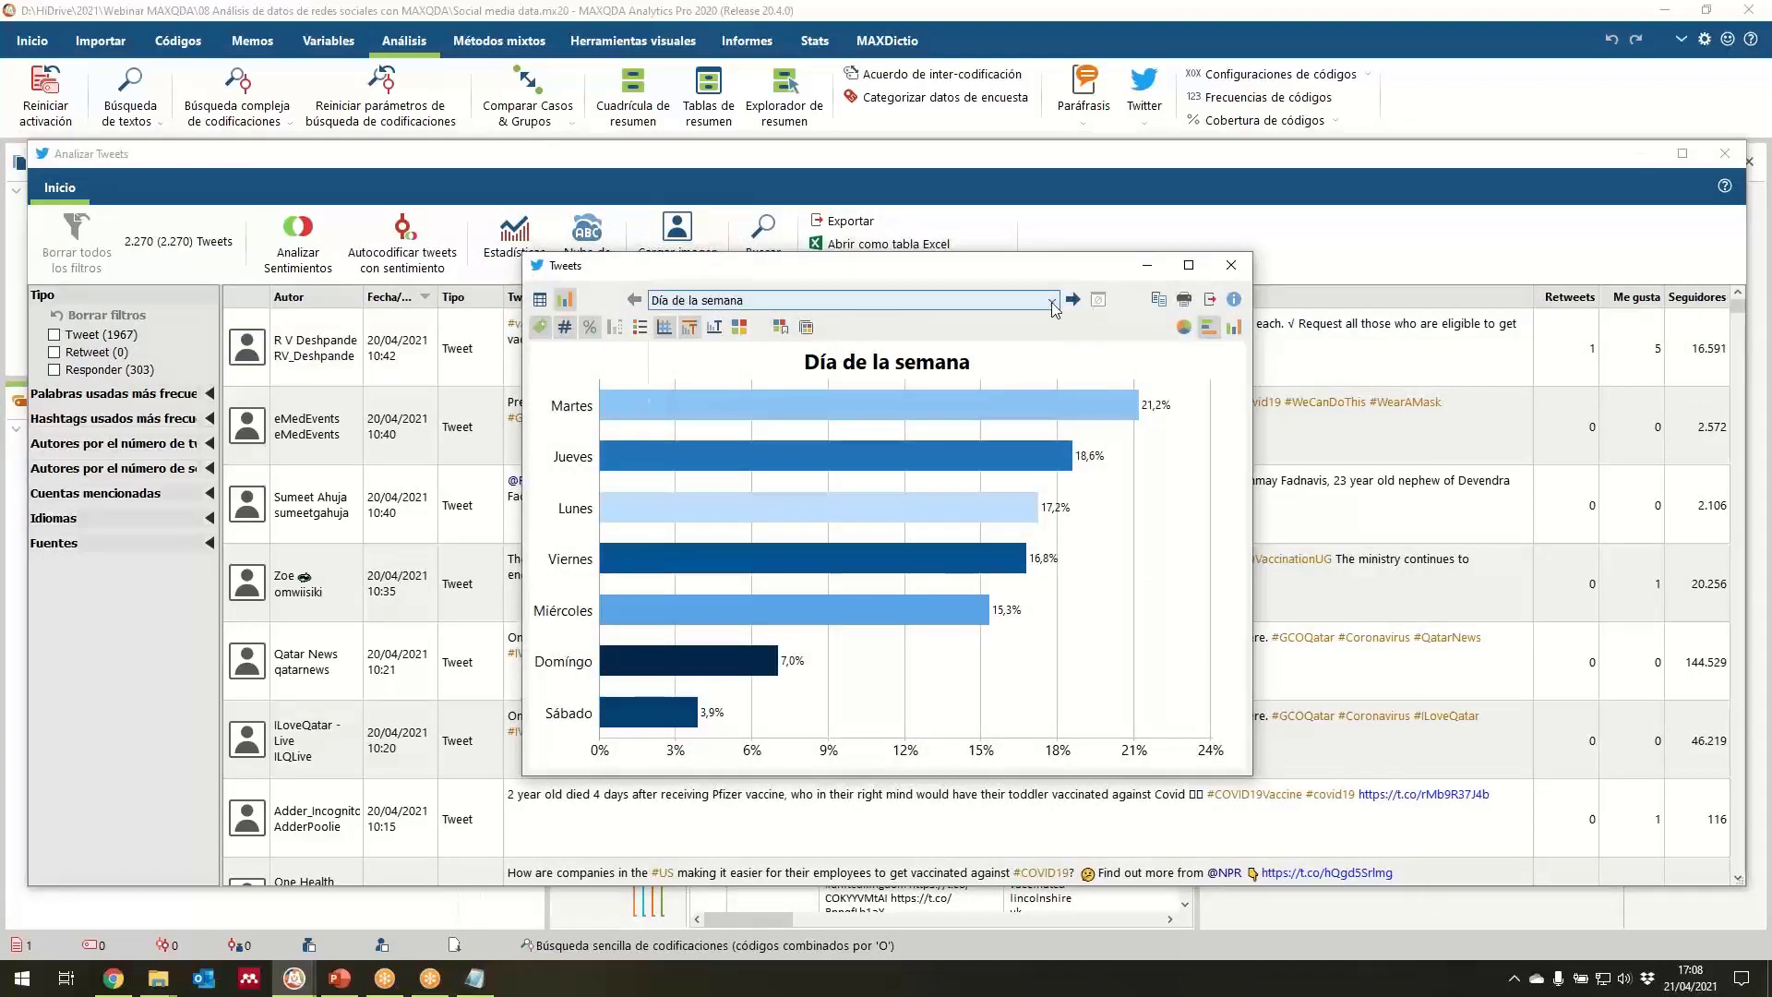
click(1051, 300)
drag(1058, 351, 1061, 392)
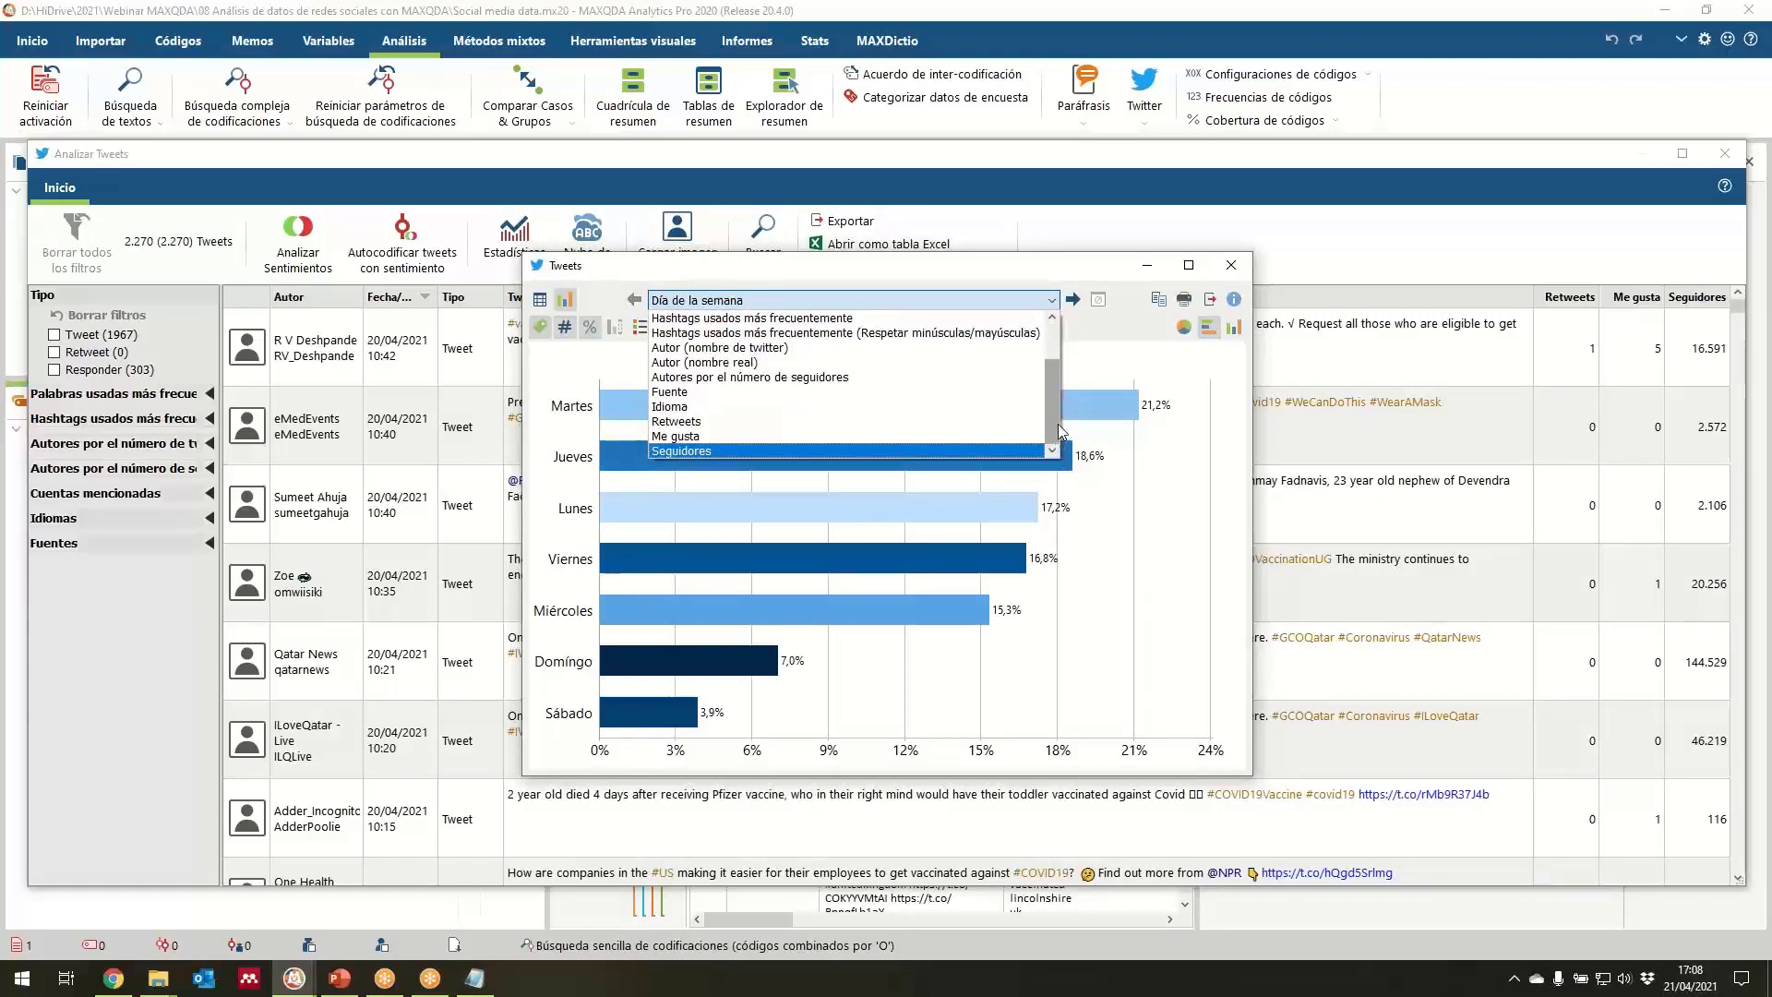
drag(1061, 430, 1059, 349)
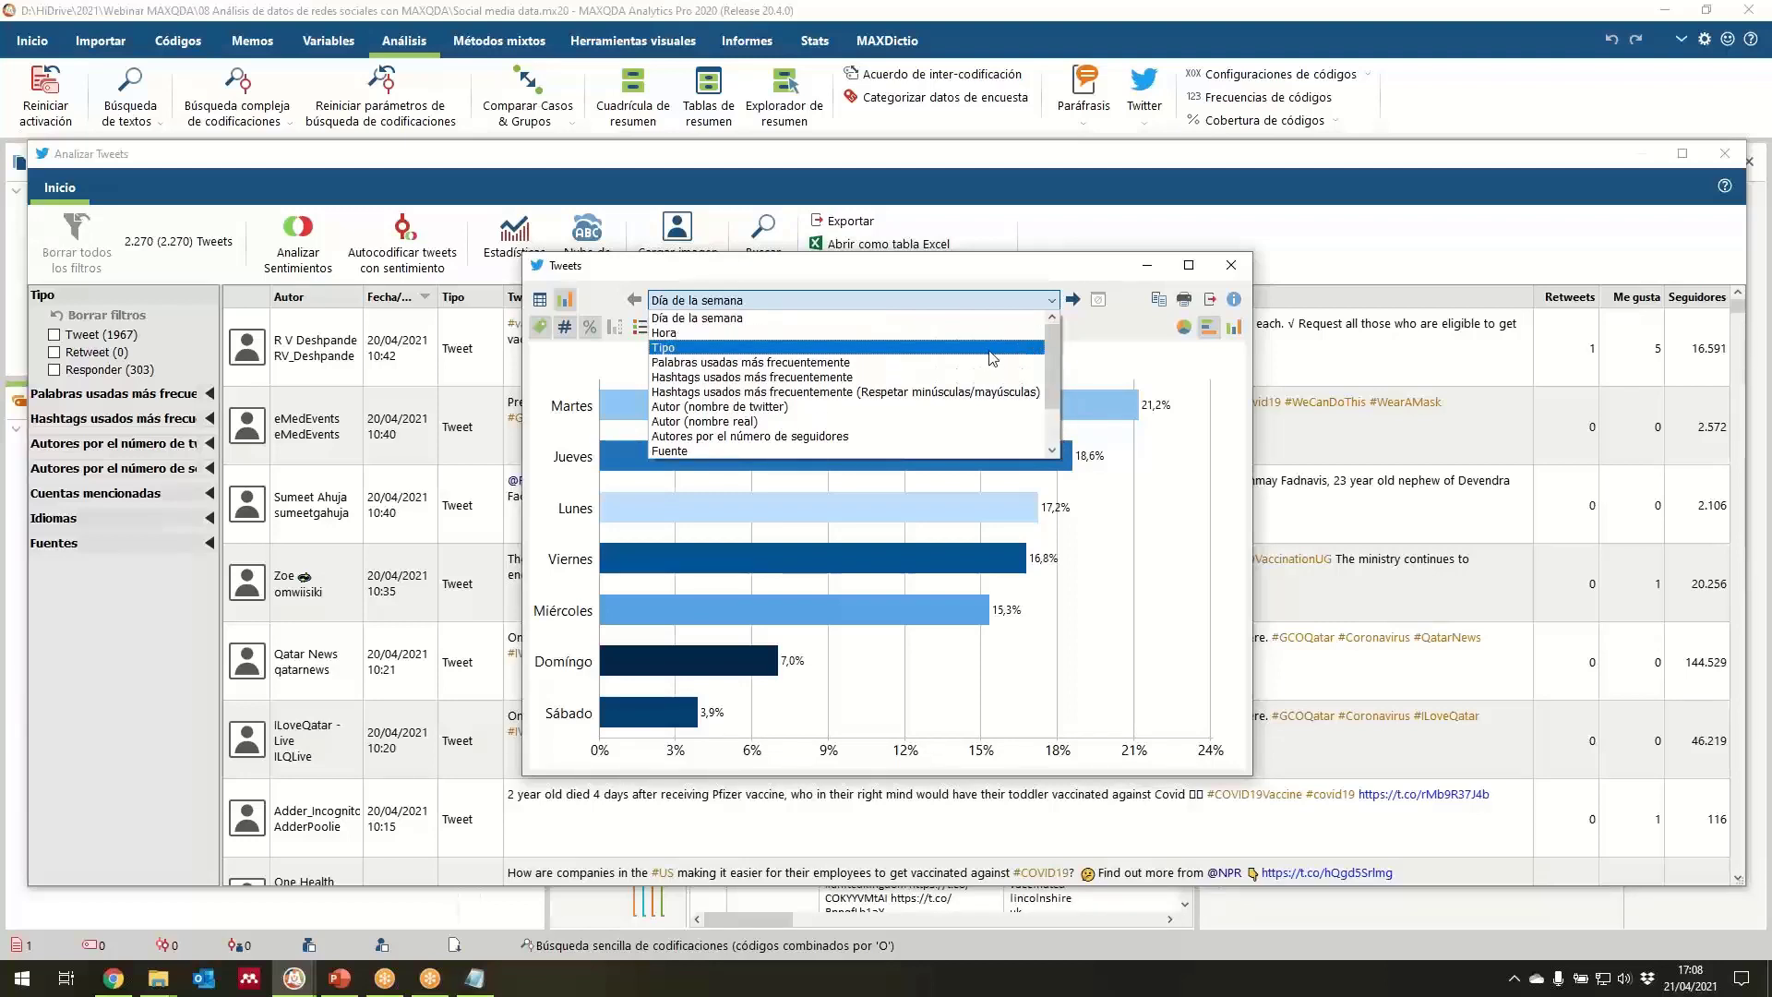
click(1231, 266)
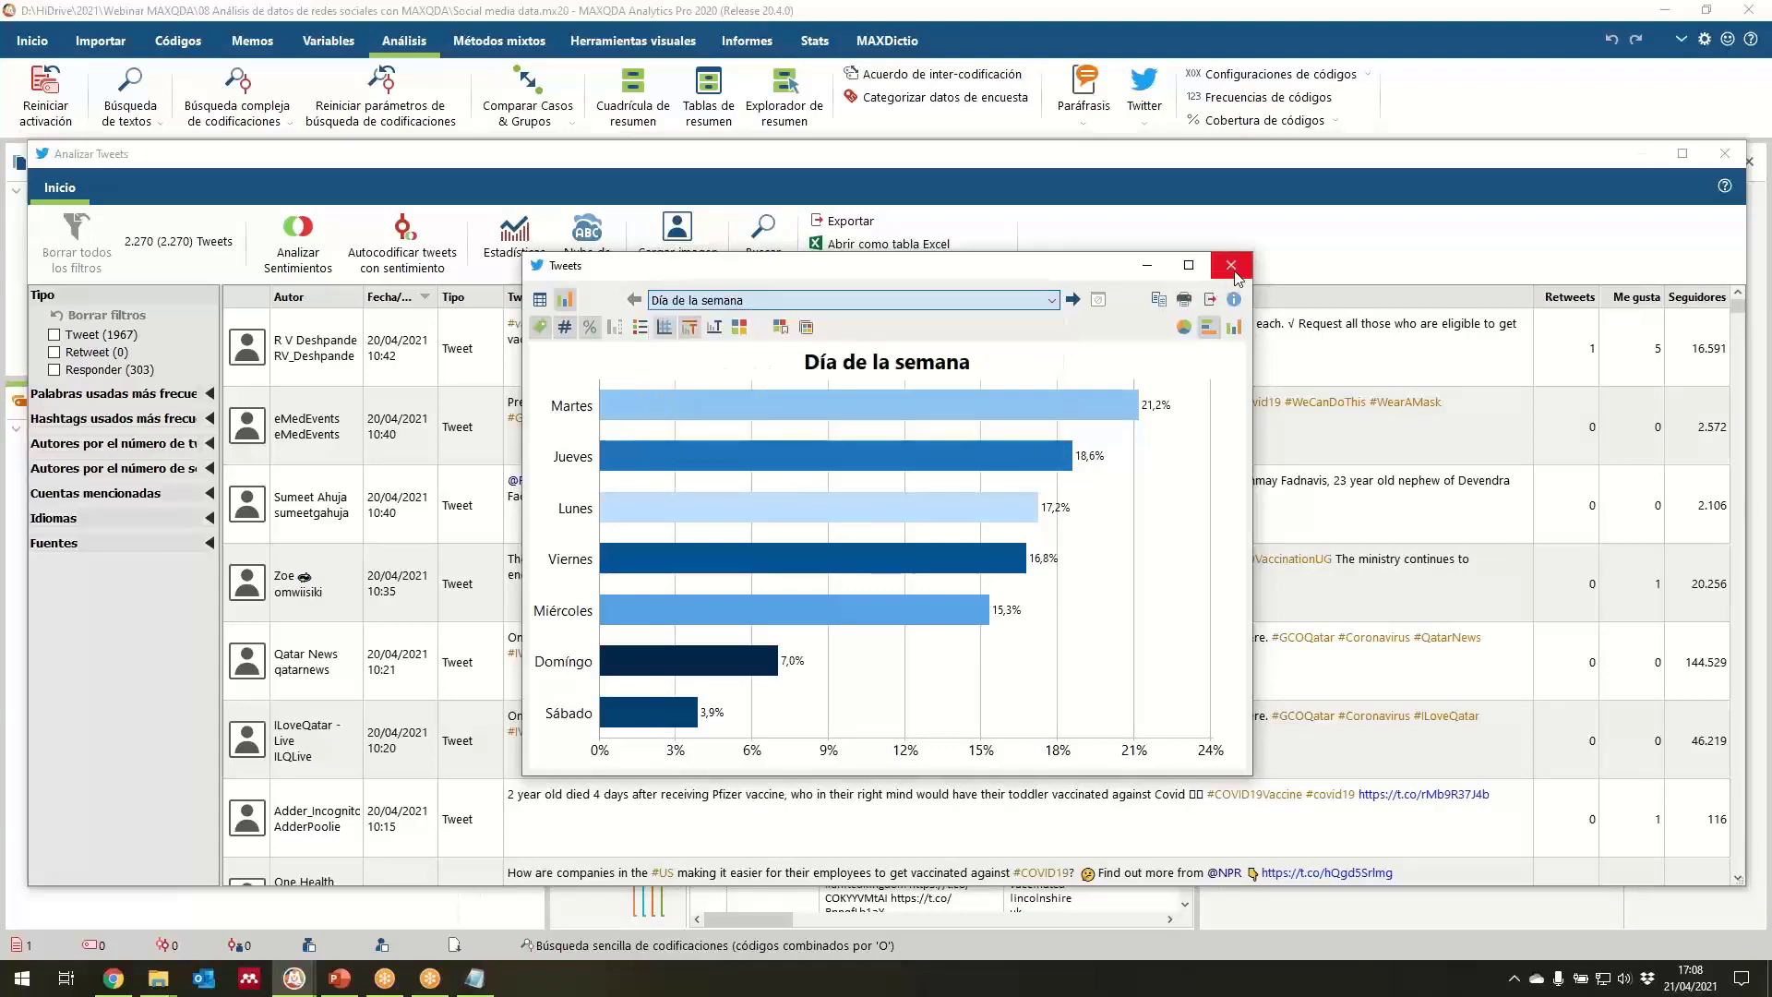
click(1231, 266)
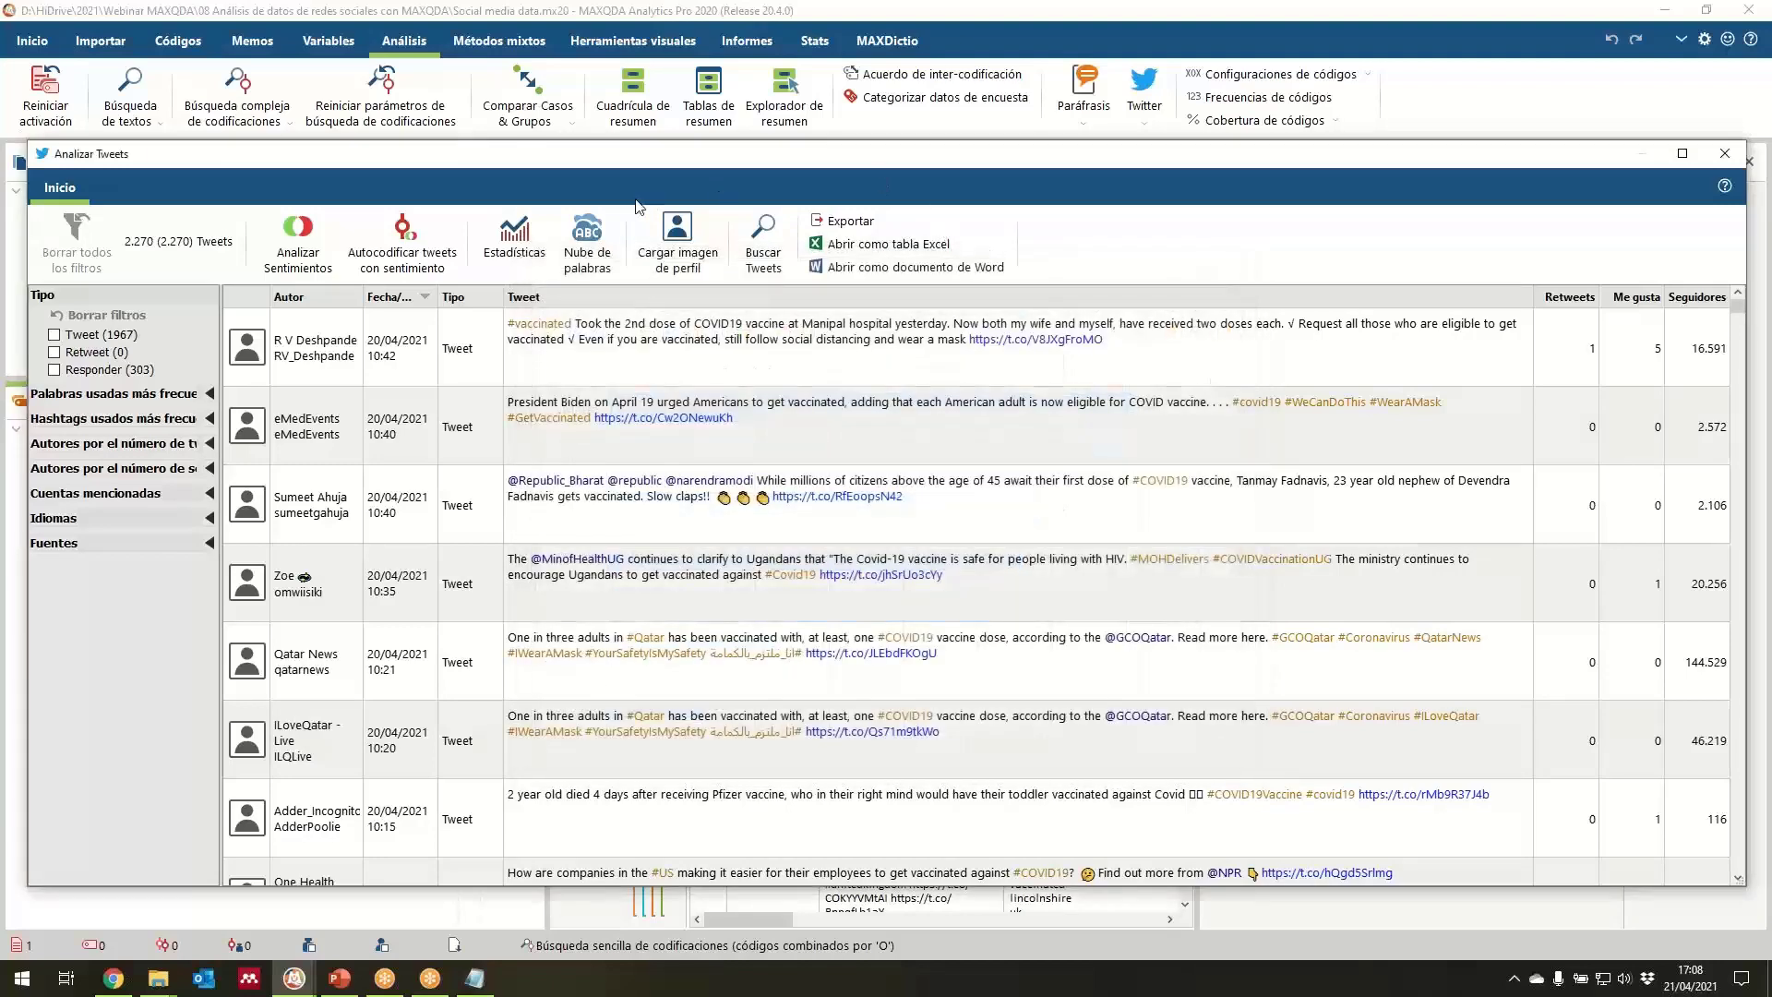
Step through the tweet statistics charts from Día de la semana to Seguidores and close the statistics.
mouse_move(489, 162)
mouse_down()
mouse_move(711, 476)
mouse_move(890, 448)
mouse_move(771, 554)
mouse_move(558, 188)
mouse_move(466, 150)
mouse_up()
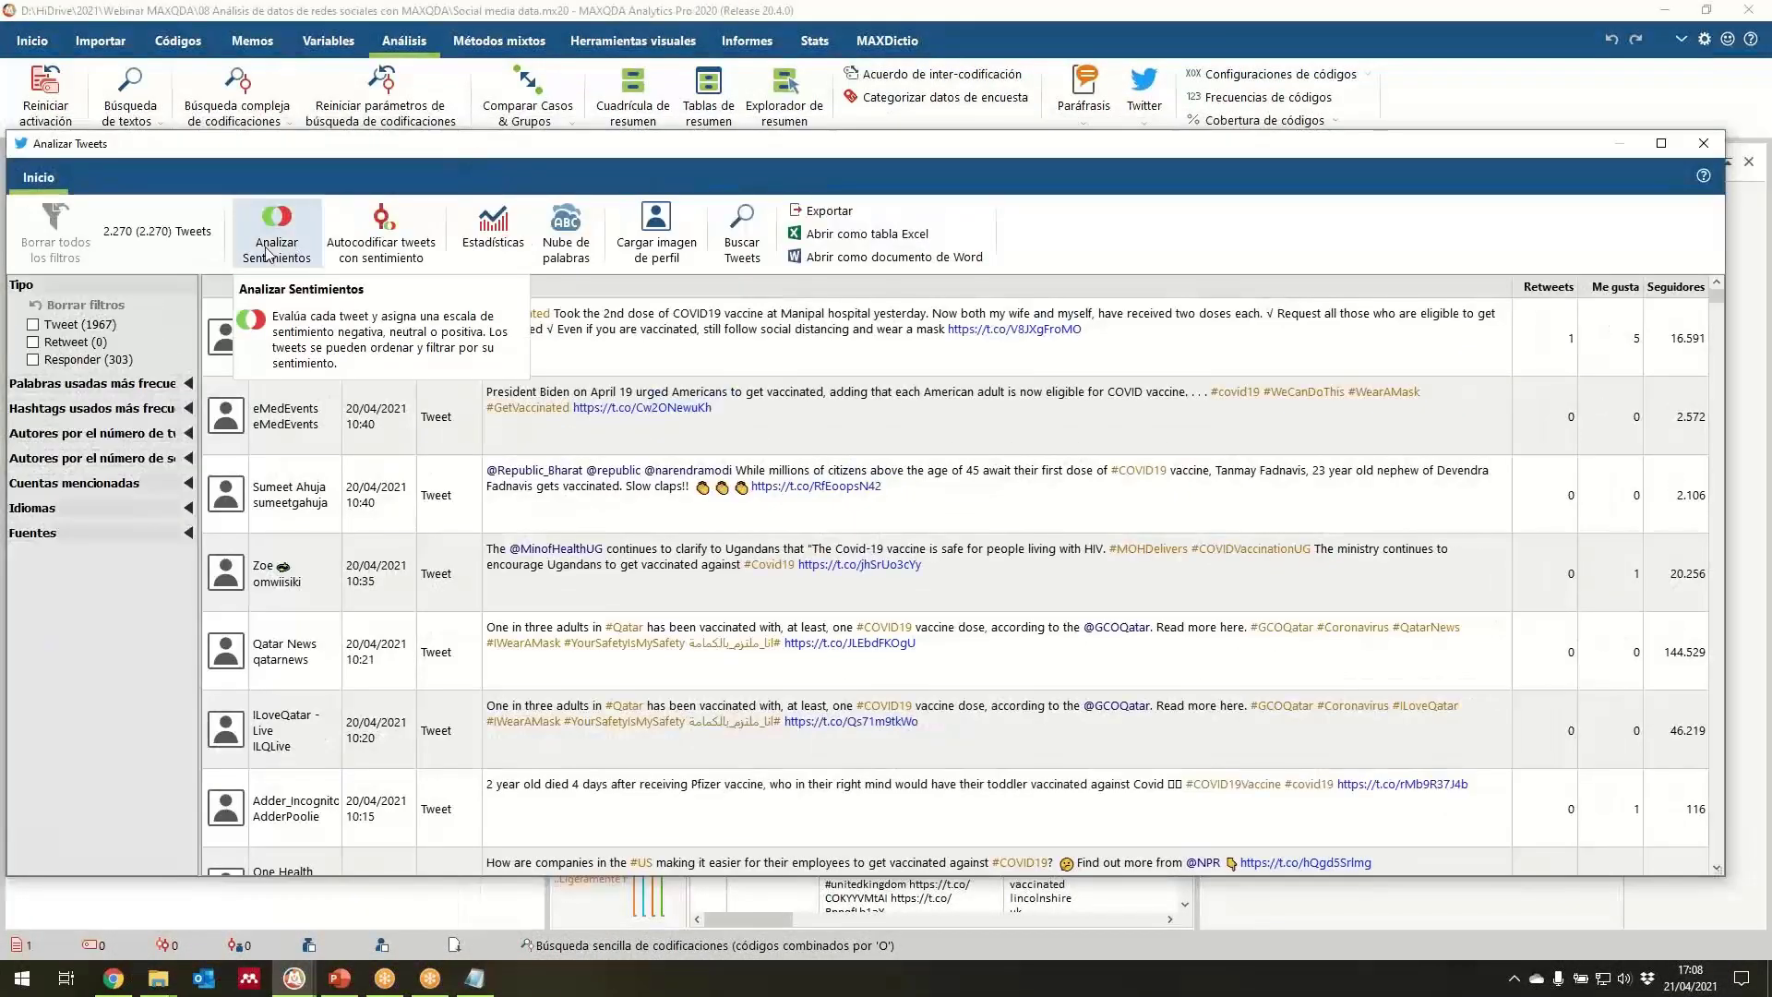
drag(272, 149, 369, 136)
click(570, 227)
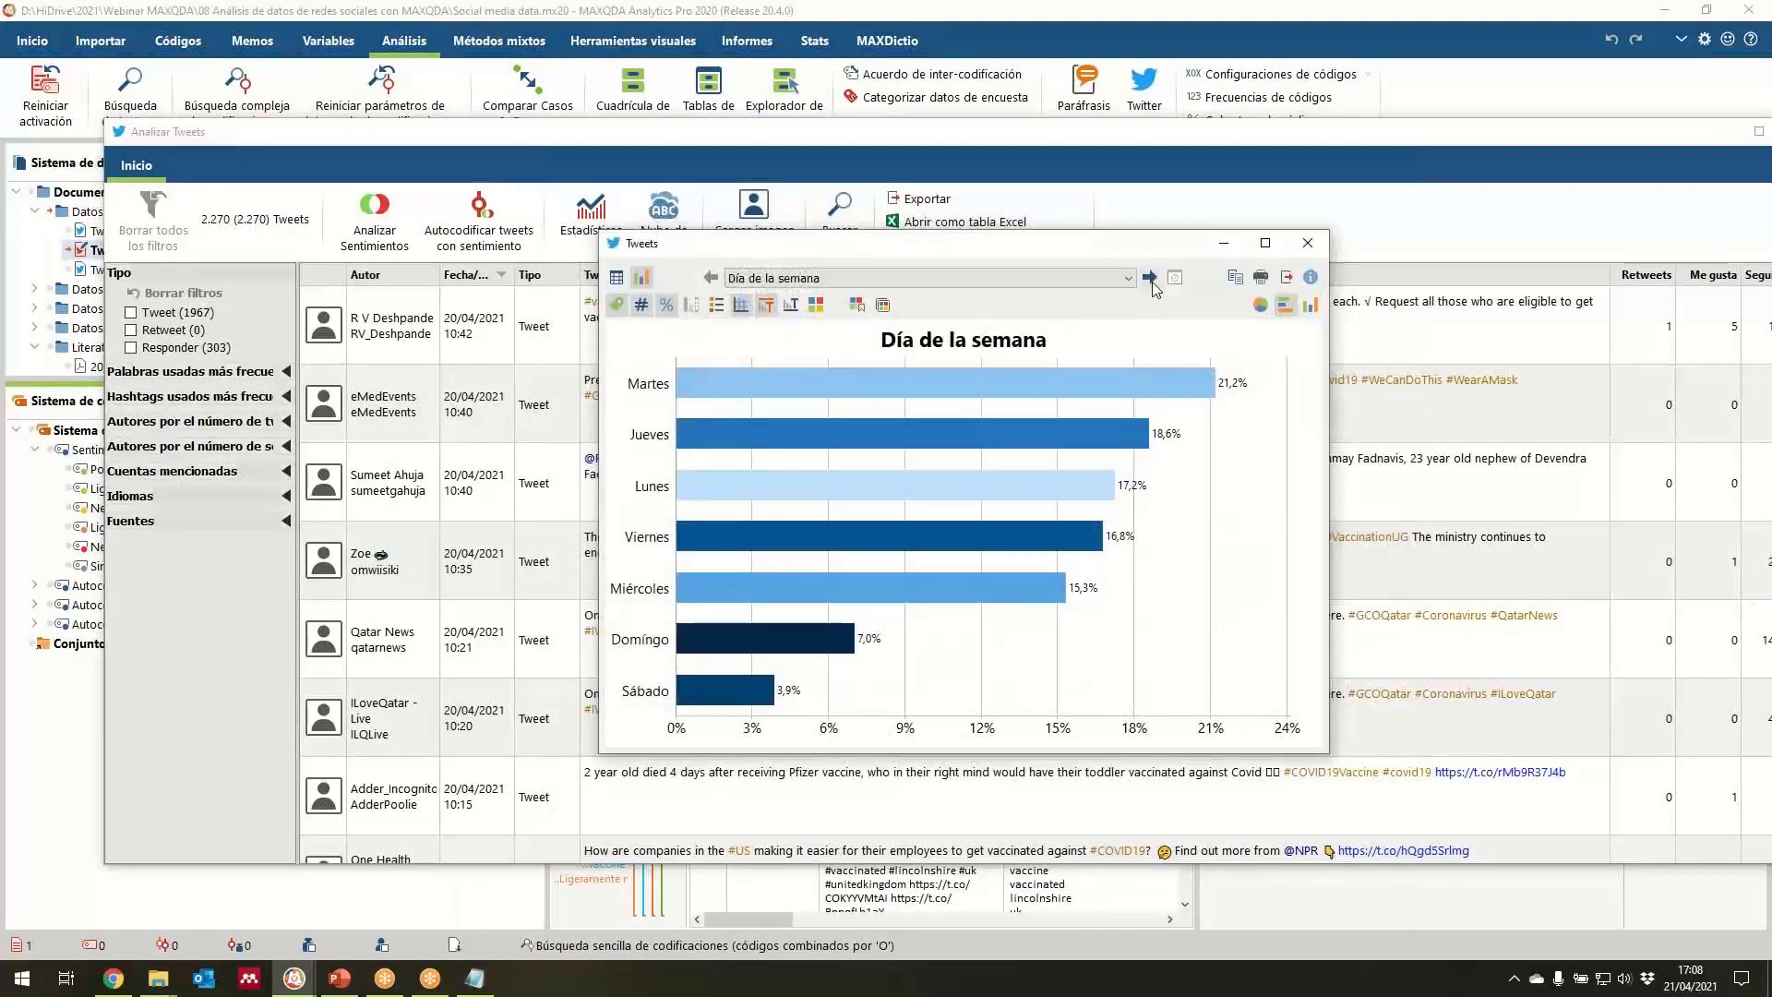
click(1151, 278)
click(1151, 278)
click(1151, 279)
click(1151, 278)
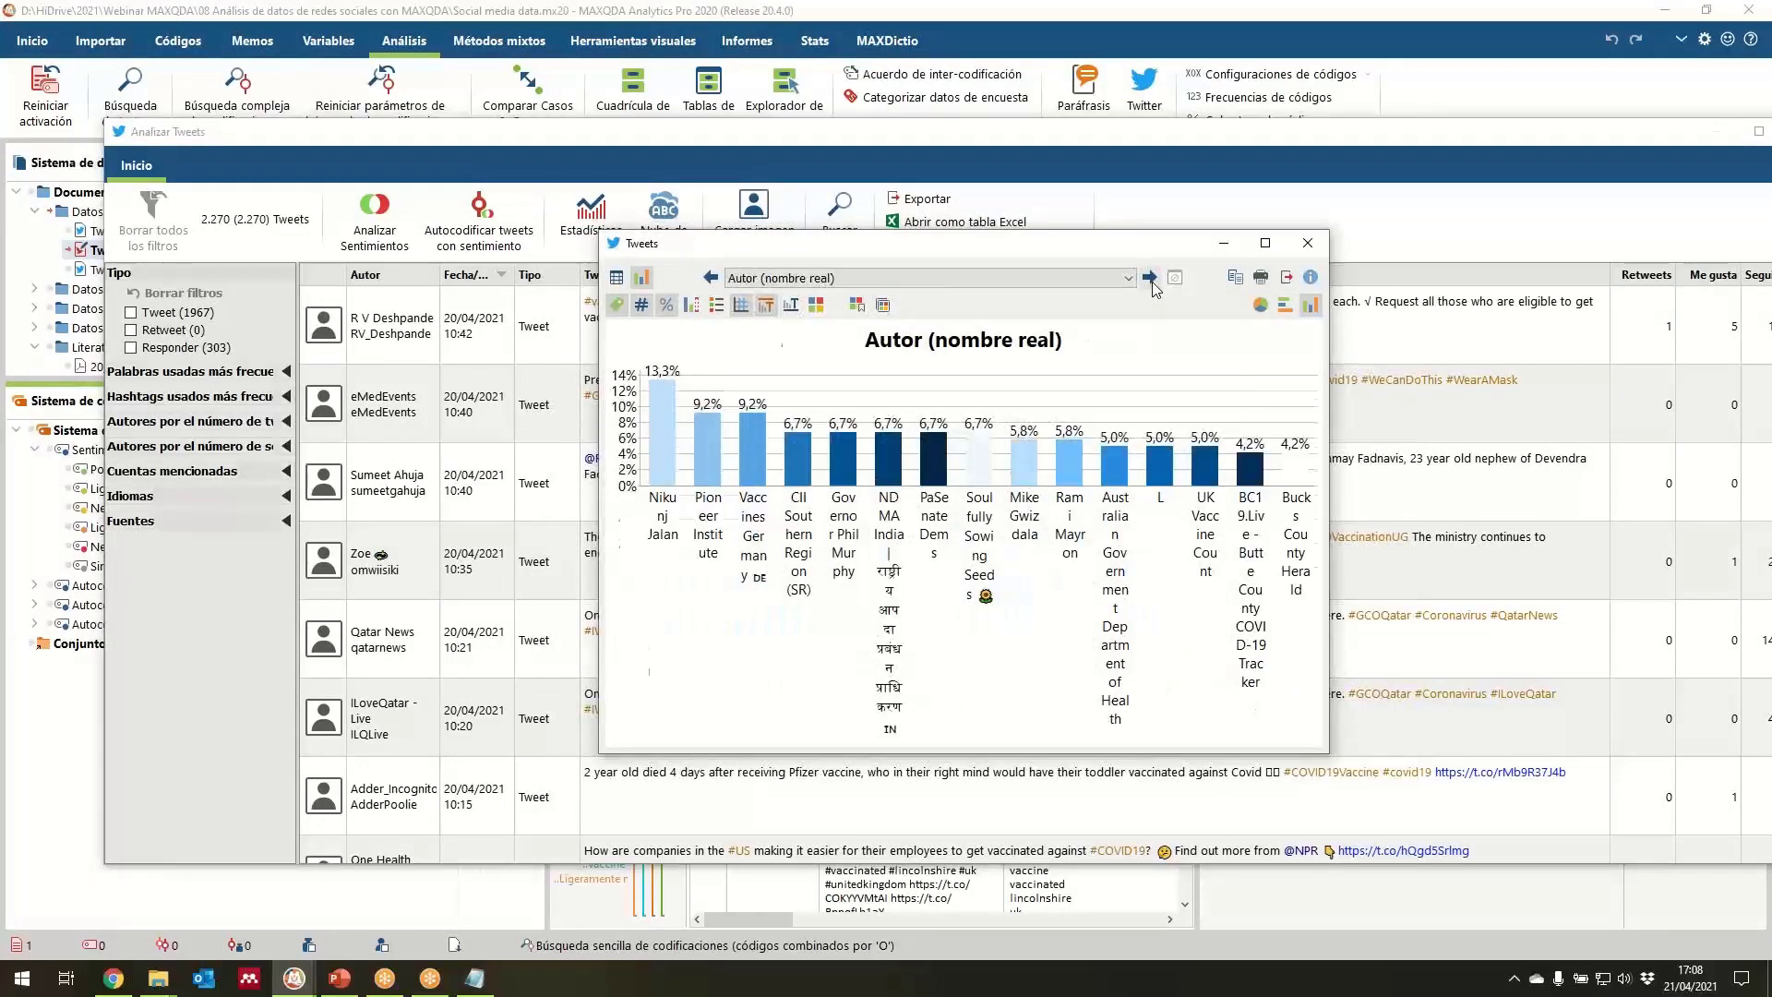
click(1151, 279)
click(1151, 279)
click(1151, 278)
click(1151, 278)
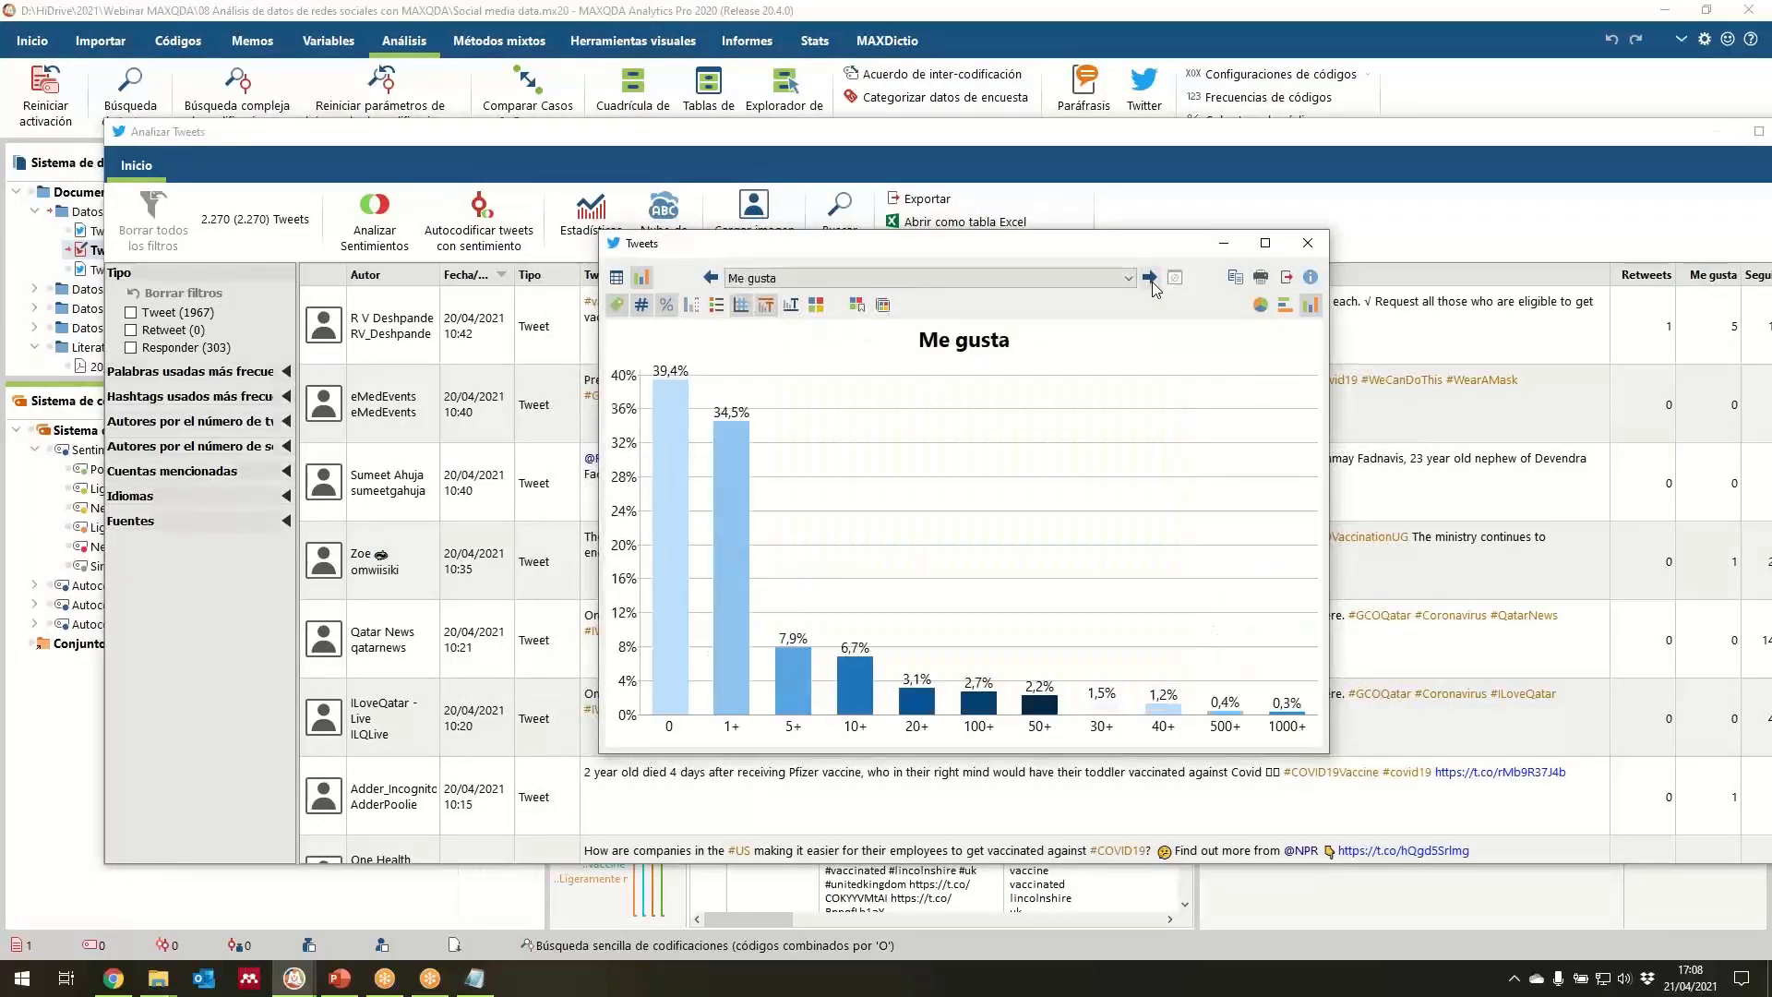
click(1151, 279)
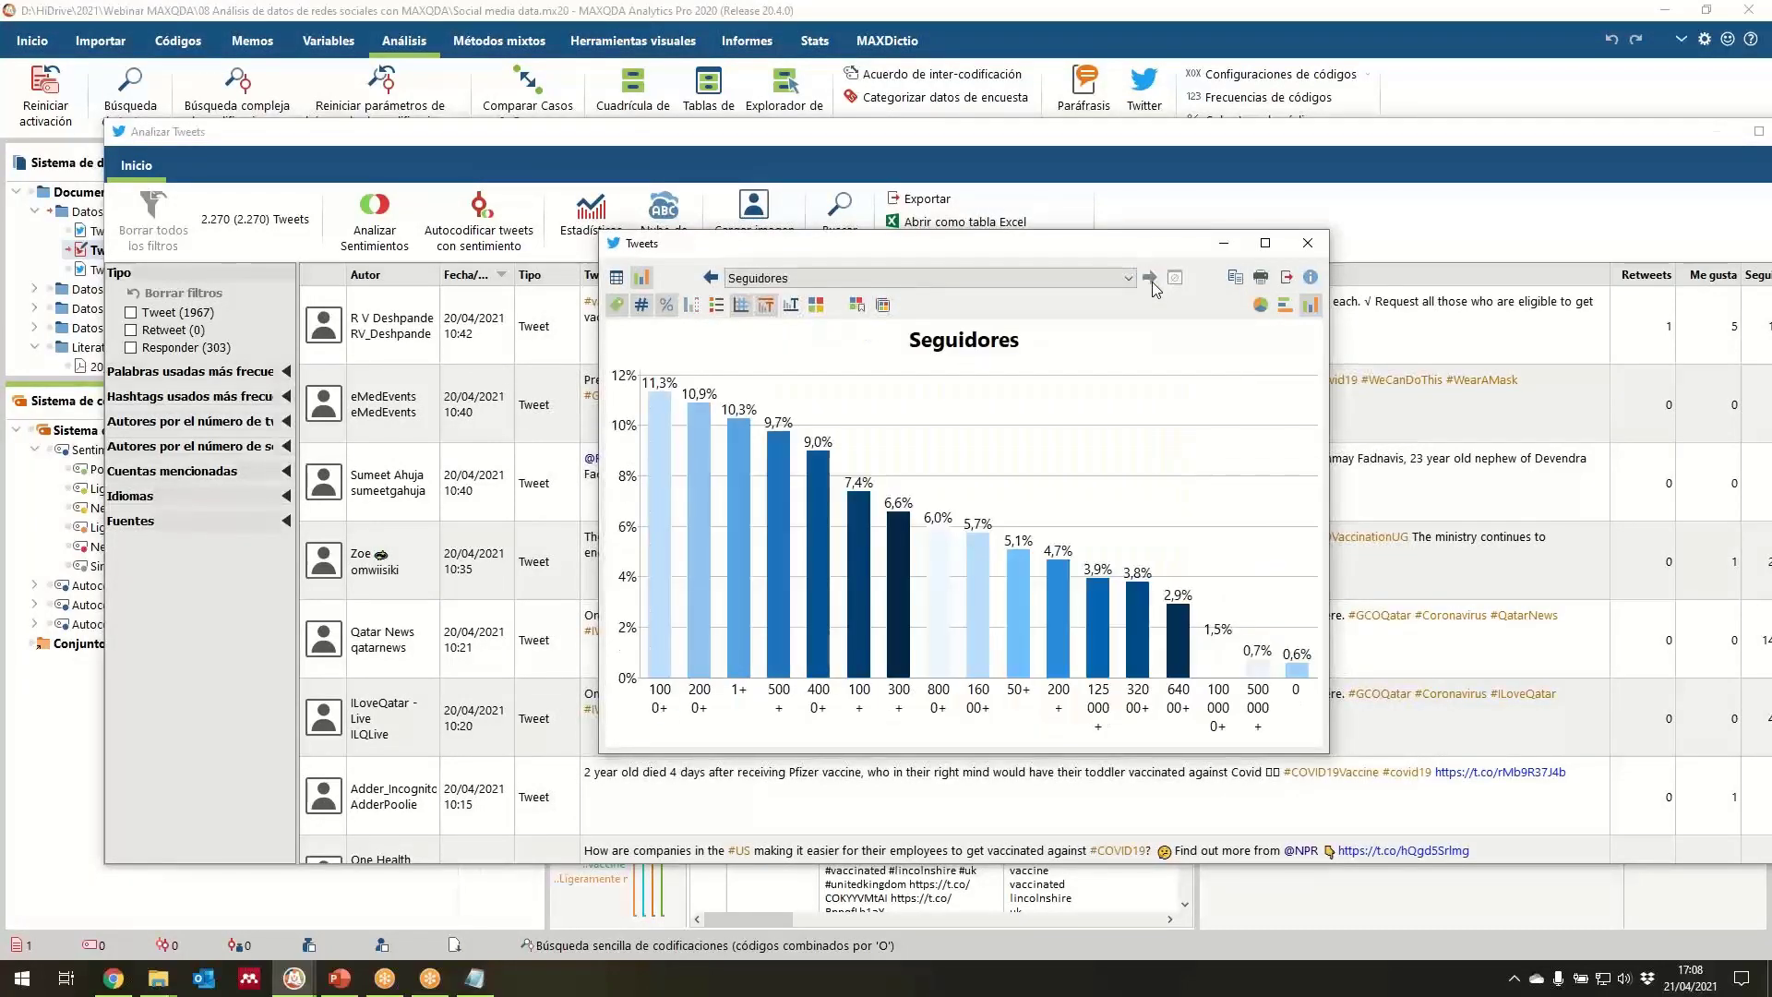
click(1308, 243)
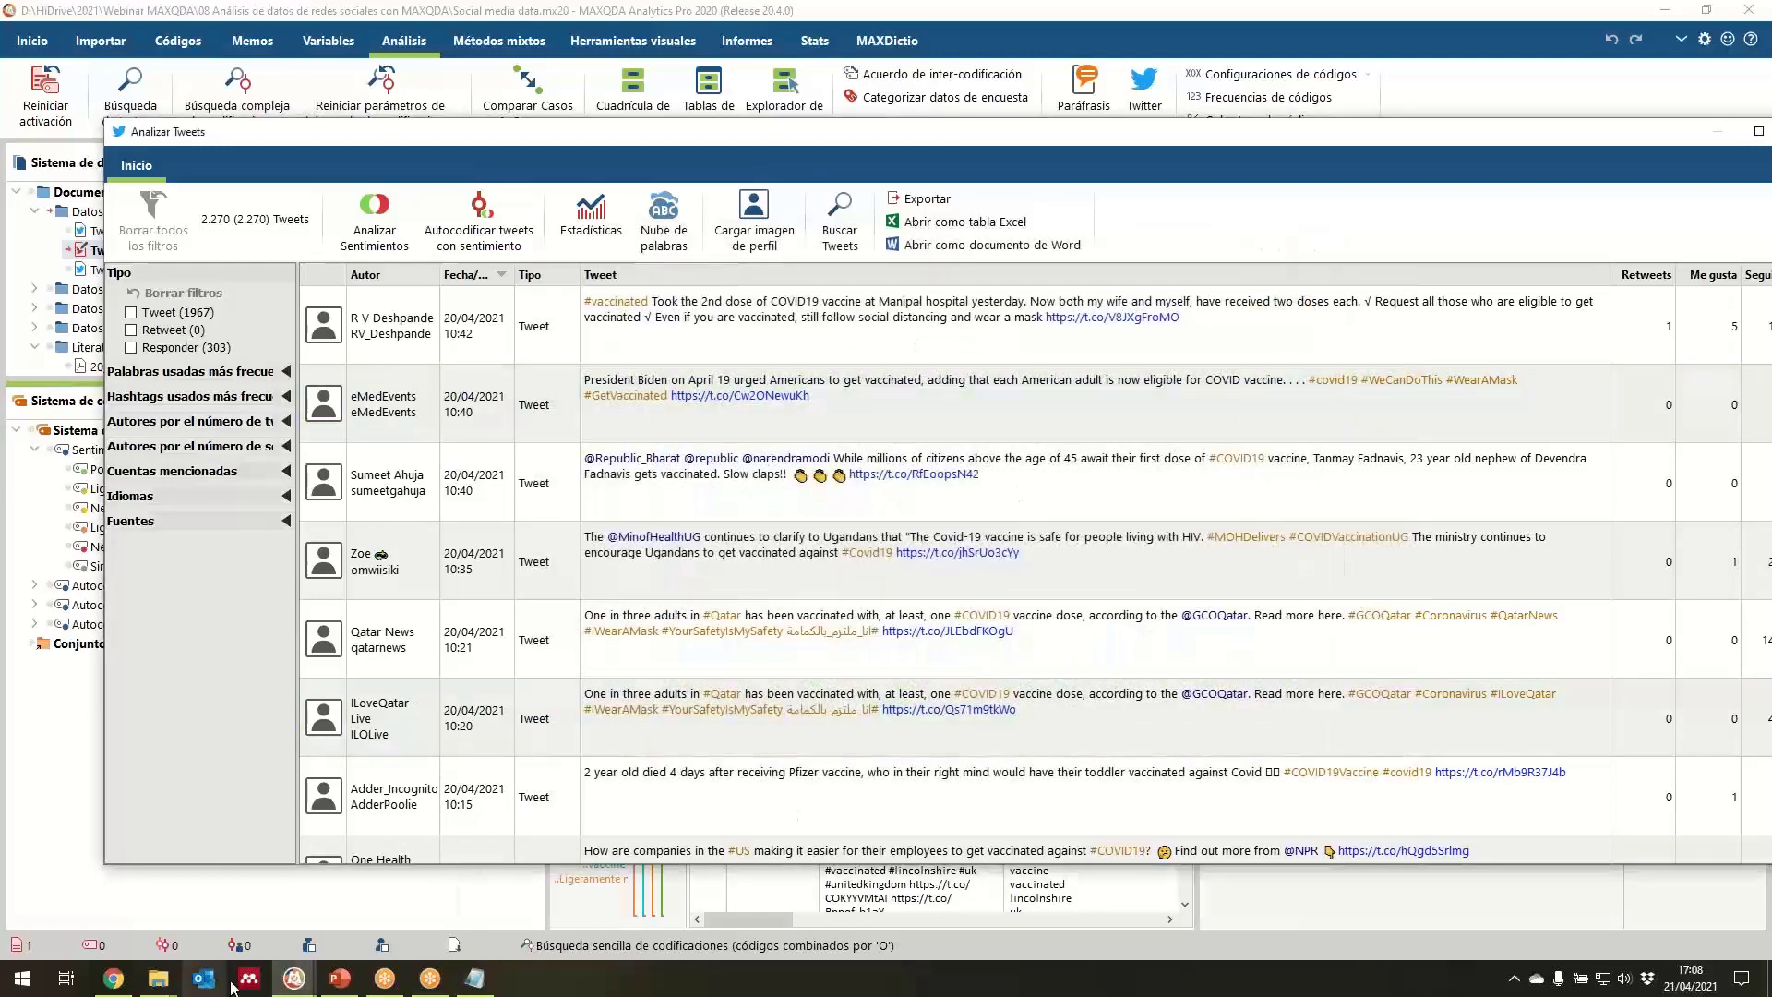
Close the tweet analysis and the Social media data project, returning to the Análisis datos redes sociales project.
click(293, 977)
click(230, 917)
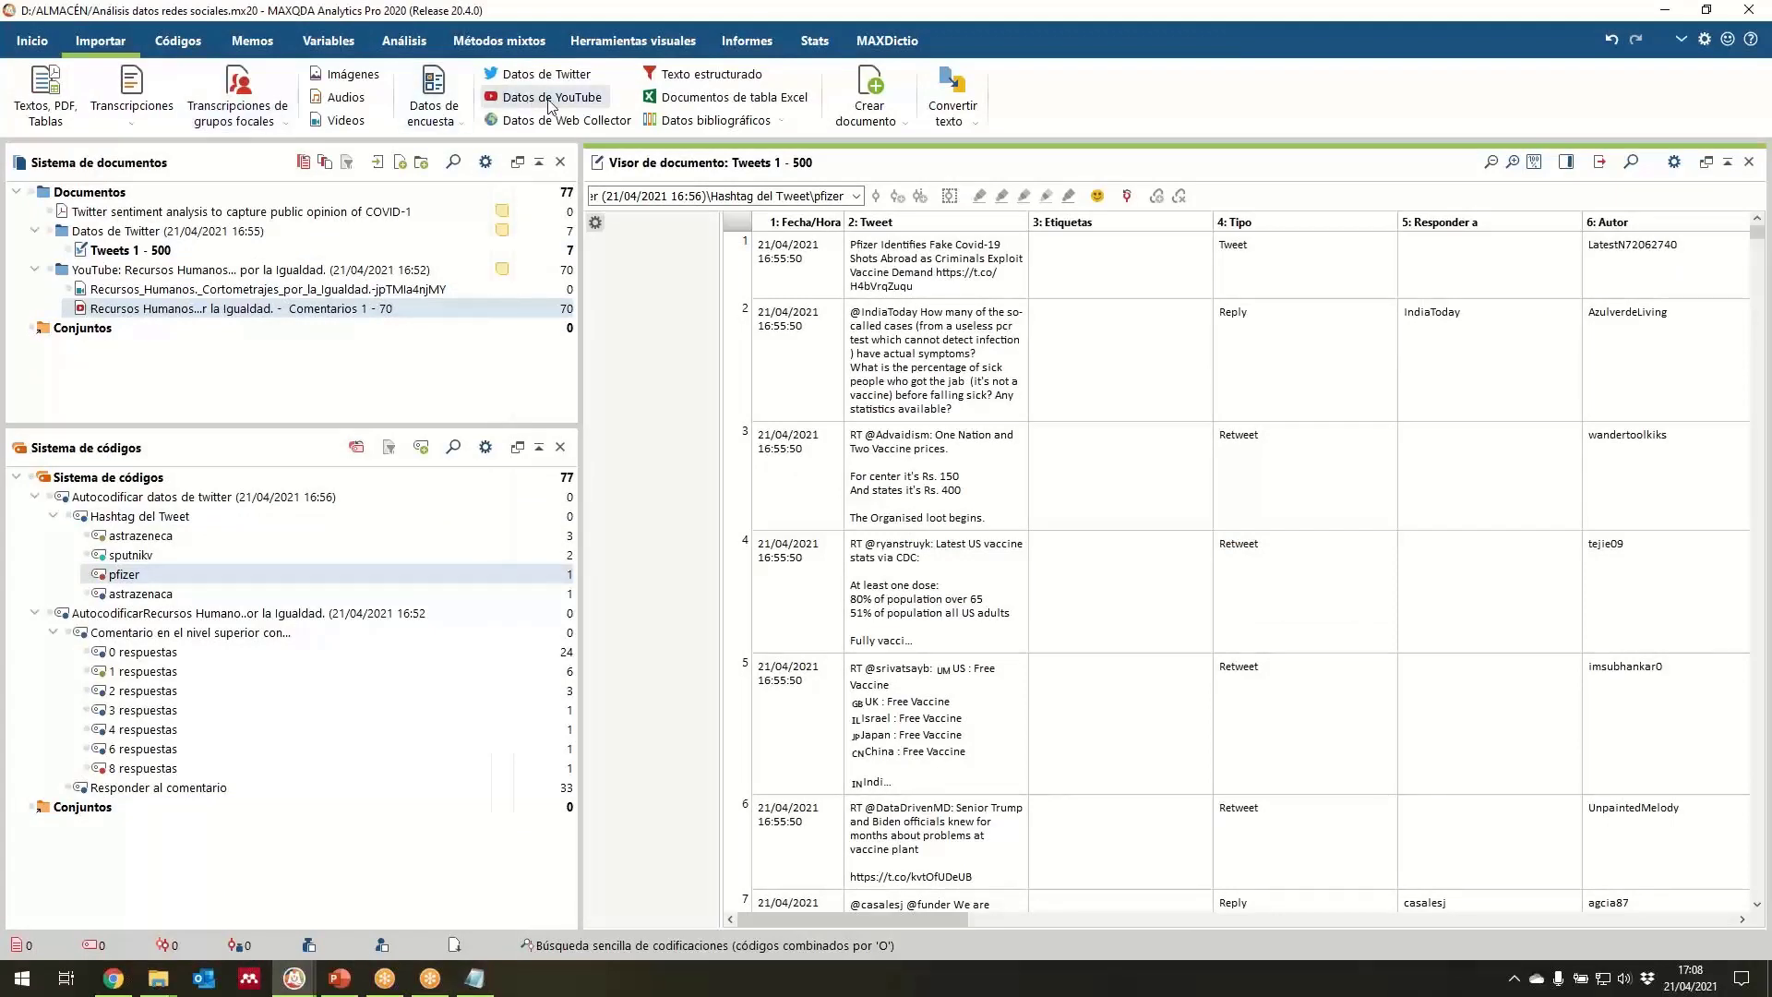
click(404, 43)
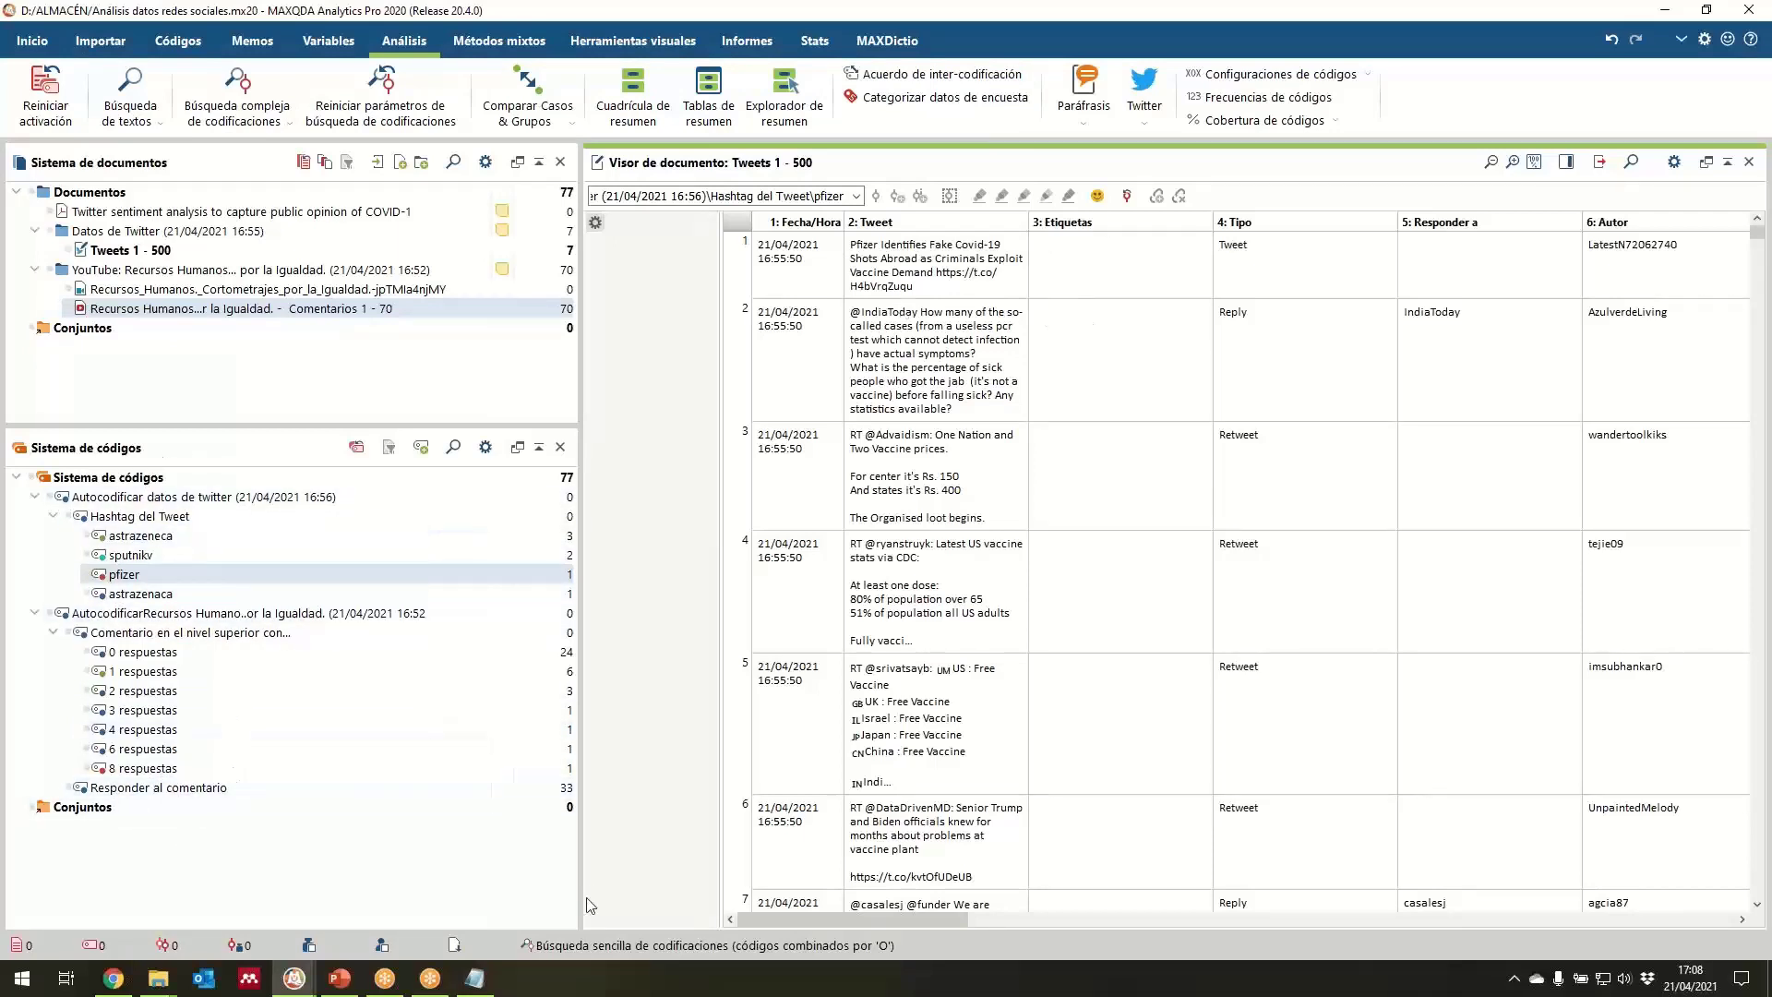
mouse_move(292, 966)
click(469, 857)
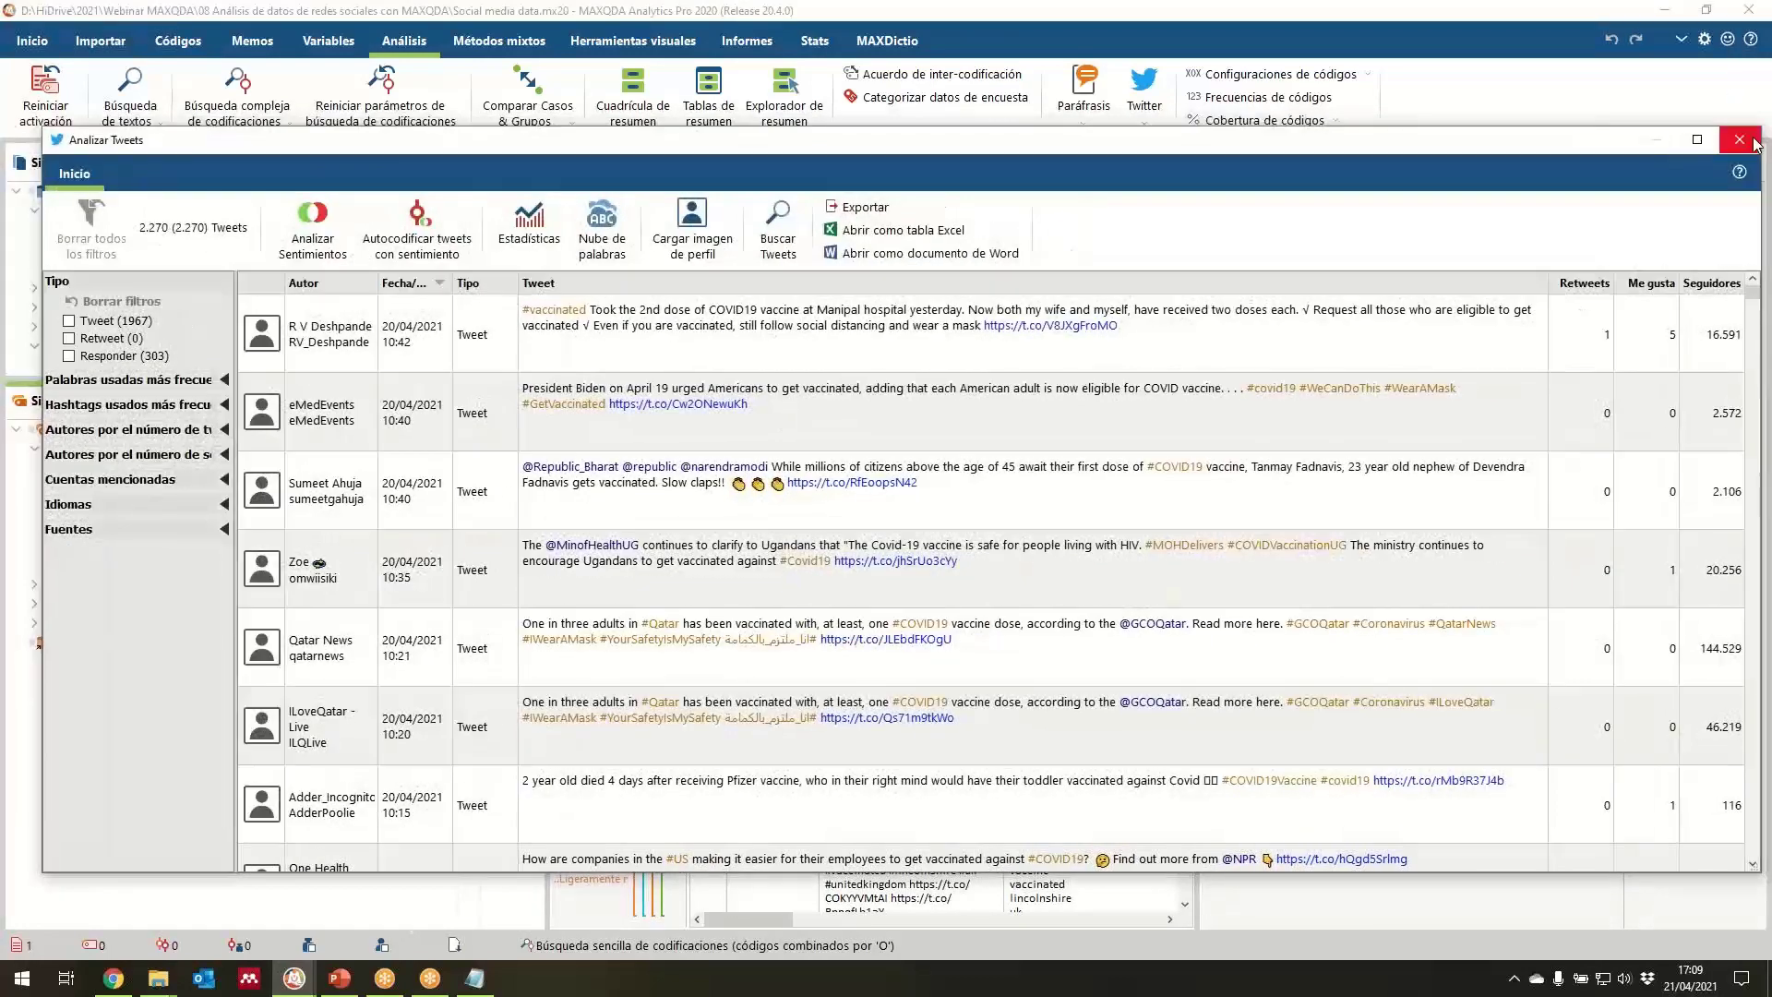
click(1739, 140)
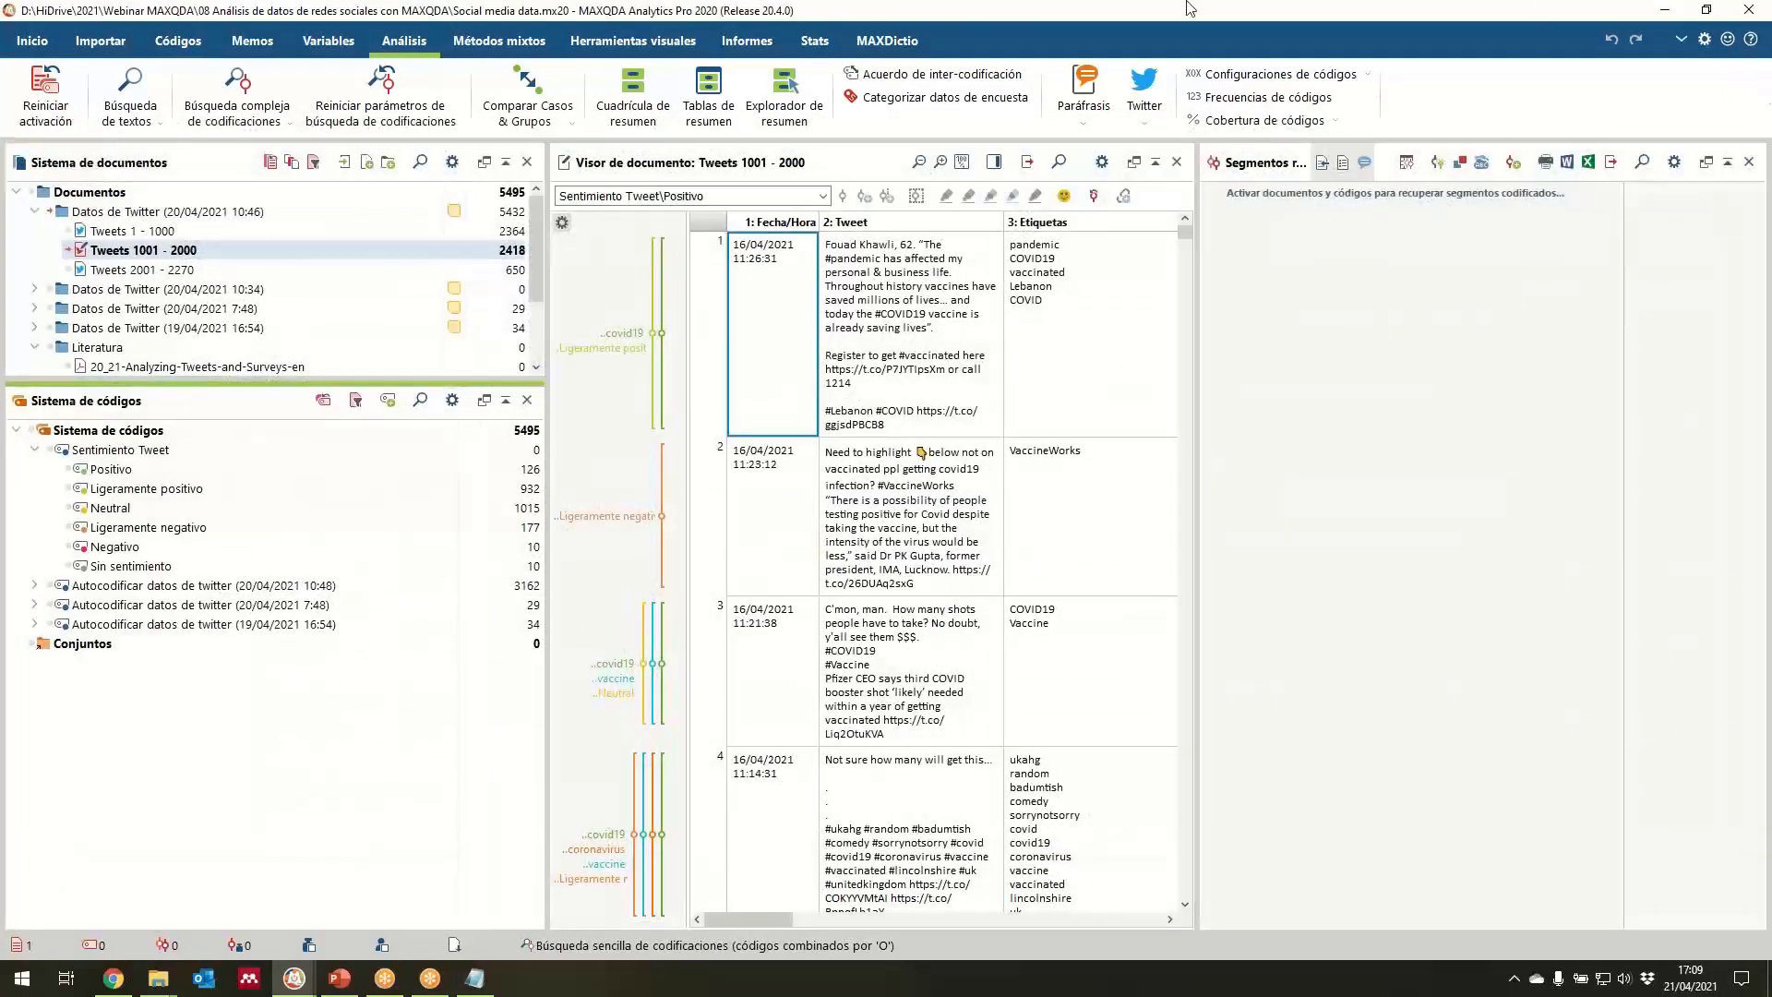
drag(1139, 20, 1127, 127)
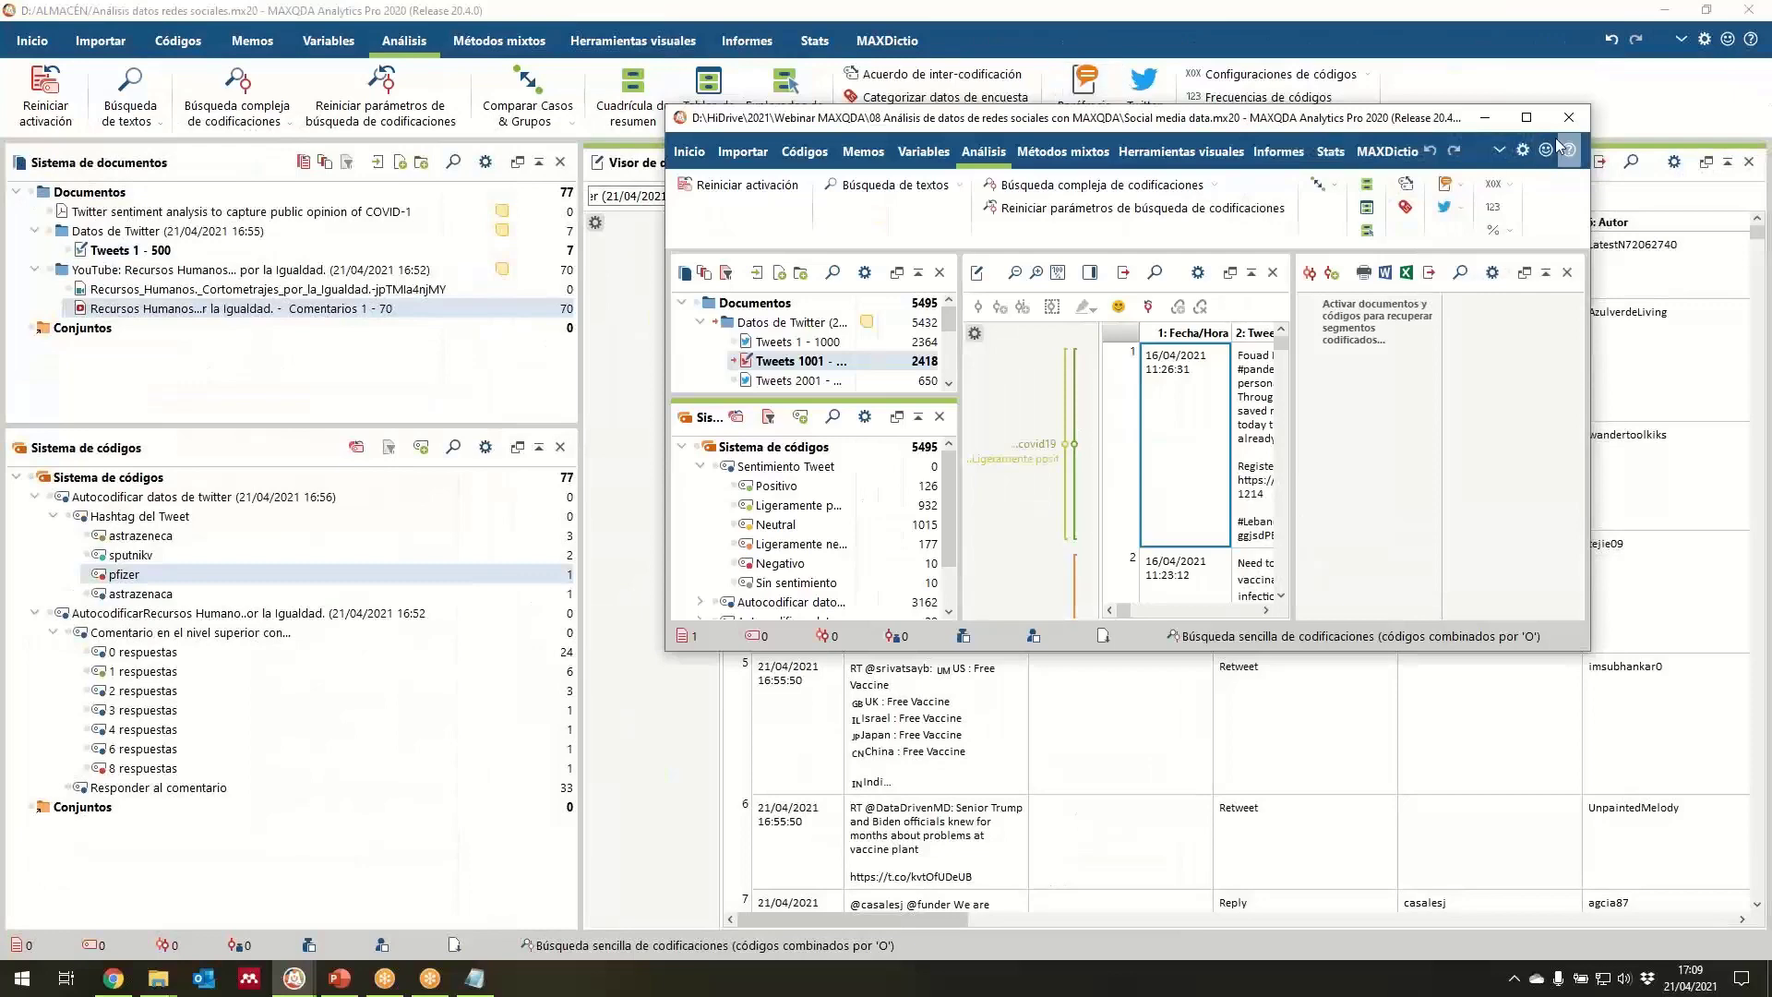
click(1570, 119)
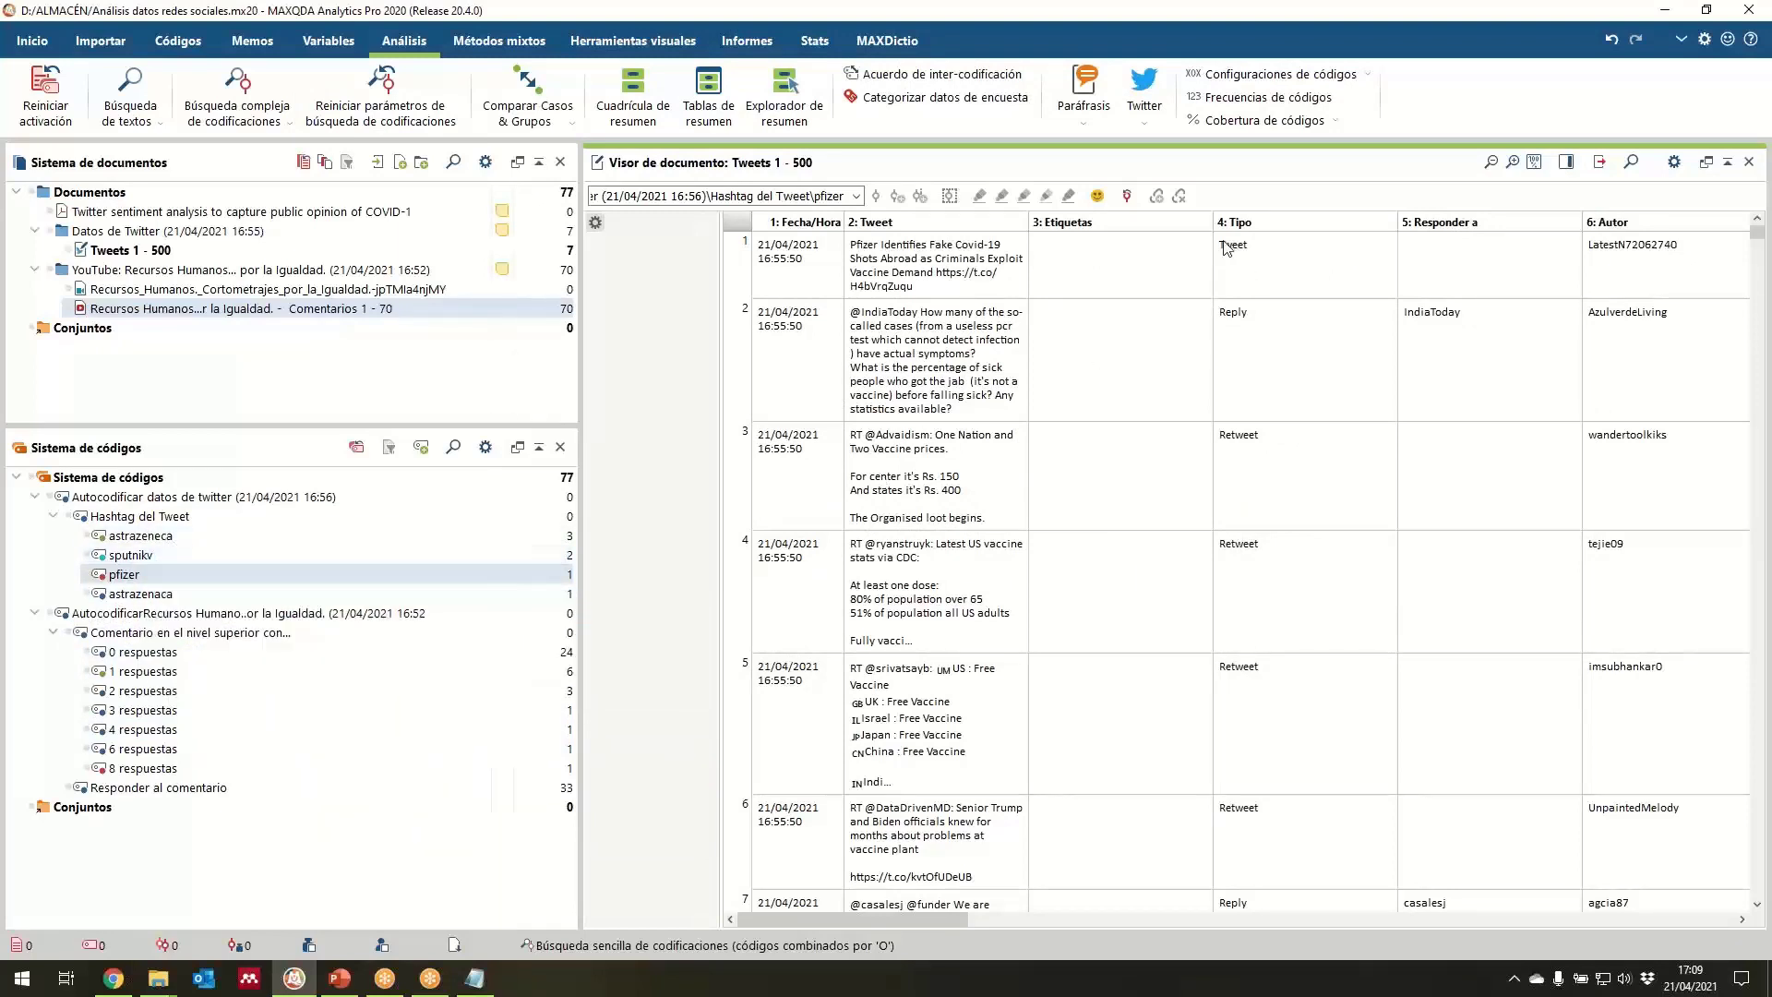
Open the tweet analysis for the Tweets 1 - 500 document of the Twitter data.
click(1149, 124)
click(1190, 175)
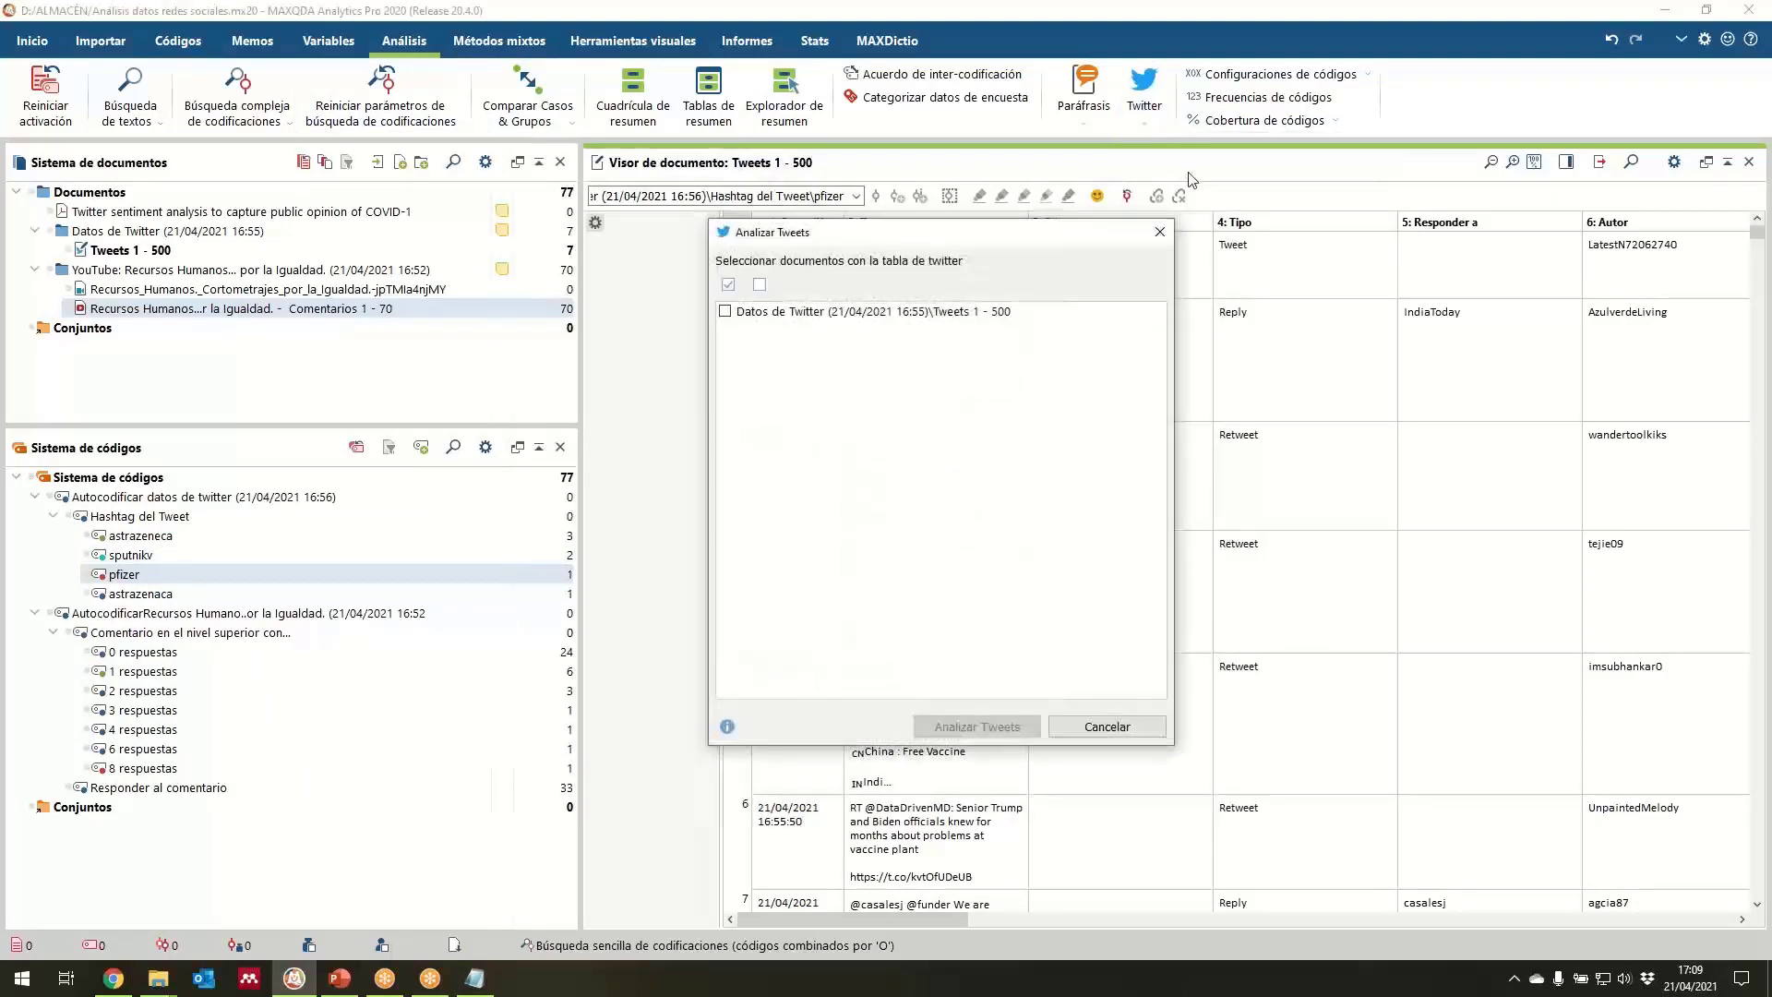
click(726, 312)
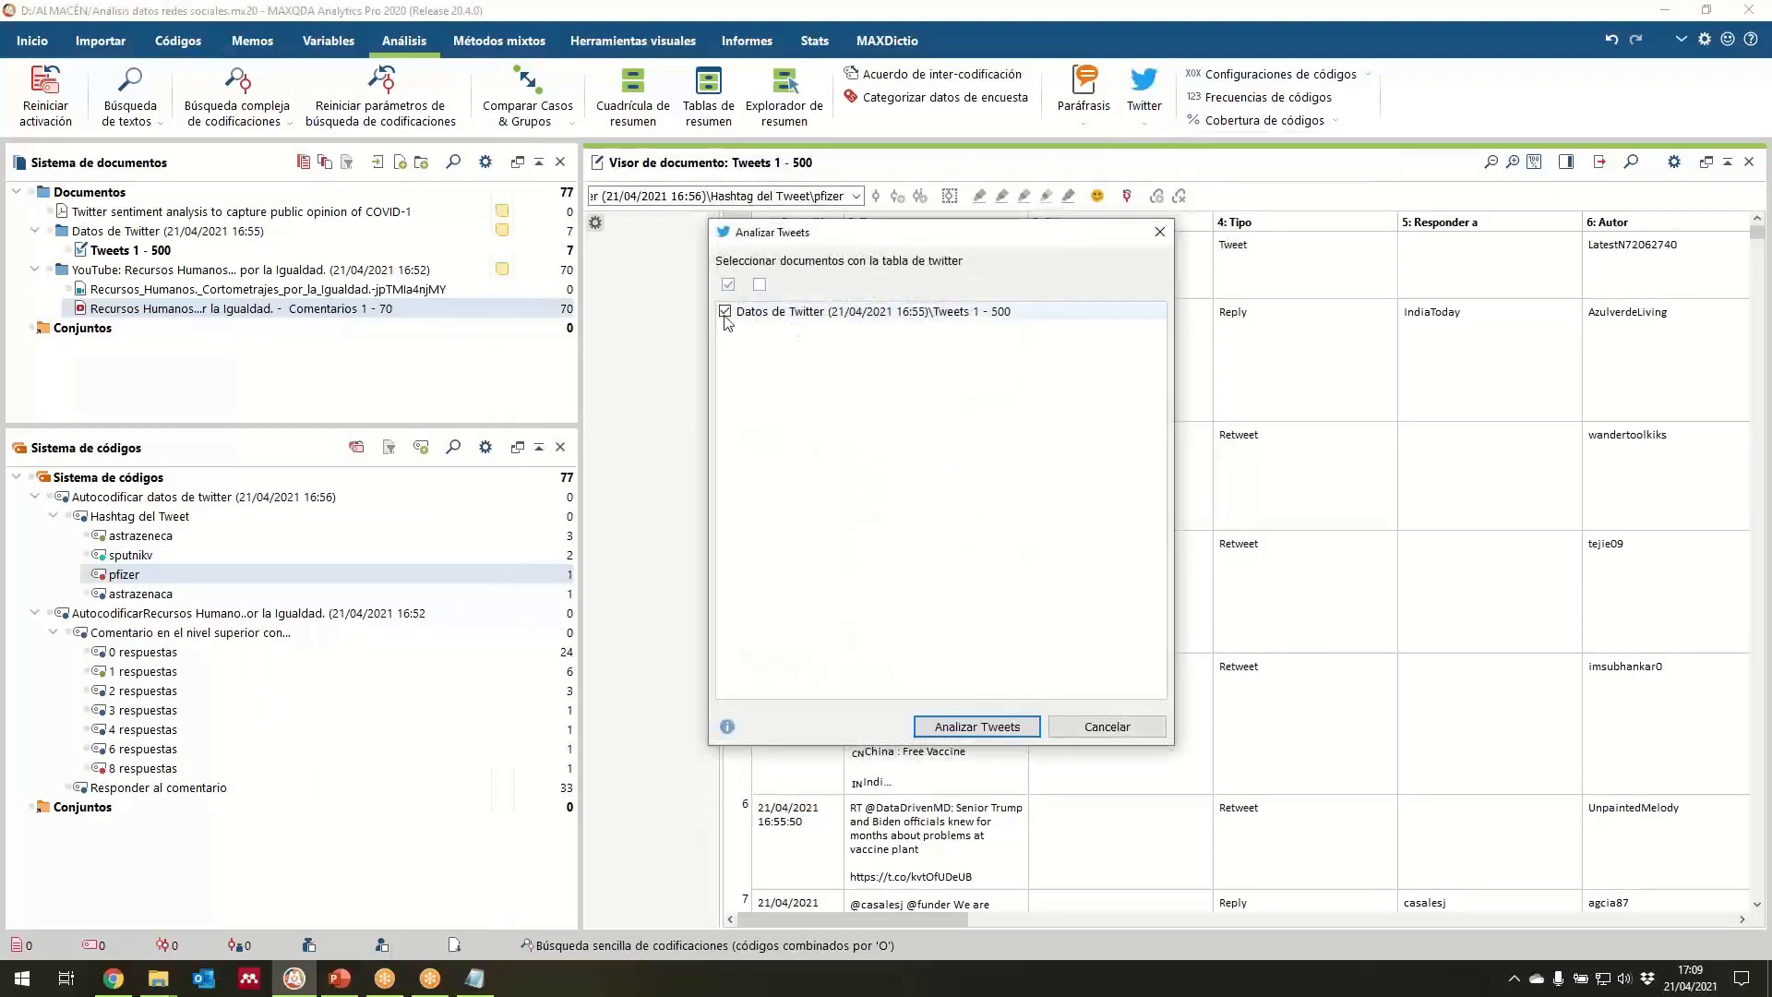
click(980, 727)
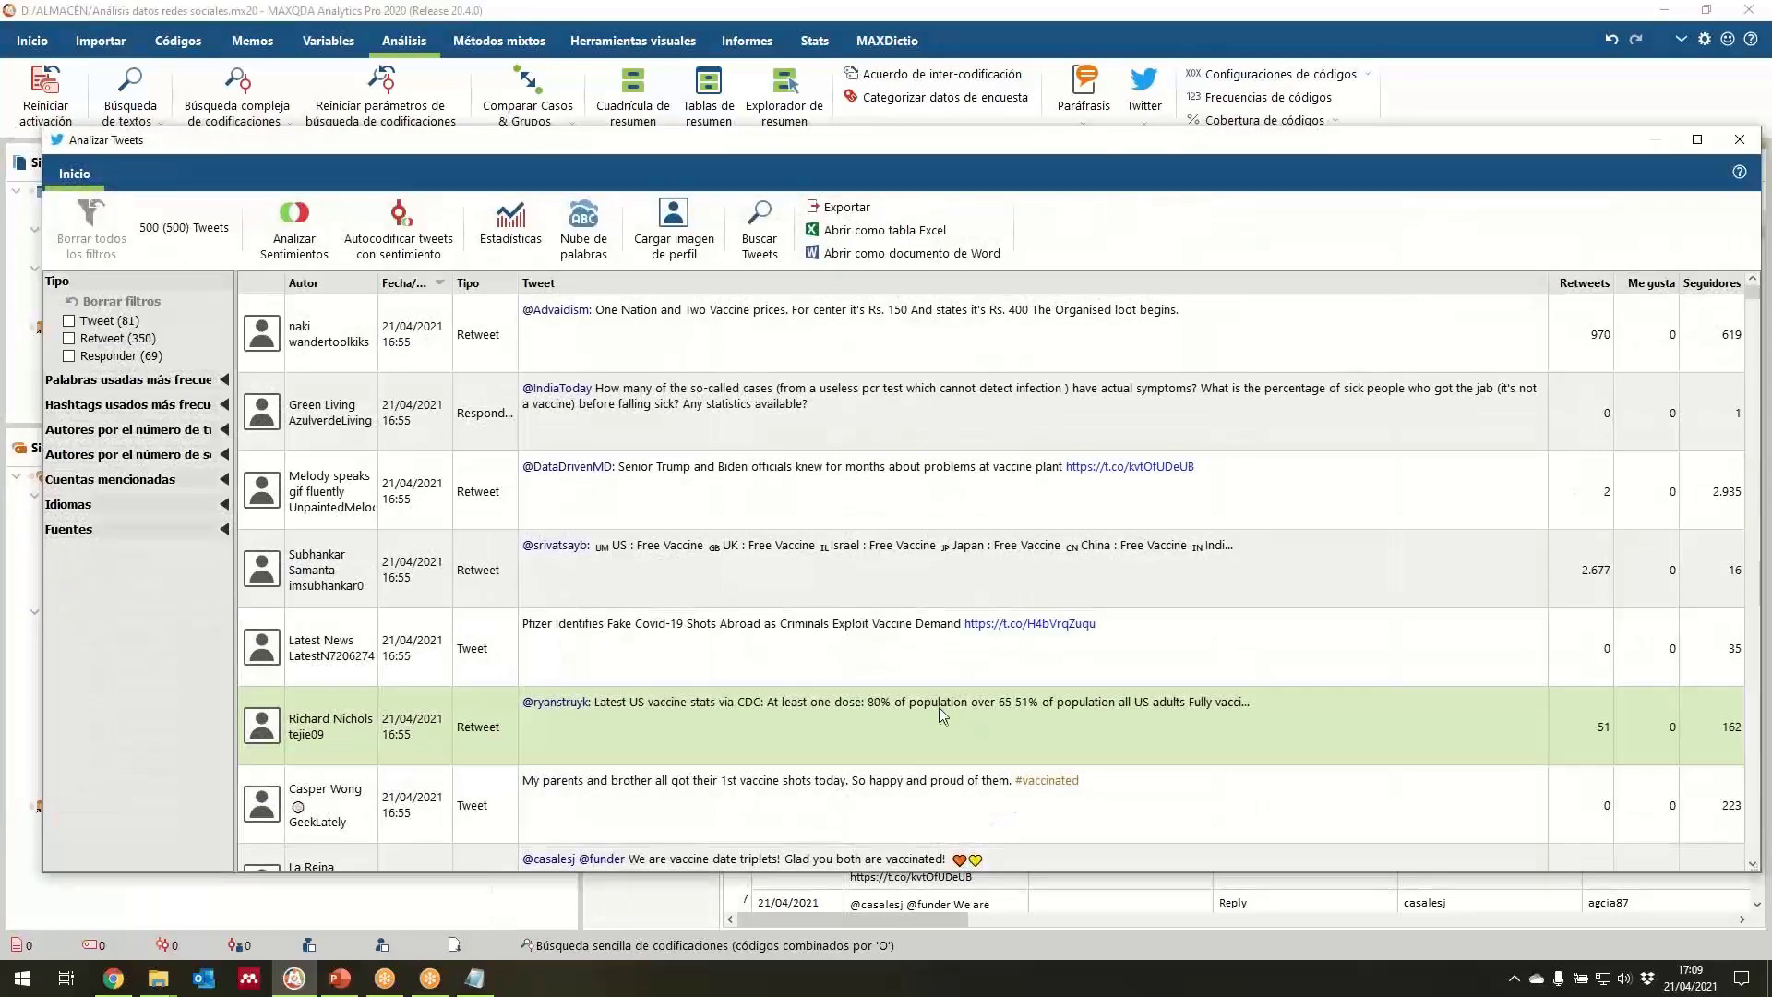
Run the sentiment analysis on the tweets in English and sort the tweet list by sentiment.
click(301, 244)
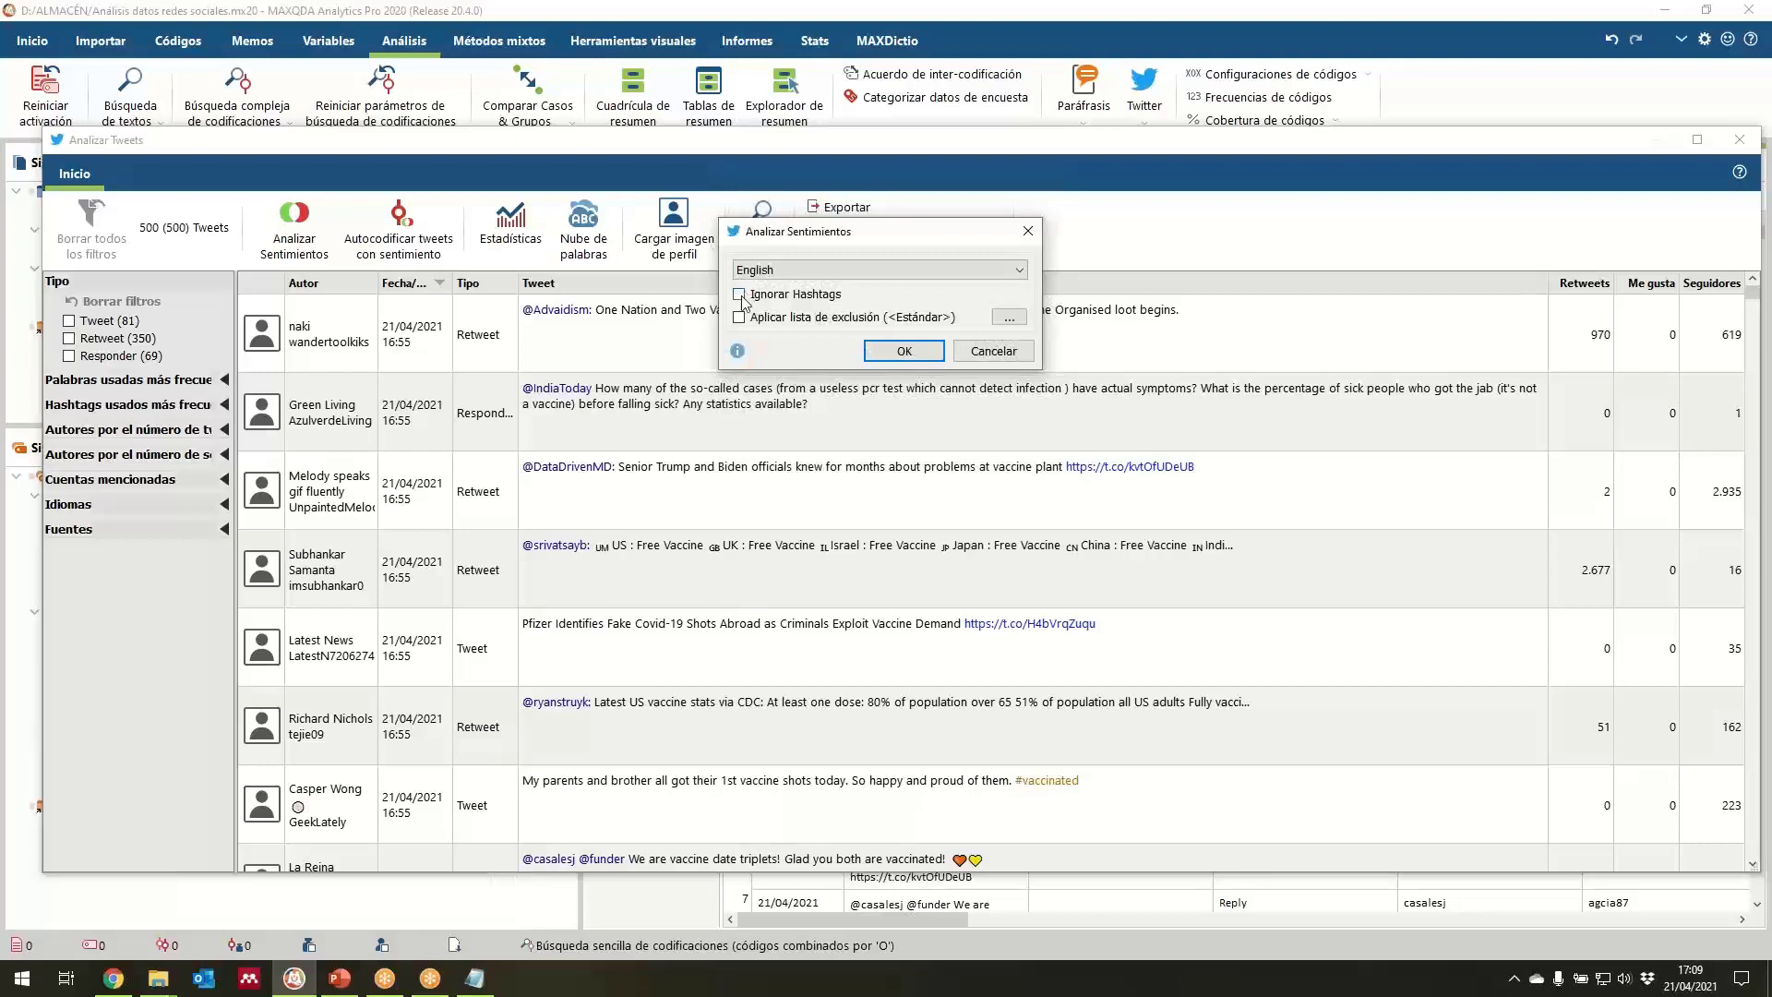
click(926, 352)
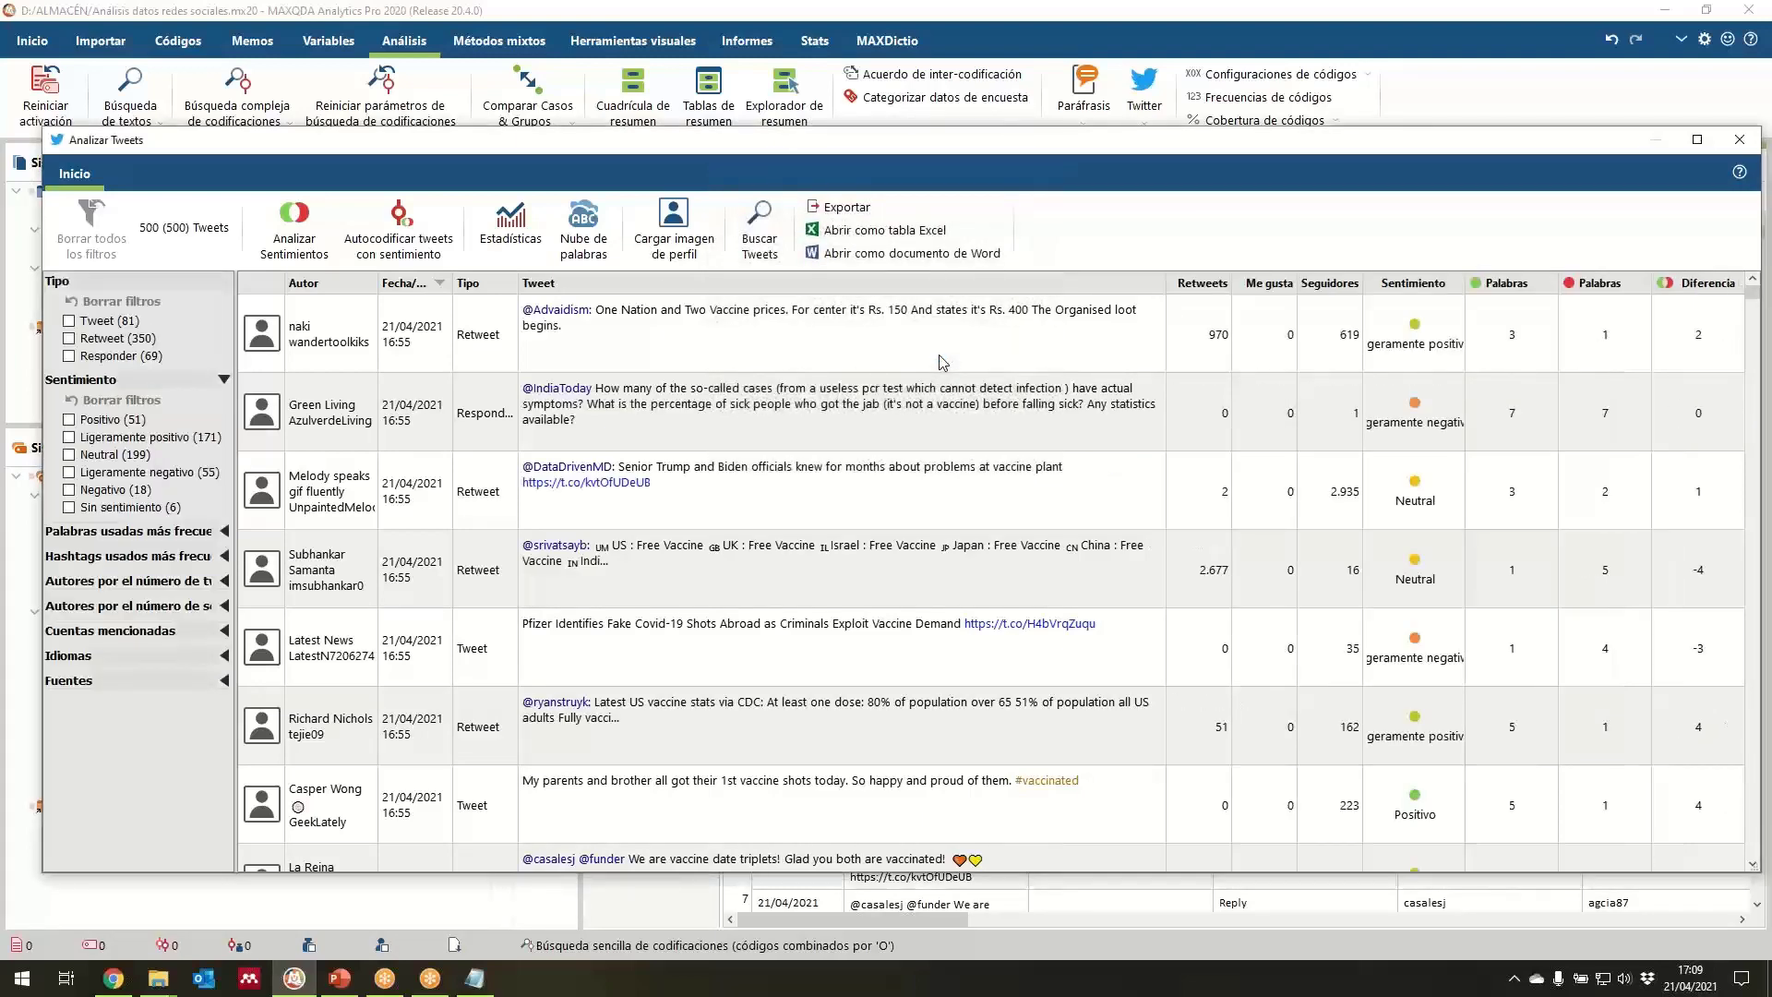
drag(1165, 145, 1118, 75)
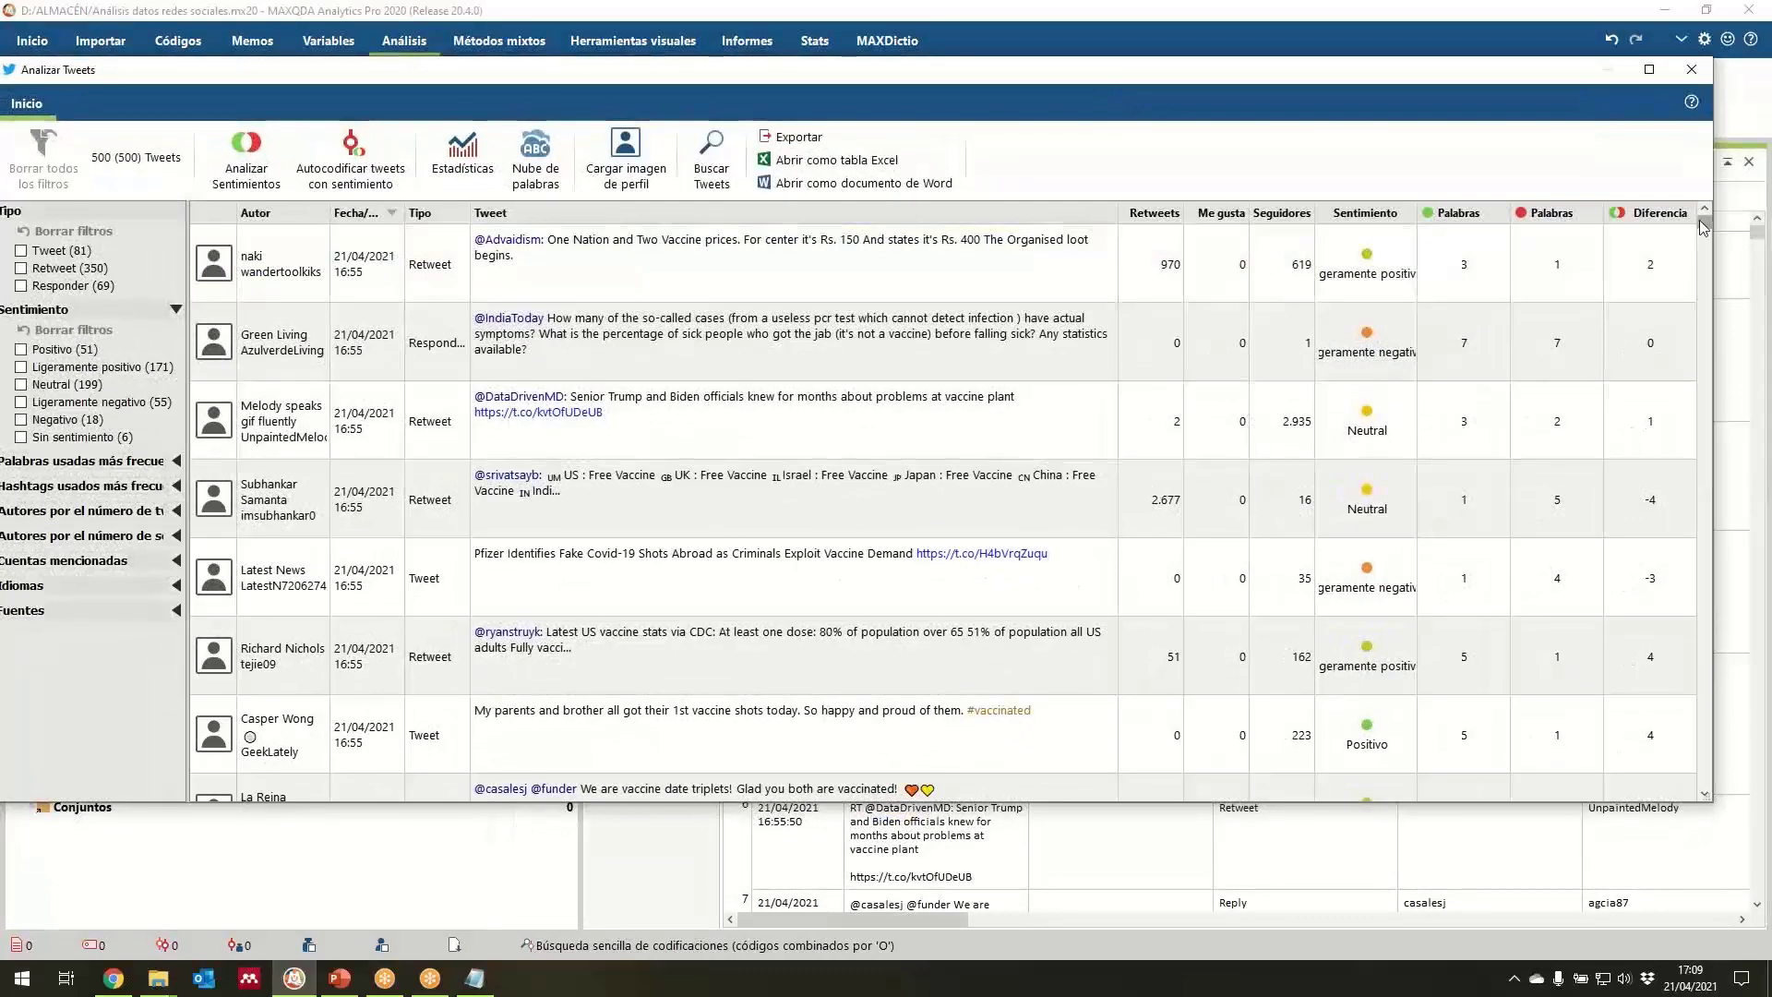
mouse_move(1704, 221)
mouse_down()
mouse_move(1721, 351)
mouse_move(1708, 217)
mouse_up()
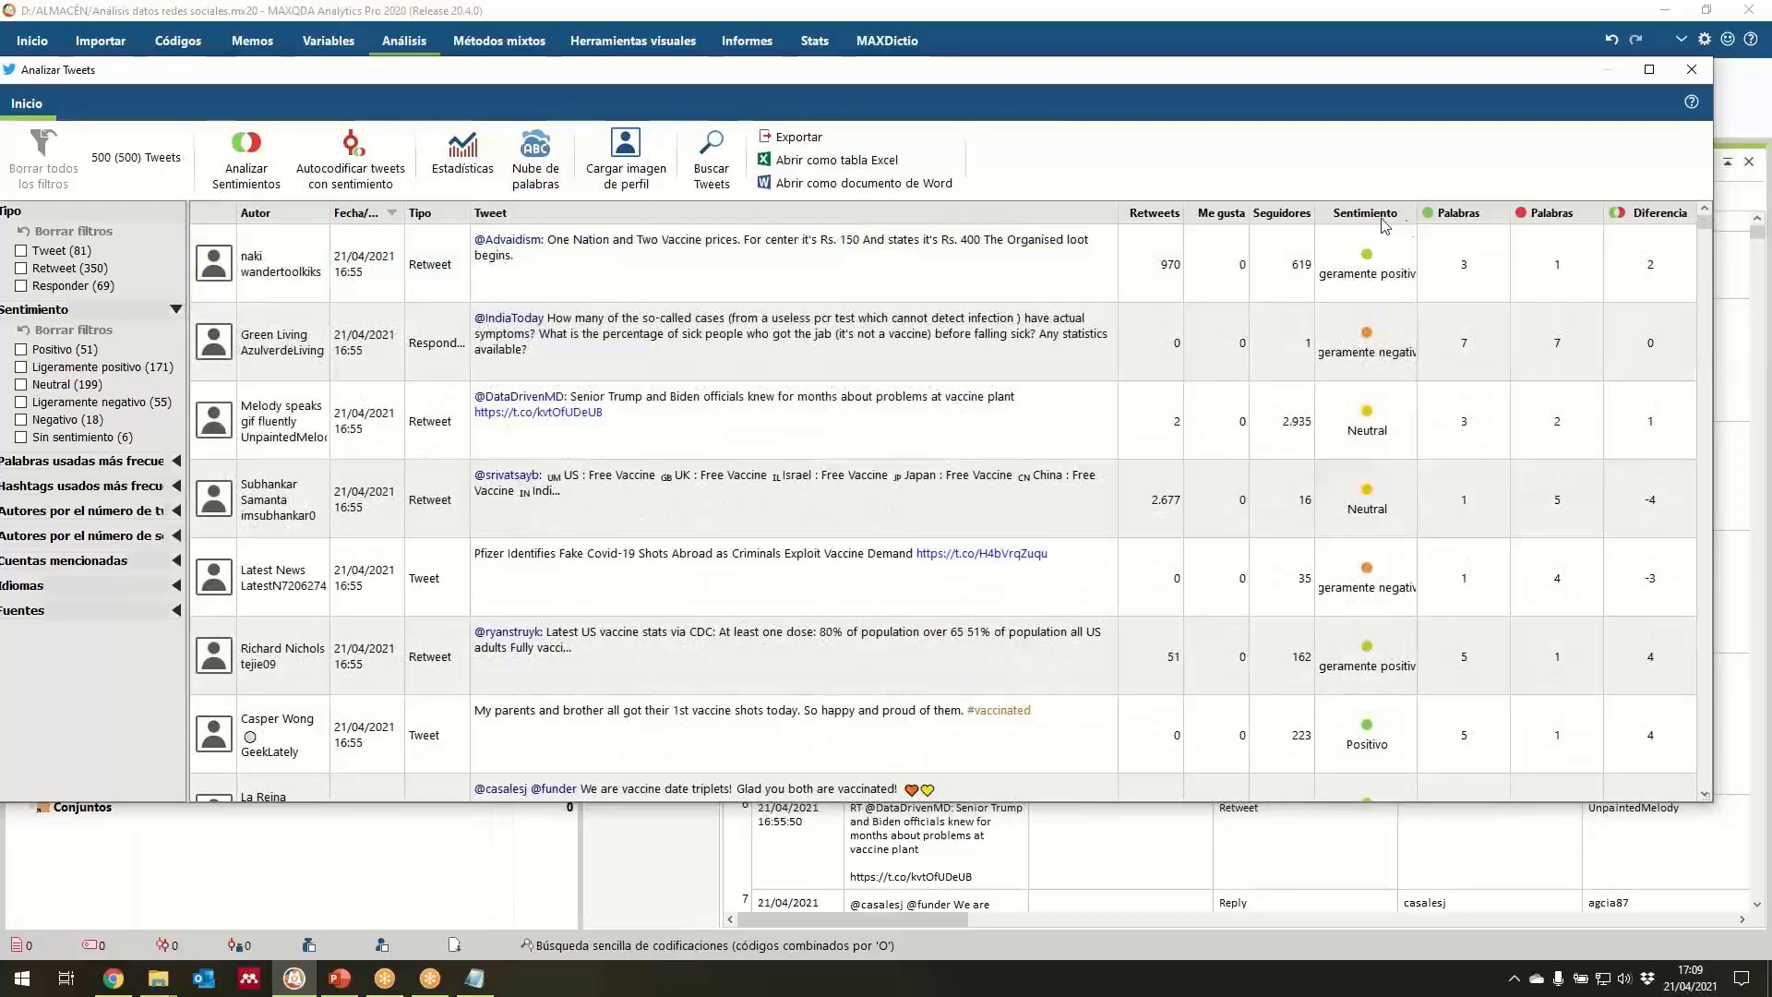
click(1366, 213)
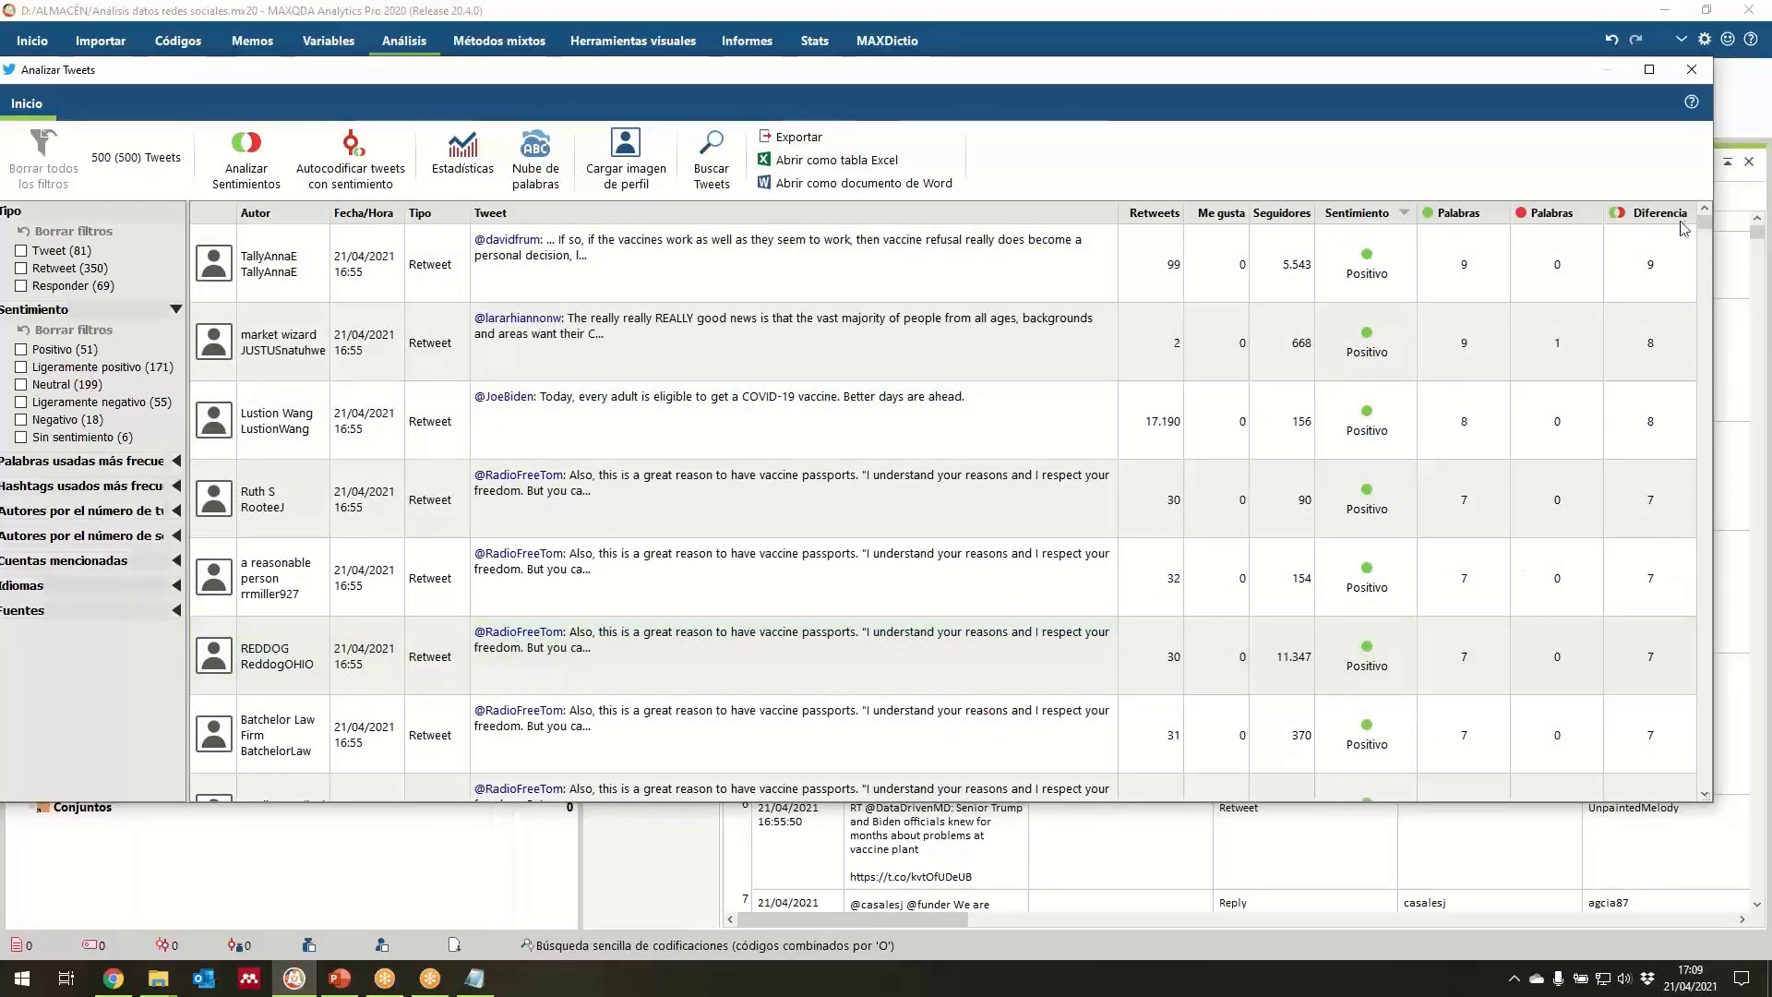
drag(1705, 223, 1736, 158)
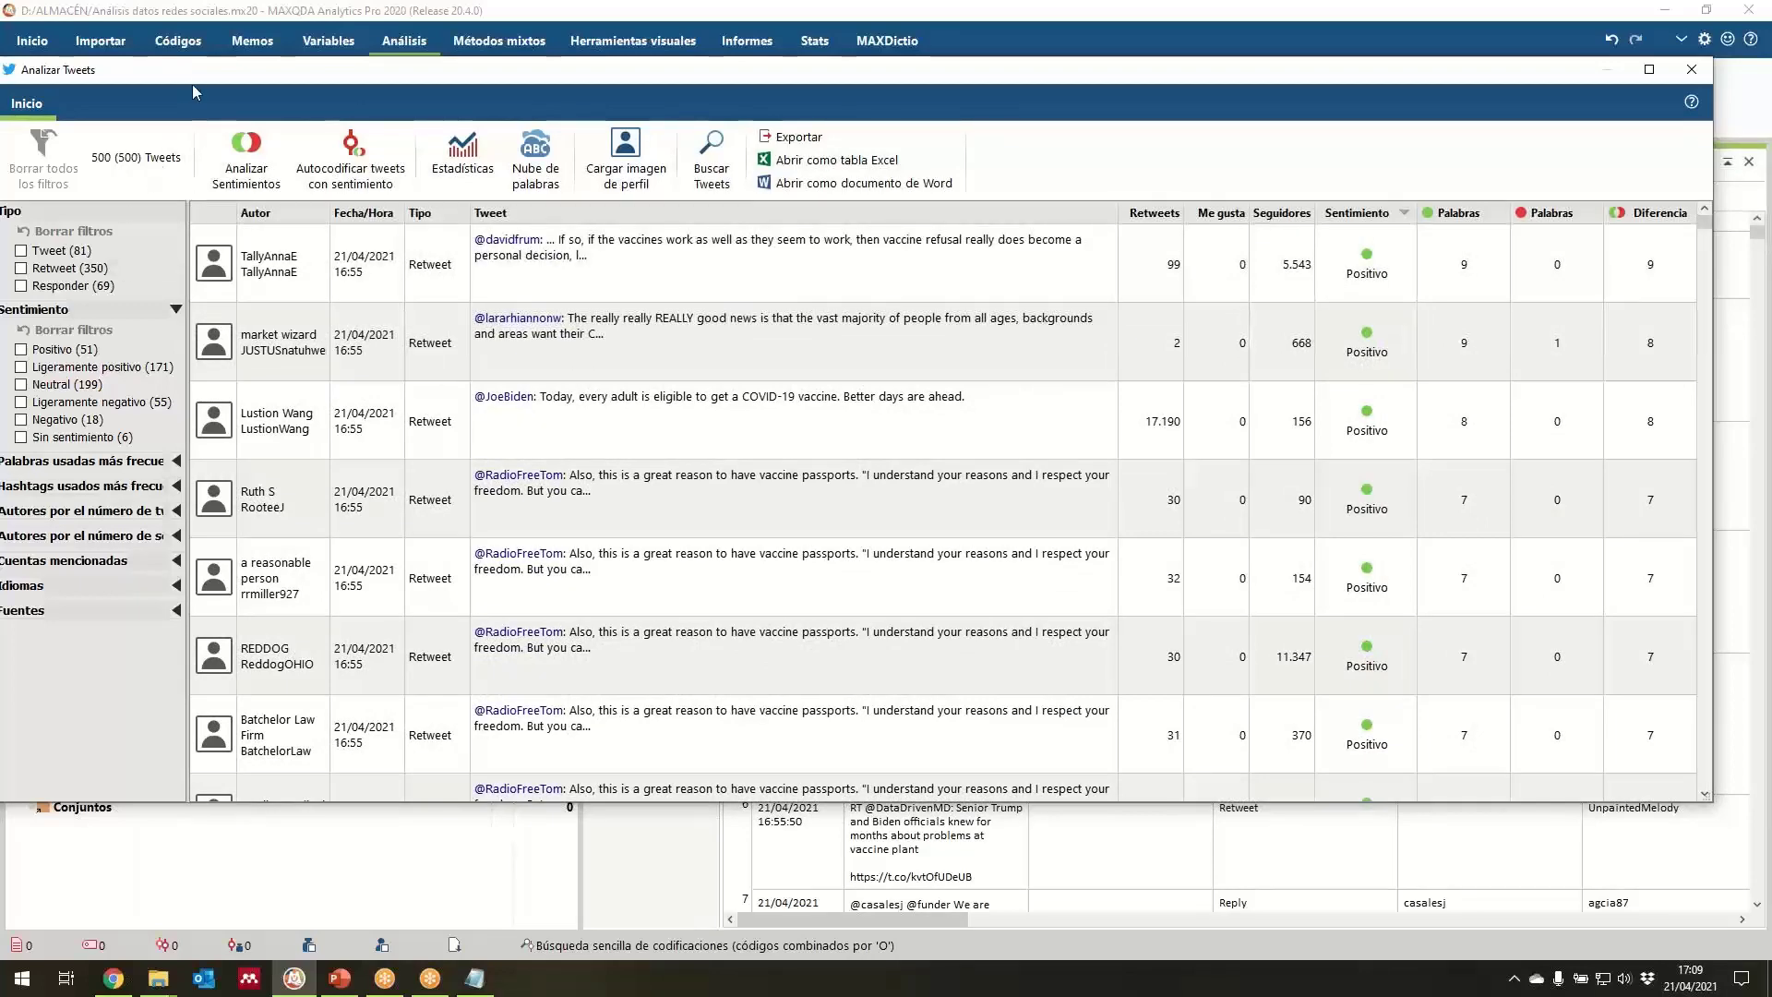
drag(192, 70, 216, 71)
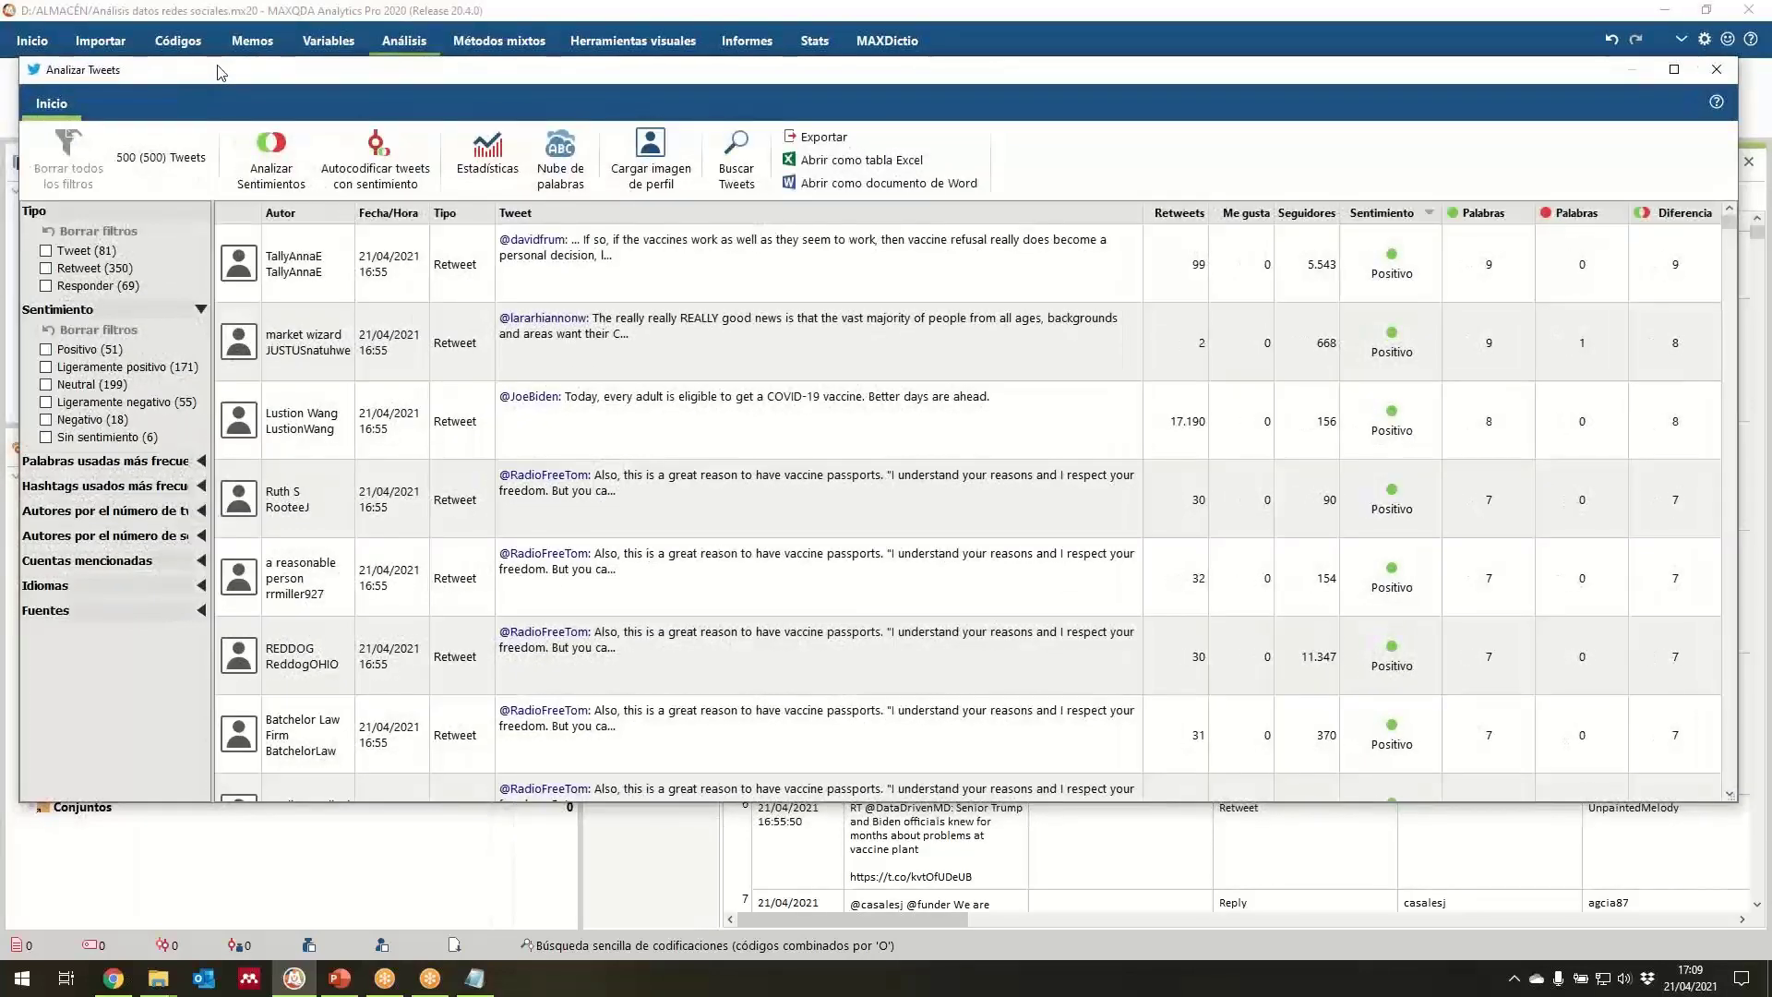
Autocode the filtered tweets with the sentiments Positivo, Ligeramente positivo, Ligeramente negativo and Negativo, and uncover the code system to check the new codes.
click(395, 182)
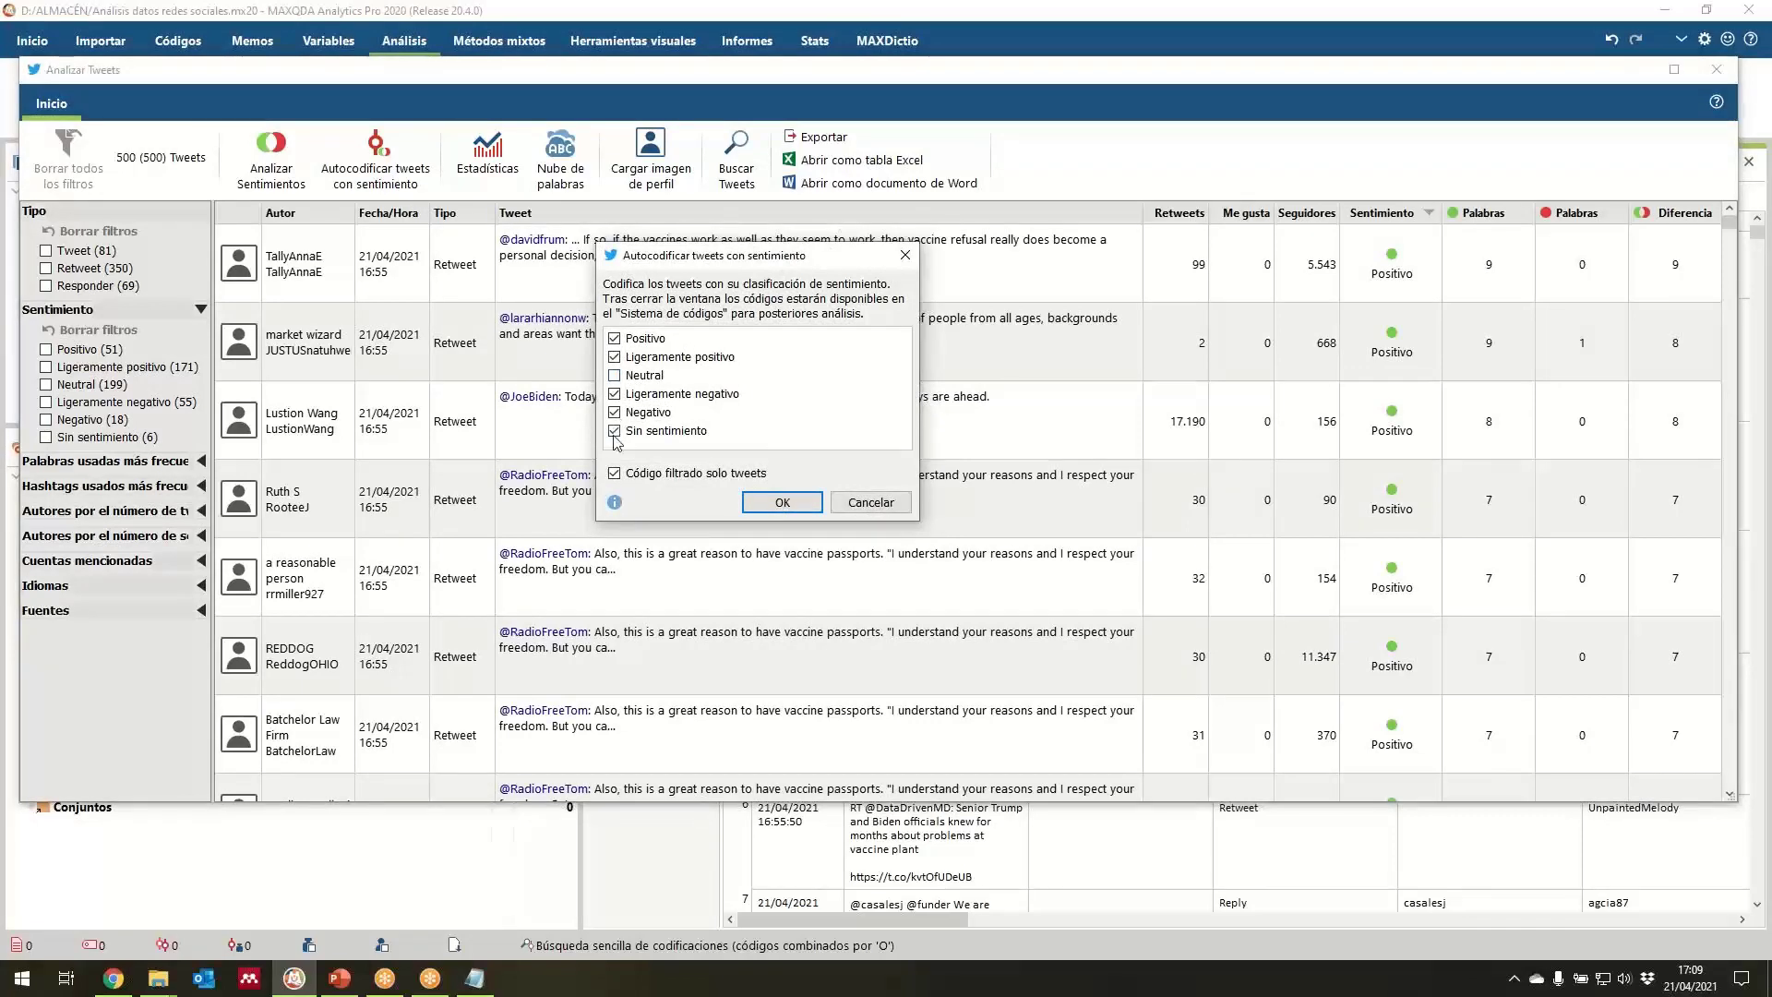
click(783, 502)
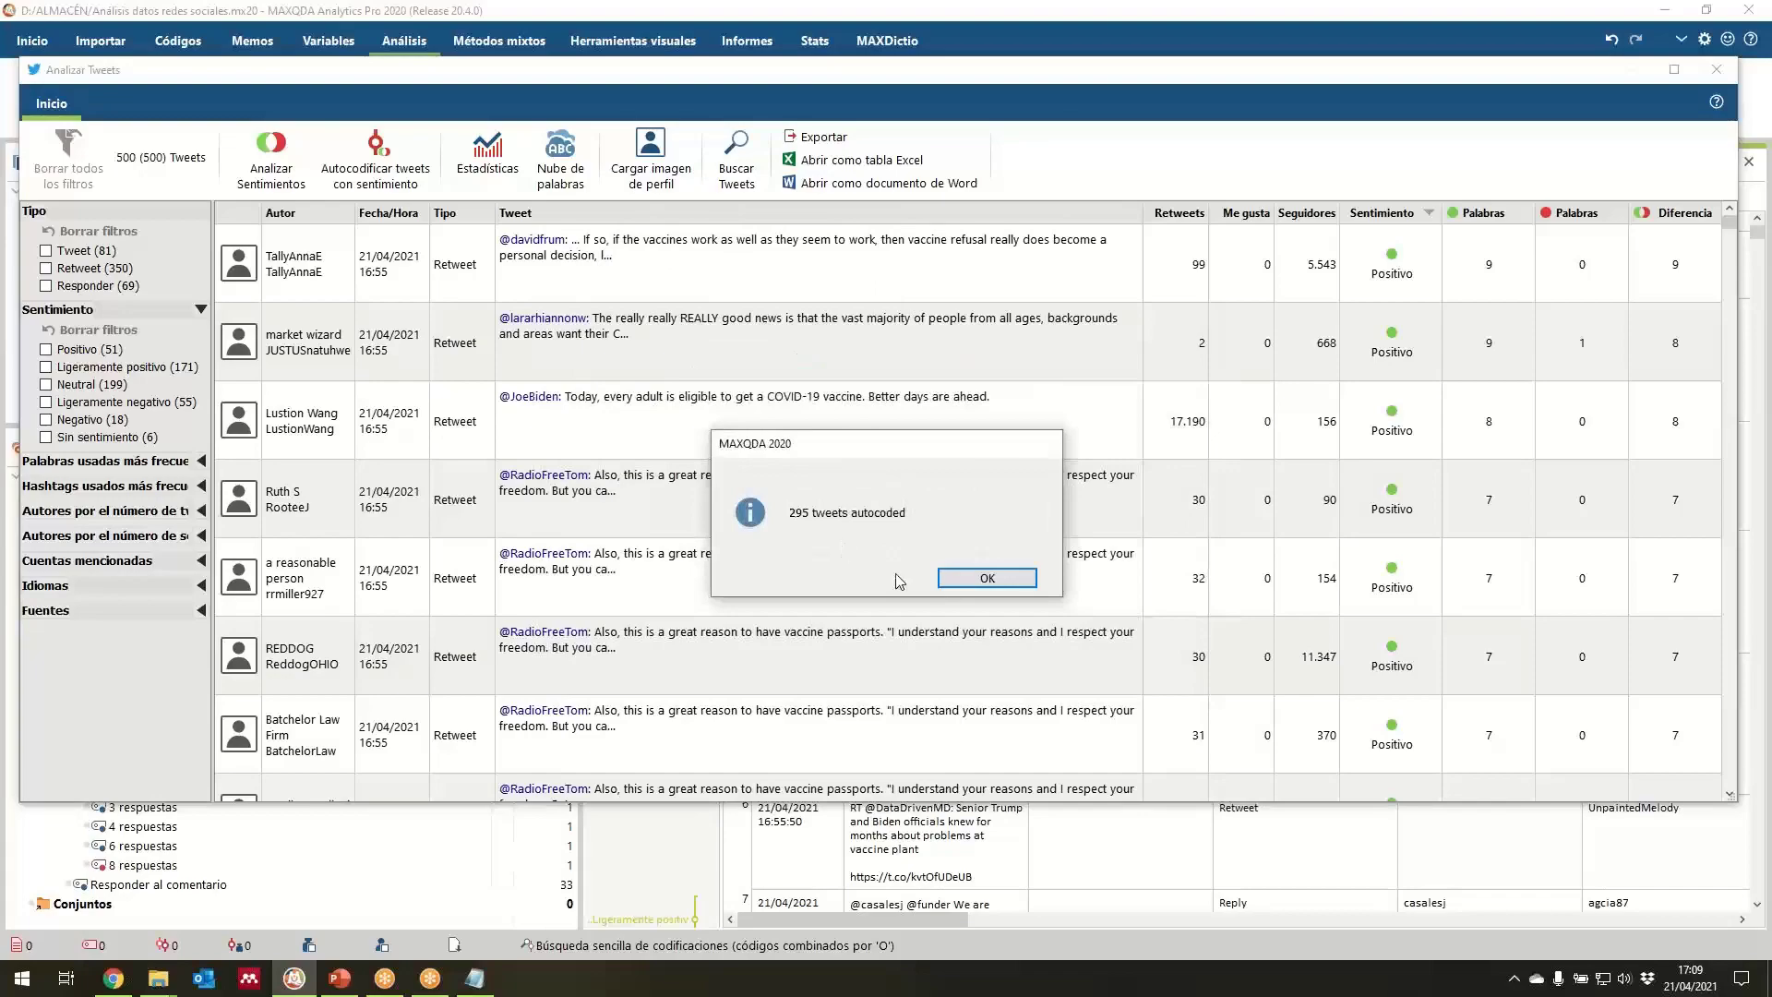
click(959, 582)
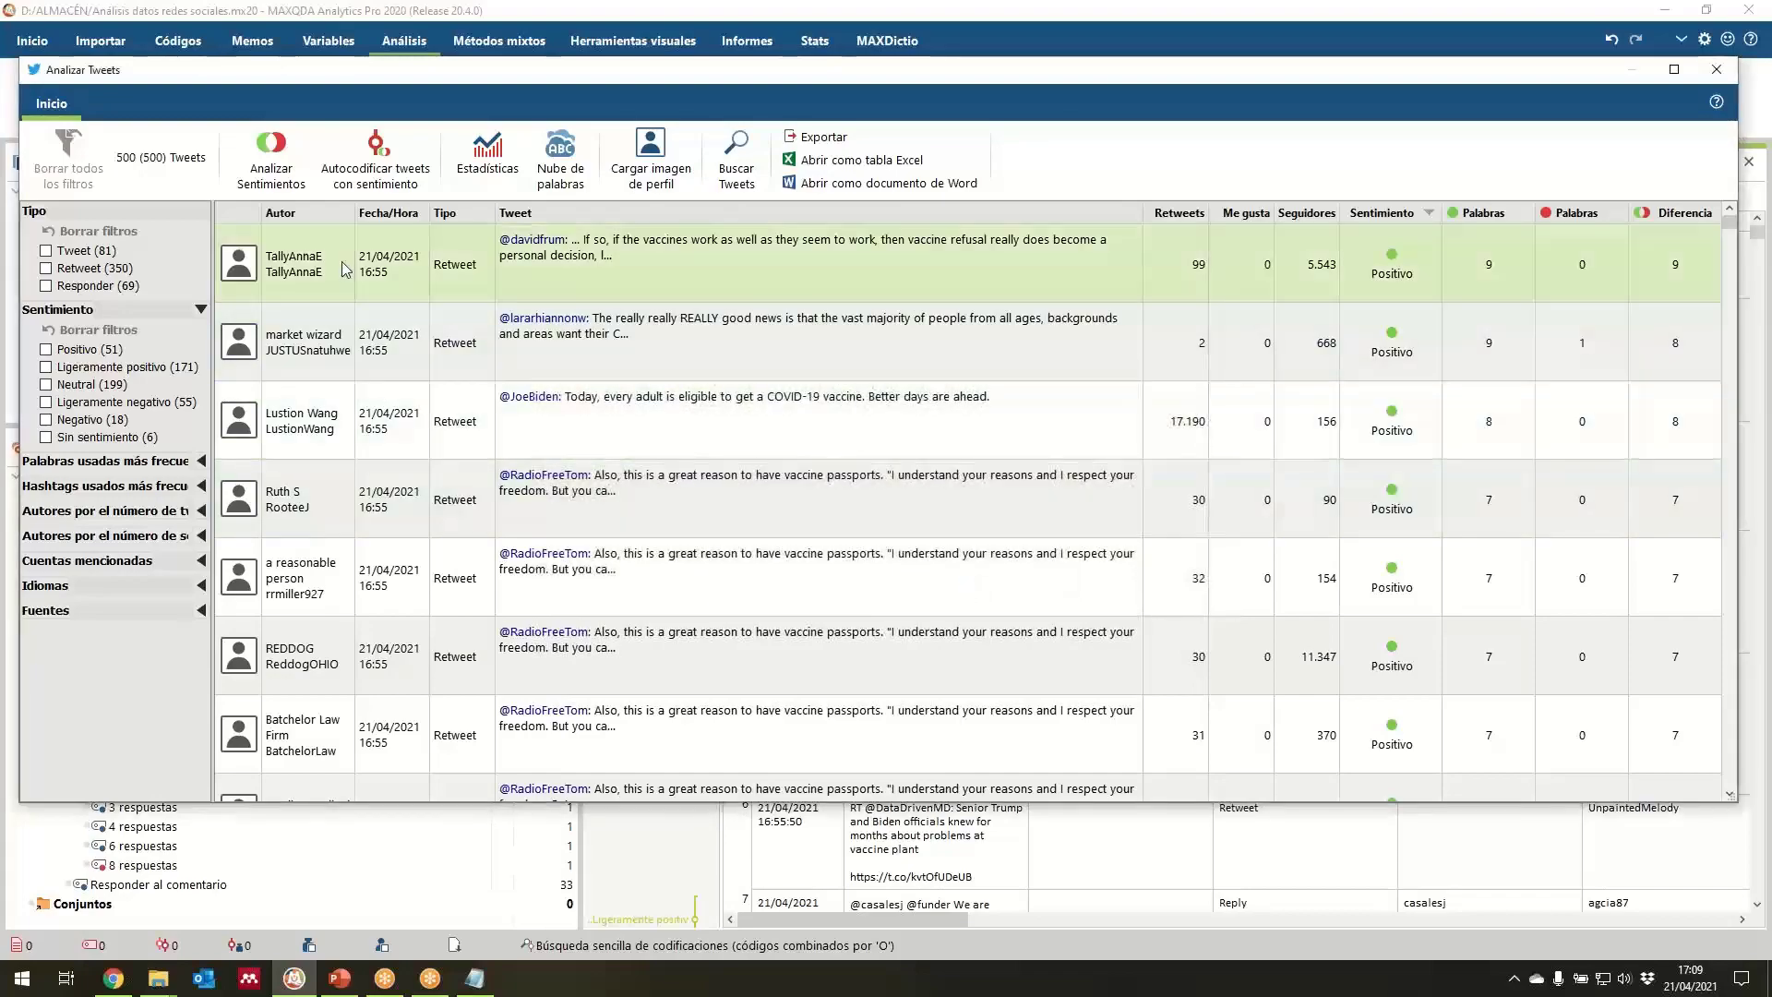
drag(313, 77, 602, 116)
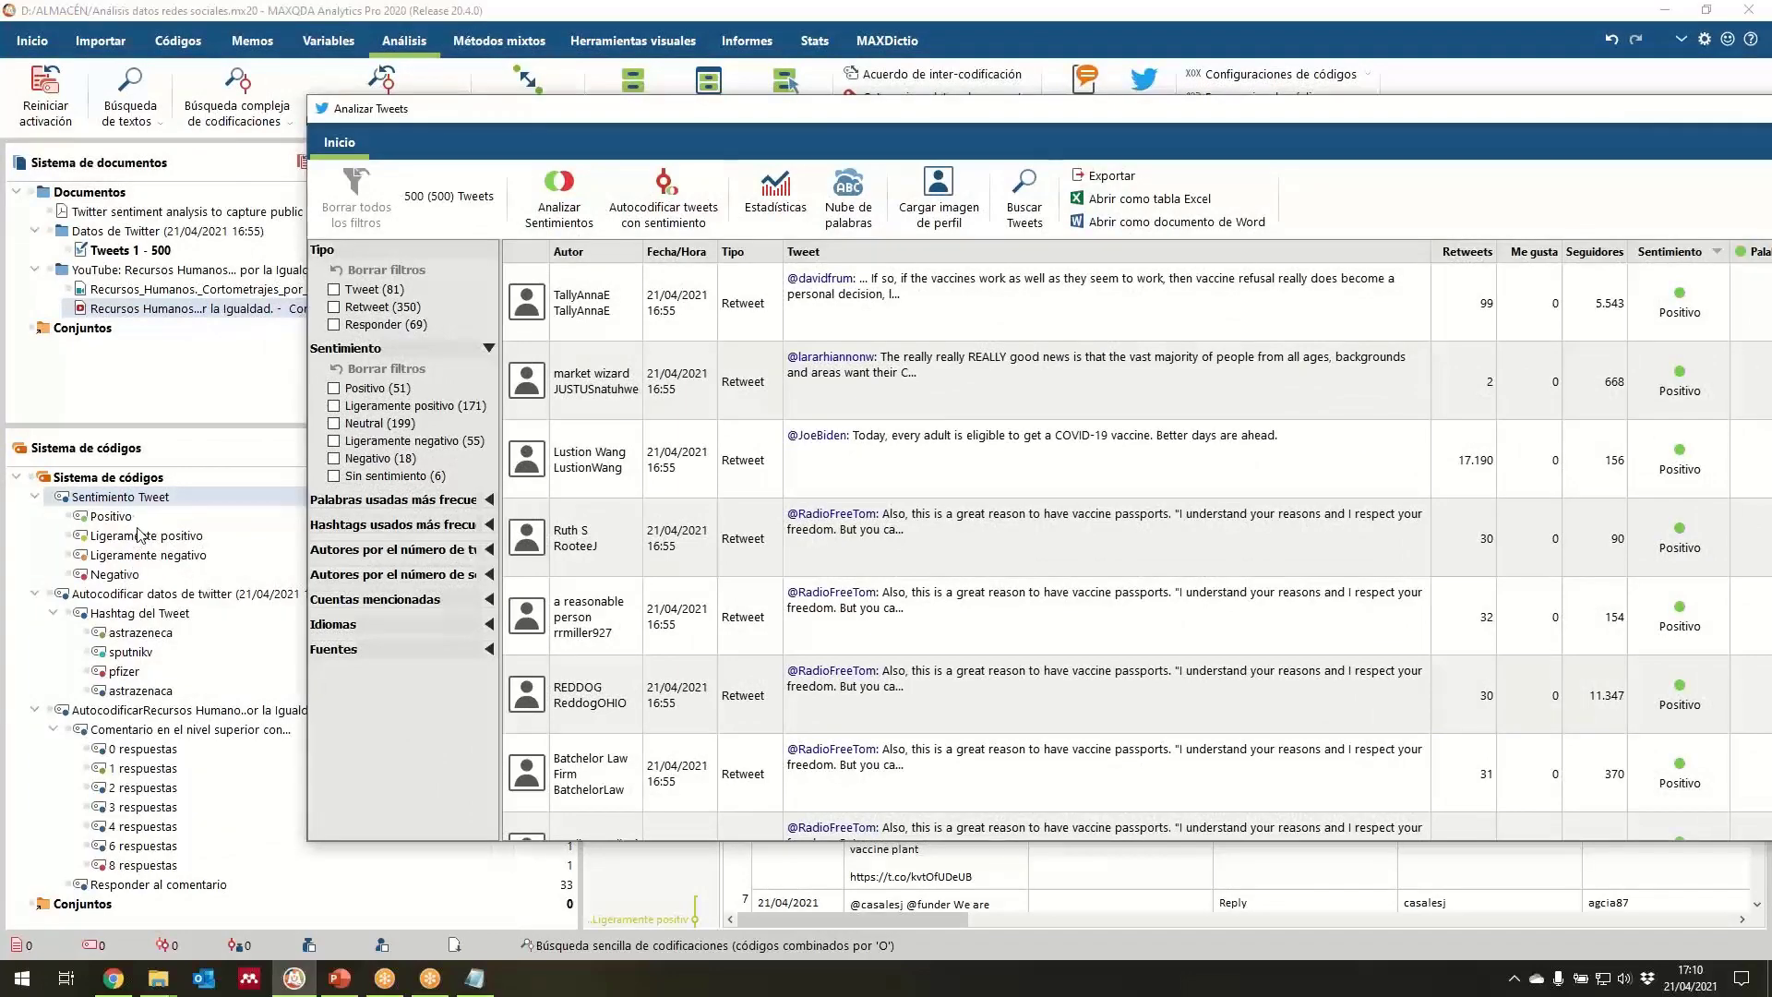
Show the Sentimiento chart in the tweet statistics, enlarge it for viewing, and close the statistics.
drag(869, 120, 563, 38)
click(476, 124)
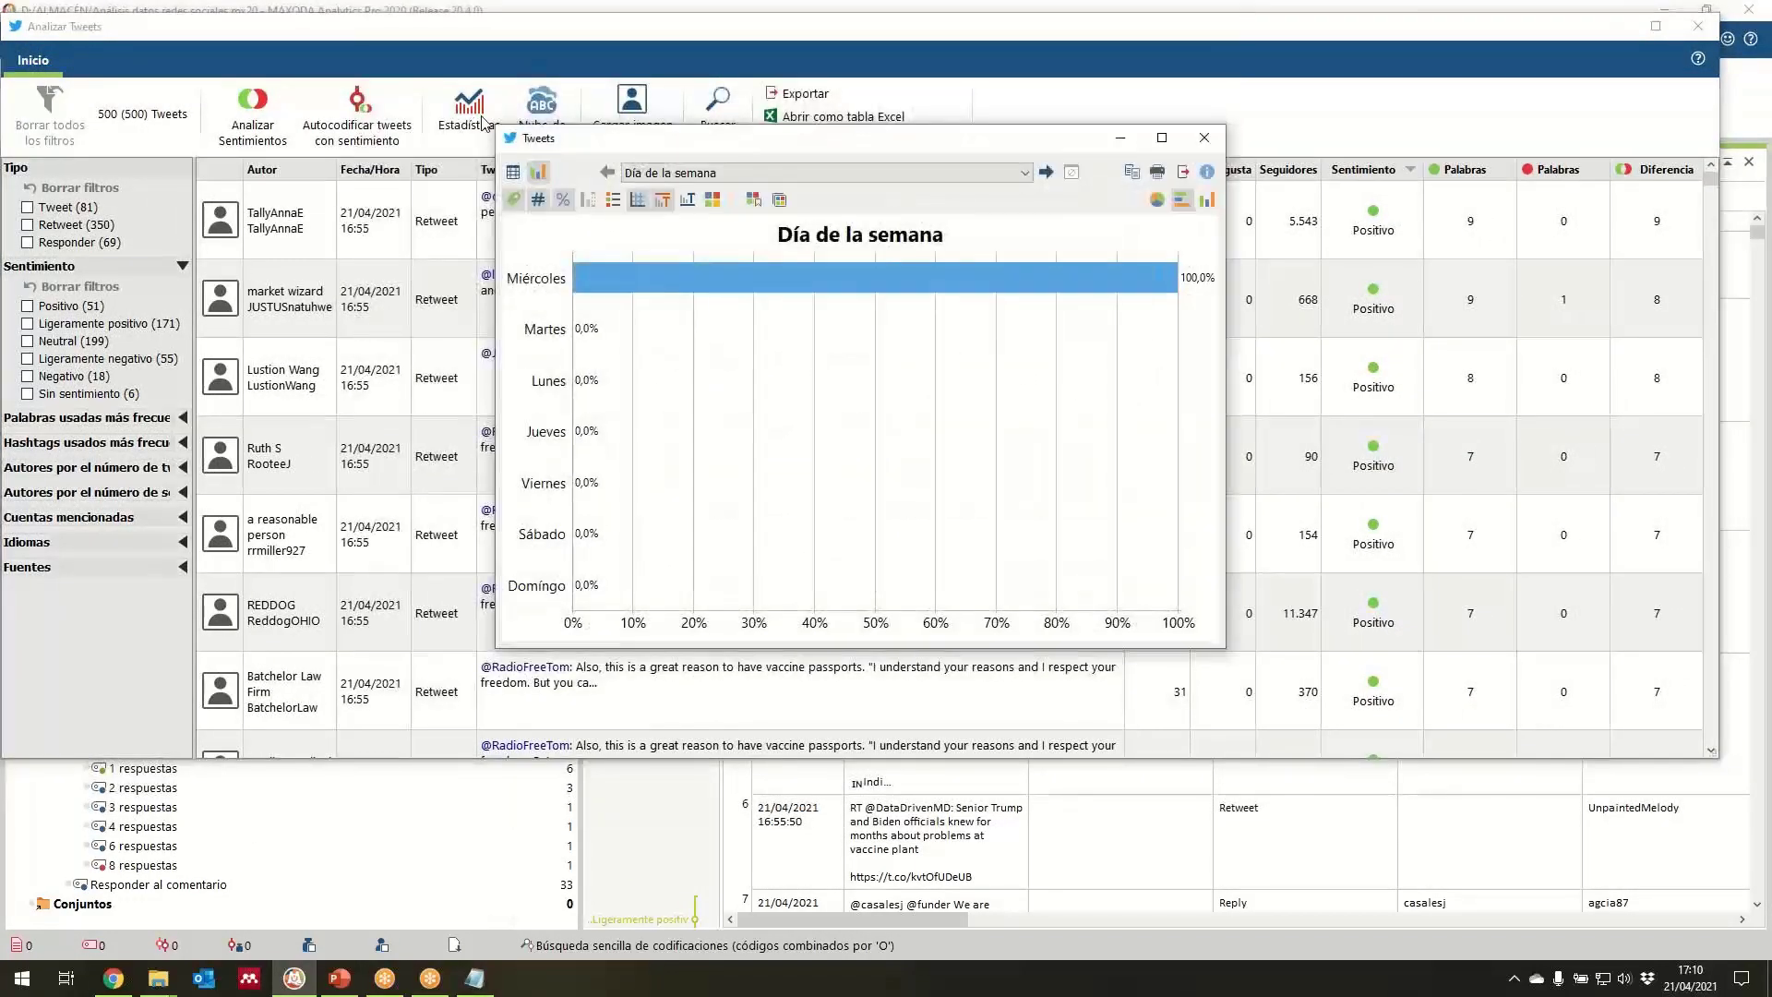
click(1026, 180)
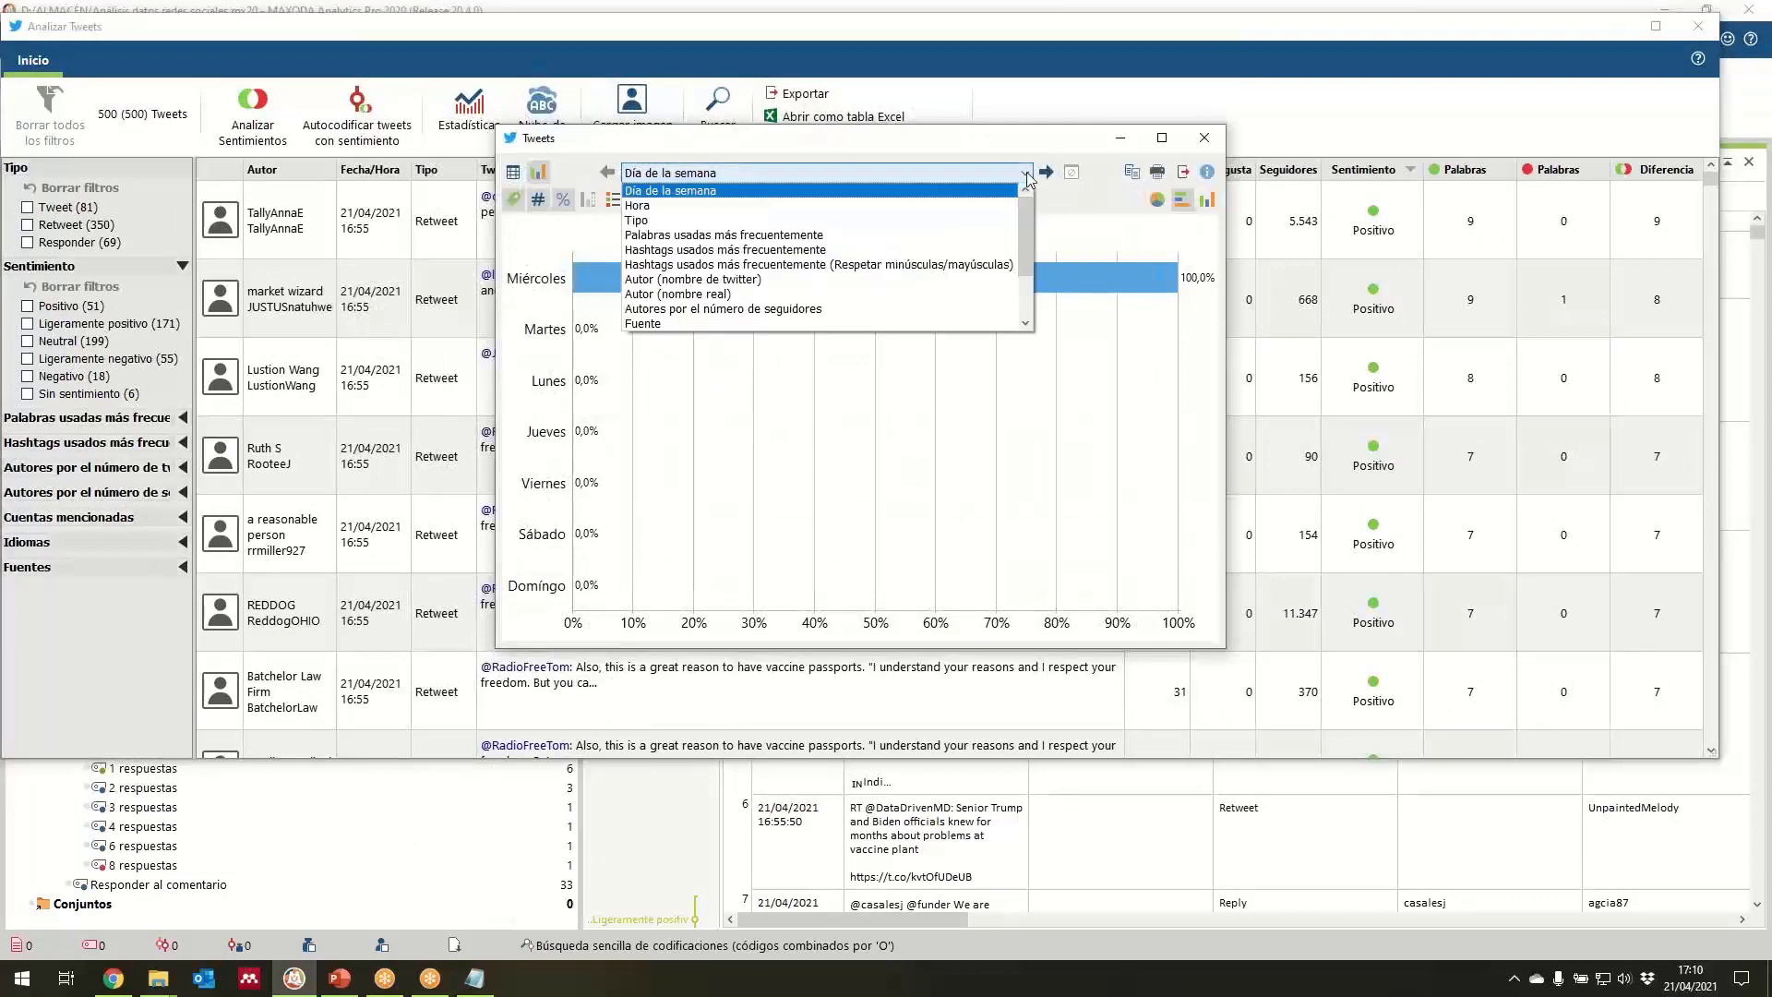
drag(1026, 234, 1034, 277)
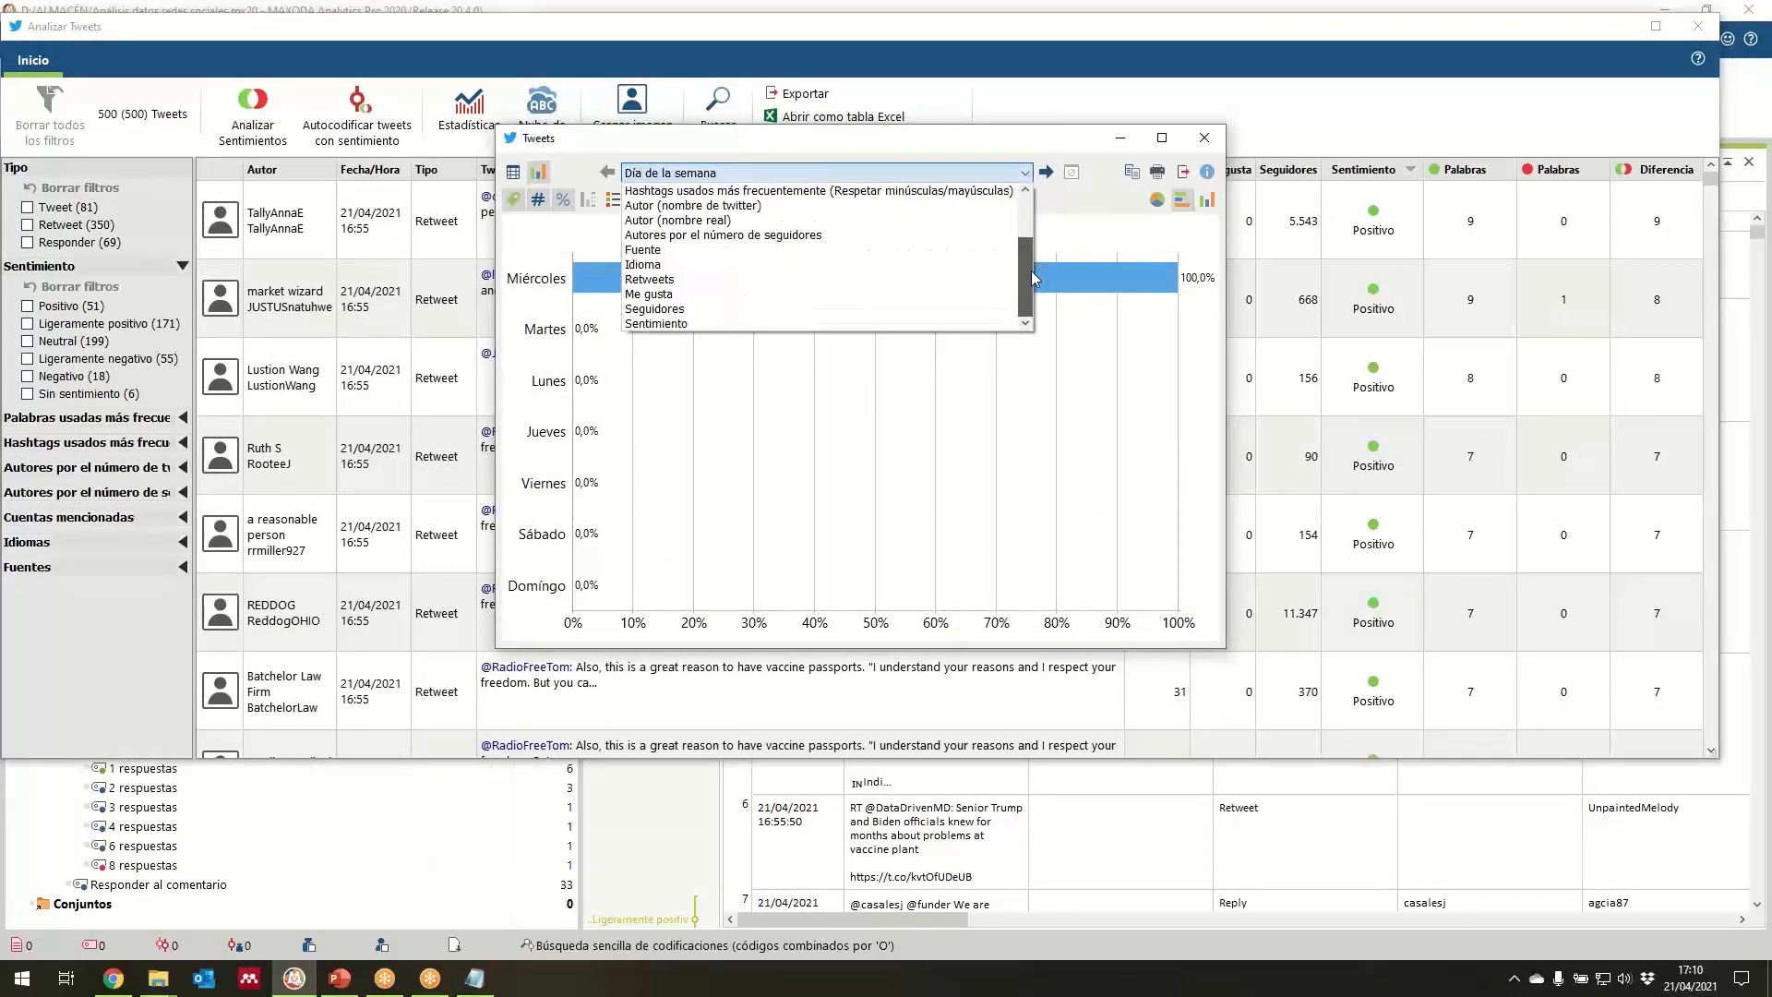
click(910, 323)
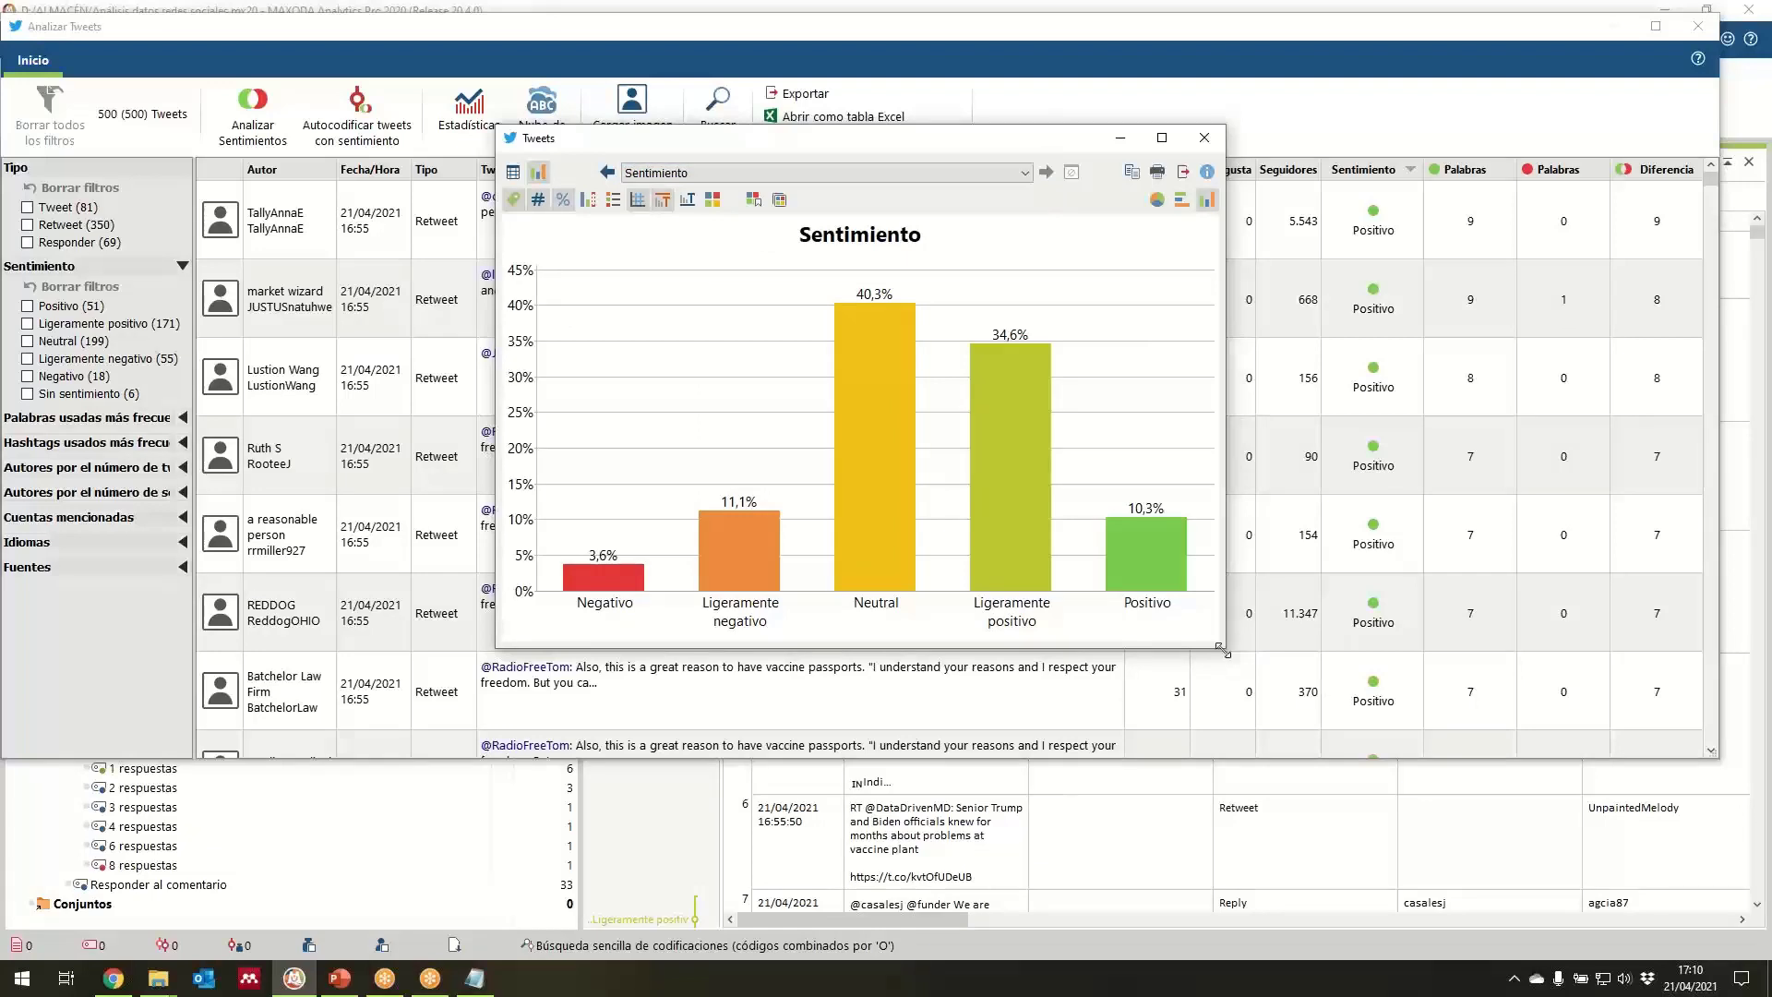
drag(1227, 649, 1512, 744)
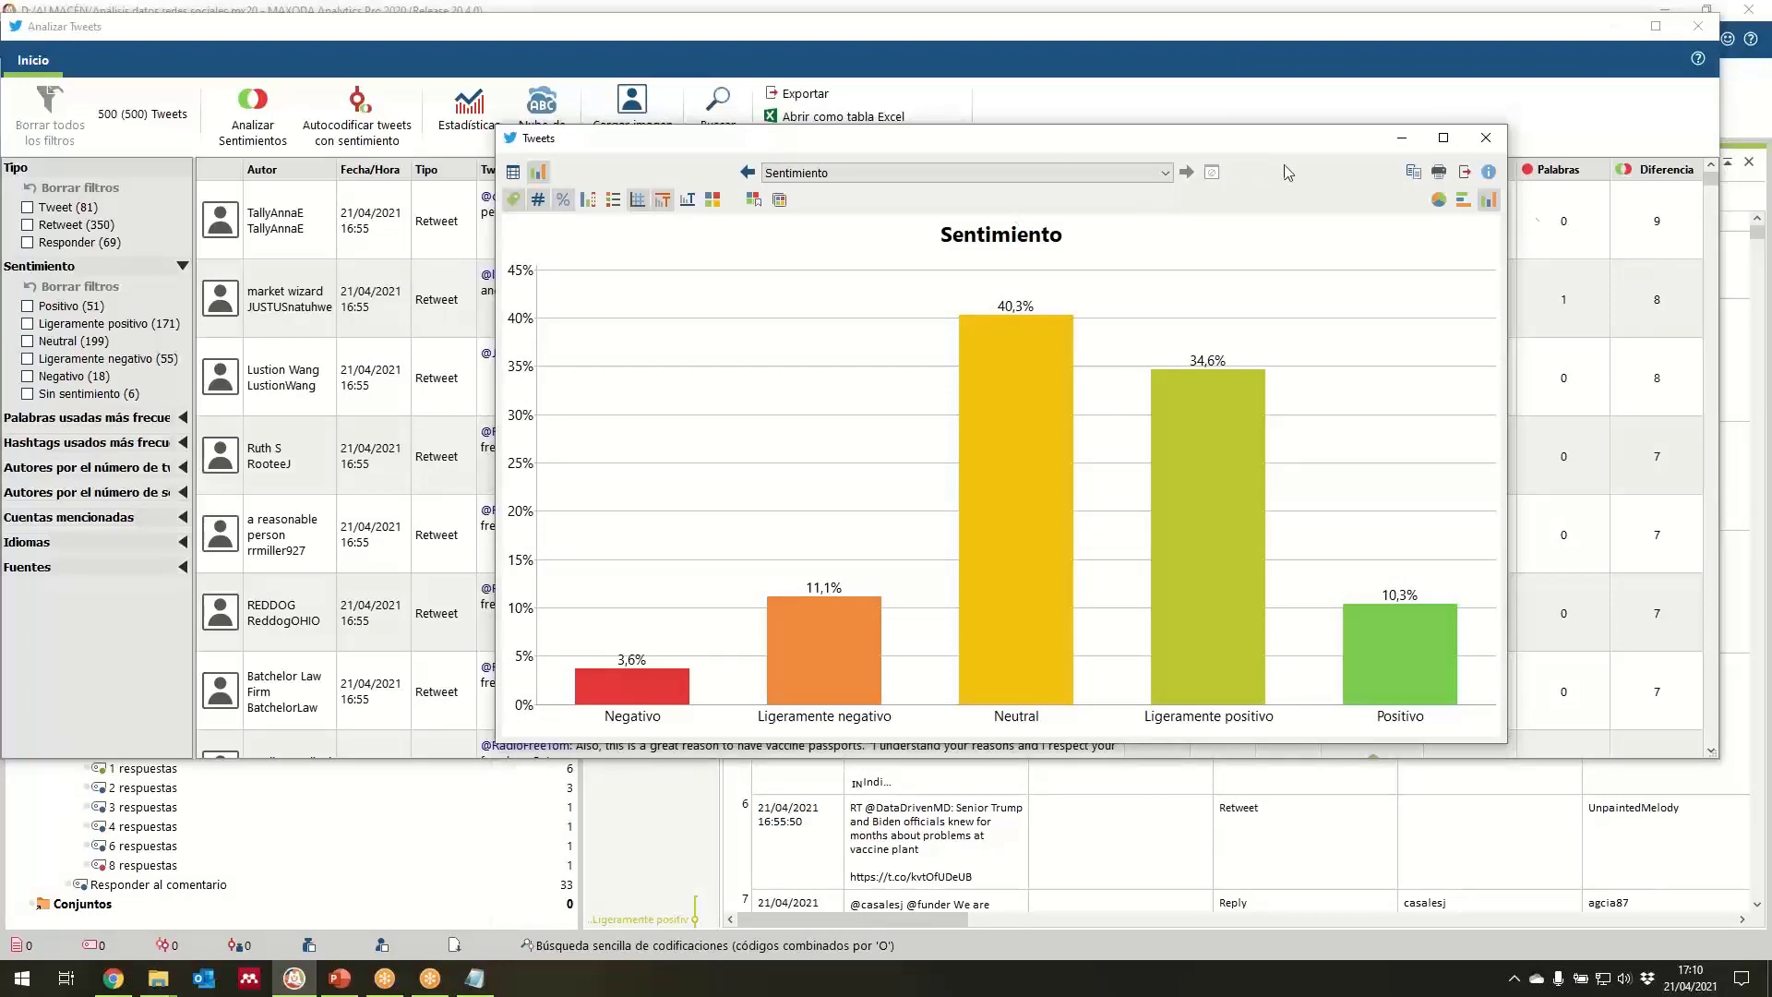
click(1485, 138)
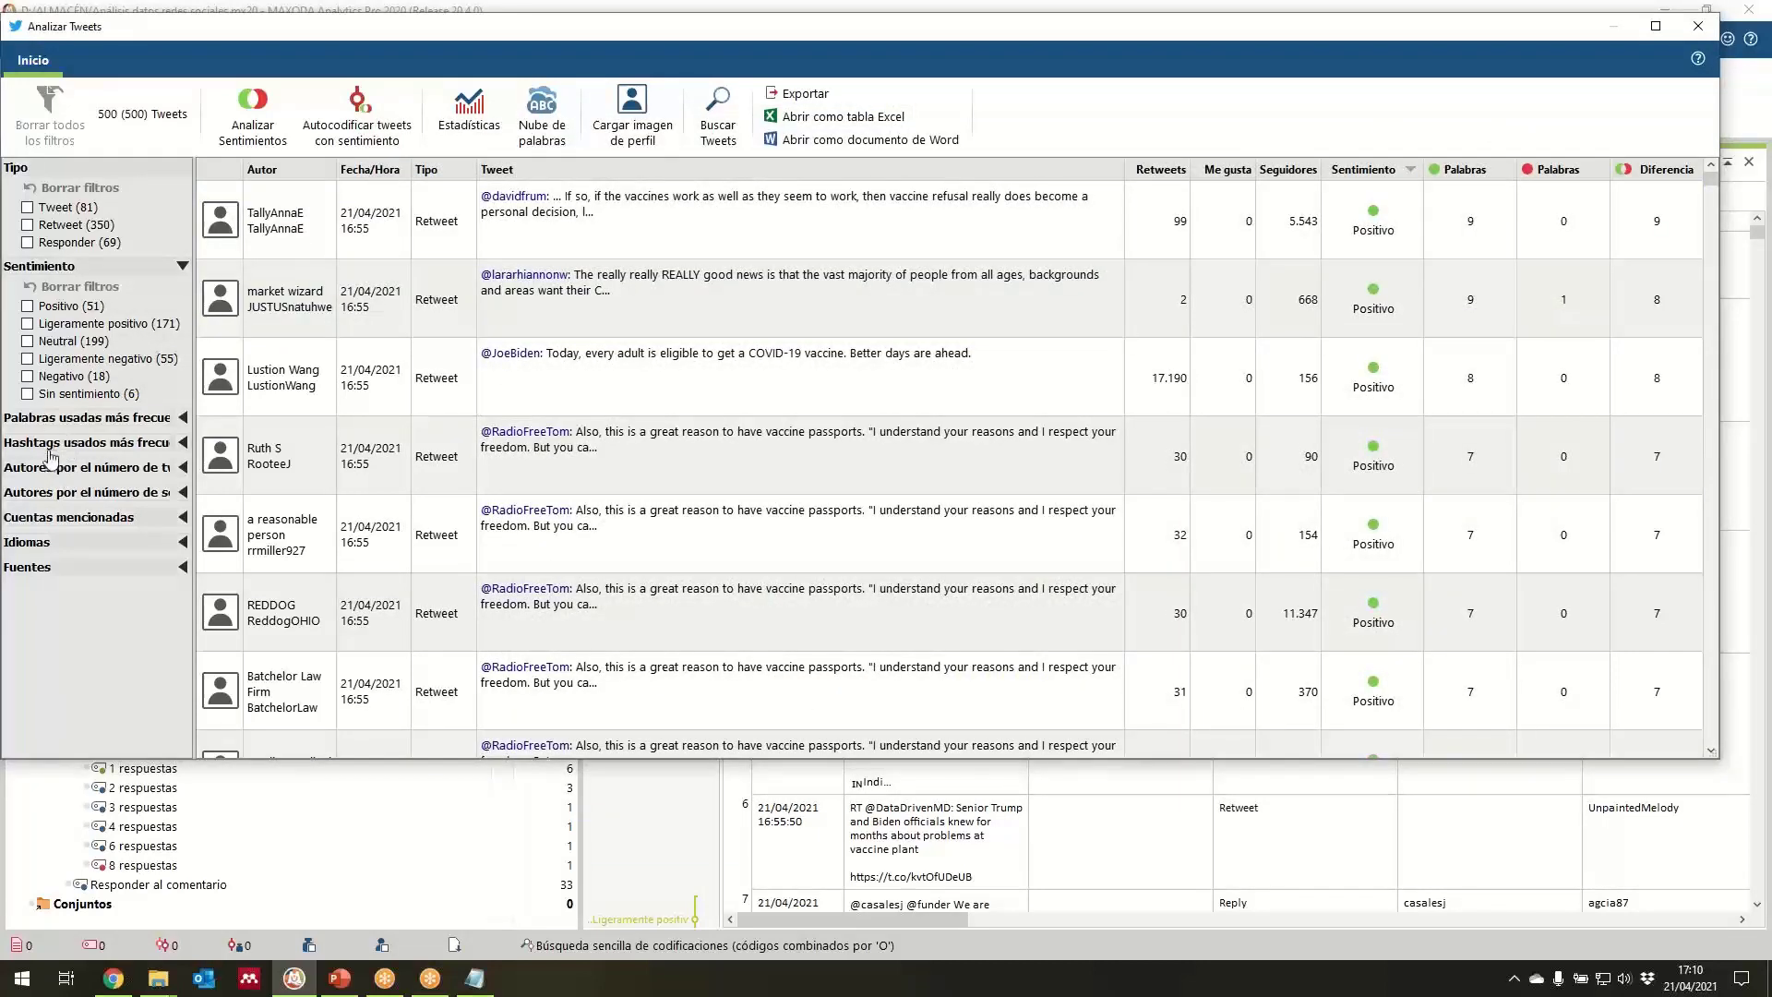
Expand the full list of most frequently used hashtags in the filters and close the tweet analysis.
click(90, 447)
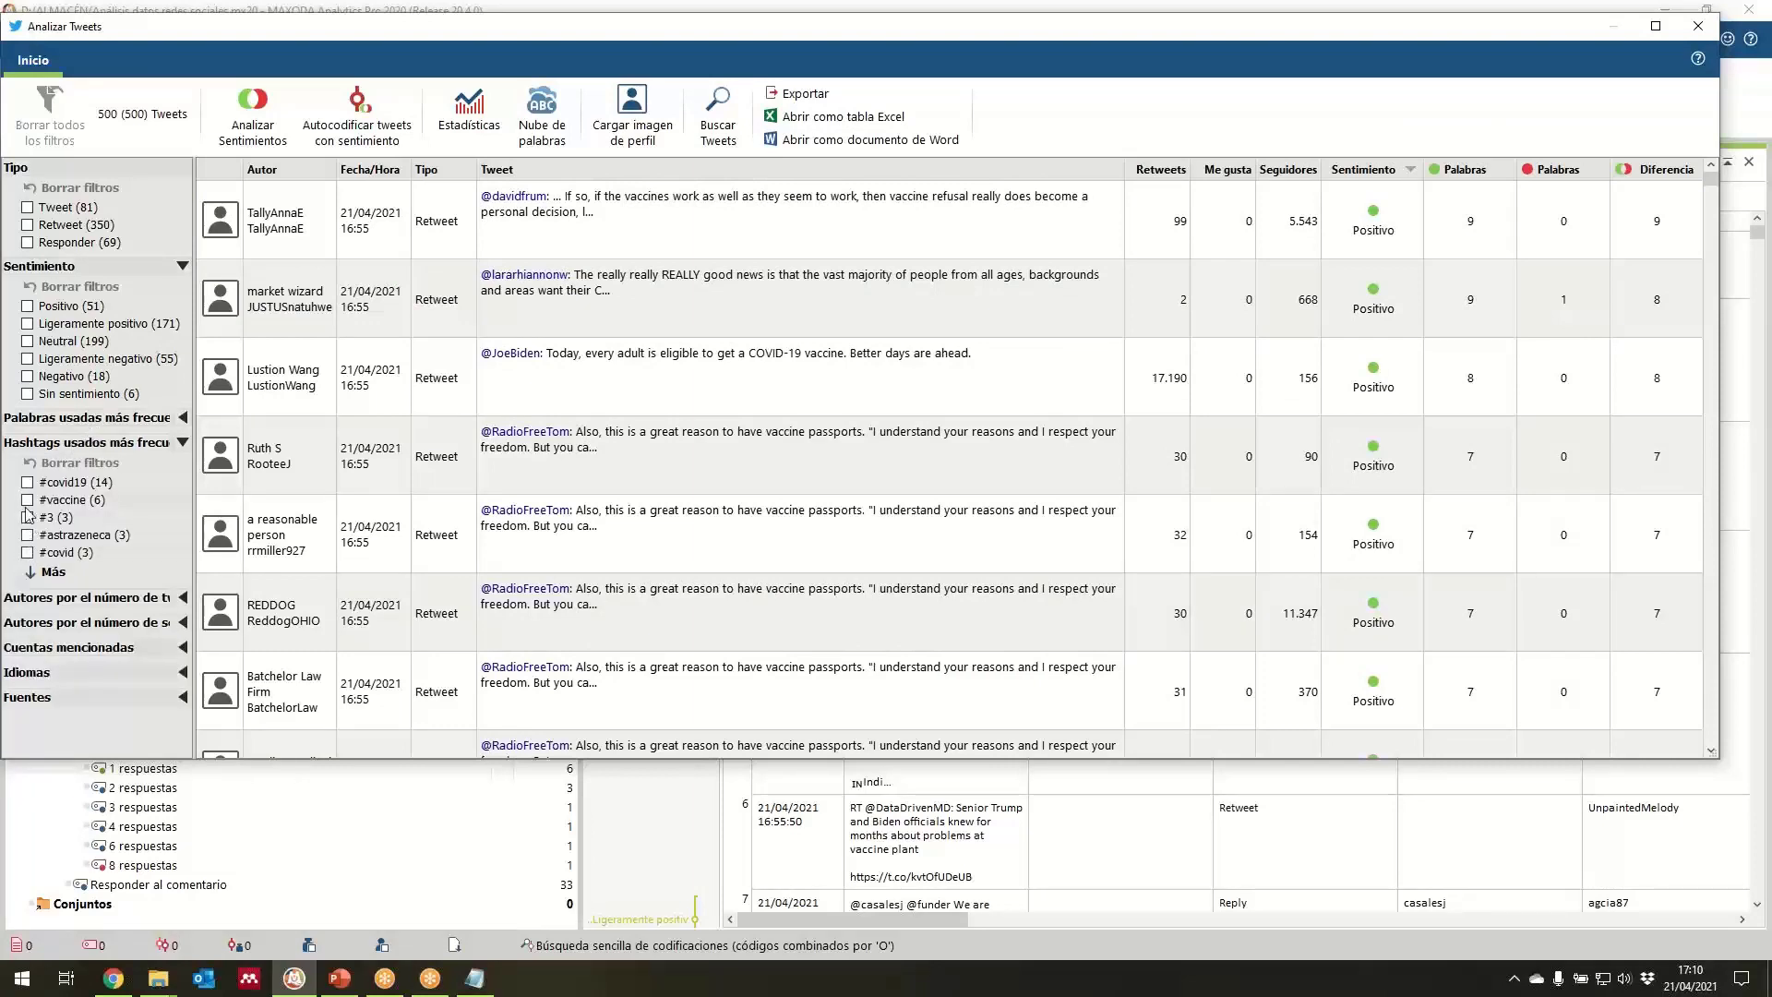
click(35, 573)
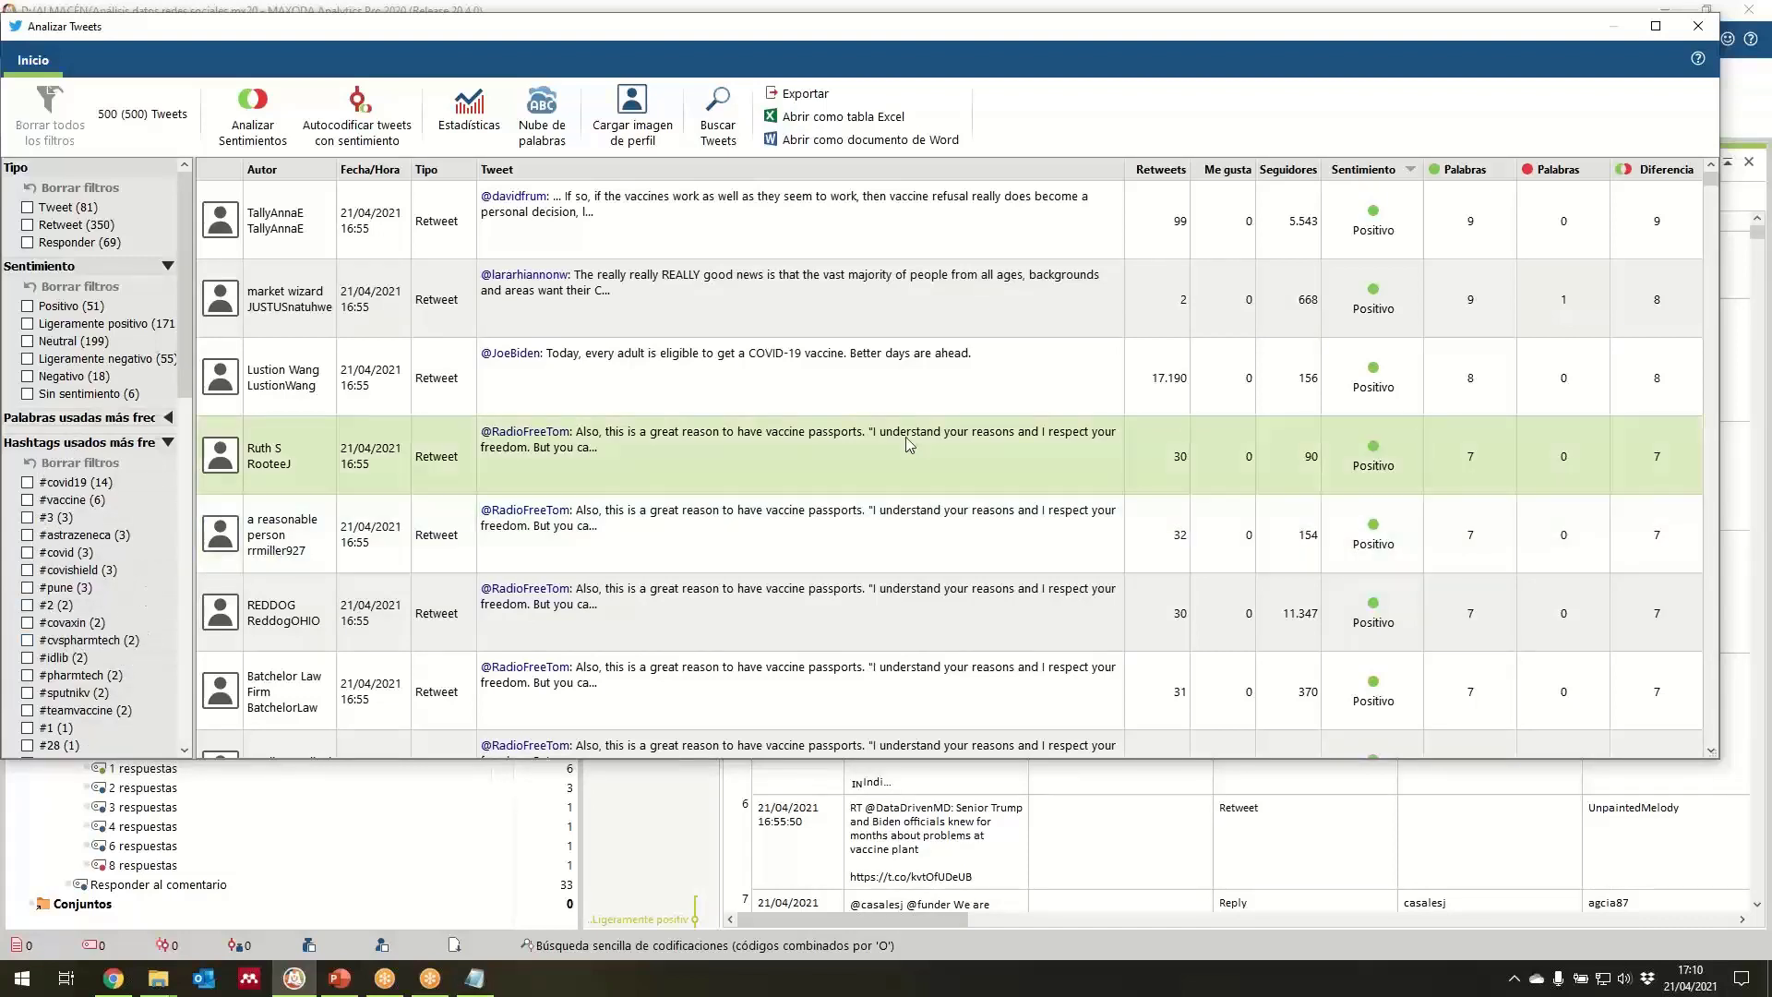
click(1698, 27)
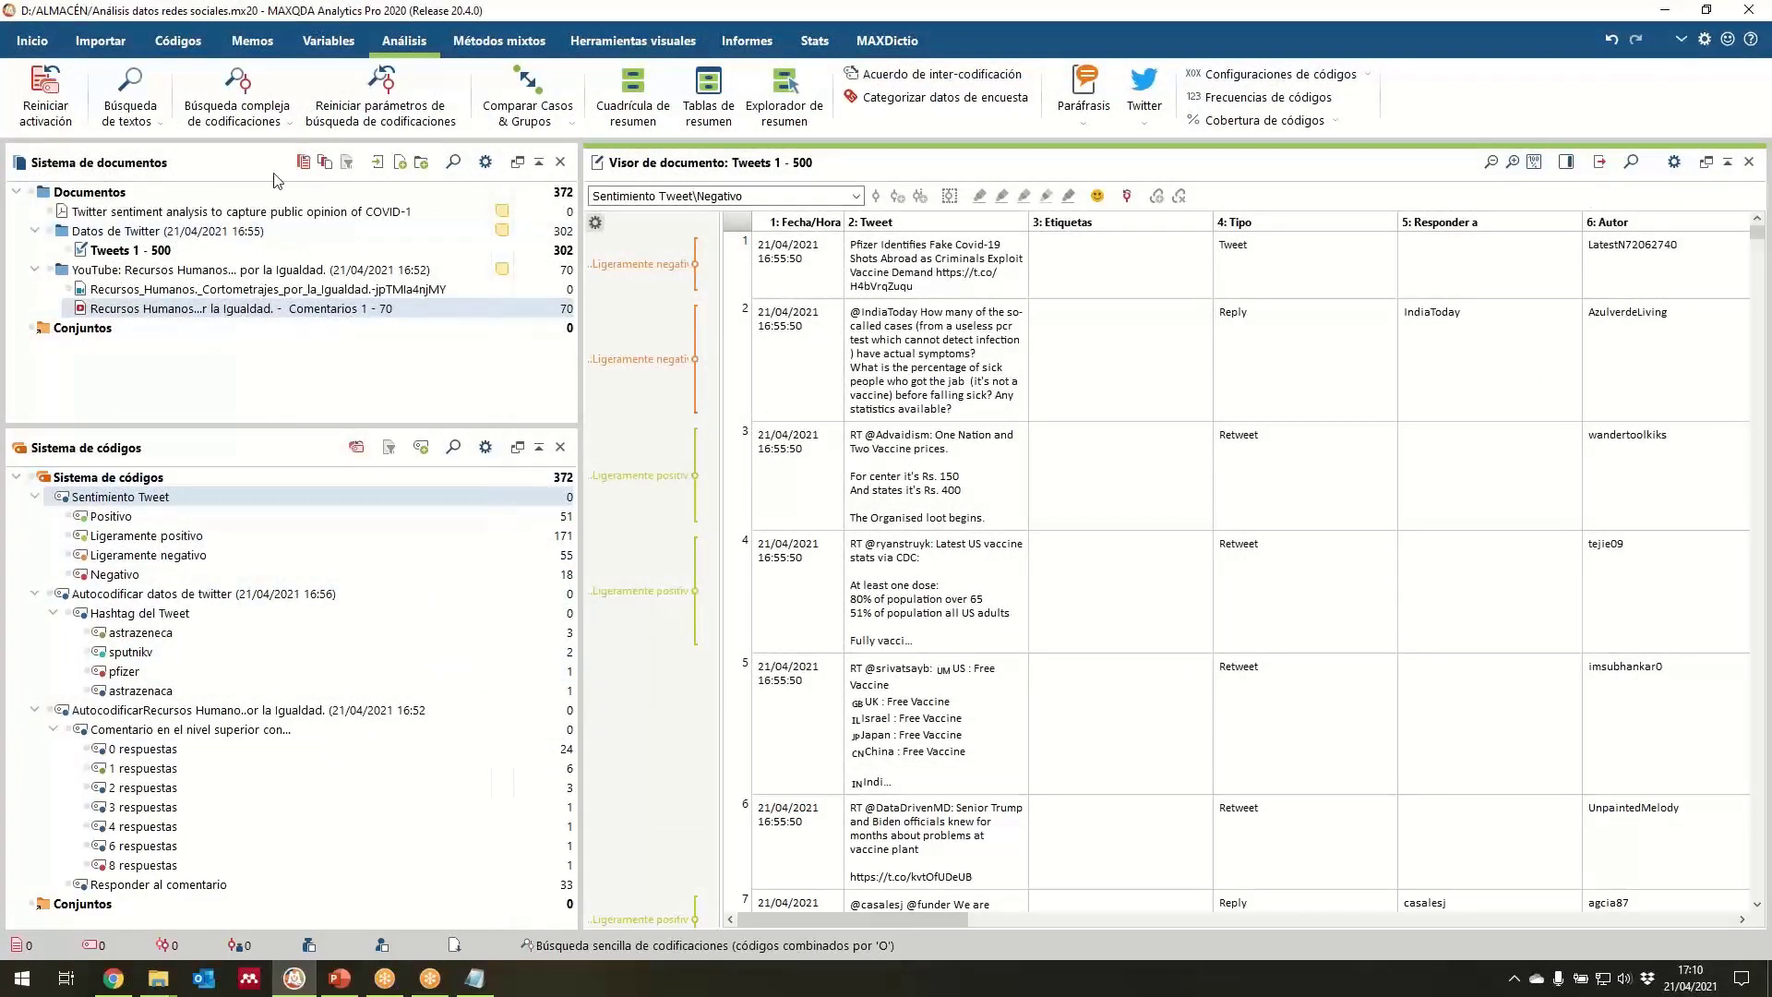
Start a code relations matrix with all codes as columns.
click(633, 40)
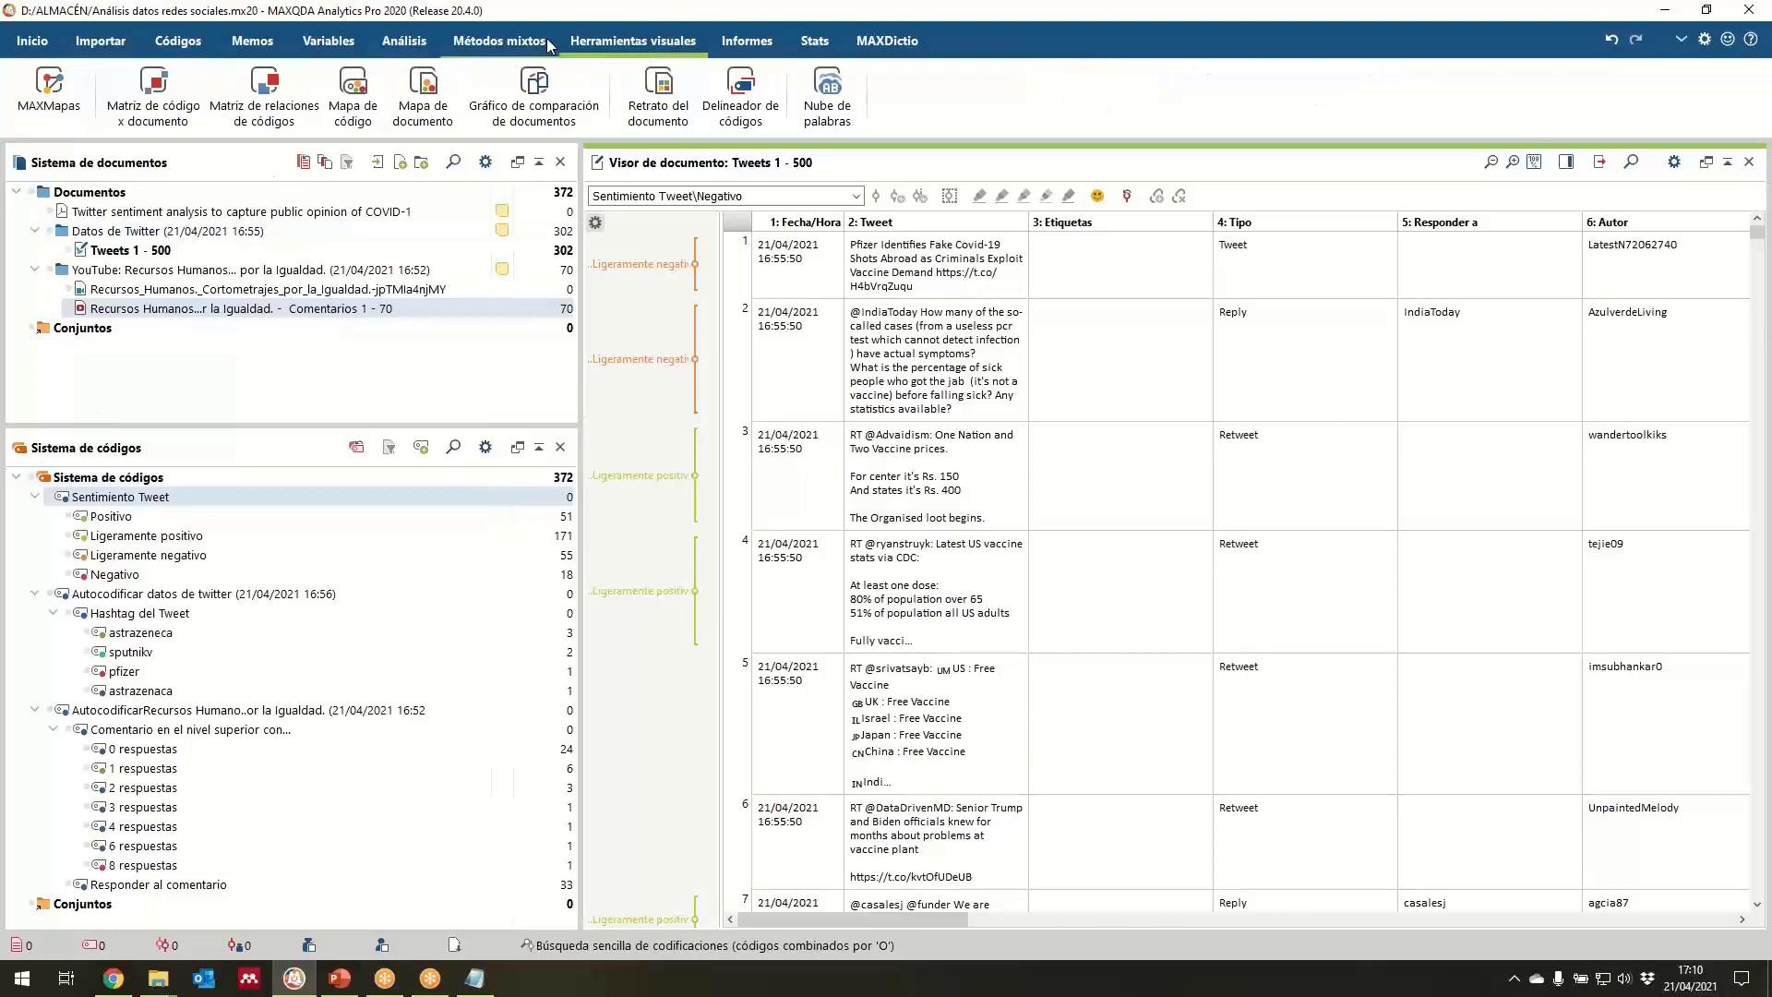
click(289, 111)
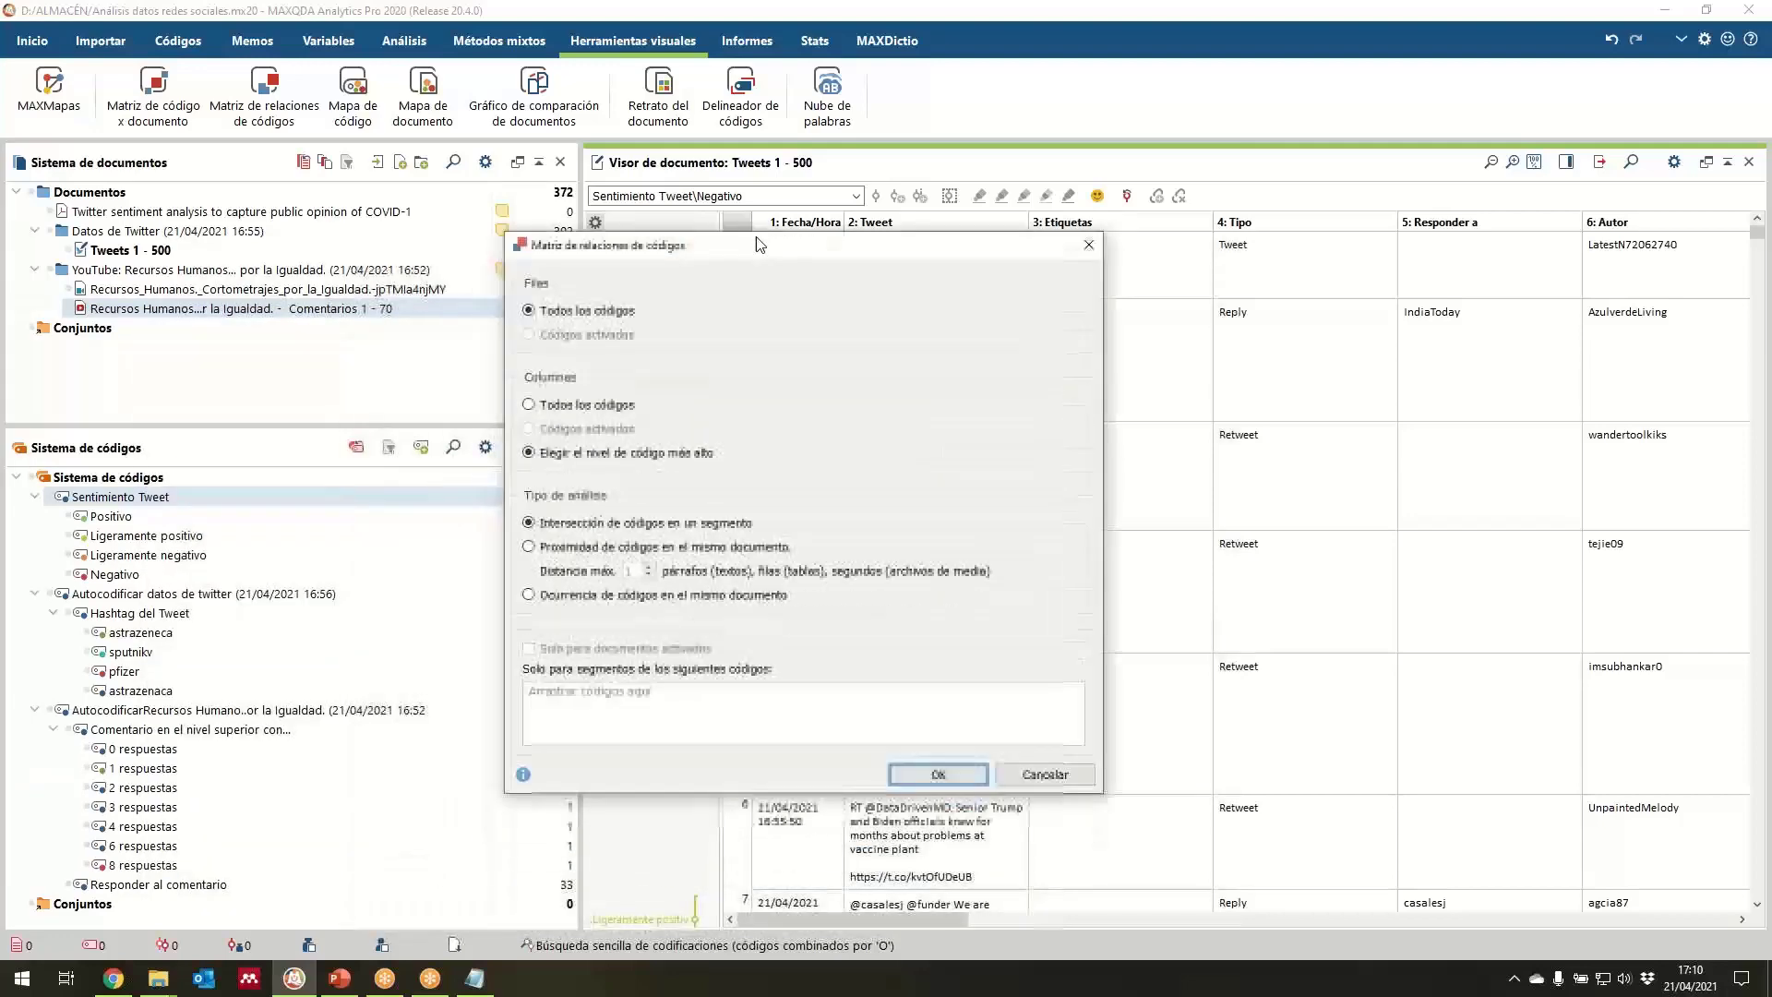
click(582, 333)
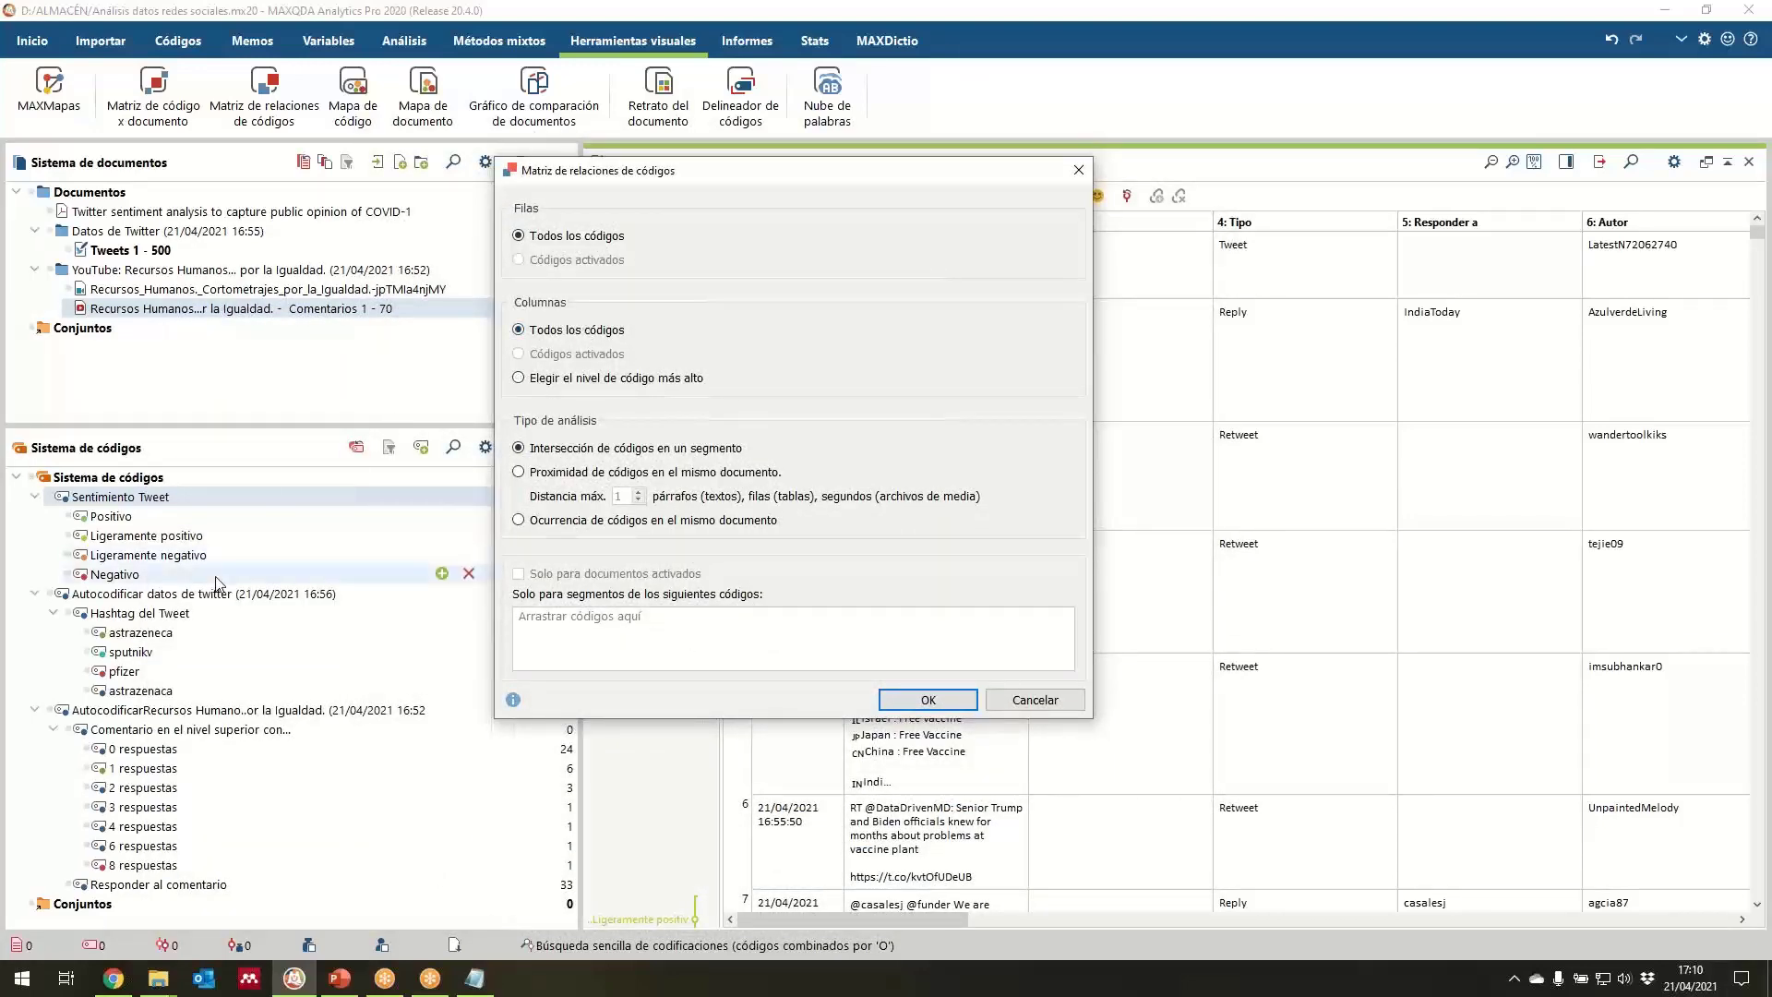
Activate the four Sentimiento Tweet subcodes and generate the code relations matrix with the activated codes as rows.
click(72, 516)
click(70, 536)
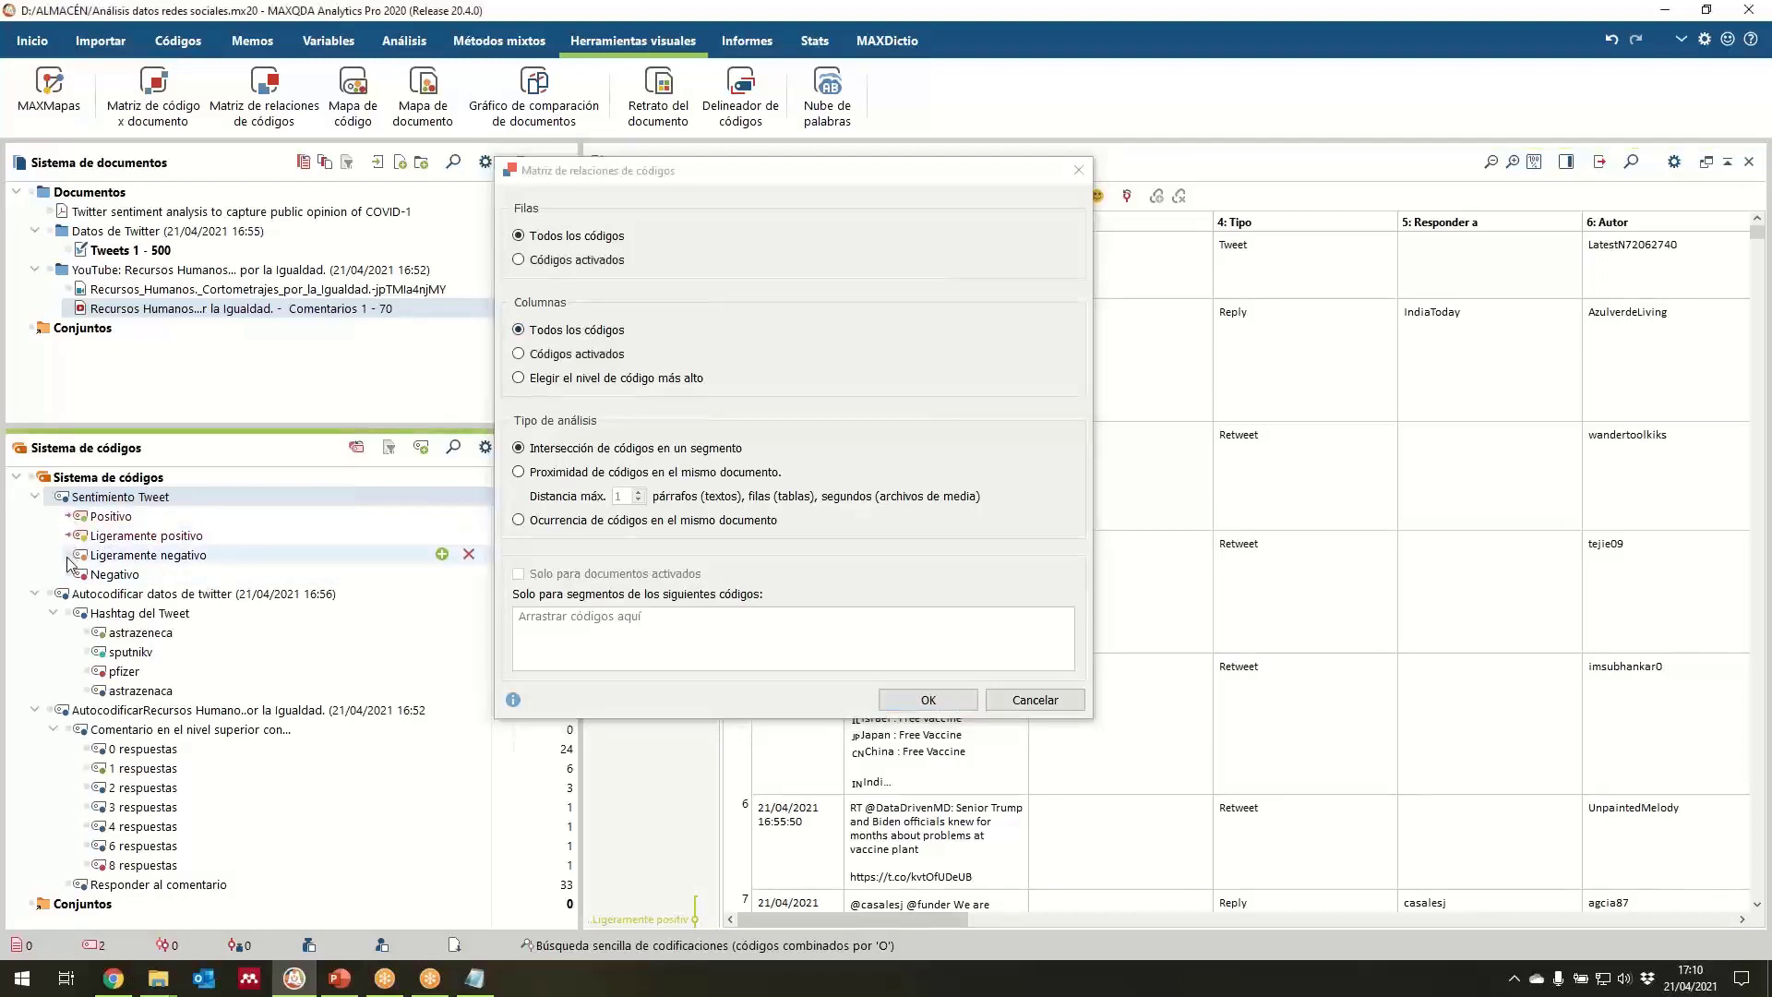
click(70, 556)
click(70, 575)
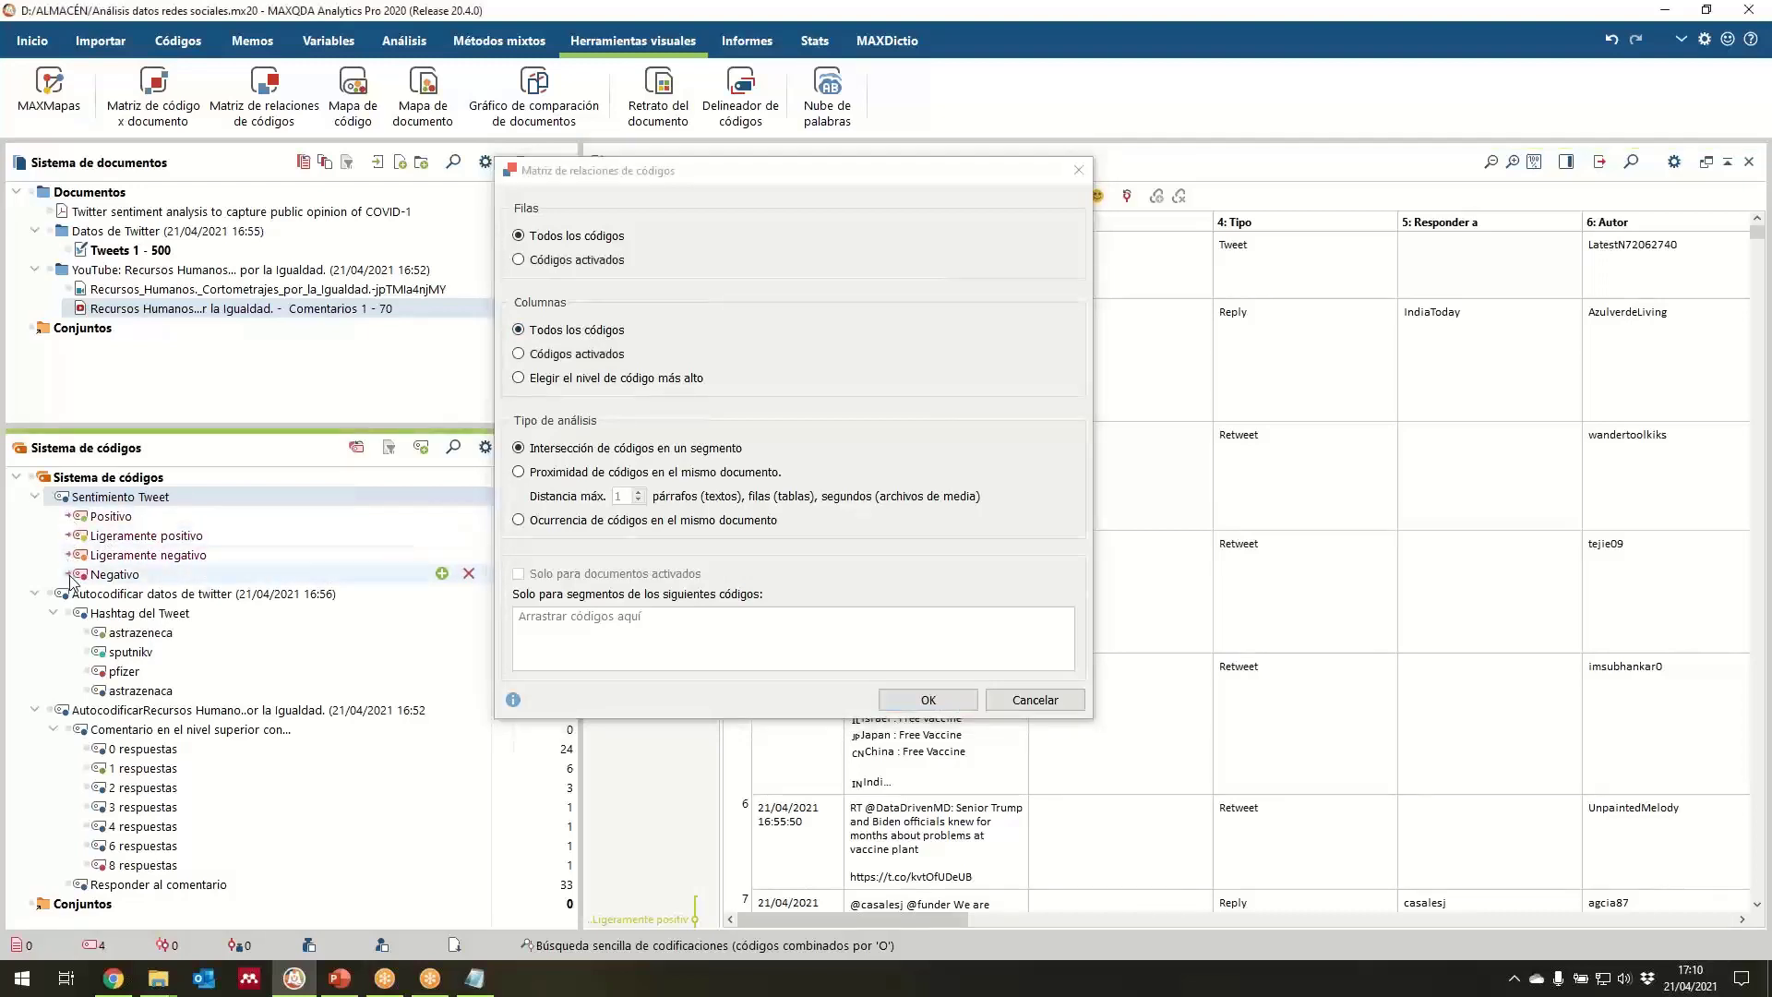
click(541, 262)
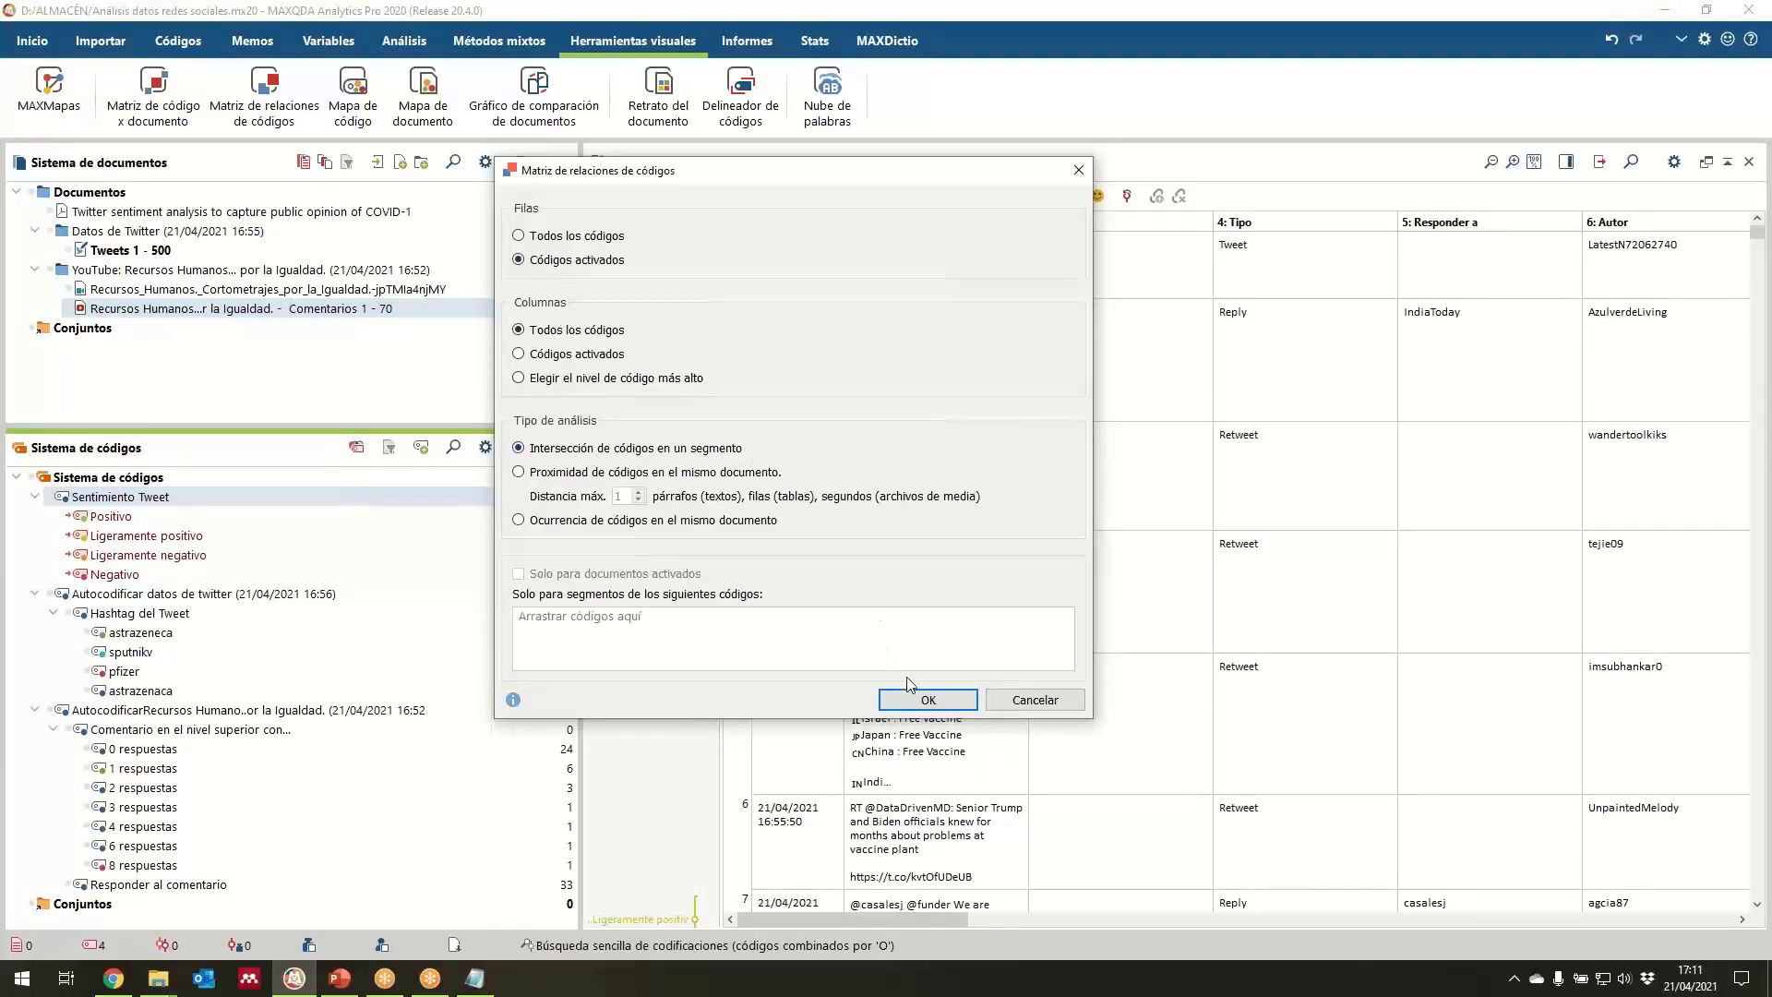
click(913, 698)
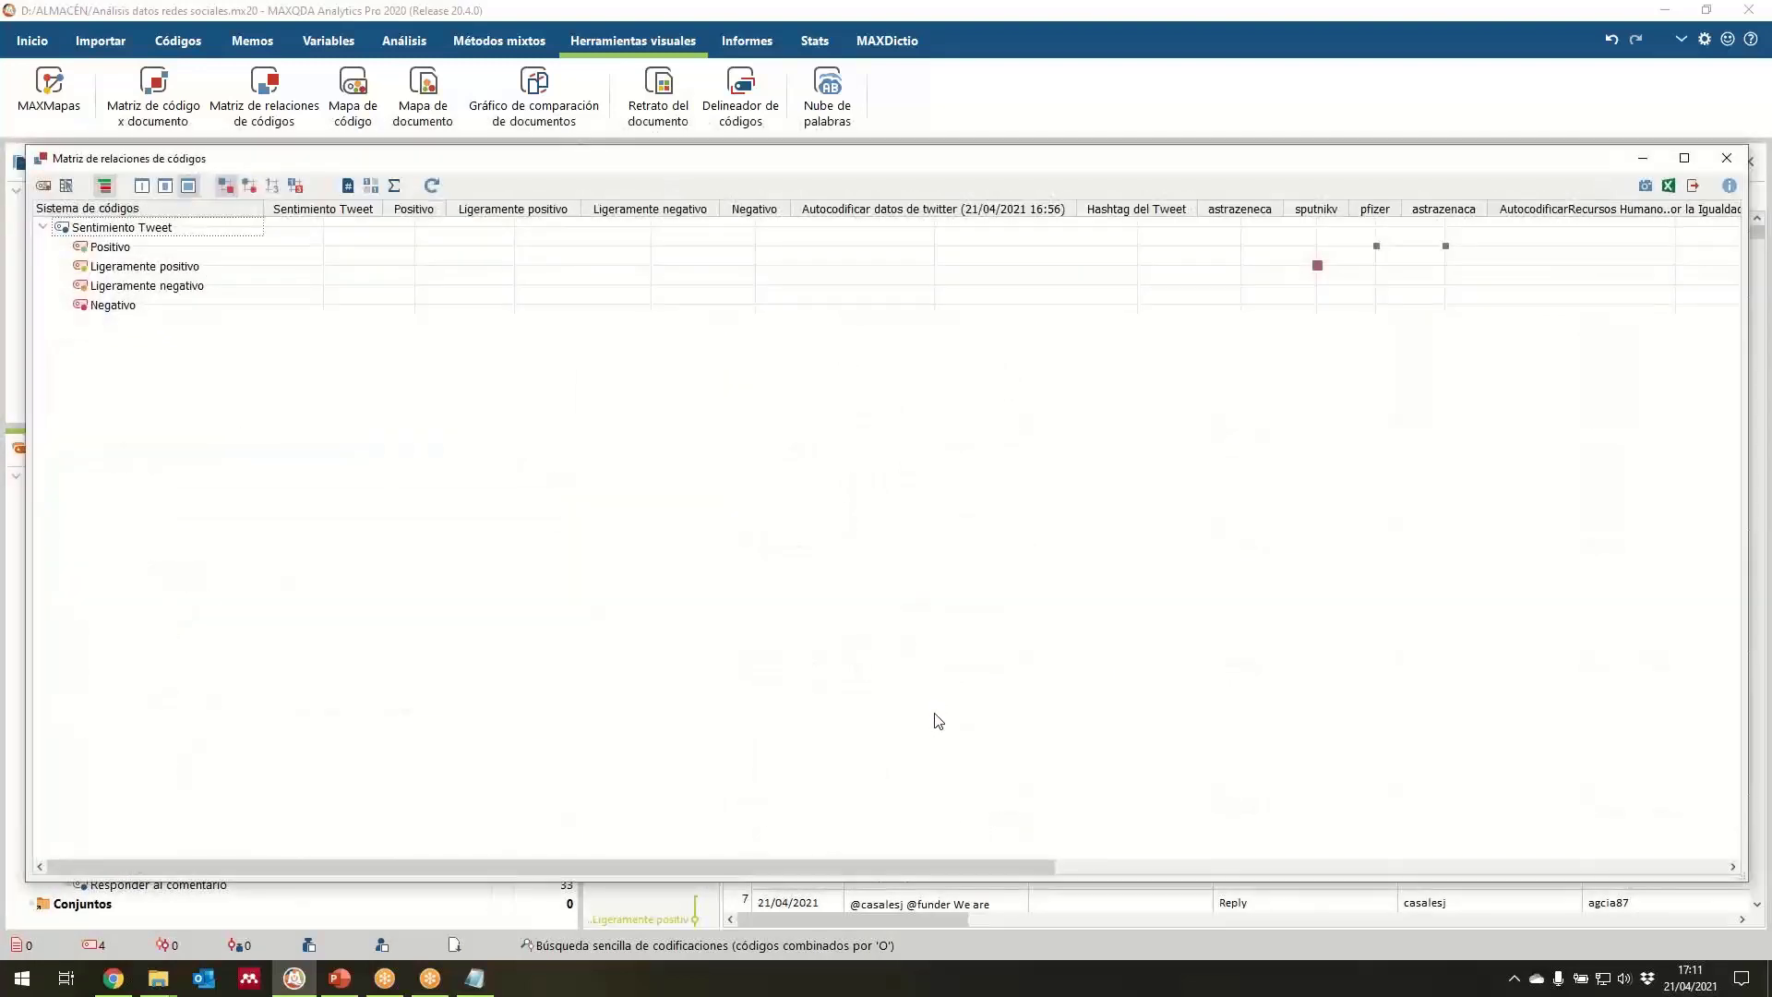
Examine the intersections between the sentiment codes and the vaccine hashtag codes in the matrix, and close it.
drag(866, 872, 1457, 911)
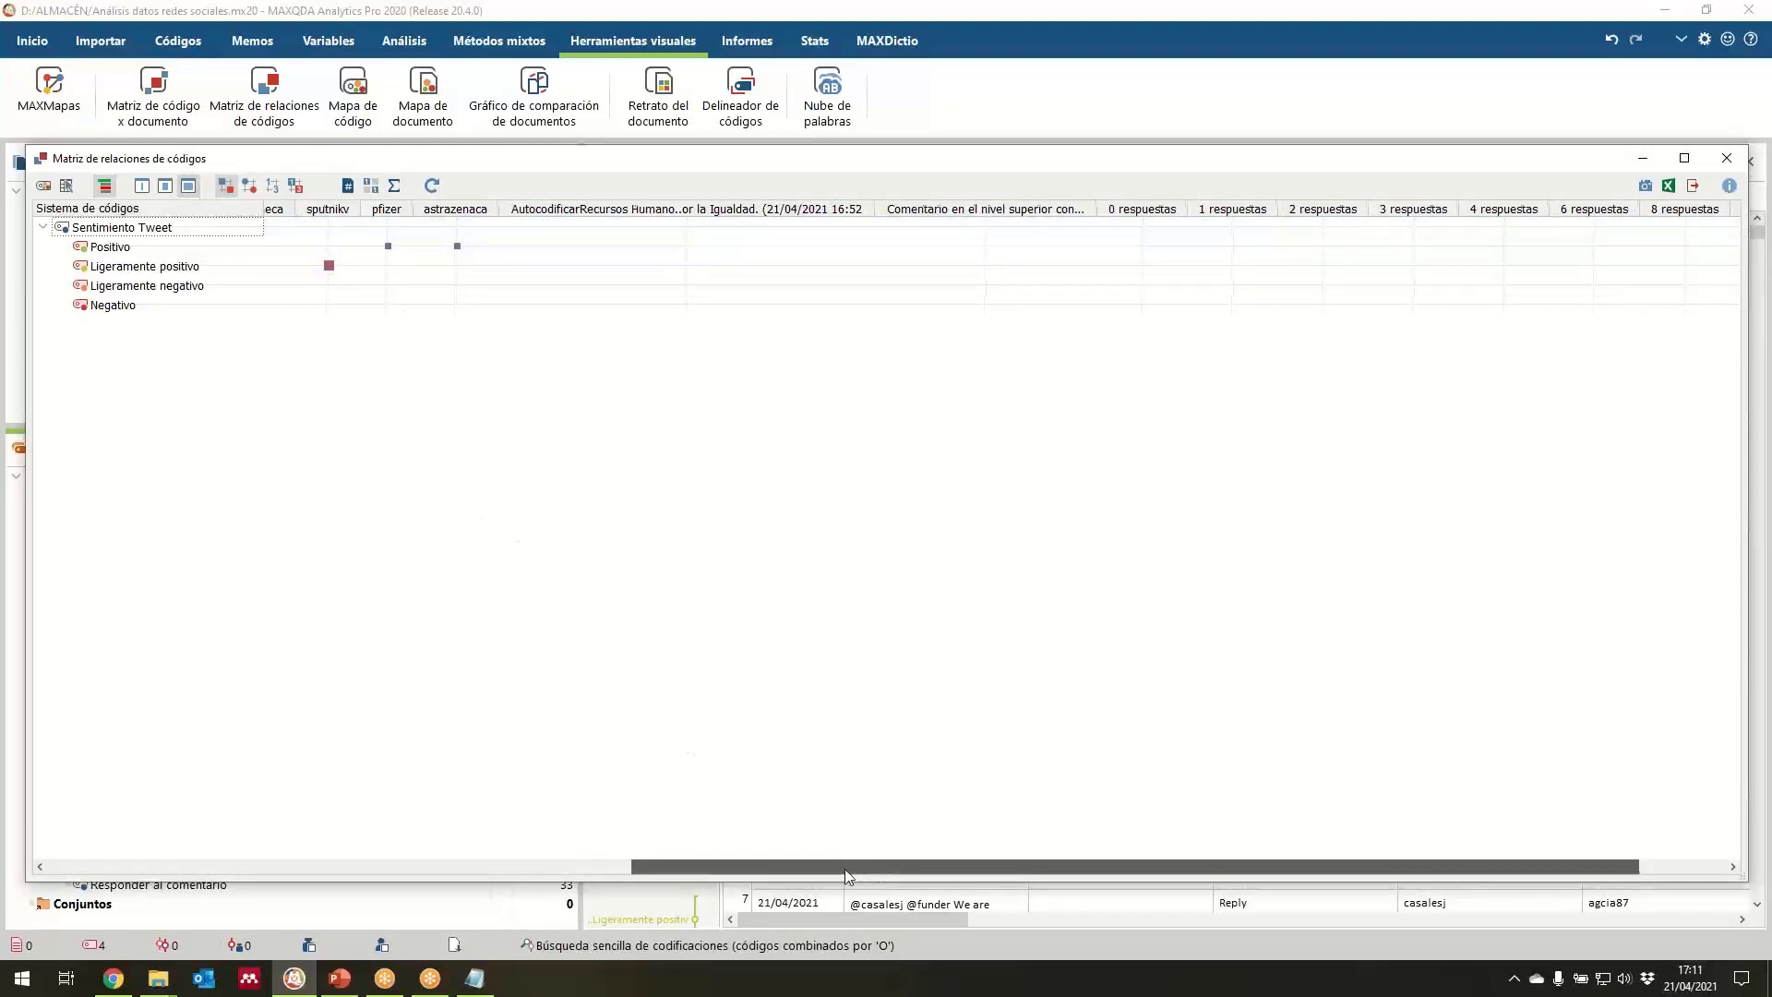
drag(849, 870, 818, 867)
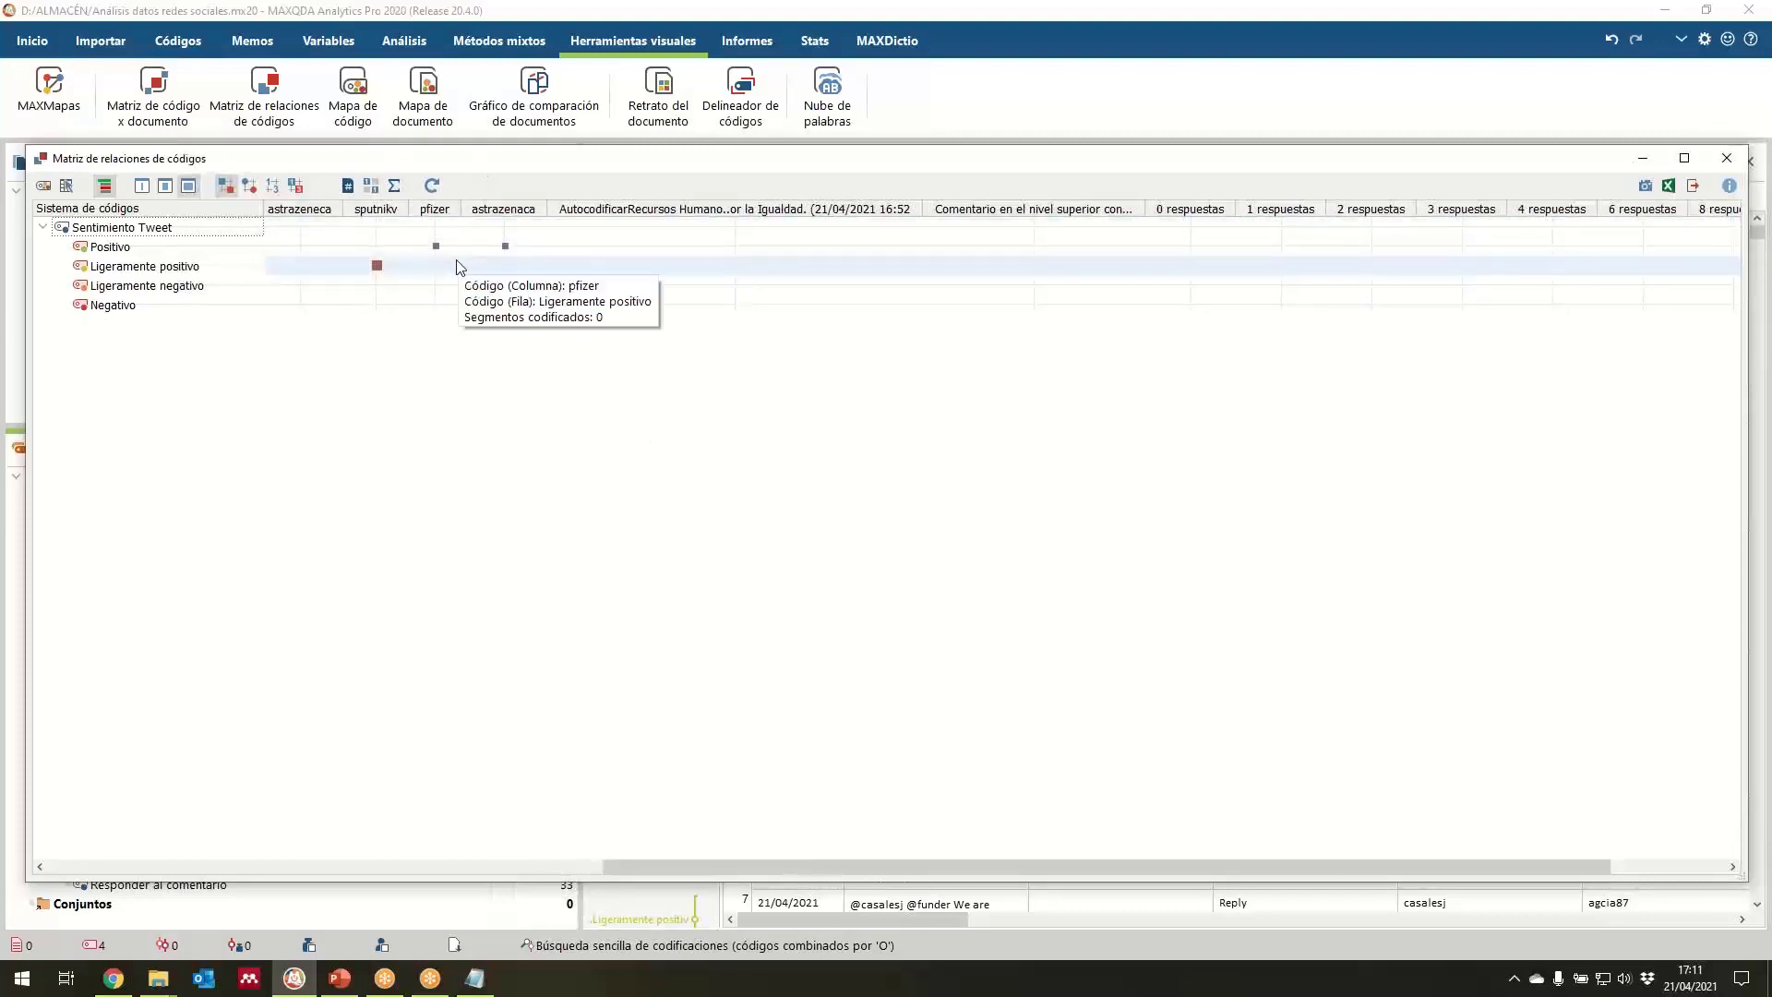
mouse_move(365, 316)
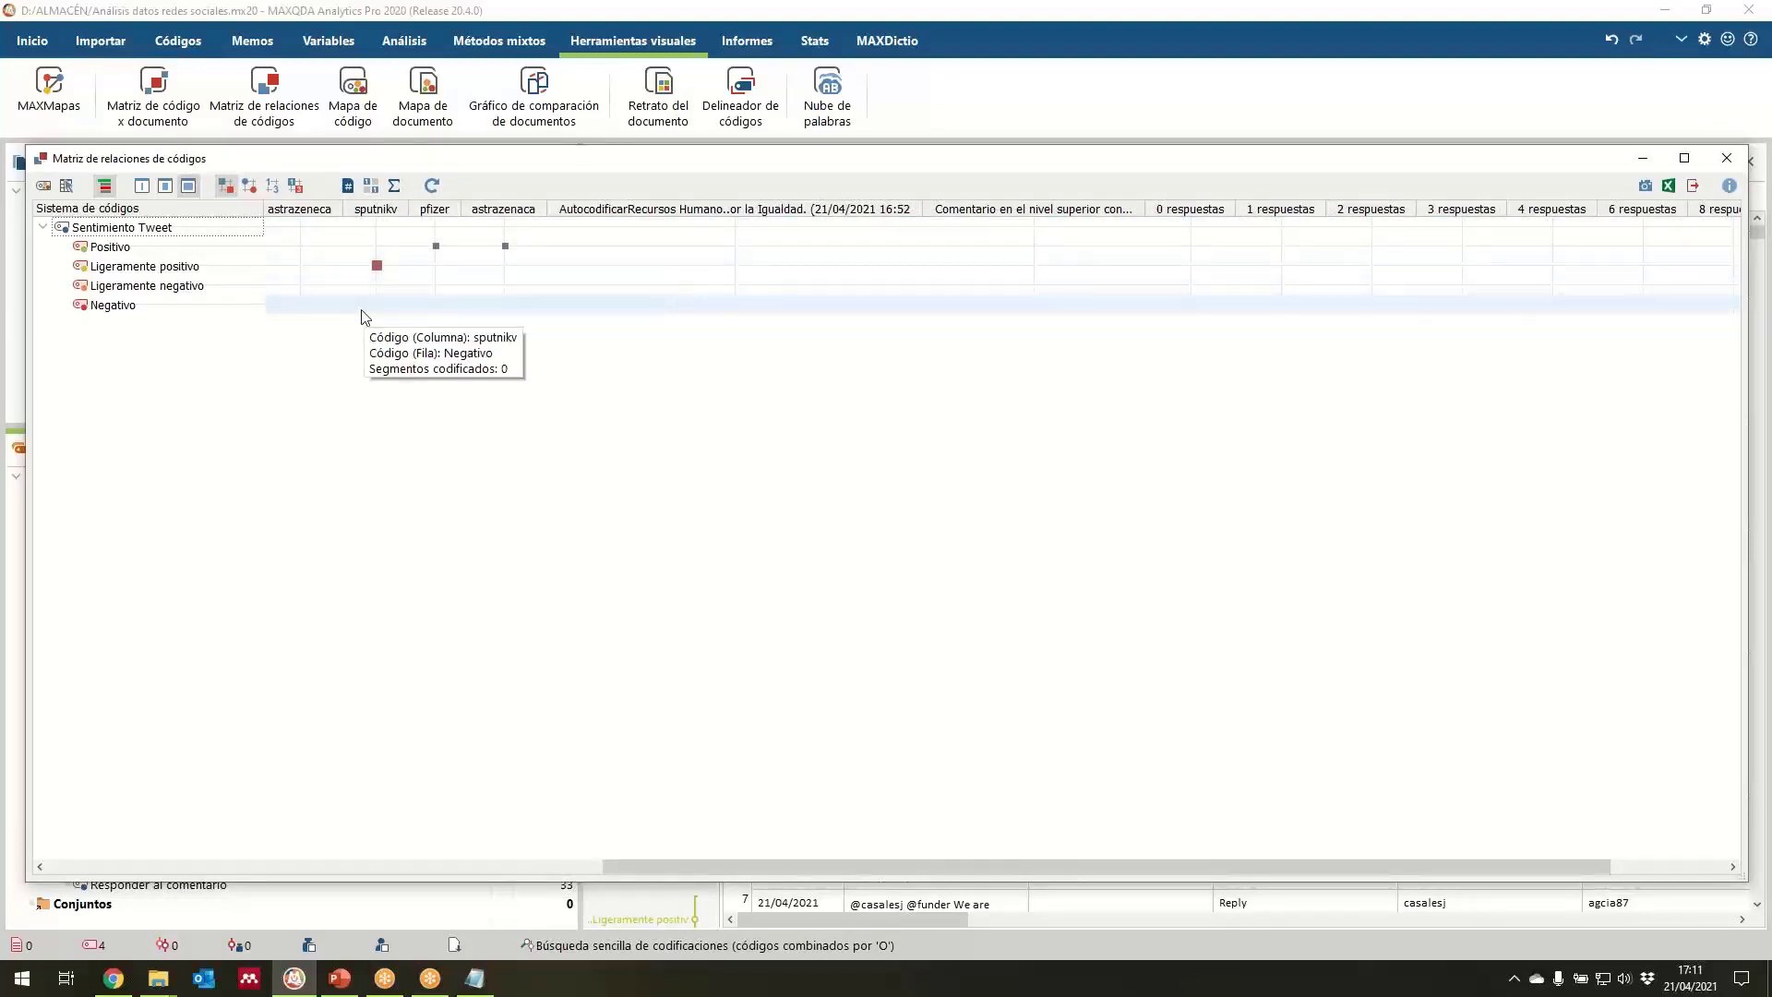
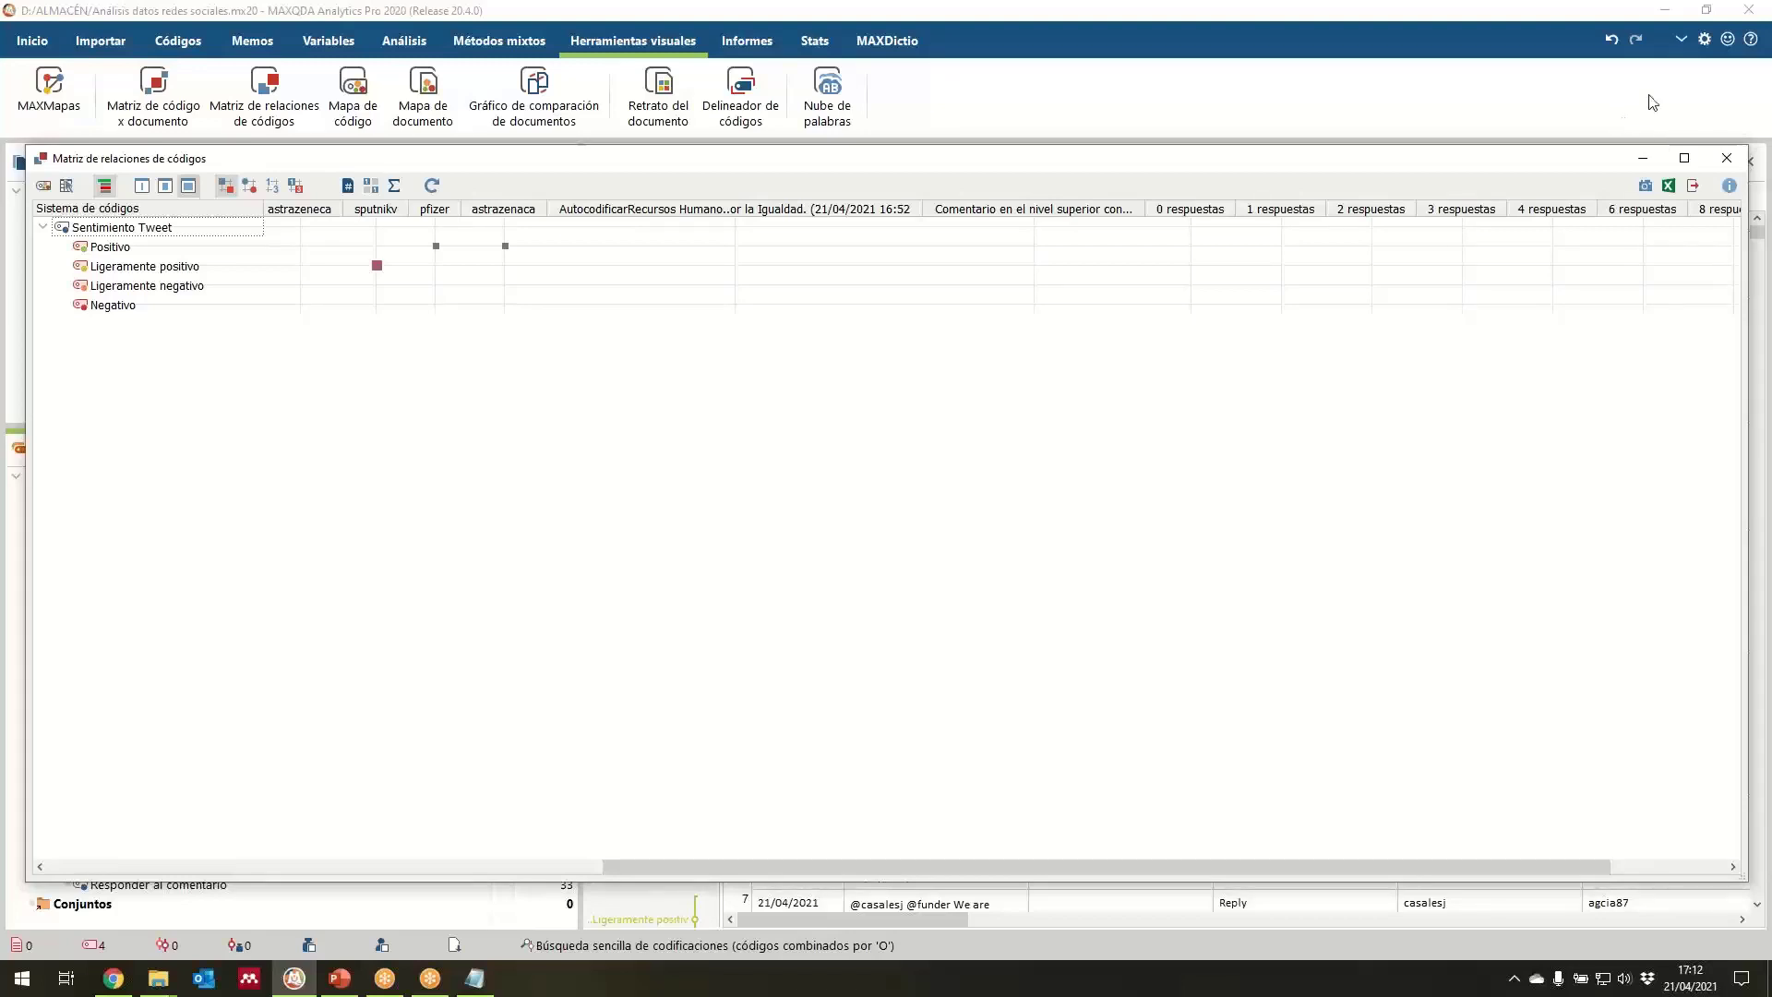
click(1727, 161)
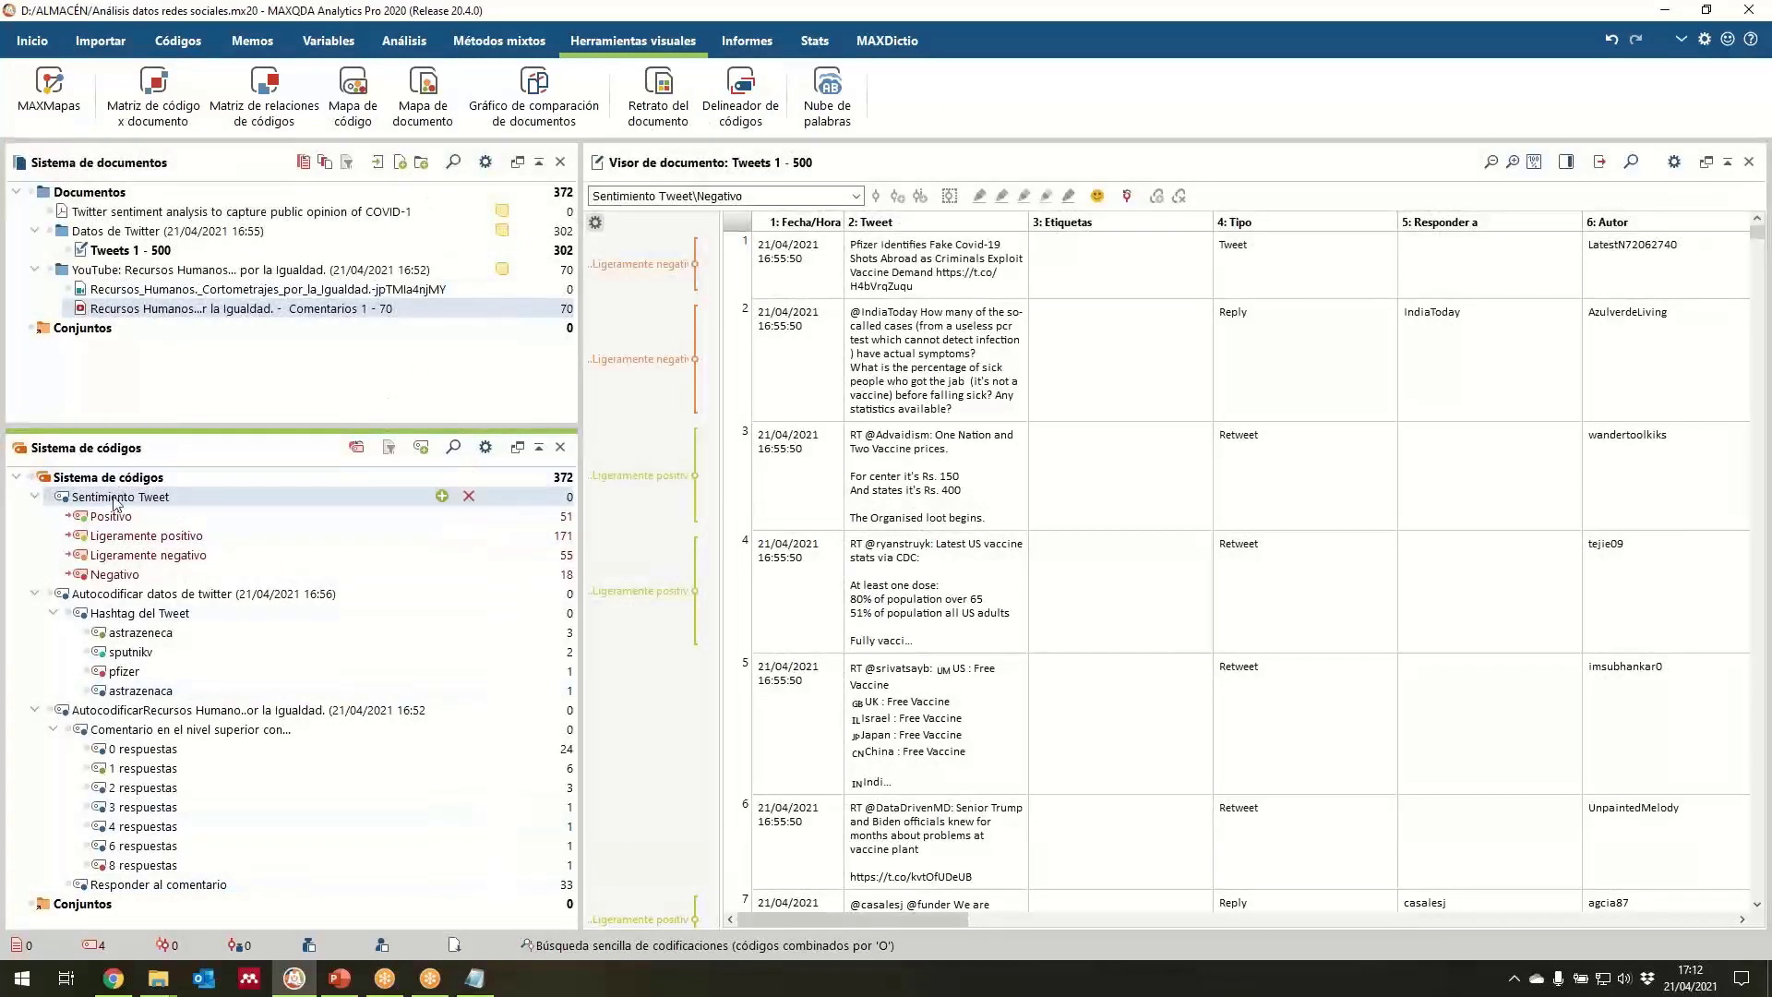
Activate the four Hashtag del Tweet subcodes, generate a code relations matrix with activated codes as rows and columns, and close it.
click(86, 634)
click(87, 652)
click(87, 672)
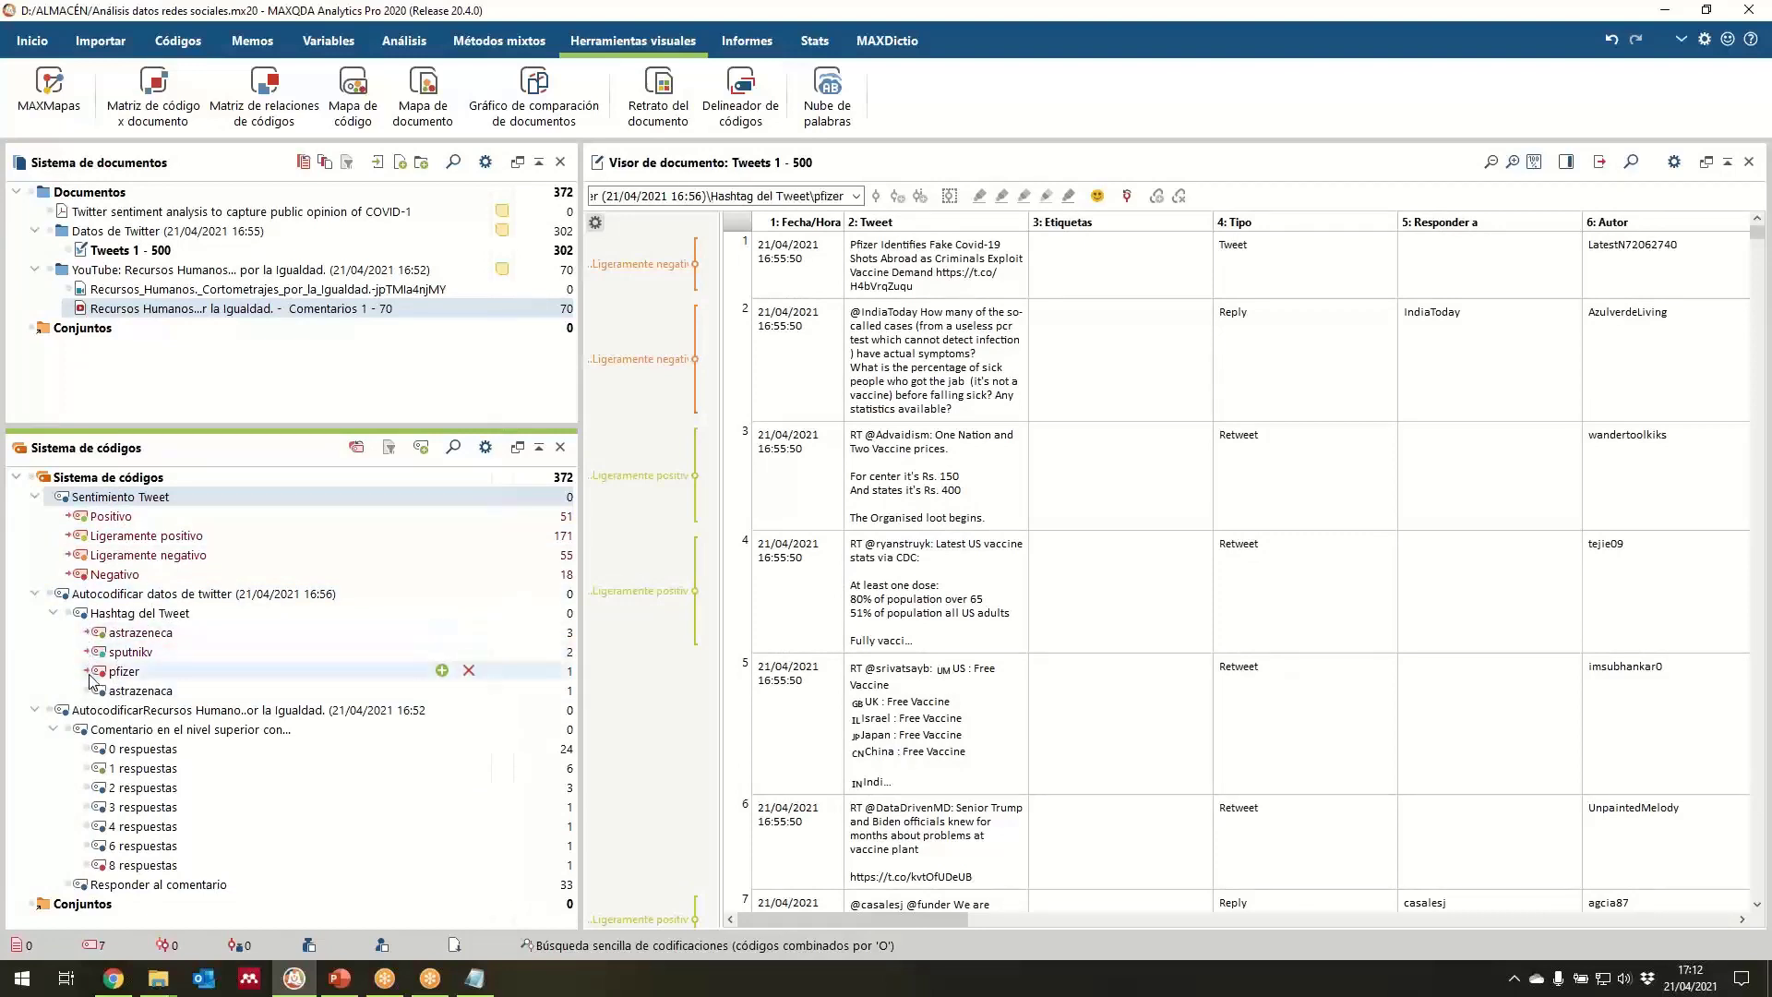
click(86, 692)
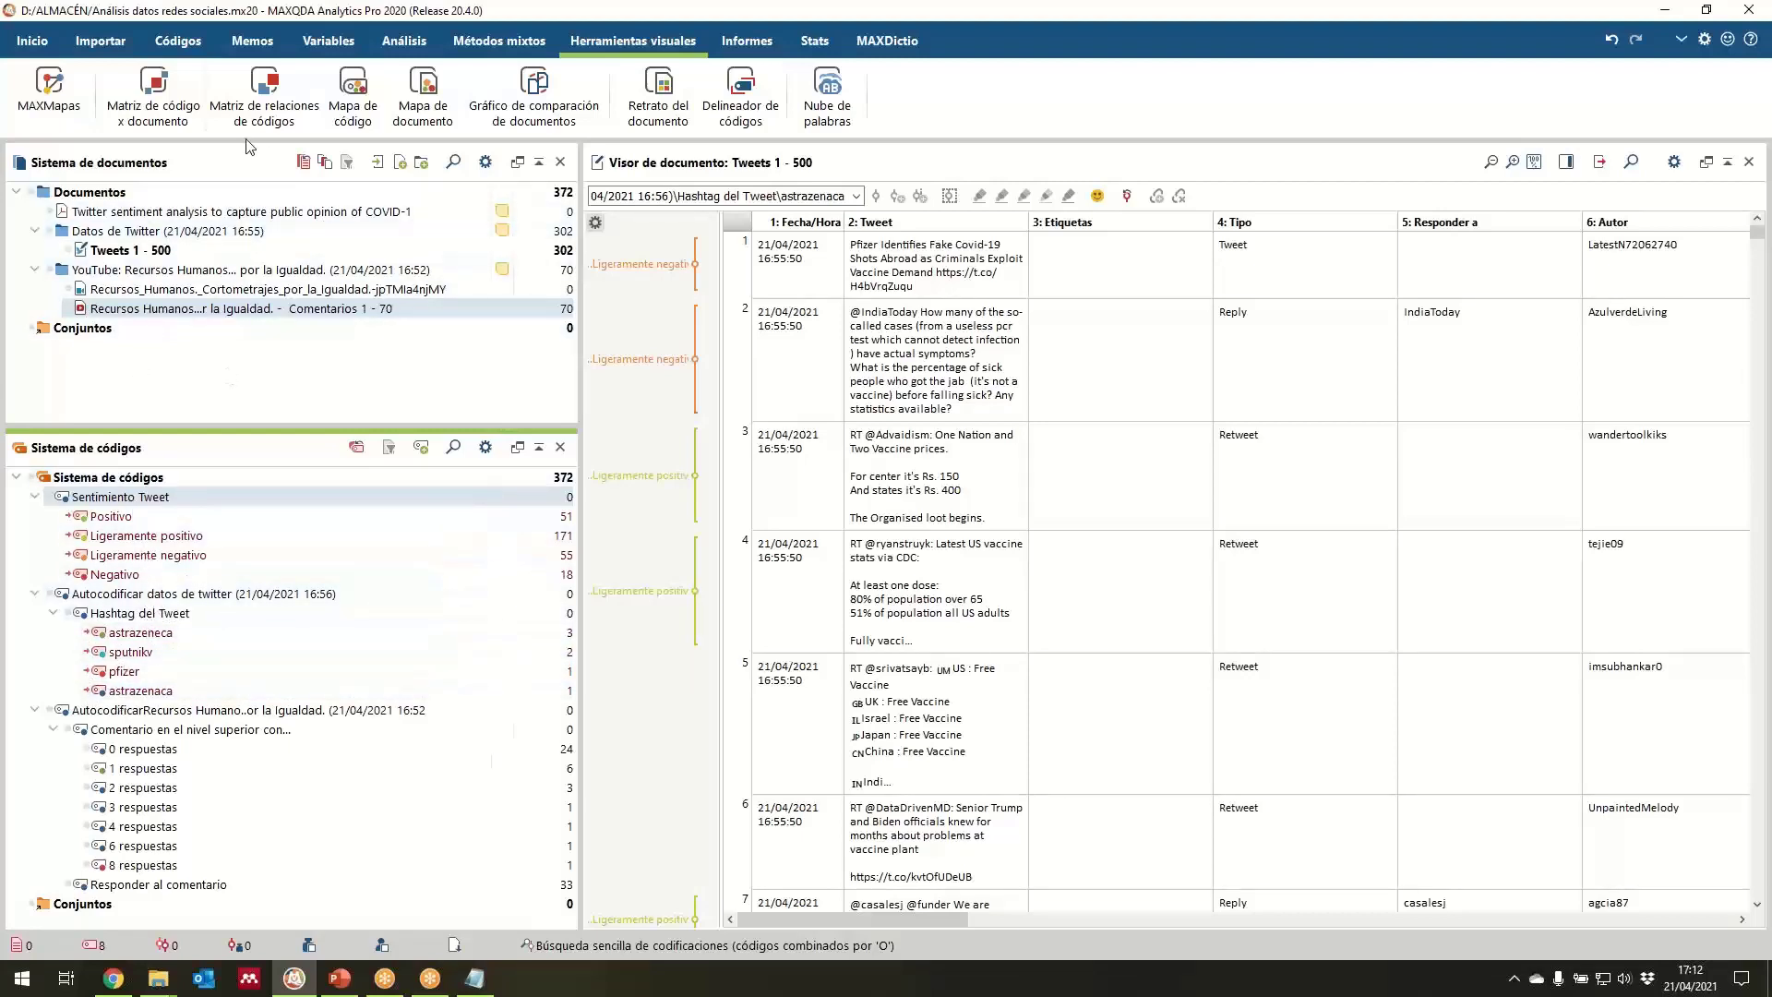
click(264, 92)
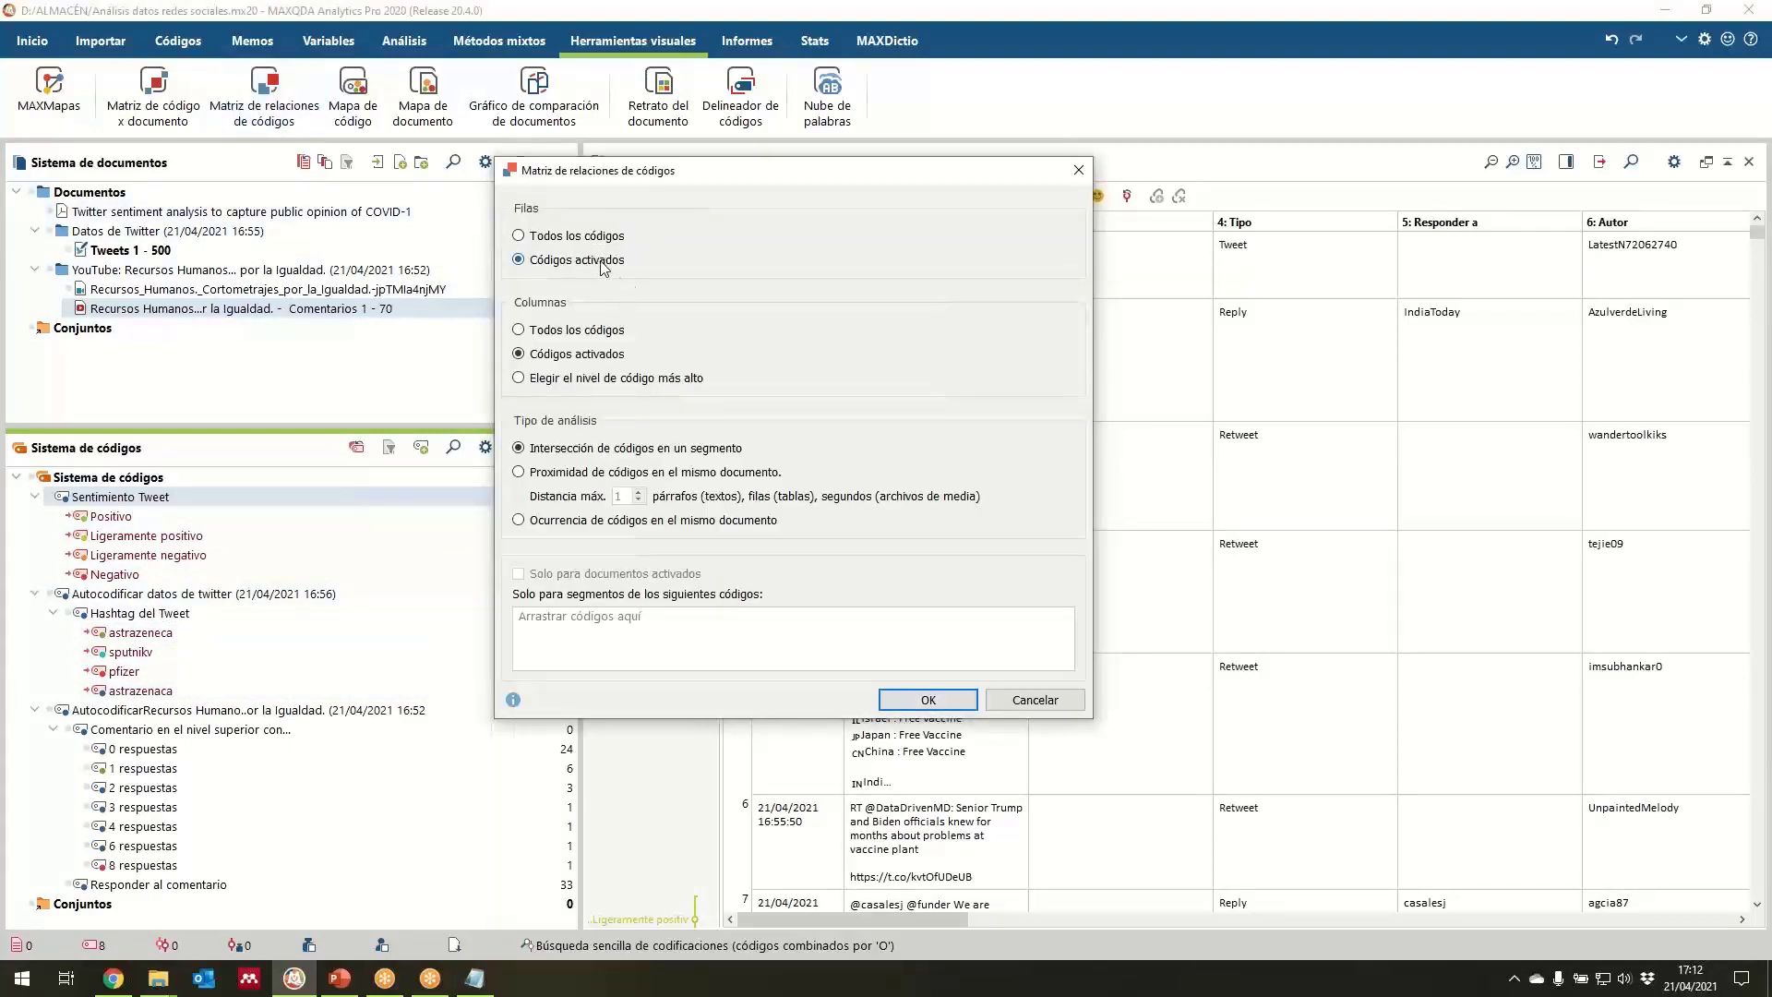
click(926, 701)
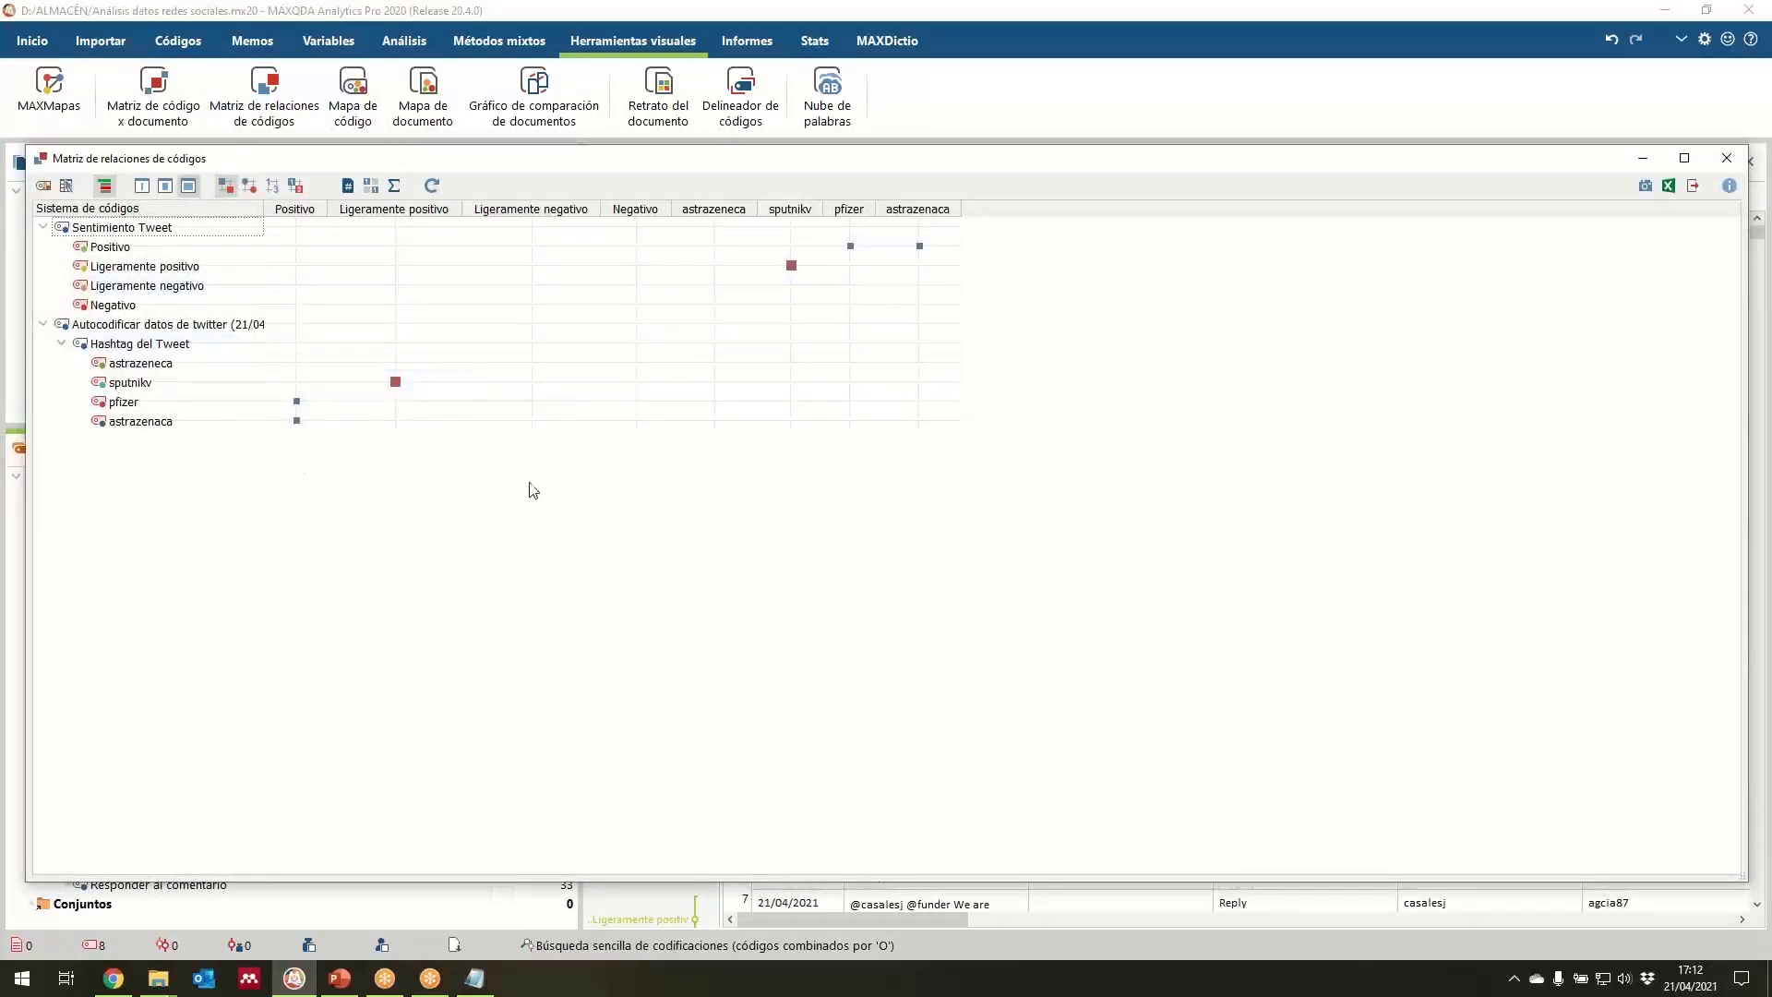
click(1722, 163)
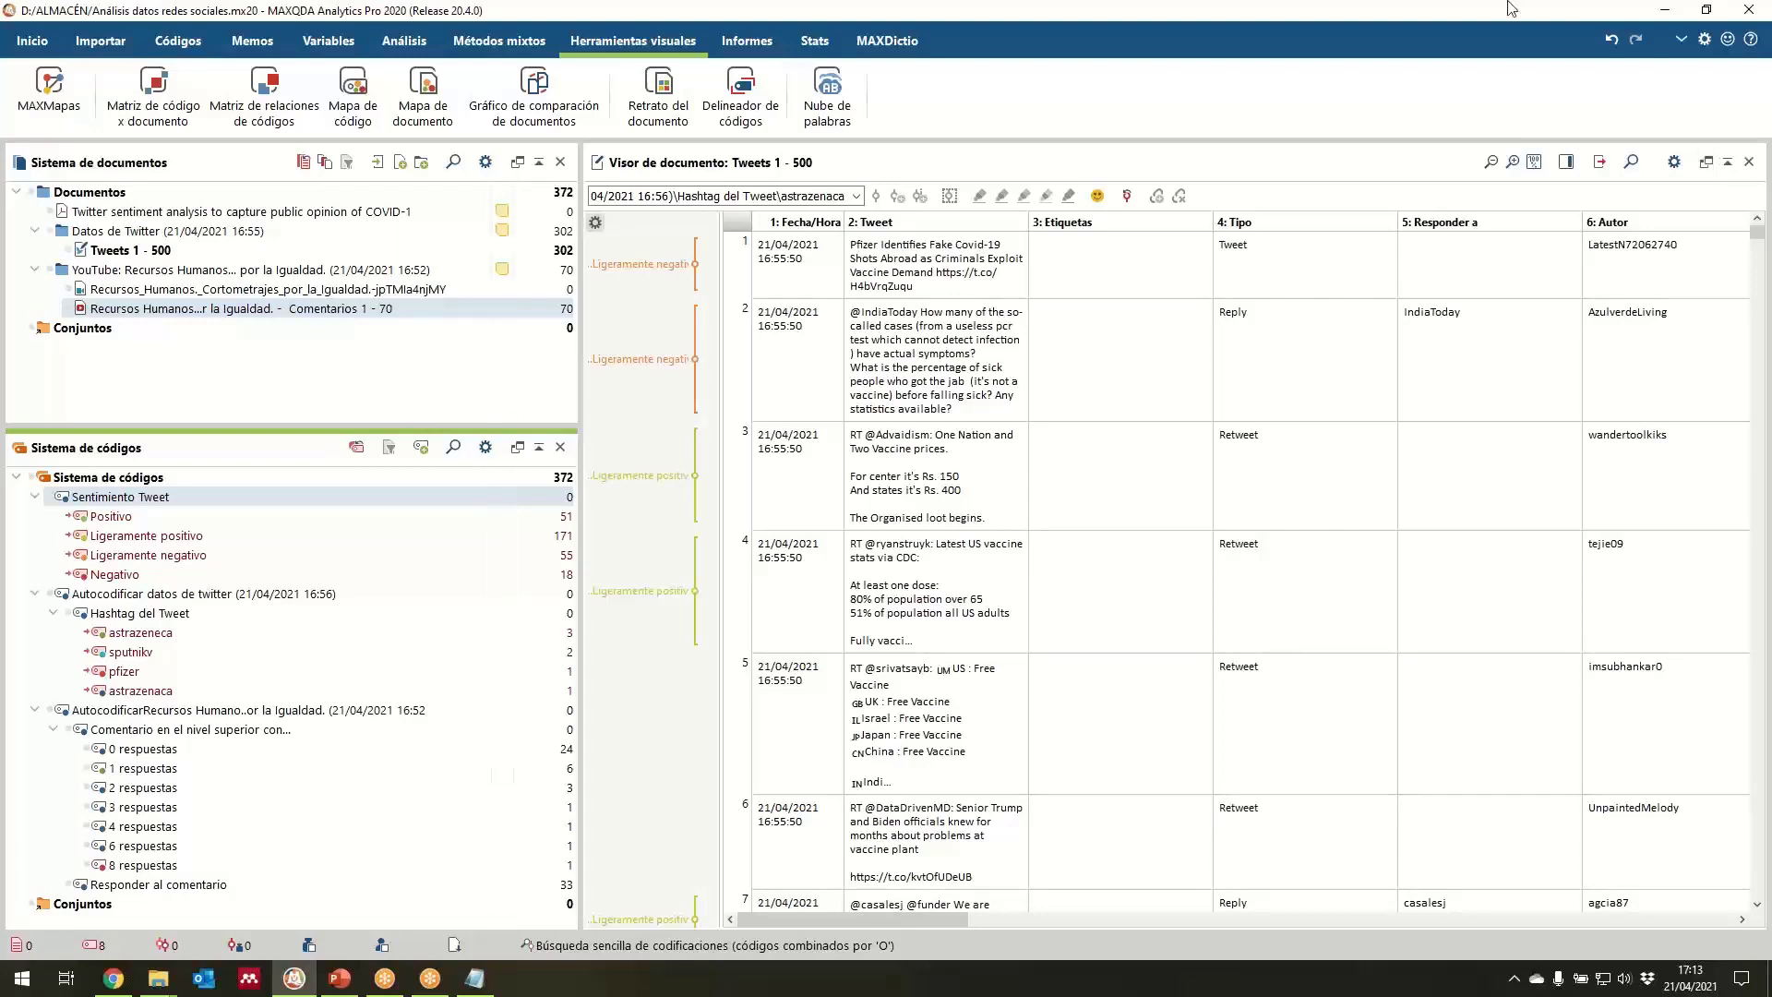
Run a keyword-in-context search for "astrazeneca" in the documents and close the results.
click(892, 42)
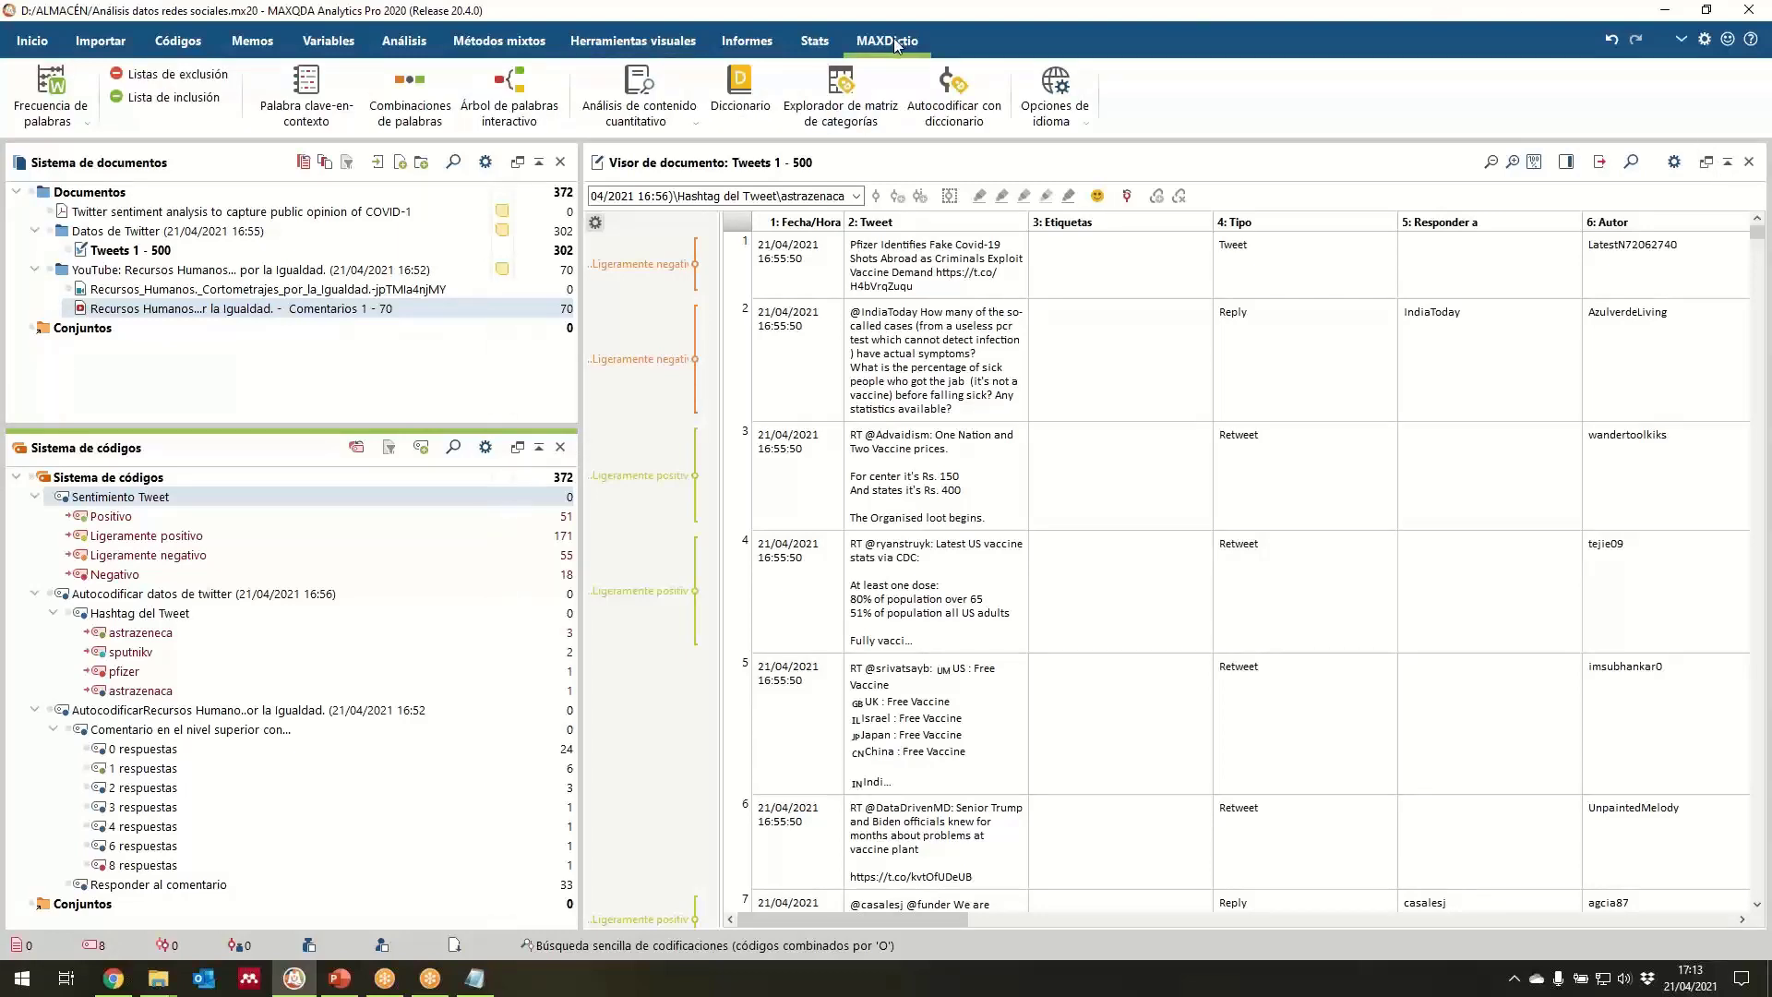
click(298, 118)
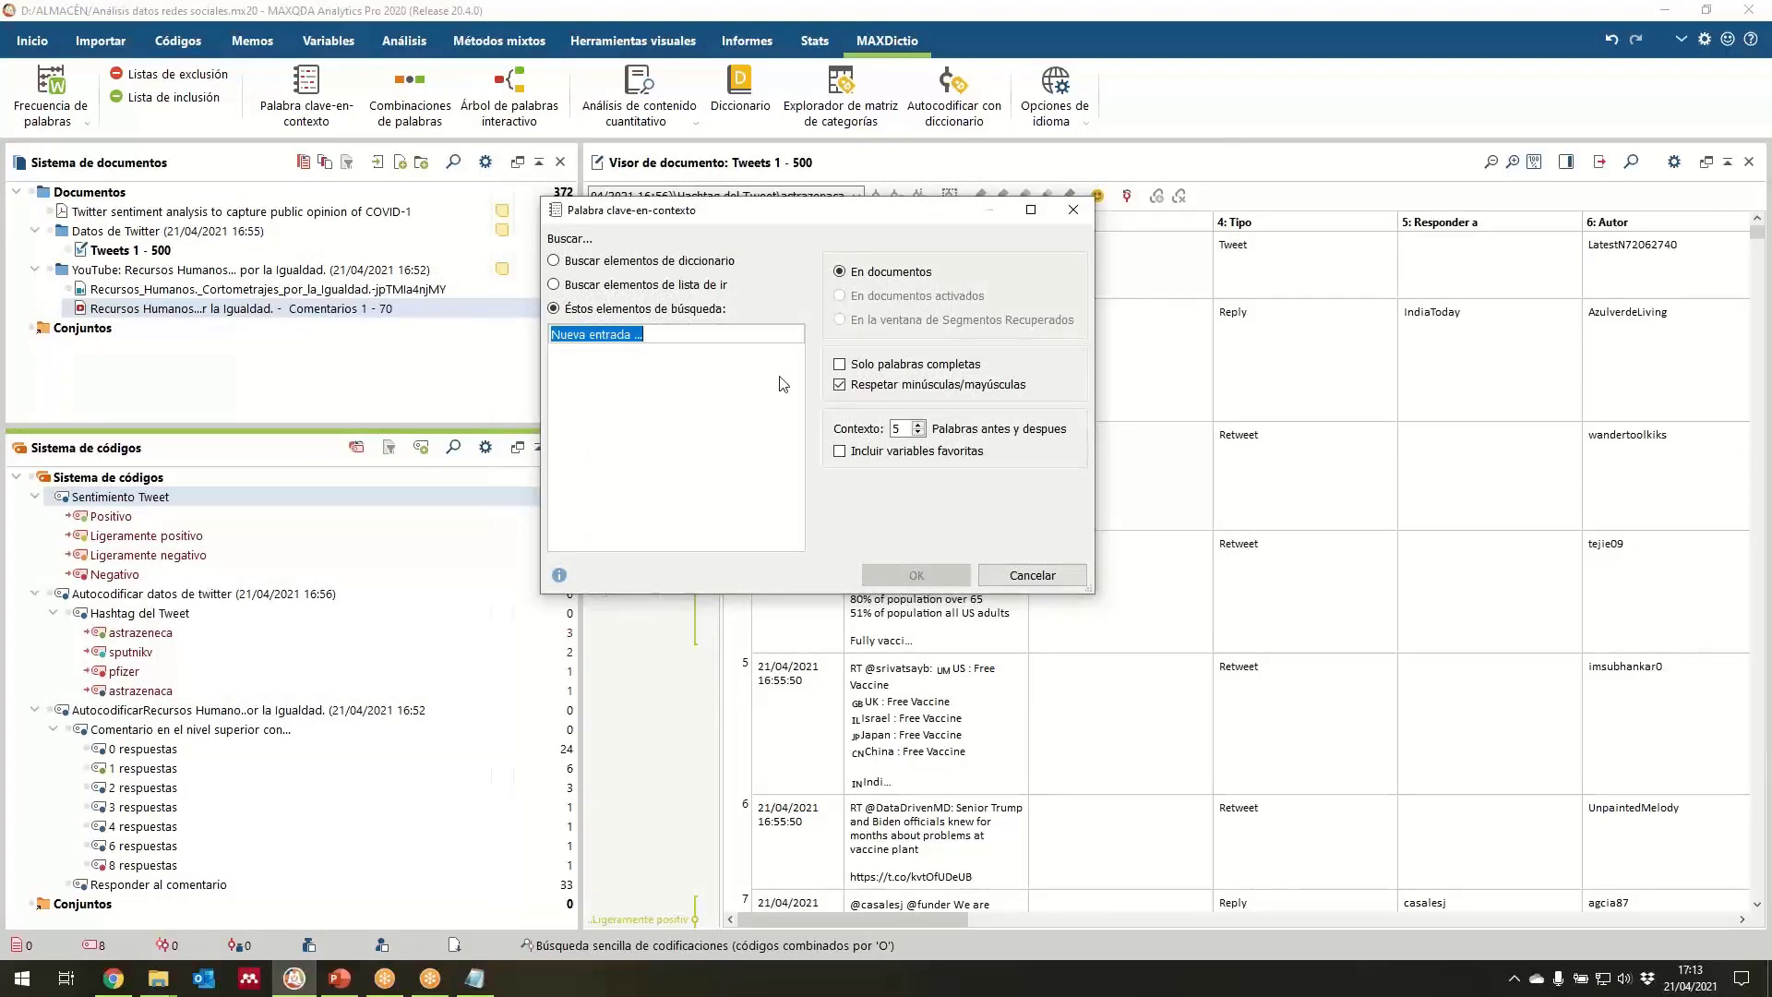
text(astrazene)
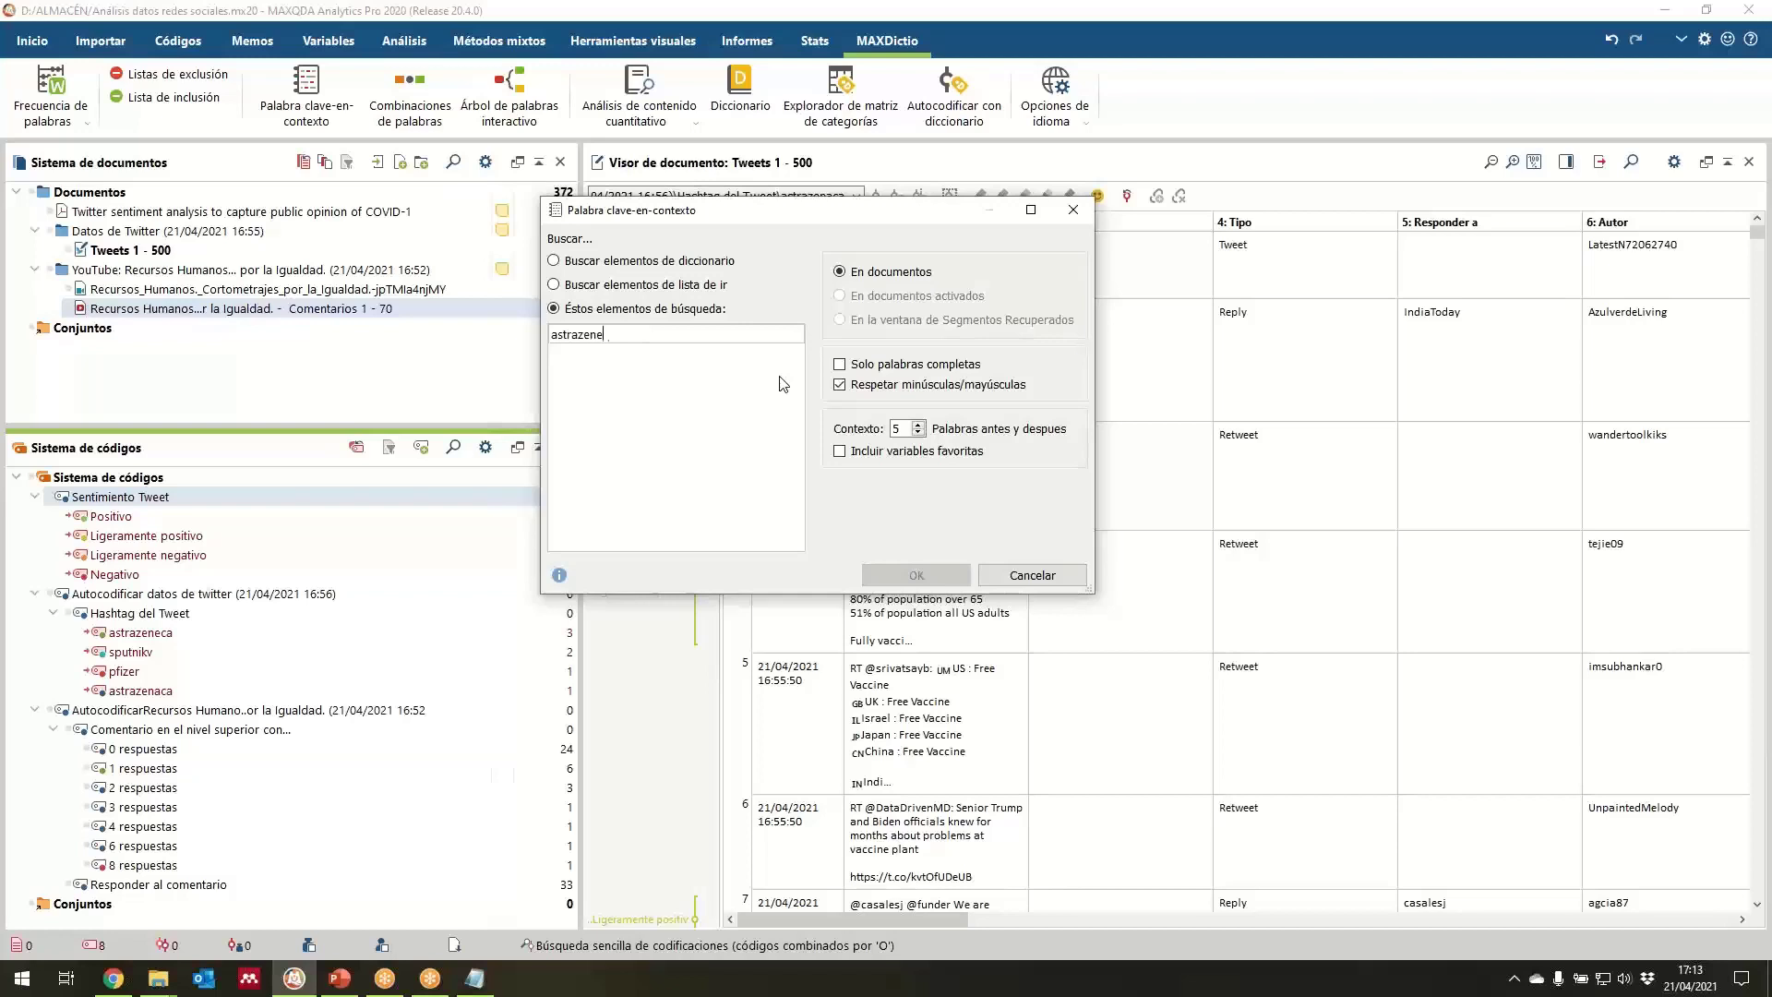
text(ca)
key(Return)
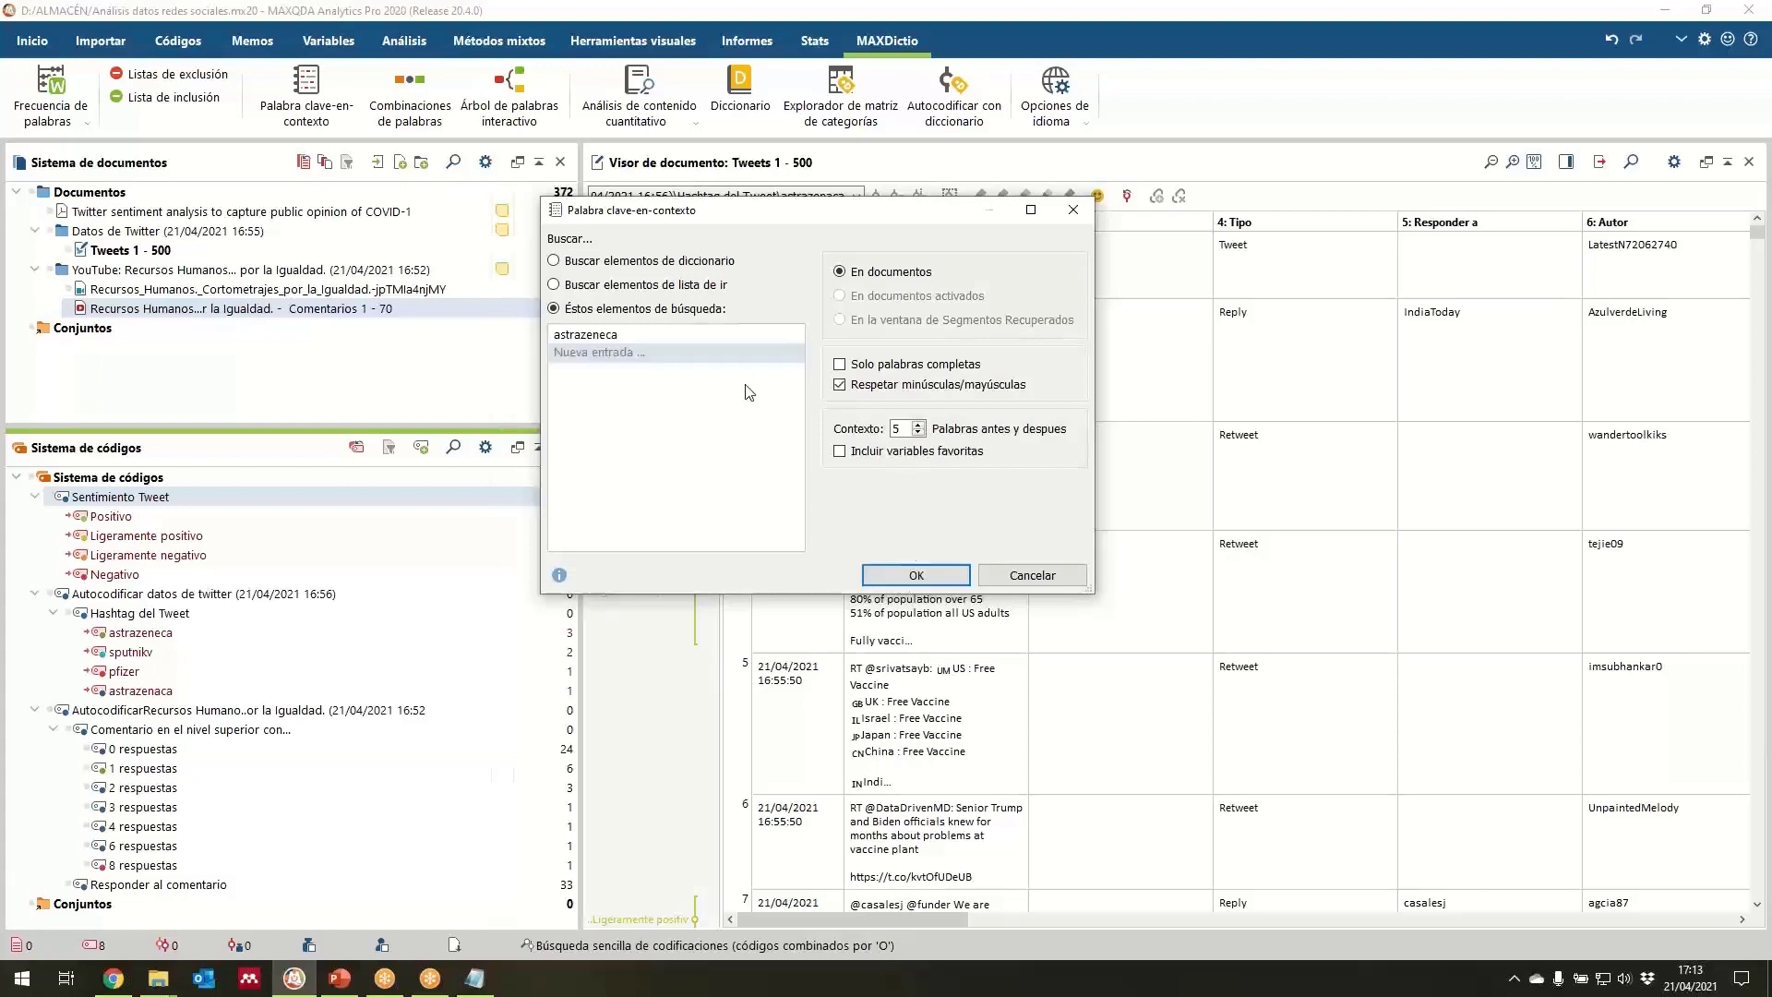
click(915, 576)
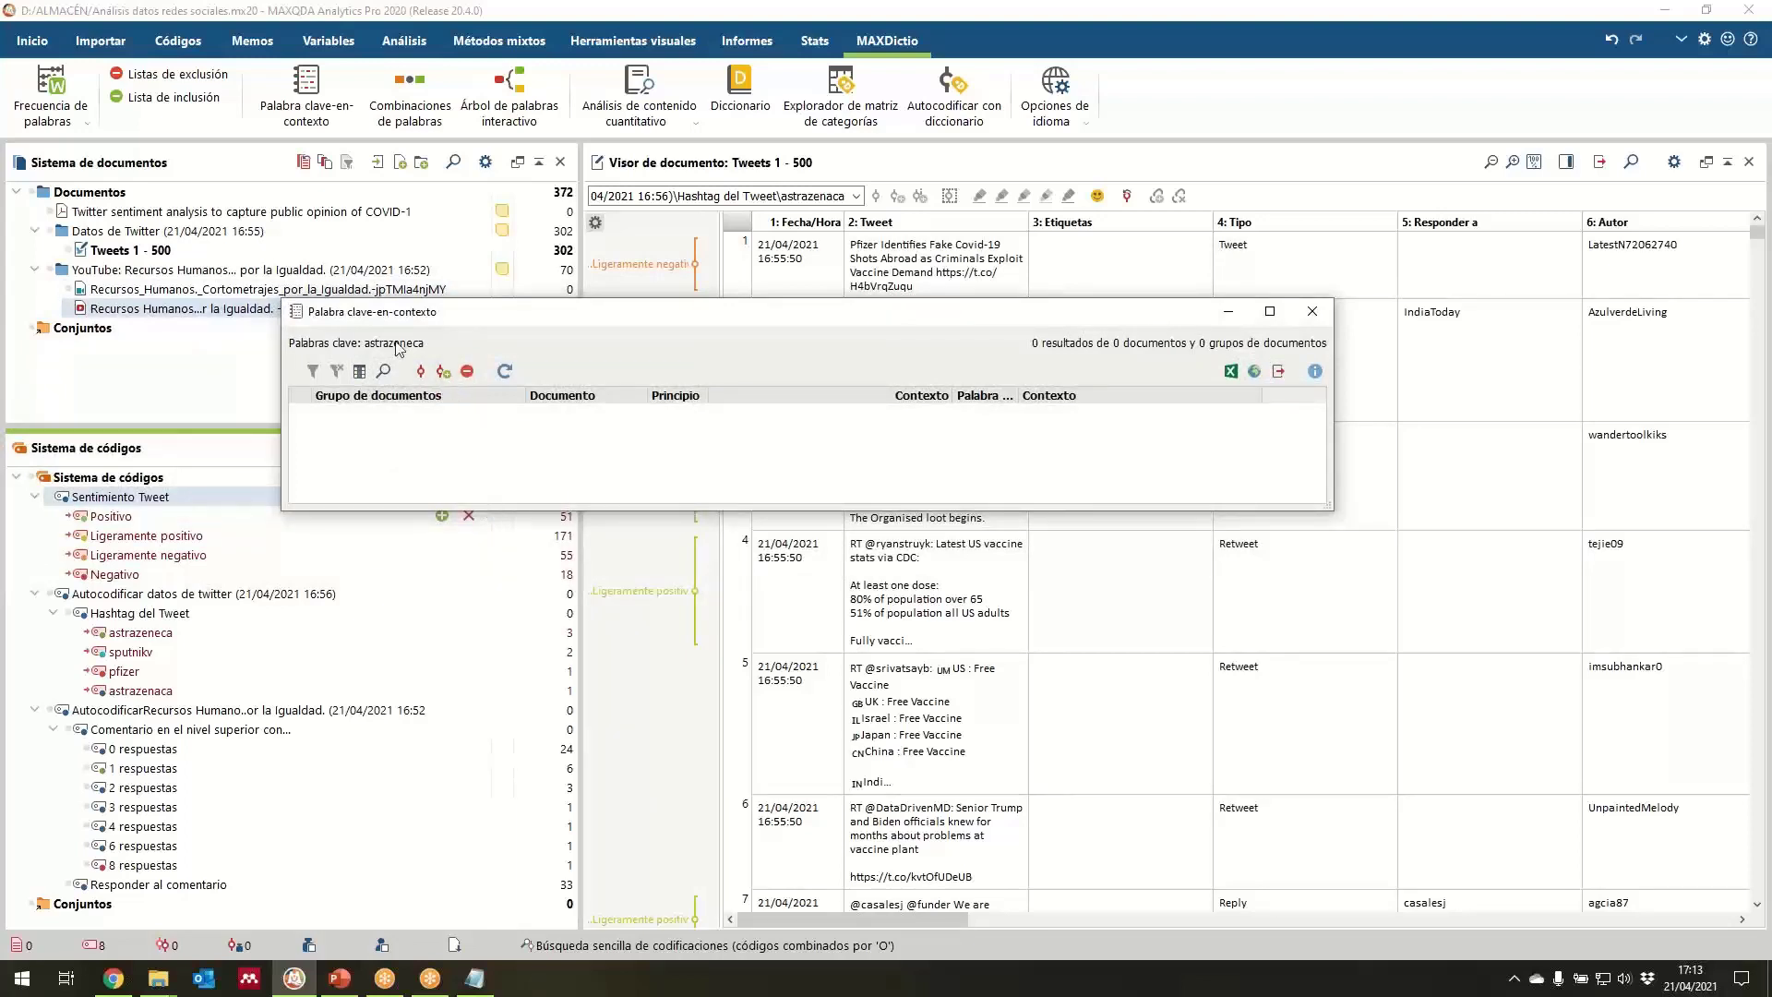
click(1312, 312)
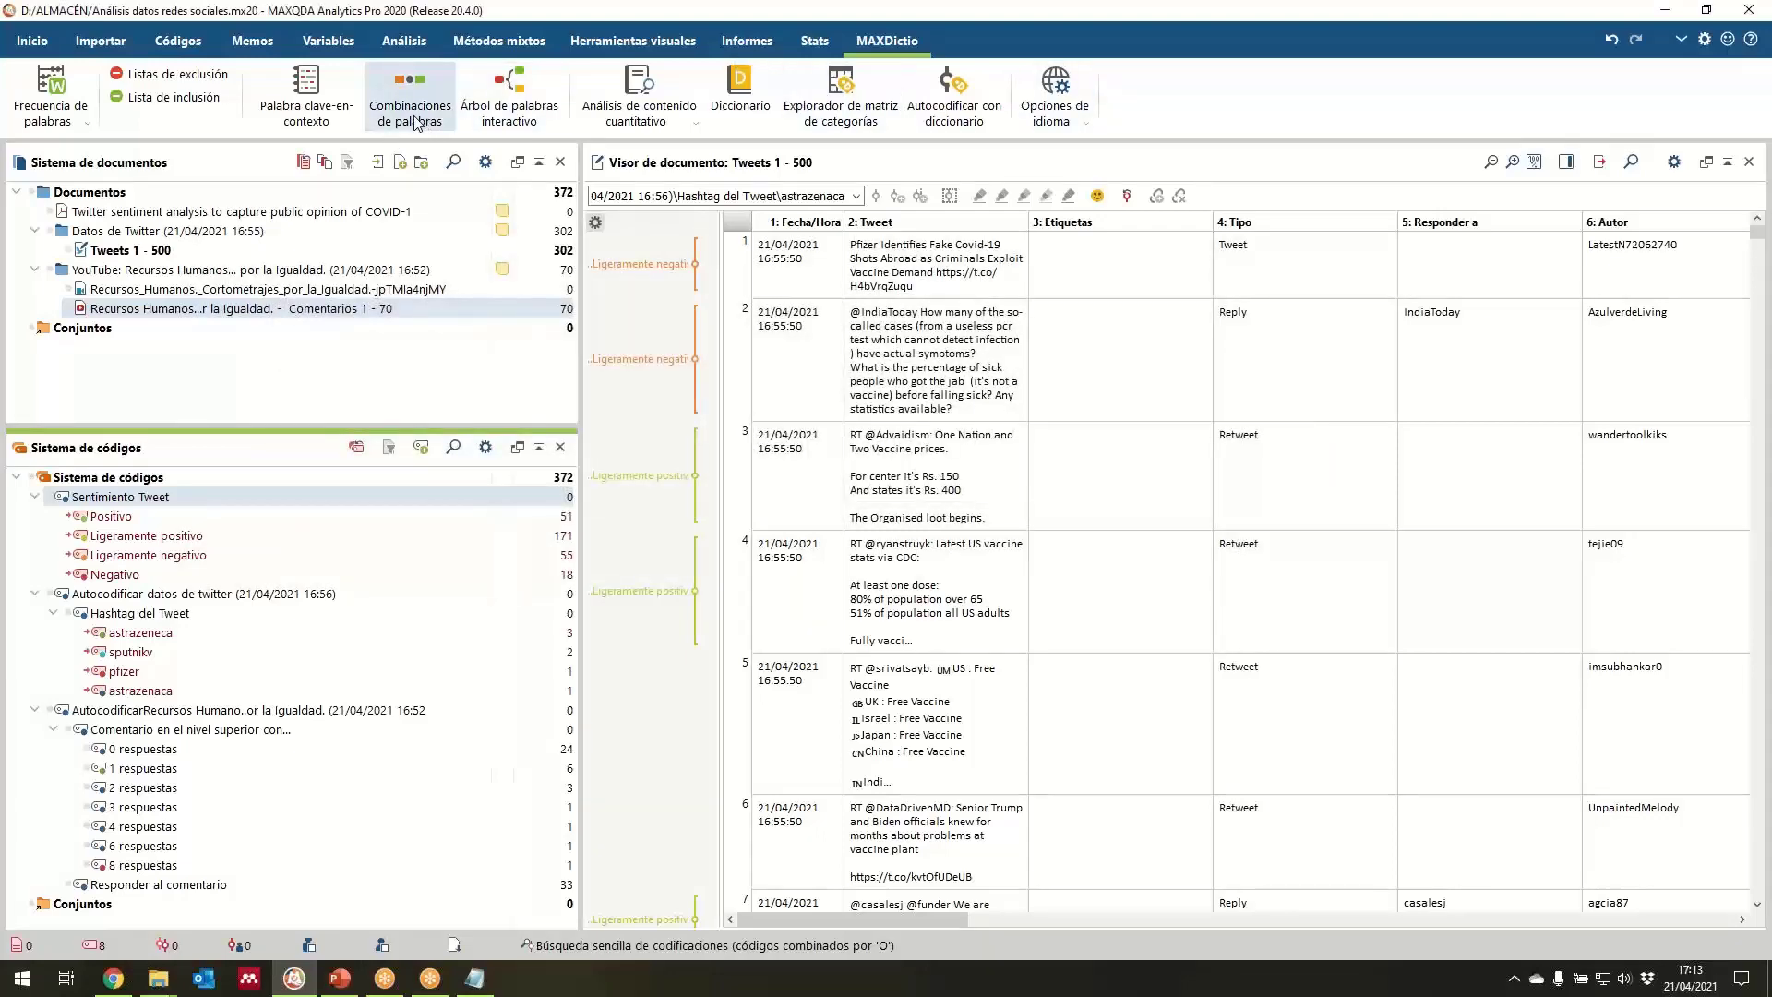
Generate the list of word combinations of 2 to 3 words, classified by documents.
click(410, 92)
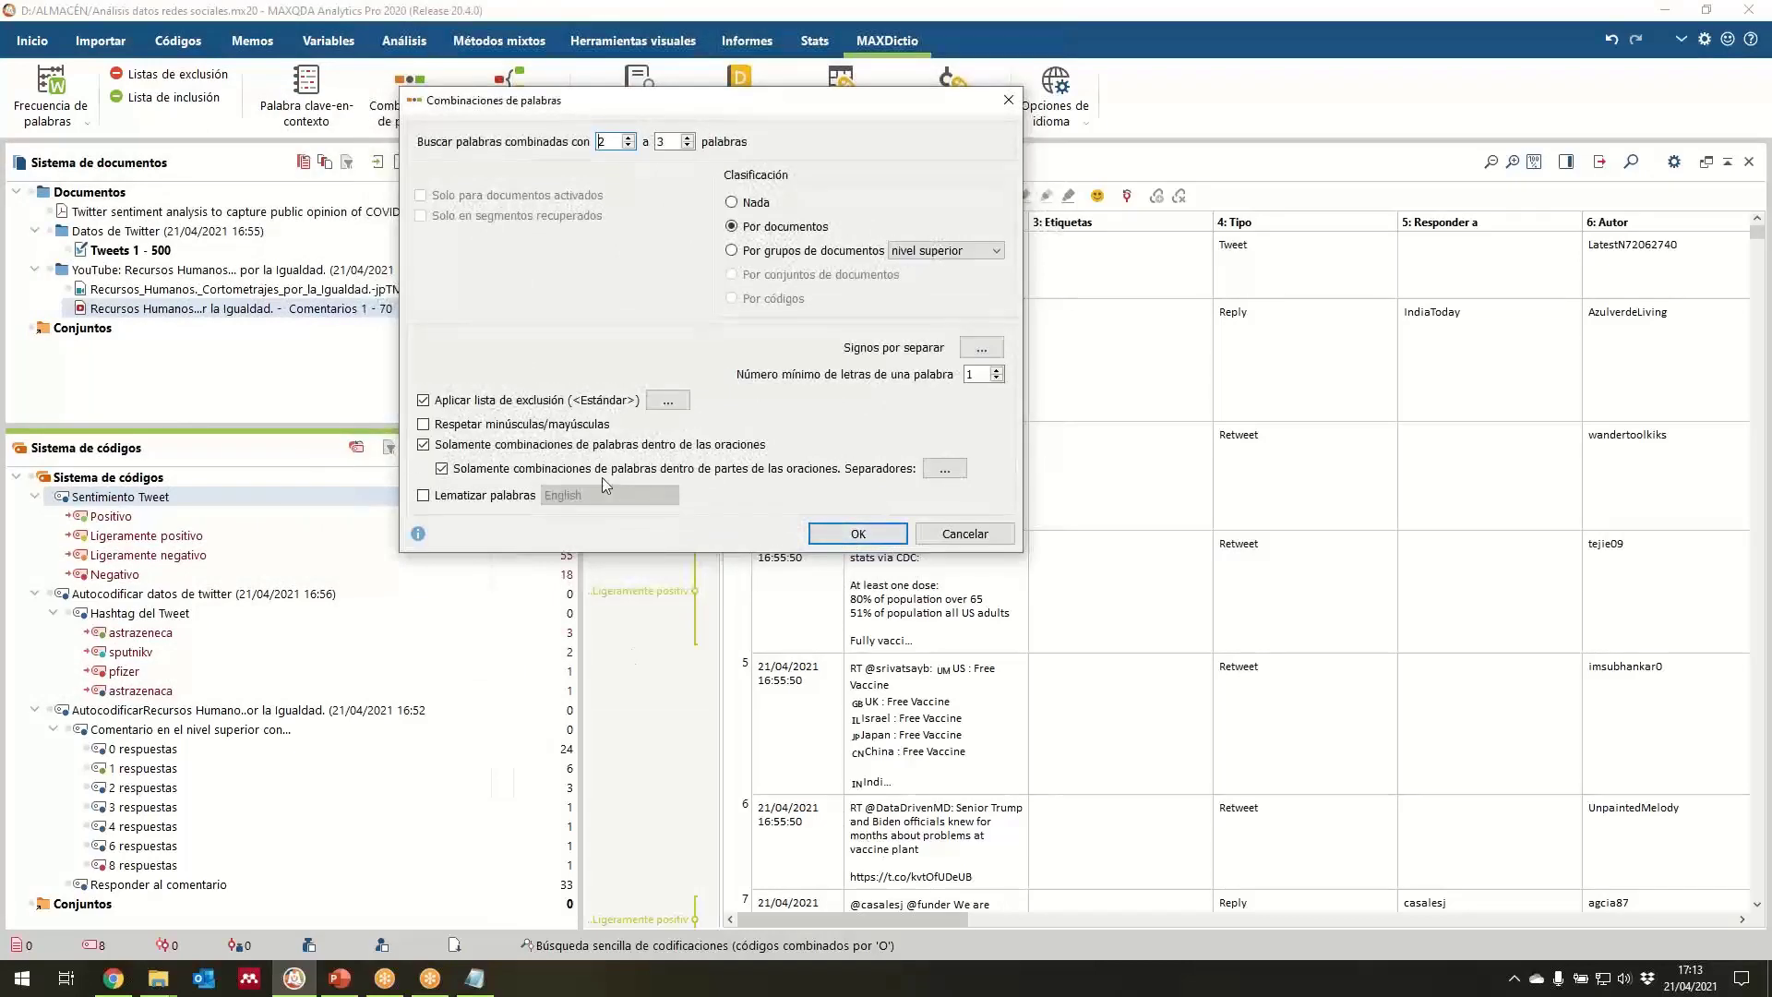
click(855, 540)
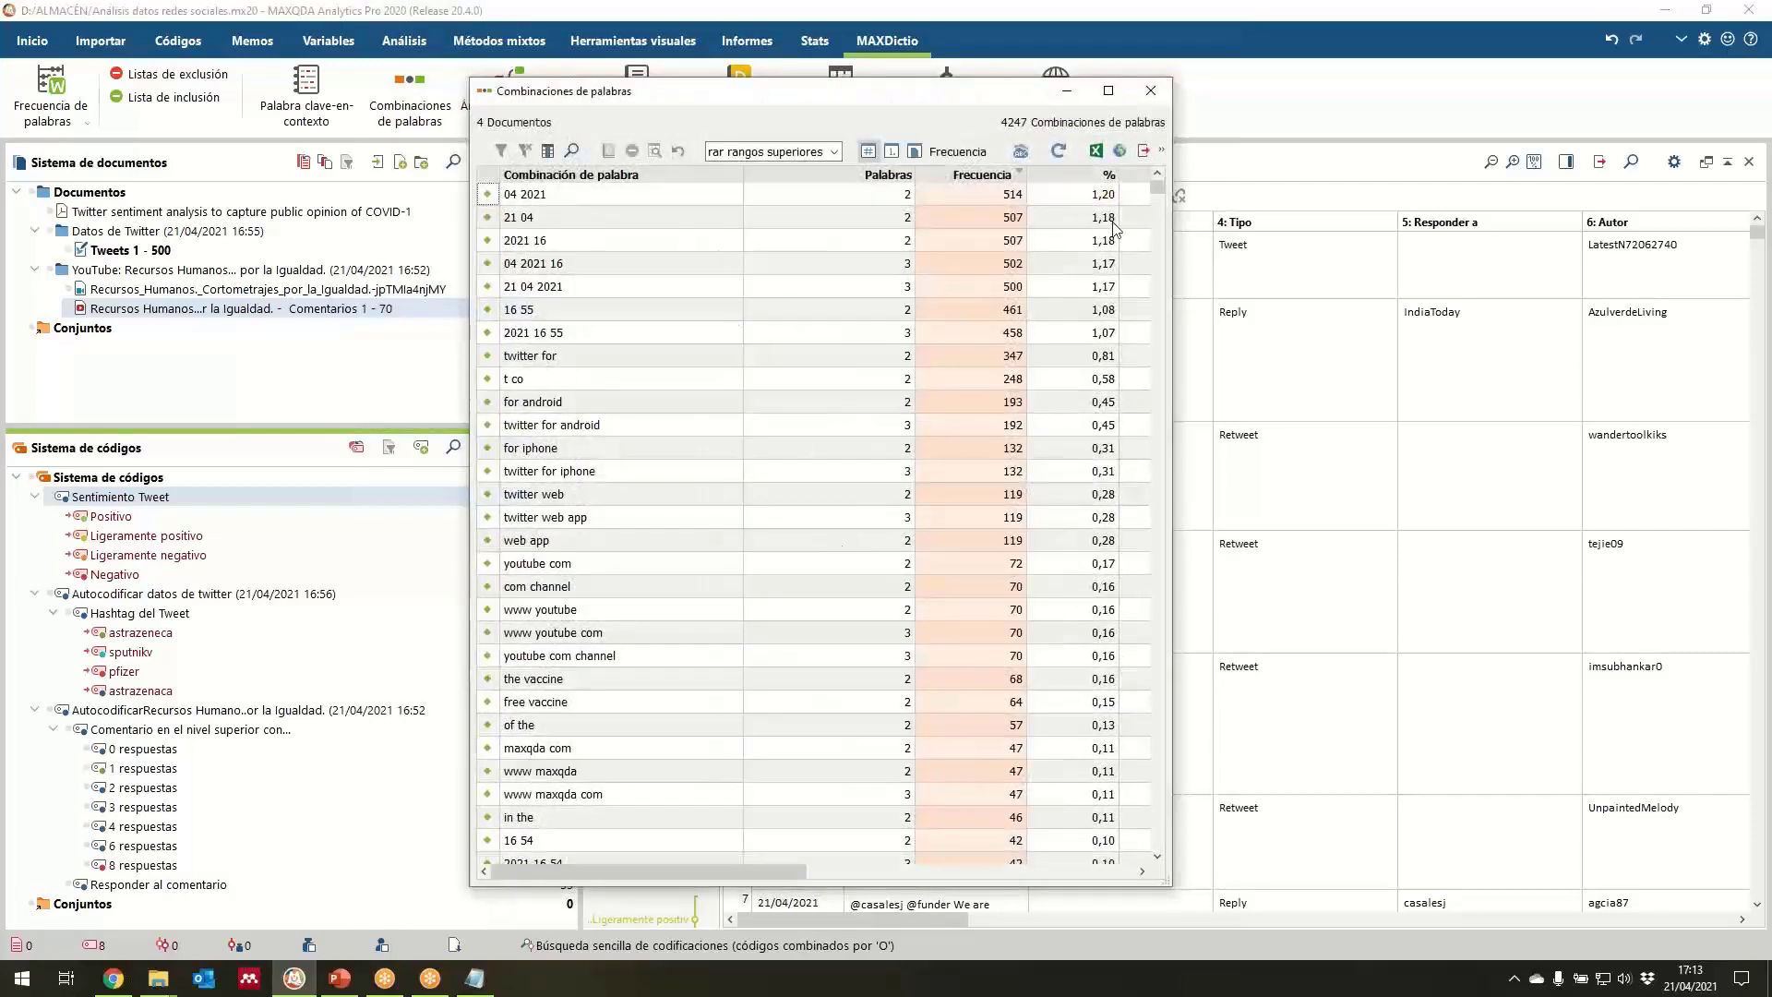
scroll(1159, 192, down, 4)
scroll(1159, 192, up, 4)
Search the word combinations for "moderna" and go to the "moderna vaccine" entry.
click(574, 152)
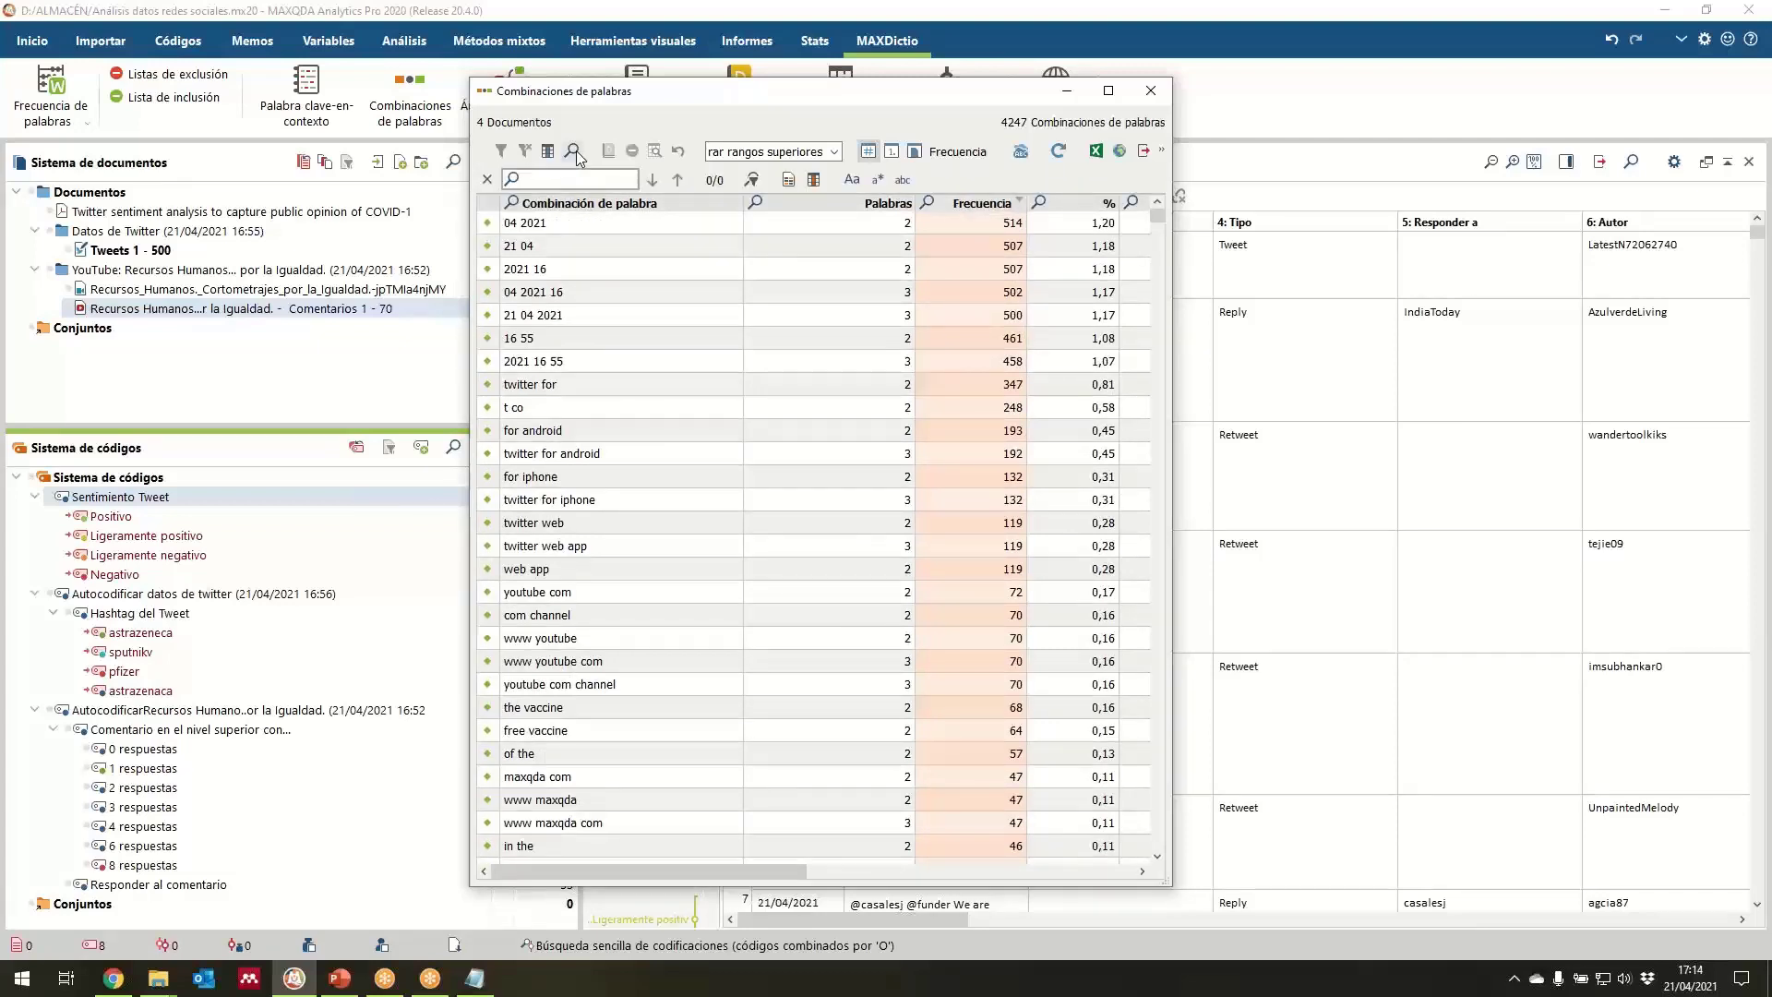
text(moderna)
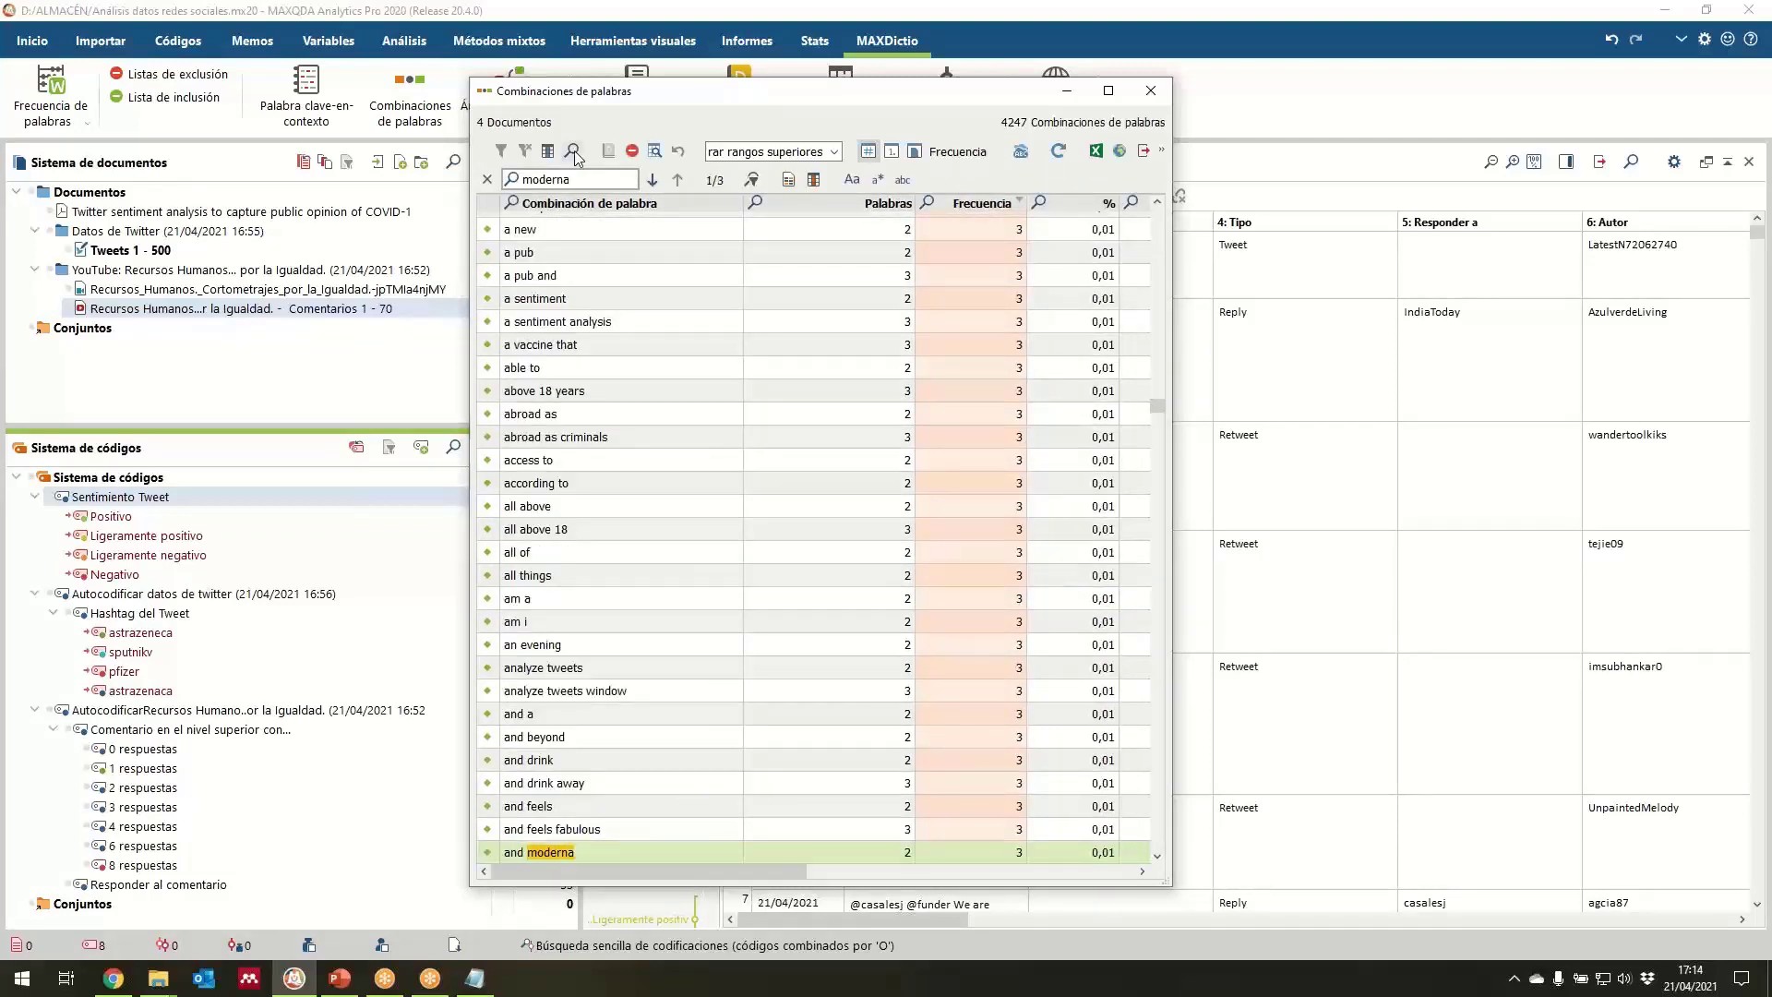
scroll(734, 424, down, 5)
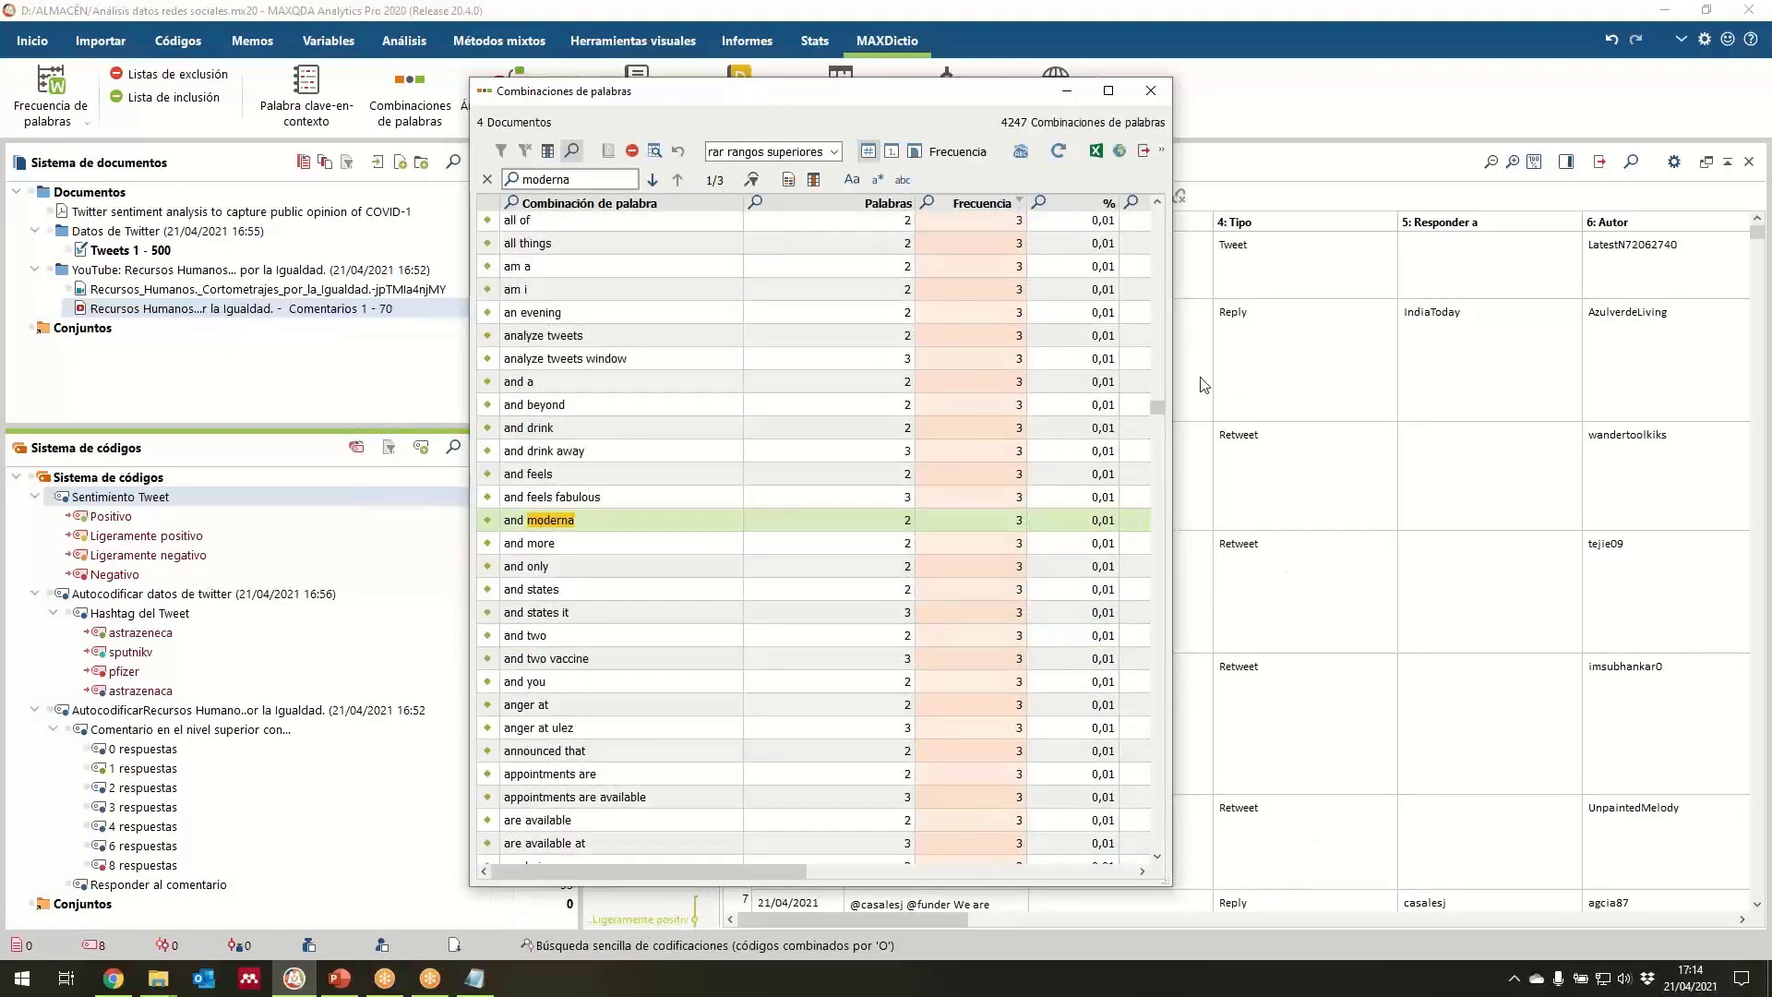
scroll(707, 257, up, 6)
double_click(653, 180)
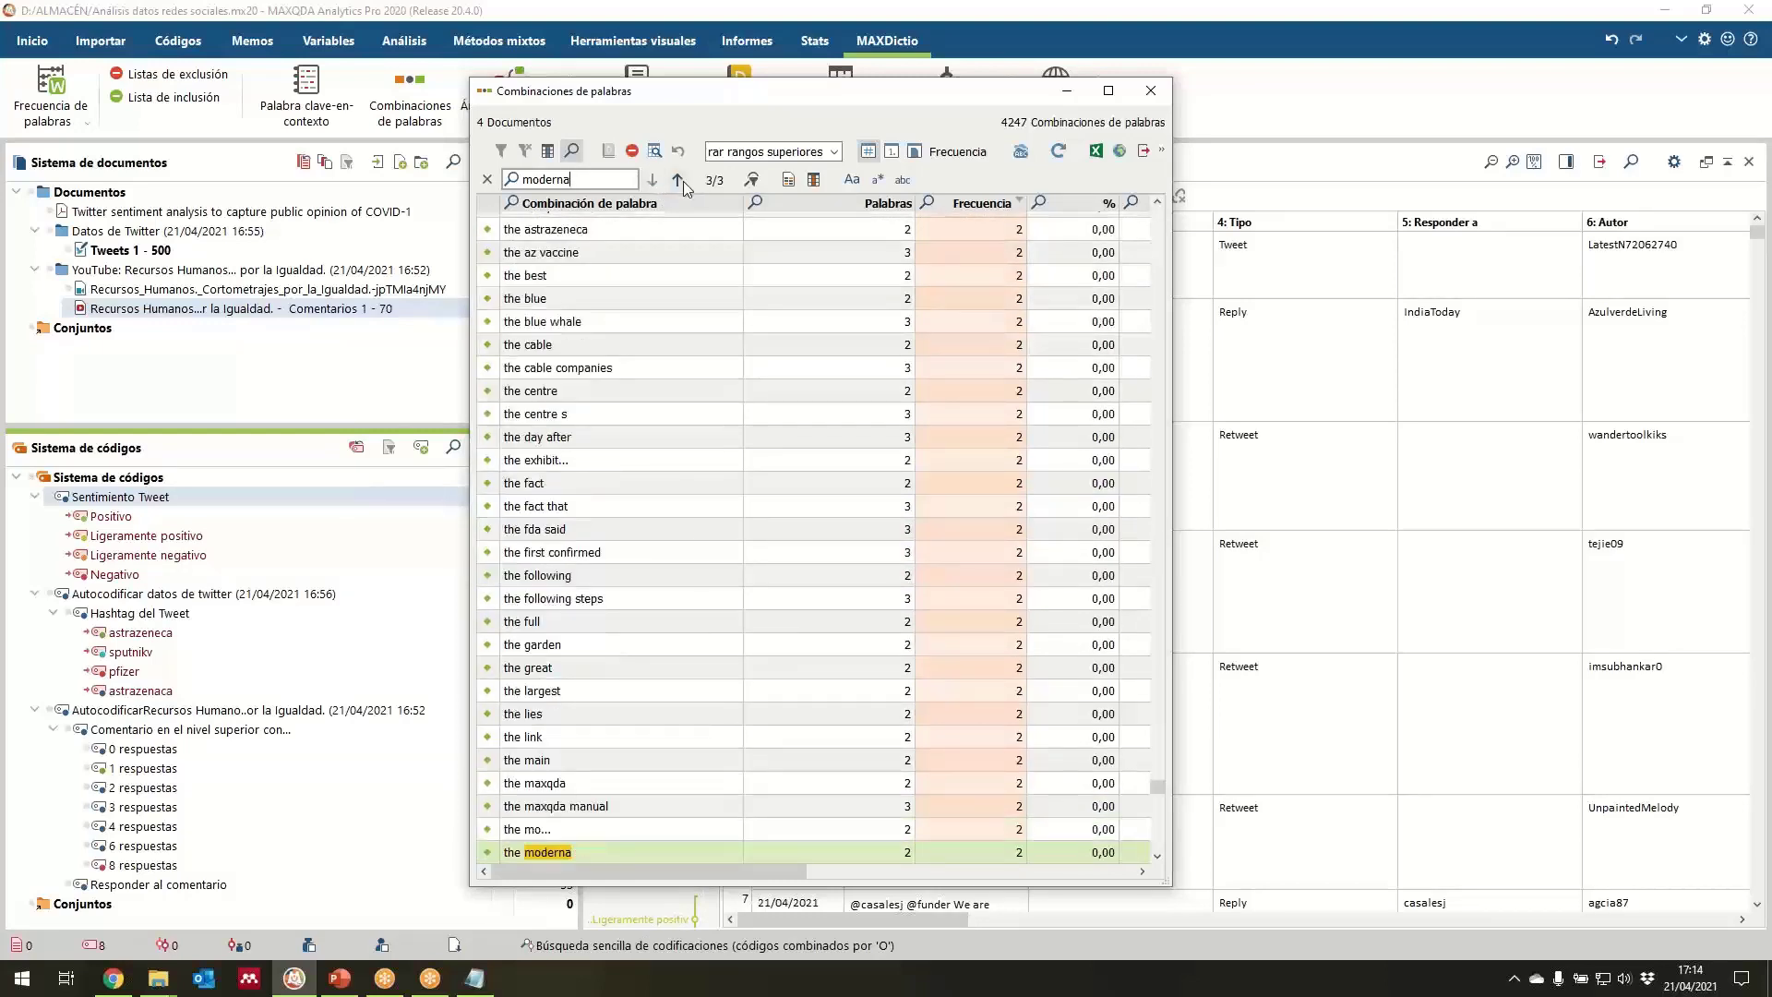
click(678, 181)
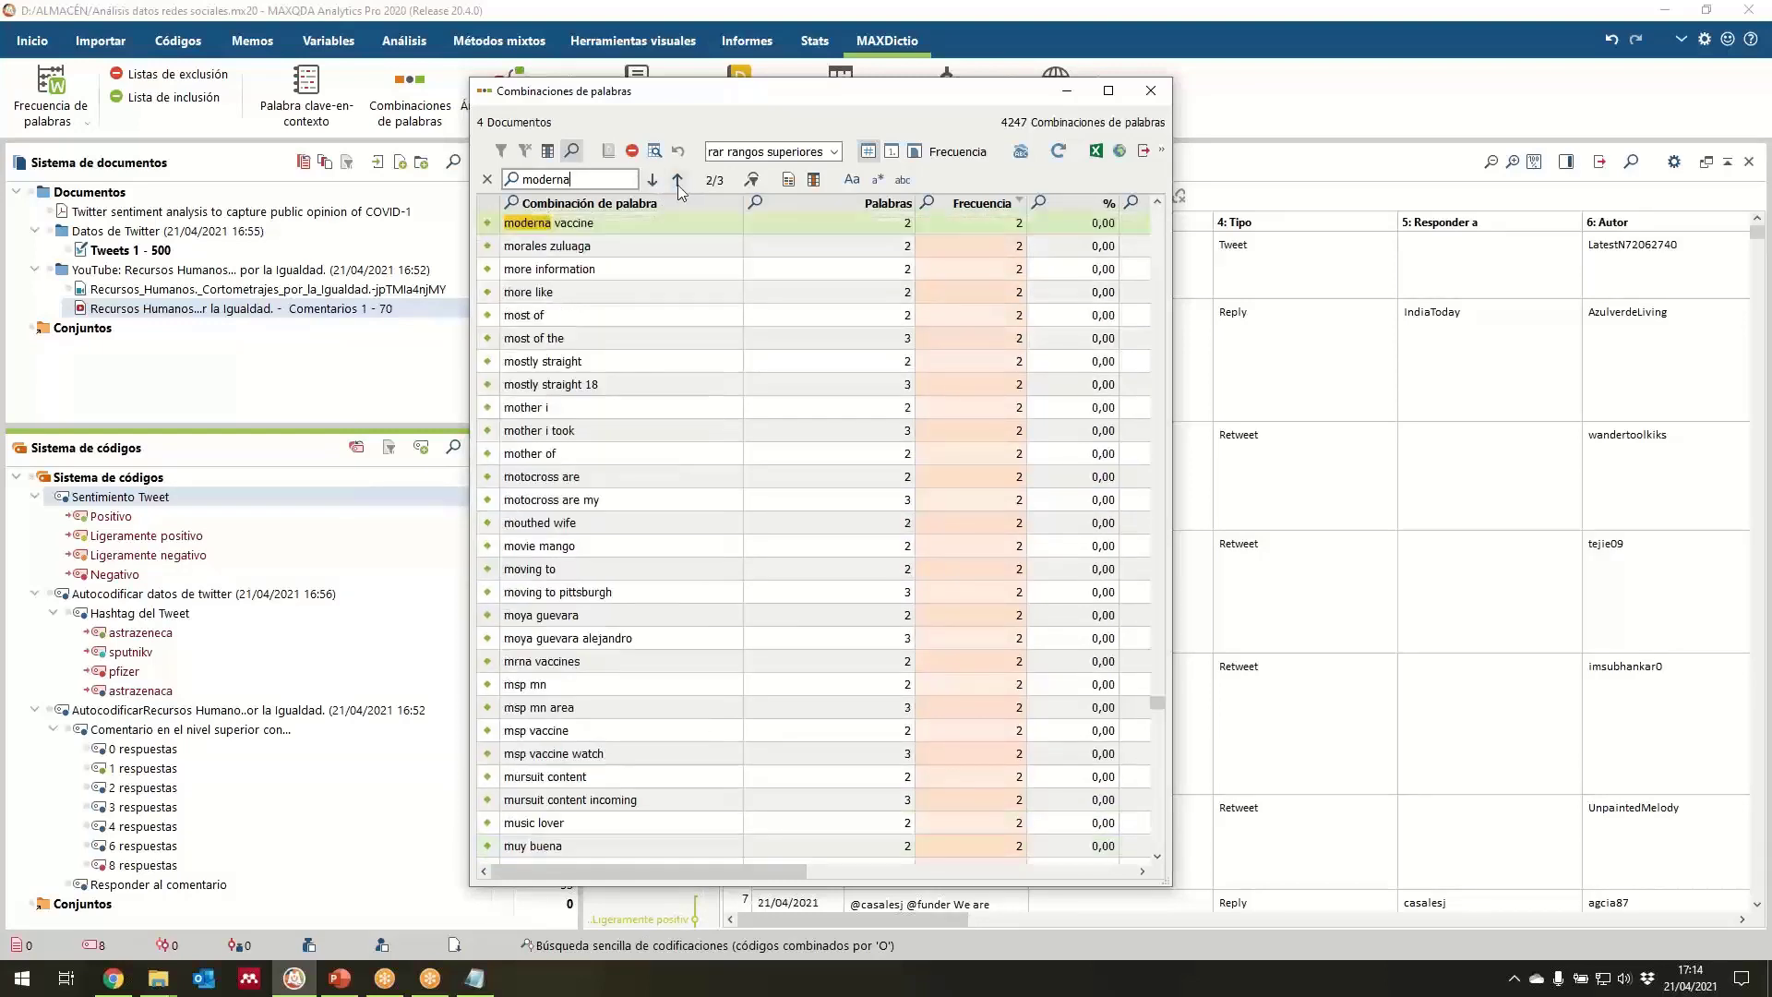
List the text passages for "moderna vaccine" and view the first one in its source document.
double_click(635, 225)
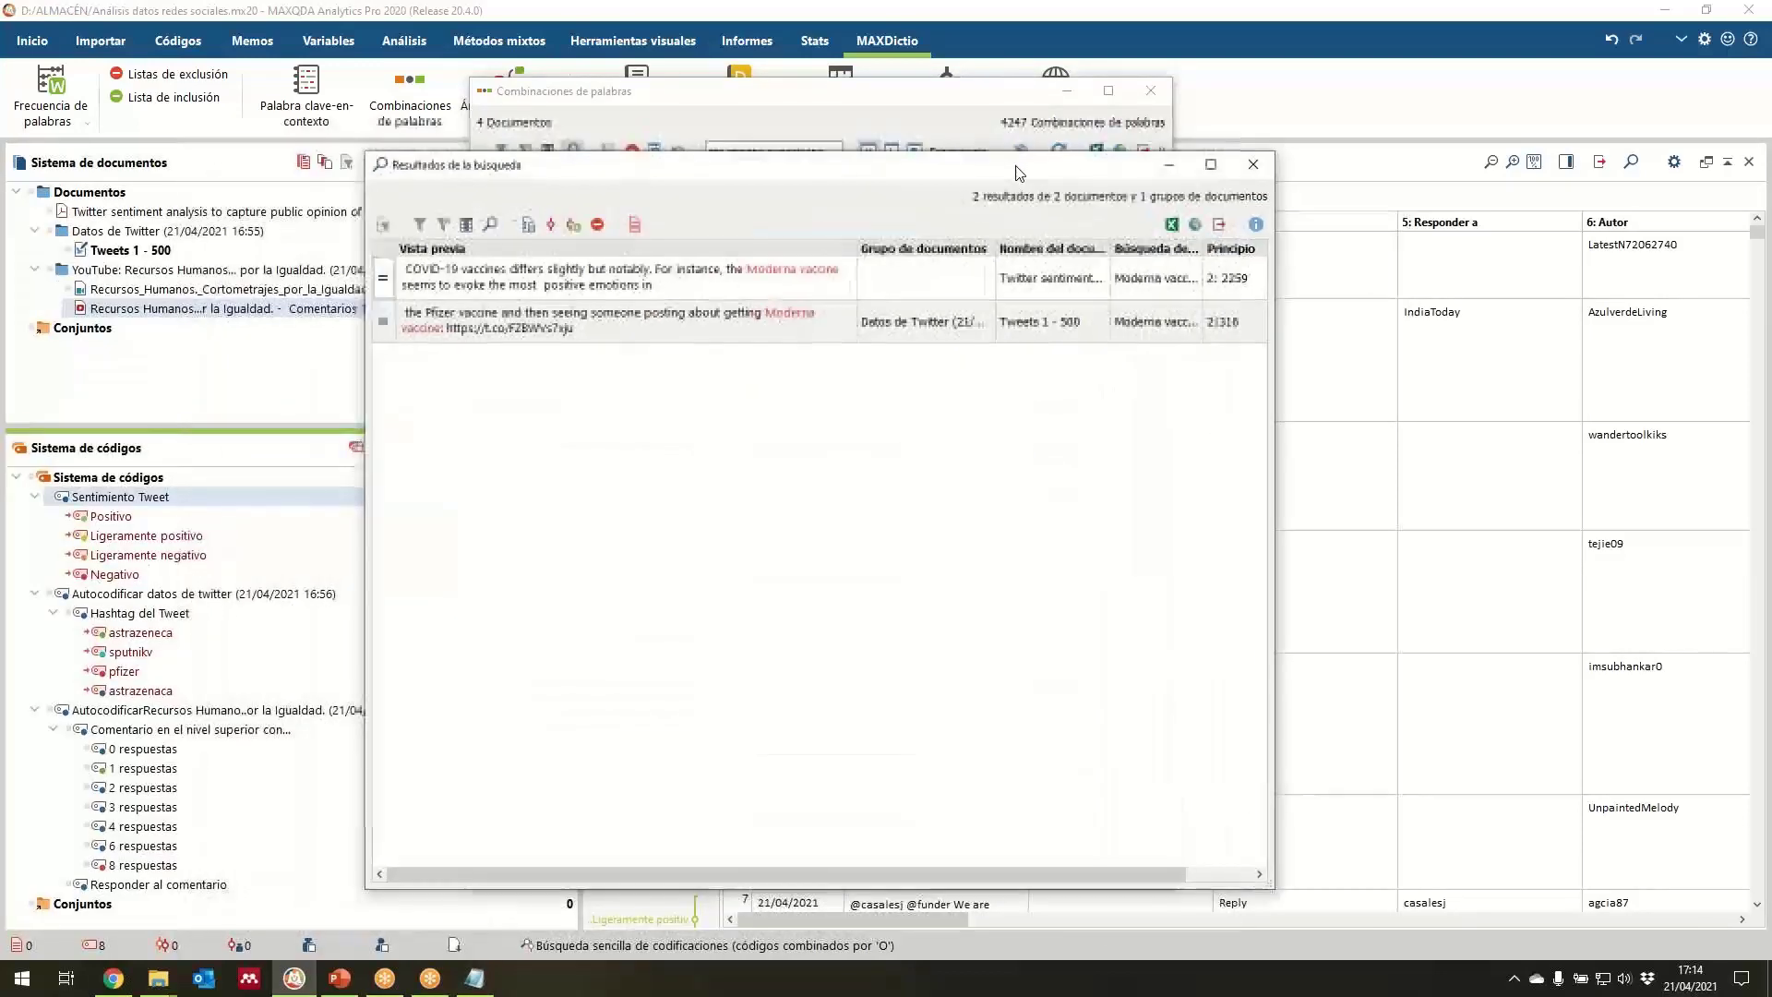
click(781, 293)
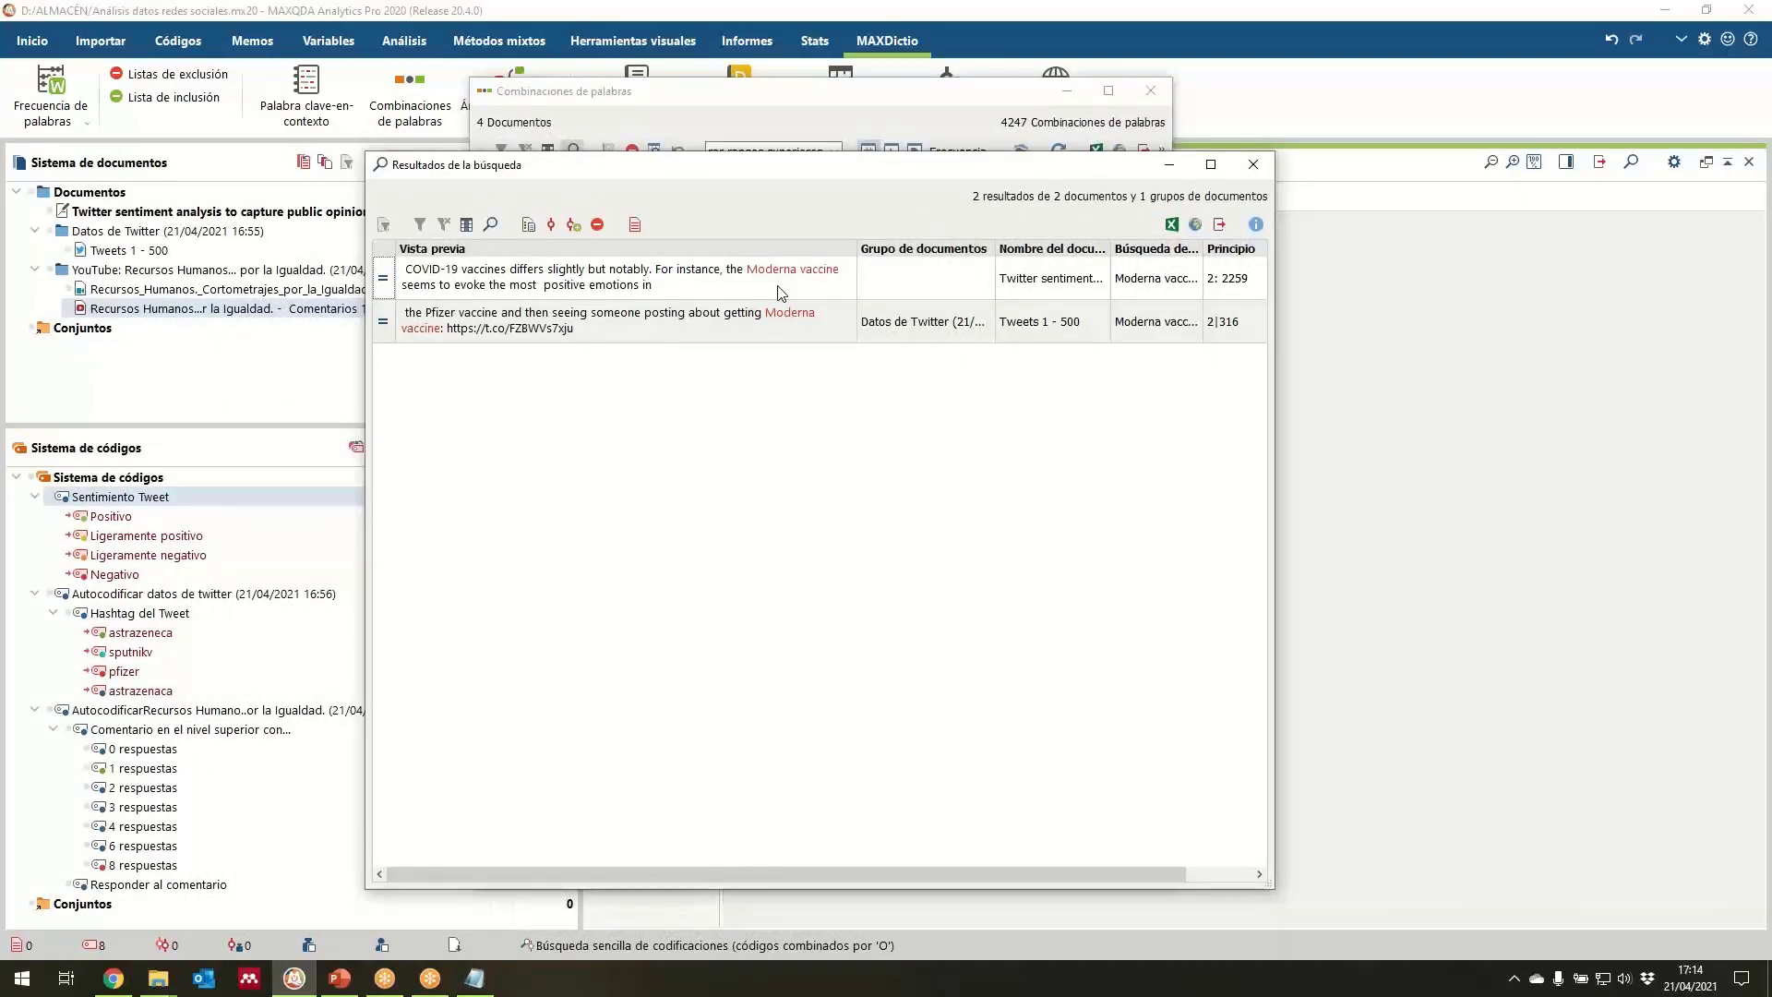
drag(985, 93, 755, 180)
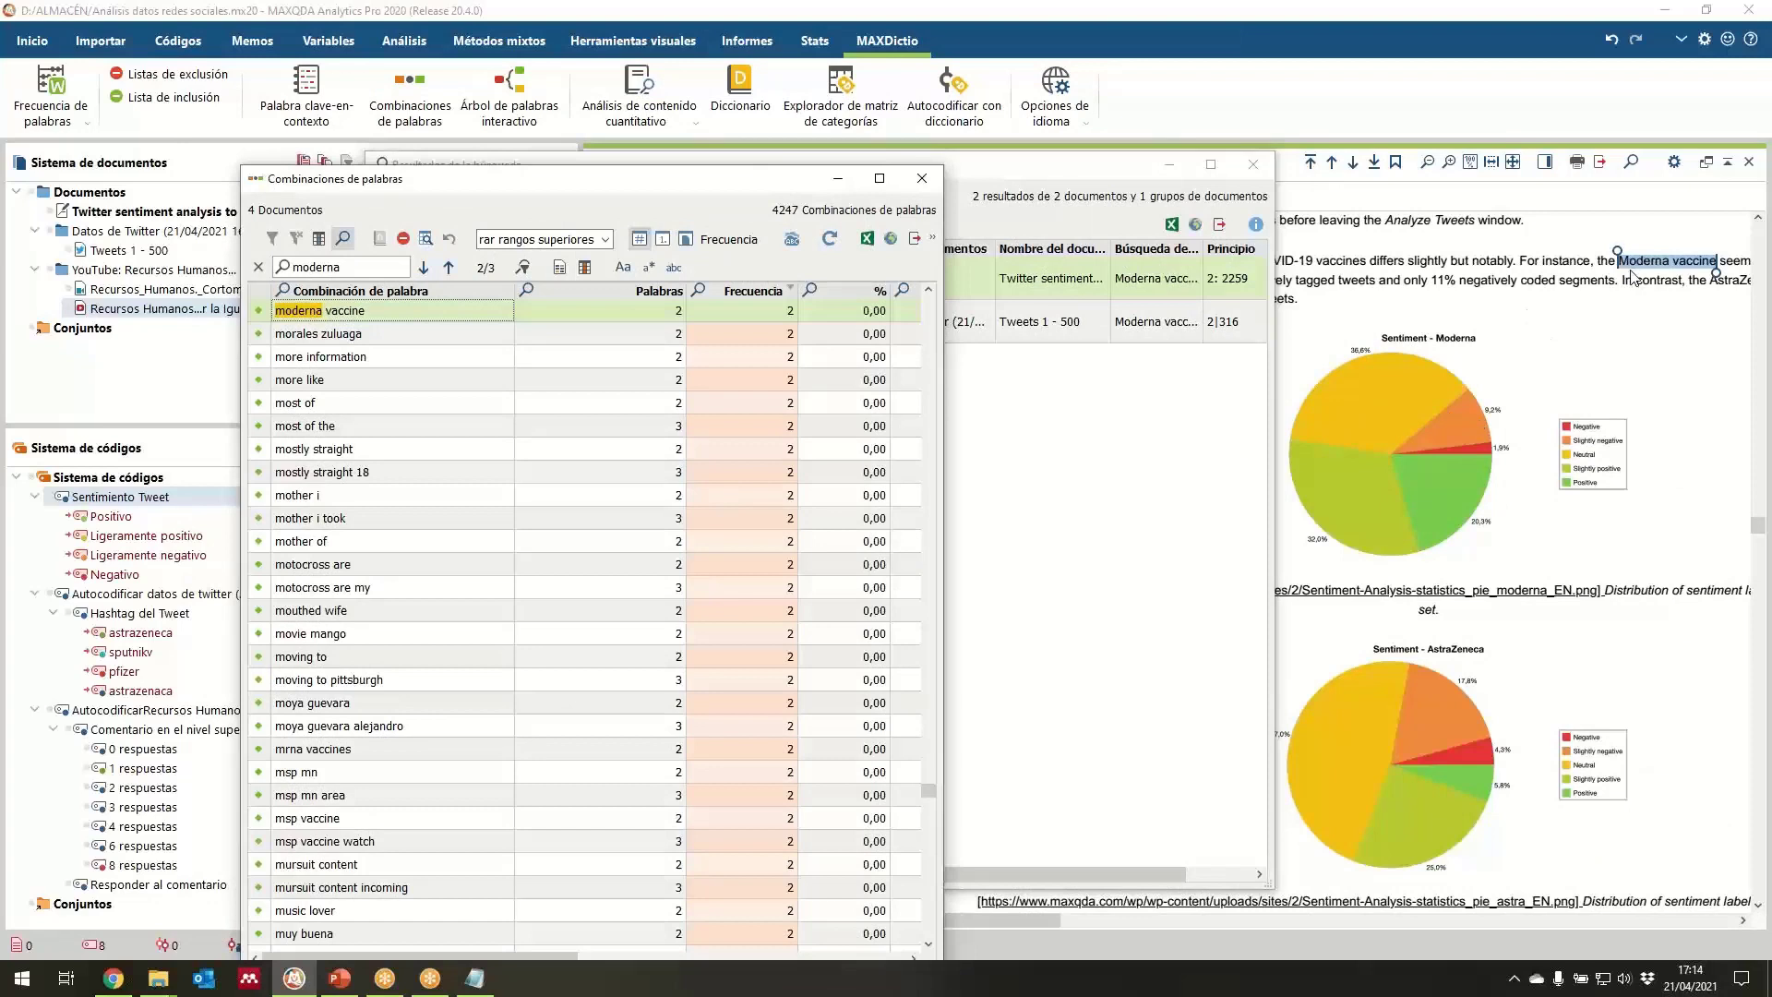
click(1041, 408)
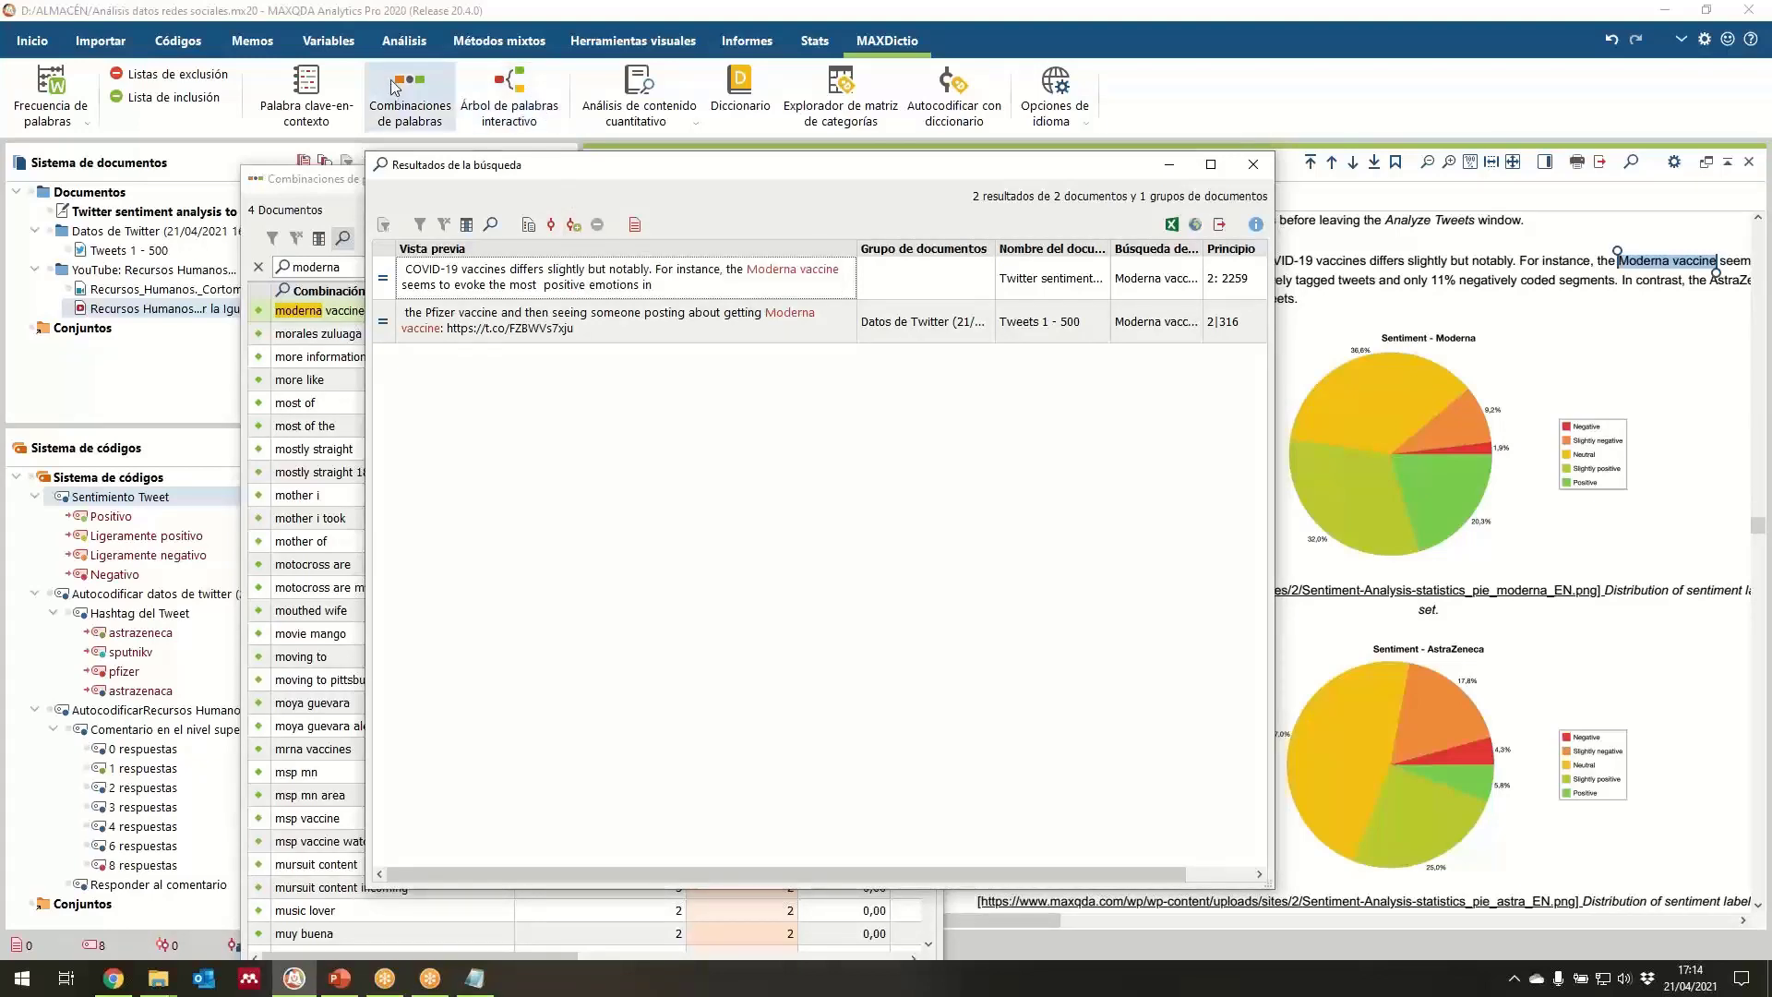
Start a new tweet analysis of the Tweets 1 - 500 document.
click(404, 41)
click(1148, 131)
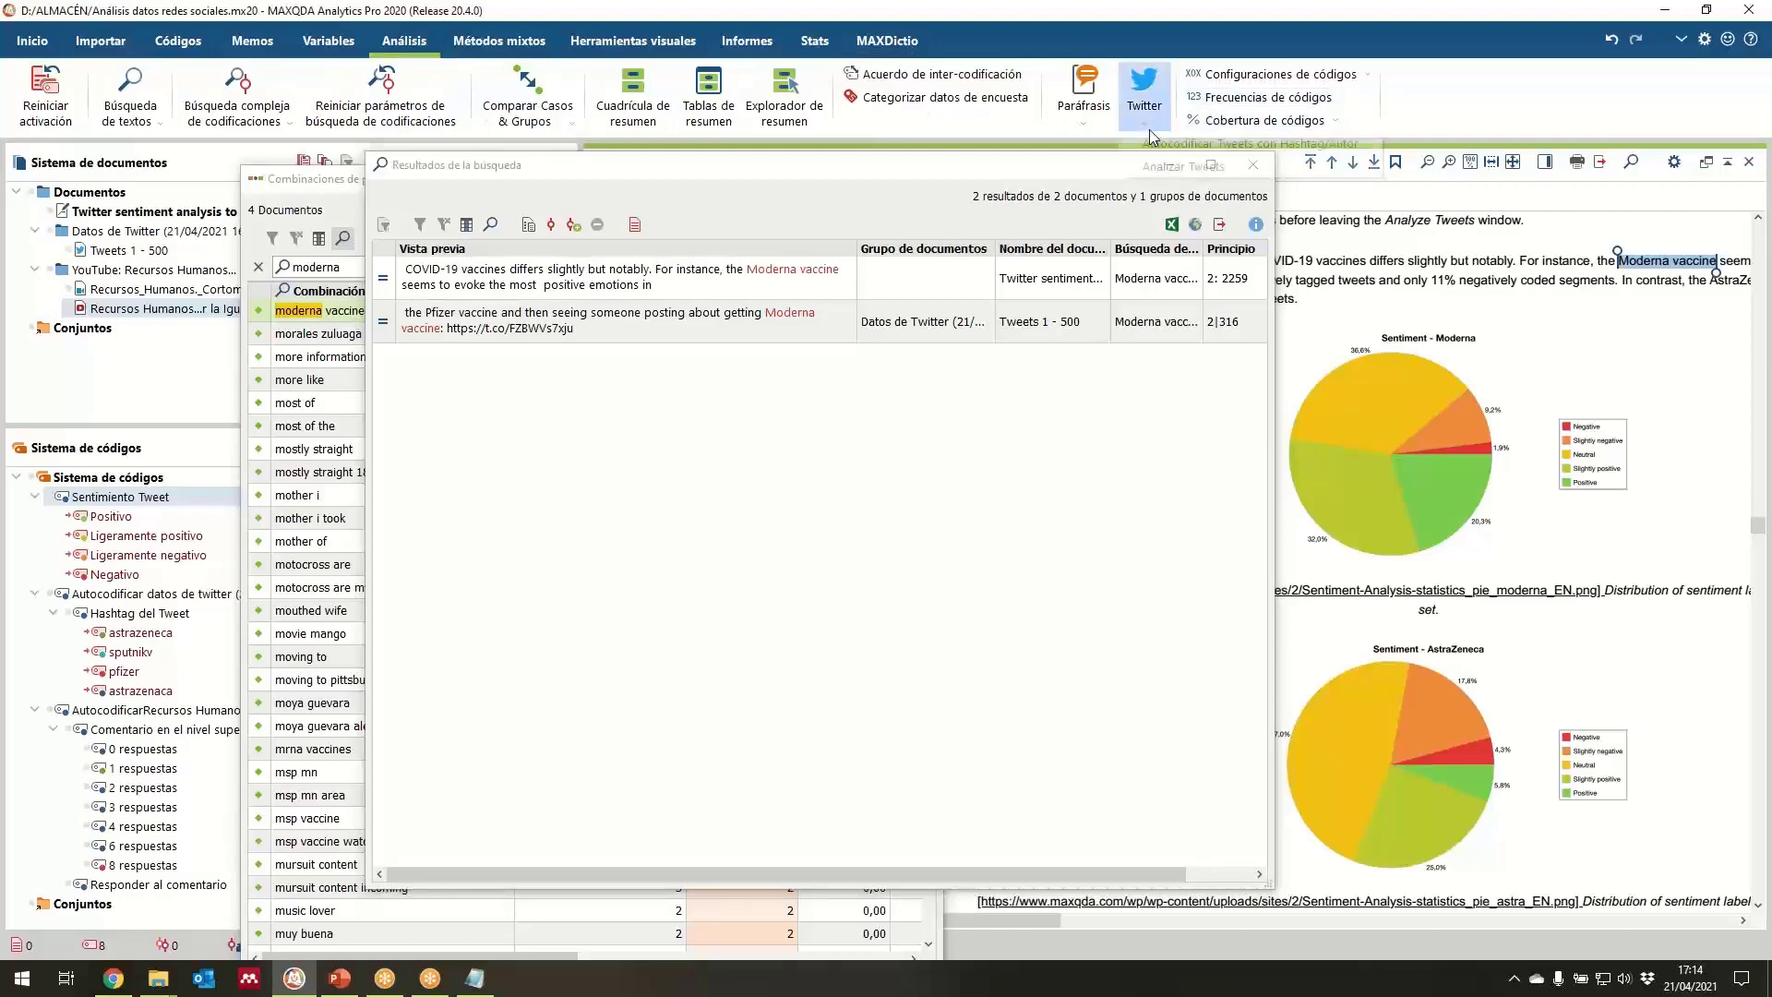
click(1172, 167)
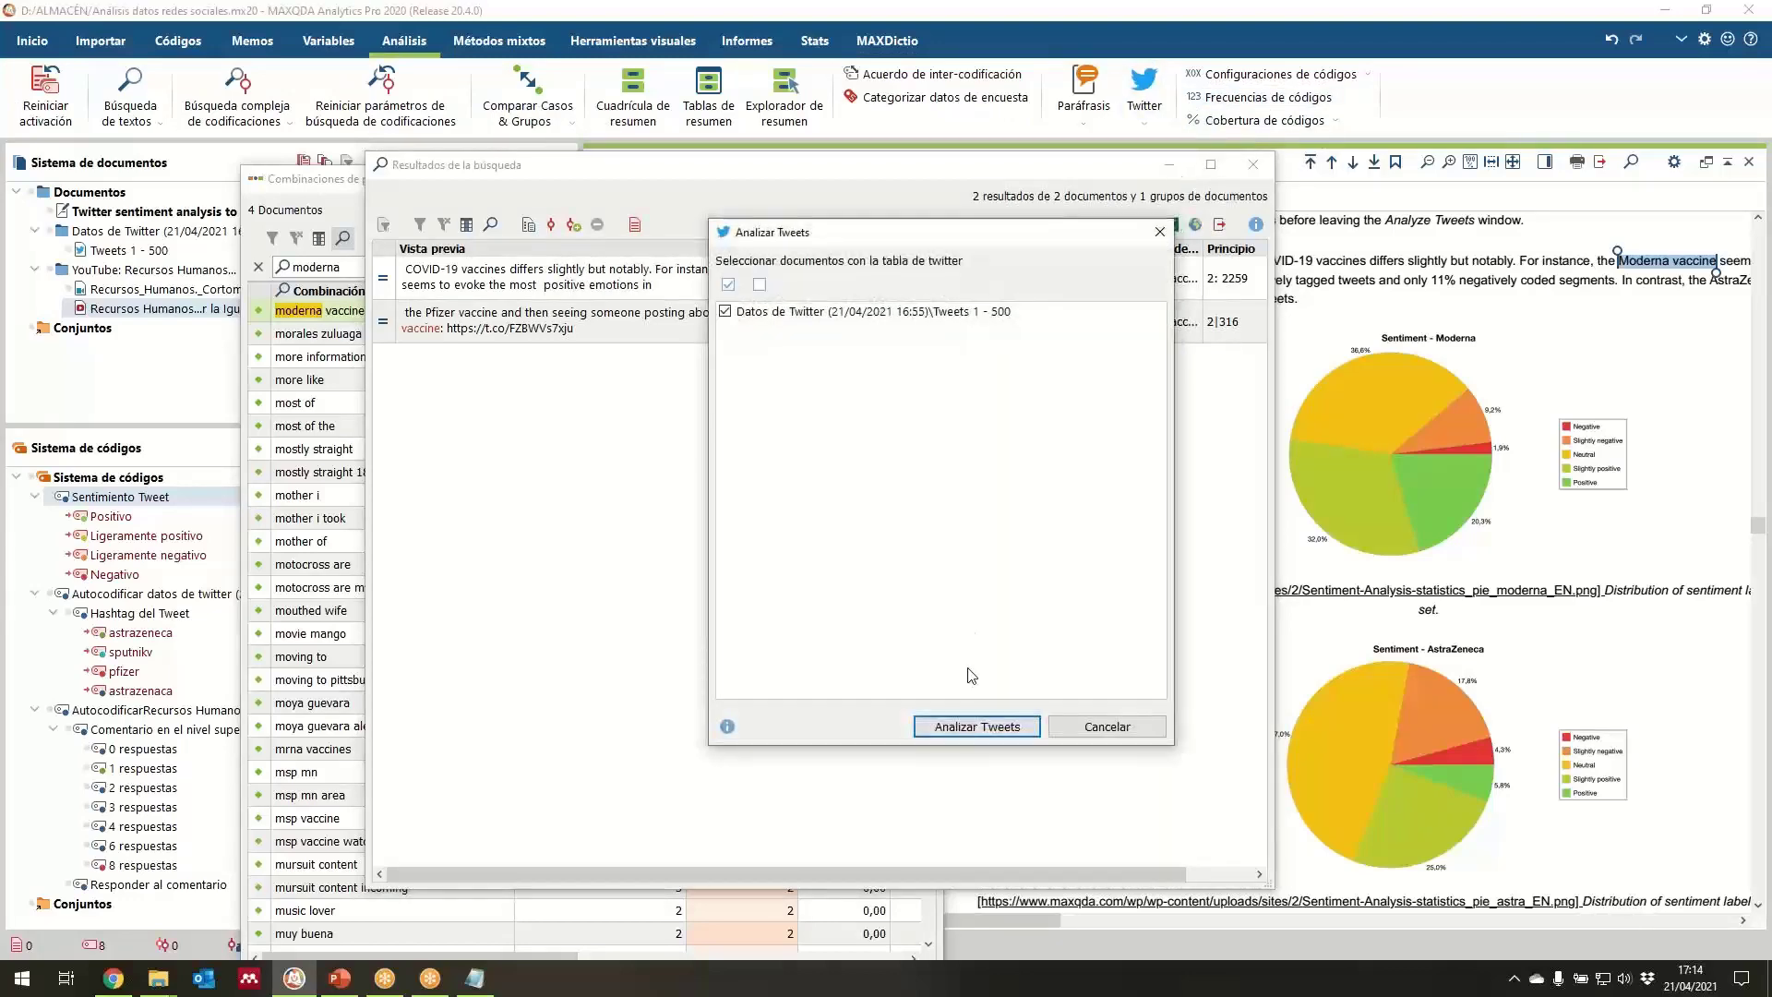
click(976, 726)
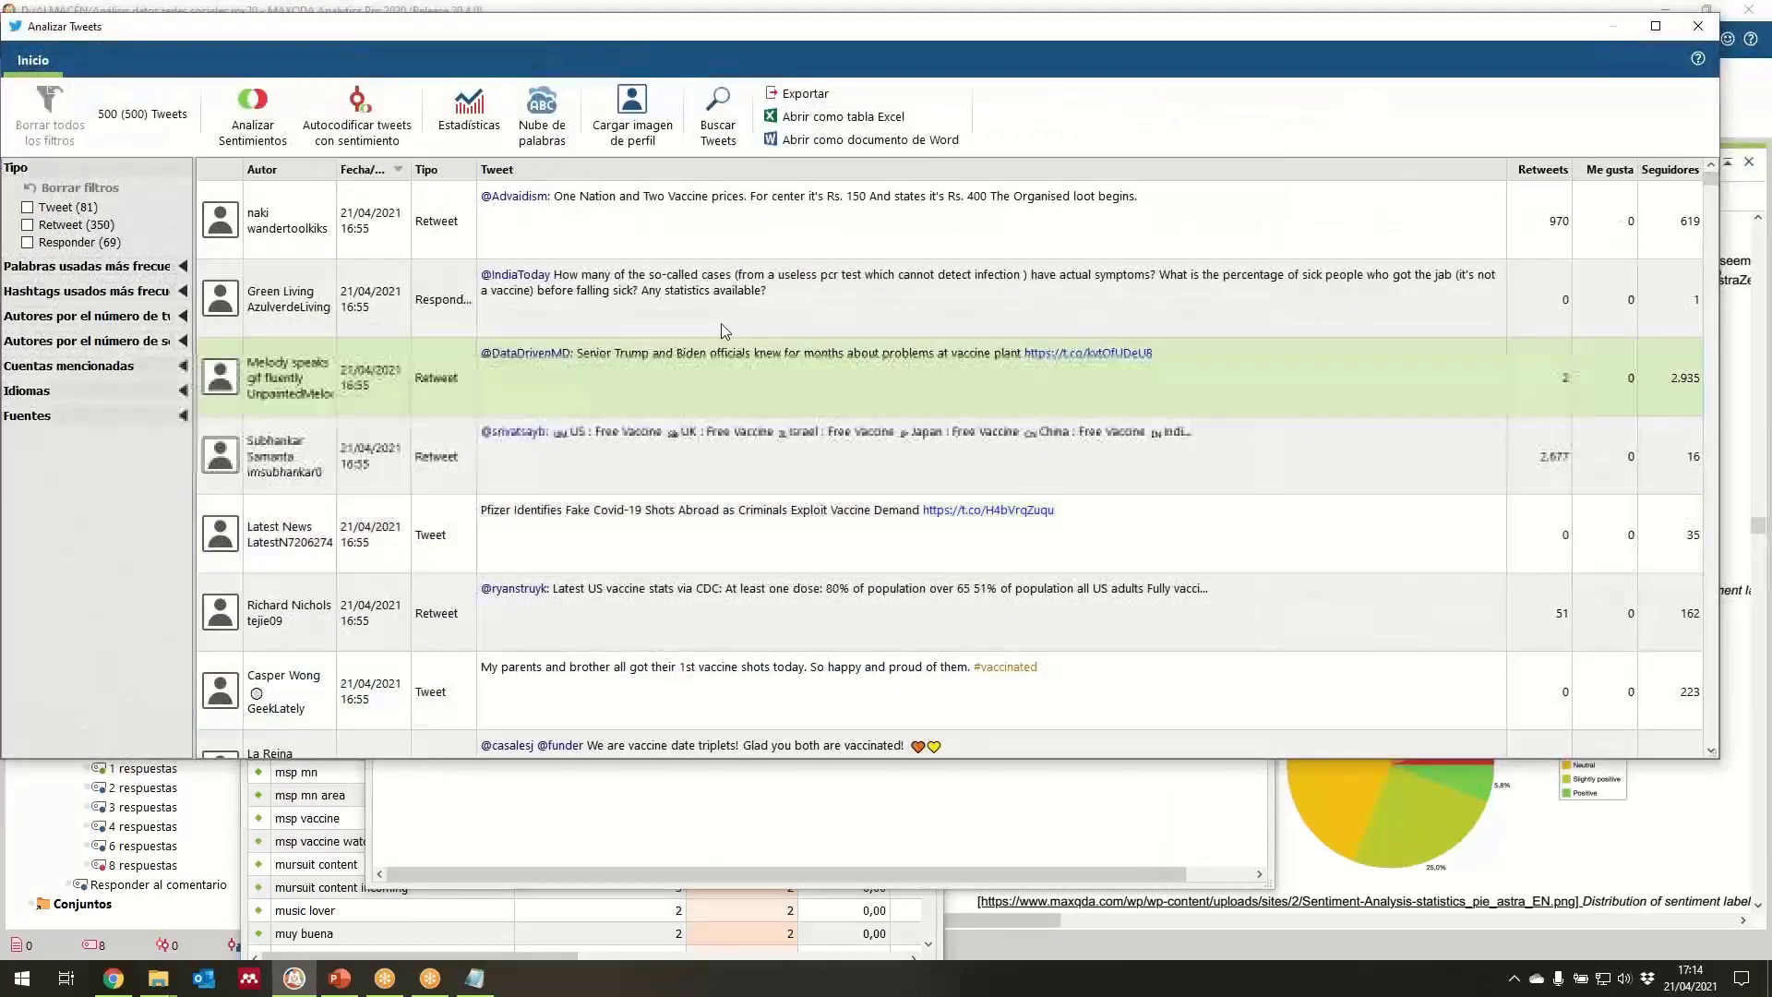
drag(549, 36, 593, 66)
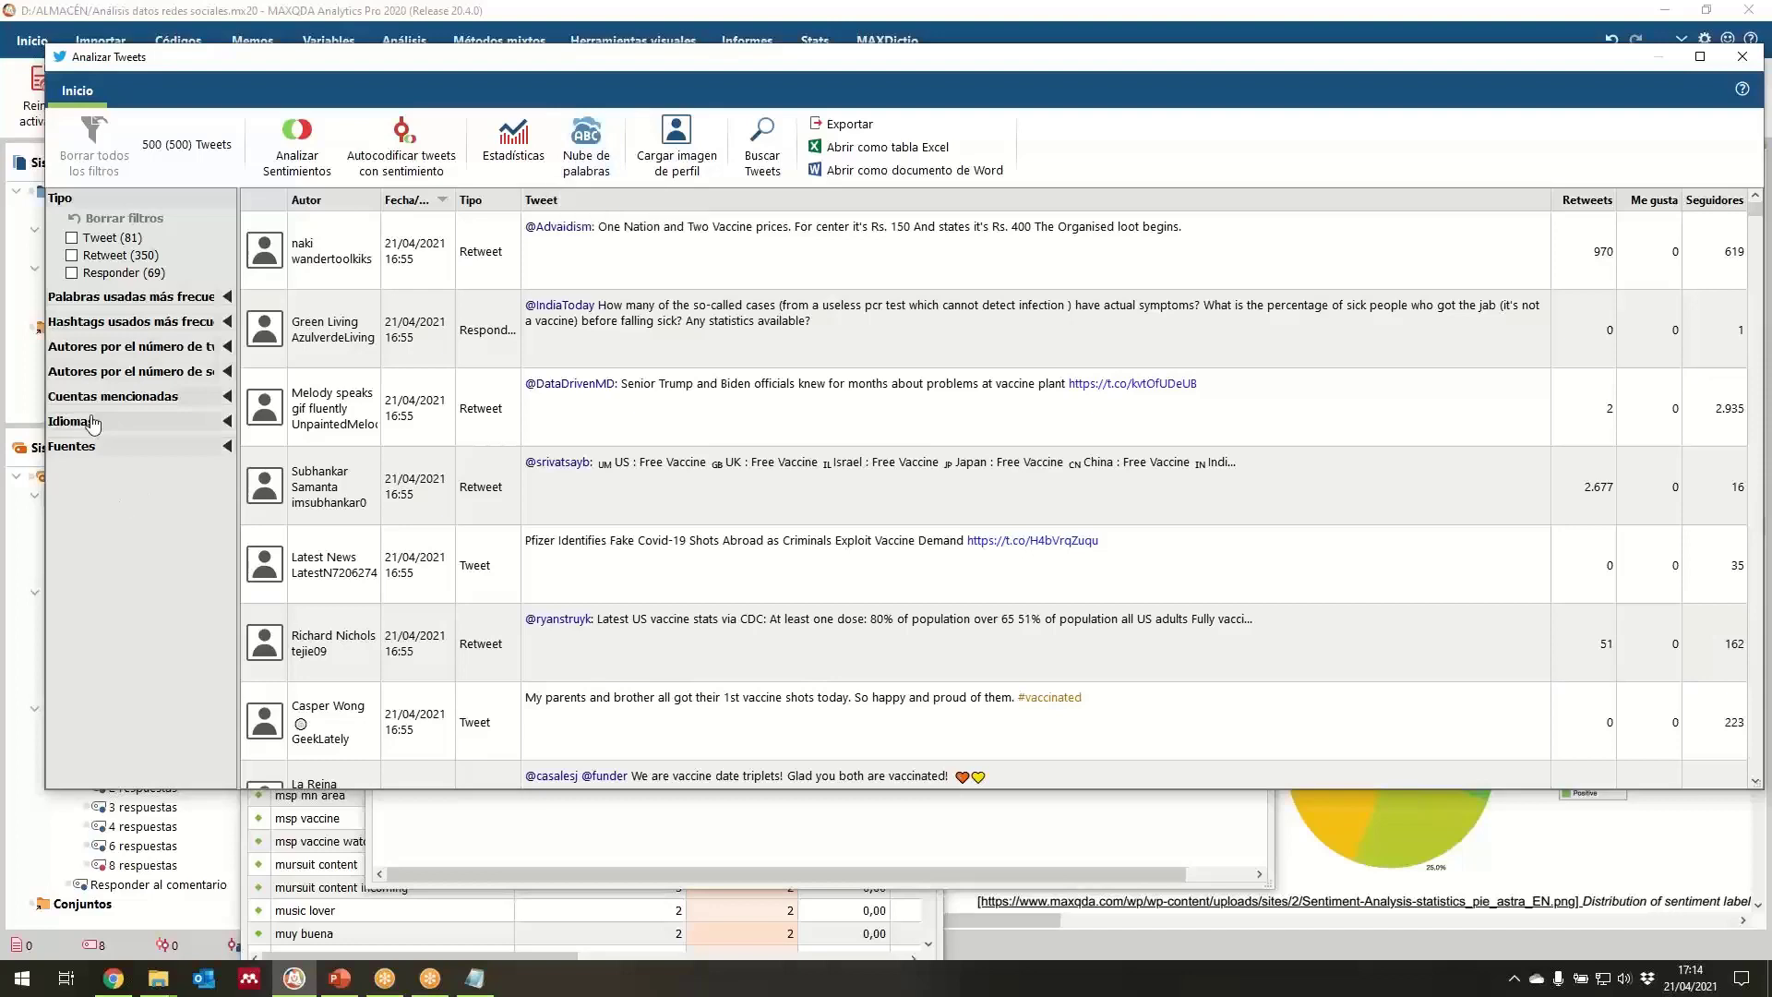
Widen the filter area and filter the tweets by the frequently used hashtag #astrazeneca.
drag(238, 360, 348, 363)
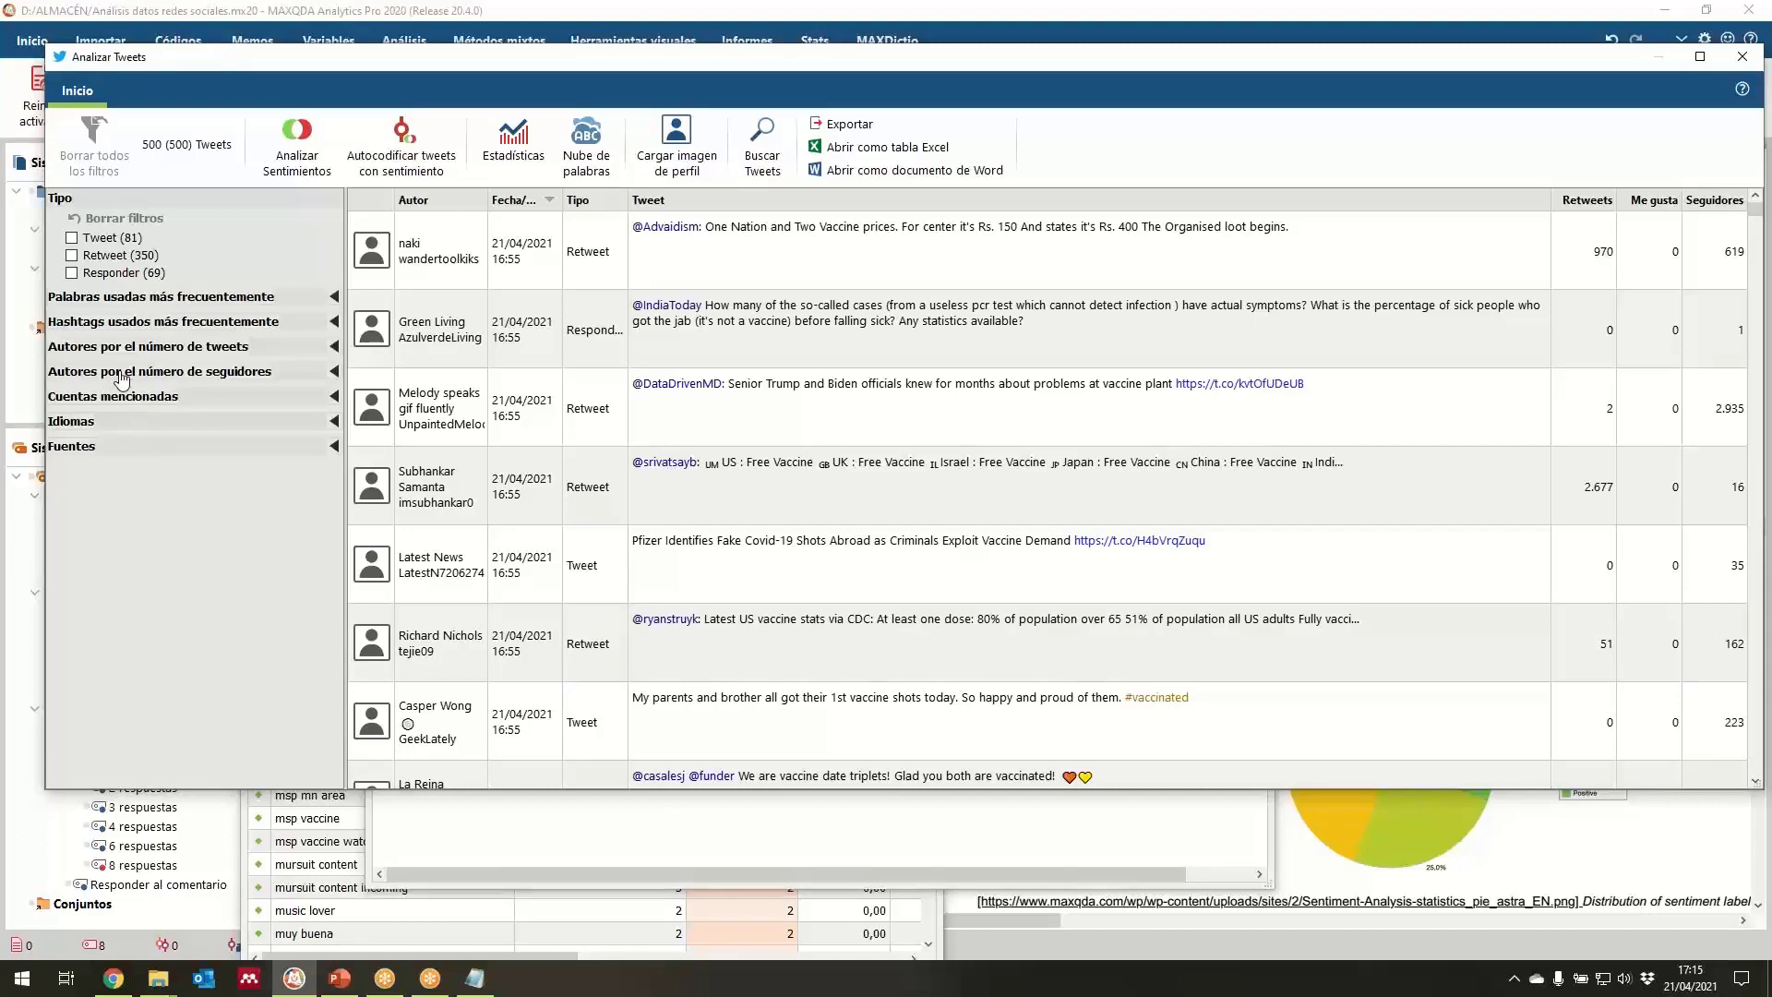
click(174, 321)
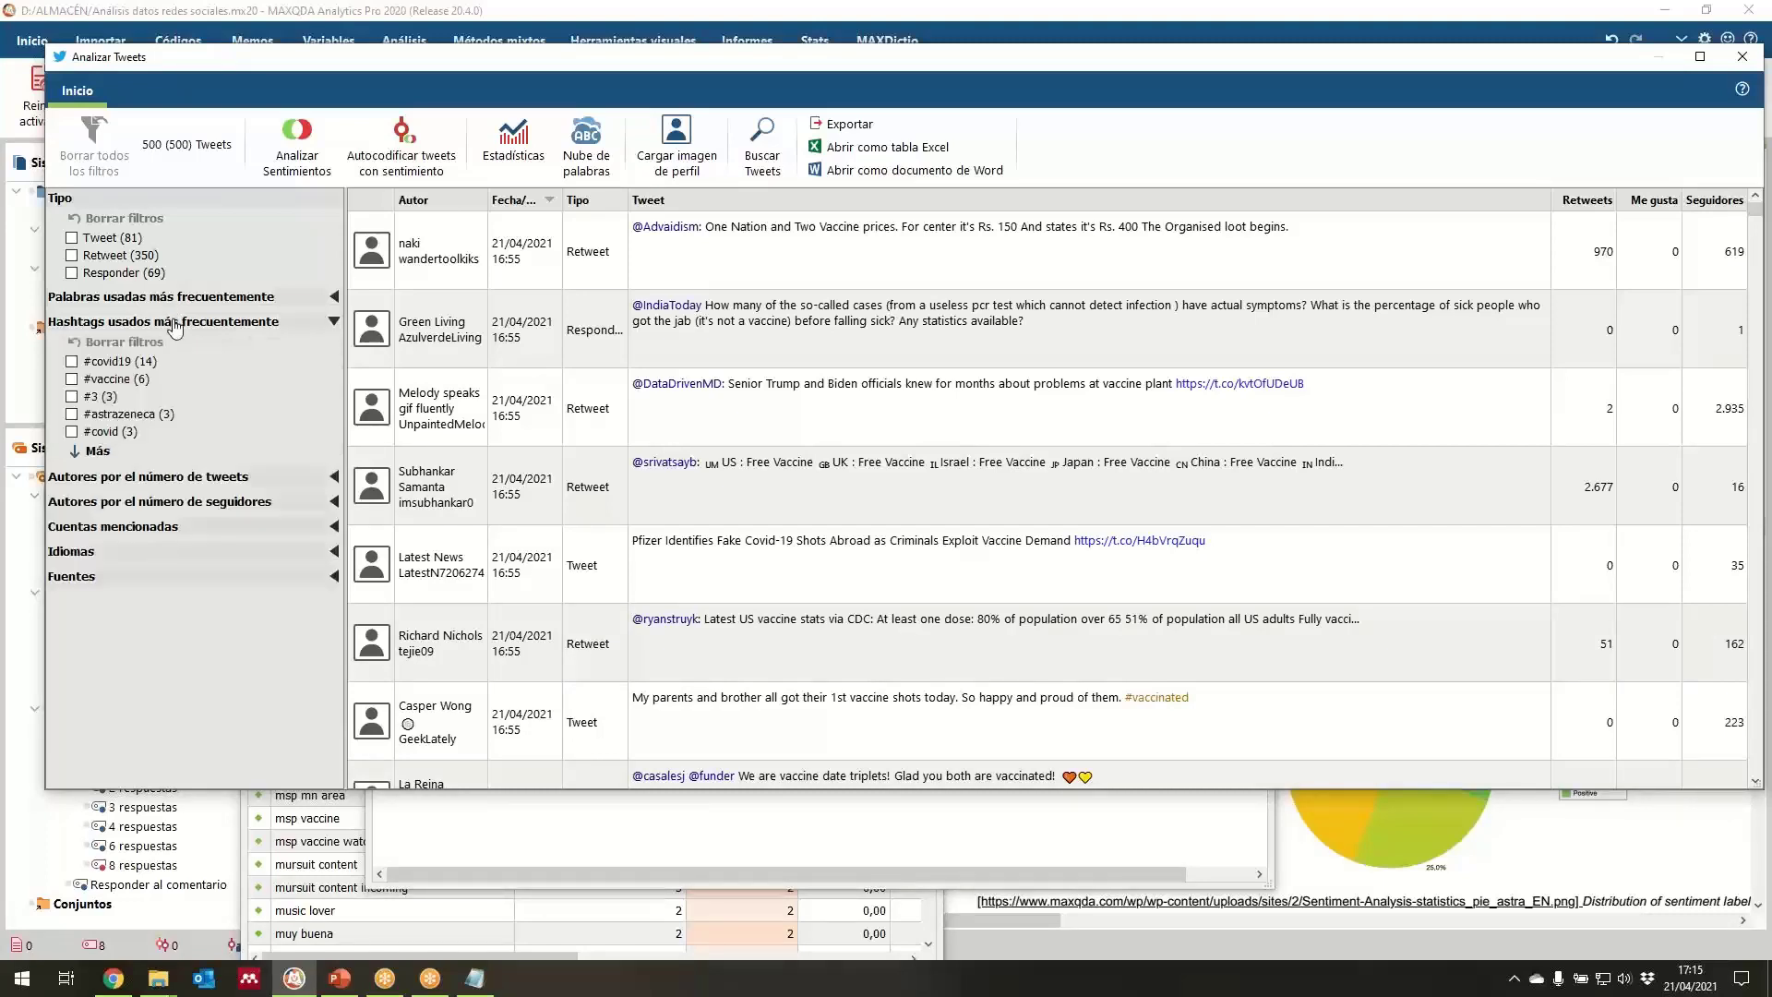
click(72, 415)
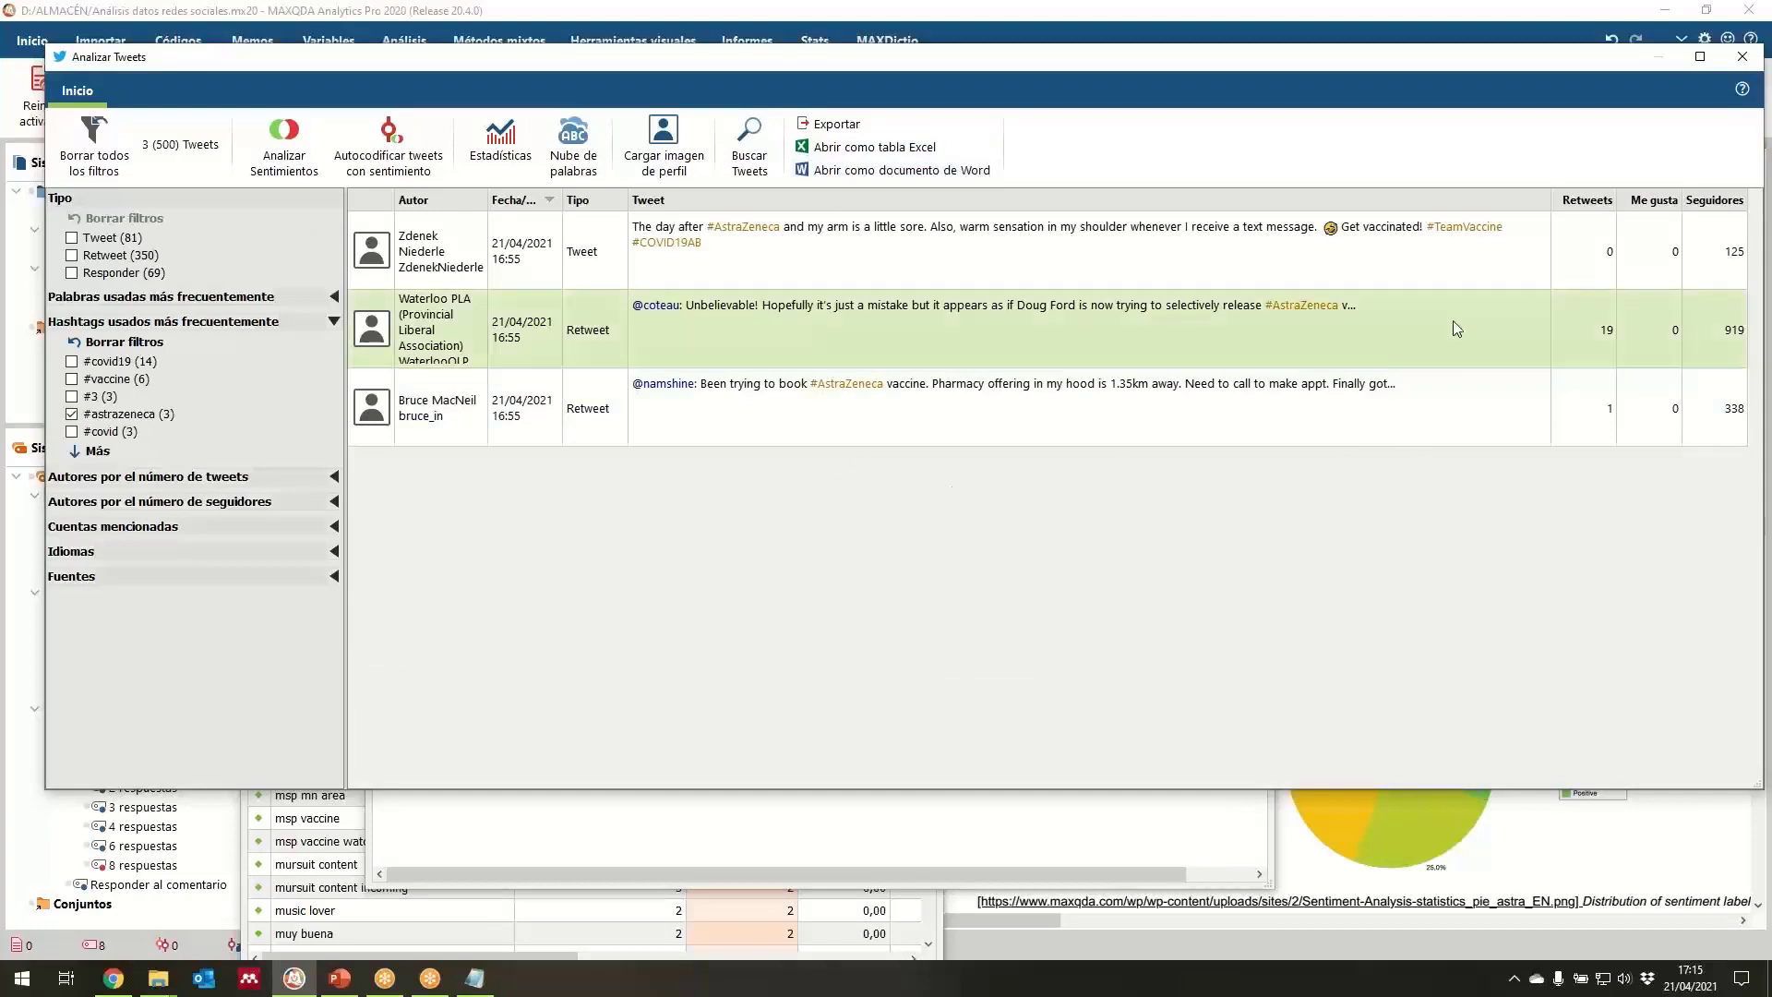
Analyze the sentiments of the filtered tweets in English, ignoring hashtags and applying the standard exclusion list.
click(313, 163)
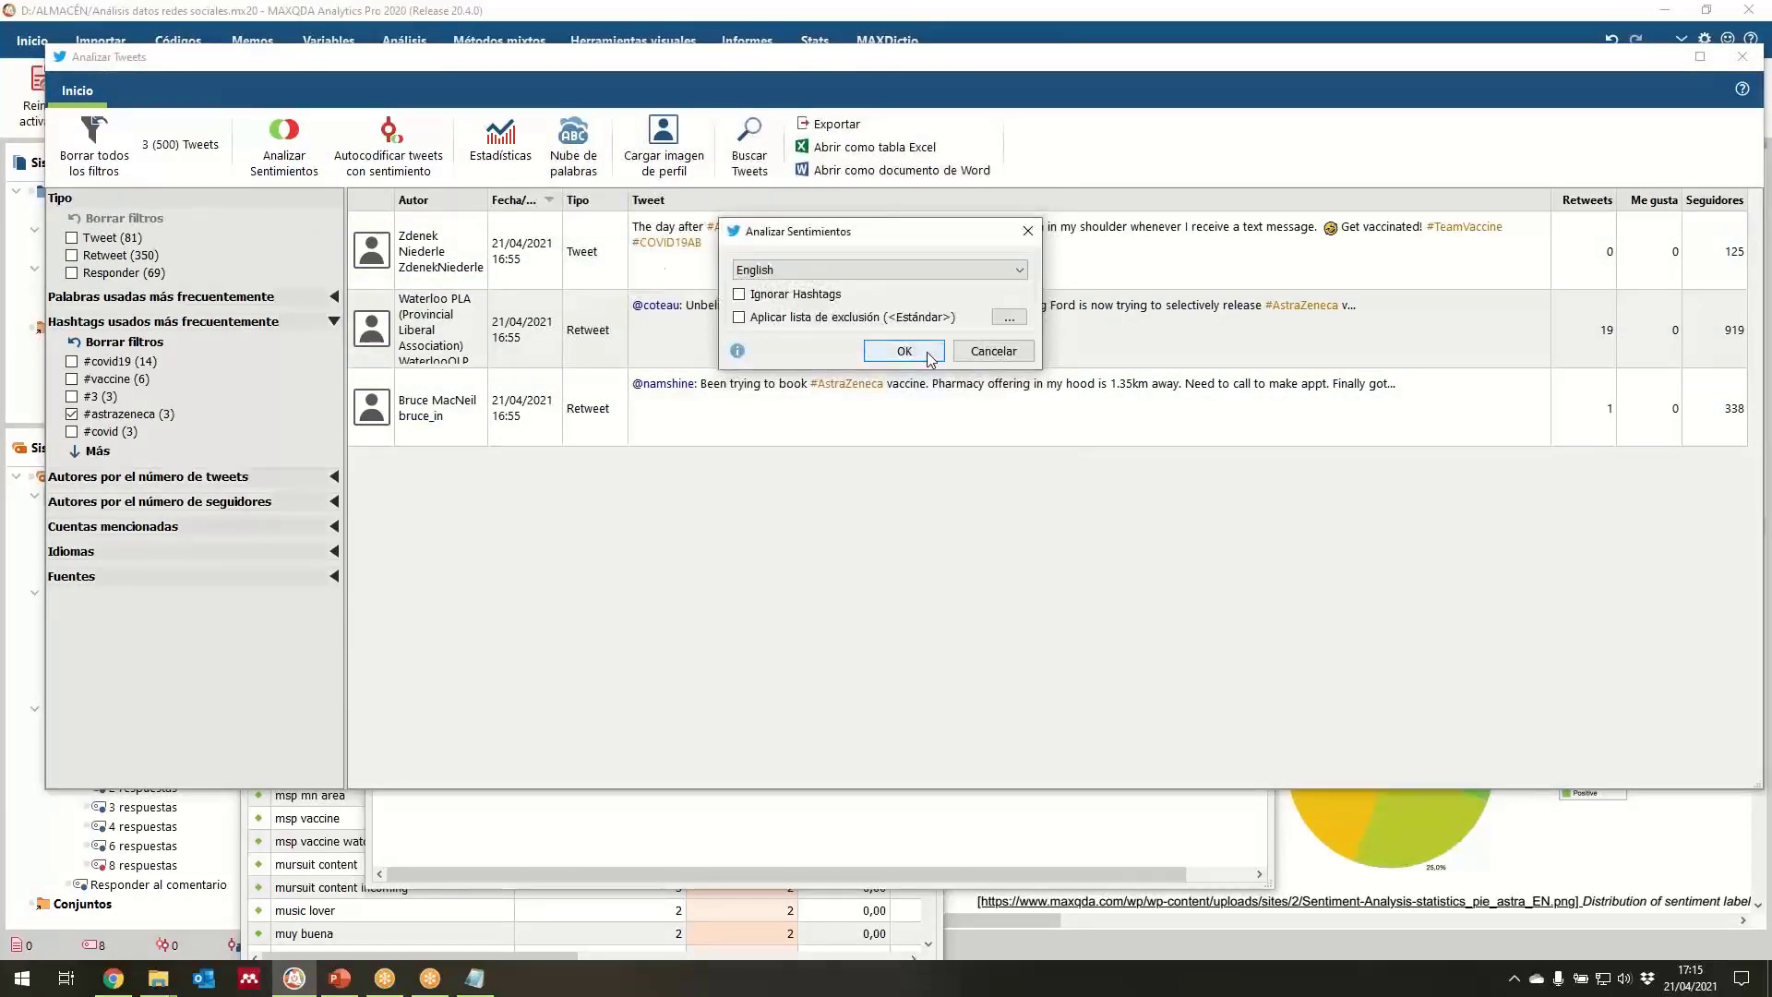
click(801, 295)
click(803, 317)
click(905, 353)
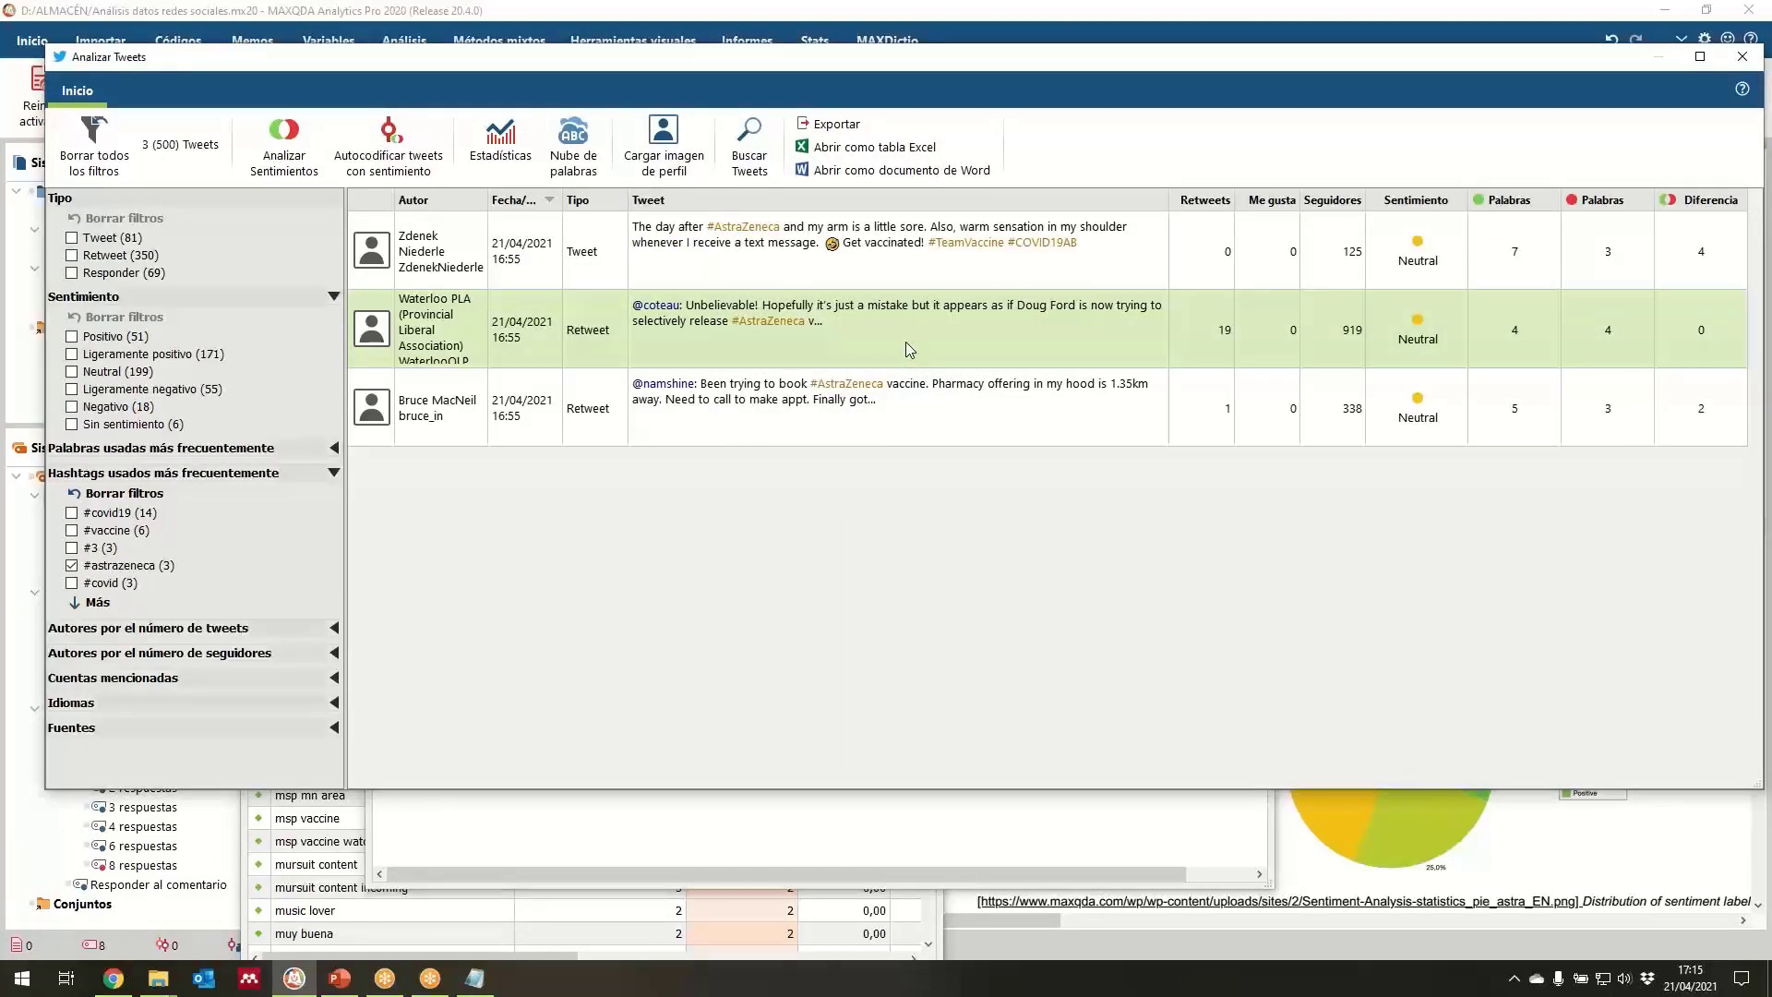
View the tweet statistics for Sentimiento as a chart, then close the statistics window.
click(503, 136)
click(1067, 204)
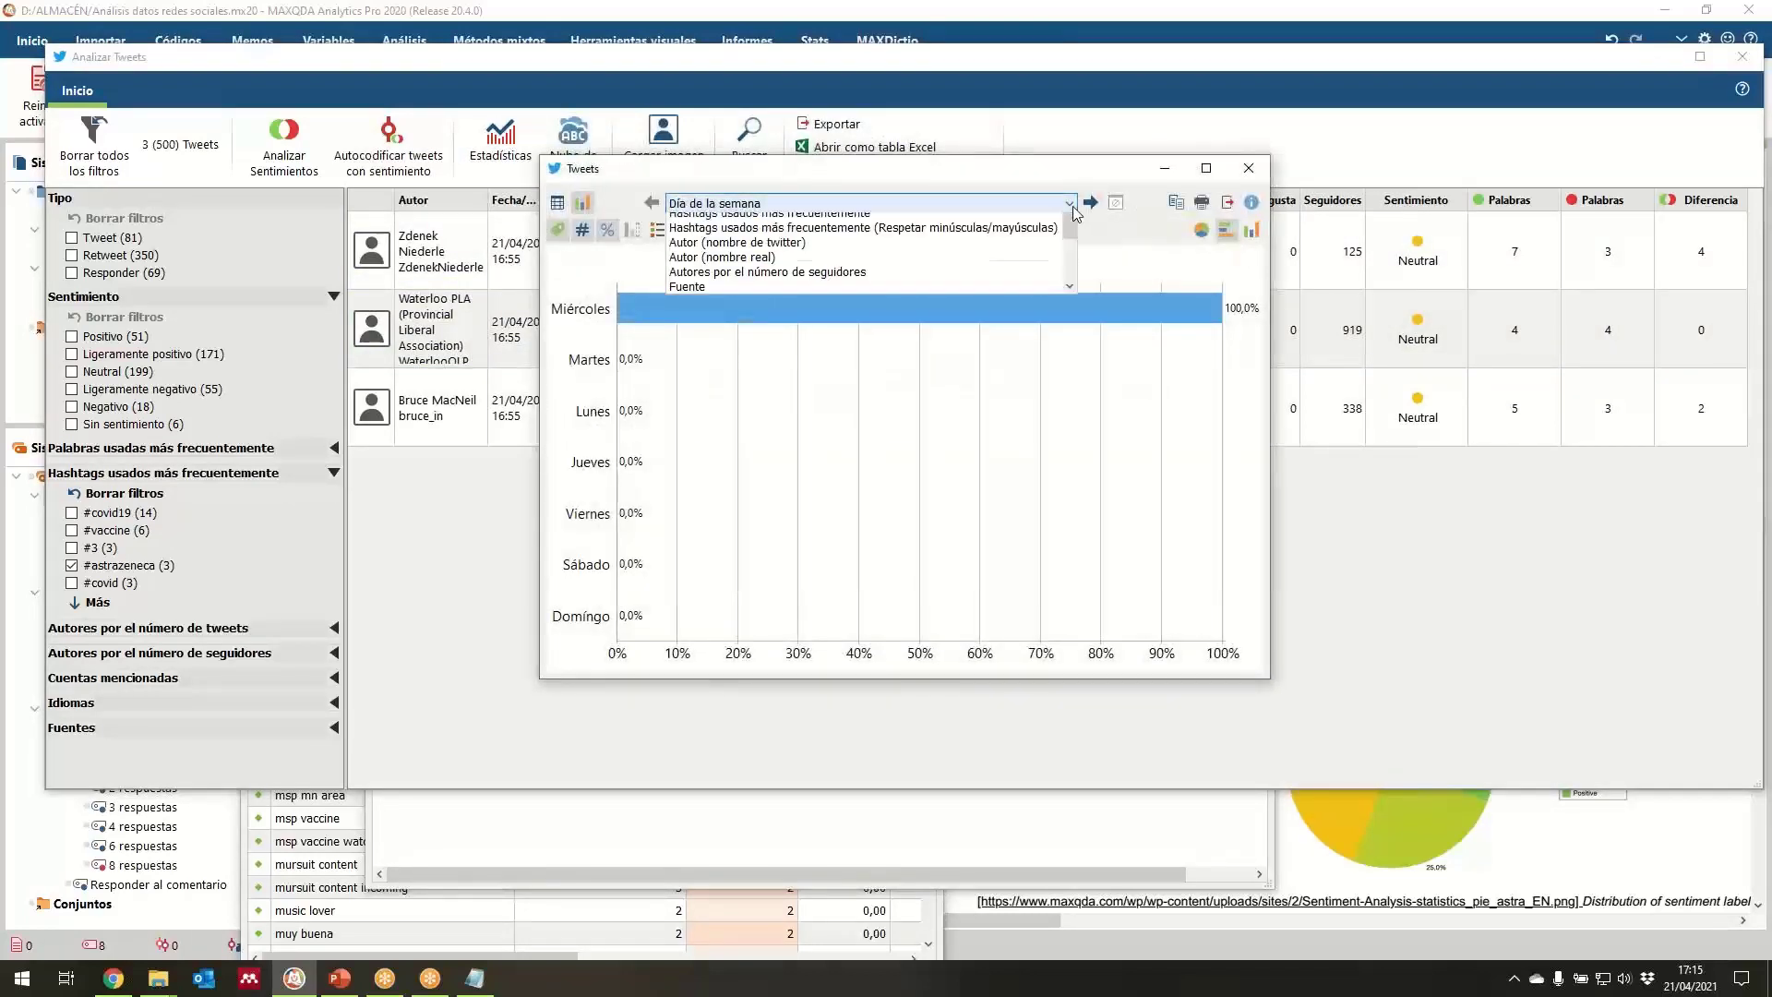
scroll(1076, 277, down, 2)
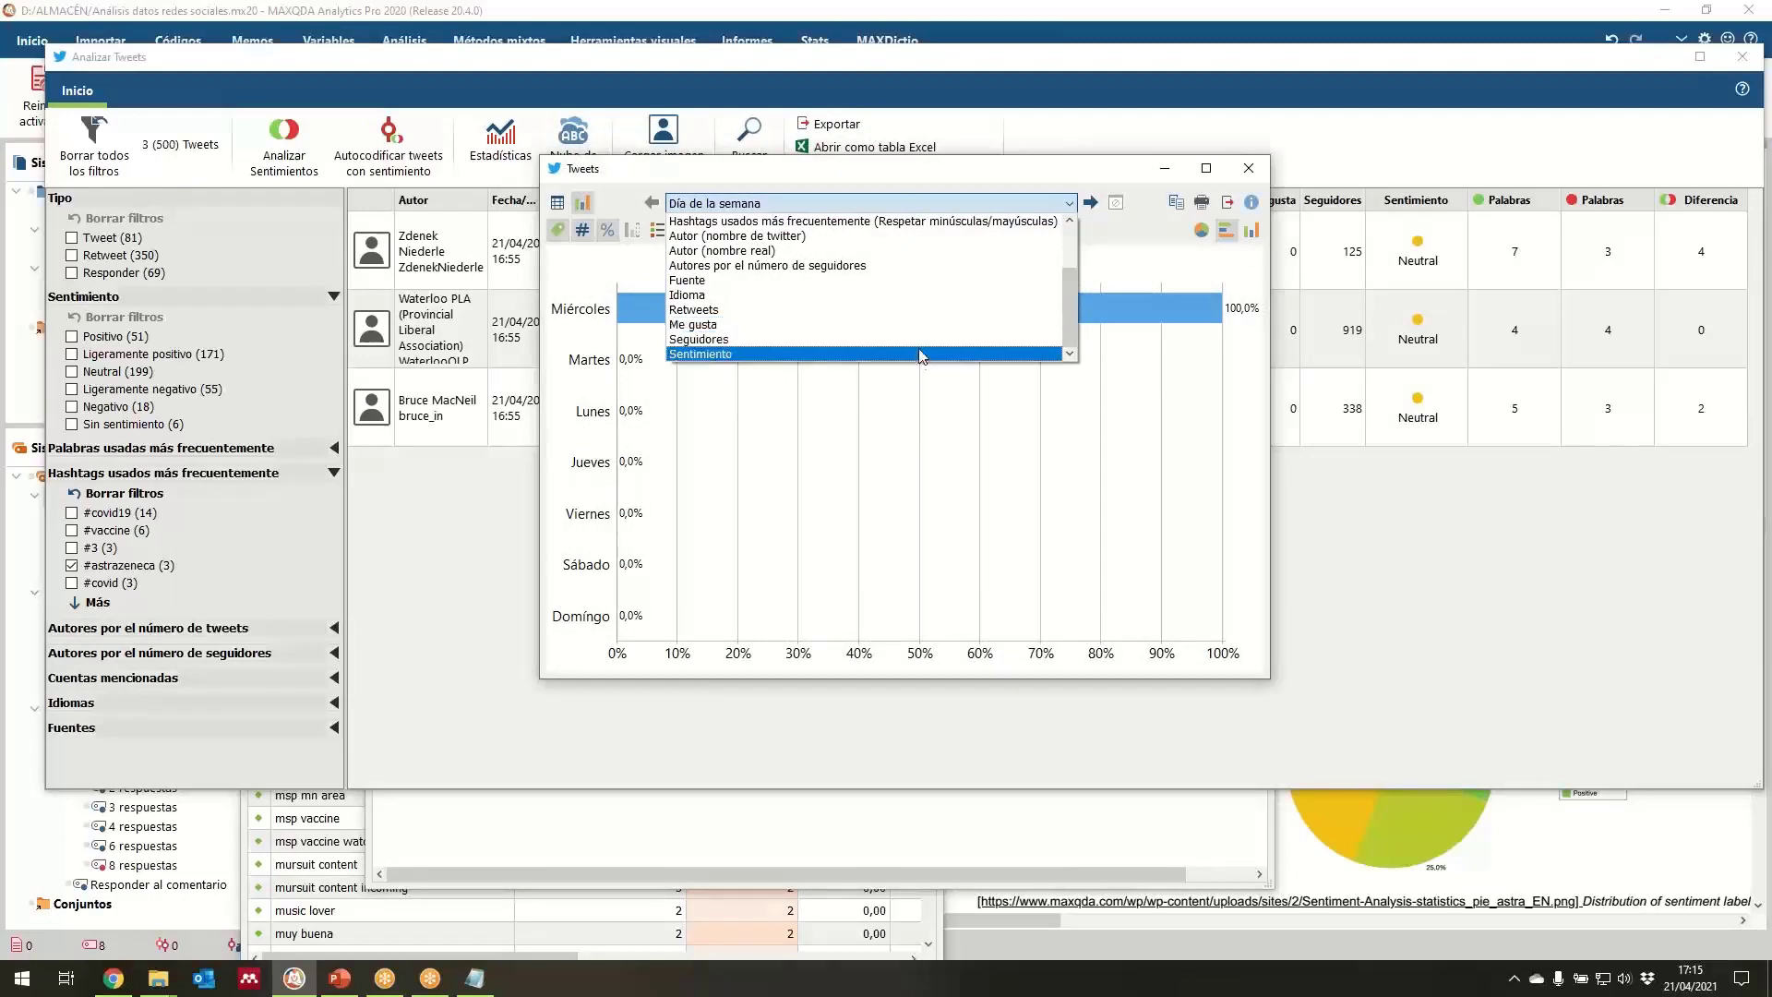
click(926, 370)
click(1068, 204)
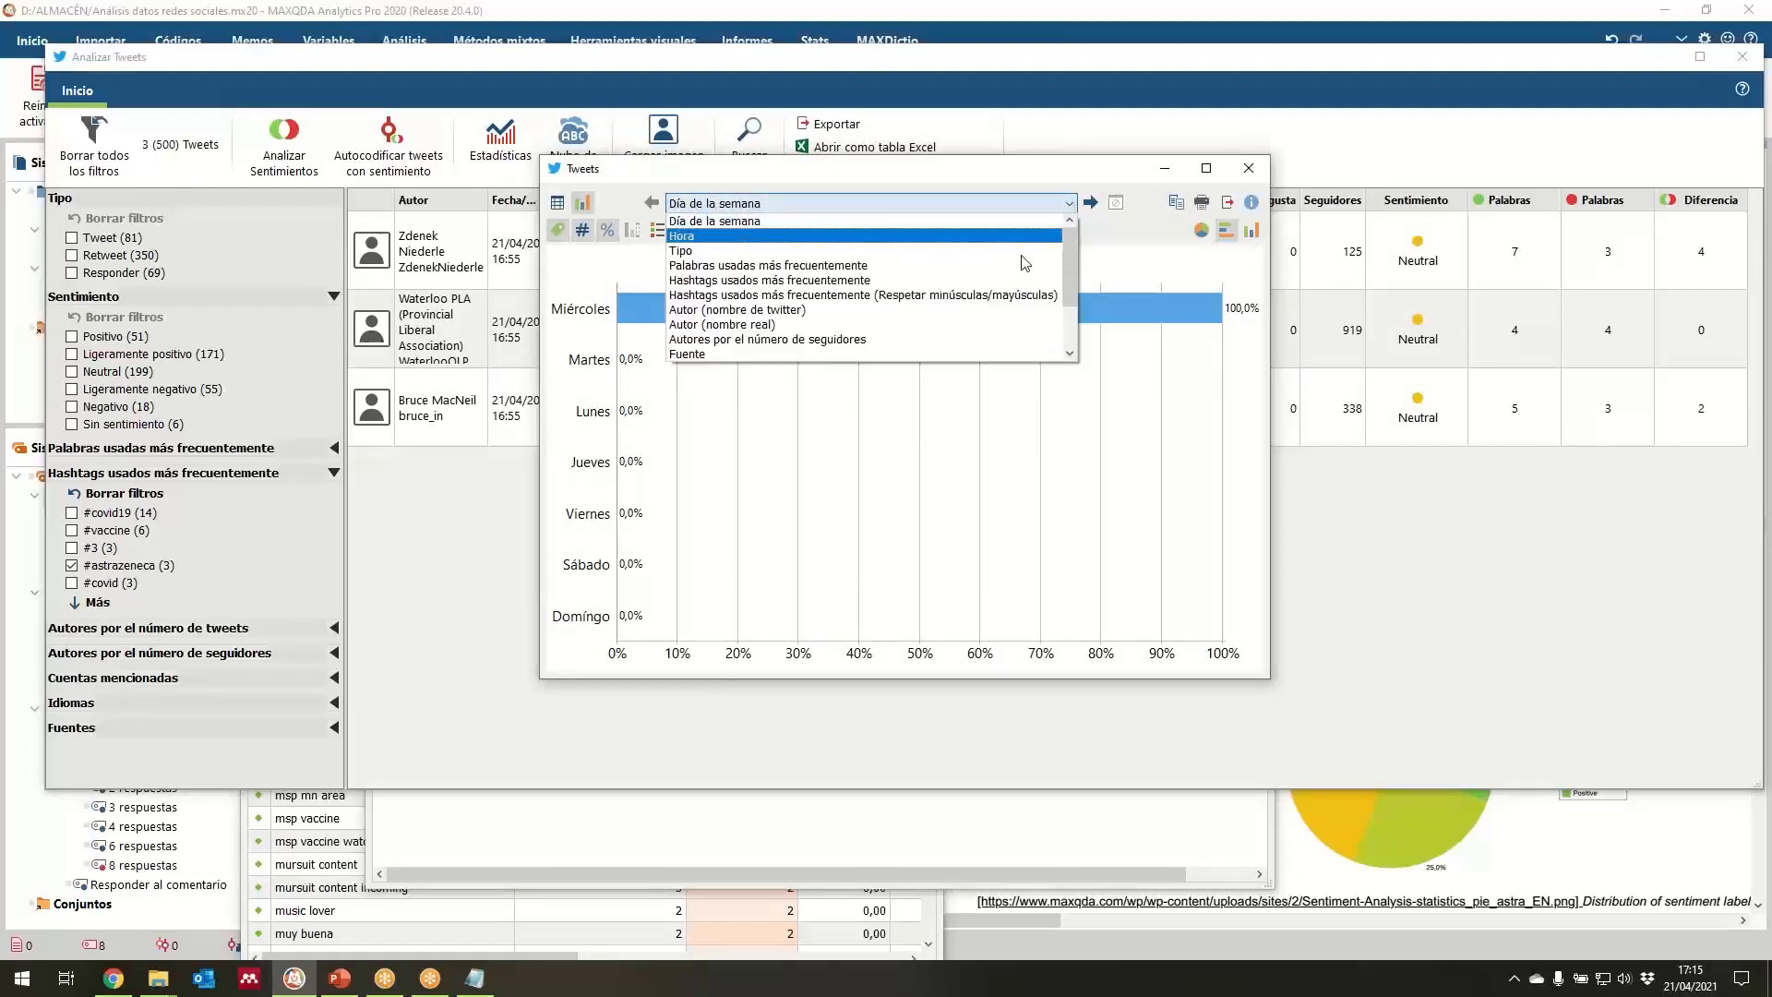
scroll(929, 342, down, 3)
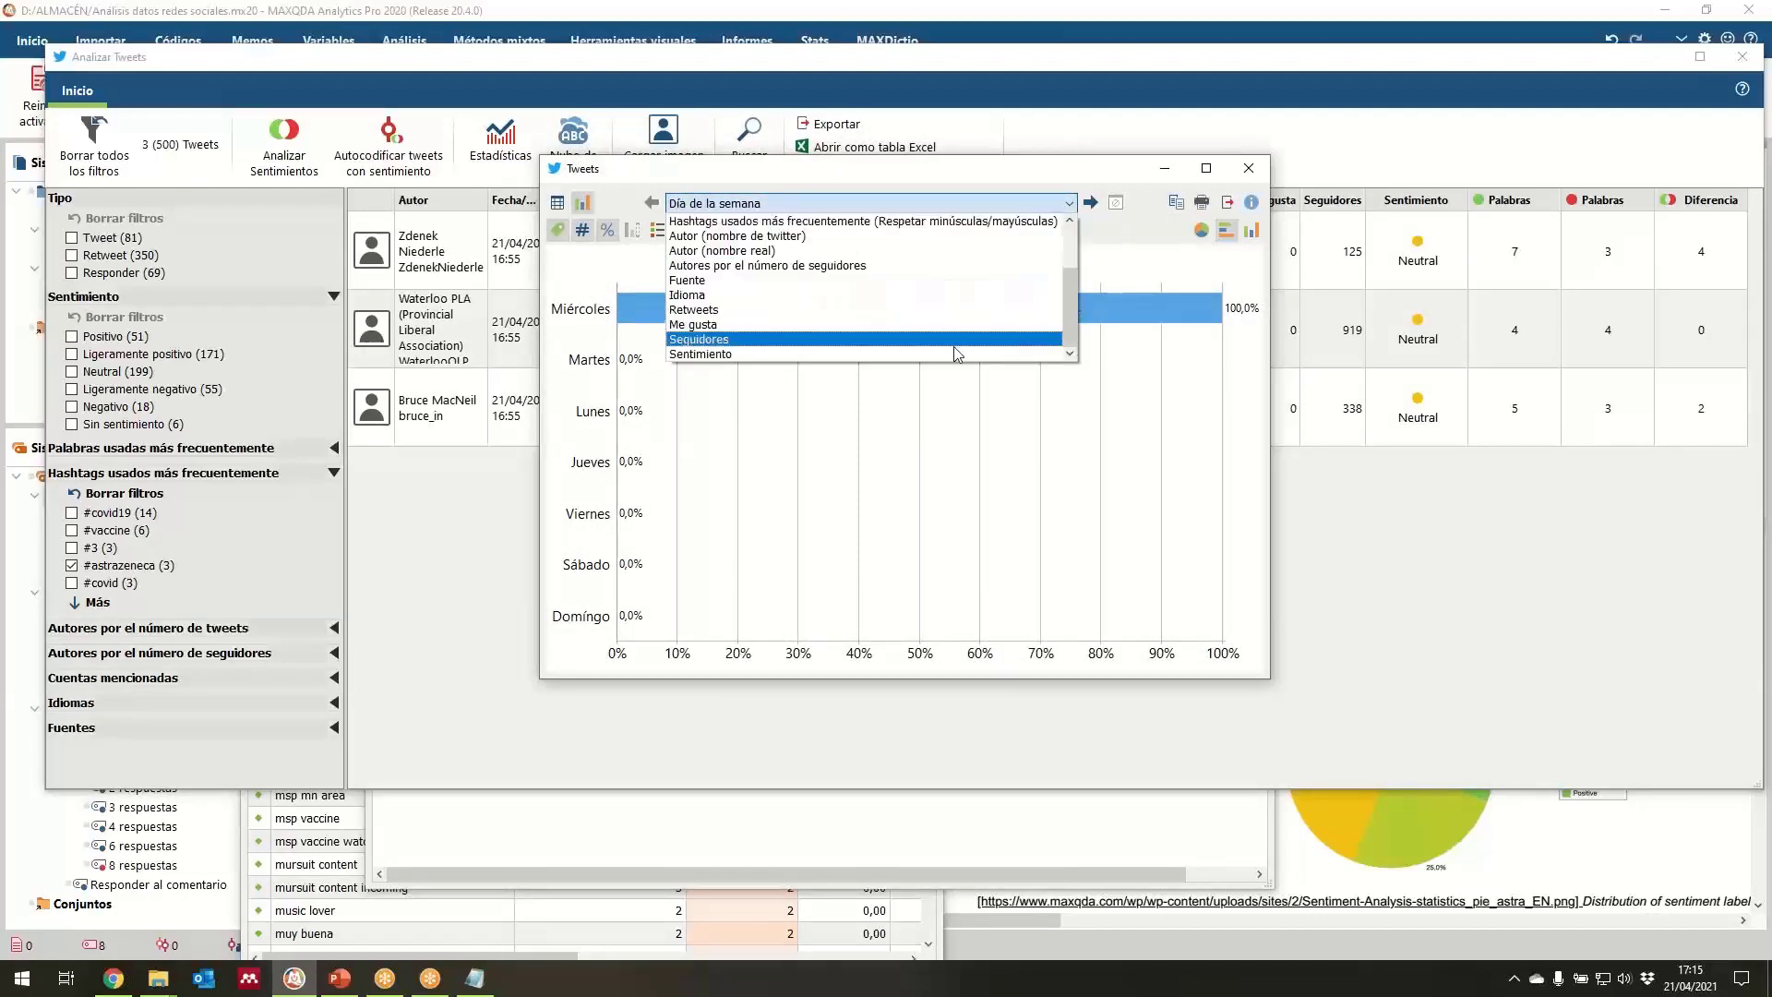
click(955, 348)
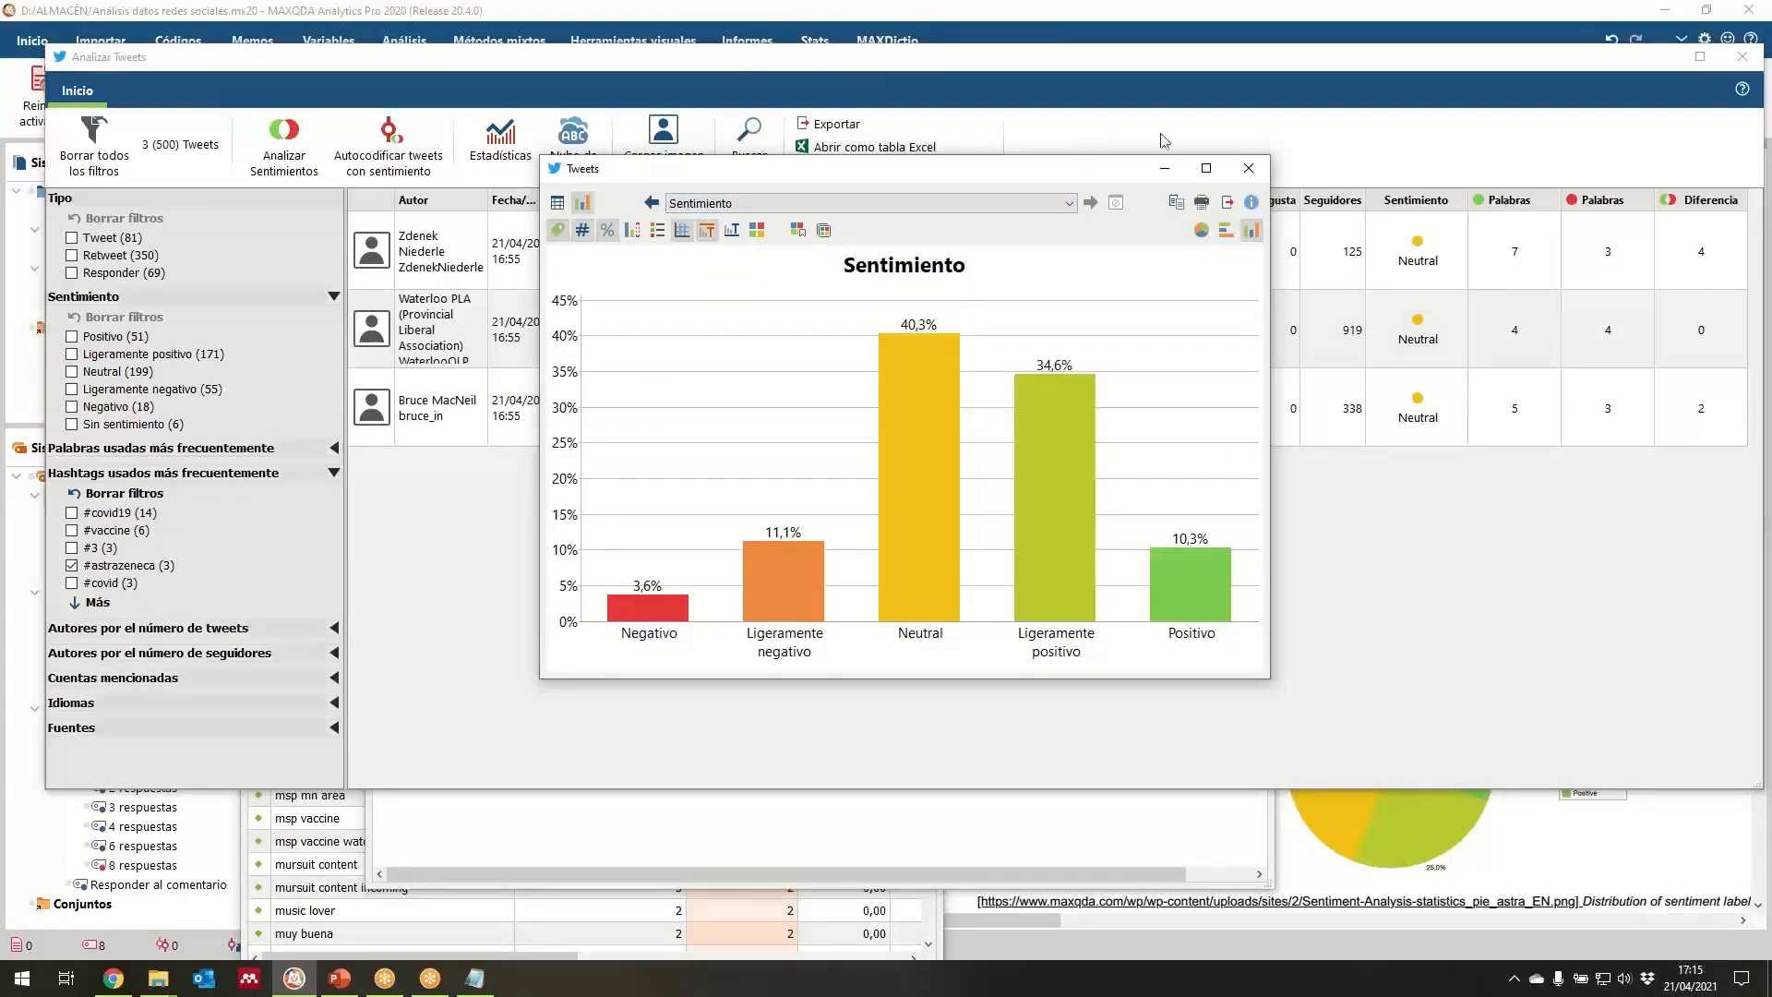
click(1255, 178)
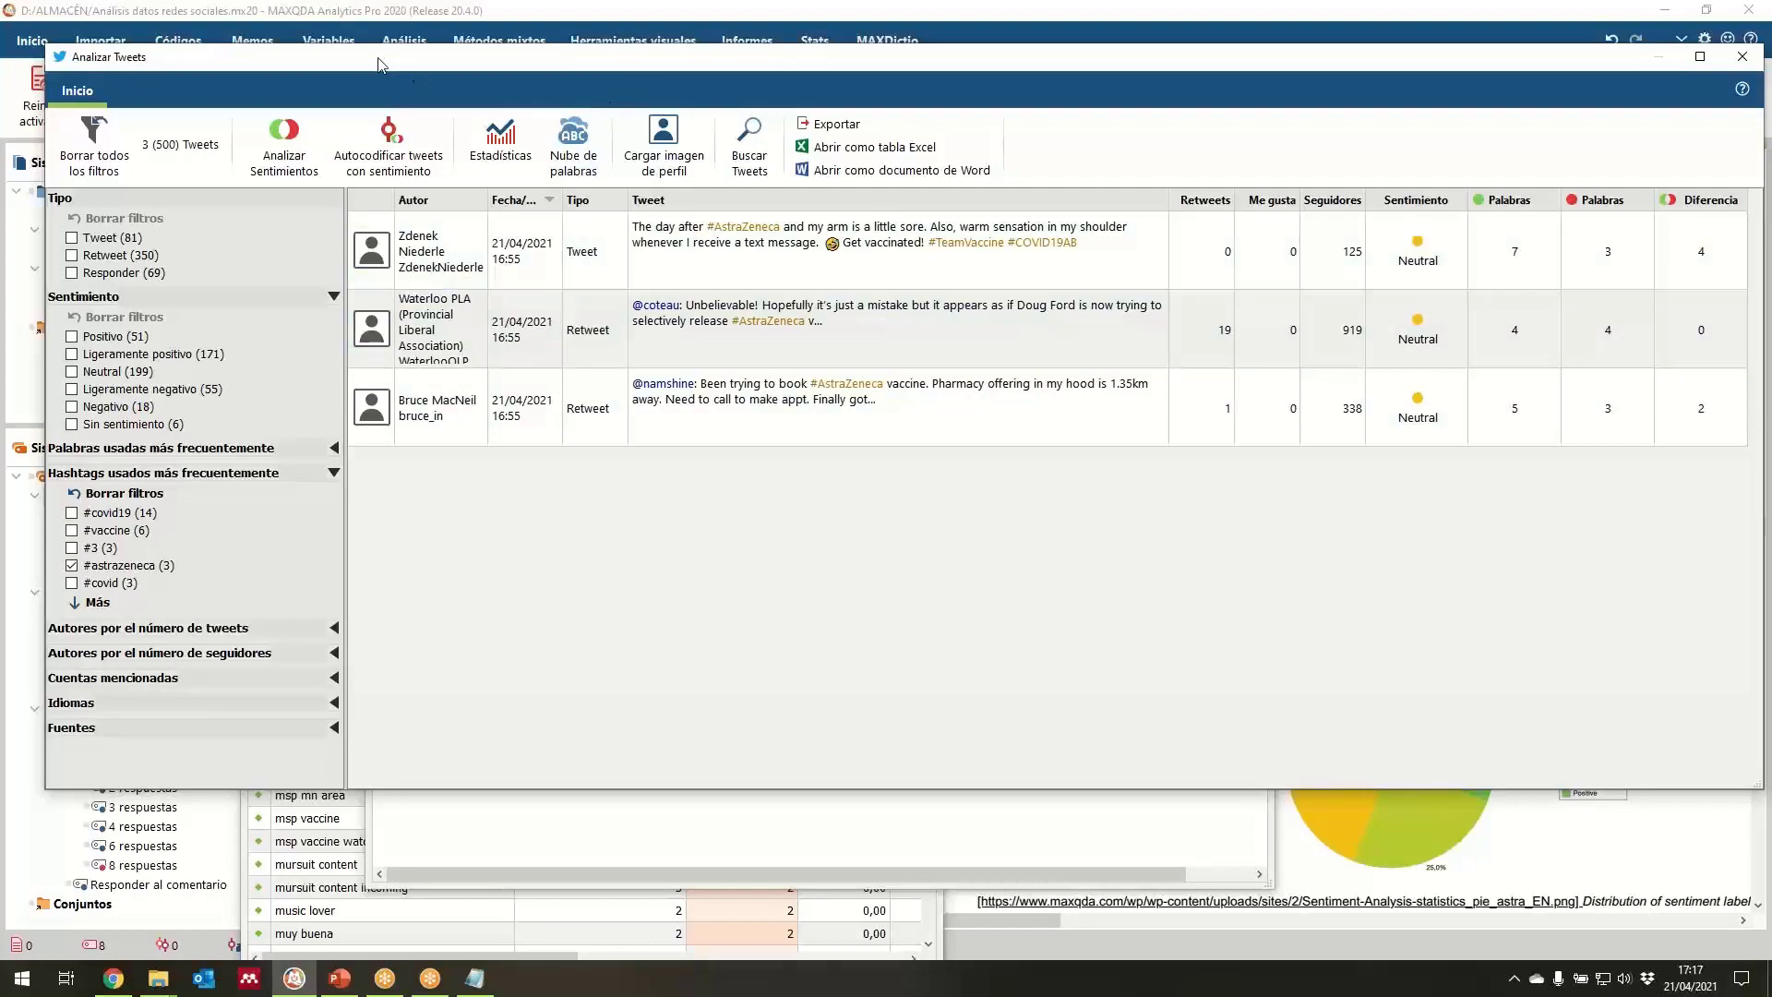
Move the tweet analysis window lower, switch to PowerPoint and show slide 18, Lecturas recomendadas.
drag(381, 65, 362, 200)
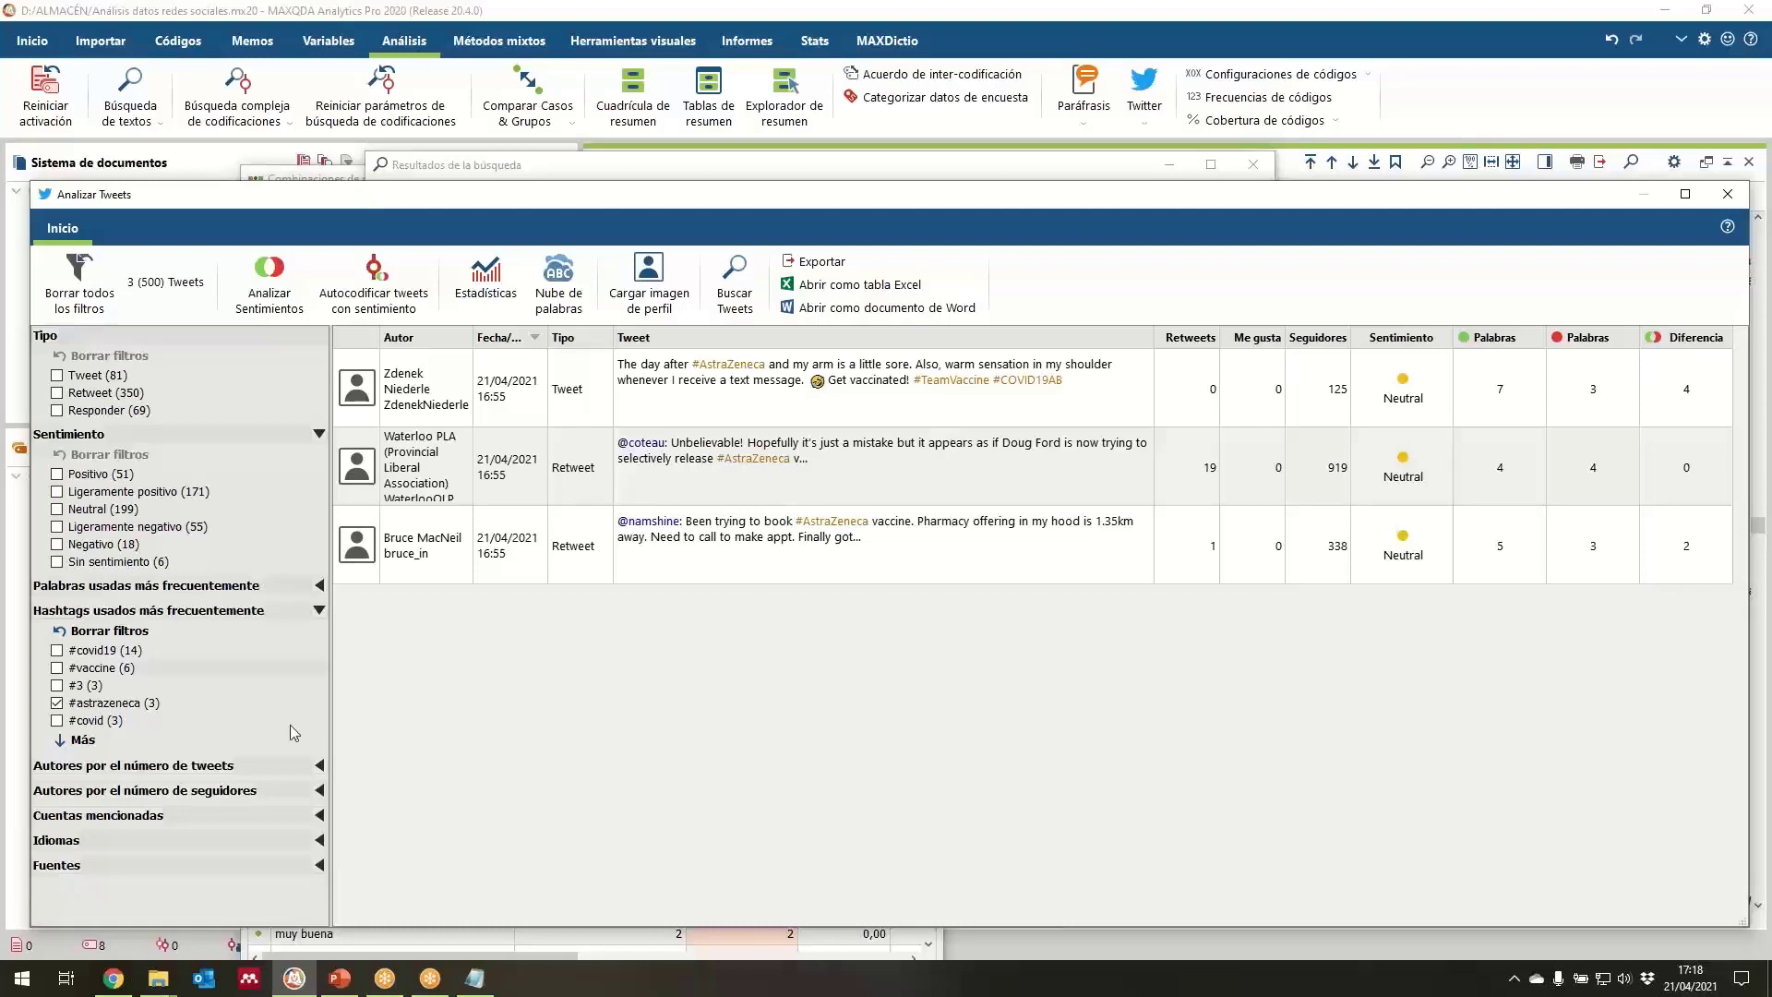
click(336, 982)
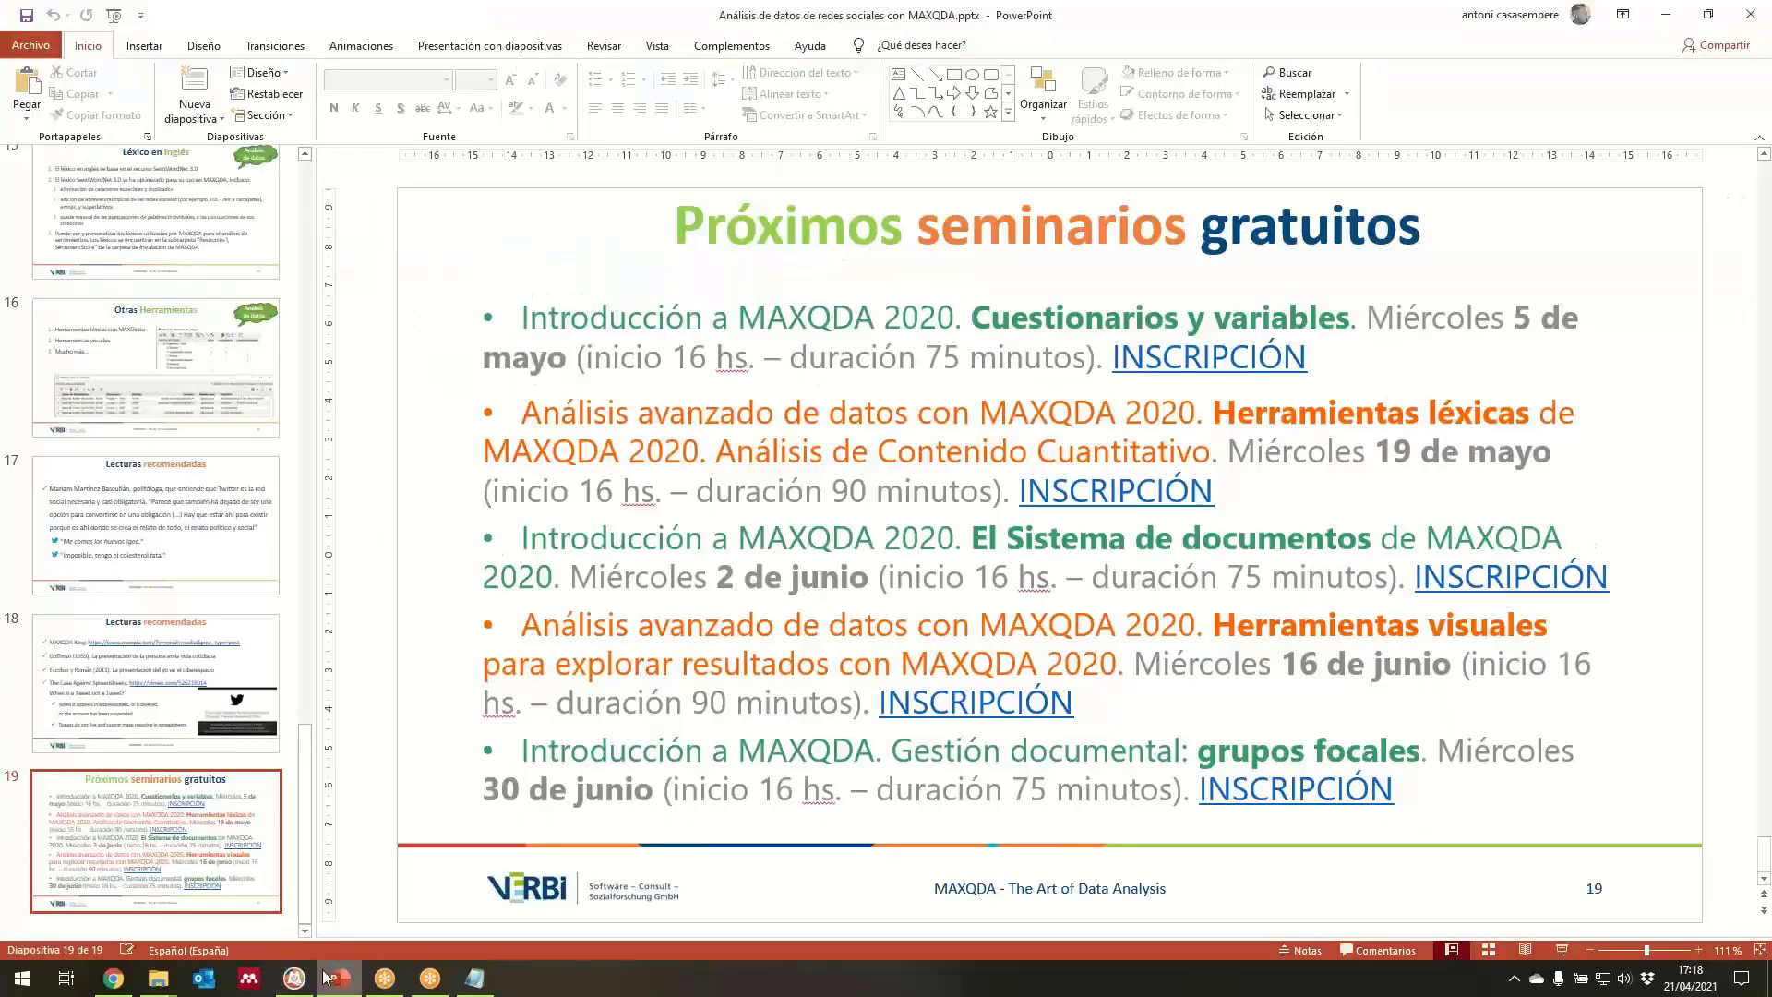
click(148, 736)
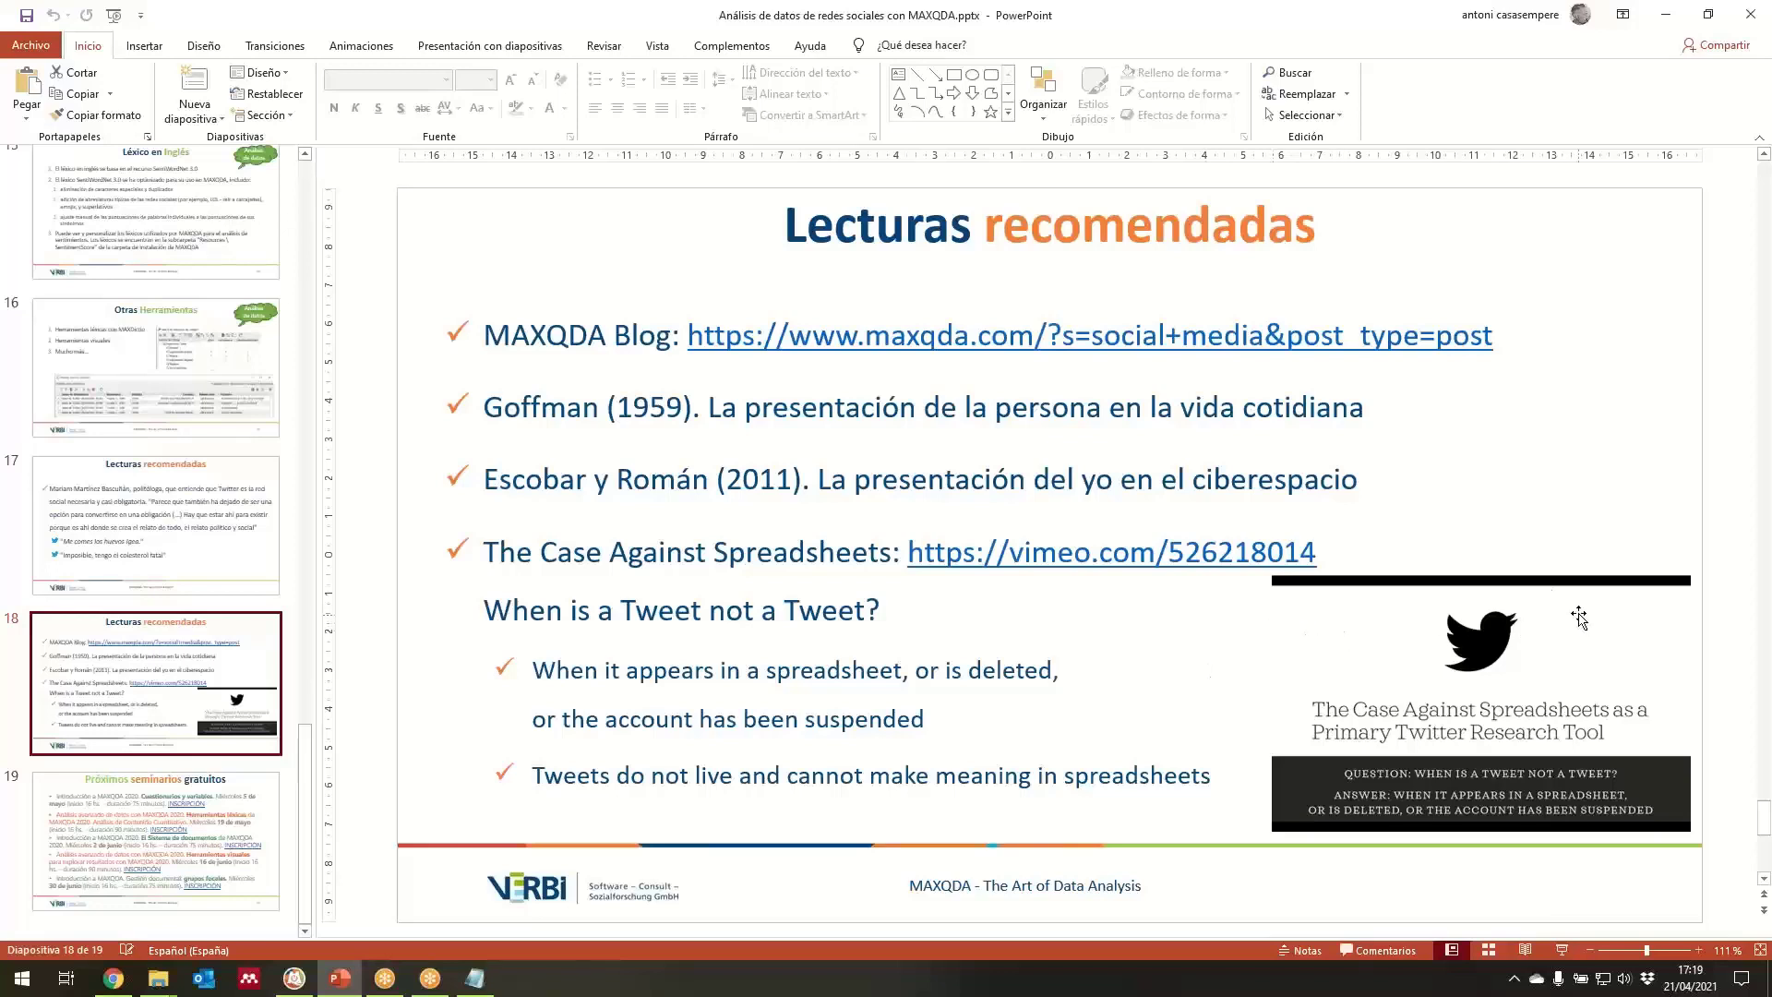
Switch back to MAXQDA and close the tweet analysis window.
mouse_move(294, 985)
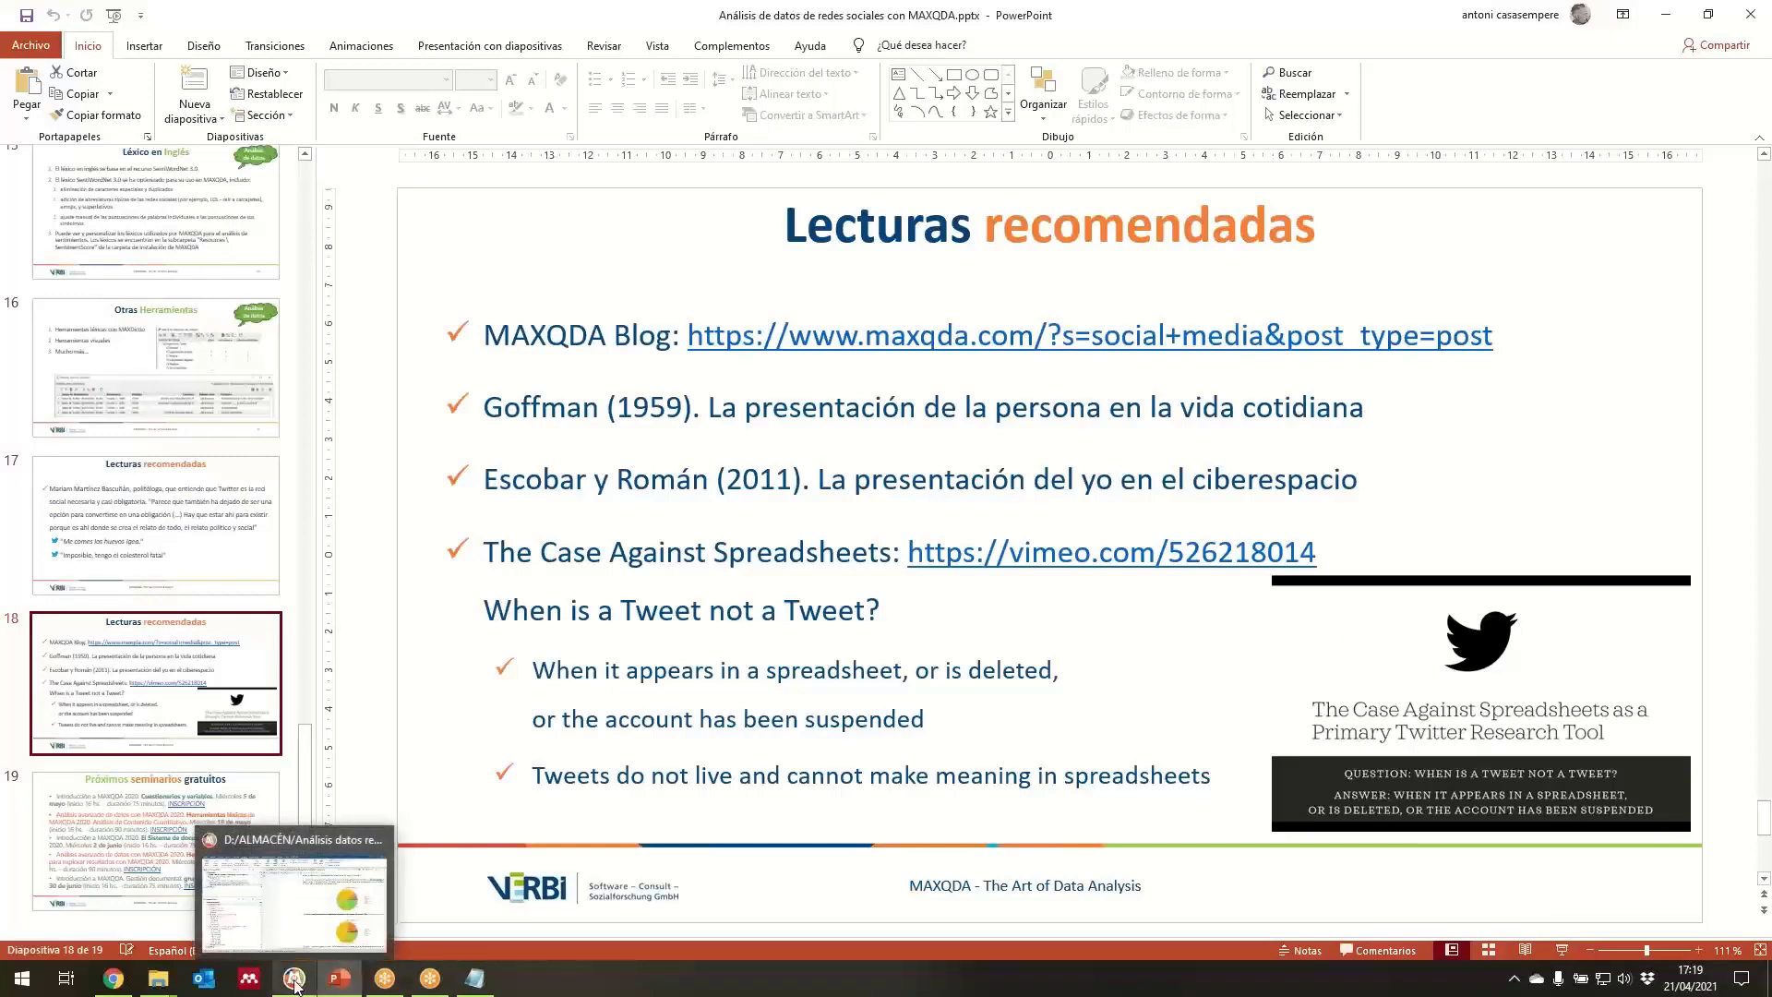
click(294, 985)
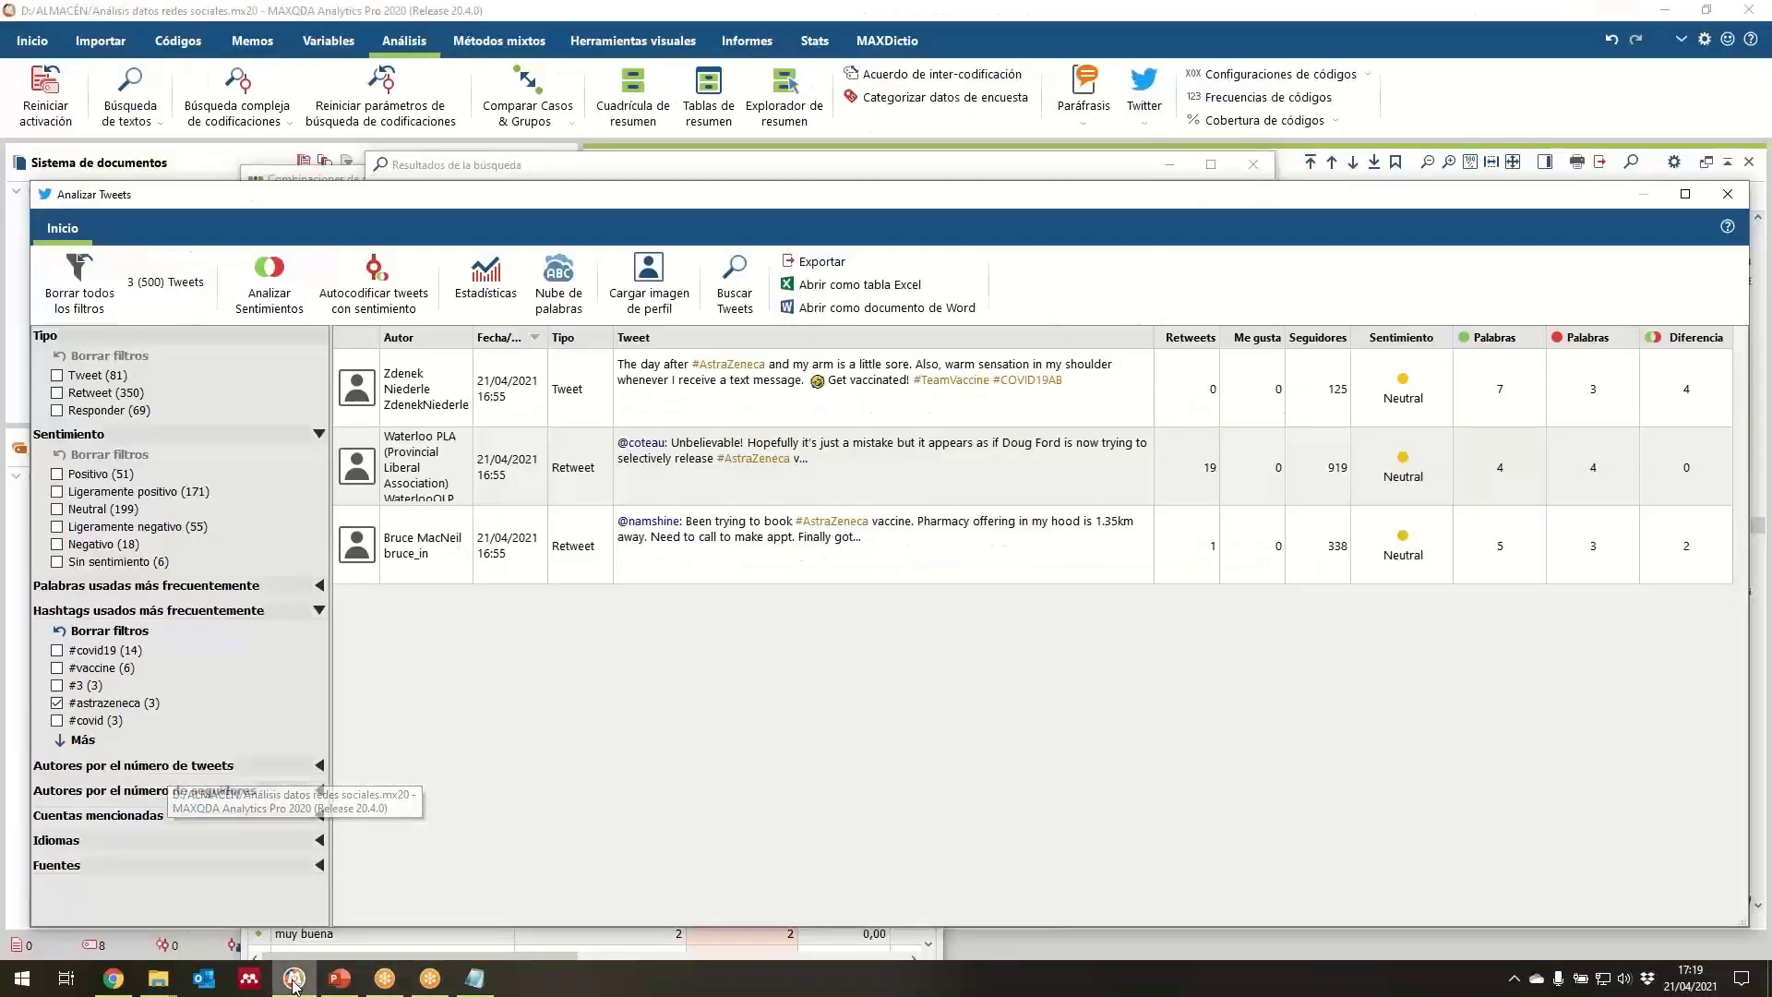
click(1727, 193)
Bring up the dialog for opening a project and list the project file types it supports.
click(40, 46)
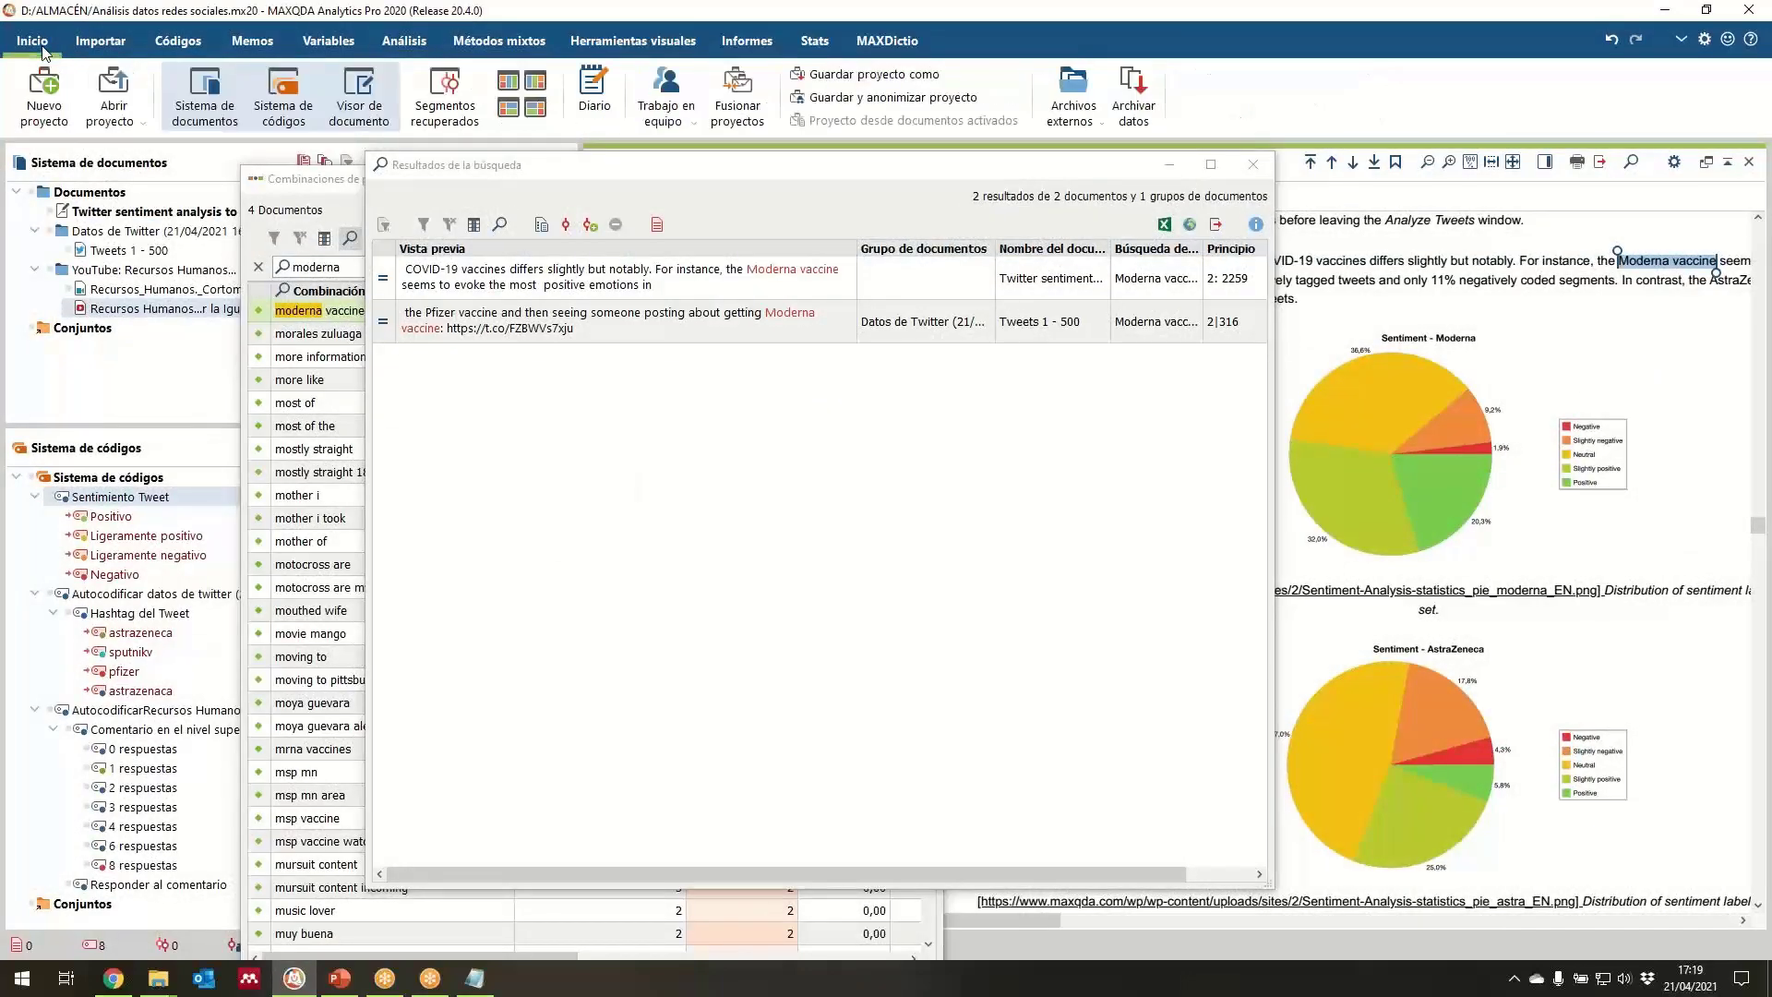
click(127, 127)
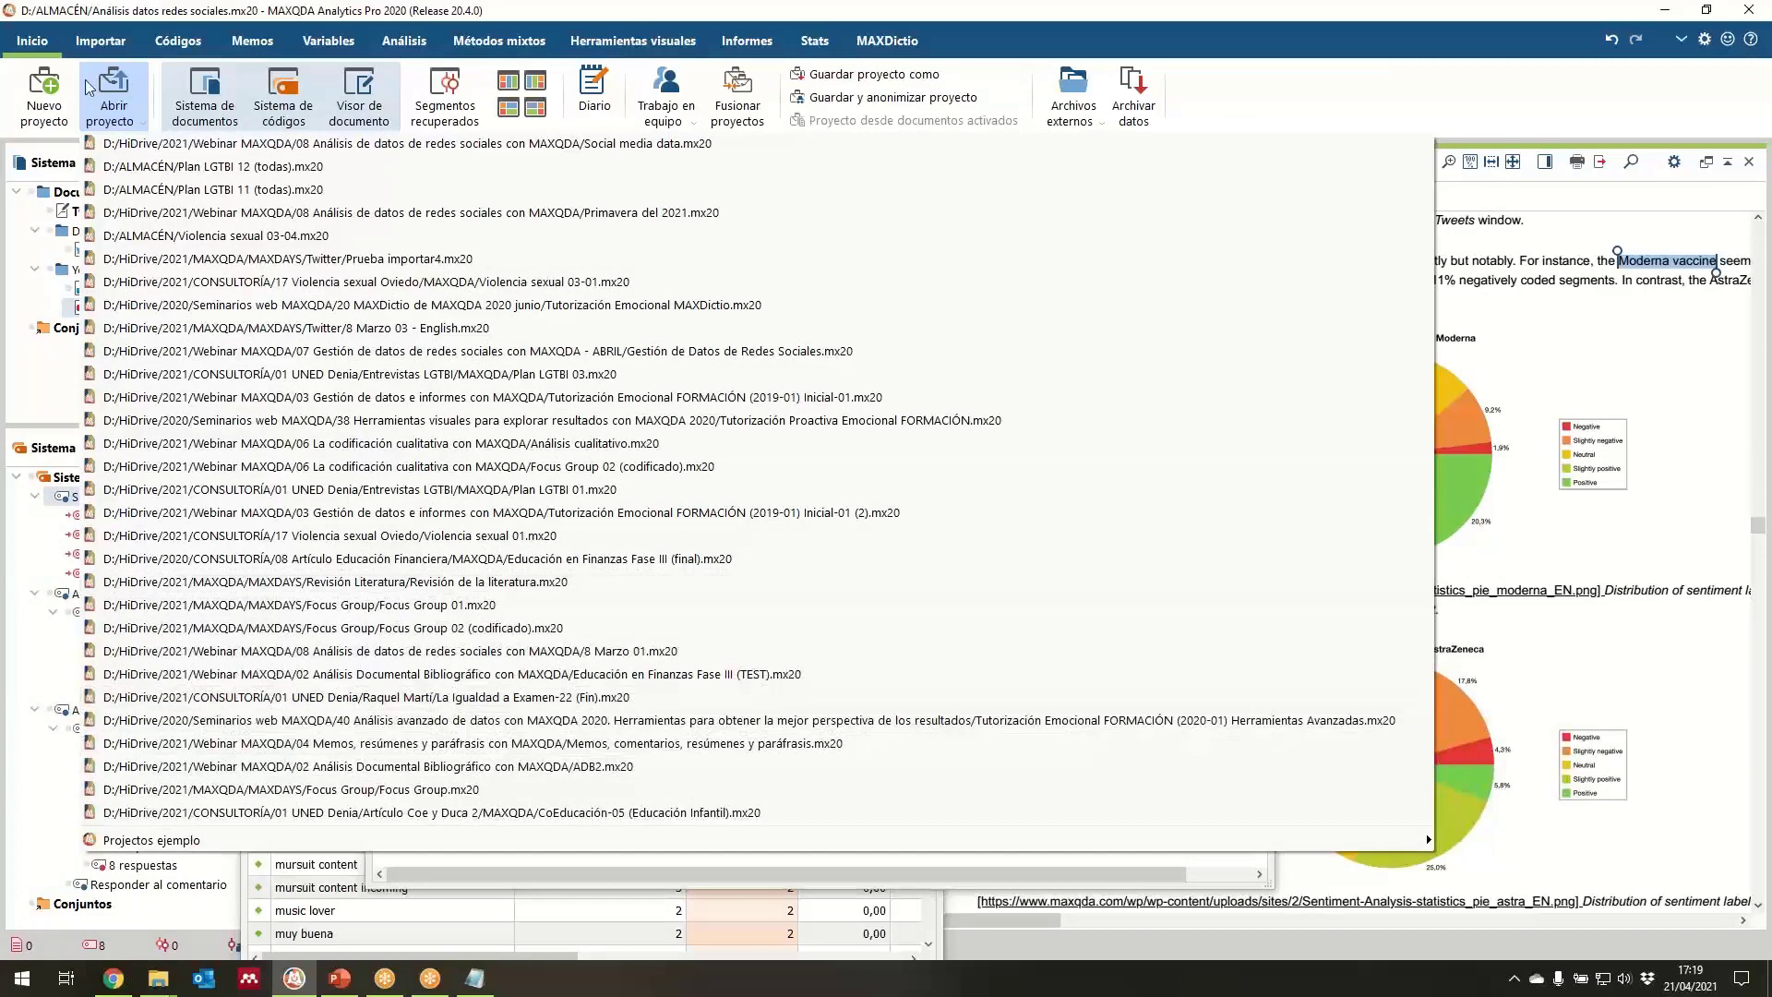
click(108, 88)
click(108, 88)
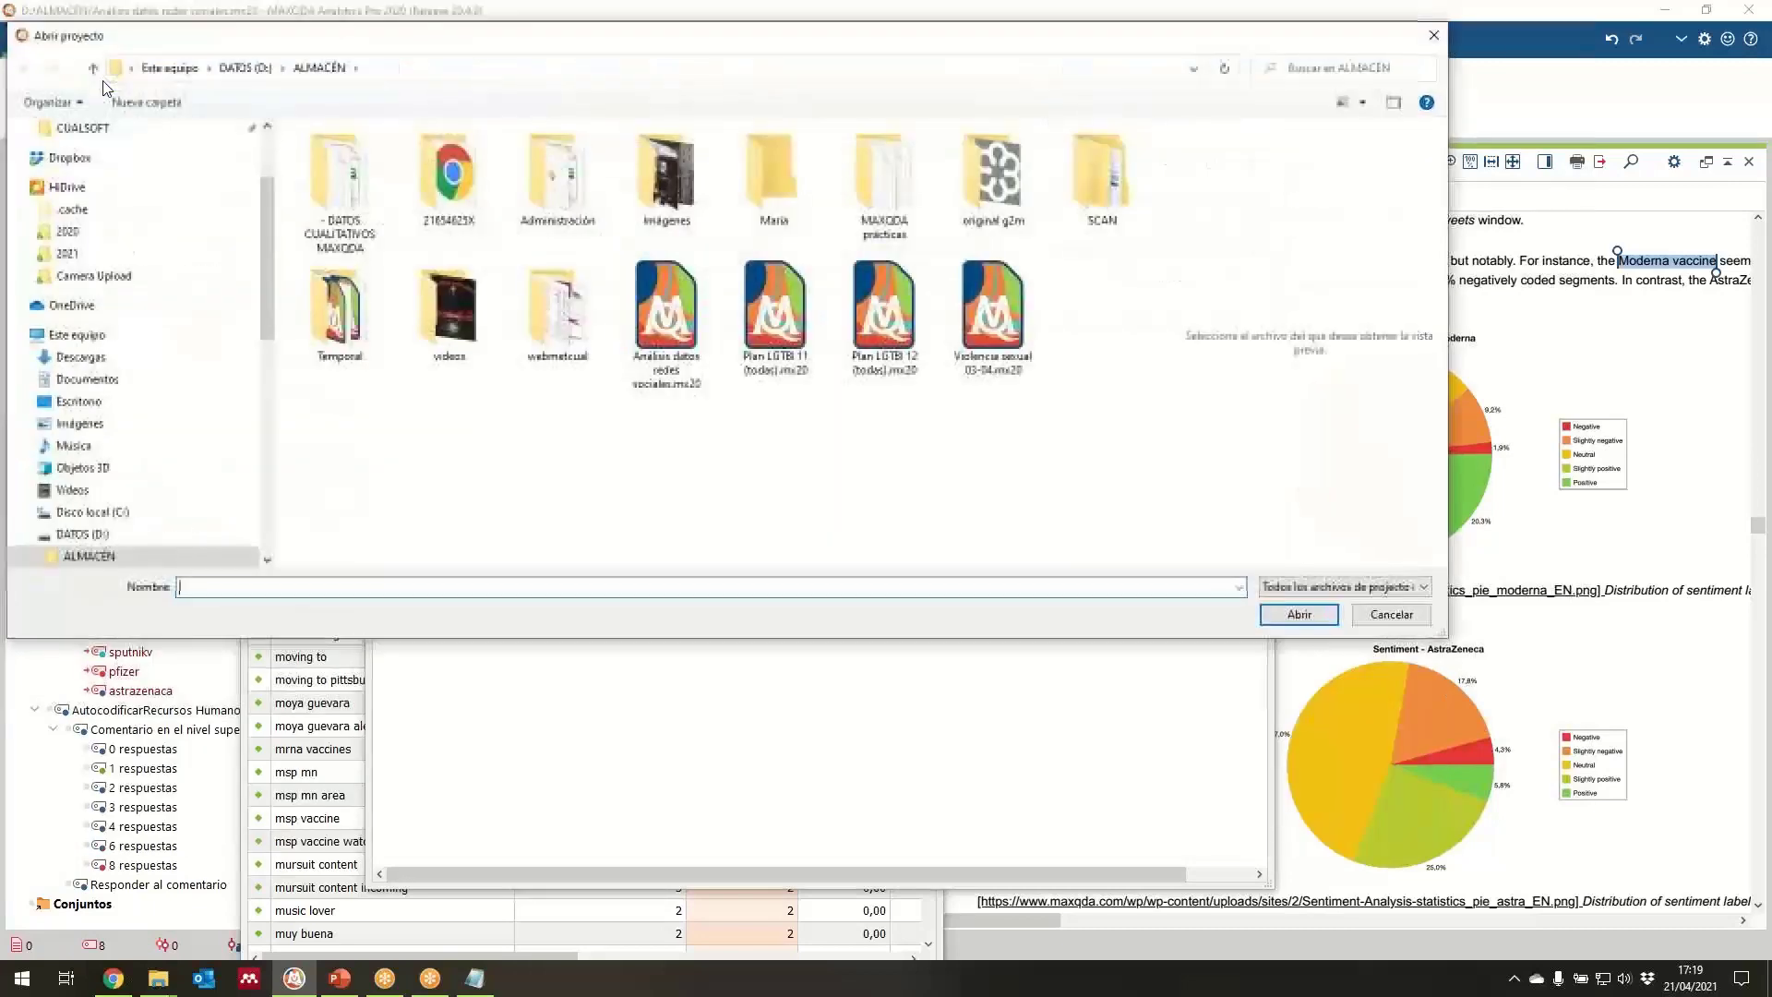
click(1427, 592)
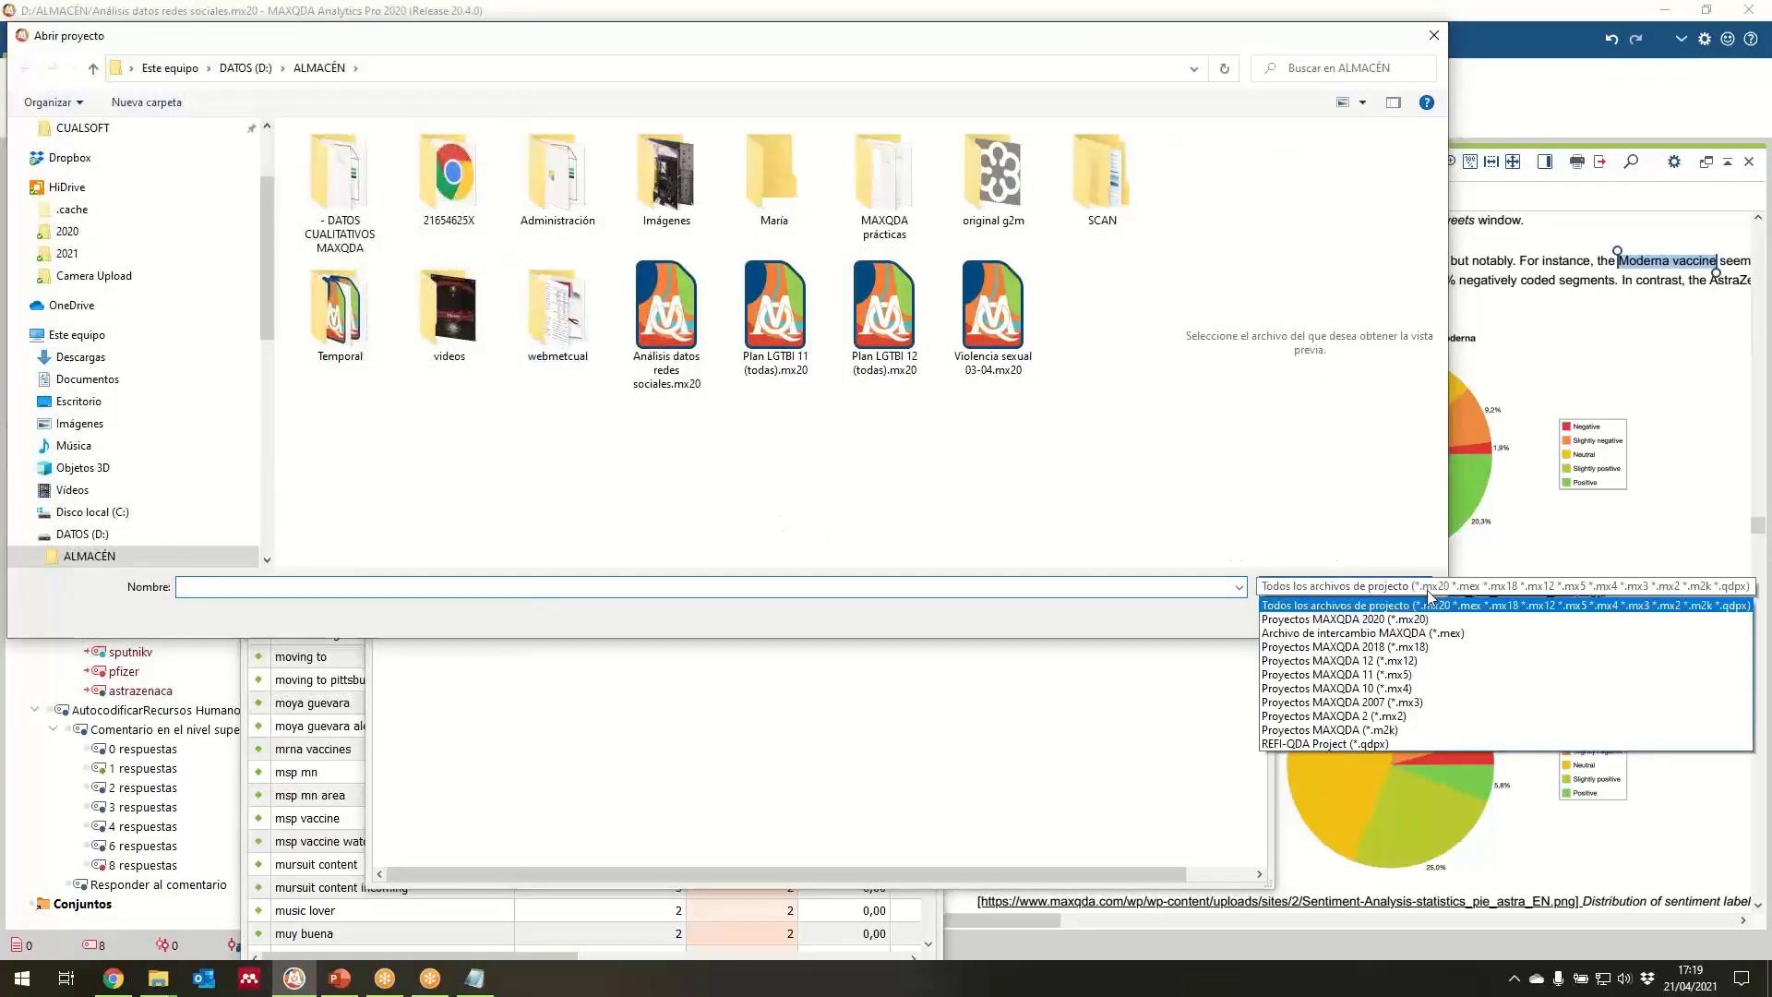